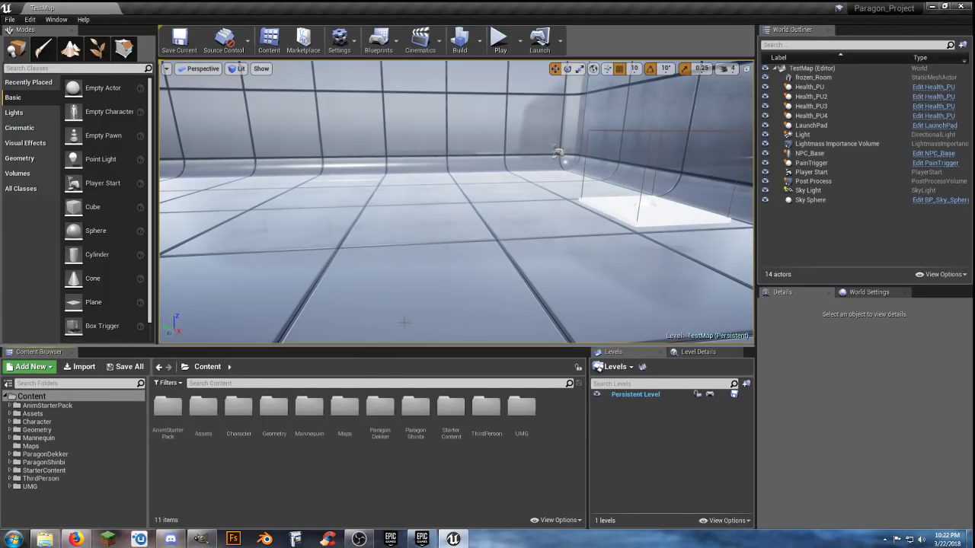
Step: Play the level in the editor and run the character through the pain trigger and into a health pickup
{"action": "right_click_drag", "start_coordinate": [449, 234], "coordinate": [533, 224]}
{"action": "right_click_drag", "start_coordinate": [305, 217], "coordinate": [468, 92]}
{"action": "left_click", "coordinate": [500, 38]}
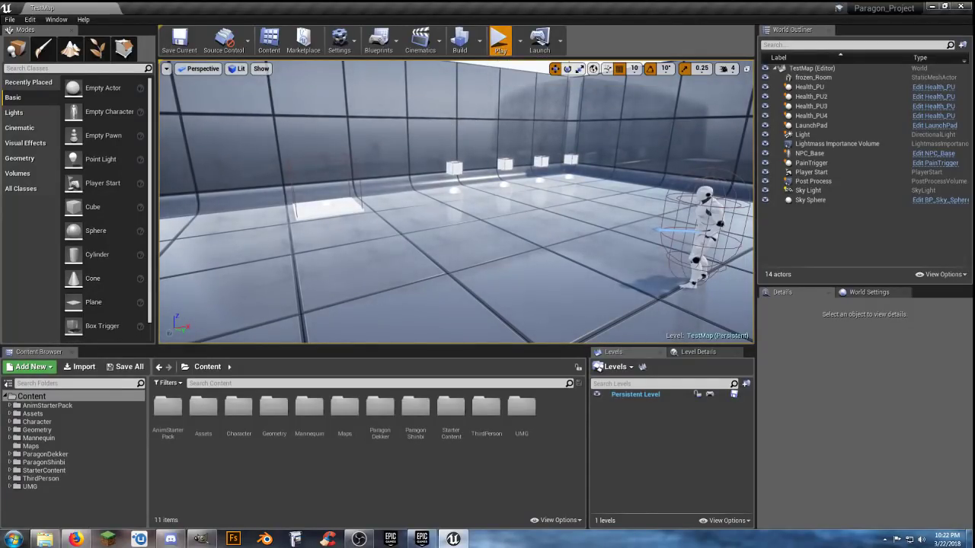
{"action": "key", "text": "w"}
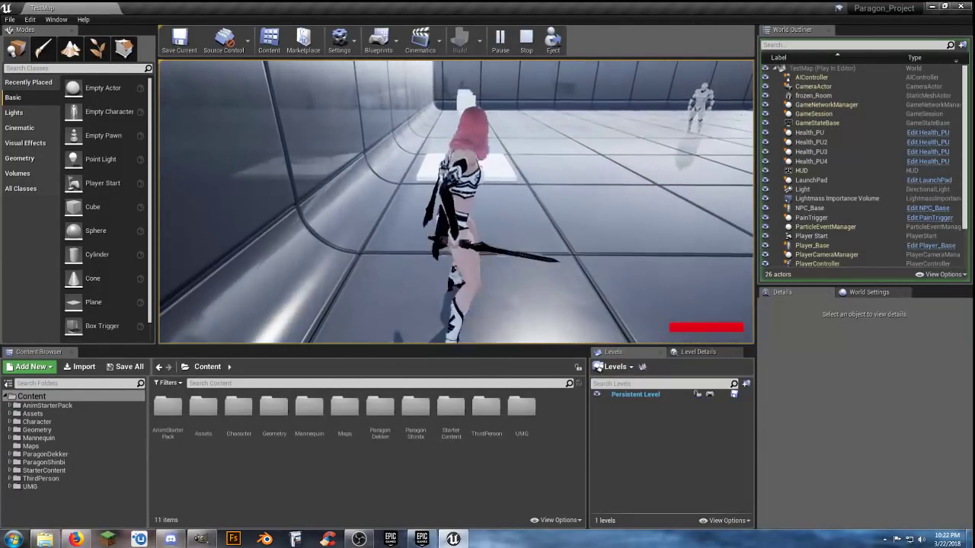
{"action": "key", "text": "w"}
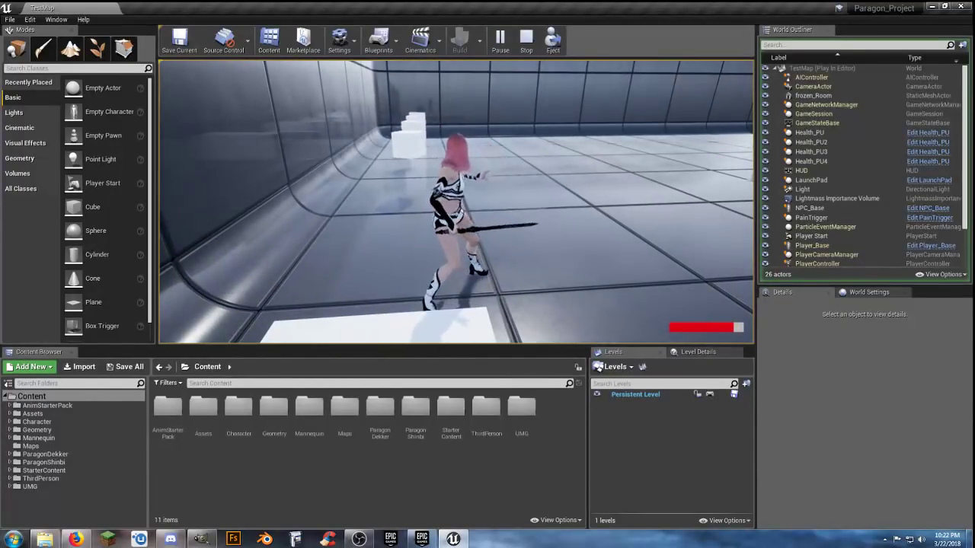
{"action": "key", "text": "w"}
{"action": "key", "text": "w"}
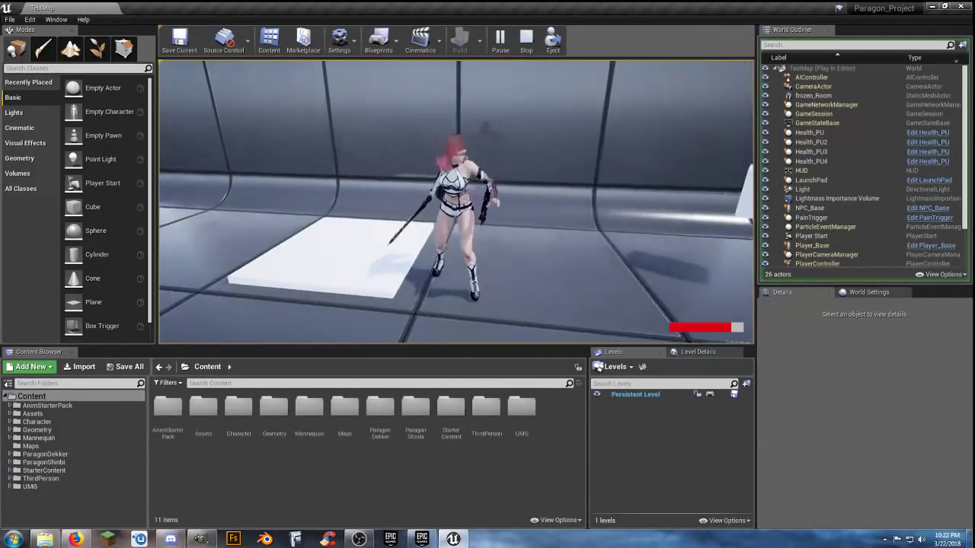
{"action": "key", "text": "w"}
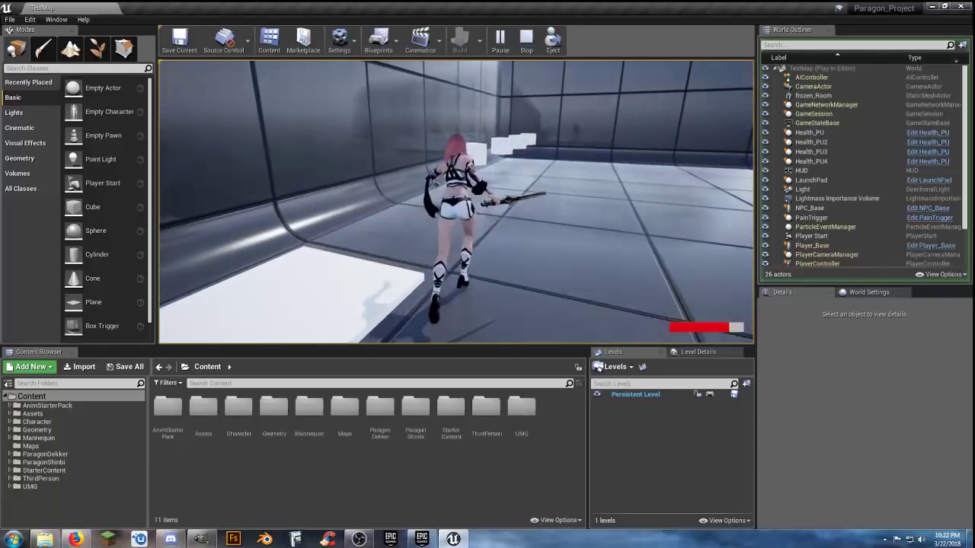
{"action": "key", "text": "w"}
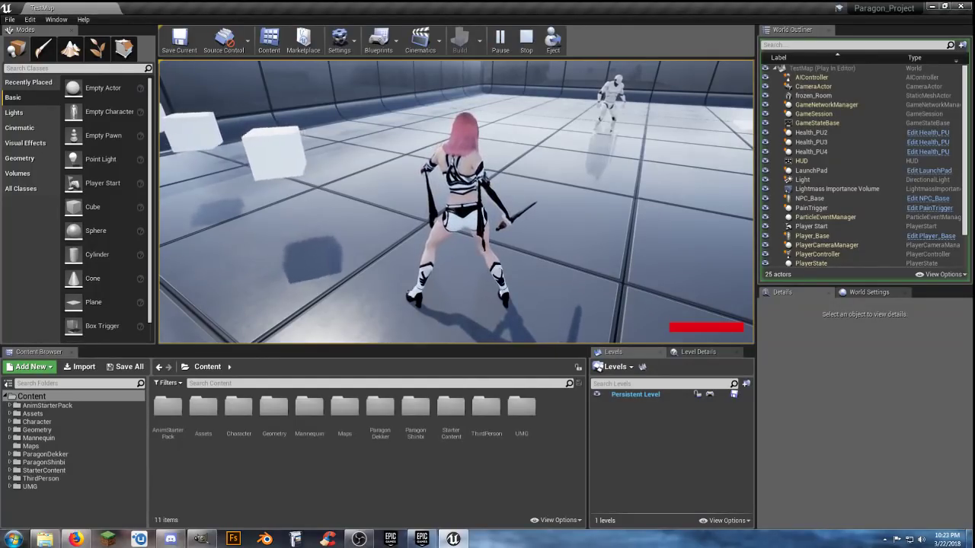
Step: Run the character up to the NPC and attack it with the sword to test the damage
{"action": "key", "text": "w"}
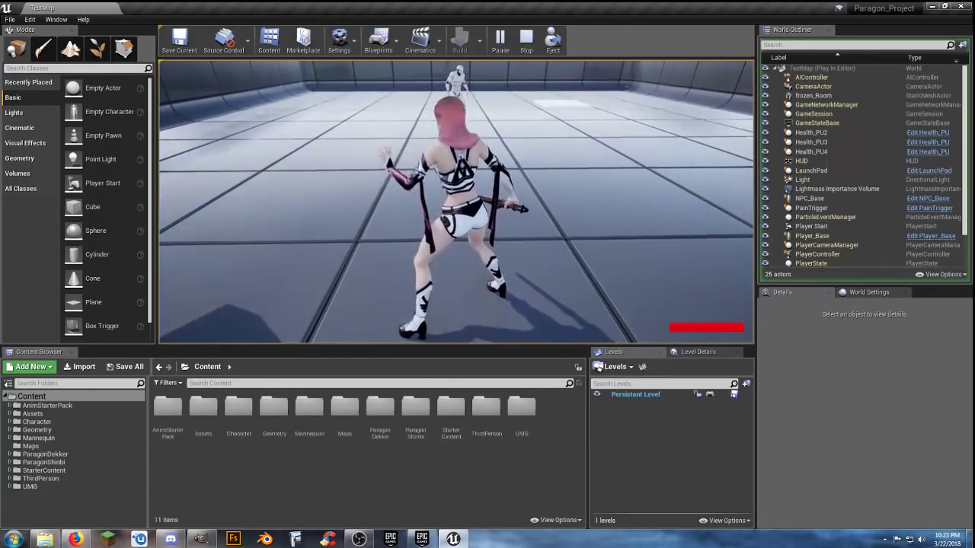
{"action": "key", "text": "w"}
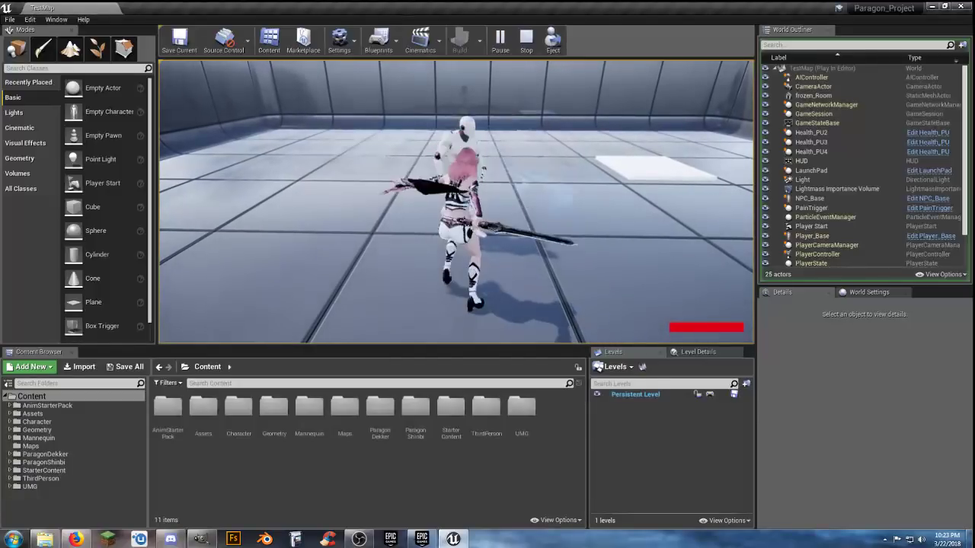
{"action": "key", "text": "w"}
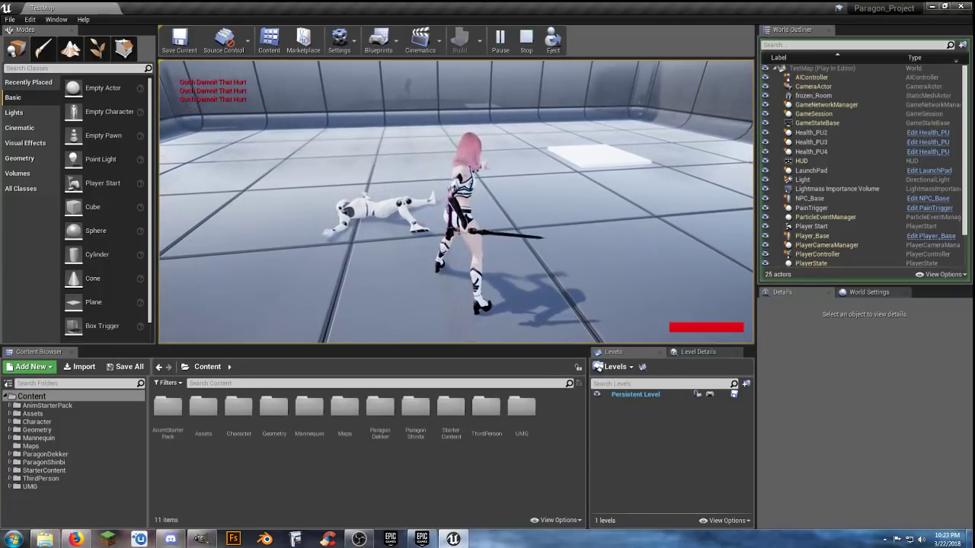
Step: Run the character onto the launch pad to test its upward launch
{"action": "key", "text": "w"}
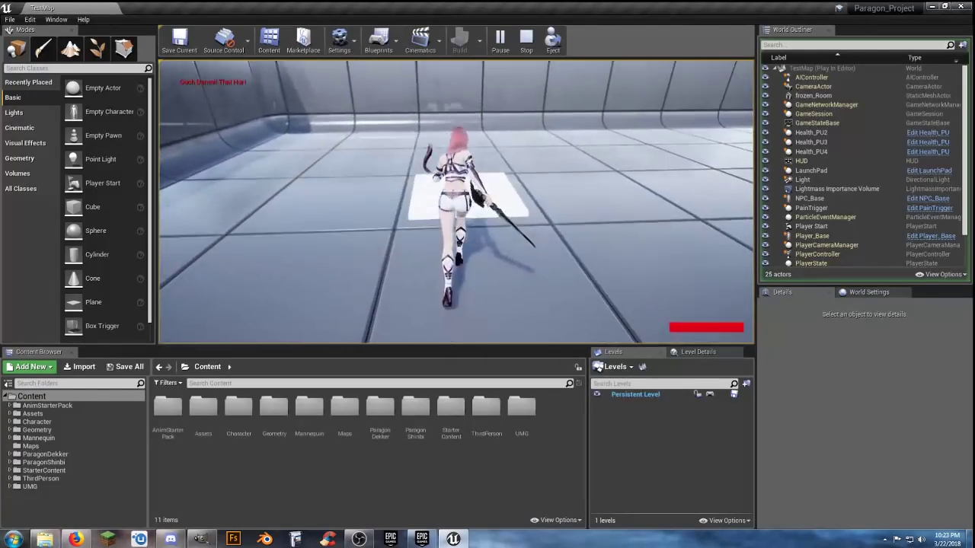
{"action": "key", "text": "w"}
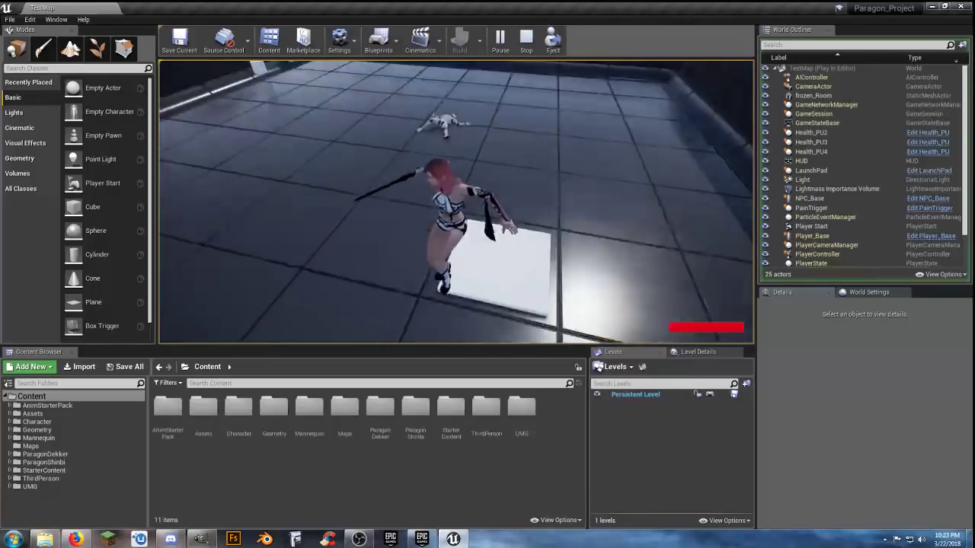
{"action": "key", "text": "w"}
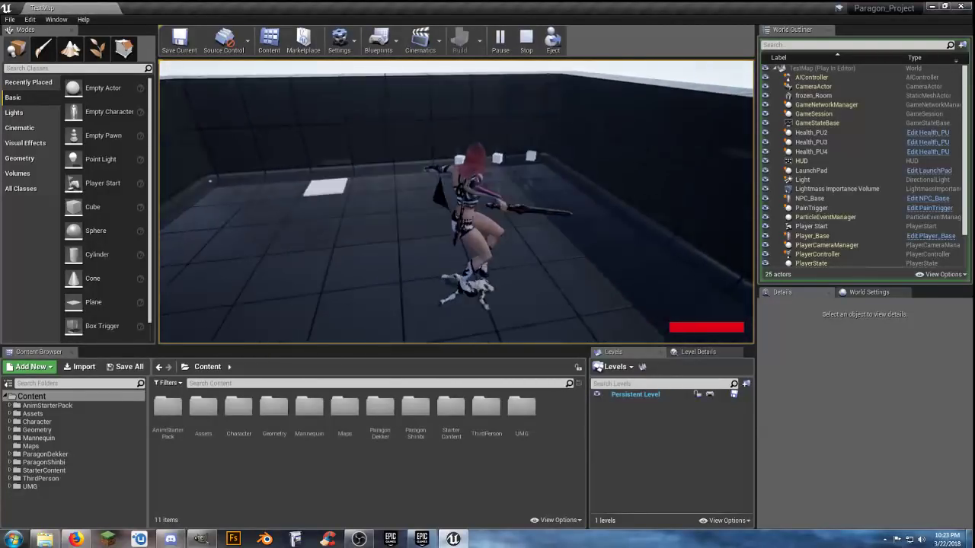
{"action": "key", "text": "s"}
{"action": "key", "text": "w"}
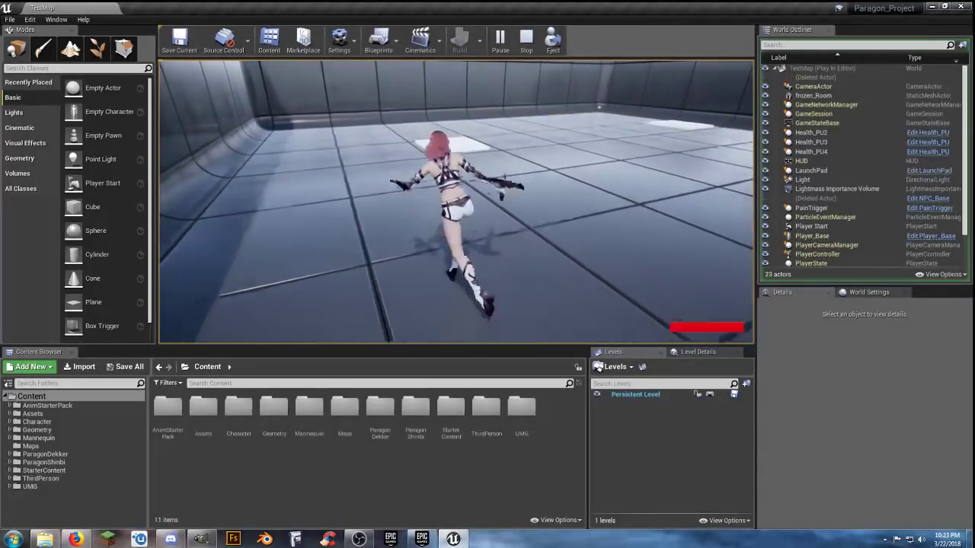
Step: Run around the room, launch the character from the pad several more times, and stop the play session
{"action": "key", "text": "w"}
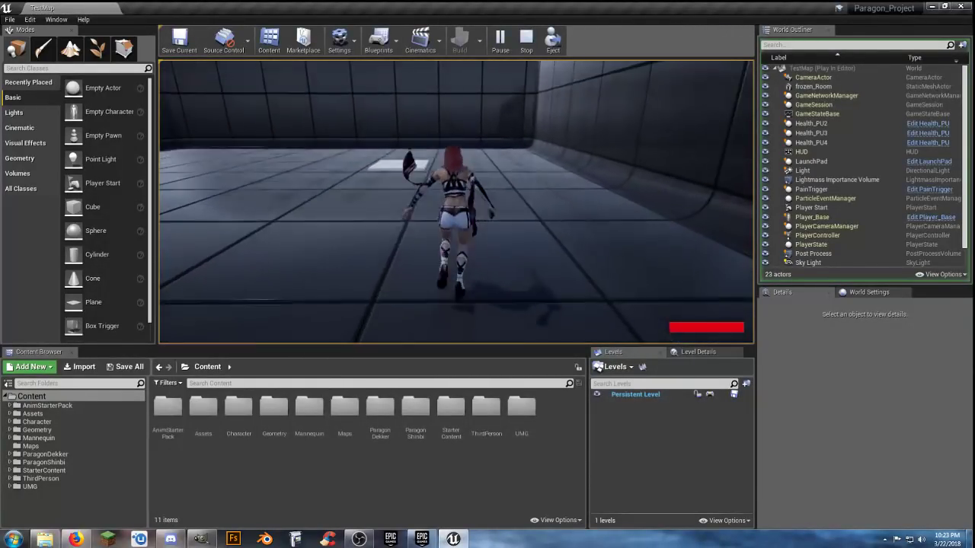
{"action": "key", "text": "w"}
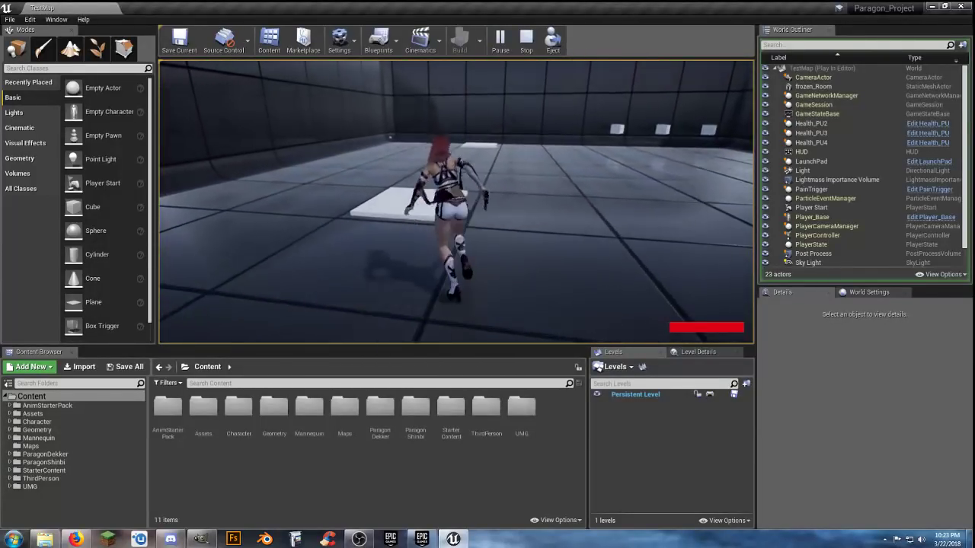
{"action": "key", "text": "w"}
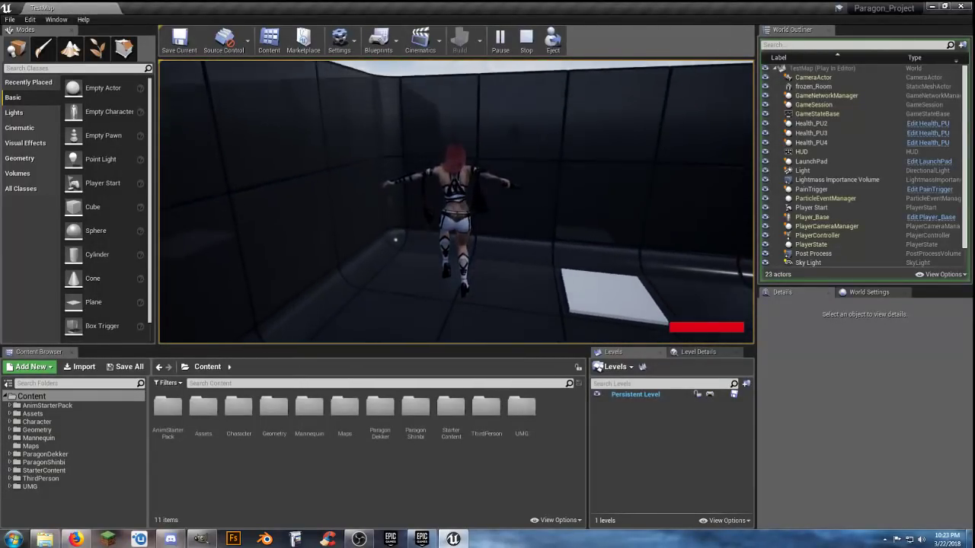
{"action": "key", "text": "w"}
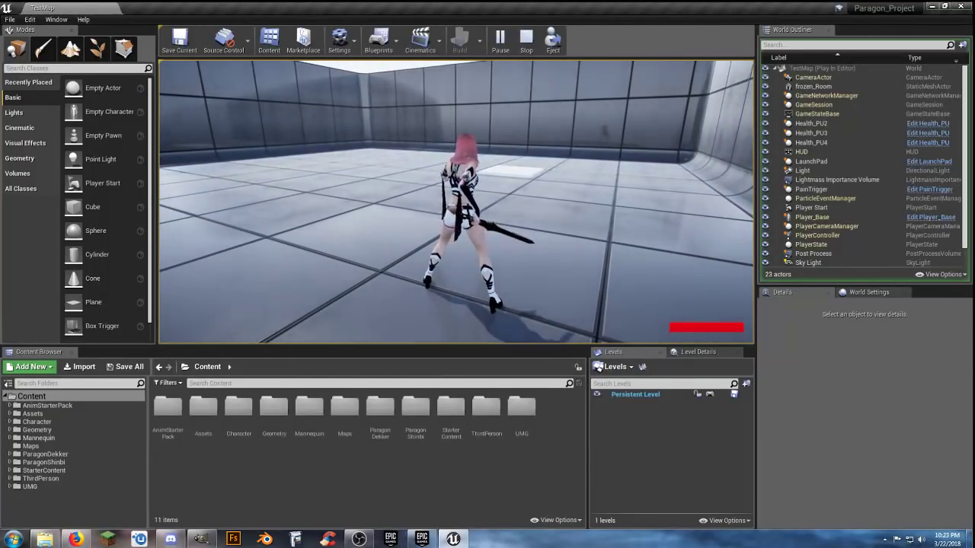
{"action": "key", "text": "w"}
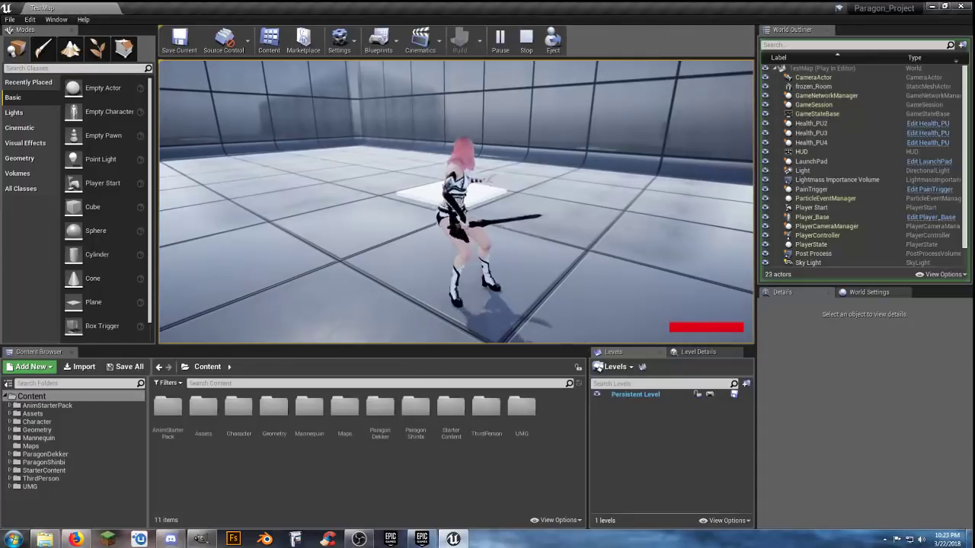
{"action": "key", "text": "w"}
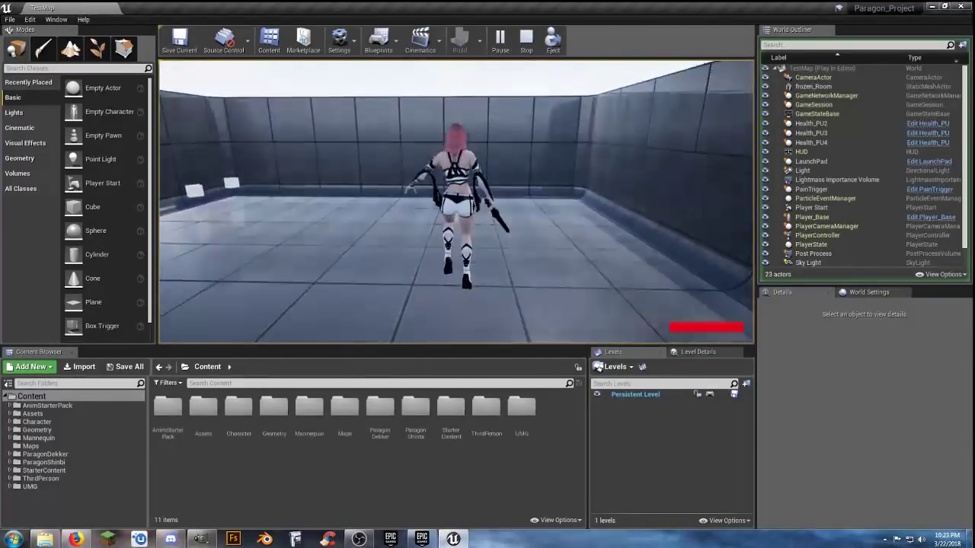
{"action": "key", "text": "w"}
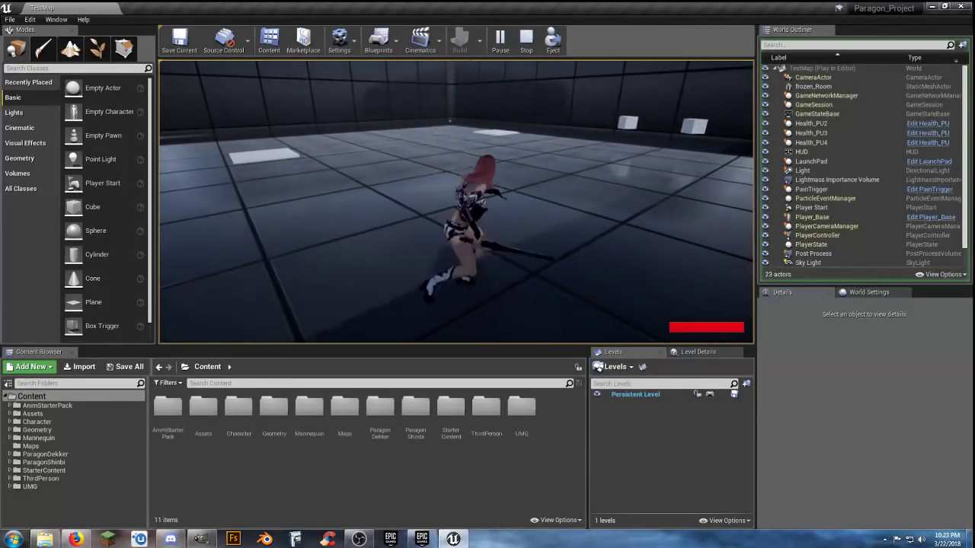
{"action": "key", "text": "w"}
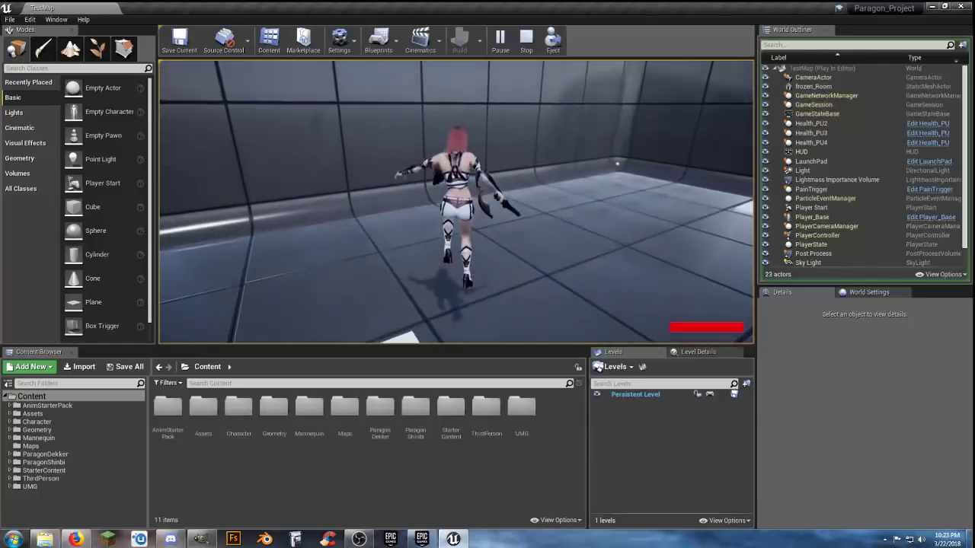
{"action": "key", "text": "w"}
{"action": "key", "text": "w"}
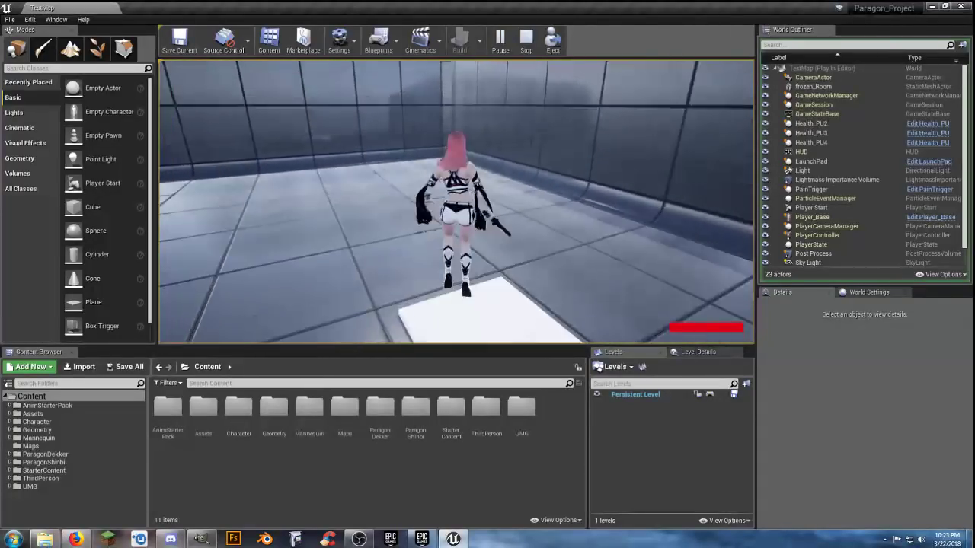
{"action": "key", "text": "w"}
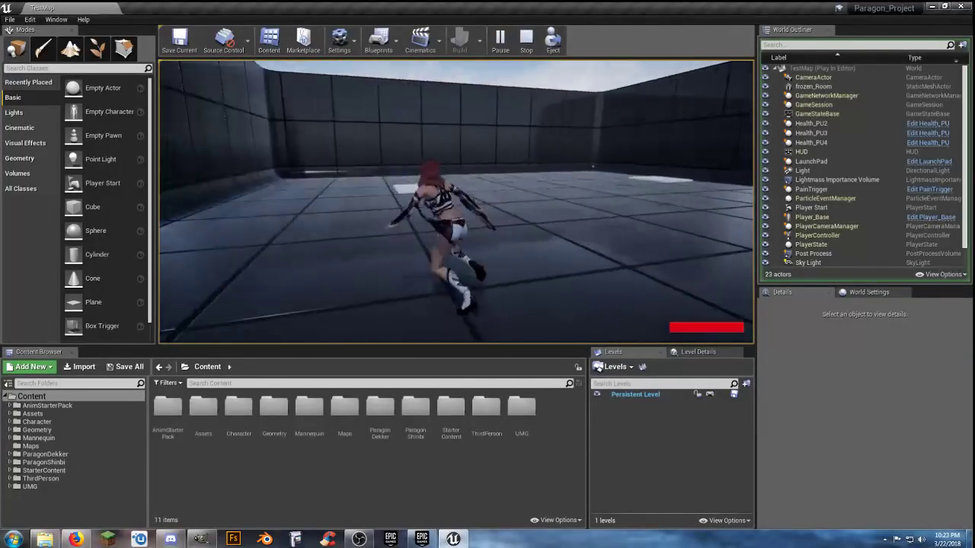
{"action": "key", "text": "w"}
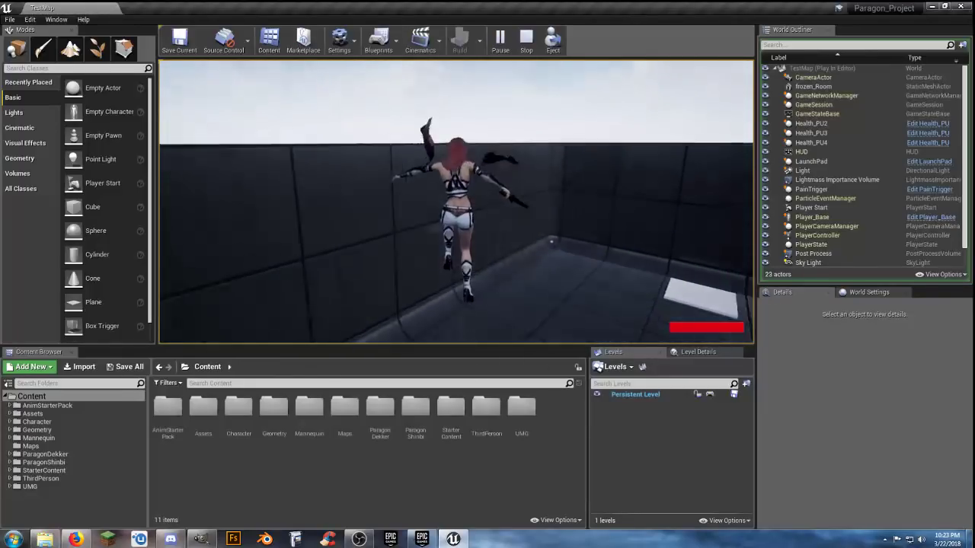
{"action": "key", "text": "w"}
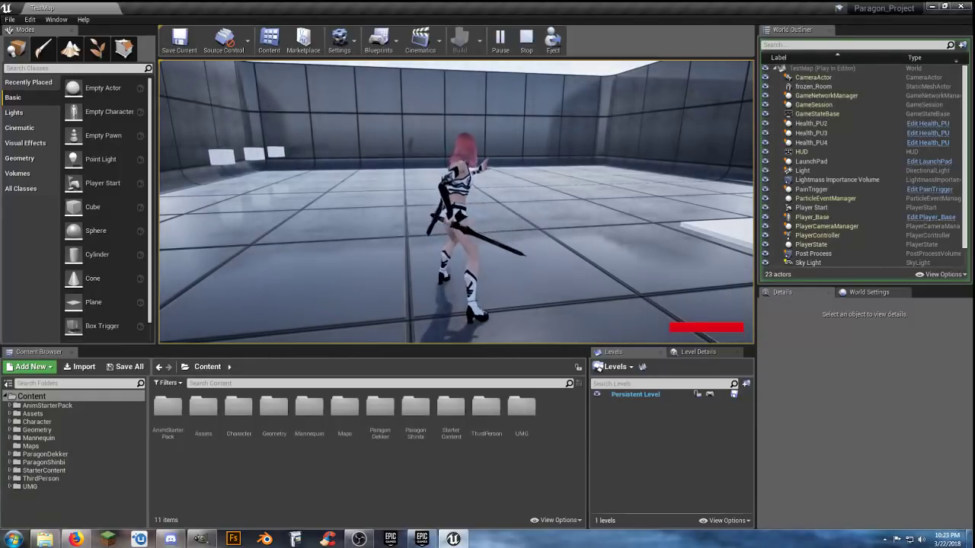
{"action": "key", "text": "Escape"}
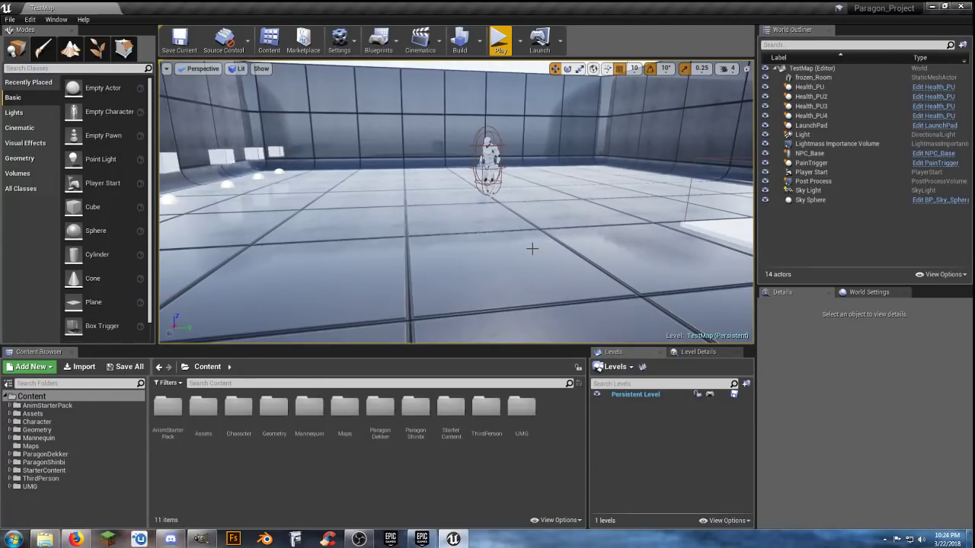
{"action": "right_click_drag", "start_coordinate": [531, 248], "coordinate": [704, 156]}
{"action": "key", "text": "w"}
{"action": "key", "text": "w"}
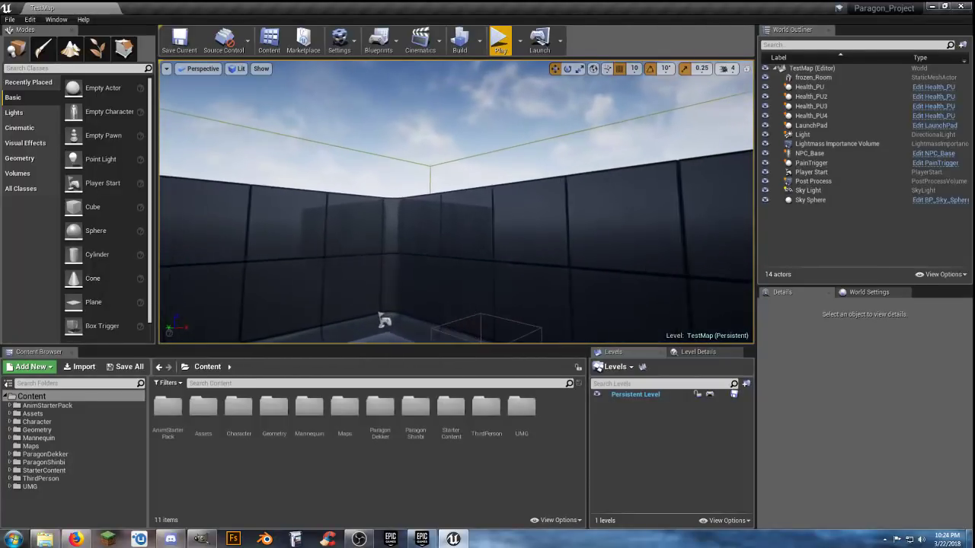
{"action": "right_click_drag", "start_coordinate": [499, 179], "coordinate": [525, 252]}
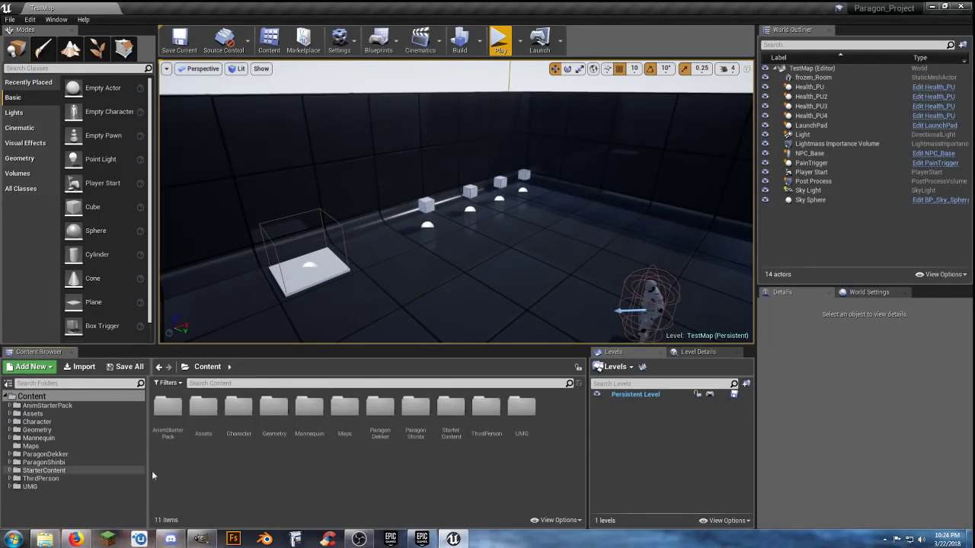
Step: Open ParagonDekker's Characters/Heroes/Dekker/Animations folder and look through its animation sequences
{"action": "left_click", "coordinate": [67, 455]}
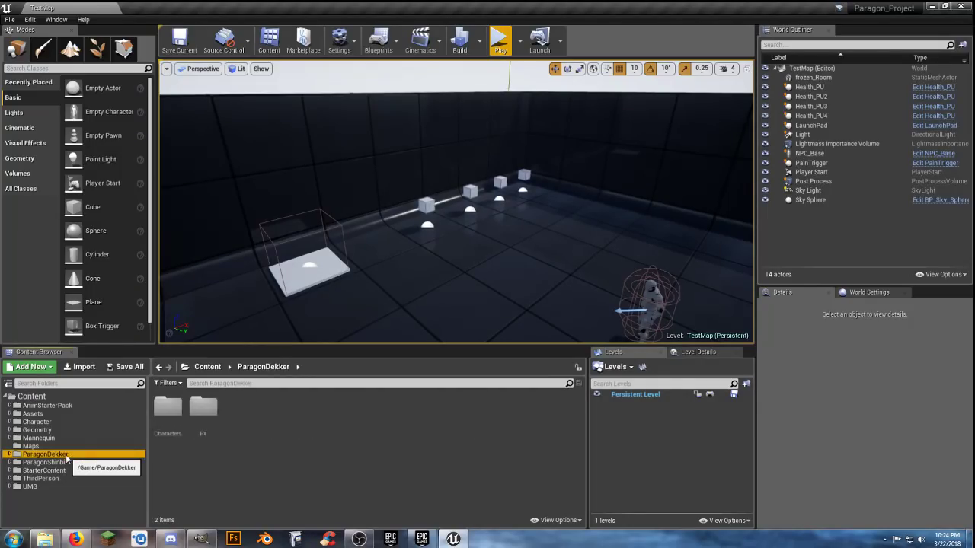
{"action": "left_click", "coordinate": [10, 455]}
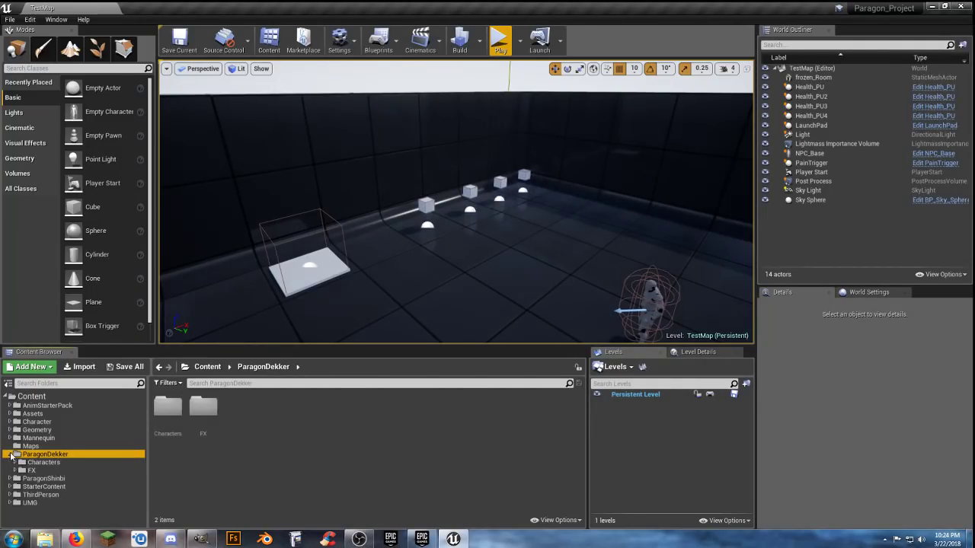
{"action": "left_click", "coordinate": [16, 462]}
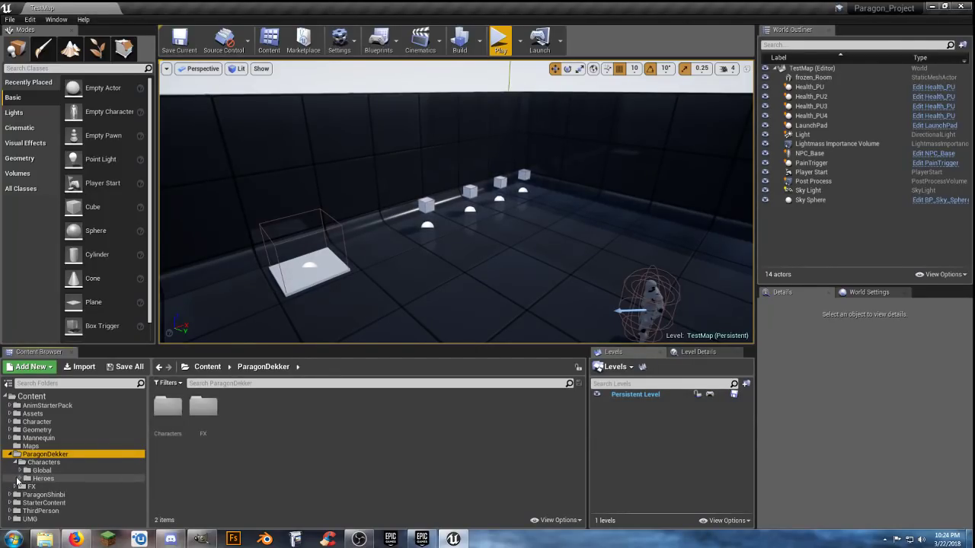
{"action": "left_click", "coordinate": [22, 479]}
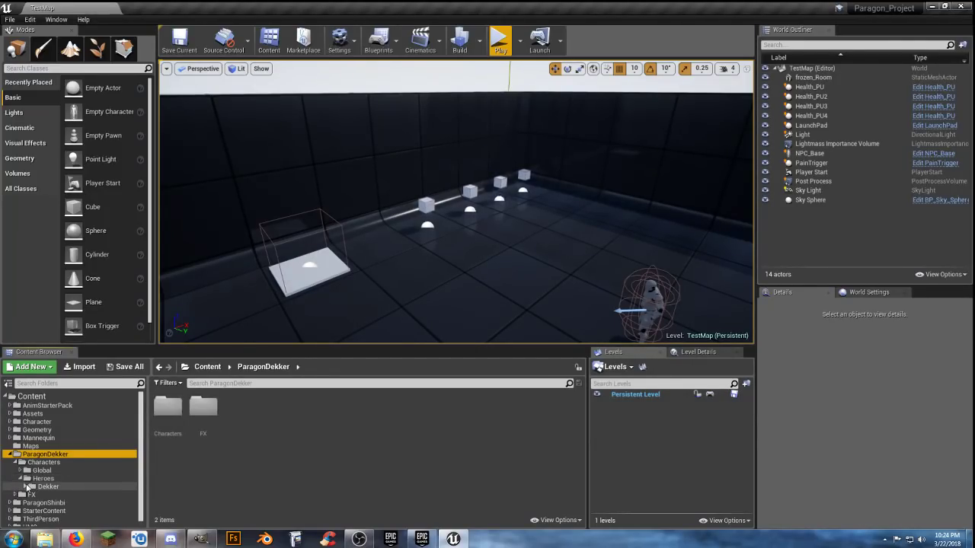
{"action": "left_click", "coordinate": [28, 488]}
{"action": "left_click", "coordinate": [47, 486]}
{"action": "left_click", "coordinate": [59, 496]}
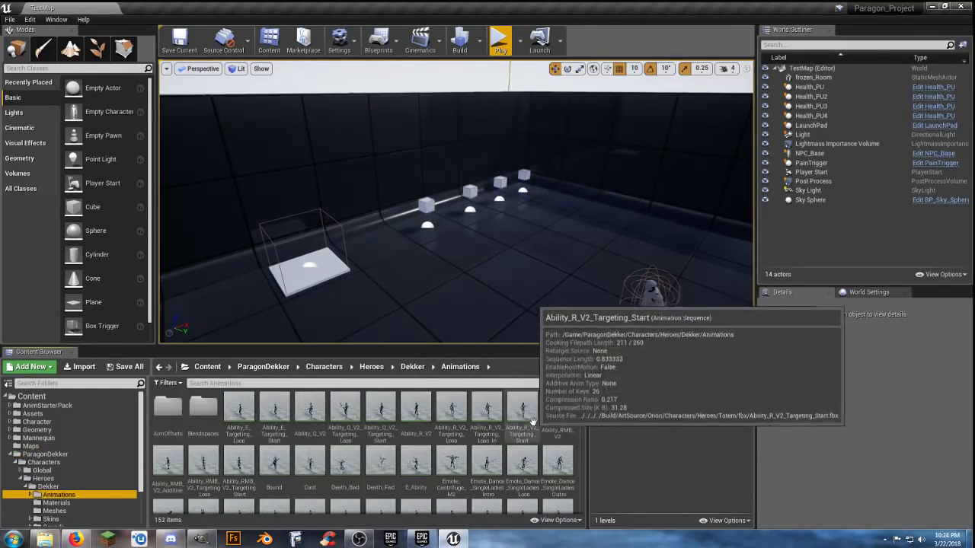
{"action": "scroll", "coordinate": [564, 409], "scroll_direction": "down", "scroll_amount": 3}
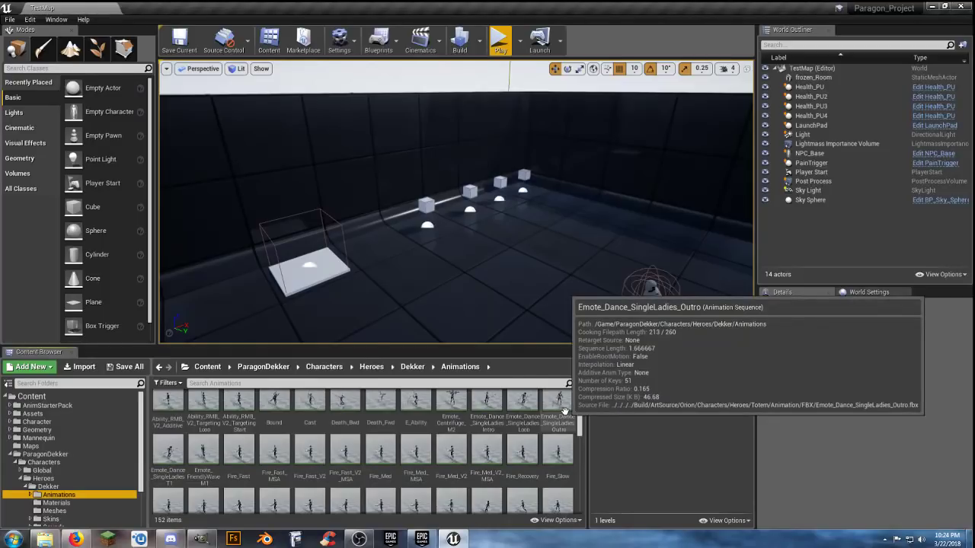
{"action": "scroll", "coordinate": [564, 412], "scroll_direction": "down", "scroll_amount": 3}
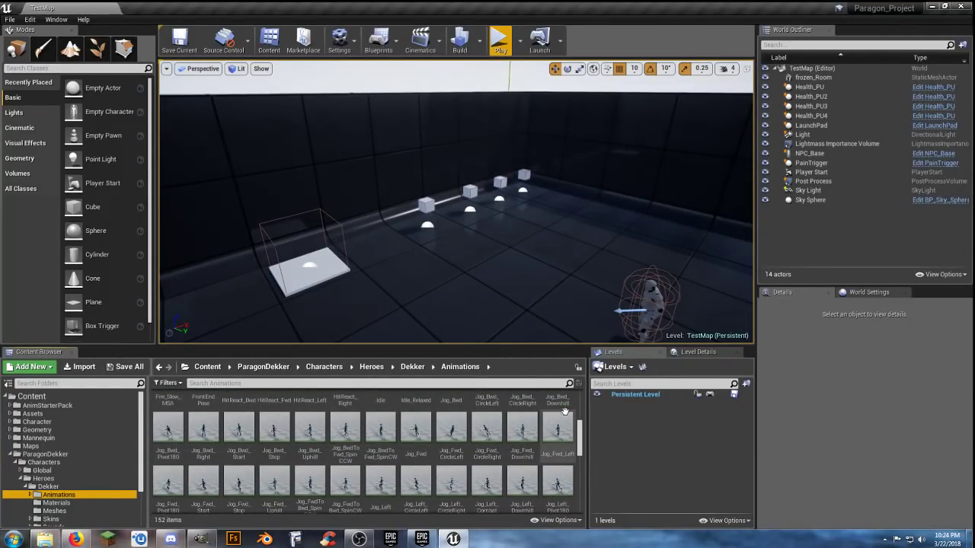
Step: Look through the remaining Dekker animation sequences to the end of the folder, and expand the ParagonShinbi folder
{"action": "scroll", "coordinate": [563, 411], "scroll_direction": "down", "scroll_amount": 2}
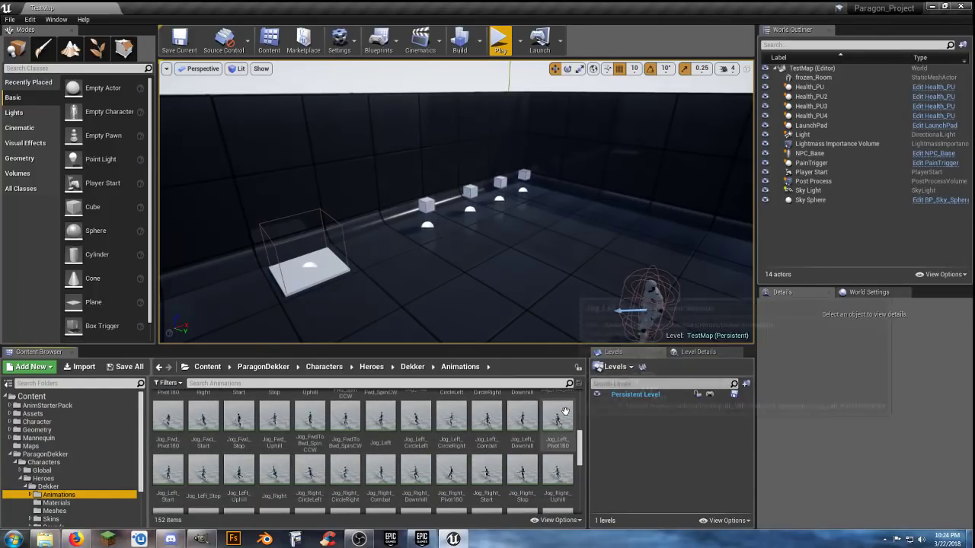
{"action": "scroll", "coordinate": [566, 411], "scroll_direction": "down", "scroll_amount": 2}
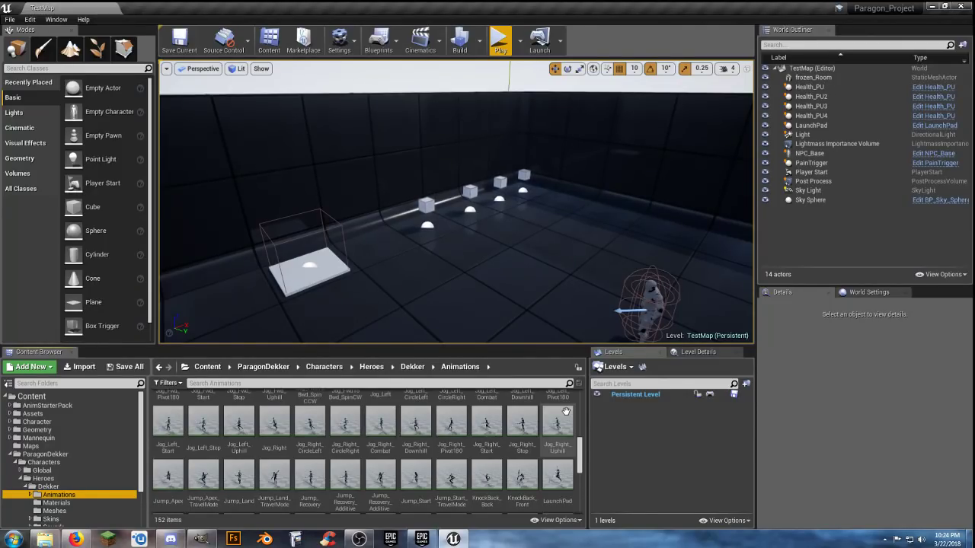
{"action": "mouse_move", "coordinate": [543, 424]}
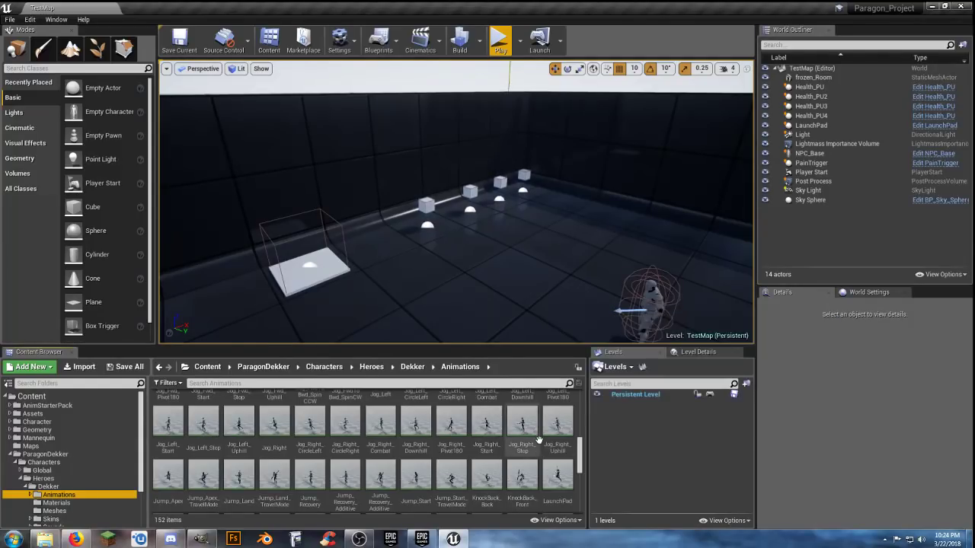
{"action": "mouse_move", "coordinate": [530, 440]}
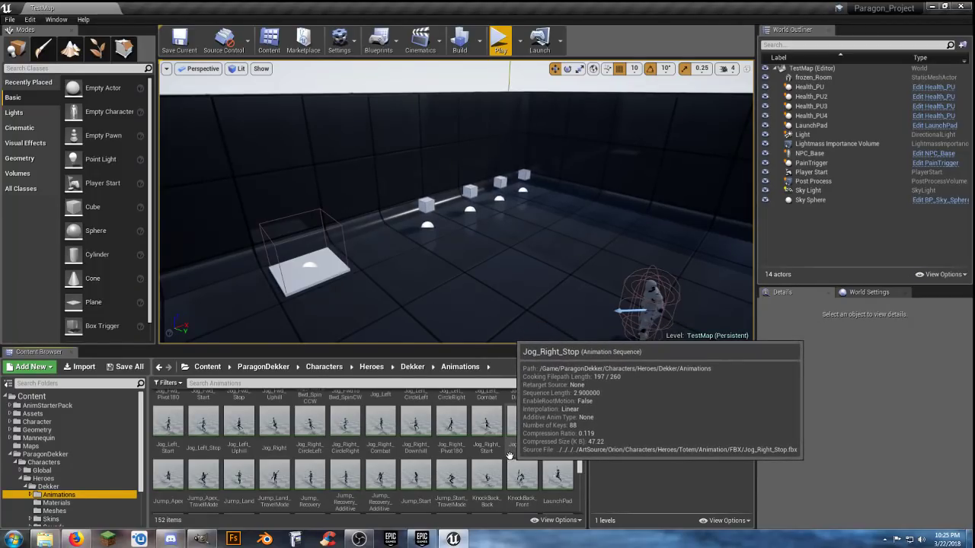
{"action": "scroll", "coordinate": [527, 446], "scroll_direction": "down", "scroll_amount": 3}
{"action": "scroll", "coordinate": [527, 452], "scroll_direction": "down", "scroll_amount": 5}
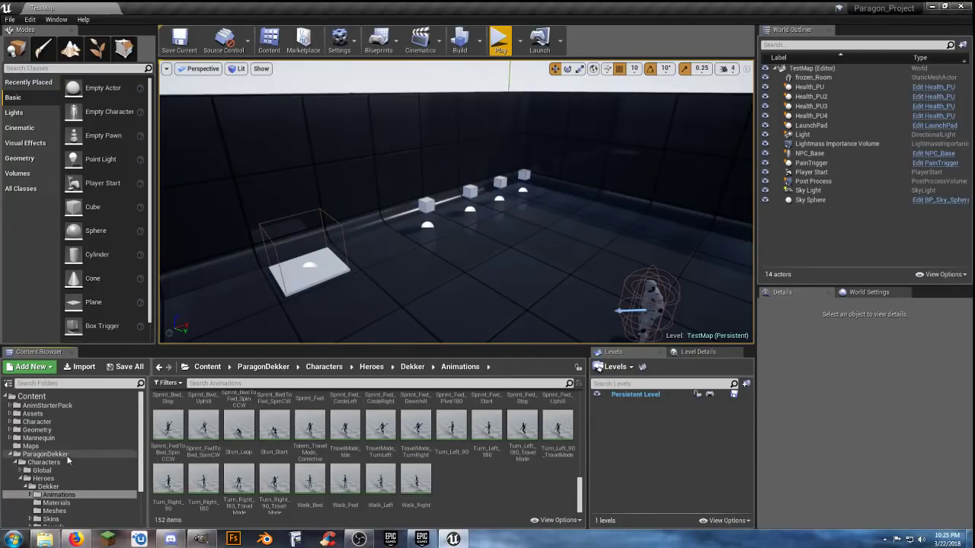
{"action": "scroll", "coordinate": [61, 438], "scroll_direction": "down", "scroll_amount": 3}
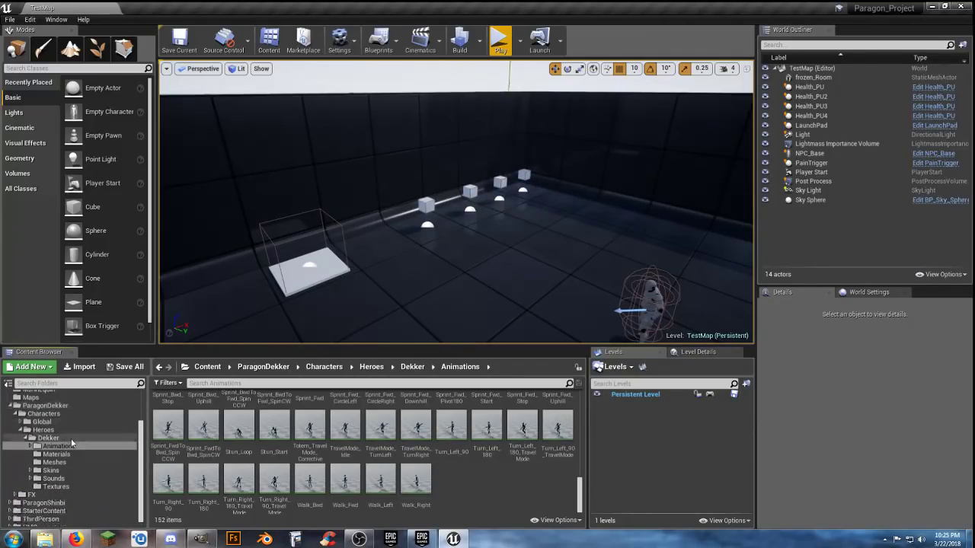
{"action": "left_click", "coordinate": [10, 499]}
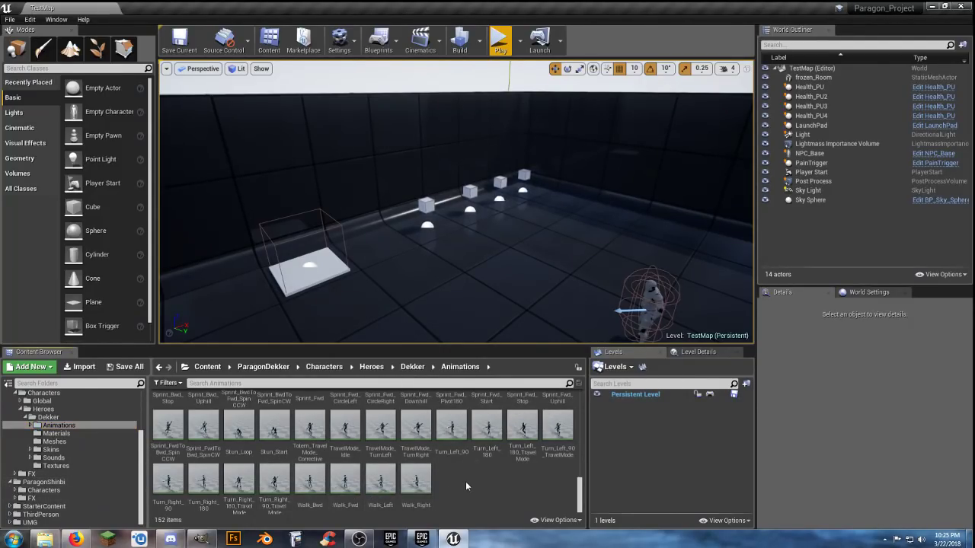
Step: Open Dekker's Blendspaces and AimOffsets animation subfolders and examine the assets in each
{"action": "scroll", "coordinate": [466, 481], "scroll_direction": "up", "scroll_amount": 2}
{"action": "scroll", "coordinate": [466, 481], "scroll_direction": "up", "scroll_amount": 3}
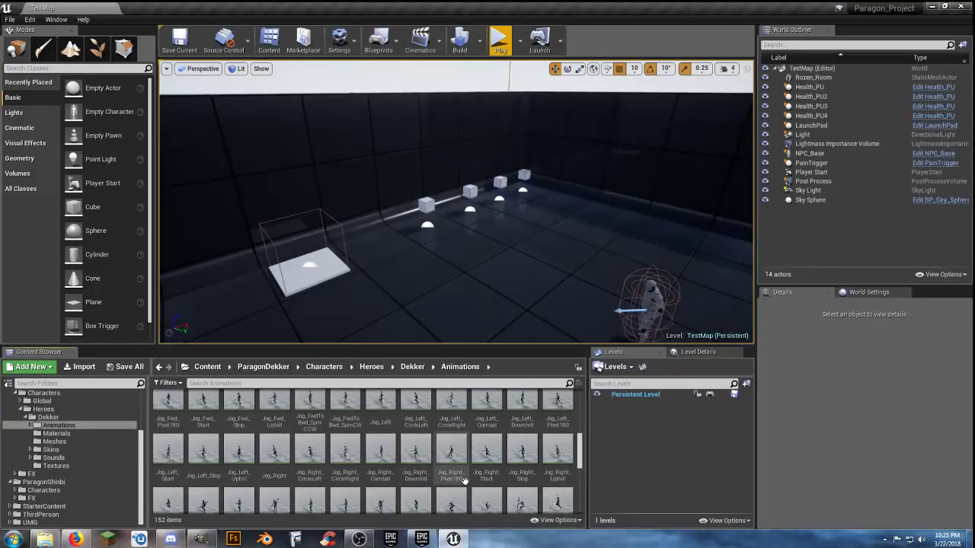
{"action": "scroll", "coordinate": [465, 481], "scroll_direction": "up", "scroll_amount": 3}
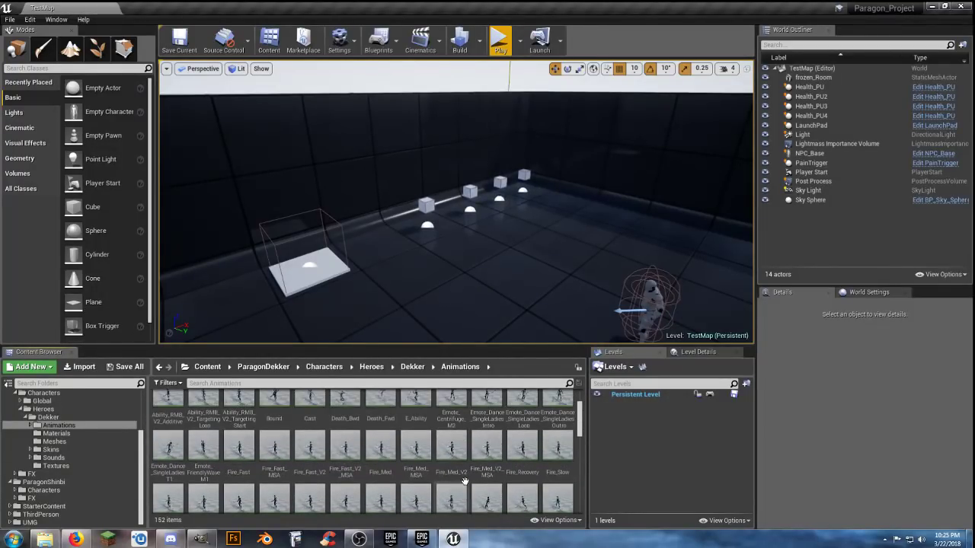
{"action": "scroll", "coordinate": [464, 482], "scroll_direction": "up", "scroll_amount": 2}
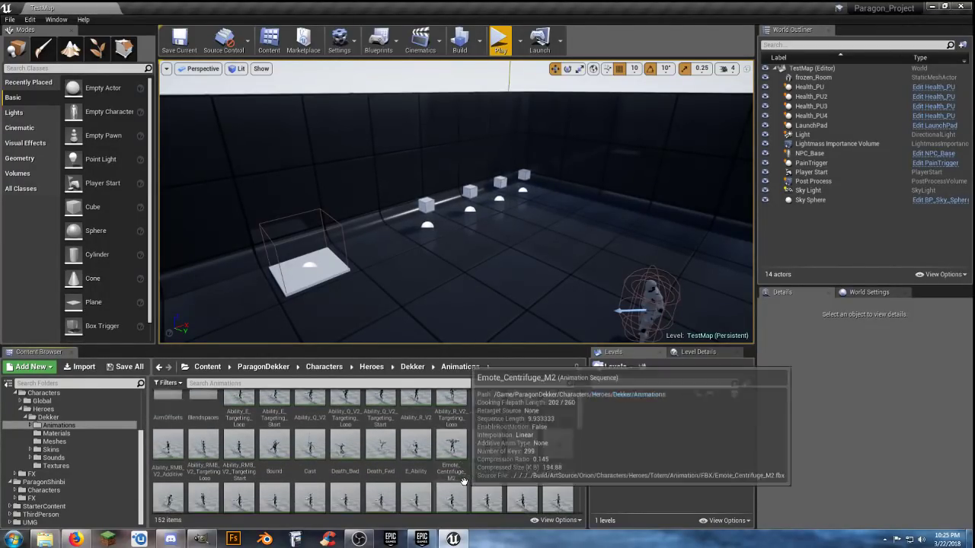
{"action": "double_click", "coordinate": [203, 408]}
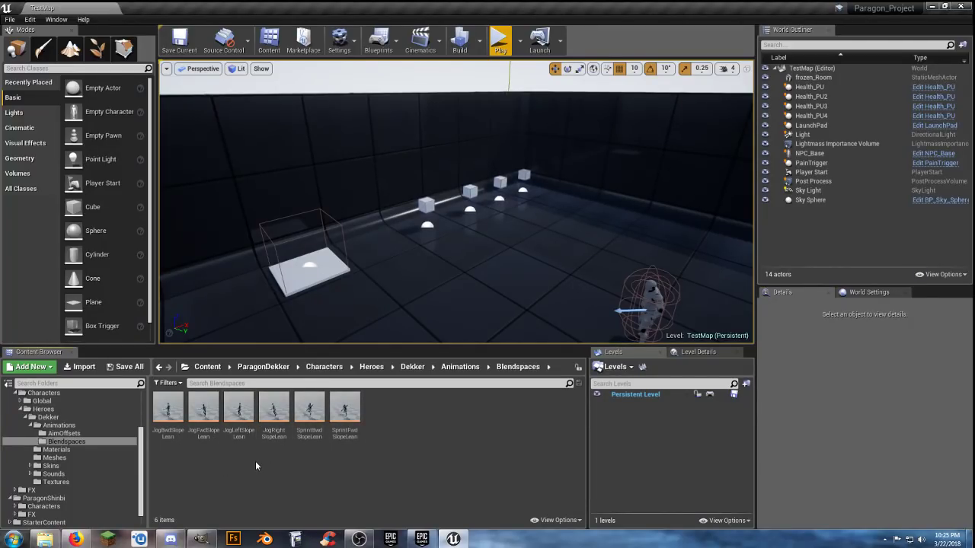
{"action": "left_click", "coordinate": [82, 434]}
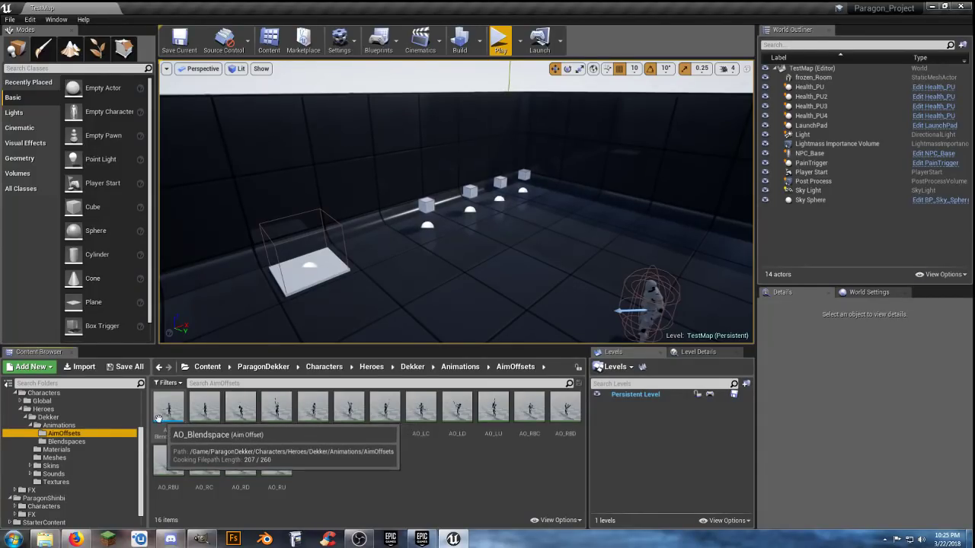
Step: Return to Dekker's Animations folder and examine its sequences from the abilities and emotes through to the turn and walk animations
{"action": "left_click", "coordinate": [45, 425]}
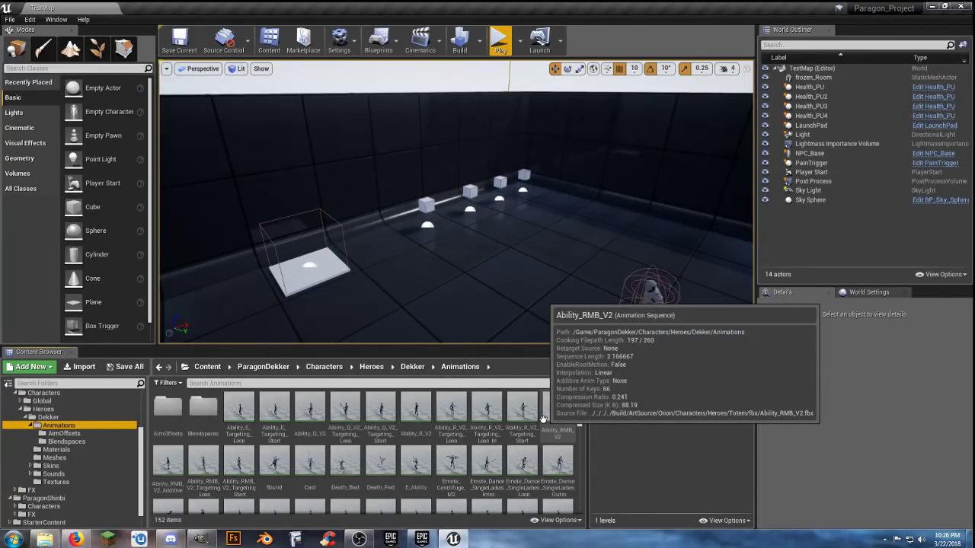
{"action": "scroll", "coordinate": [543, 419], "scroll_direction": "down", "scroll_amount": 3}
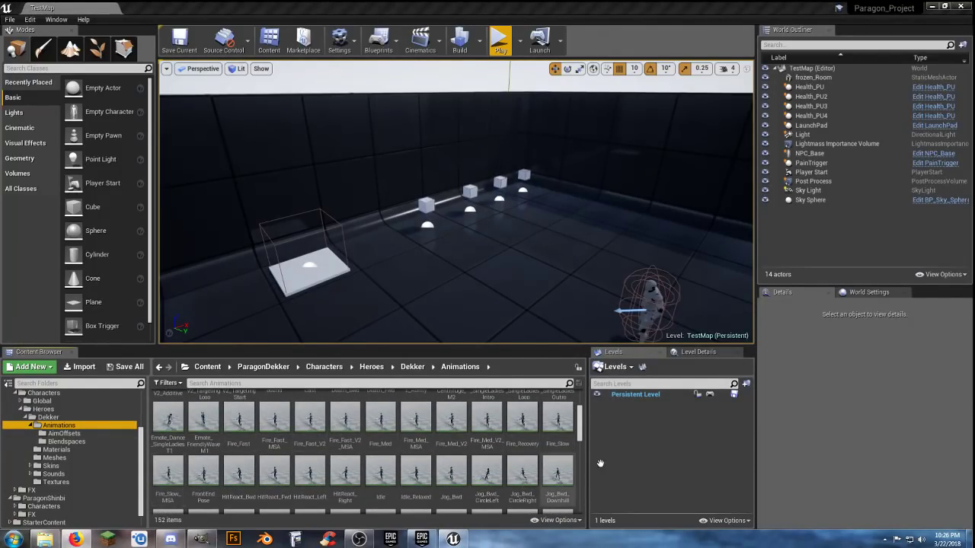
{"action": "left_click_drag", "start_coordinate": [582, 437], "coordinate": [584, 447]}
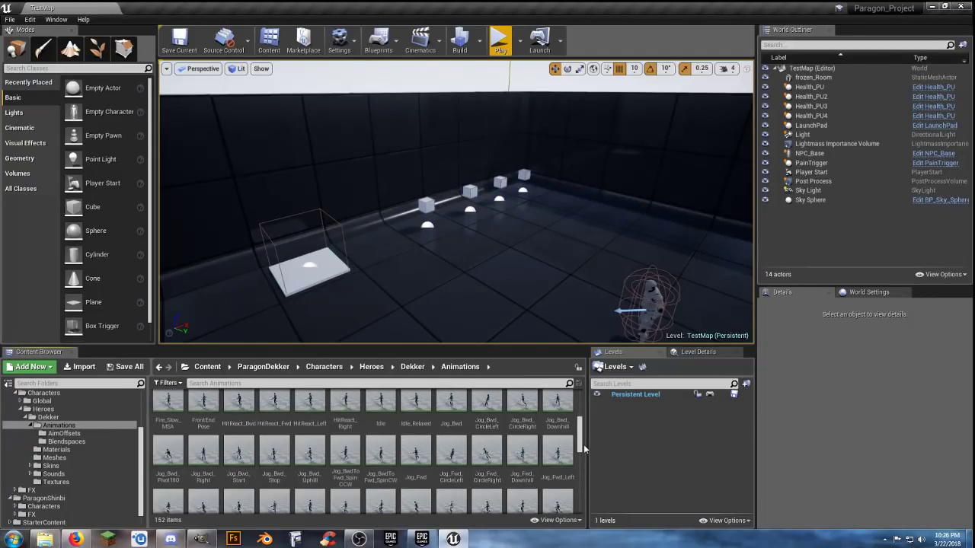
{"action": "left_click_drag", "start_coordinate": [582, 444], "coordinate": [583, 457]}
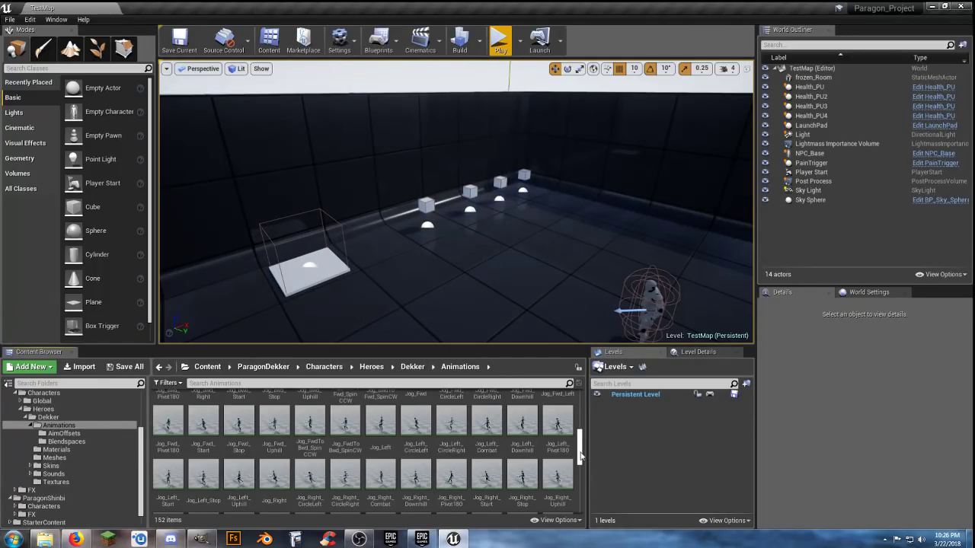
{"action": "left_click_drag", "start_coordinate": [581, 456], "coordinate": [582, 466]}
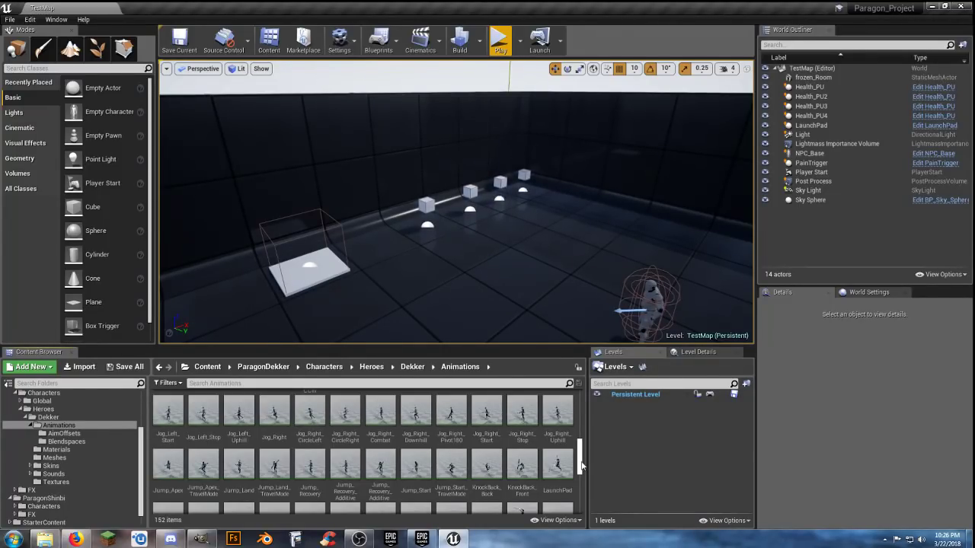
{"action": "left_click_drag", "start_coordinate": [581, 464], "coordinate": [581, 501]}
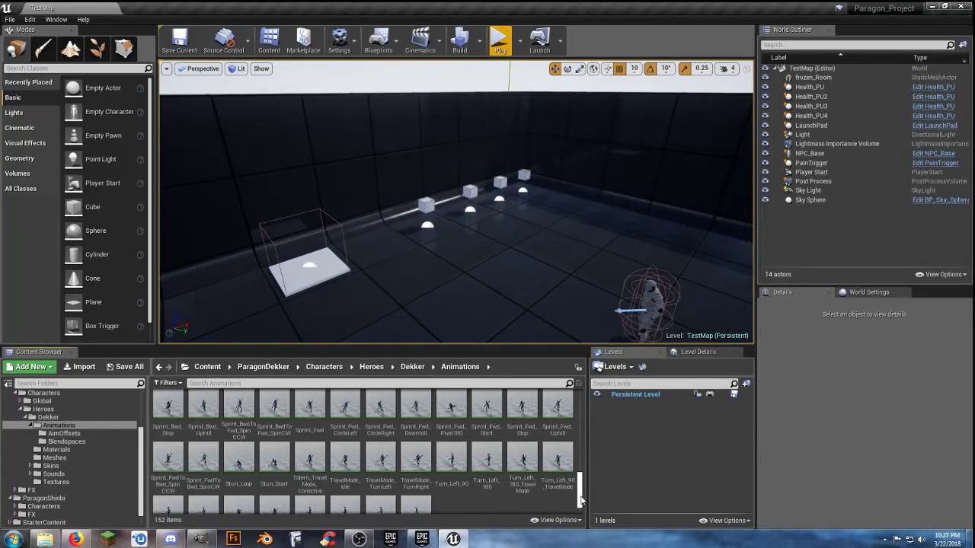
{"action": "scroll", "coordinate": [580, 500], "scroll_direction": "down", "scroll_amount": 2}
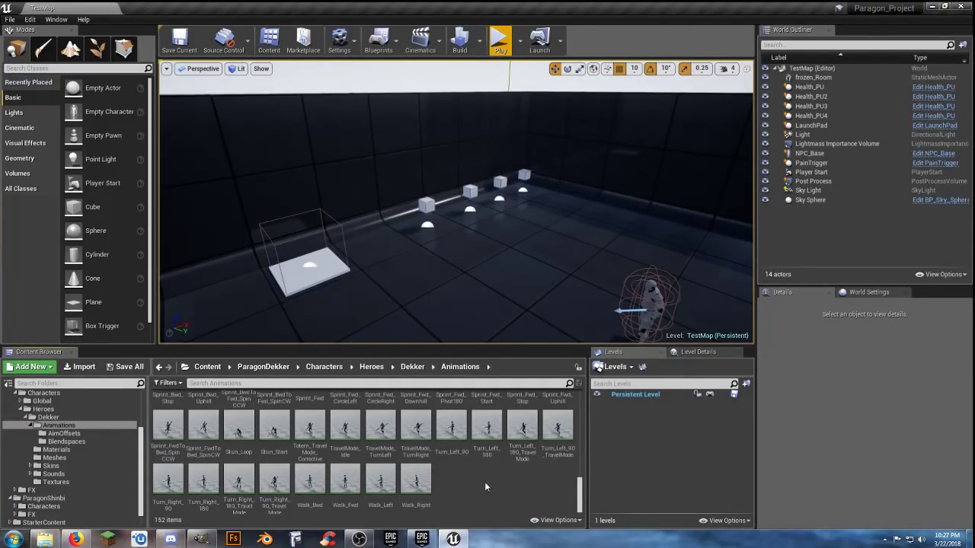
{"action": "scroll", "coordinate": [485, 487], "scroll_direction": "up", "scroll_amount": 1}
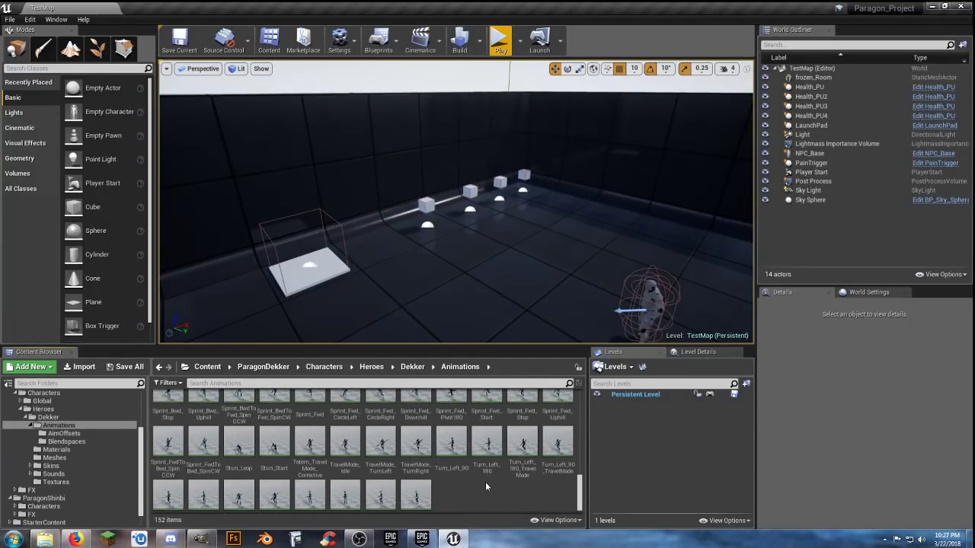
{"action": "scroll", "coordinate": [486, 486], "scroll_direction": "up", "scroll_amount": 2}
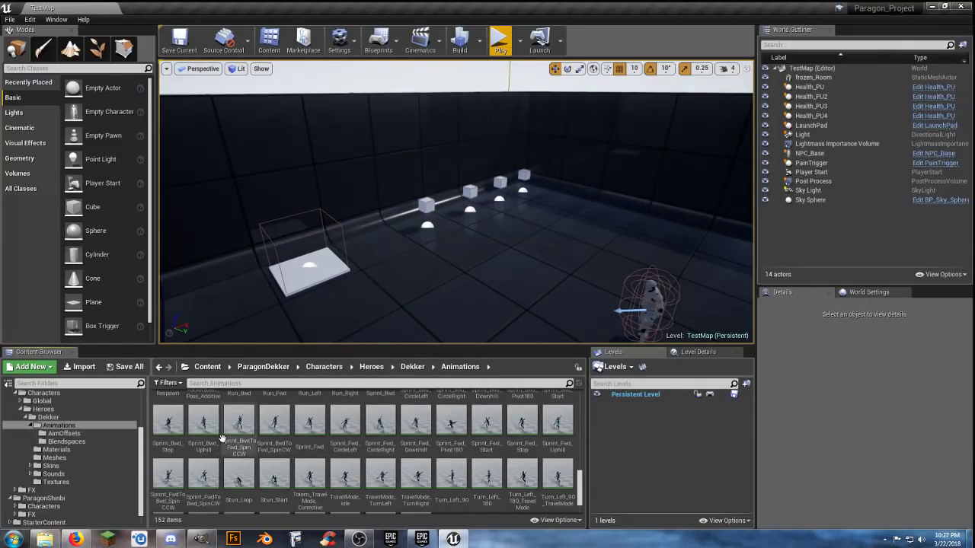
Step: Open the Character/Player/Animations folder and look through the player's animation assets
{"action": "scroll", "coordinate": [80, 429], "scroll_direction": "up", "scroll_amount": 3}
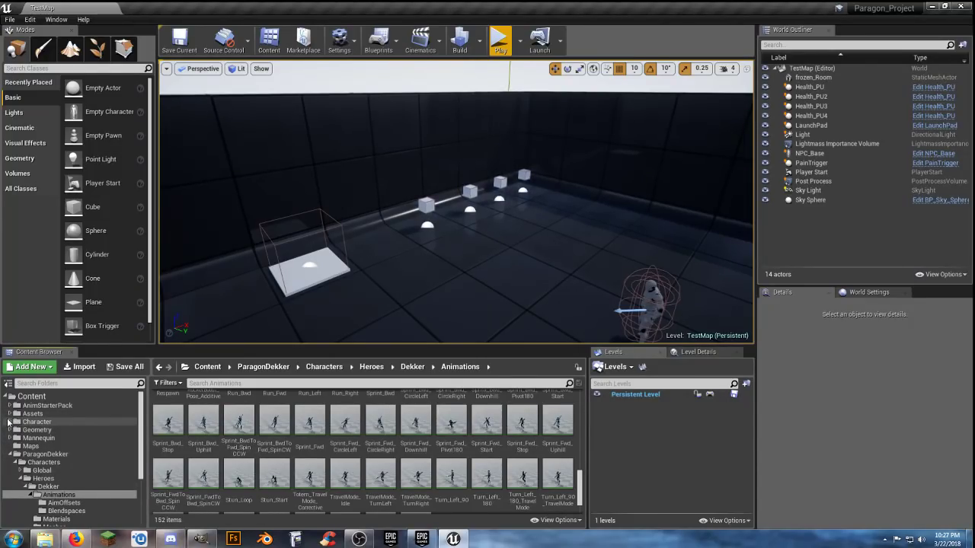
{"action": "left_click", "coordinate": [10, 421]}
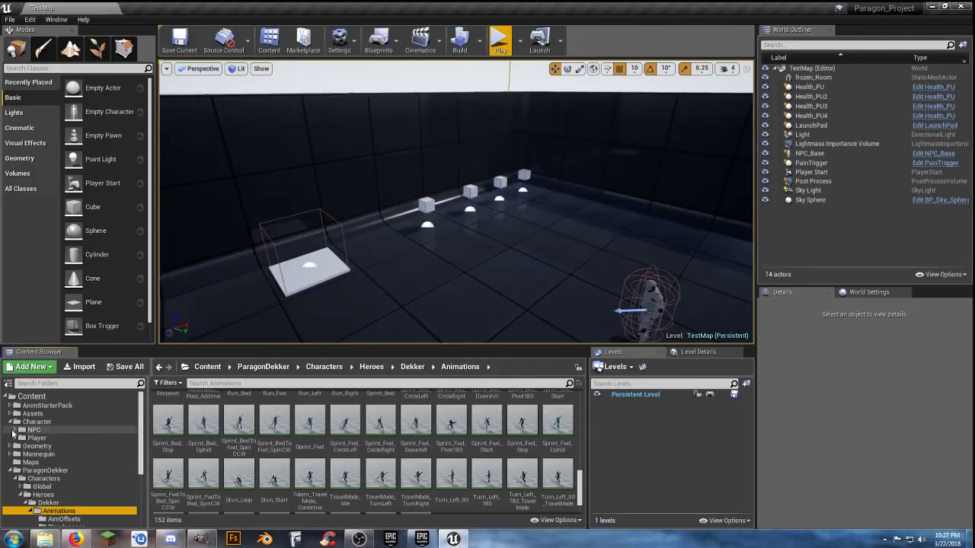
{"action": "left_click", "coordinate": [16, 438]}
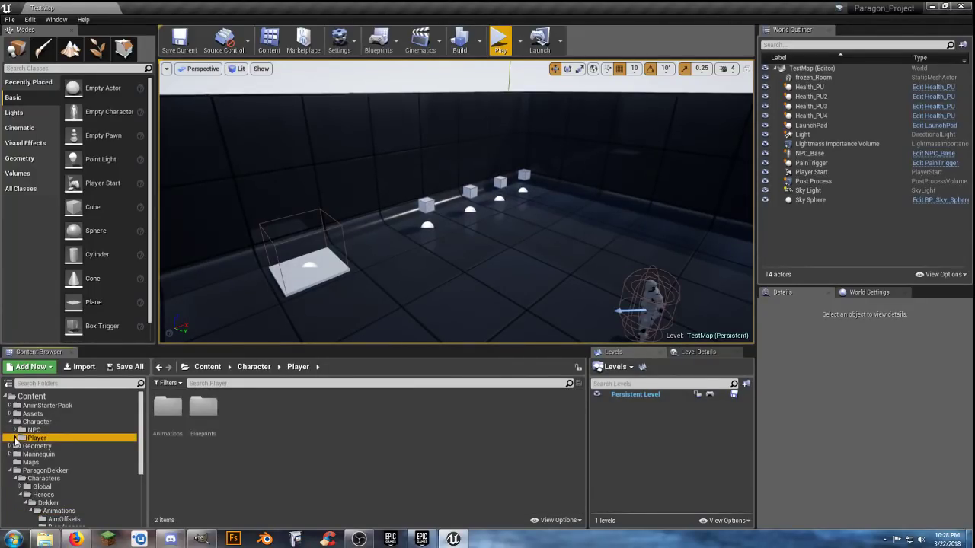
{"action": "left_click", "coordinate": [15, 438]}
{"action": "left_click", "coordinate": [47, 446]}
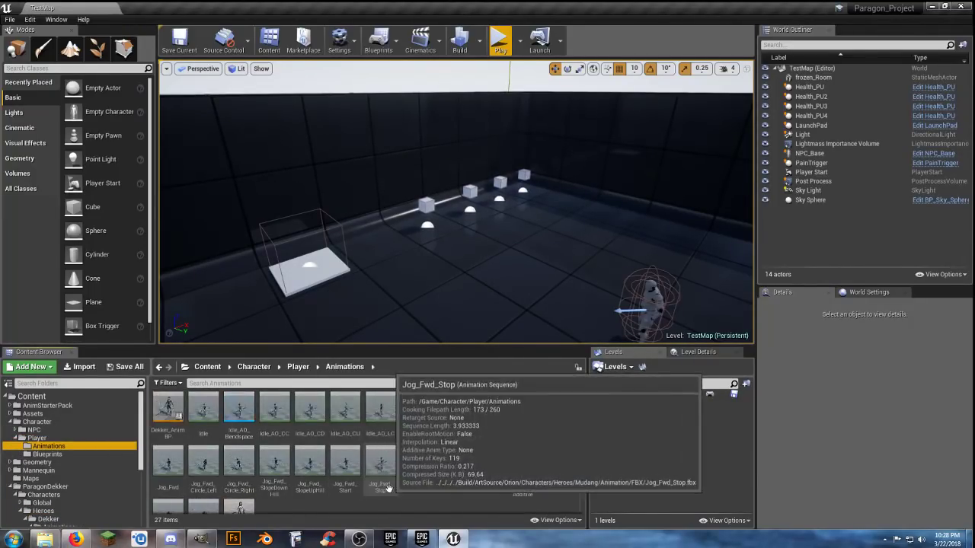
{"action": "scroll", "coordinate": [508, 448], "scroll_direction": "down", "scroll_amount": 2}
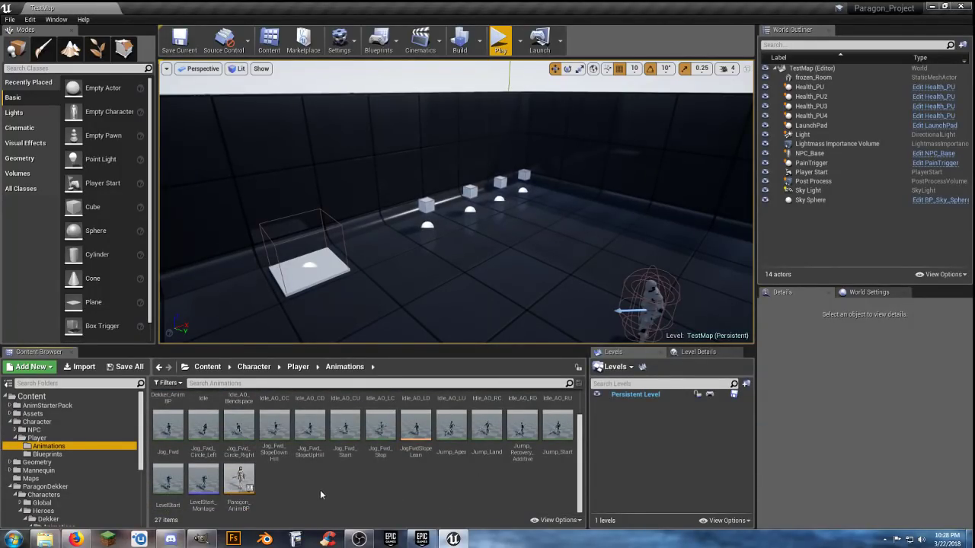
{"action": "scroll", "coordinate": [350, 491], "scroll_direction": "up", "scroll_amount": 2}
{"action": "scroll", "coordinate": [356, 490], "scroll_direction": "down", "scroll_amount": 2}
Step: Rename the Paragon_AnimBP animation blueprint as Shinbi_AnimBP and save all changes
{"action": "left_click", "coordinate": [240, 507]}
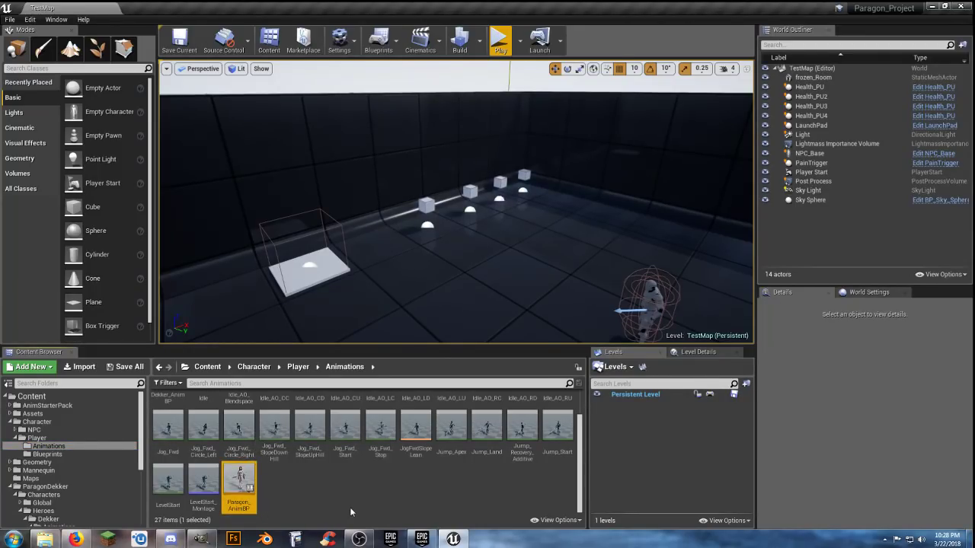
{"action": "key", "text": "F2"}
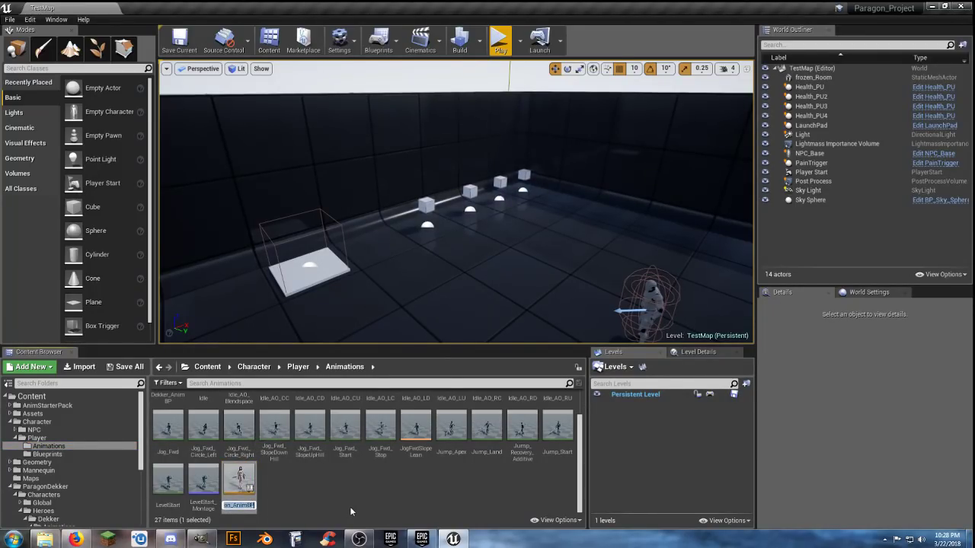
{"action": "key", "text": "Right"}
{"action": "key", "text": "Home"}
{"action": "key", "text": "Delete"}
{"action": "key", "text": "Delete"}
{"action": "key", "text": "Delete"}
{"action": "key", "text": "Delete"}
{"action": "key", "text": "Delete"}
{"action": "key", "text": "Delete"}
{"action": "key", "text": "Delete"}
{"action": "type", "text": "Shinbi"}
{"action": "key", "text": "Return"}
{"action": "key", "text": "ctrl+shift+s"}
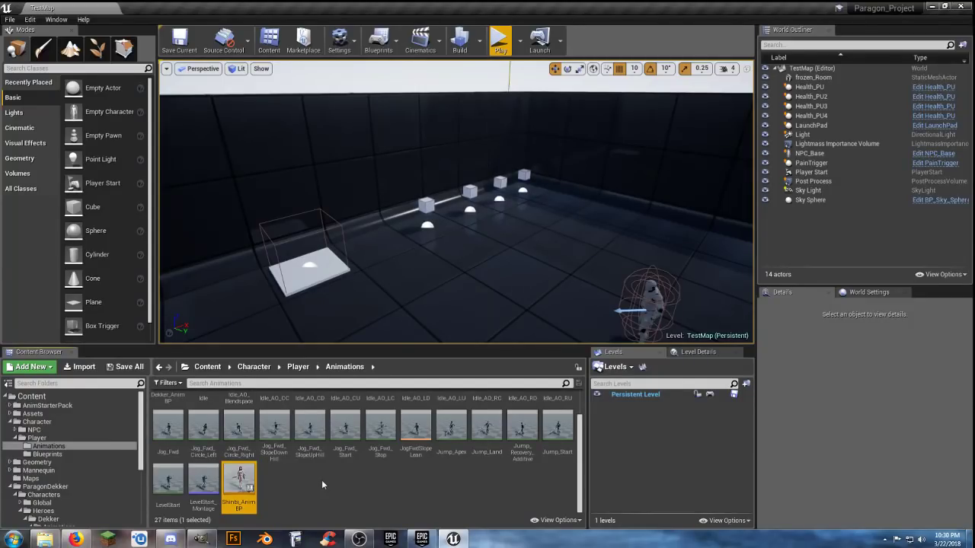
{"action": "left_click", "coordinate": [322, 485]}
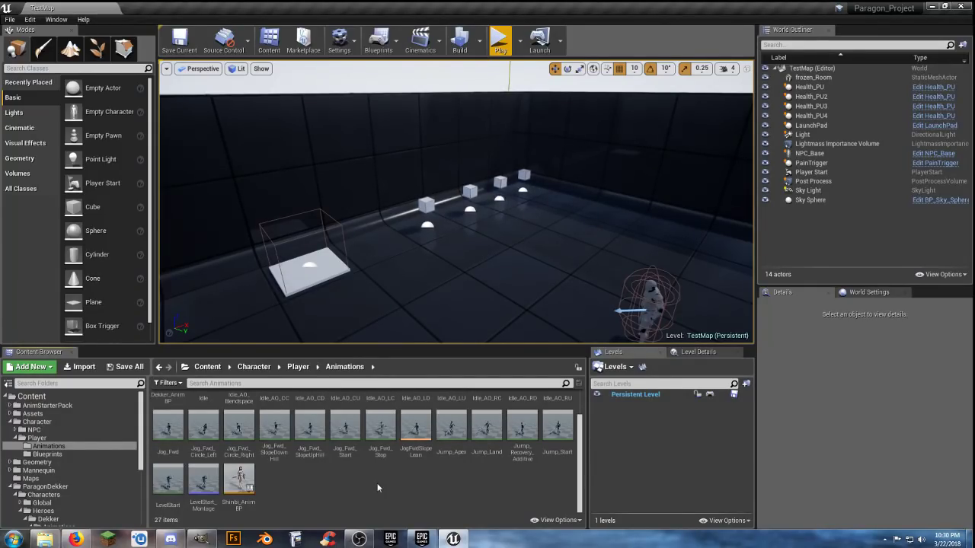
Step: Play-test the level, run the Shinbi character up to the NPC, attack it repeatedly with the sword, and end the play session
{"action": "right_click_drag", "start_coordinate": [405, 304], "coordinate": [327, 296]}
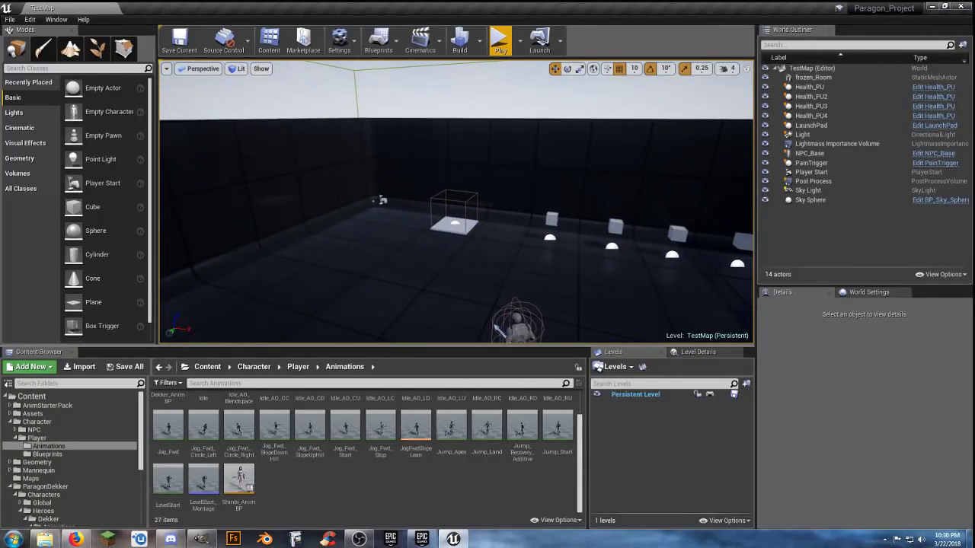
{"action": "right_click_drag", "start_coordinate": [496, 329], "coordinate": [594, 330]}
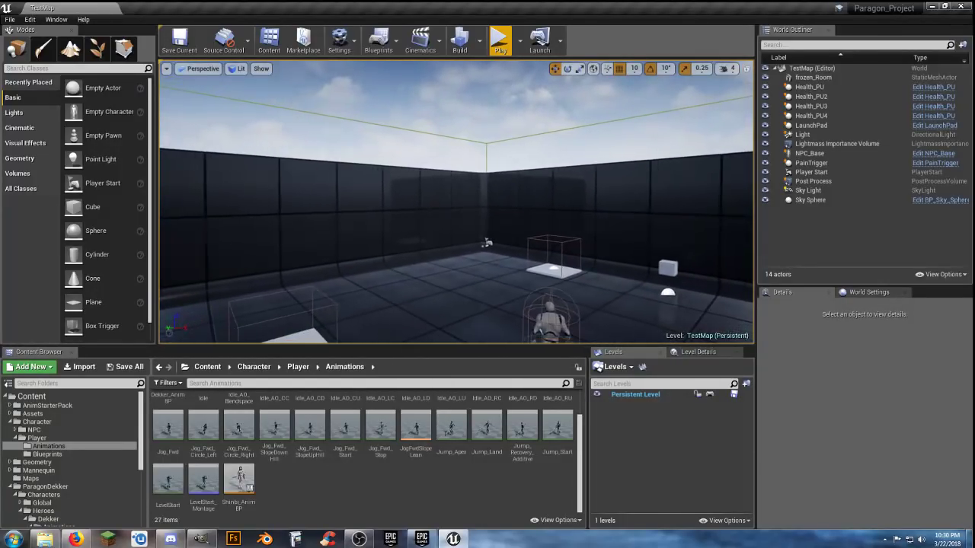
{"action": "right_click_drag", "start_coordinate": [486, 243], "coordinate": [419, 301]}
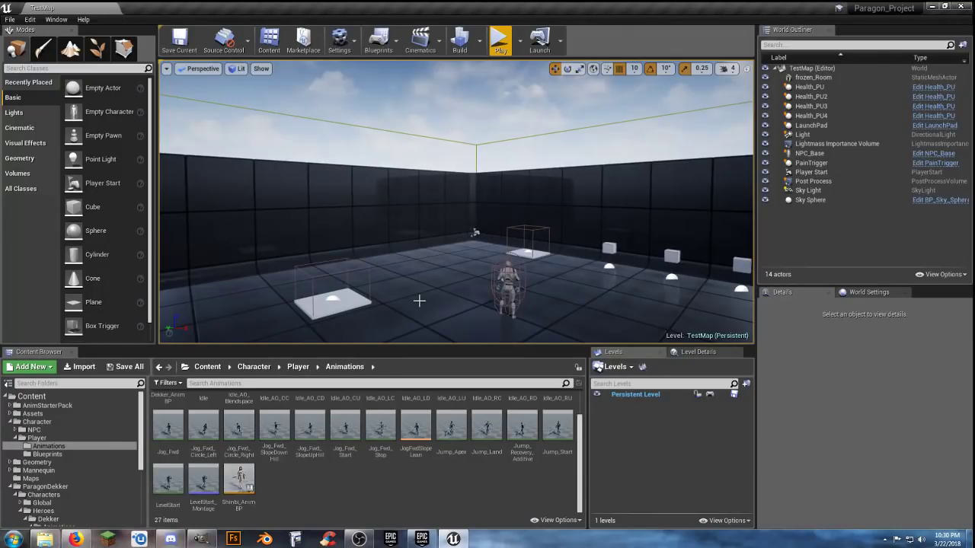
{"action": "left_click", "coordinate": [499, 44]}
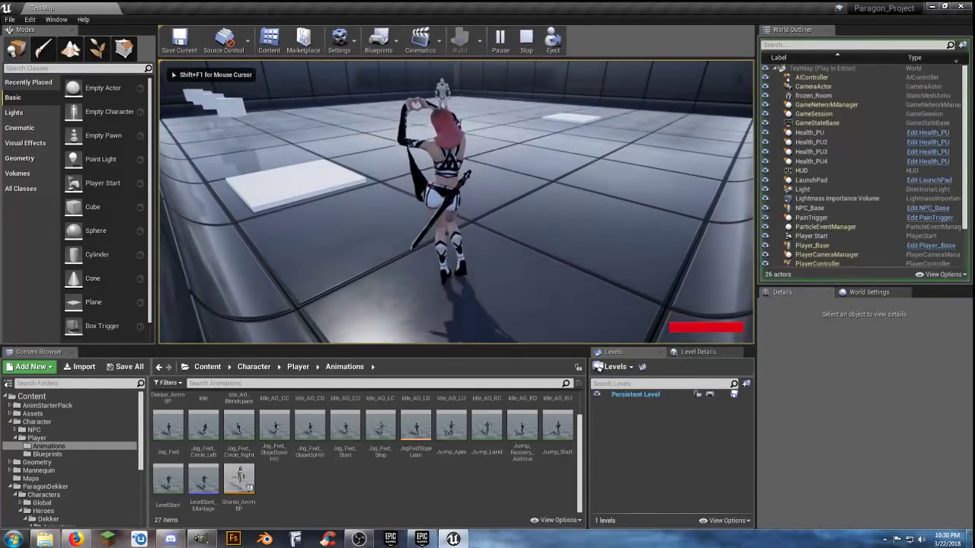
{"action": "key", "text": "s"}
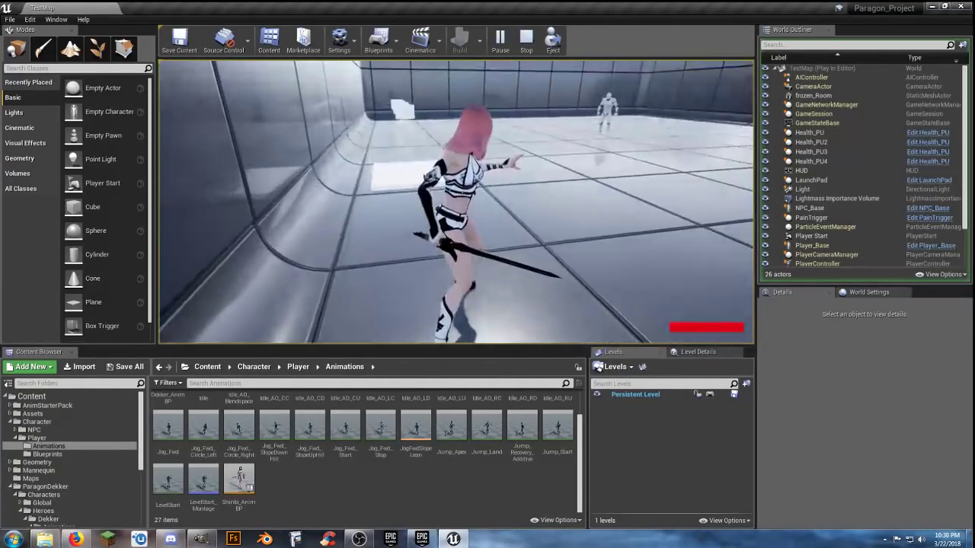
{"action": "key", "text": "w"}
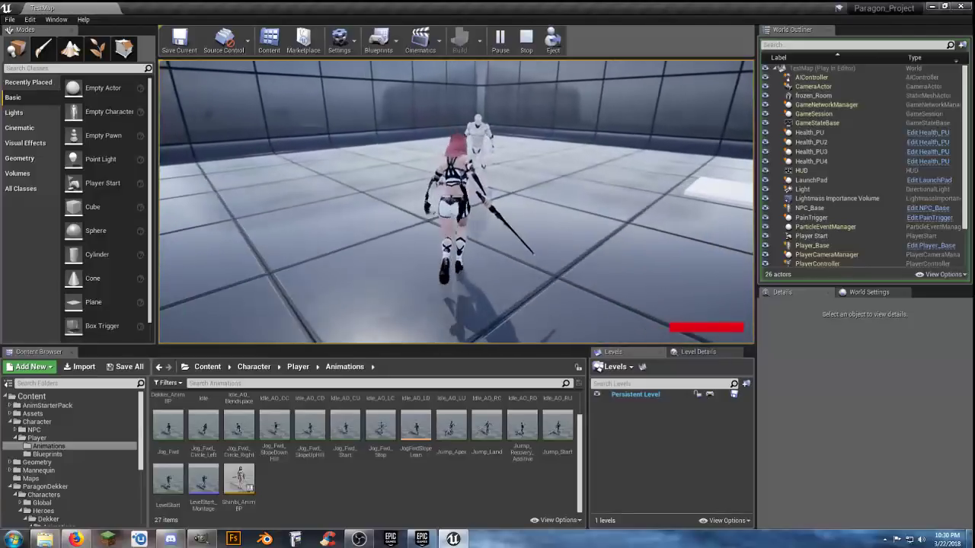
{"action": "left_click", "coordinate": [456, 202]}
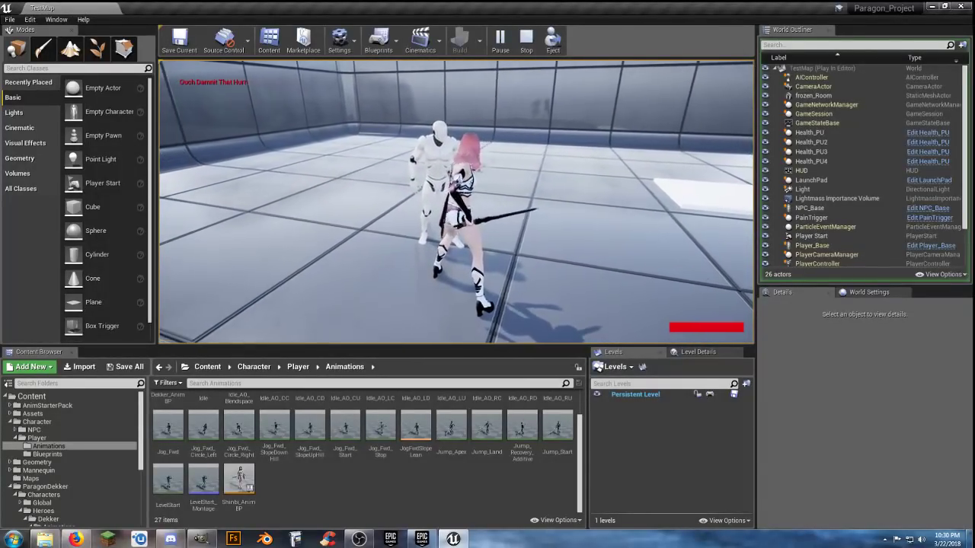
{"action": "left_click", "coordinate": [456, 202]}
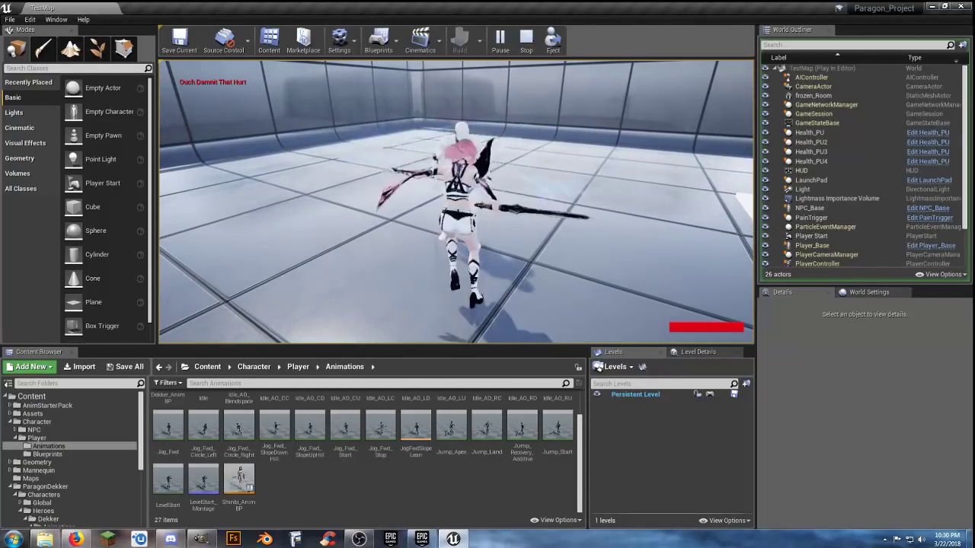
{"action": "left_click", "coordinate": [456, 202]}
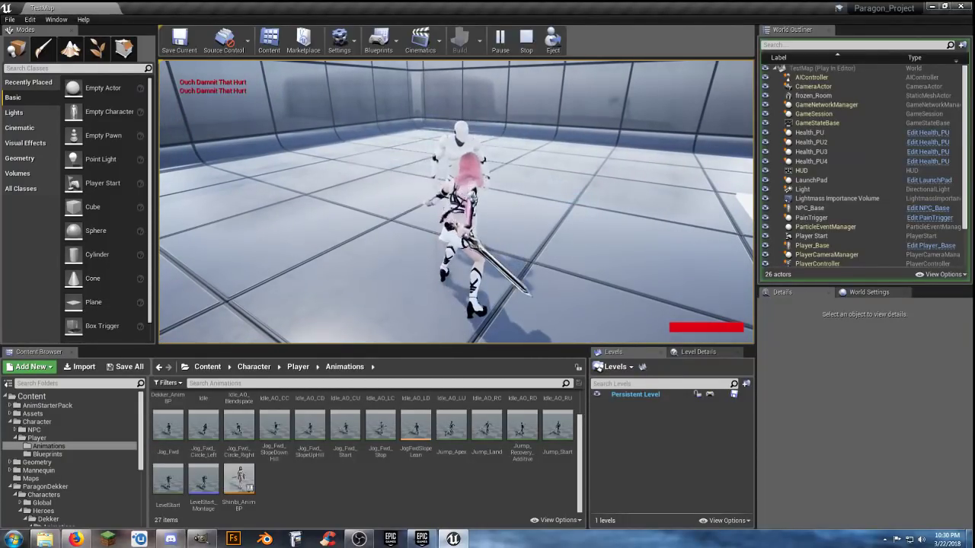
{"action": "left_click", "coordinate": [457, 202]}
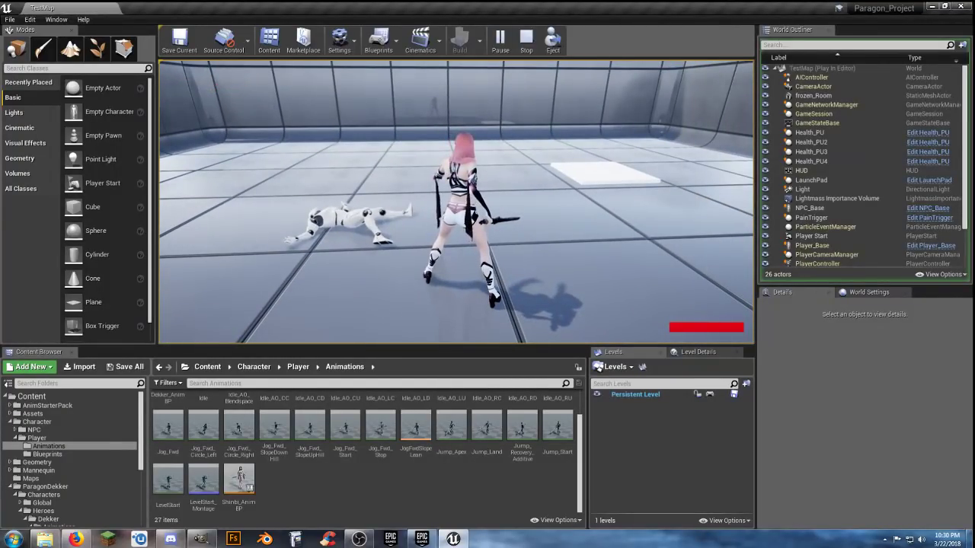
{"action": "key", "text": "Escape"}
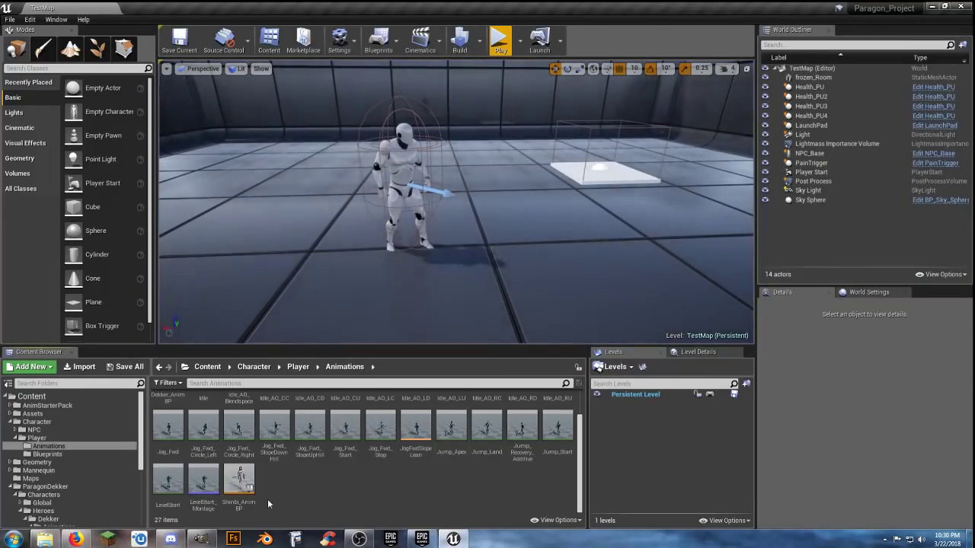
Step: Collapse the Character and ParagonDekker folders and open ParagonShinbi's FX/Particles folder with its subfolders expanded
{"action": "left_click", "coordinate": [13, 423]}
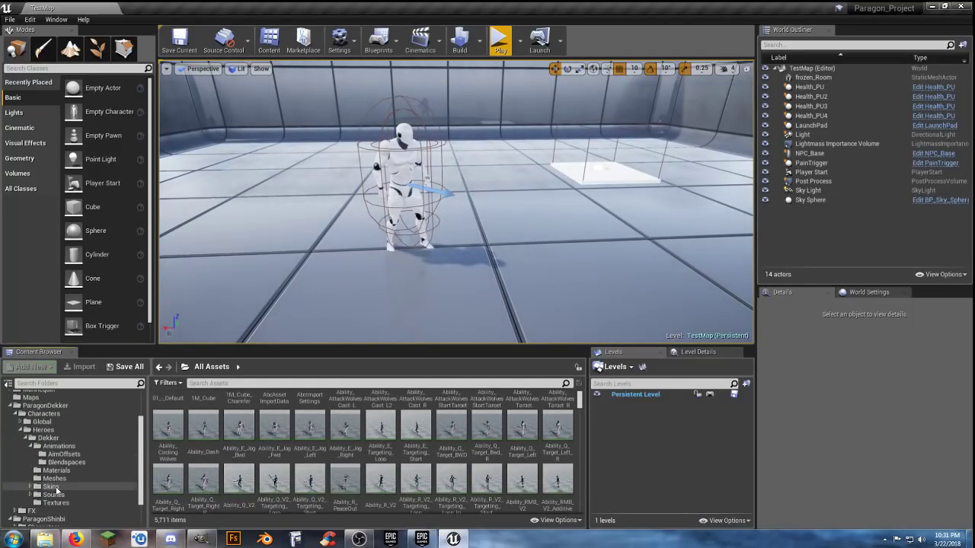
{"action": "scroll", "coordinate": [16, 420], "scroll_direction": "down", "scroll_amount": 2}
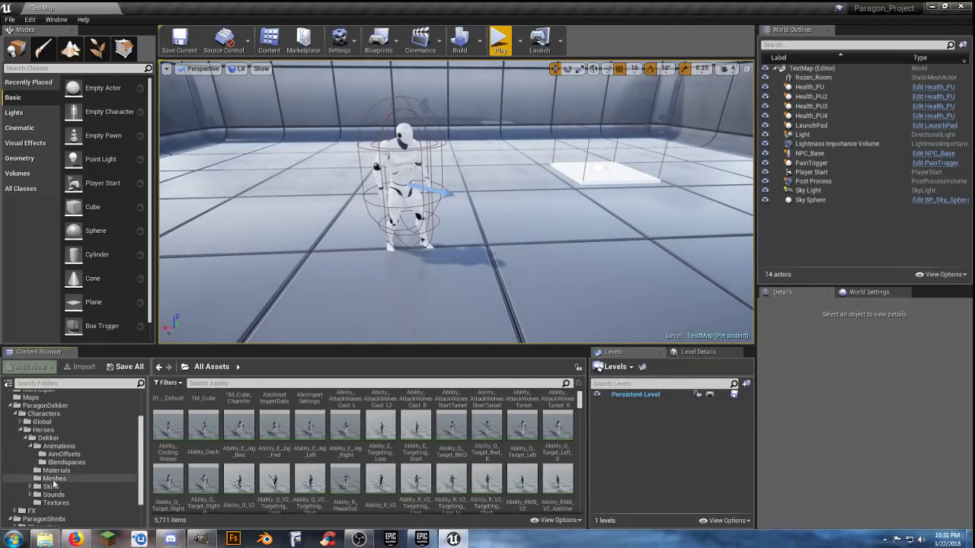
{"action": "left_click", "coordinate": [10, 405]}
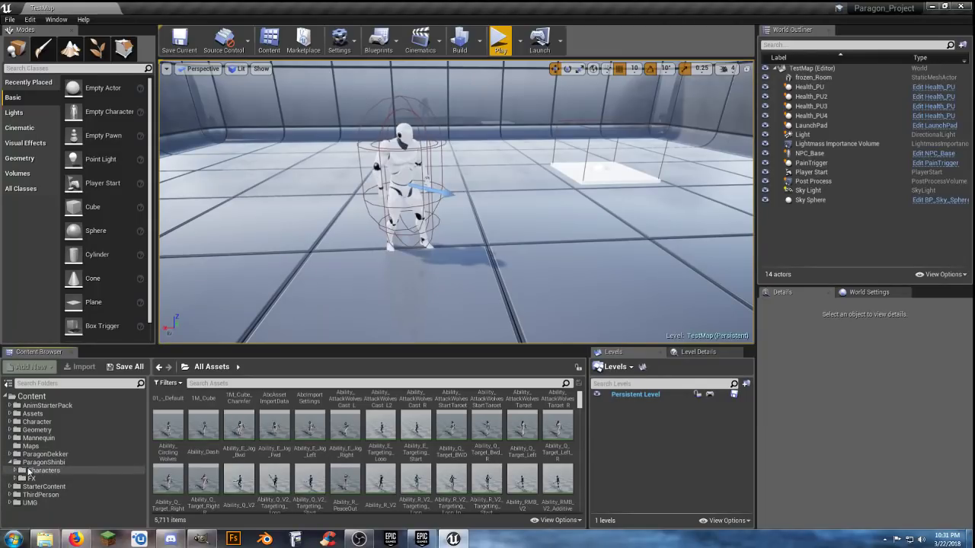
{"action": "left_click", "coordinate": [15, 479]}
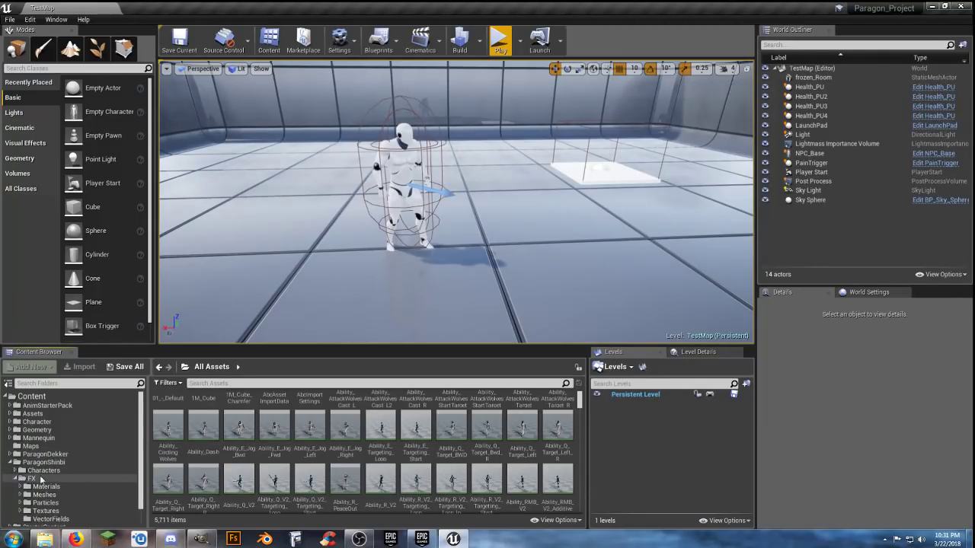
{"action": "scroll", "coordinate": [22, 481], "scroll_direction": "down", "scroll_amount": 1}
{"action": "left_click", "coordinate": [44, 483]}
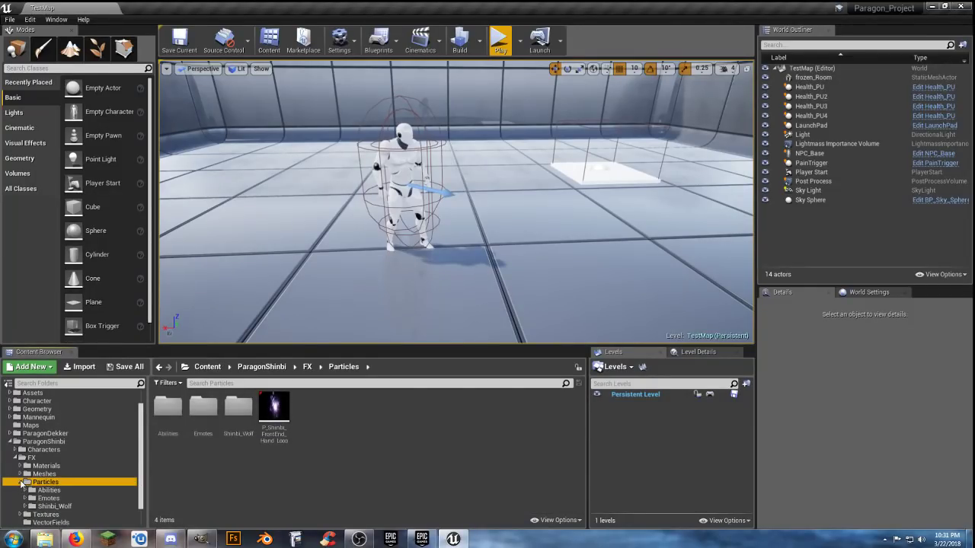
{"action": "left_click", "coordinate": [21, 482]}
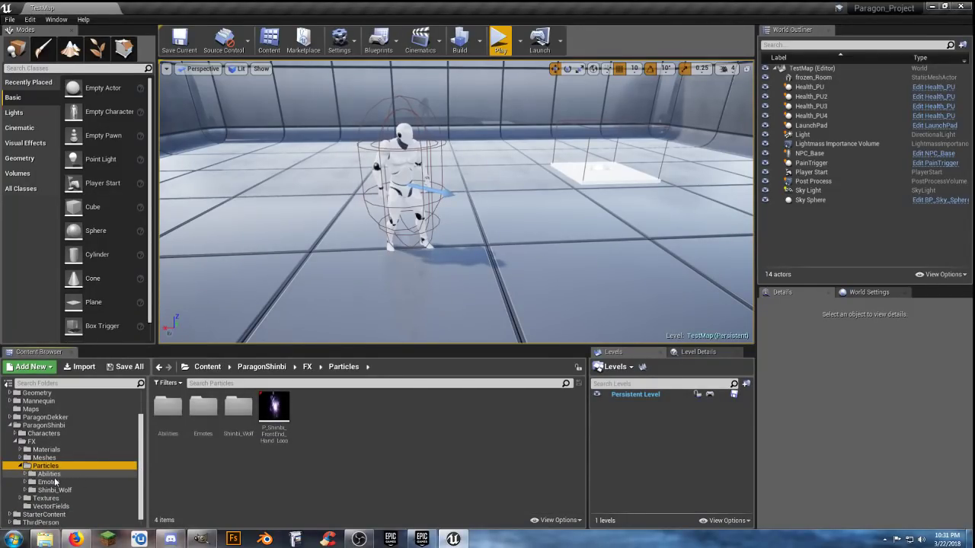
Step: Look into Shinbi's Shinbi_Wolf, Emotes and Abilities particle folders
{"action": "left_click", "coordinate": [53, 490]}
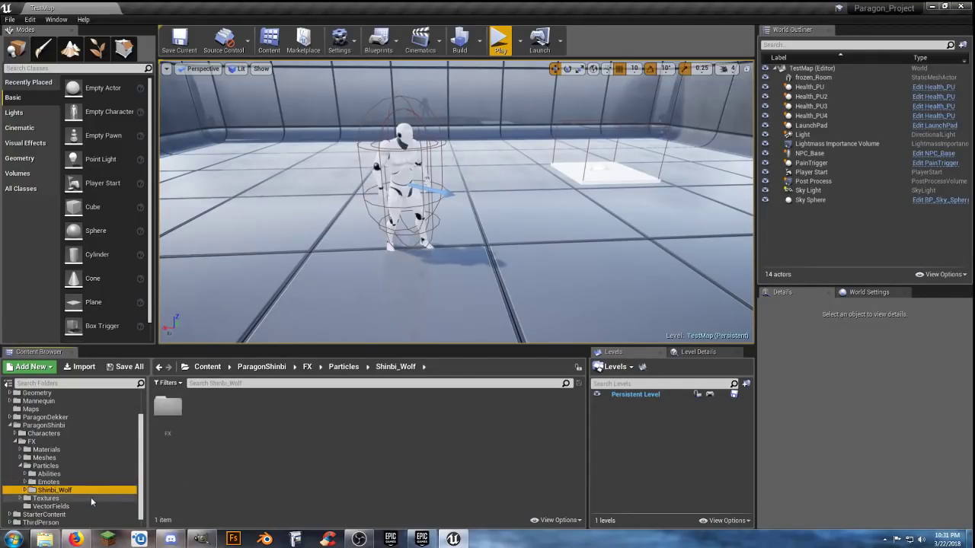
{"action": "left_click", "coordinate": [53, 483]}
{"action": "left_click", "coordinate": [57, 474]}
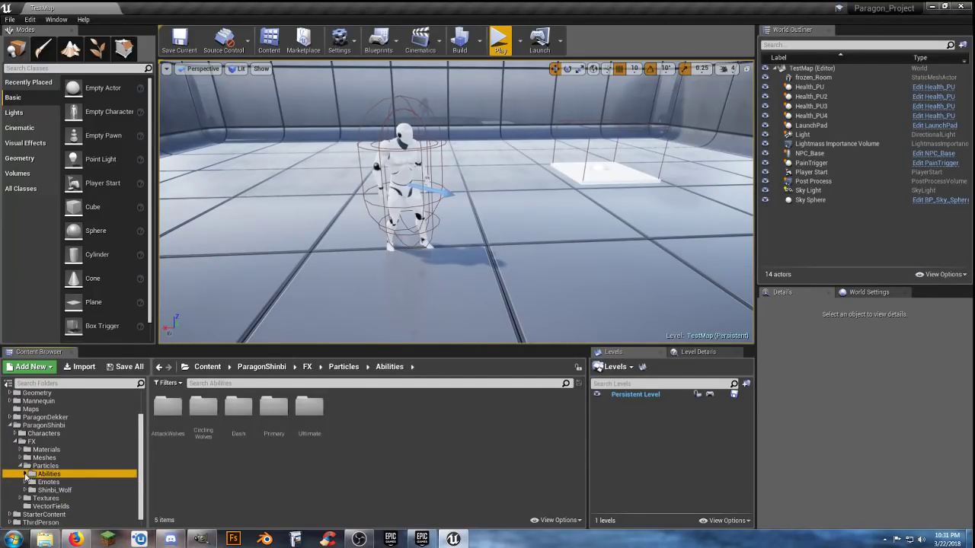
Step: Expand the Abilities particle folder and open Dash/FX to examine the dash particle systems
{"action": "left_click", "coordinate": [27, 474]}
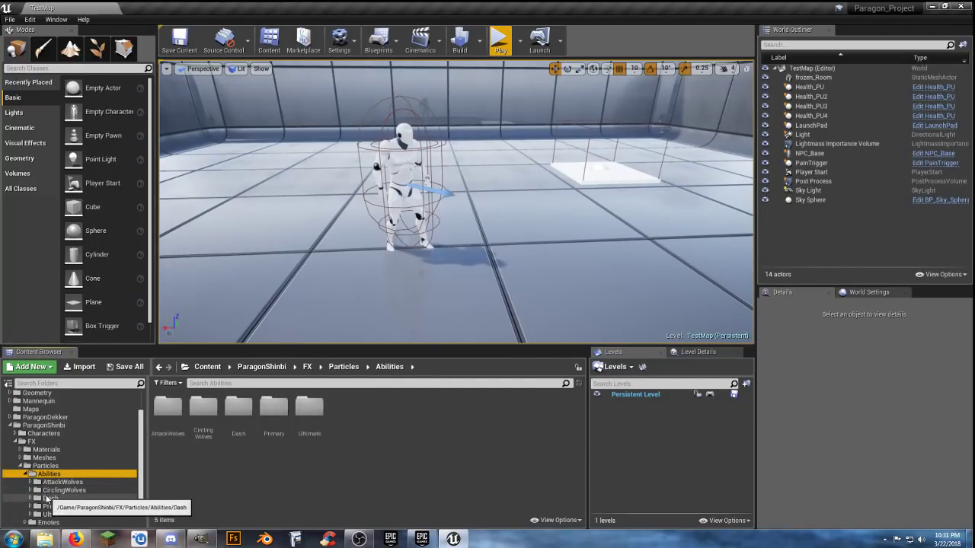
{"action": "left_click", "coordinate": [48, 498]}
{"action": "left_click", "coordinate": [32, 498]}
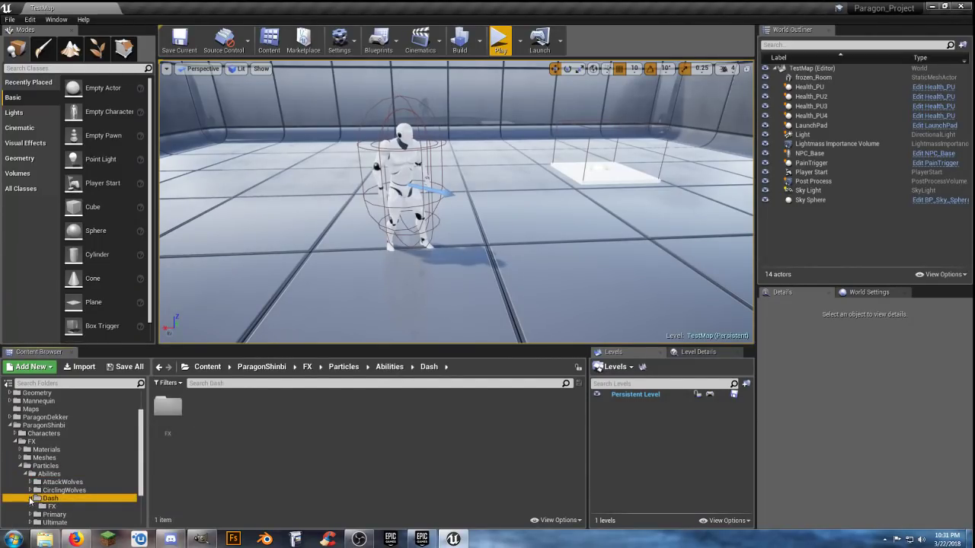
{"action": "scroll", "coordinate": [46, 487], "scroll_direction": "down", "scroll_amount": 2}
{"action": "left_click", "coordinate": [54, 475]}
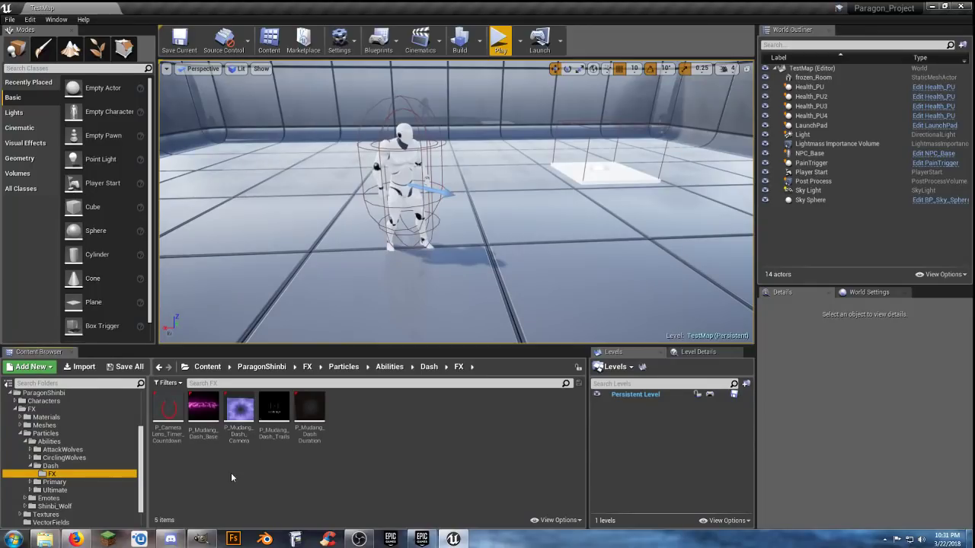
{"action": "left_click", "coordinate": [397, 459]}
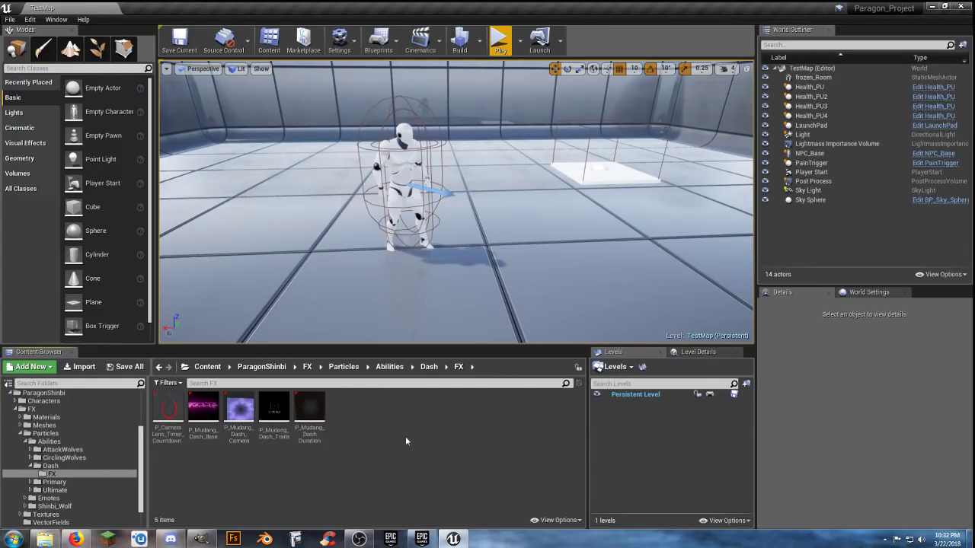
Step: Play-test the level again, move the character around, strike the NPC with a series of sword attacks, and stop playing
{"action": "left_click", "coordinate": [501, 43]}
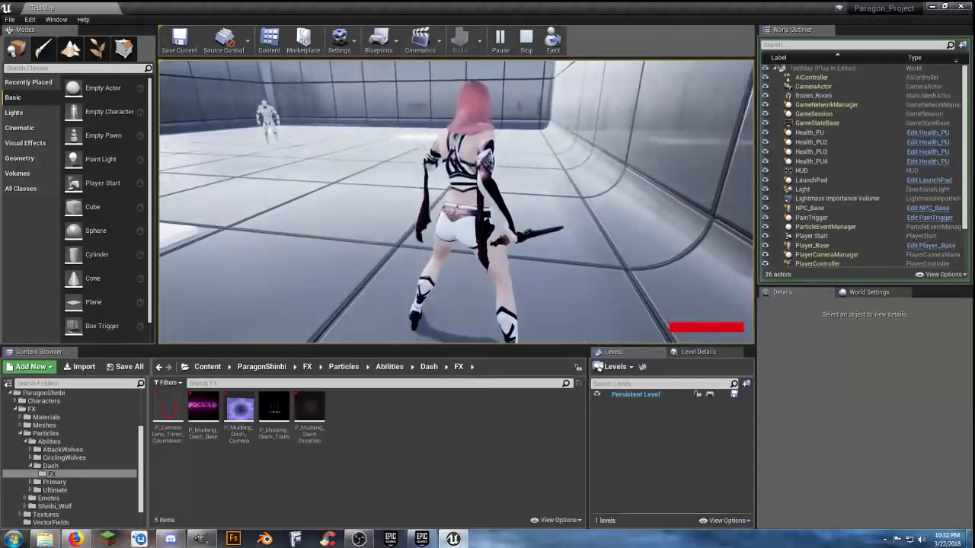
{"action": "key", "text": "w"}
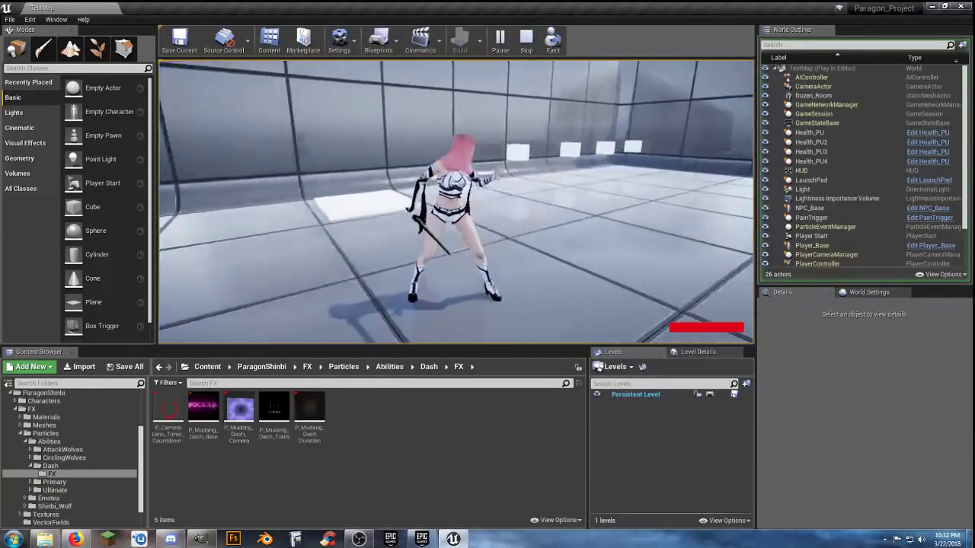
{"action": "key", "text": "w"}
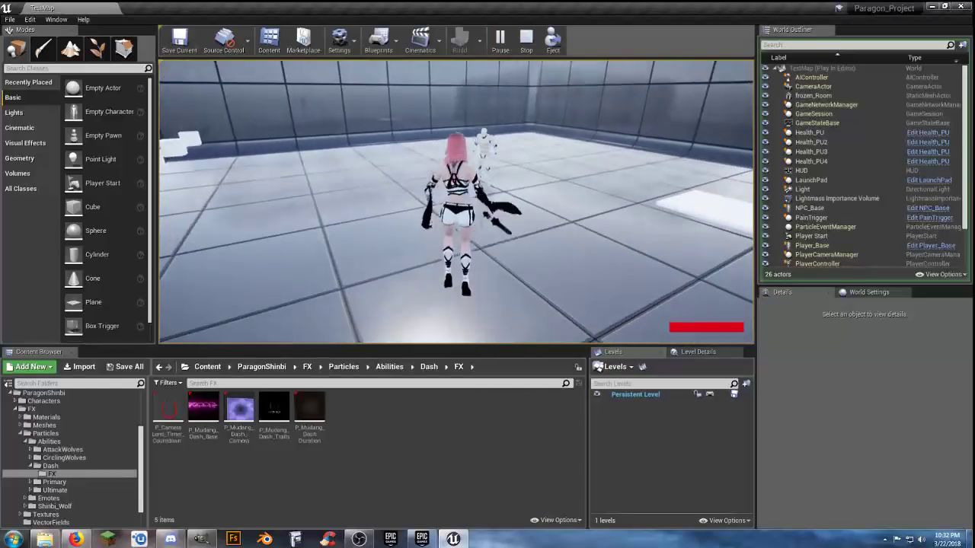
{"action": "left_click", "coordinate": [456, 202]}
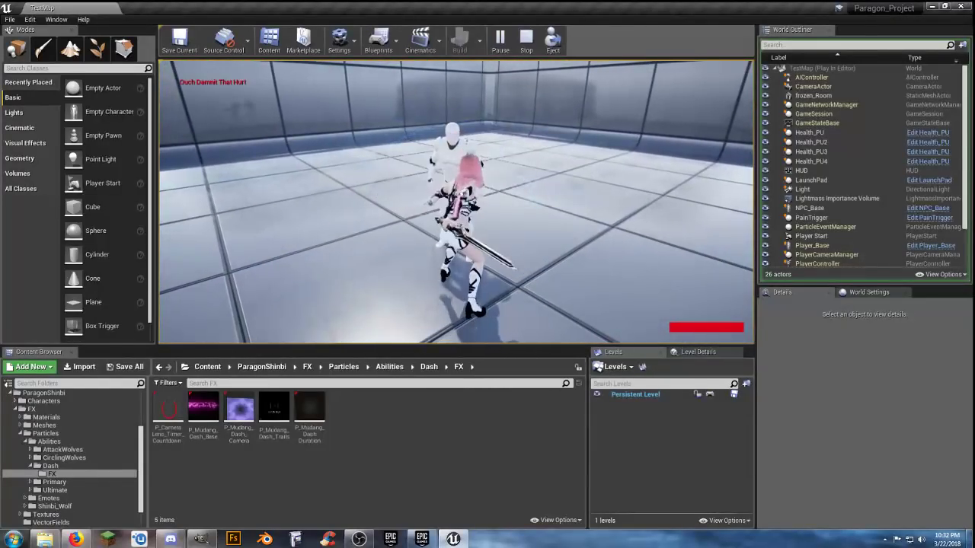
{"action": "left_click", "coordinate": [456, 202]}
{"action": "left_click", "coordinate": [456, 201]}
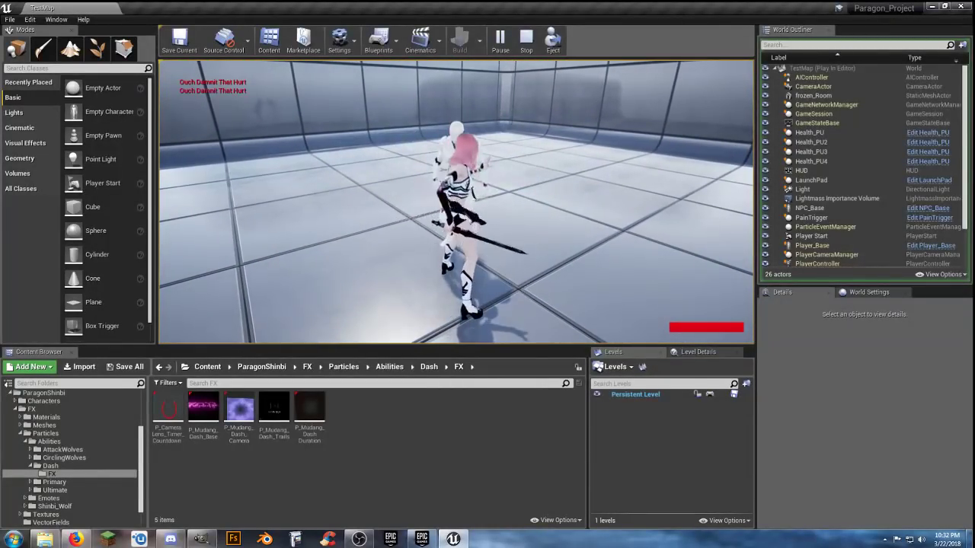
{"action": "left_click", "coordinate": [456, 201]}
{"action": "left_click", "coordinate": [457, 202]}
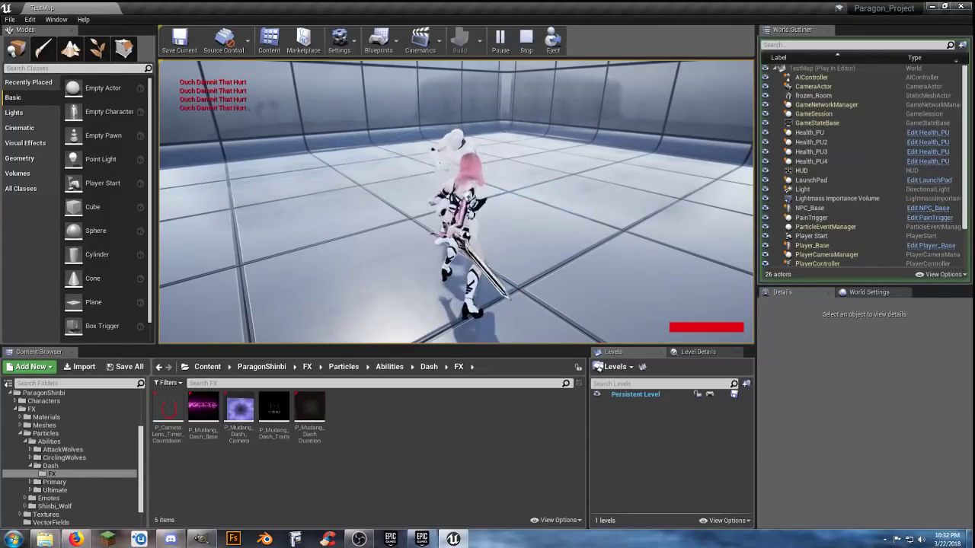
{"action": "key", "text": "s"}
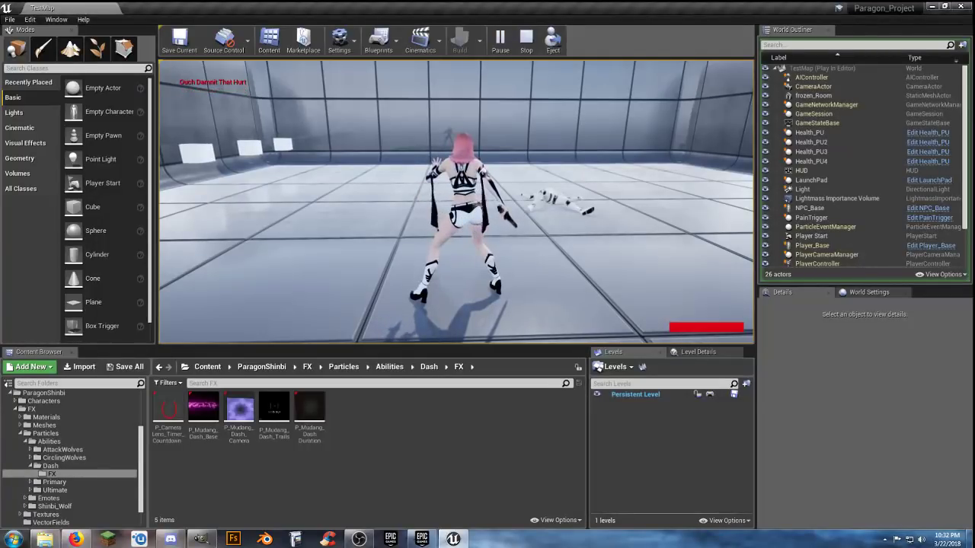
{"action": "key", "text": "Escape"}
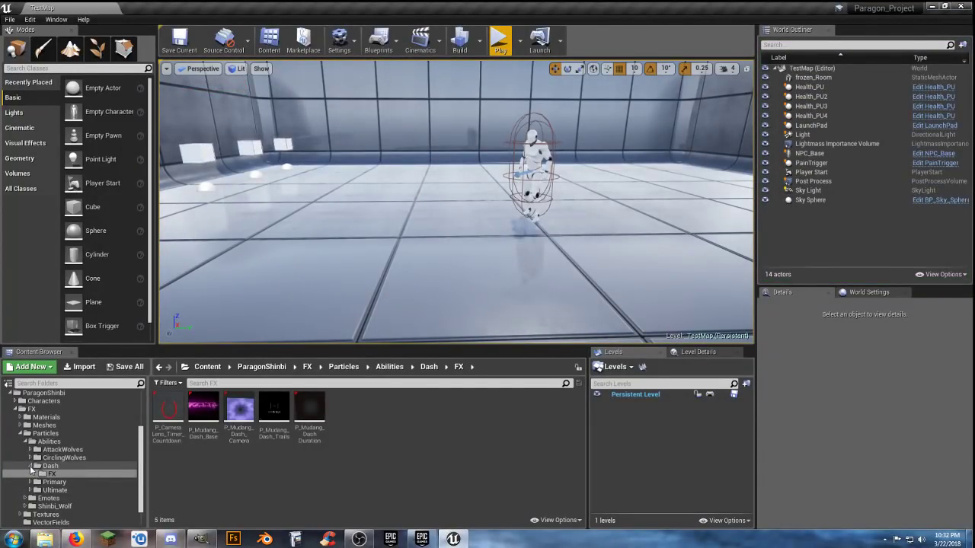
Step: Collapse the Dash folder, go to Abilities/Primary/FX, and open the P_Mudang_Primary_Impact particle system for inspection
{"action": "left_click", "coordinate": [30, 466]}
{"action": "left_click", "coordinate": [31, 474]}
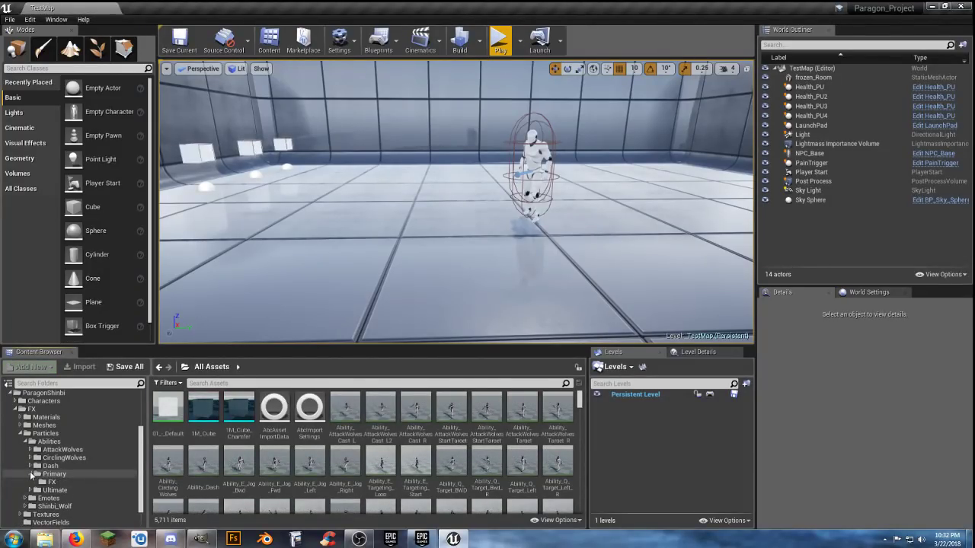
{"action": "left_click", "coordinate": [52, 474]}
{"action": "left_click", "coordinate": [52, 482]}
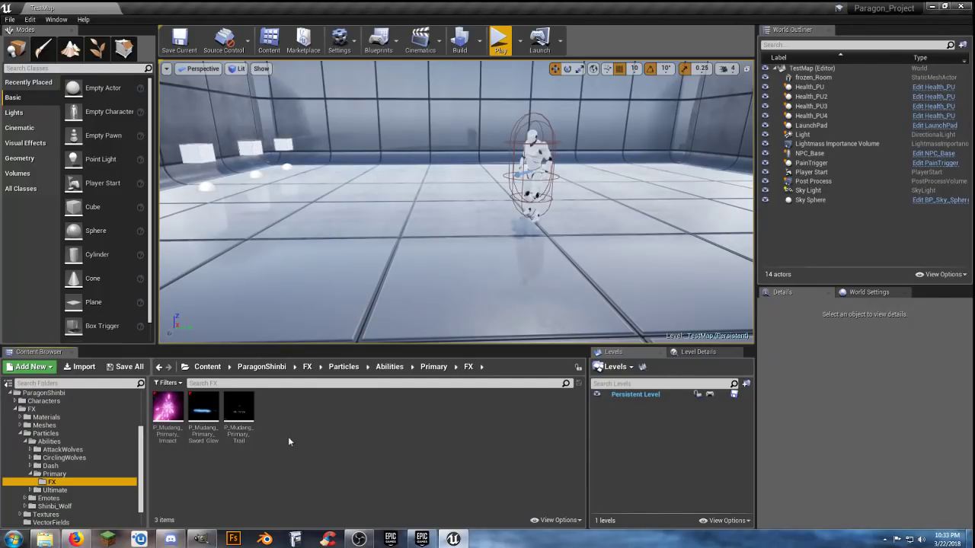
{"action": "left_click", "coordinate": [167, 413]}
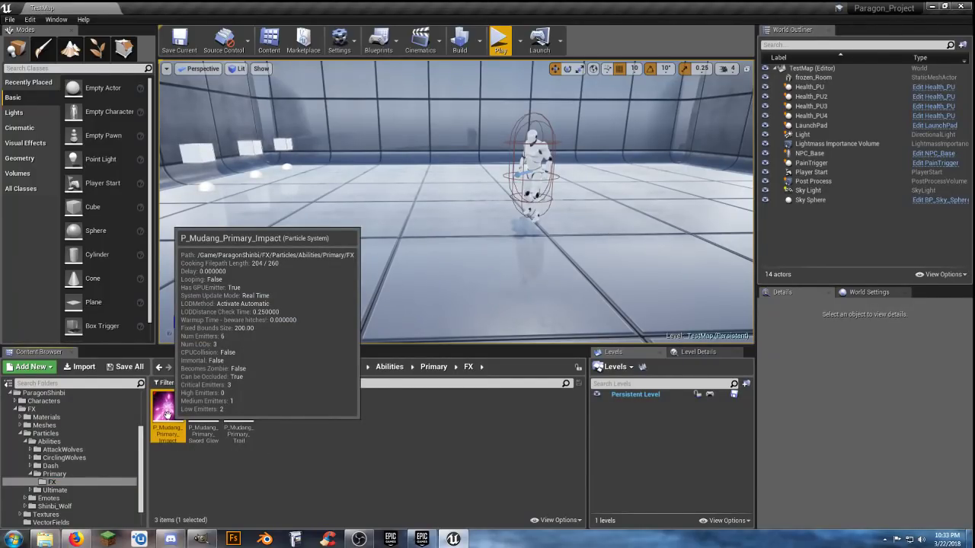
{"action": "double_click", "coordinate": [167, 413]}
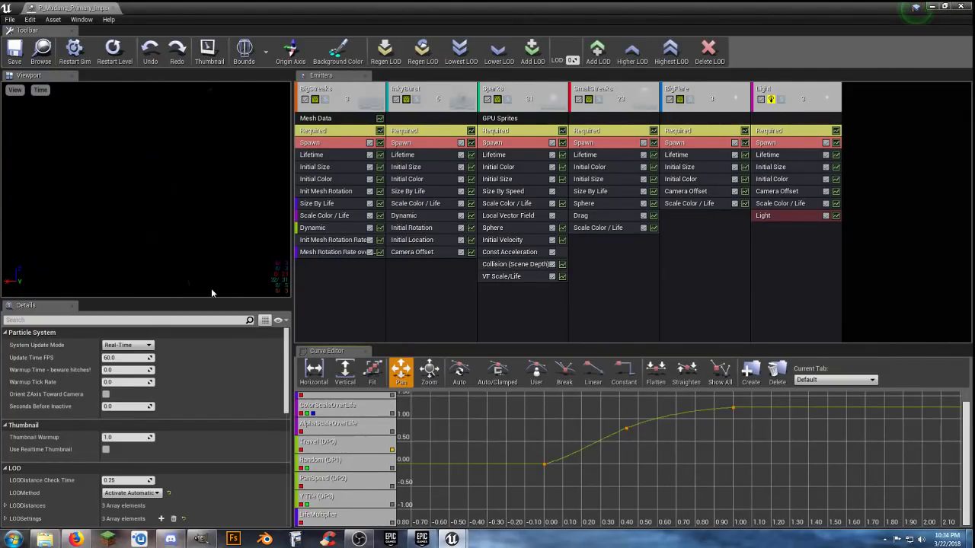
Step: Close the particle system editor and open the Player_Base blueprint from Character/Player/Blueprints
{"action": "left_click", "coordinate": [113, 8]}
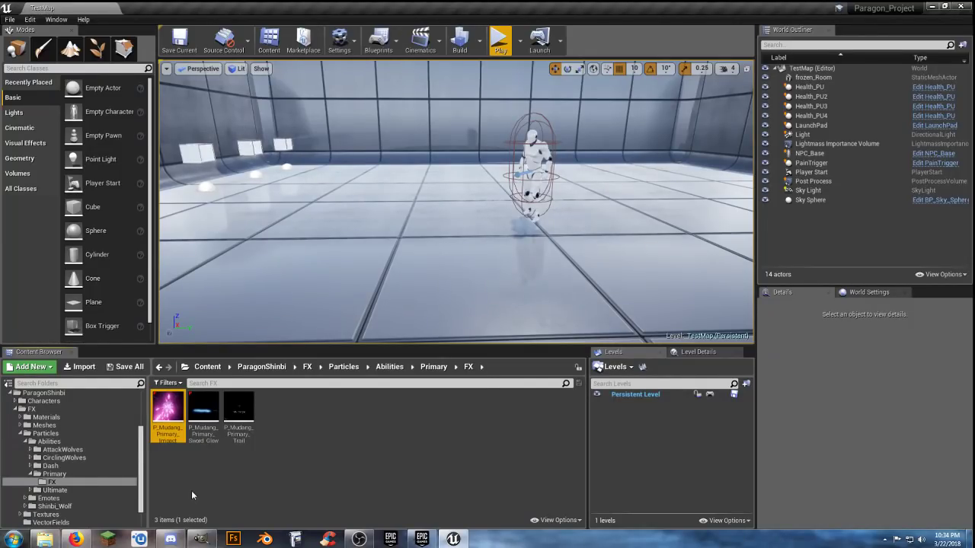
{"action": "scroll", "coordinate": [35, 435], "scroll_direction": "up", "scroll_amount": 2}
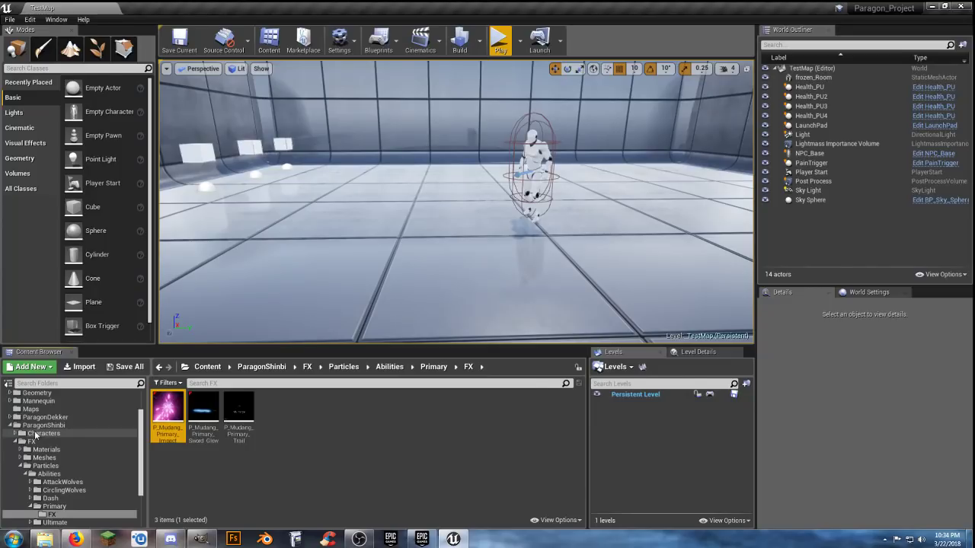
{"action": "scroll", "coordinate": [15, 434], "scroll_direction": "up", "scroll_amount": 2}
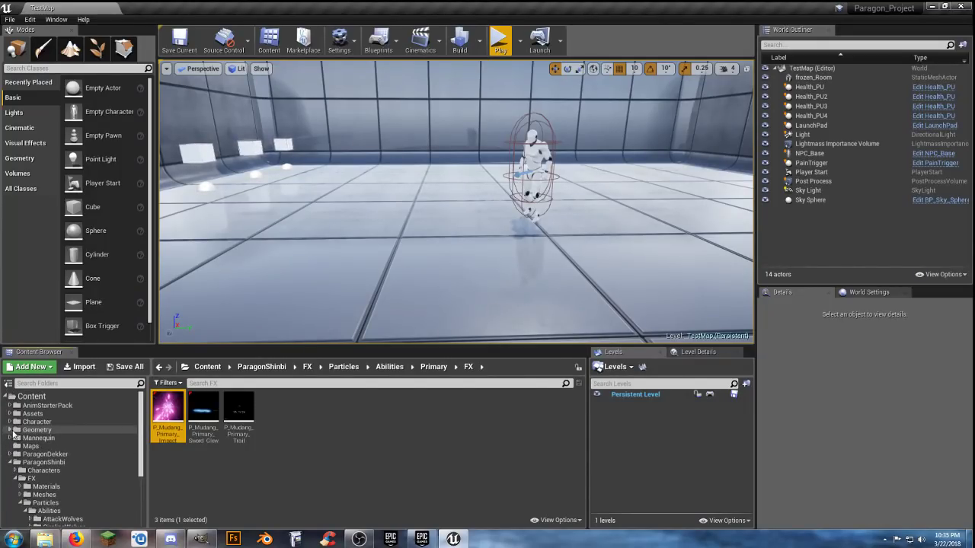
{"action": "left_click", "coordinate": [10, 423]}
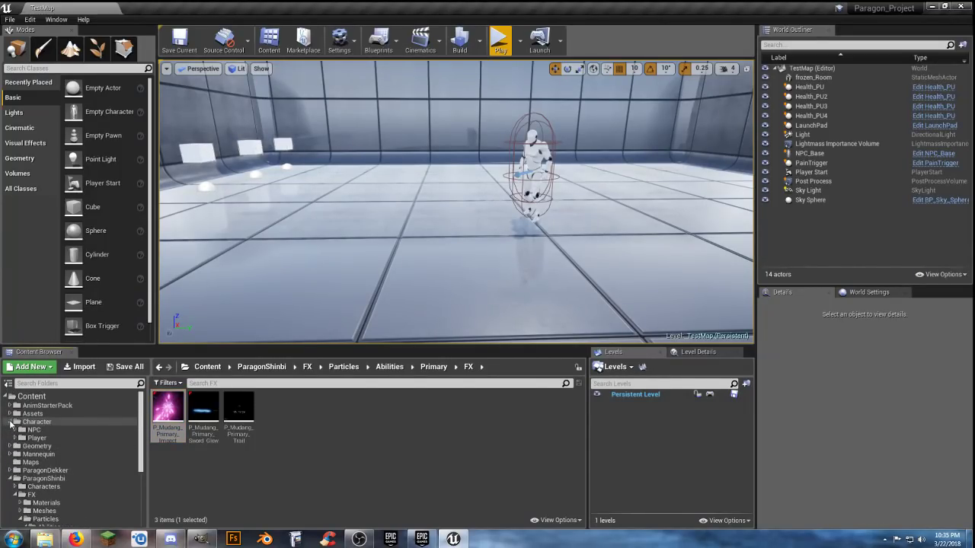
{"action": "left_click", "coordinate": [16, 439]}
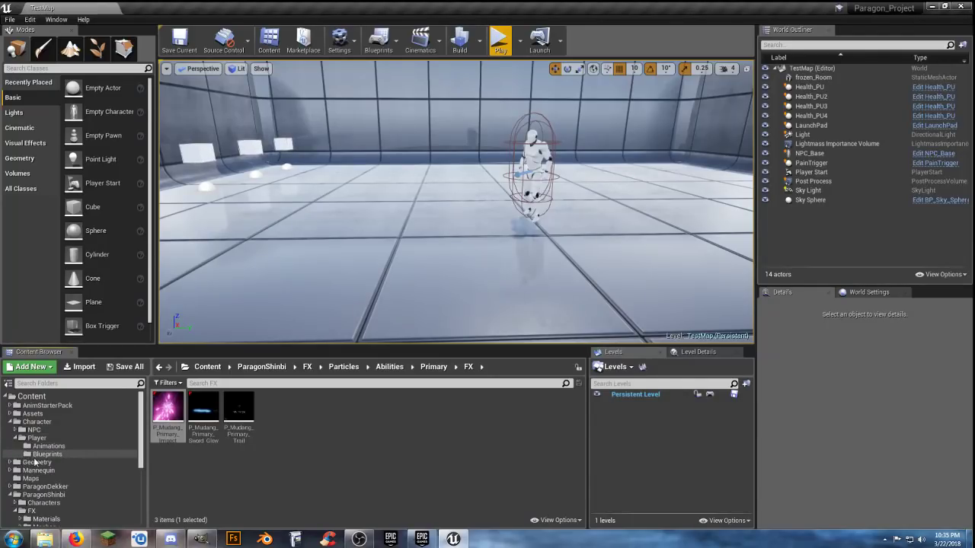
{"action": "left_click", "coordinate": [44, 454]}
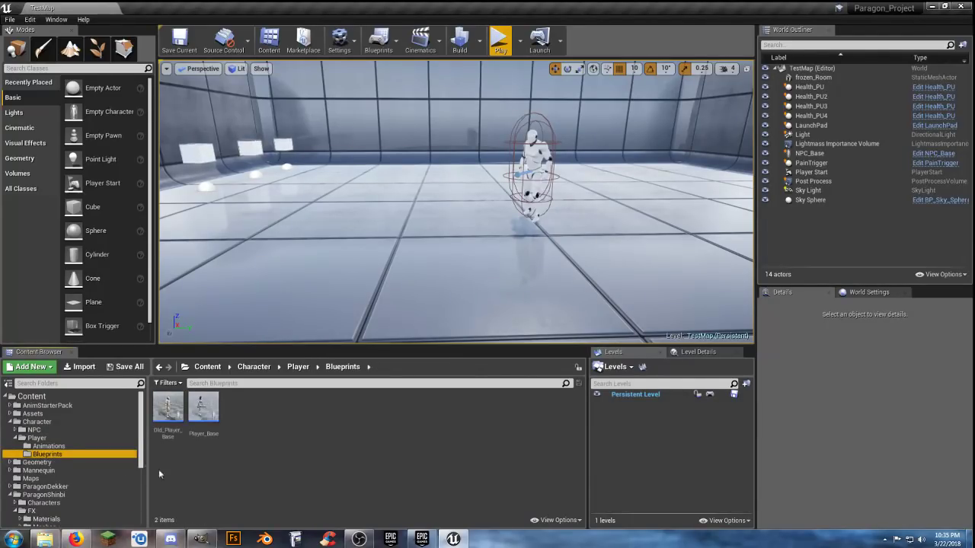
{"action": "double_click", "coordinate": [203, 409]}
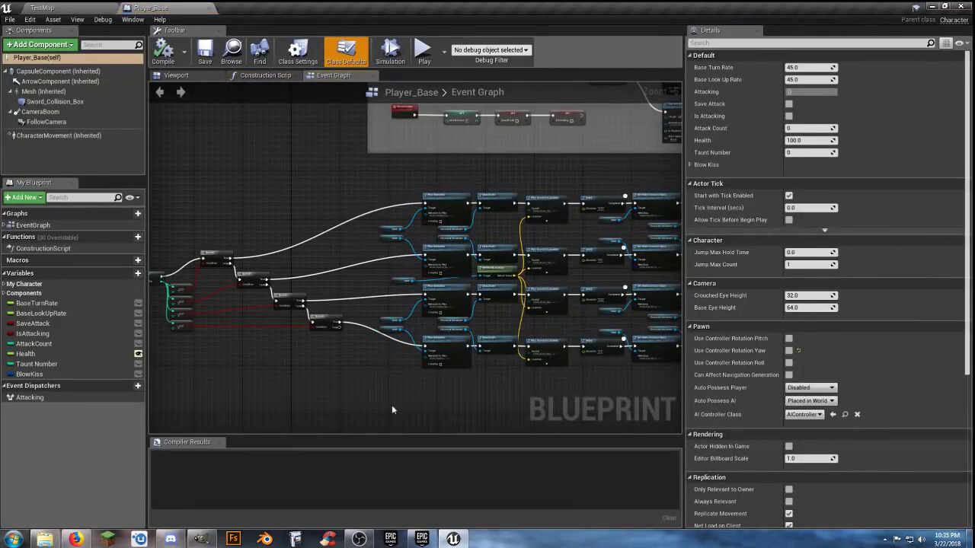
Step: Examine the chained Branch nodes and the four Play Animation rows of the taunt logic in the Event Graph
{"action": "scroll", "coordinate": [391, 411], "scroll_direction": "up", "scroll_amount": 4}
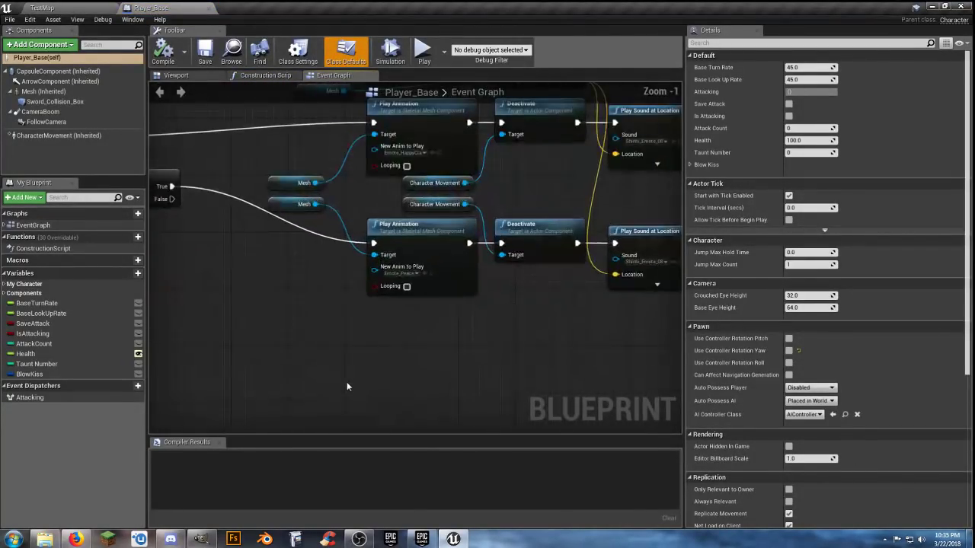
{"action": "scroll", "coordinate": [347, 386], "scroll_direction": "down", "scroll_amount": 2}
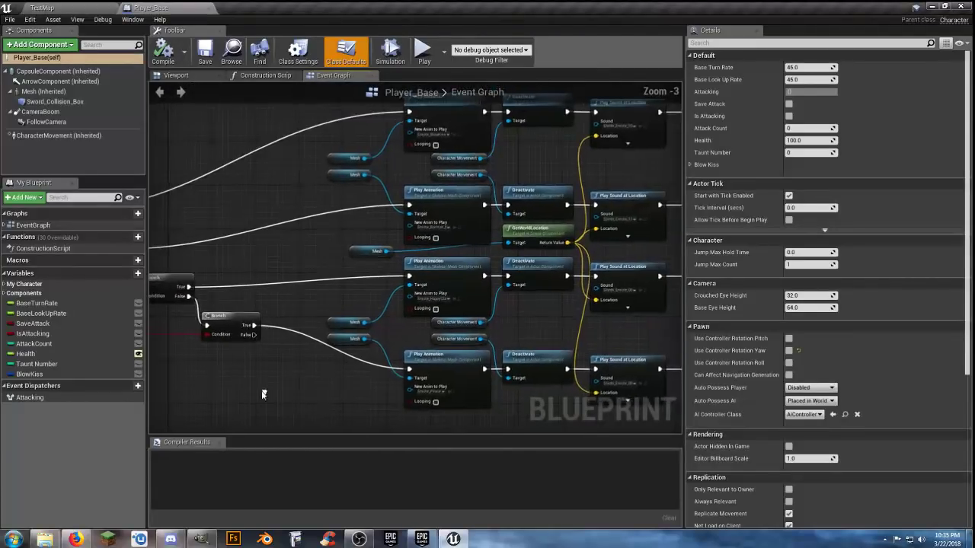
{"action": "right_click_drag", "start_coordinate": [263, 395], "coordinate": [527, 396]}
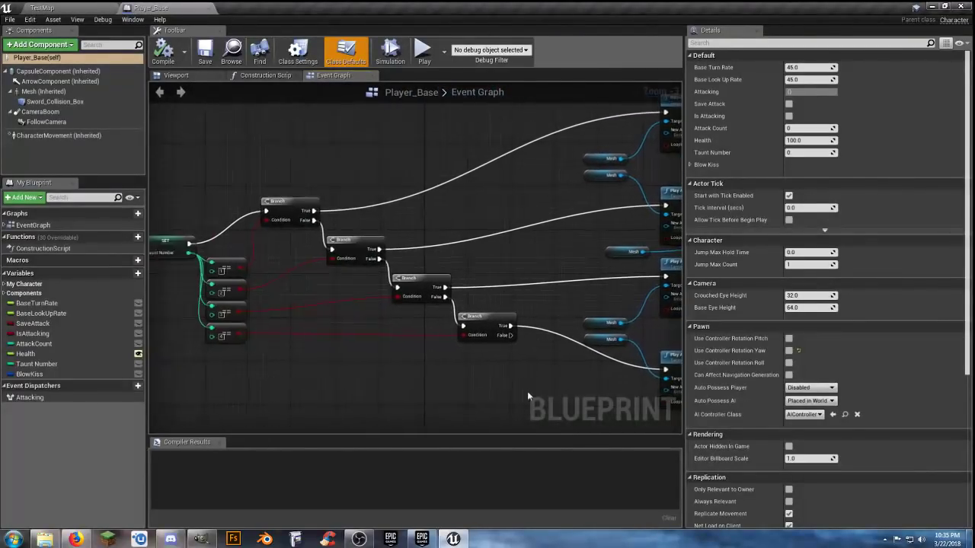
{"action": "right_click_drag", "start_coordinate": [457, 399], "coordinate": [289, 353]}
{"action": "scroll", "coordinate": [333, 354], "scroll_direction": "down", "scroll_amount": 1}
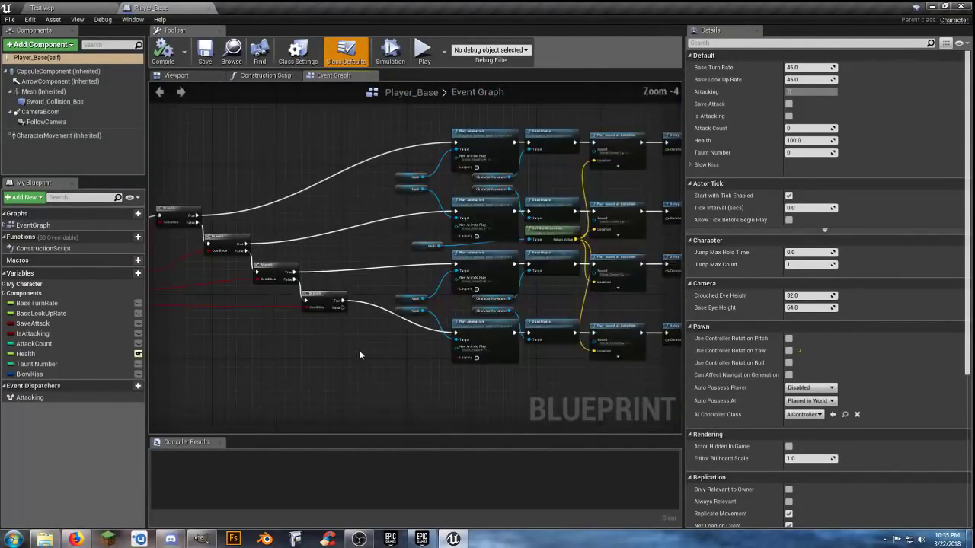
{"action": "right_click_drag", "start_coordinate": [359, 351], "coordinate": [422, 402]}
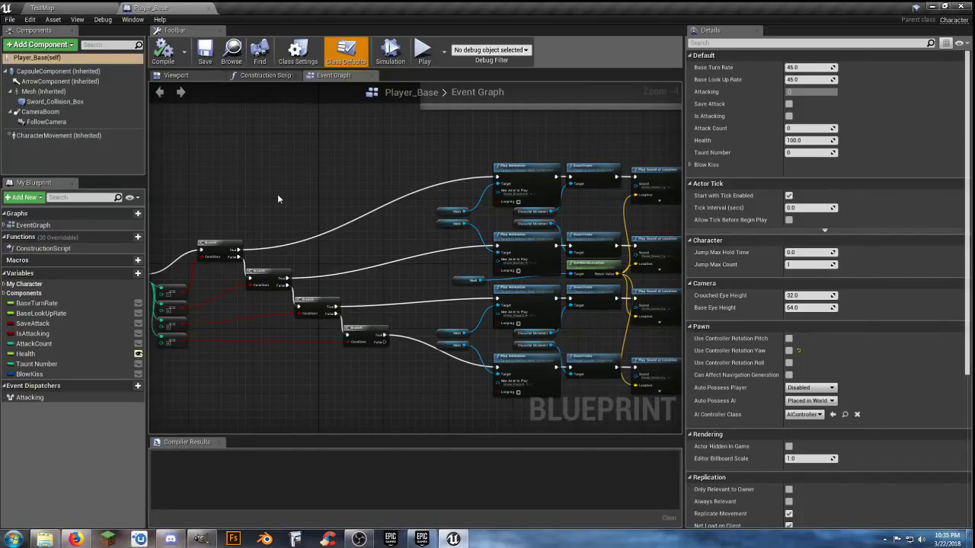
Step: Play-test TestMap, move the character, trigger its taunt animations, and stop playing
{"action": "left_click", "coordinate": [42, 7]}
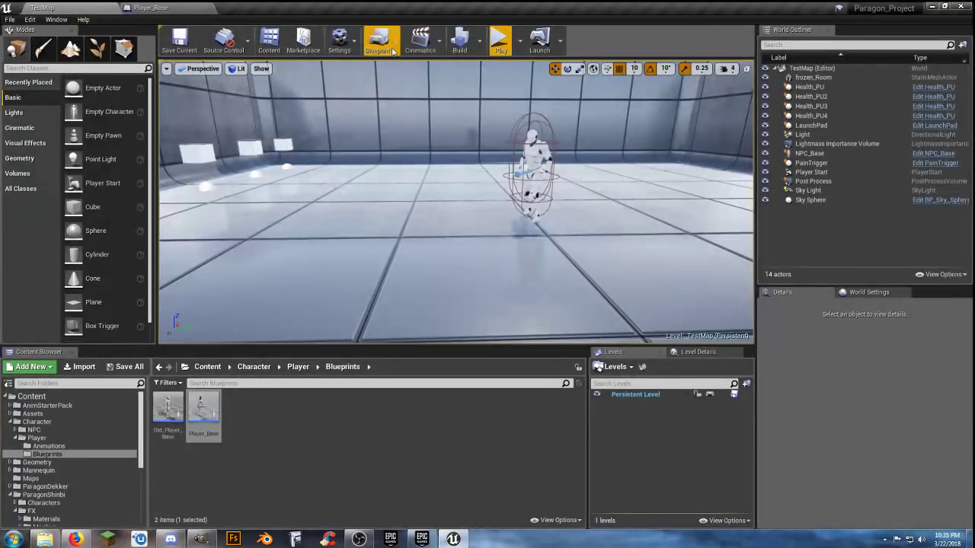
{"action": "left_click", "coordinate": [504, 46]}
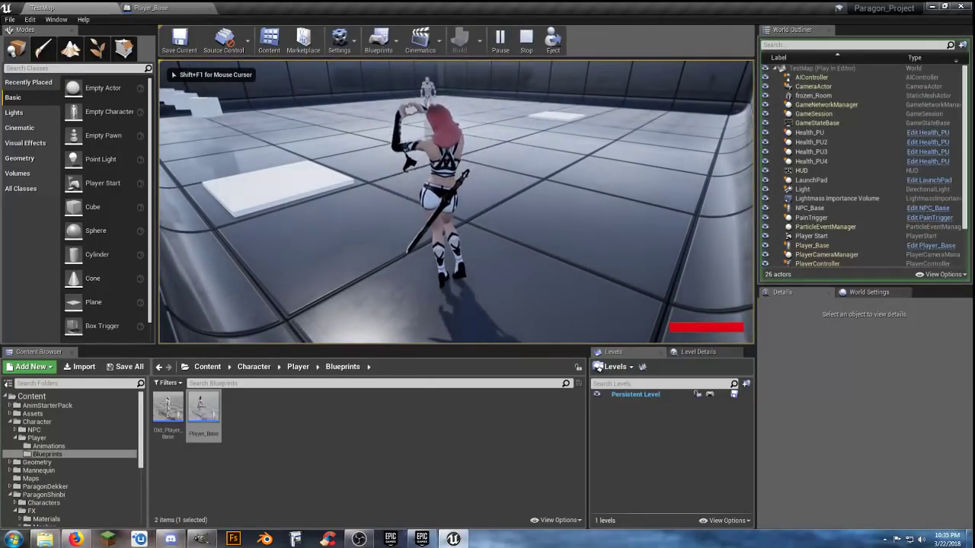
{"action": "key", "text": "w"}
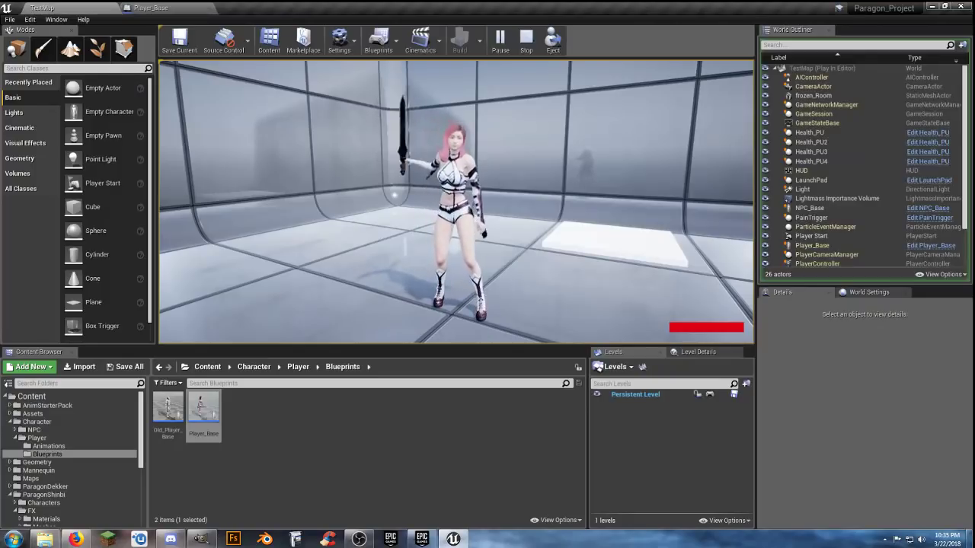
{"action": "key", "text": "1"}
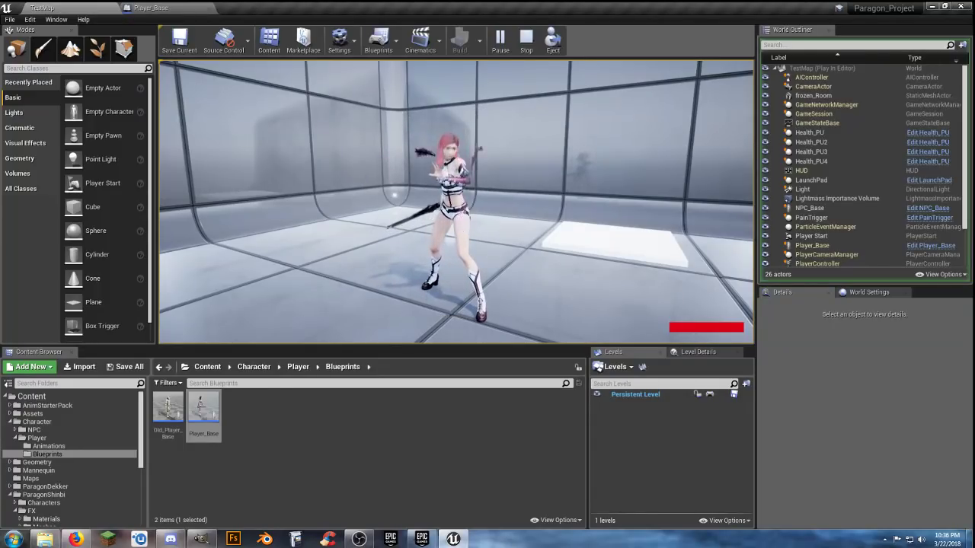
{"action": "key", "text": "2"}
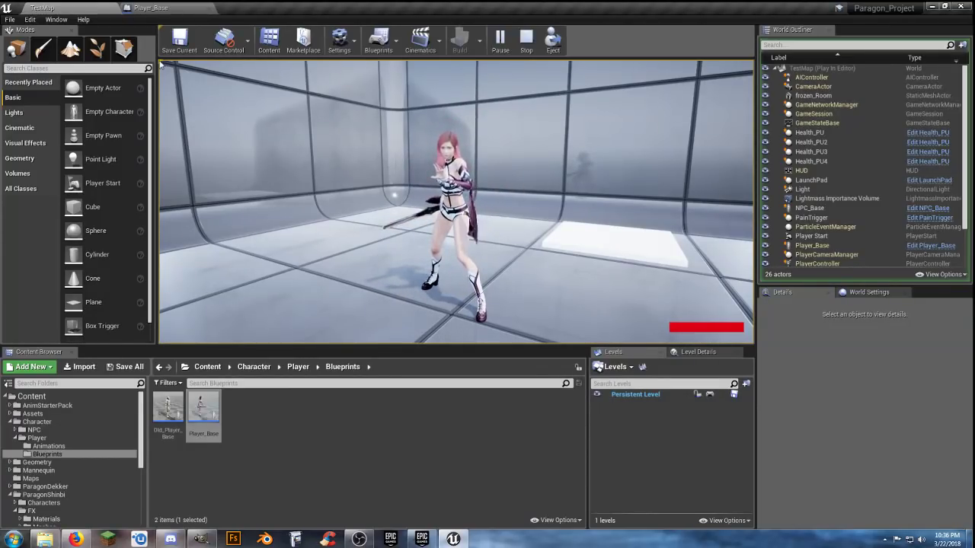
{"action": "key", "text": "Escape"}
Step: Return to Player_Base and trace the taunt logic from the Play Animation rows back to the InputAction Fast Cast F event
{"action": "left_click", "coordinate": [162, 7]}
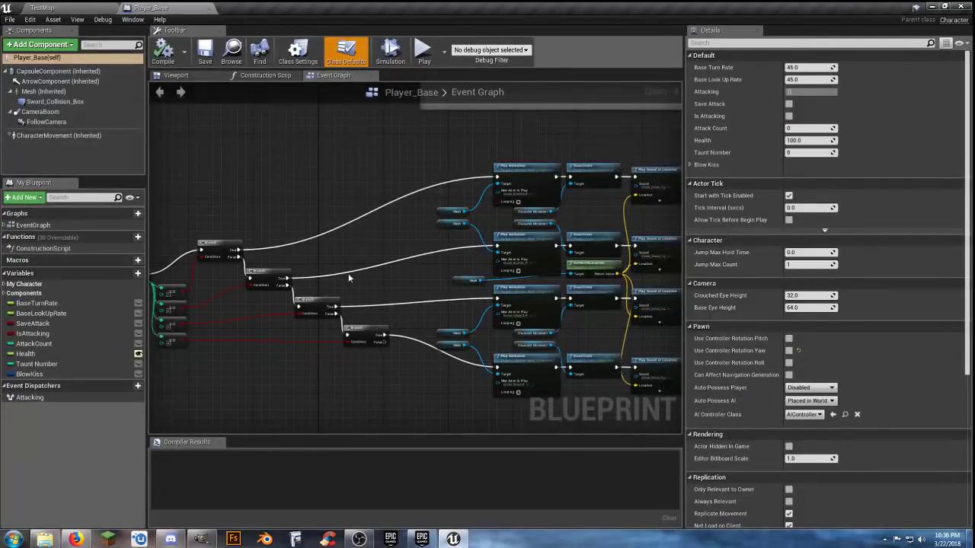
{"action": "right_click_drag", "start_coordinate": [401, 287], "coordinate": [322, 282]}
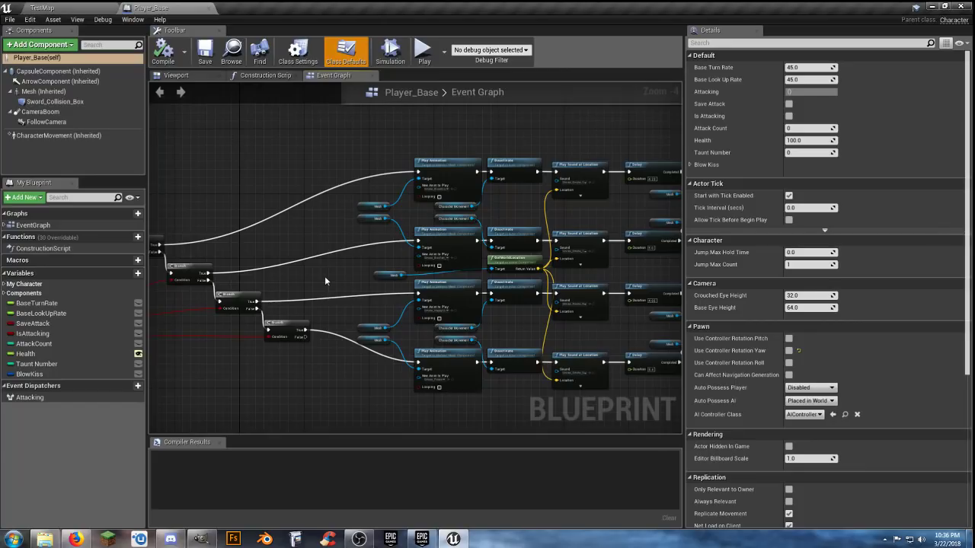
{"action": "scroll", "coordinate": [325, 276], "scroll_direction": "up", "scroll_amount": 2}
{"action": "right_click_drag", "start_coordinate": [330, 275], "coordinate": [225, 268]}
{"action": "scroll", "coordinate": [225, 268], "scroll_direction": "down", "scroll_amount": 3}
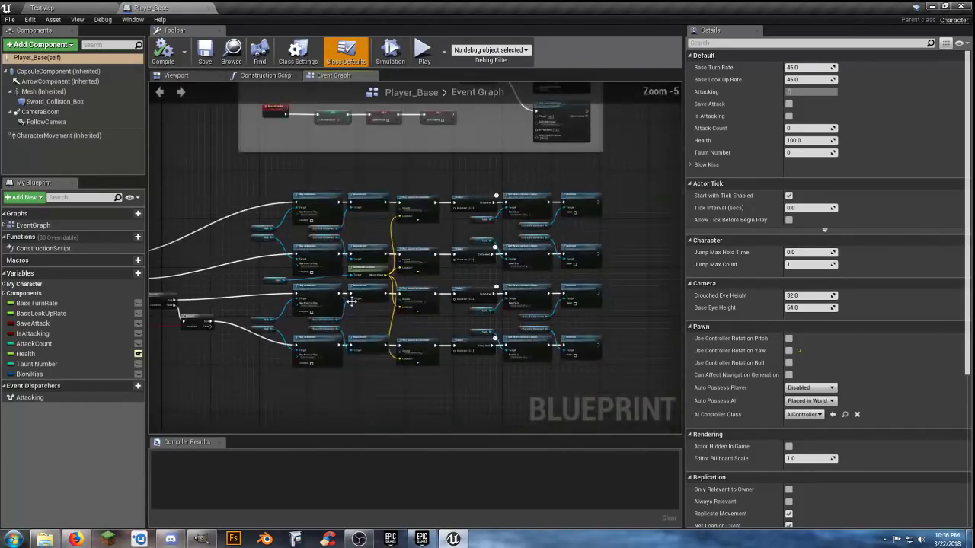
{"action": "right_click_drag", "start_coordinate": [367, 366], "coordinate": [518, 378]}
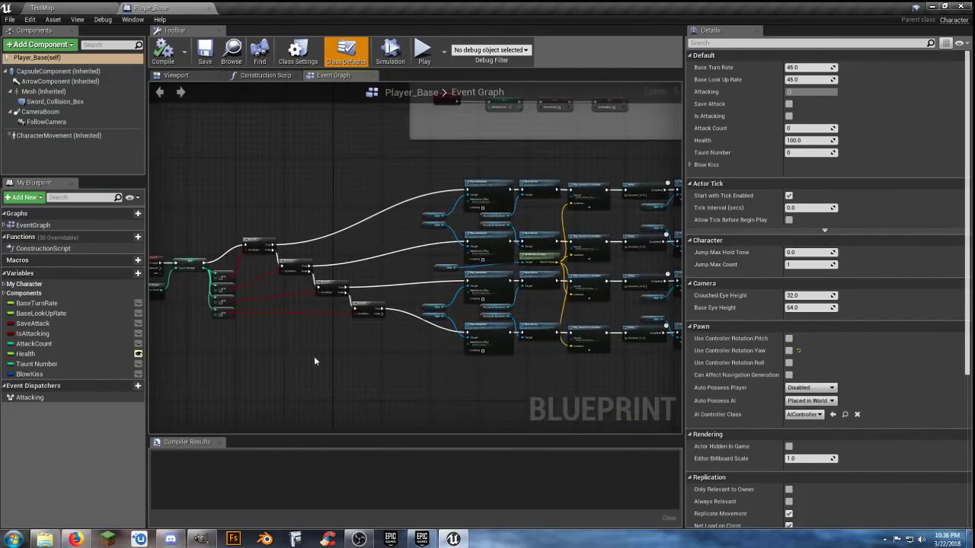
{"action": "right_click_drag", "start_coordinate": [314, 356], "coordinate": [399, 345]}
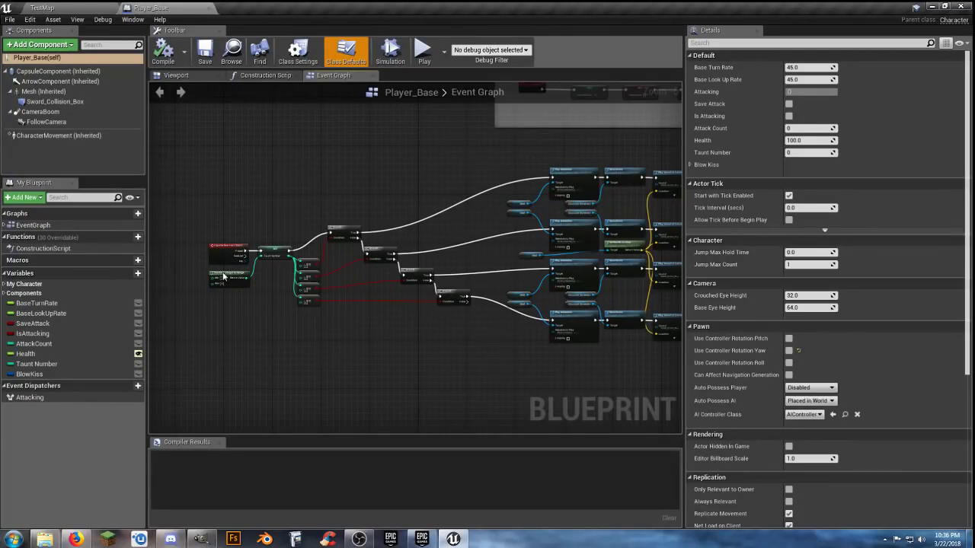
{"action": "scroll", "coordinate": [227, 283], "scroll_direction": "up", "scroll_amount": 3}
{"action": "right_click_drag", "start_coordinate": [243, 322], "coordinate": [340, 345]}
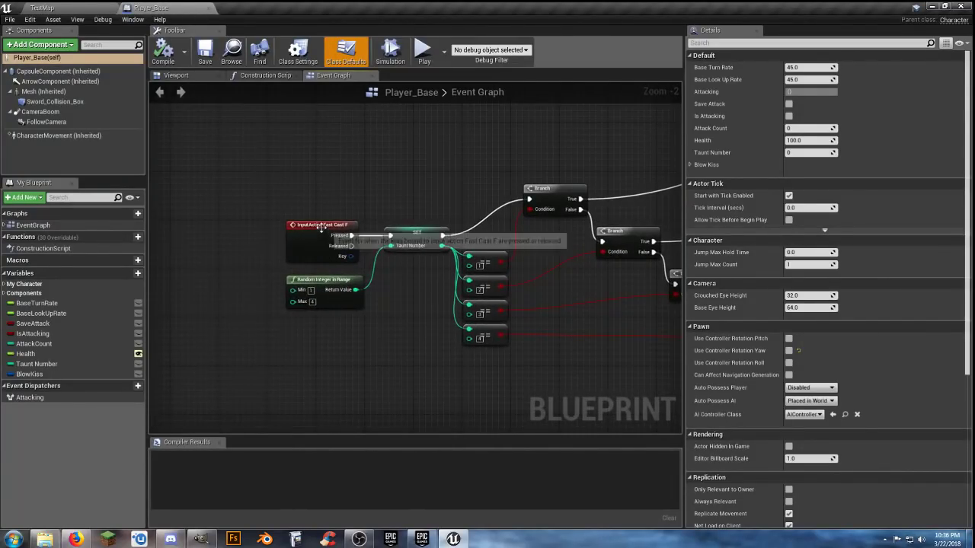
Step: Move the InputAction Fast Cast F event away from the taunt logic and collapse all the other taunt nodes into one collapsed graph
{"action": "left_click_drag", "start_coordinate": [320, 227], "coordinate": [282, 230]}
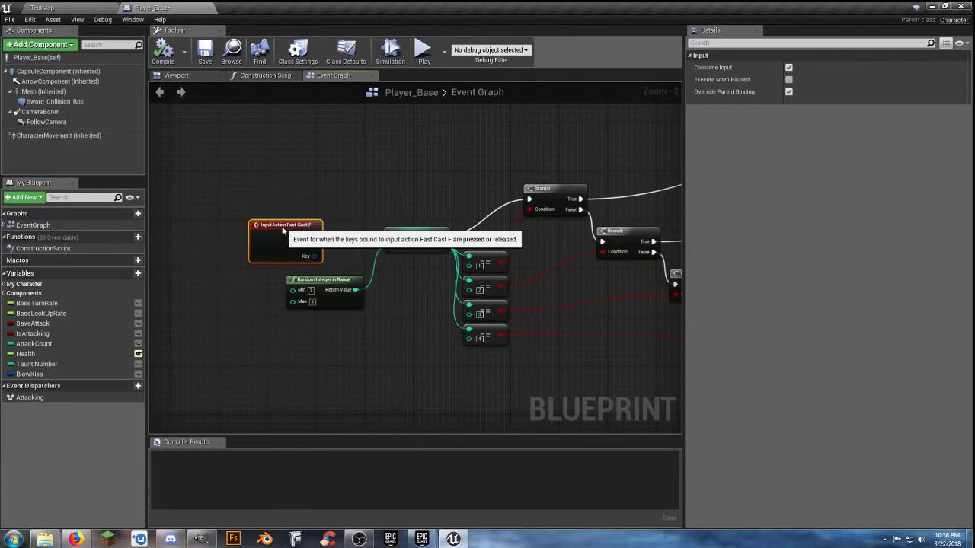
{"action": "scroll", "coordinate": [374, 332], "scroll_direction": "down", "scroll_amount": 3}
{"action": "right_click_drag", "start_coordinate": [375, 332], "coordinate": [252, 285]}
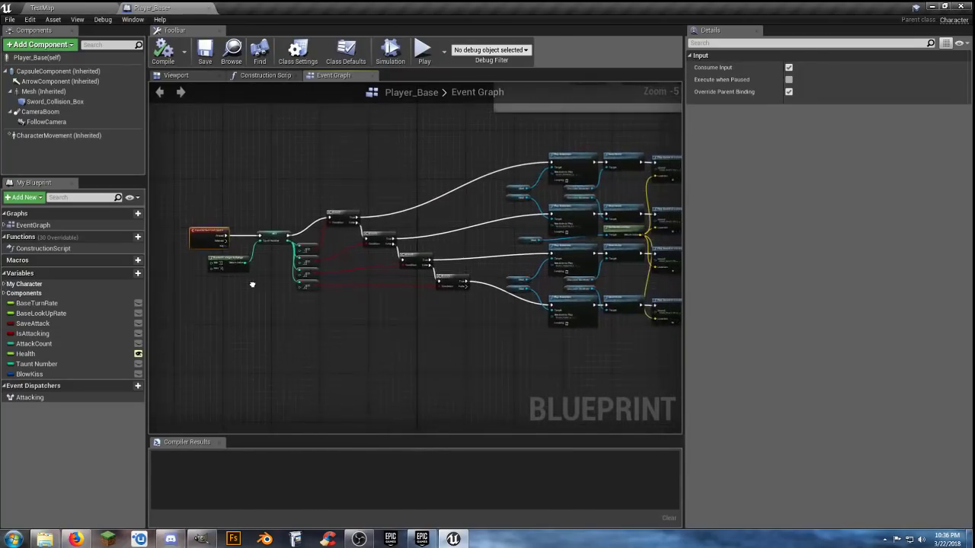
{"action": "scroll", "coordinate": [222, 290], "scroll_direction": "down", "scroll_amount": 2}
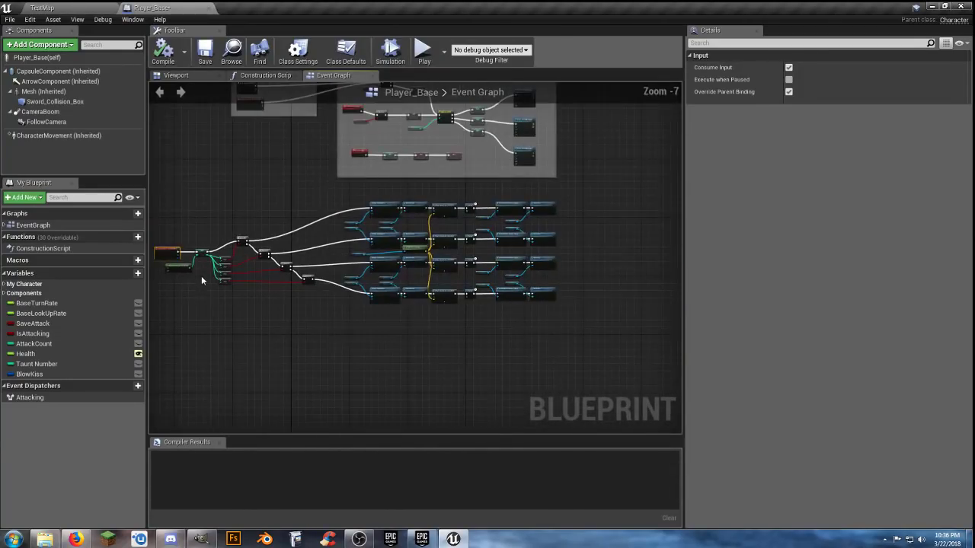
{"action": "left_click_drag", "start_coordinate": [193, 227], "coordinate": [565, 314]}
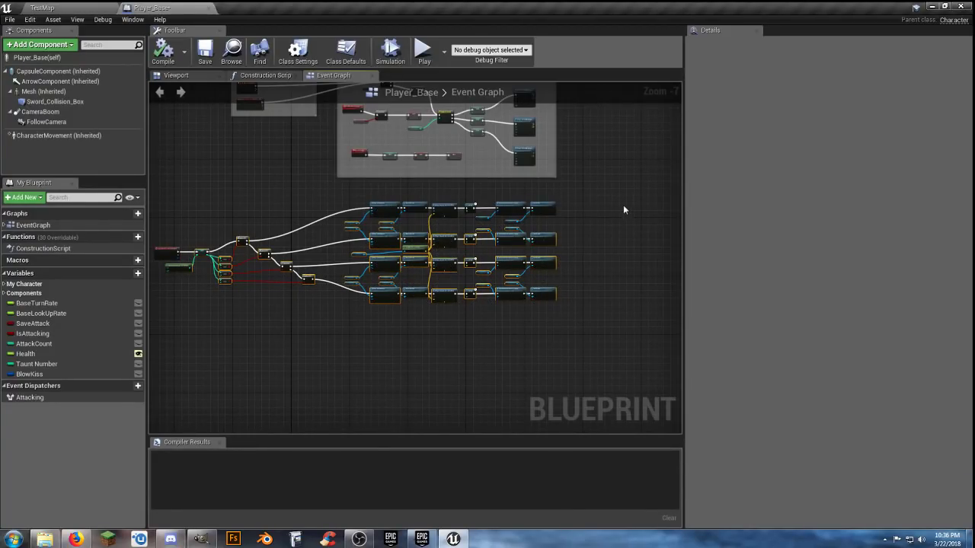
{"action": "left_click_drag", "start_coordinate": [590, 193], "coordinate": [186, 327]}
{"action": "scroll", "coordinate": [218, 307], "scroll_direction": "up", "scroll_amount": 7}
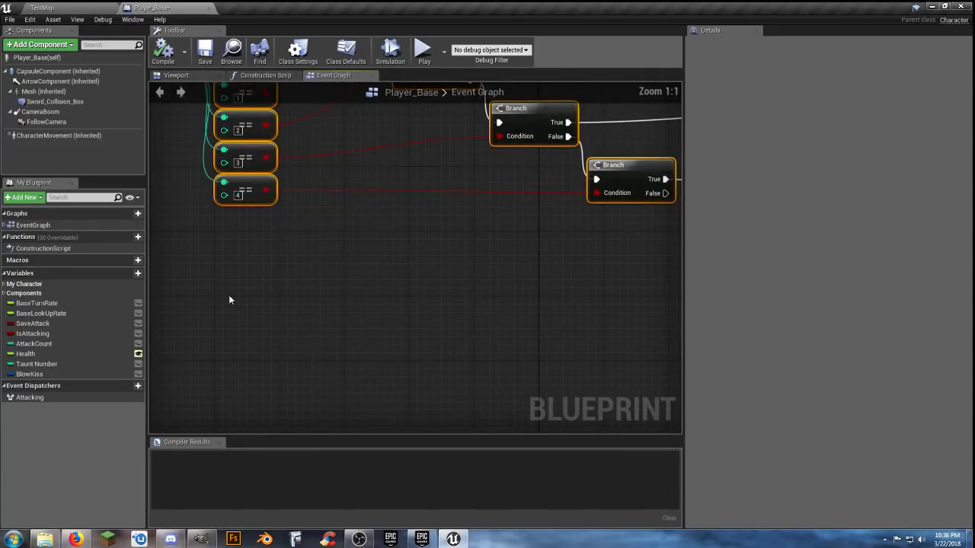
{"action": "right_click_drag", "start_coordinate": [229, 300], "coordinate": [427, 366]}
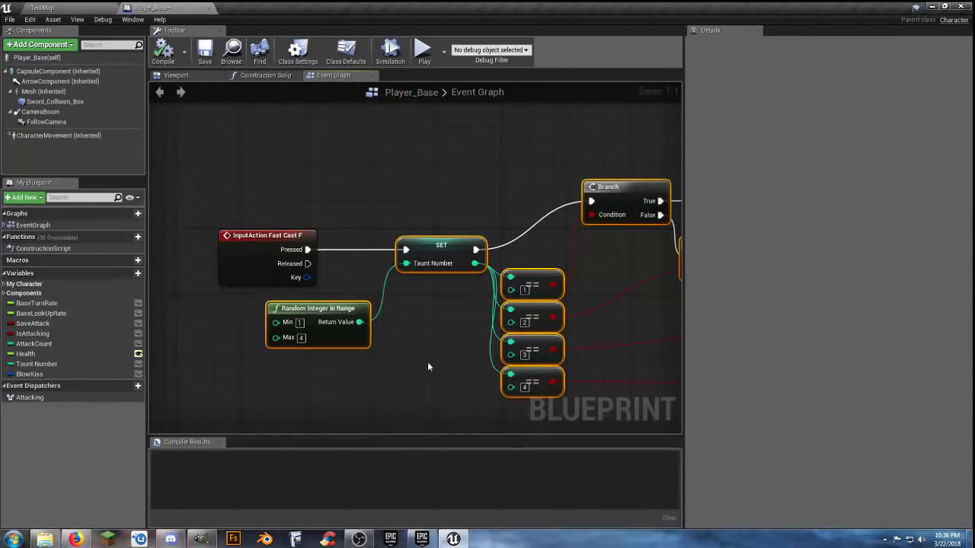
{"action": "right_click", "coordinate": [421, 242]}
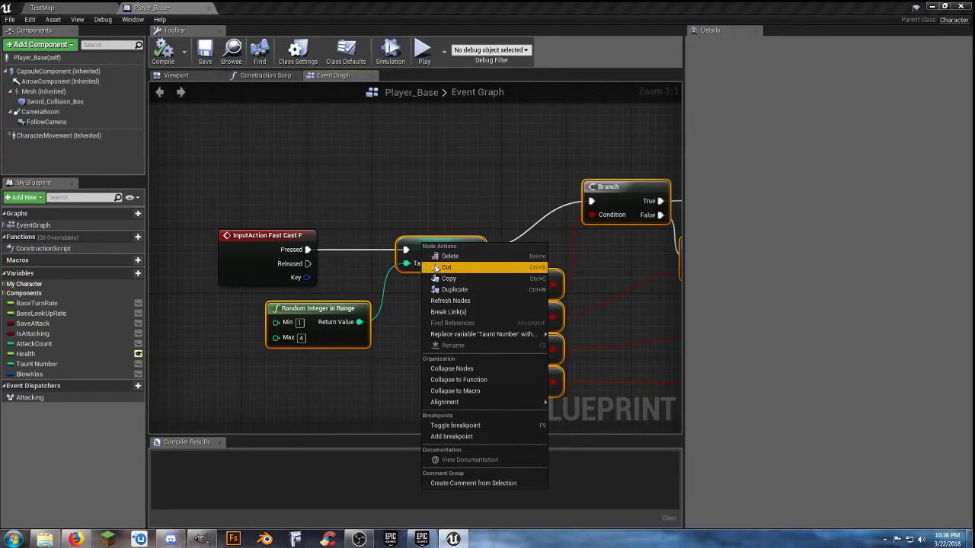
{"action": "left_click", "coordinate": [470, 371]}
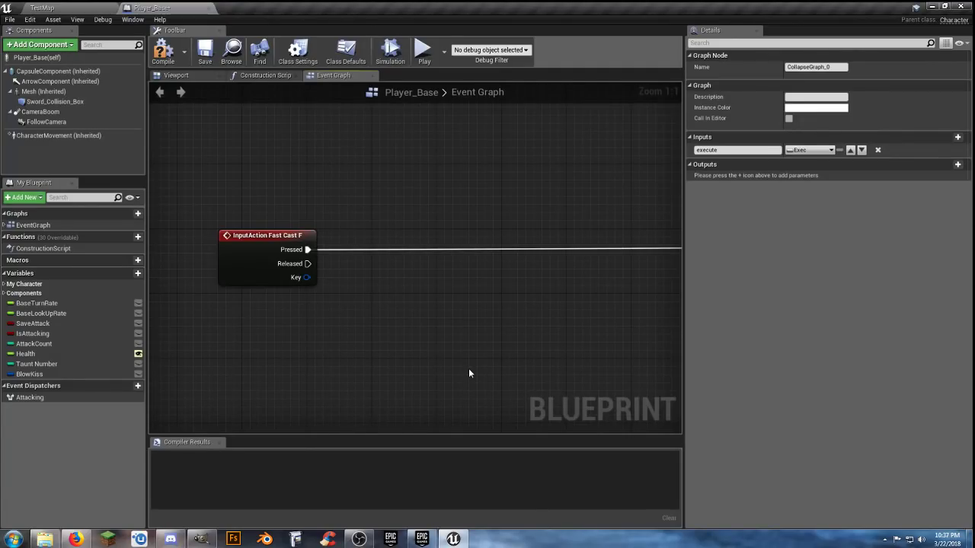
Step: Bring the InputAction Fast Cast F event and the collapsed taunt graph node close together, side by side
{"action": "right_click_drag", "start_coordinate": [469, 373], "coordinate": [361, 327]}
{"action": "scroll", "coordinate": [431, 318], "scroll_direction": "down", "scroll_amount": 4}
{"action": "scroll", "coordinate": [431, 315], "scroll_direction": "down", "scroll_amount": 2}
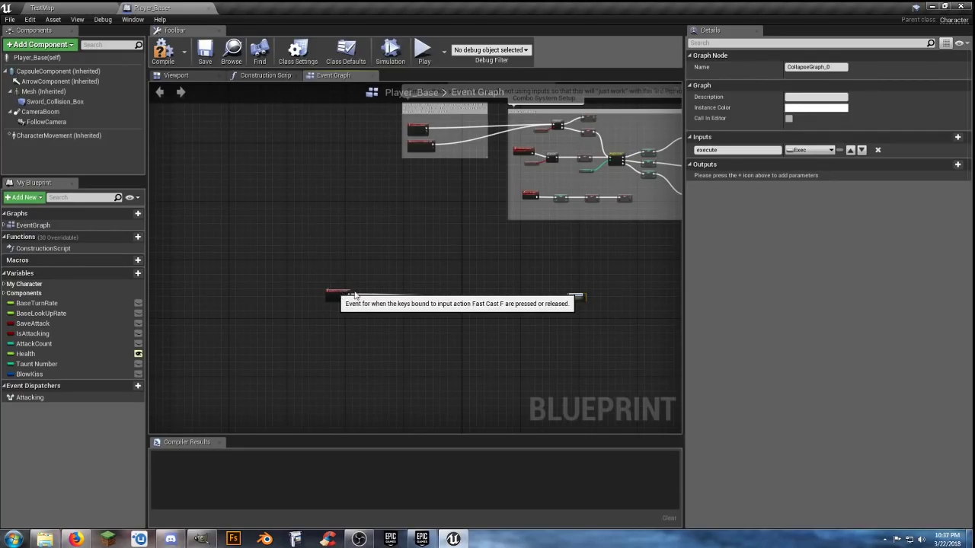
{"action": "left_click", "coordinate": [444, 326]}
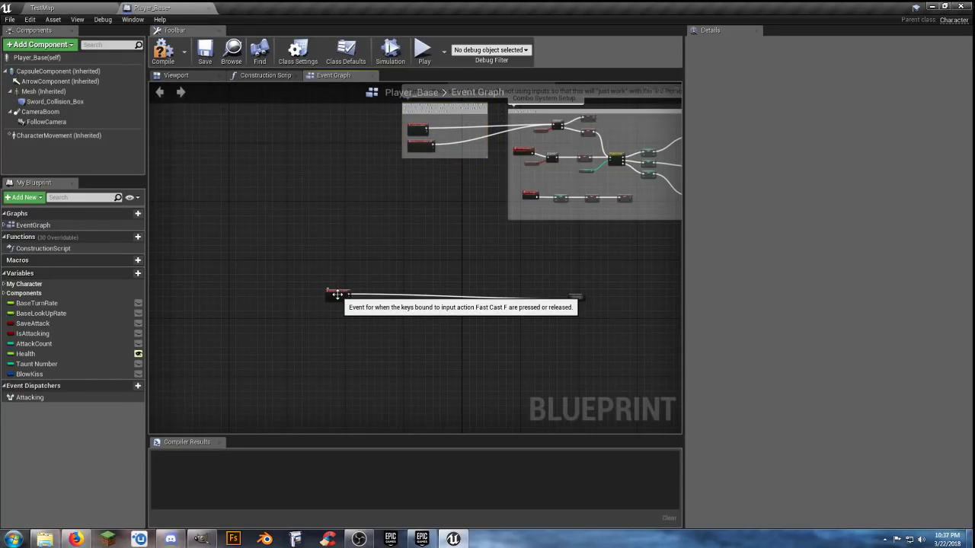
{"action": "left_click_drag", "start_coordinate": [338, 291], "coordinate": [550, 300]}
{"action": "key", "text": "f"}
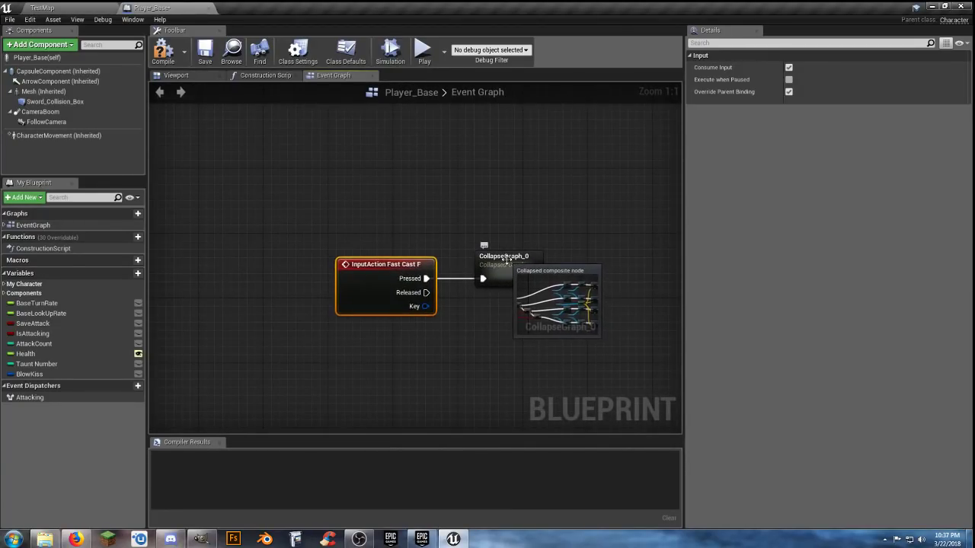
{"action": "left_click", "coordinate": [500, 259]}
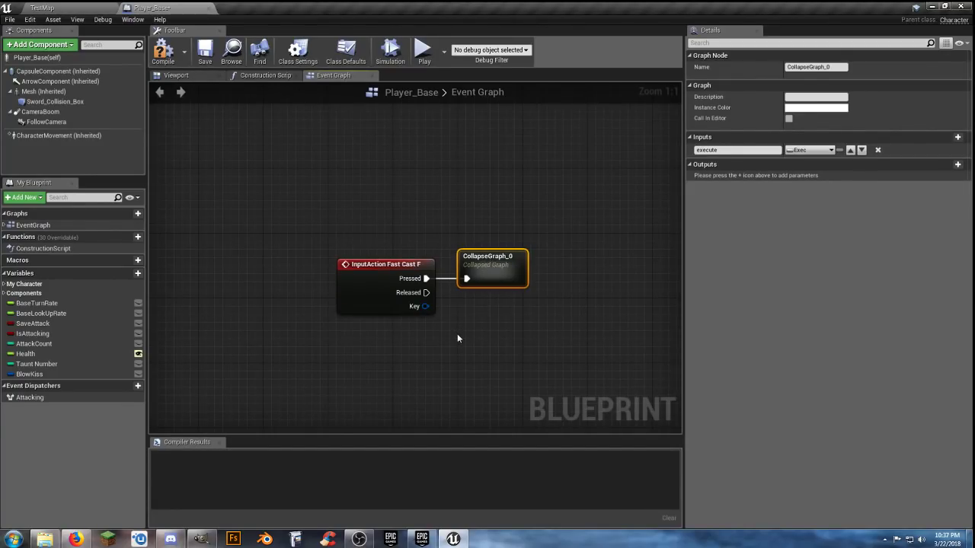
Step: Move the InputAction Fast Cast F event and its collapsed graph together to just below the Event Tick and Health Regen nodes
{"action": "scroll", "coordinate": [458, 336], "scroll_direction": "down", "scroll_amount": 2}
{"action": "left_click_drag", "start_coordinate": [475, 344], "coordinate": [301, 212]}
{"action": "scroll", "coordinate": [361, 230], "scroll_direction": "down", "scroll_amount": 5}
{"action": "scroll", "coordinate": [361, 229], "scroll_direction": "down", "scroll_amount": 1}
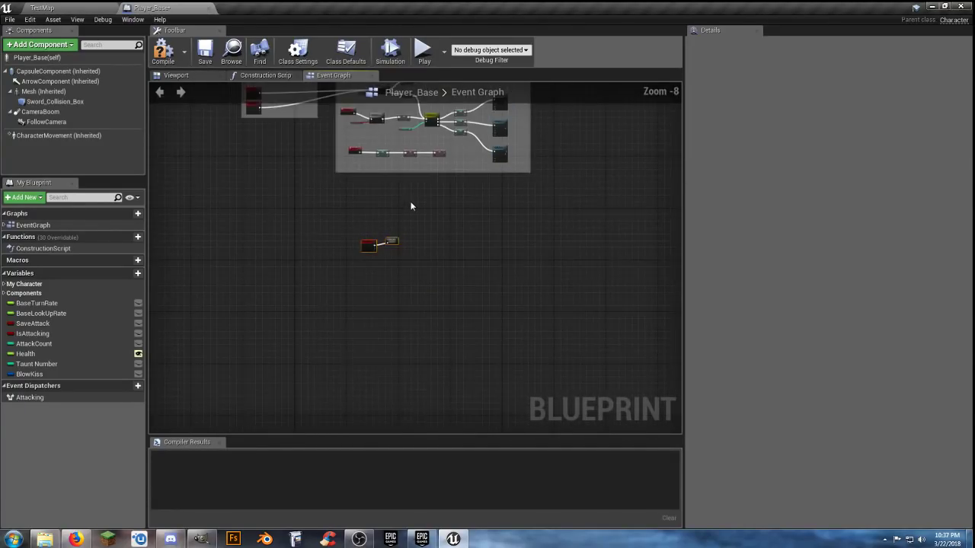
{"action": "right_click_drag", "start_coordinate": [411, 204], "coordinate": [456, 345]}
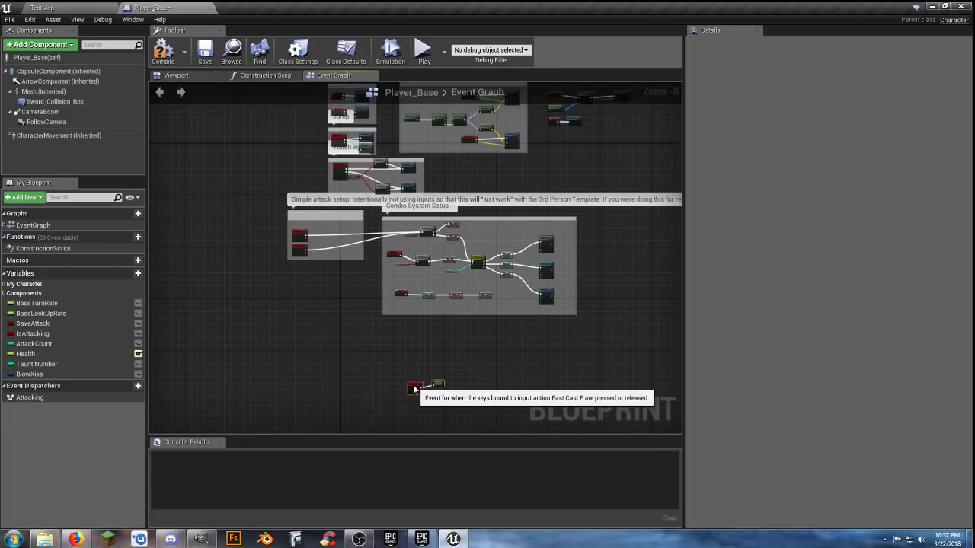
{"action": "left_click_drag", "start_coordinate": [409, 386], "coordinate": [553, 145]}
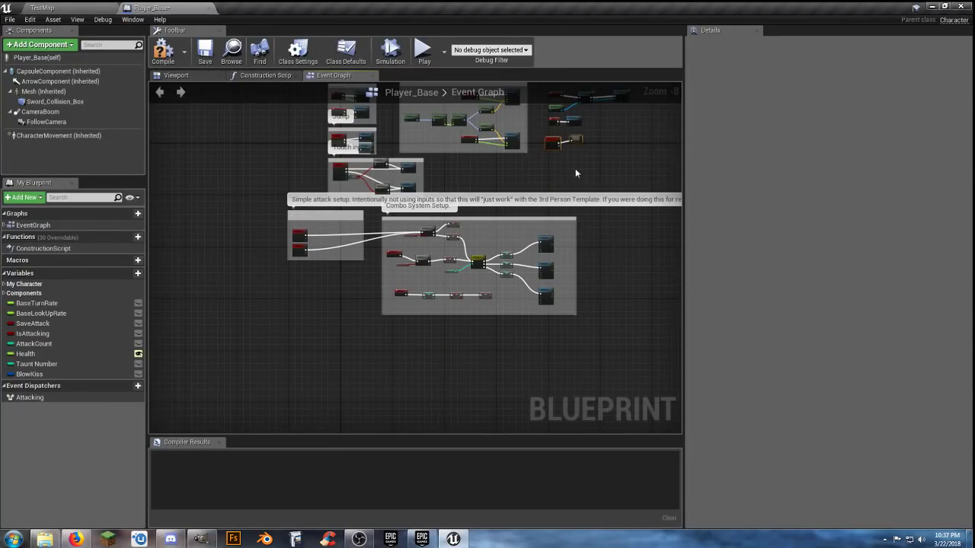
{"action": "scroll", "coordinate": [575, 164], "scroll_direction": "up", "scroll_amount": 8}
{"action": "right_click_drag", "start_coordinate": [542, 216], "coordinate": [549, 379]}
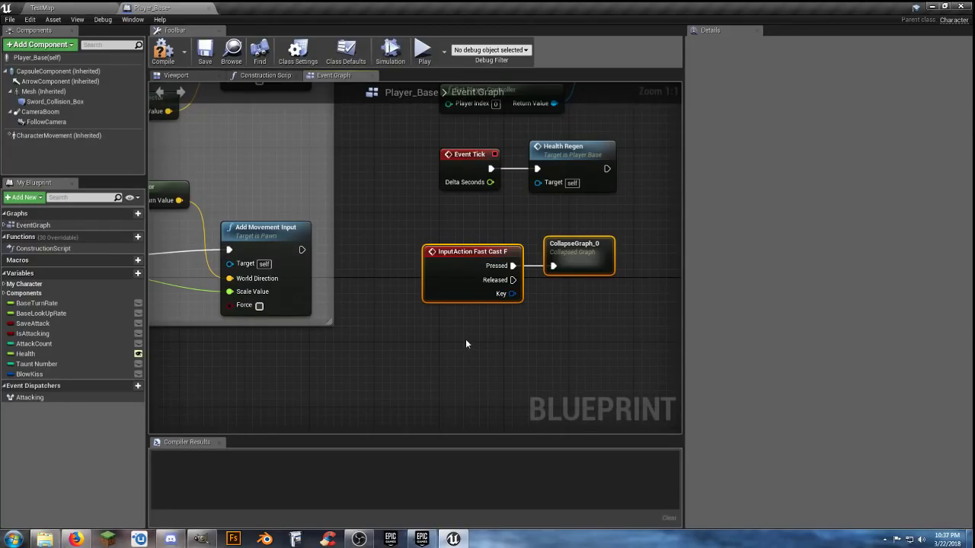
{"action": "right_click_drag", "start_coordinate": [513, 319], "coordinate": [454, 360]}
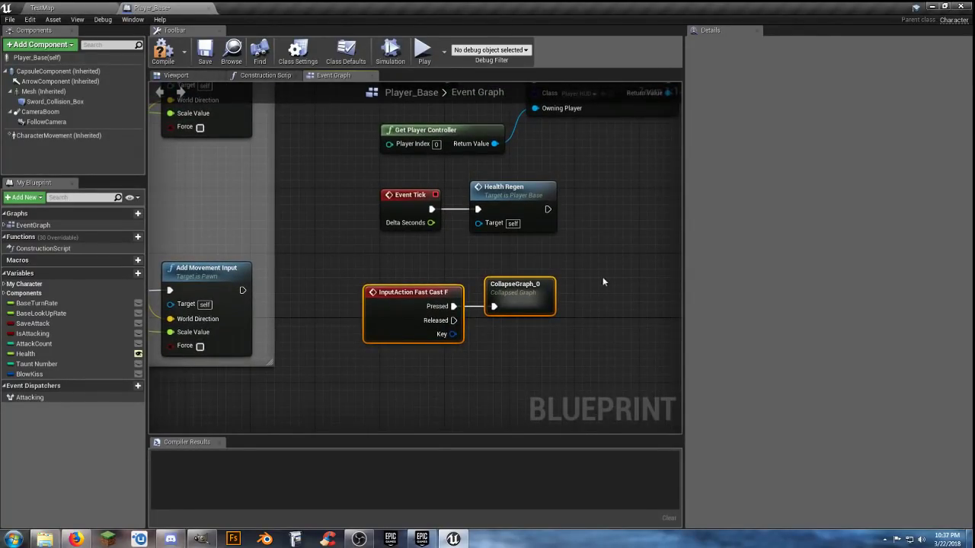
{"action": "right_click_drag", "start_coordinate": [580, 245], "coordinate": [513, 315]}
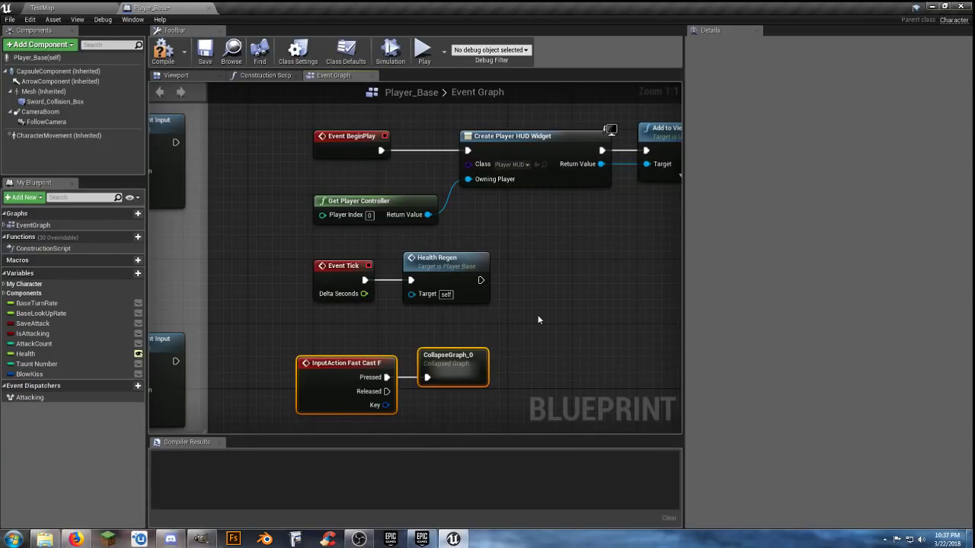
{"action": "right_click_drag", "start_coordinate": [523, 393], "coordinate": [451, 362]}
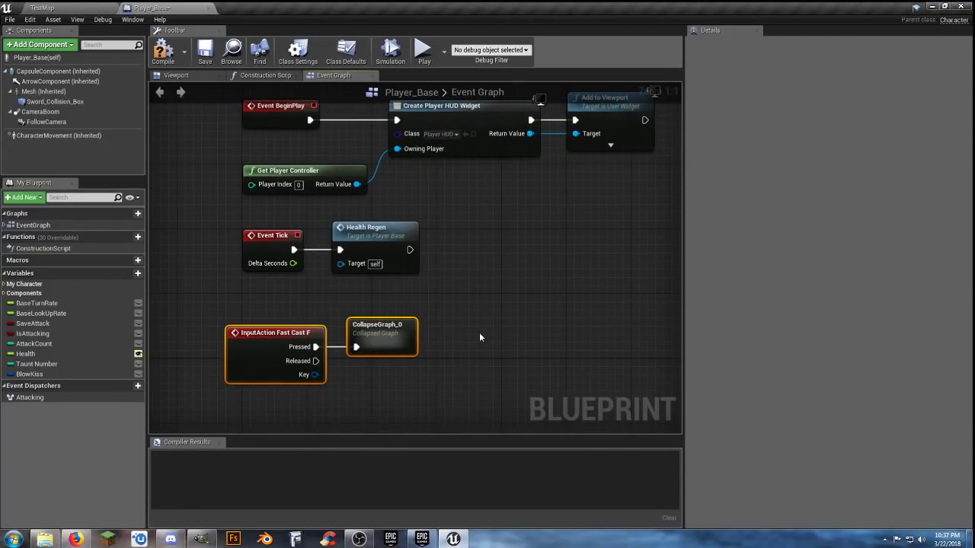
Step: Rename the collapsed taunt graph node to Emotes
{"action": "scroll", "coordinate": [478, 333], "scroll_direction": "down", "scroll_amount": 3}
{"action": "scroll", "coordinate": [477, 336], "scroll_direction": "down", "scroll_amount": 1}
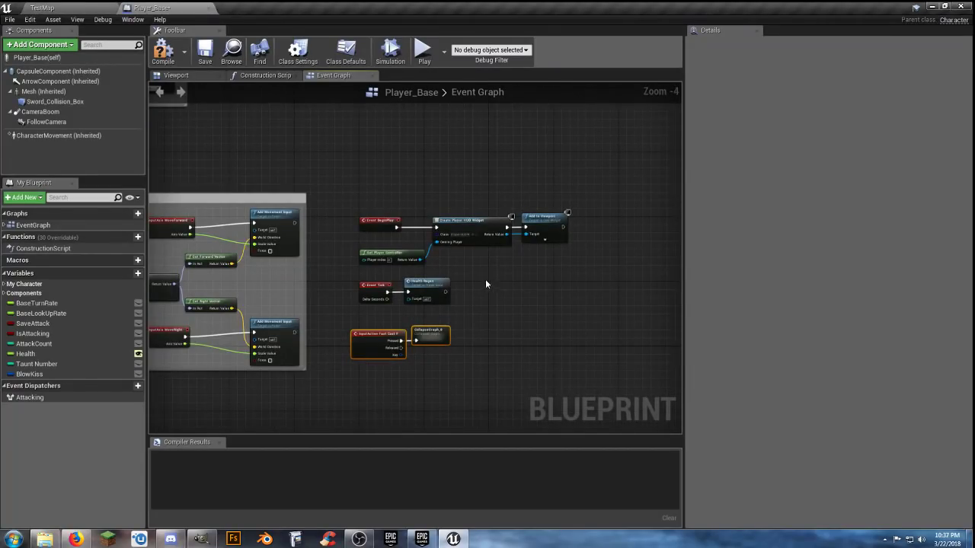
{"action": "scroll", "coordinate": [485, 279], "scroll_direction": "up", "scroll_amount": 3}
{"action": "left_click", "coordinate": [492, 357]}
{"action": "right_click_drag", "start_coordinate": [518, 401], "coordinate": [542, 265]}
{"action": "left_click", "coordinate": [419, 241]}
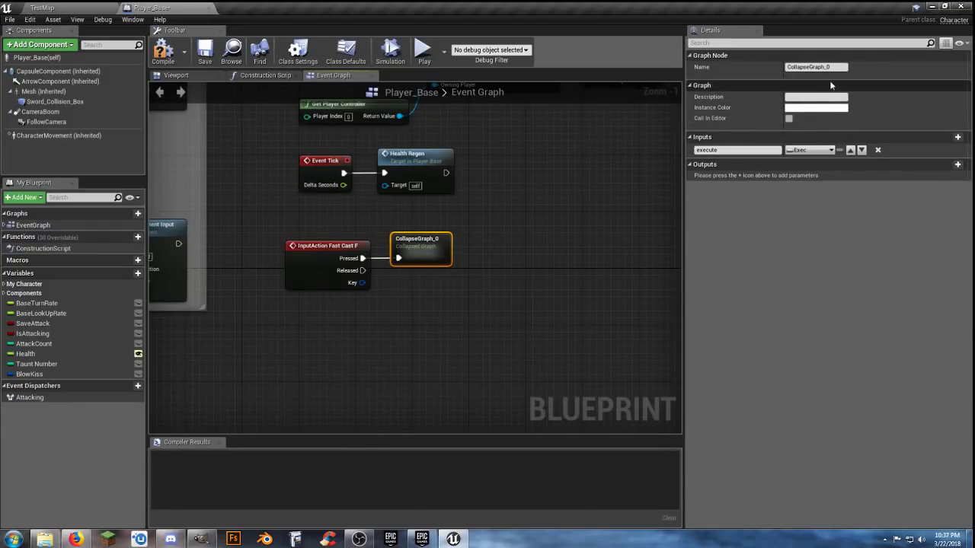
{"action": "left_click", "coordinate": [807, 67]}
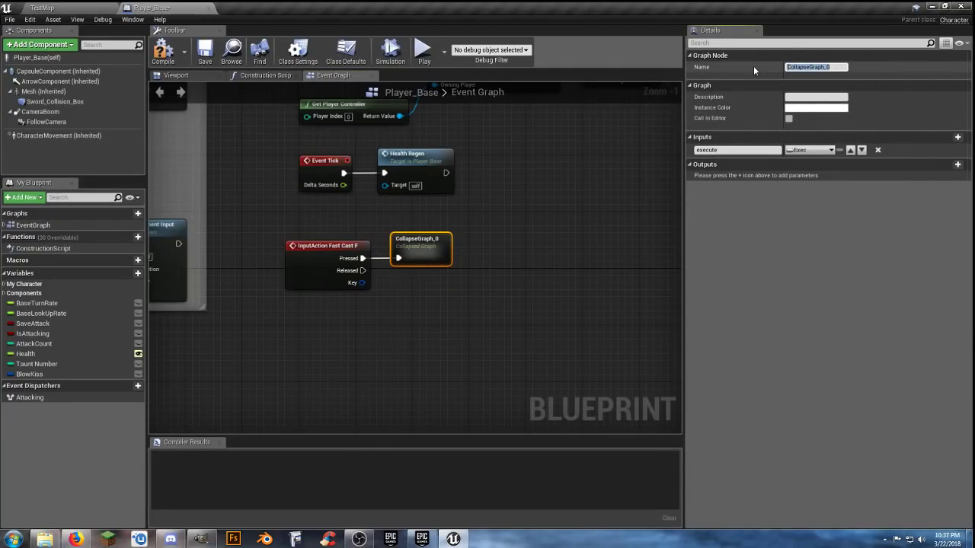
{"action": "type", "text": "Emotes"}
{"action": "key", "text": "Return"}
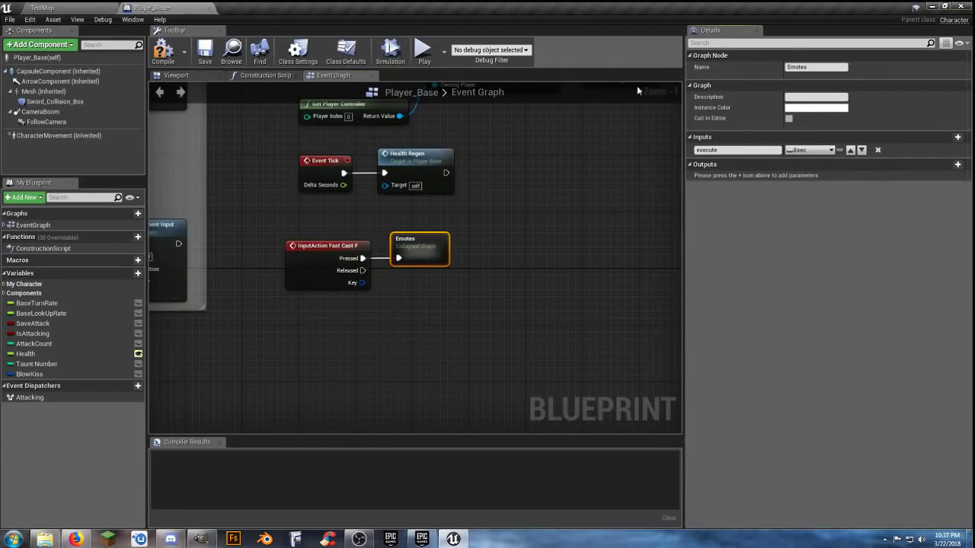
{"action": "left_click", "coordinate": [407, 312]}
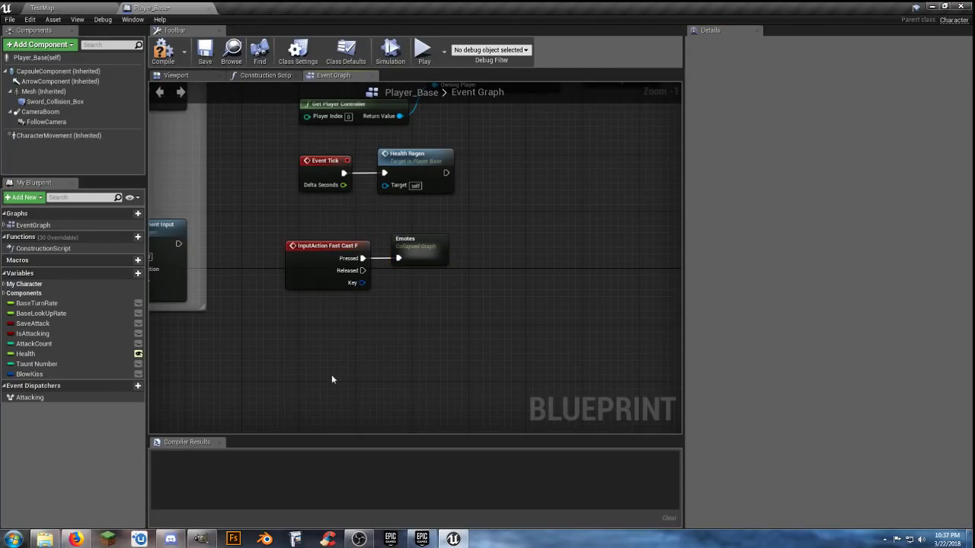
Step: Review the event graph, following the attack logic from the mouse and gamepad events through Combo System Setup to the Play Anim Montage nodes
{"action": "right_click_drag", "start_coordinate": [332, 376], "coordinate": [393, 355]}
{"action": "scroll", "coordinate": [440, 298], "scroll_direction": "down", "scroll_amount": 4}
{"action": "scroll", "coordinate": [403, 261], "scroll_direction": "up", "scroll_amount": 3}
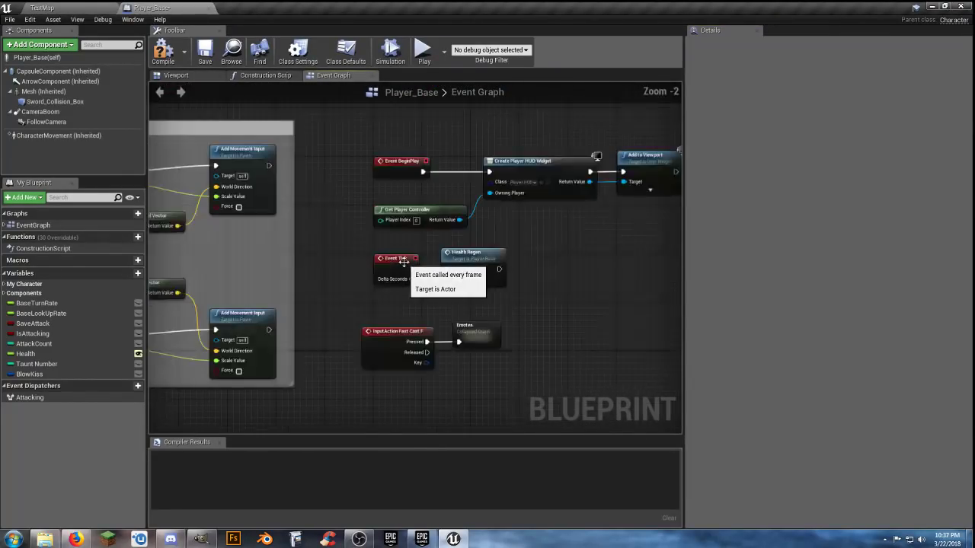
{"action": "scroll", "coordinate": [518, 262], "scroll_direction": "up", "scroll_amount": 2}
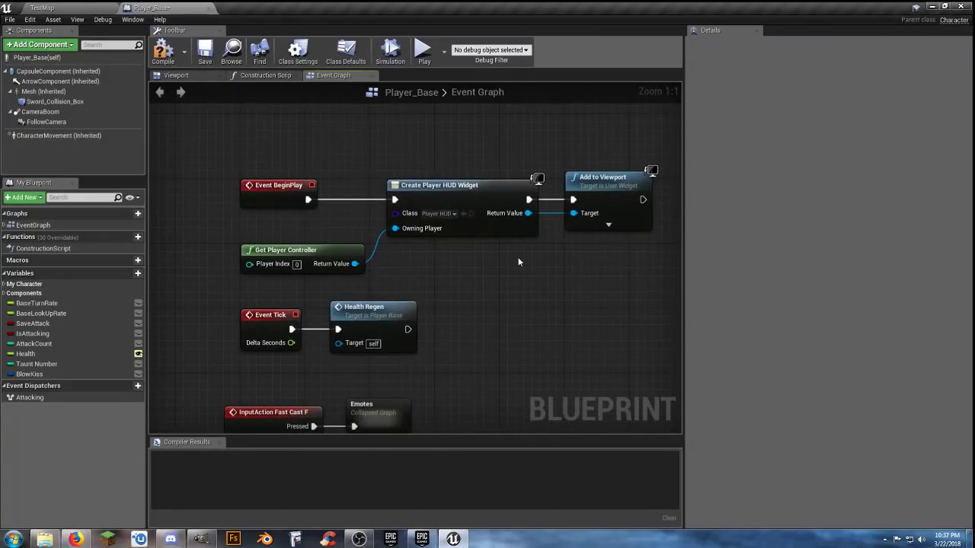
{"action": "right_click_drag", "start_coordinate": [512, 301], "coordinate": [548, 223]}
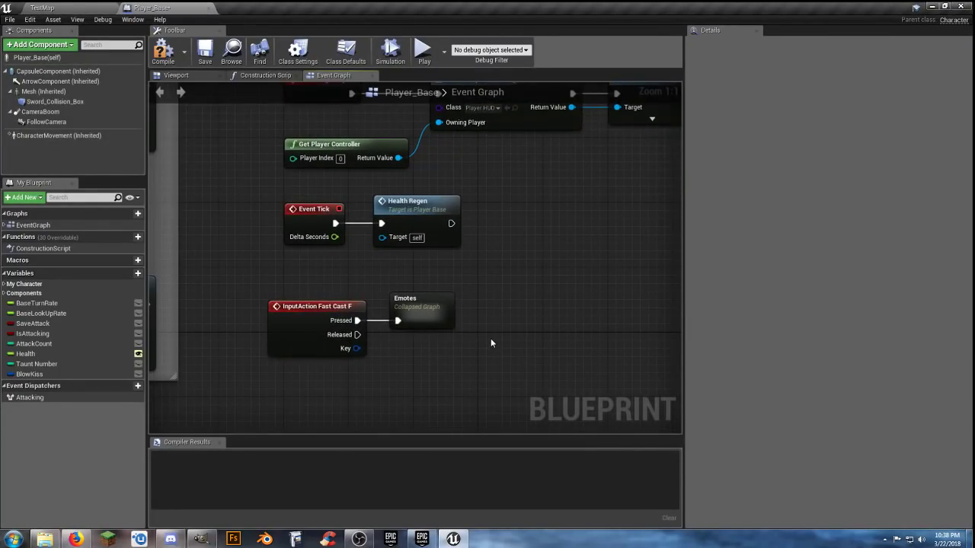
{"action": "scroll", "coordinate": [488, 378], "scroll_direction": "down", "scroll_amount": 2}
{"action": "right_click_drag", "start_coordinate": [488, 378], "coordinate": [559, 191]}
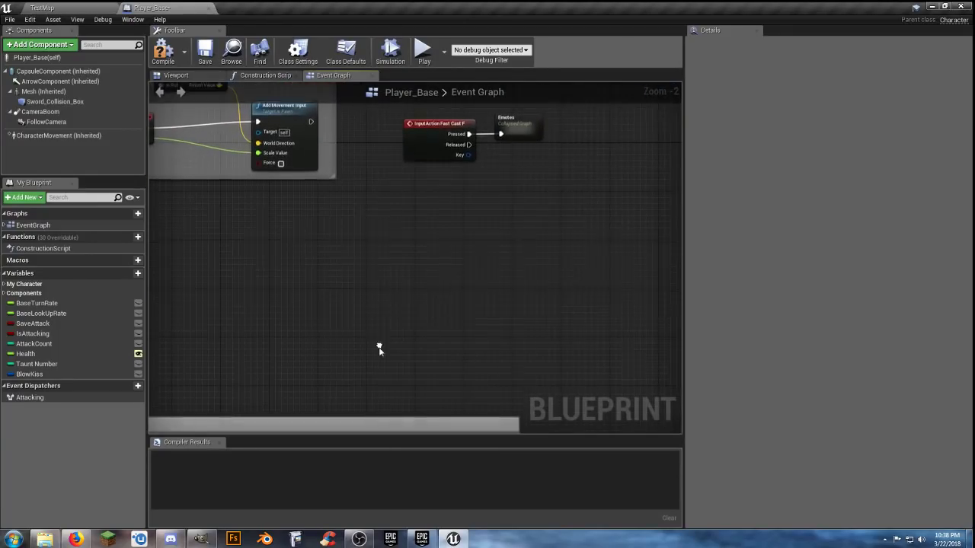
{"action": "right_click_drag", "start_coordinate": [378, 349], "coordinate": [528, 182]}
{"action": "right_click_drag", "start_coordinate": [386, 311], "coordinate": [539, 198]}
{"action": "scroll", "coordinate": [360, 276], "scroll_direction": "down", "scroll_amount": 2}
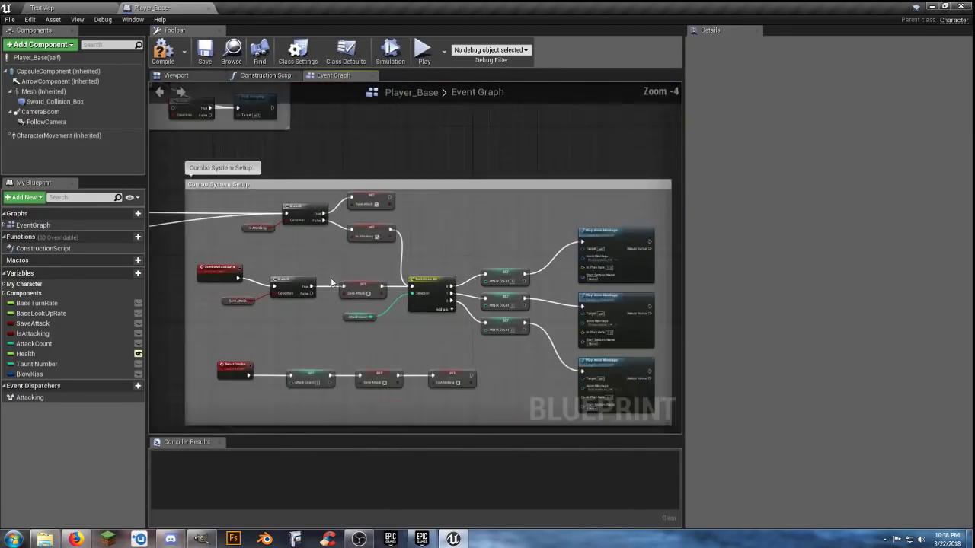
{"action": "right_click_drag", "start_coordinate": [303, 340], "coordinate": [593, 326]}
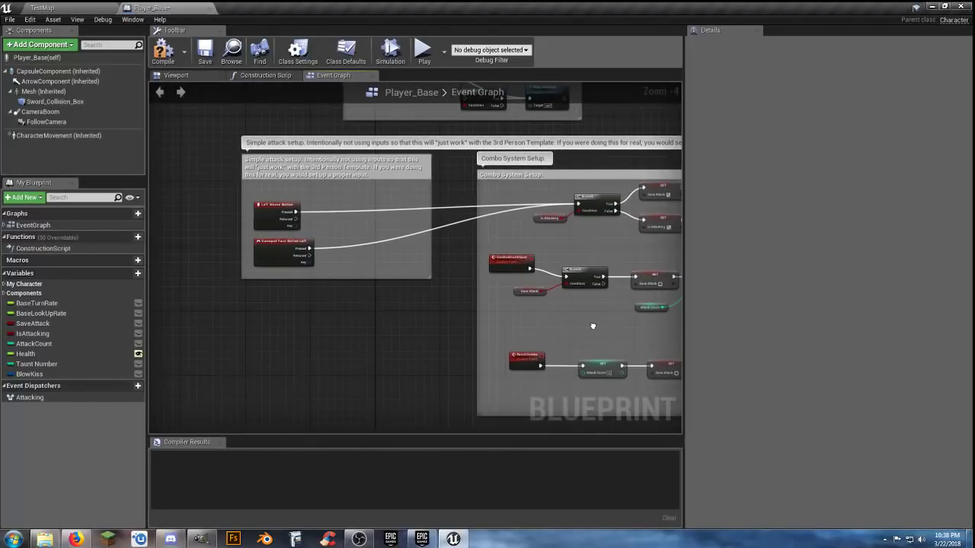
{"action": "scroll", "coordinate": [347, 250], "scroll_direction": "up", "scroll_amount": 2}
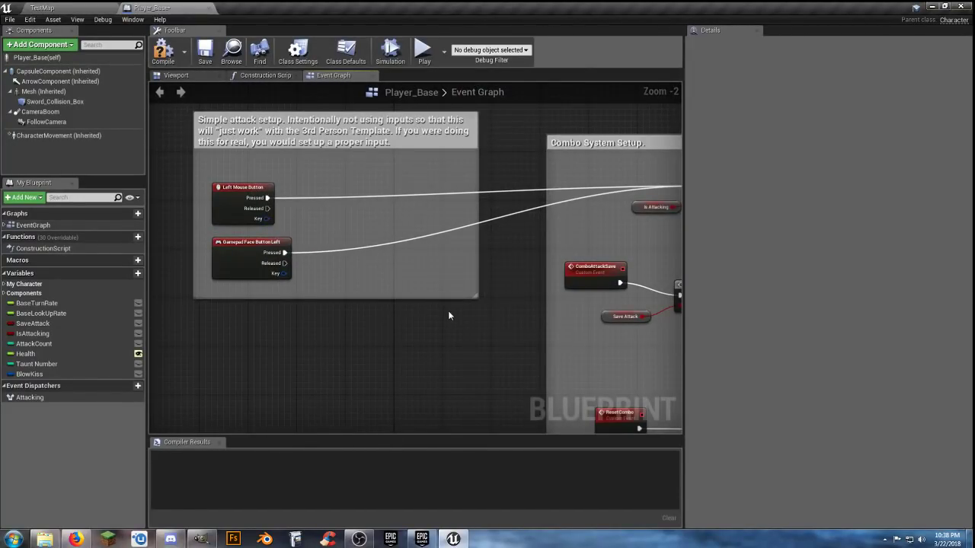
{"action": "right_click_drag", "start_coordinate": [449, 316], "coordinate": [199, 298]}
{"action": "right_click_drag", "start_coordinate": [432, 335], "coordinate": [368, 339]}
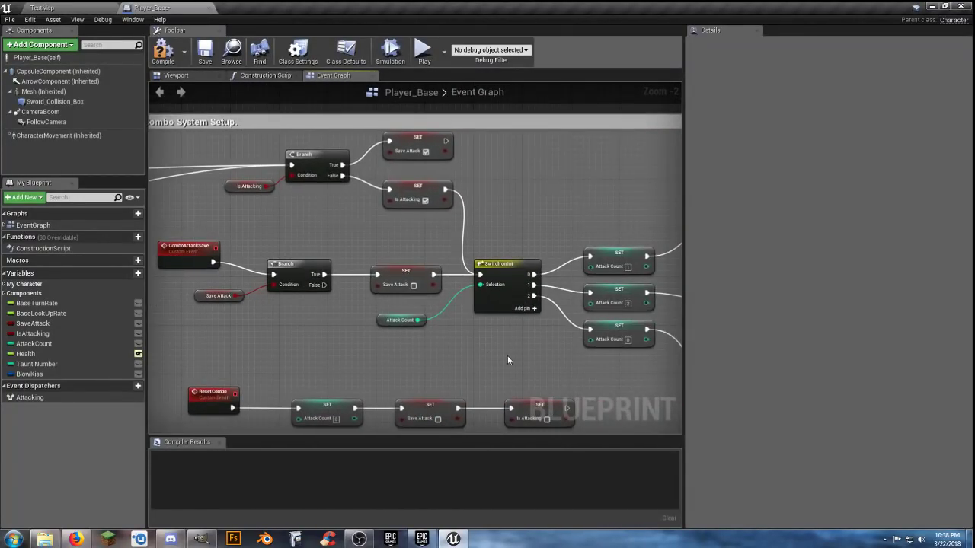
{"action": "right_click_drag", "start_coordinate": [508, 357], "coordinate": [249, 326]}
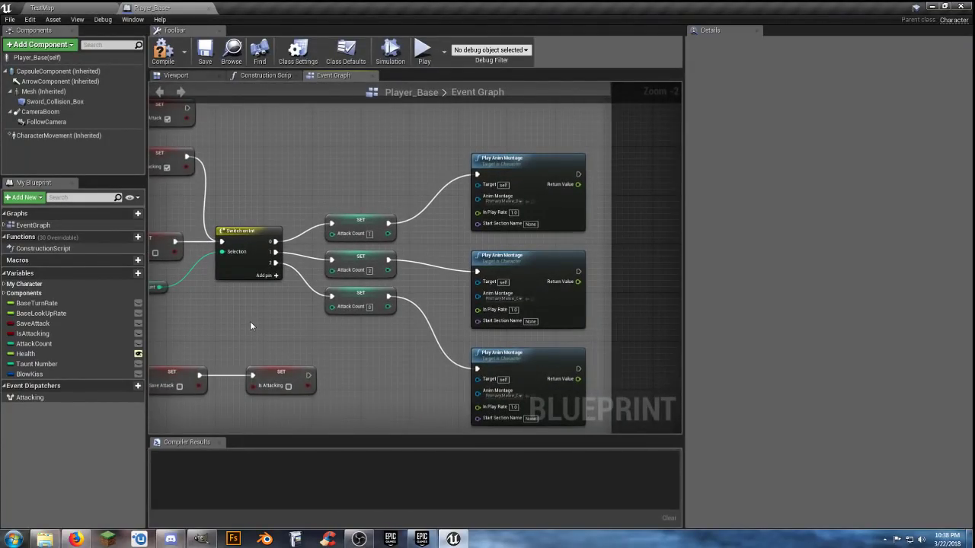
{"action": "right_click_drag", "start_coordinate": [333, 343], "coordinate": [408, 364]}
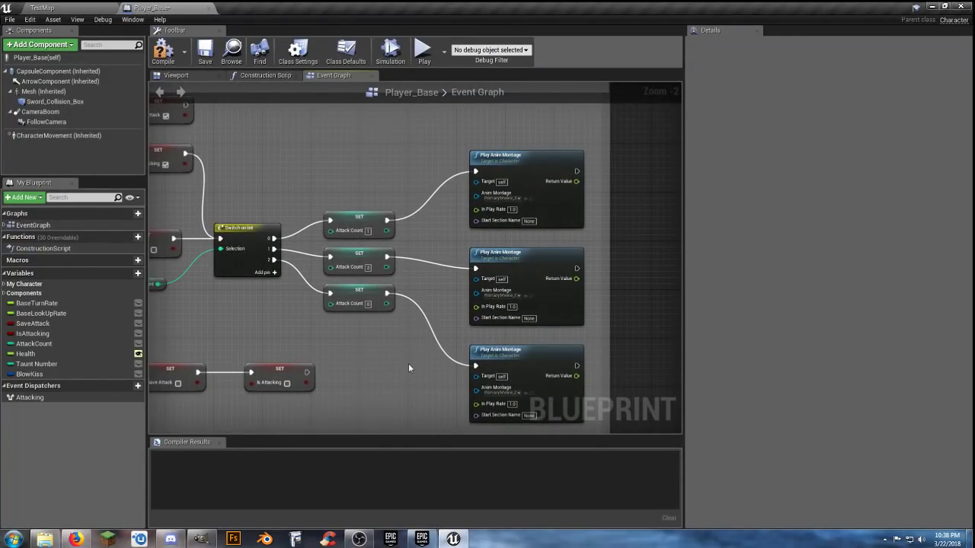
{"action": "scroll", "coordinate": [373, 354], "scroll_direction": "down", "scroll_amount": 3}
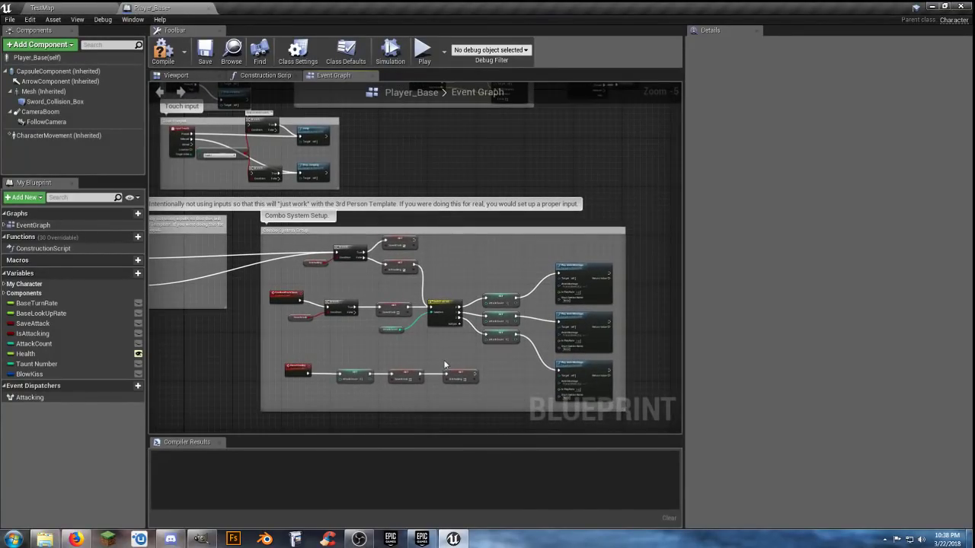
{"action": "scroll", "coordinate": [357, 357], "scroll_direction": "up", "scroll_amount": 4}
{"action": "scroll", "coordinate": [353, 345], "scroll_direction": "down", "scroll_amount": 2}
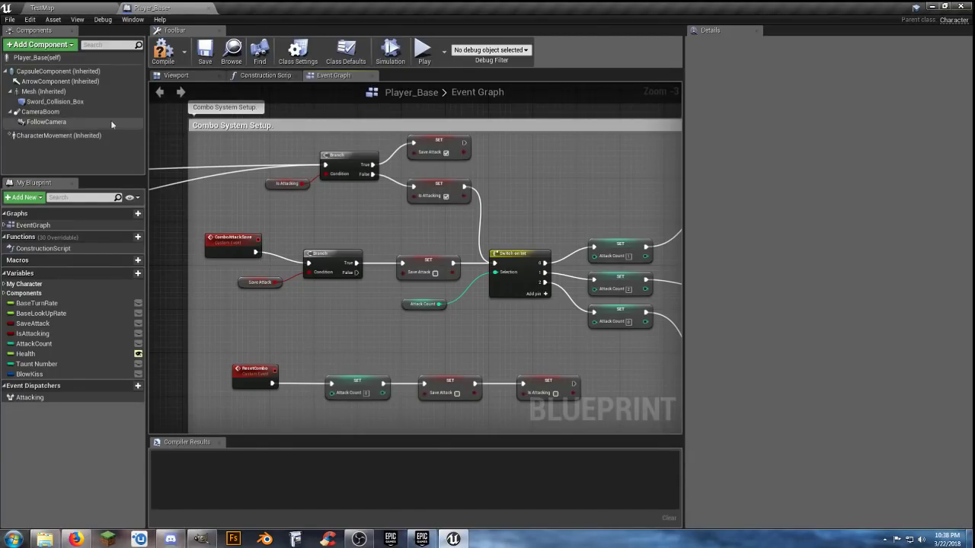
Step: Inspect the properties of the Sword_Collision_Box component and the class defaults of Player_Base
{"action": "left_click", "coordinate": [65, 103]}
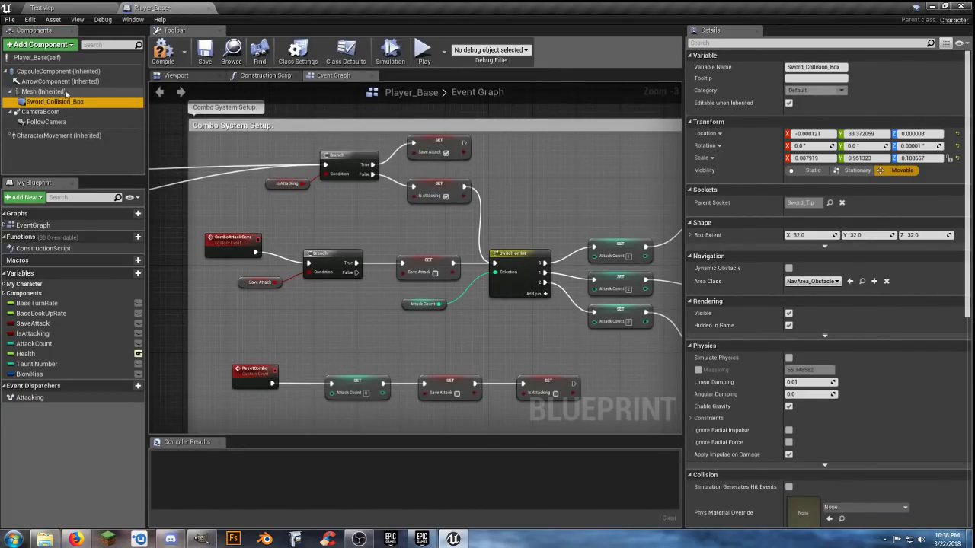
{"action": "left_click", "coordinate": [38, 58]}
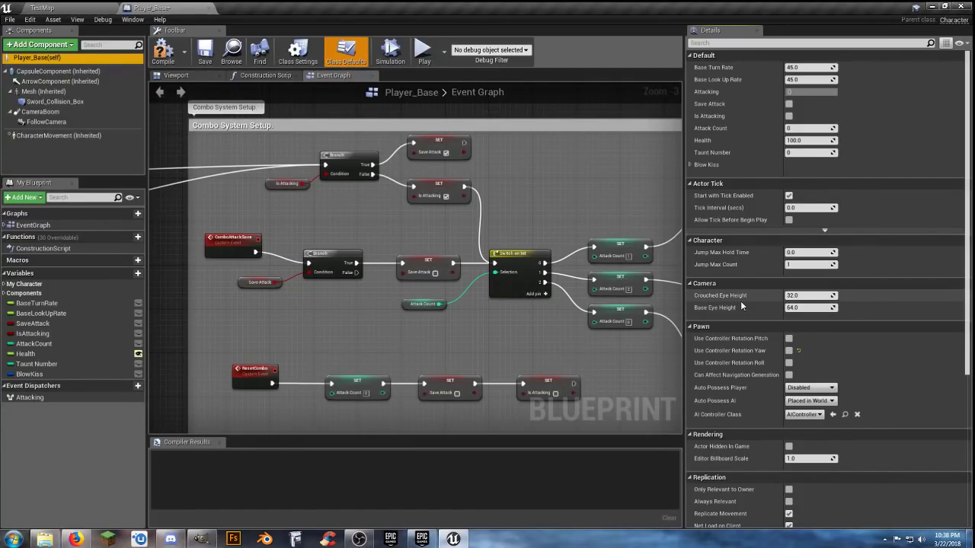
{"action": "scroll", "coordinate": [742, 306], "scroll_direction": "down", "scroll_amount": 5}
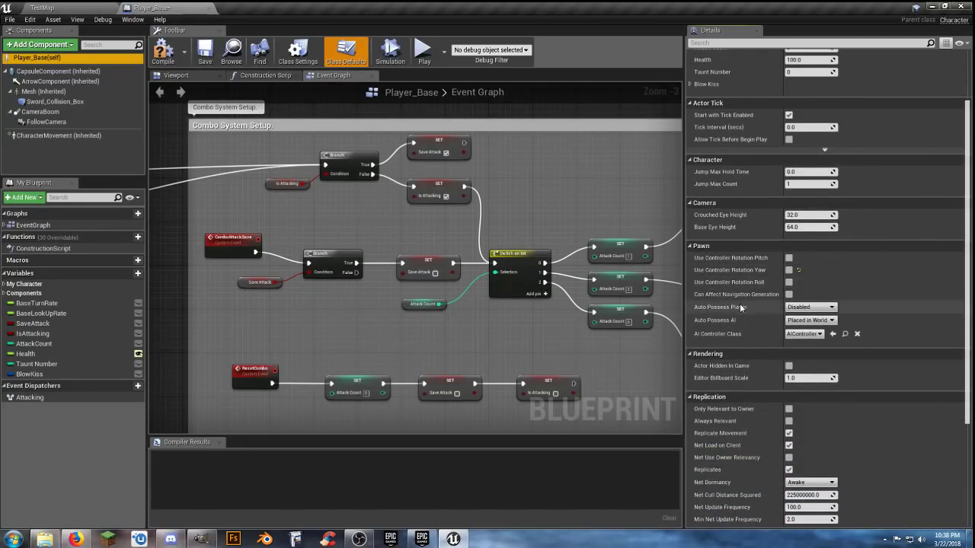
{"action": "scroll", "coordinate": [739, 303], "scroll_direction": "down", "scroll_amount": 4}
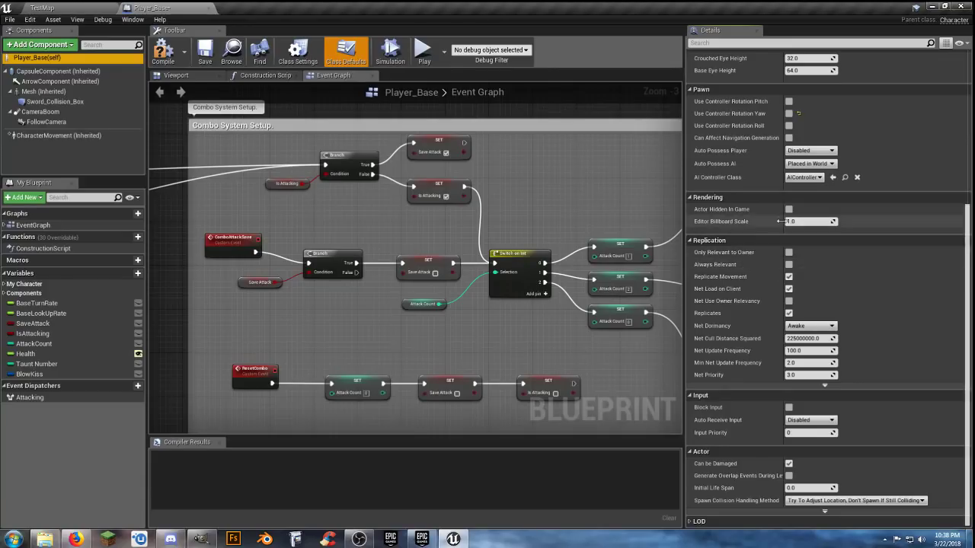
{"action": "scroll", "coordinate": [756, 267], "scroll_direction": "up", "scroll_amount": 1}
{"action": "scroll", "coordinate": [757, 273], "scroll_direction": "up", "scroll_amount": 1}
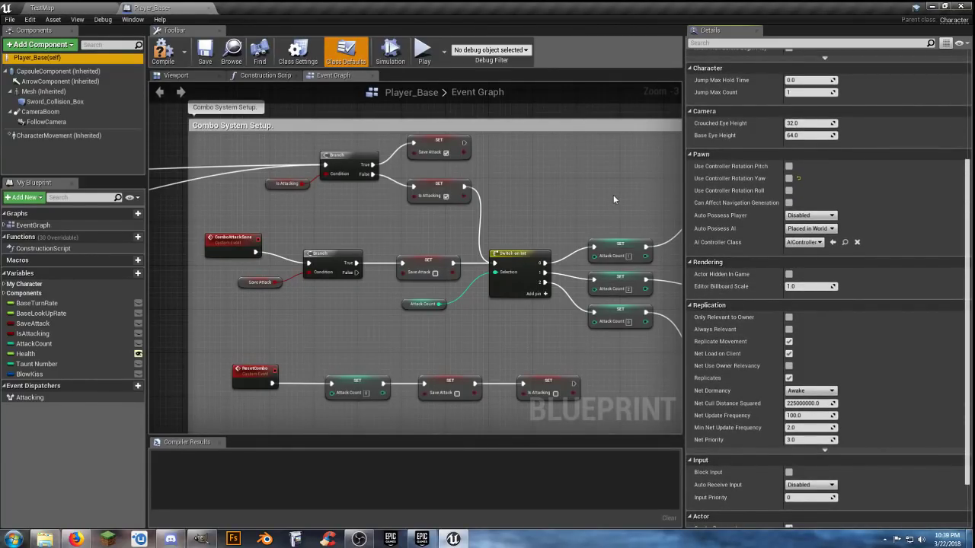
Step: Compile and save the Player_Base blueprint, and close it
{"action": "scroll", "coordinate": [613, 194], "scroll_direction": "down", "scroll_amount": 4}
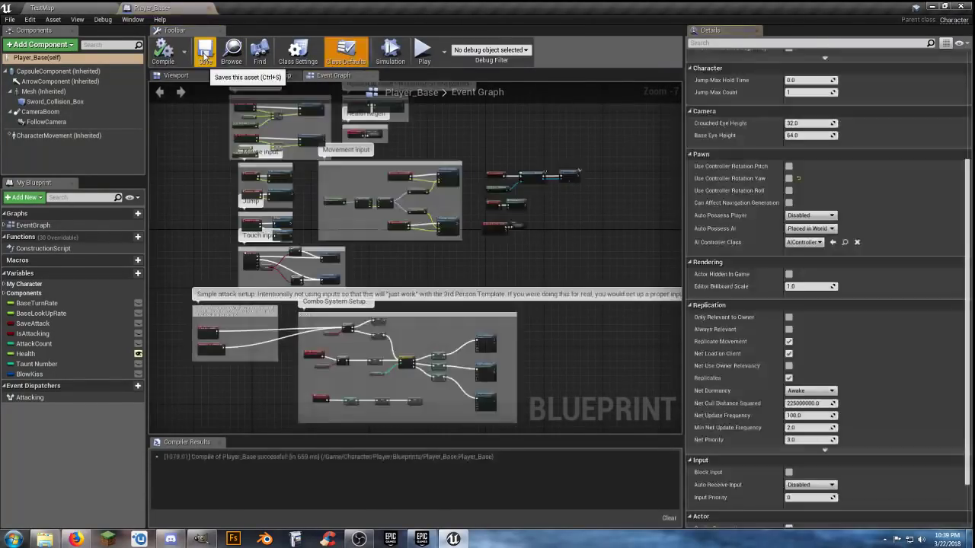
{"action": "left_click", "coordinate": [205, 52]}
{"action": "right_click_drag", "start_coordinate": [239, 128], "coordinate": [271, 205]}
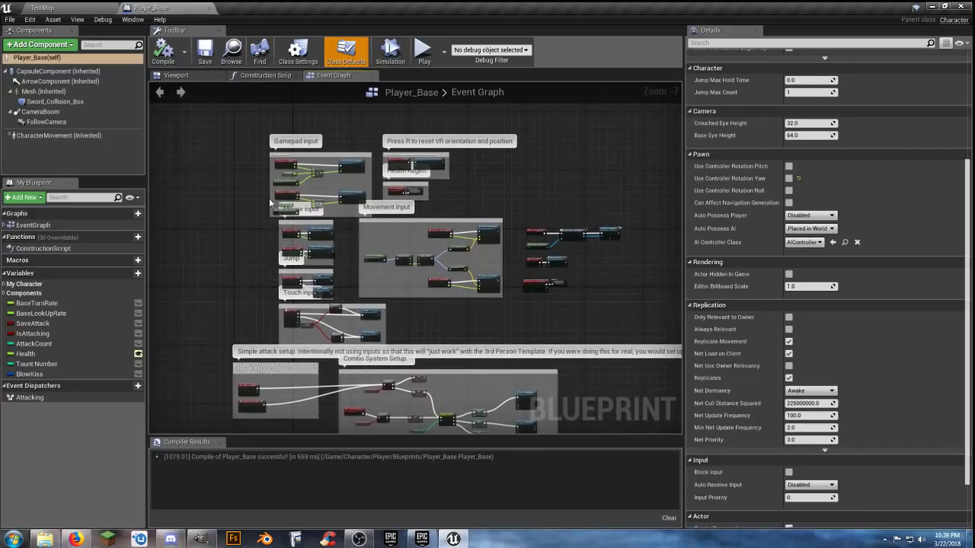
{"action": "left_click", "coordinate": [210, 7]}
Step: Open the NPC_Base blueprint from Character/NPC/Blueprints and bring the HitBox overlap logic around Cast To Player_Base into view
{"action": "left_click", "coordinate": [29, 430]}
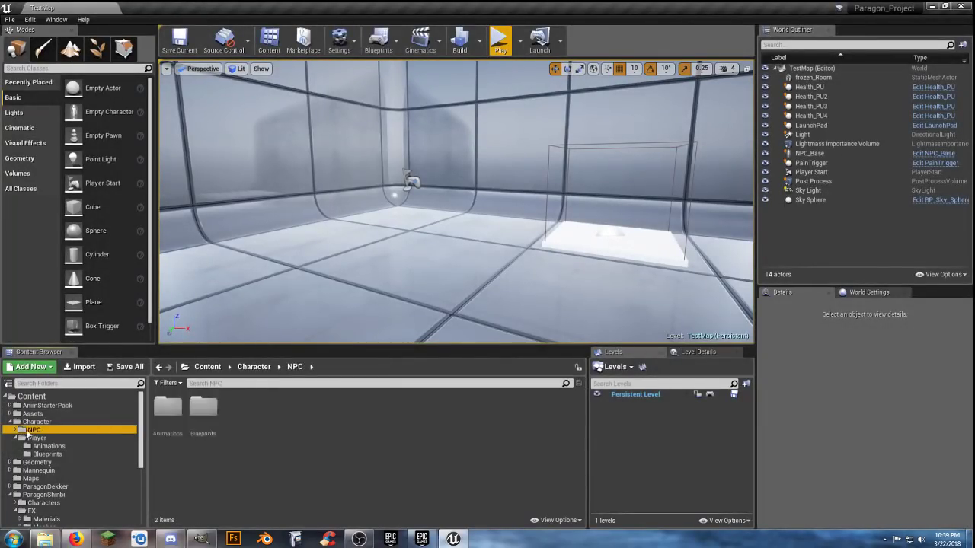
{"action": "left_click", "coordinate": [17, 430]}
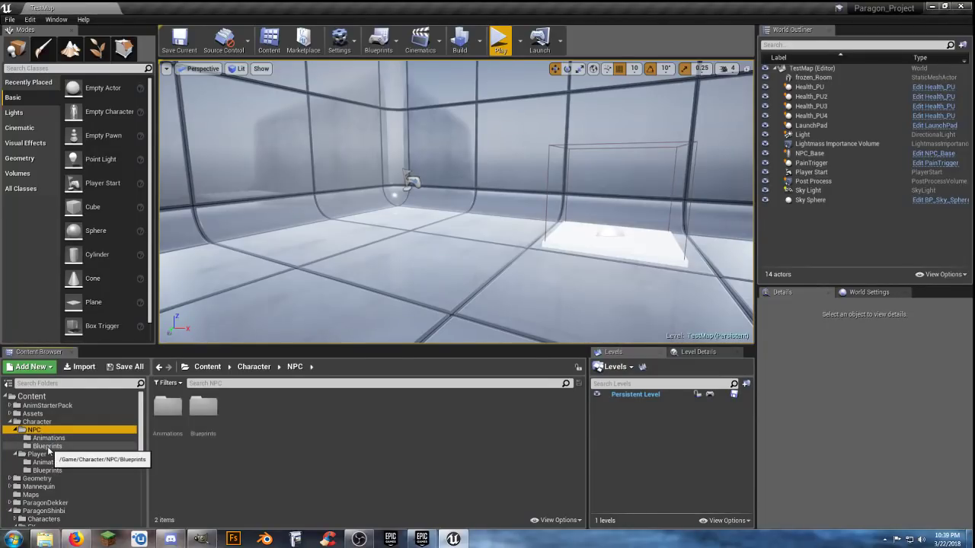
{"action": "left_click", "coordinate": [47, 447]}
{"action": "double_click", "coordinate": [204, 408]}
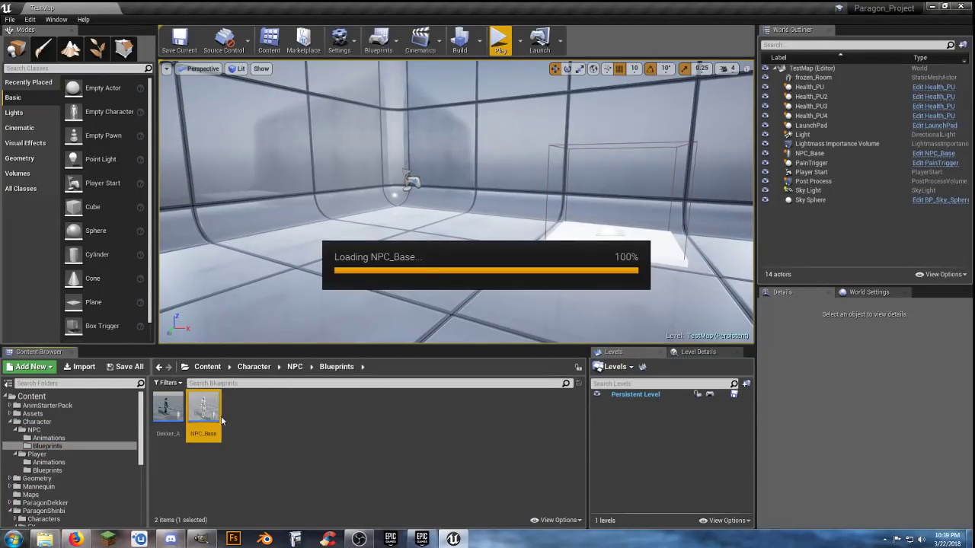
{"action": "right_click_drag", "start_coordinate": [291, 339], "coordinate": [446, 378]}
{"action": "scroll", "coordinate": [422, 350], "scroll_direction": "up", "scroll_amount": 3}
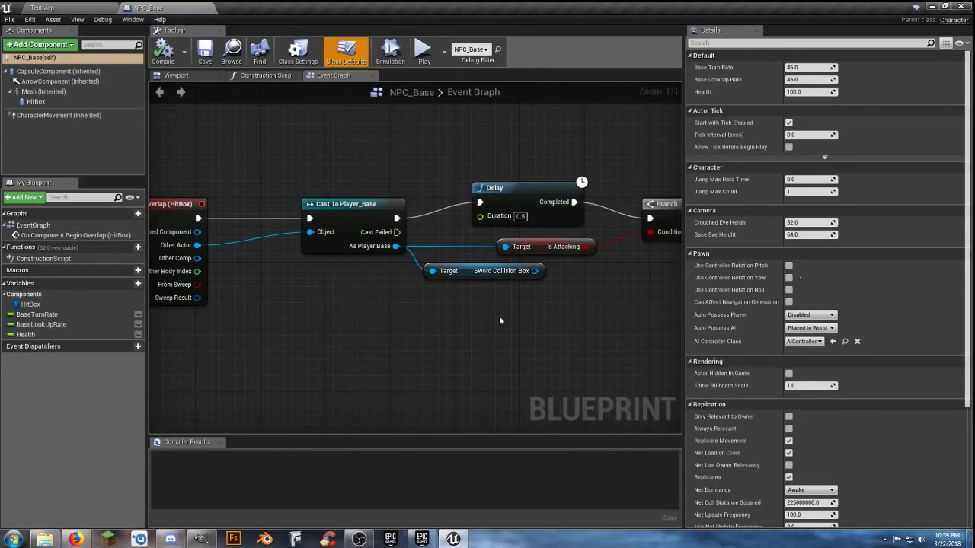
Step: Add a Spawn Emitter at Location node beside the Print Text node that follows the attack Branch
{"action": "right_click_drag", "start_coordinate": [533, 298], "coordinate": [316, 309]}
{"action": "right_click_drag", "start_coordinate": [439, 332], "coordinate": [297, 339]}
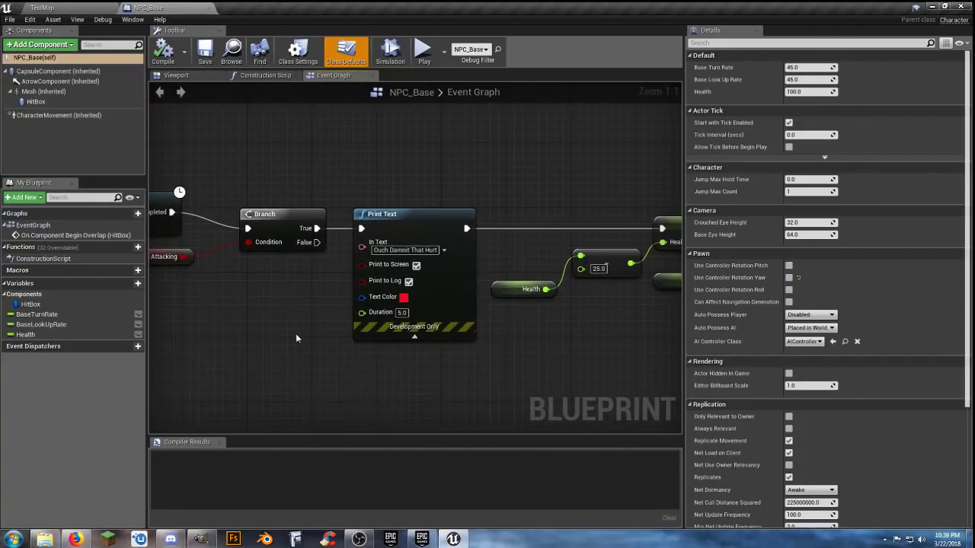
{"action": "right_click_drag", "start_coordinate": [449, 362], "coordinate": [415, 420]}
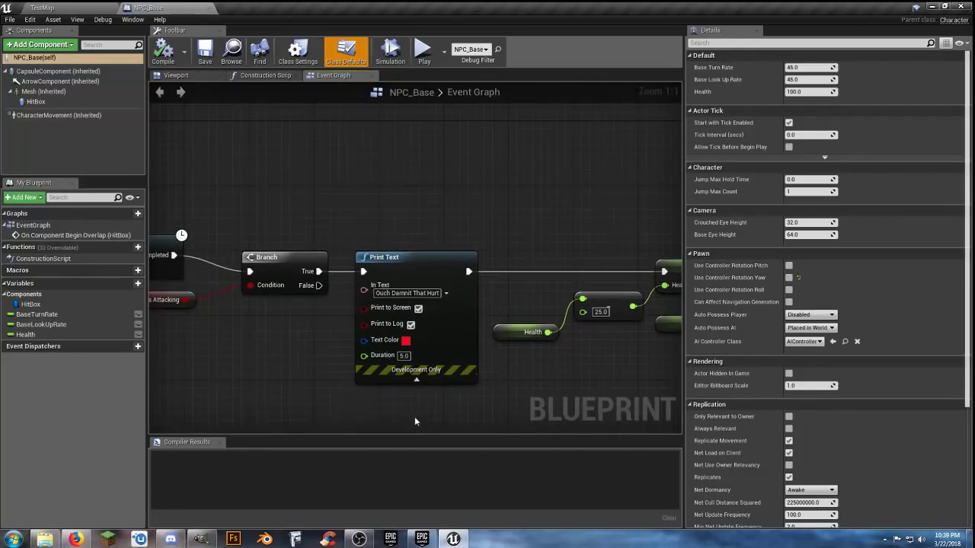
{"action": "right_click", "coordinate": [405, 178]}
{"action": "type", "text": "spawn"}
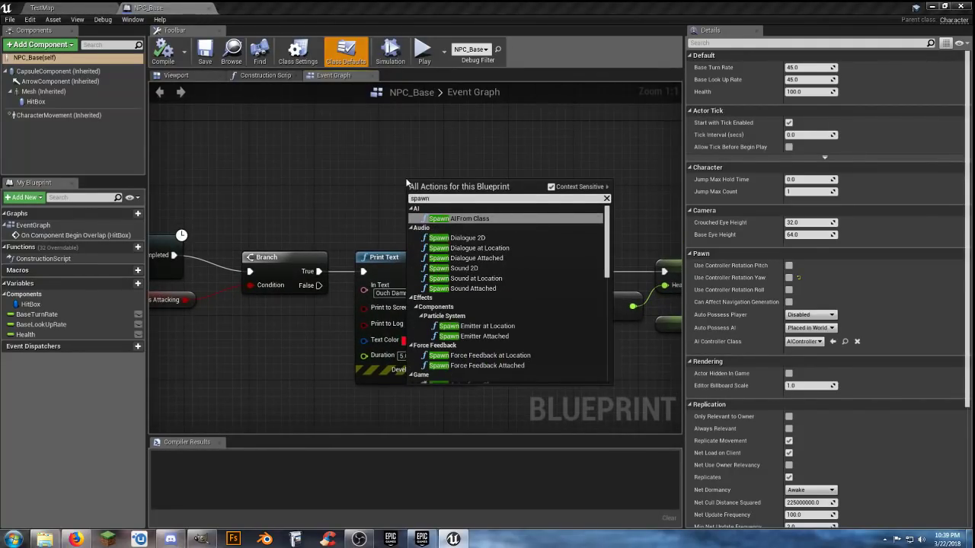
{"action": "type", "text": "e"}
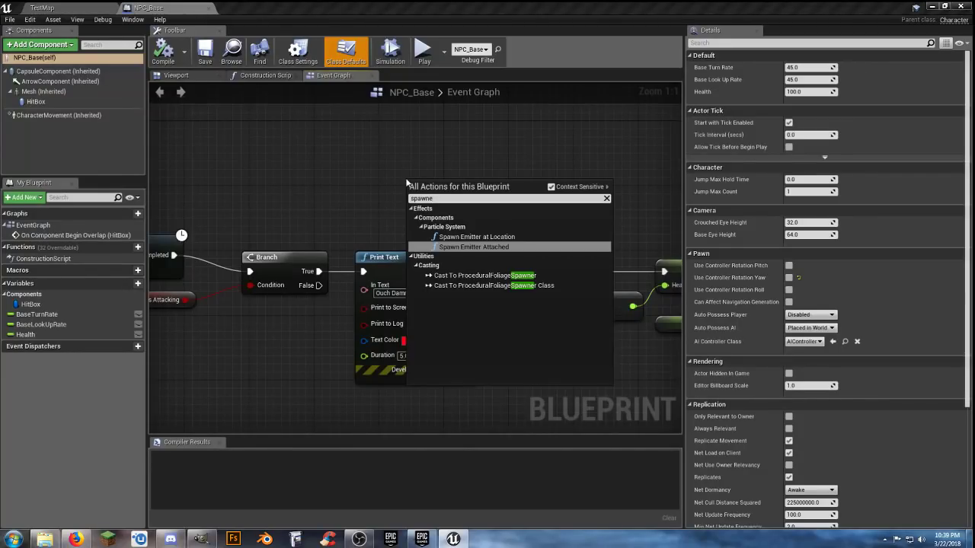
{"action": "left_click", "coordinate": [477, 241]}
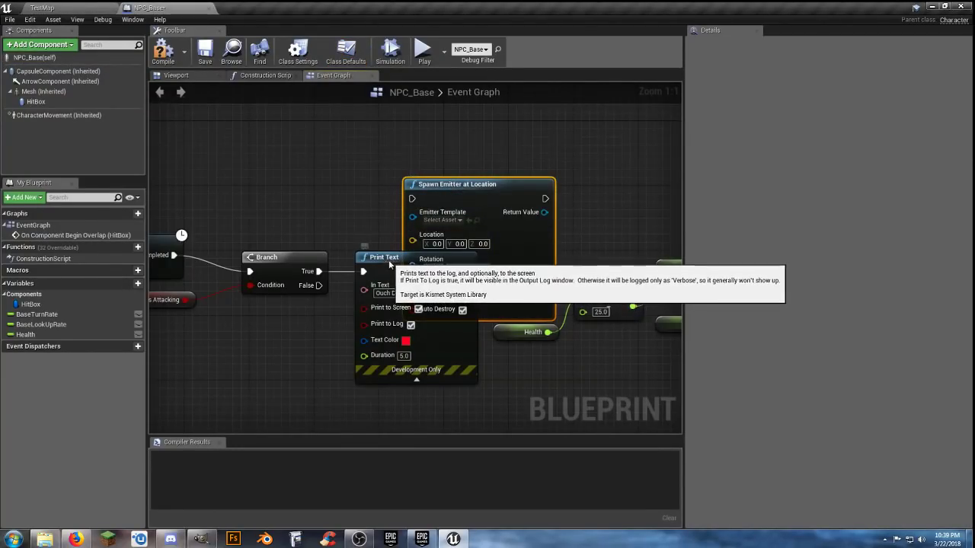
Step: Replace the Print Text node with Spawn Emitter at Location, wired from Branch's True output to the SET Health node
{"action": "left_click_drag", "start_coordinate": [389, 264], "coordinate": [375, 125]}
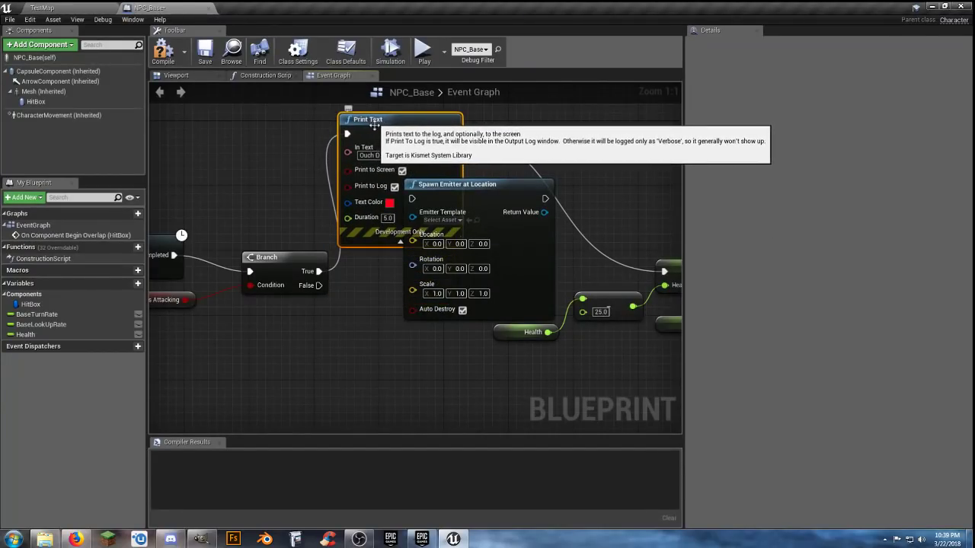
{"action": "key", "text": "Delete"}
{"action": "left_click_drag", "start_coordinate": [443, 188], "coordinate": [386, 261]}
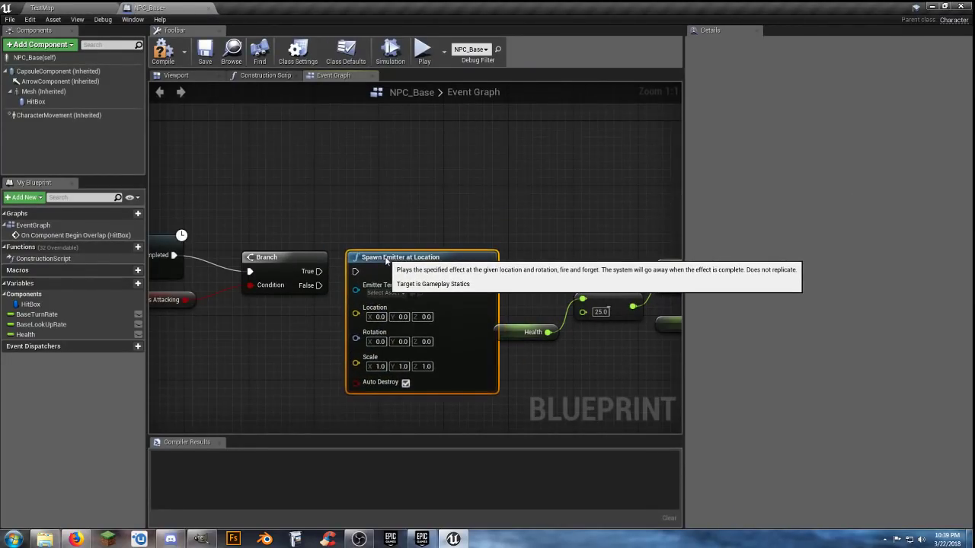
{"action": "left_click_drag", "start_coordinate": [318, 271], "coordinate": [355, 272]}
{"action": "left_click_drag", "start_coordinate": [488, 271], "coordinate": [670, 277]}
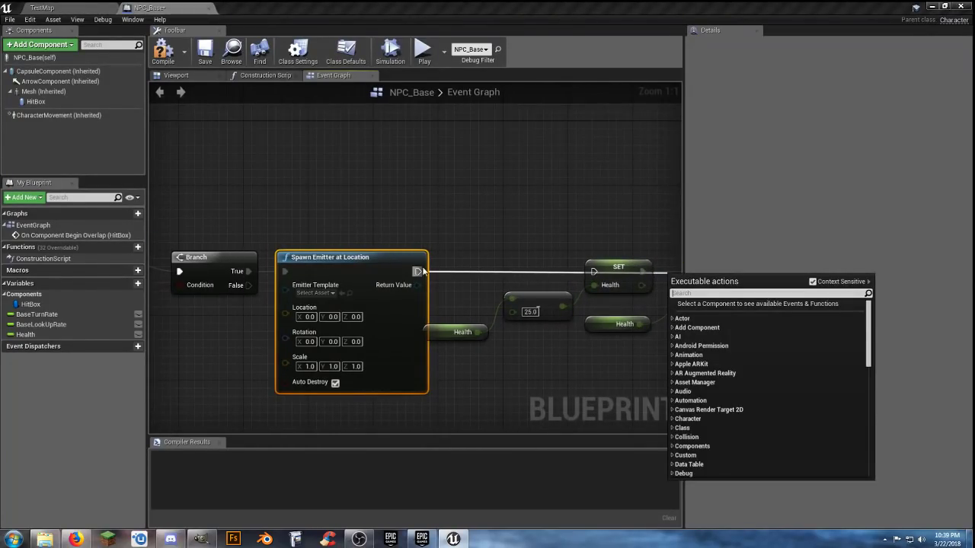
{"action": "left_click_drag", "start_coordinate": [418, 271], "coordinate": [594, 272]}
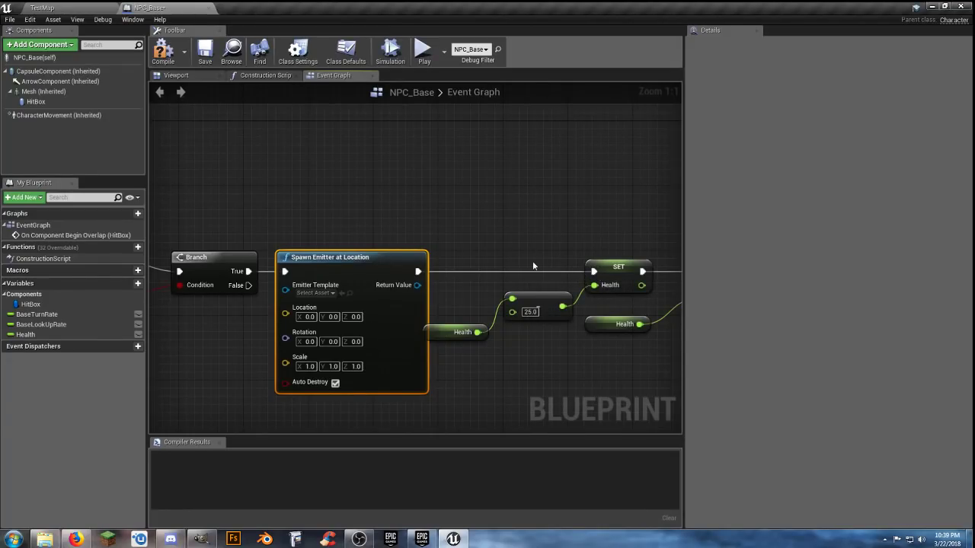
Step: Shift the Branch and Spawn Emitter at Location nodes to make room before the Health subtraction
{"action": "right_click_drag", "start_coordinate": [434, 229], "coordinate": [523, 224]}
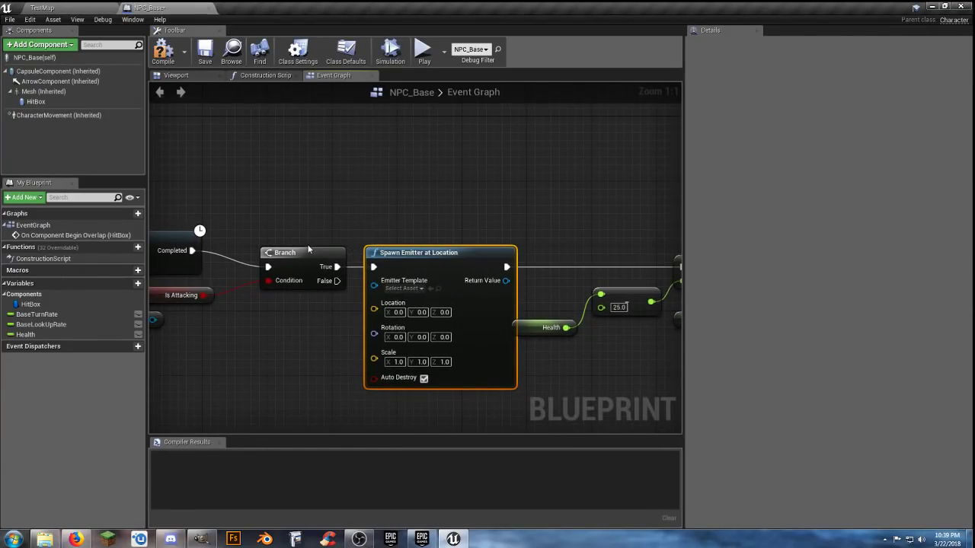
{"action": "left_click_drag", "start_coordinate": [309, 249], "coordinate": [291, 250]}
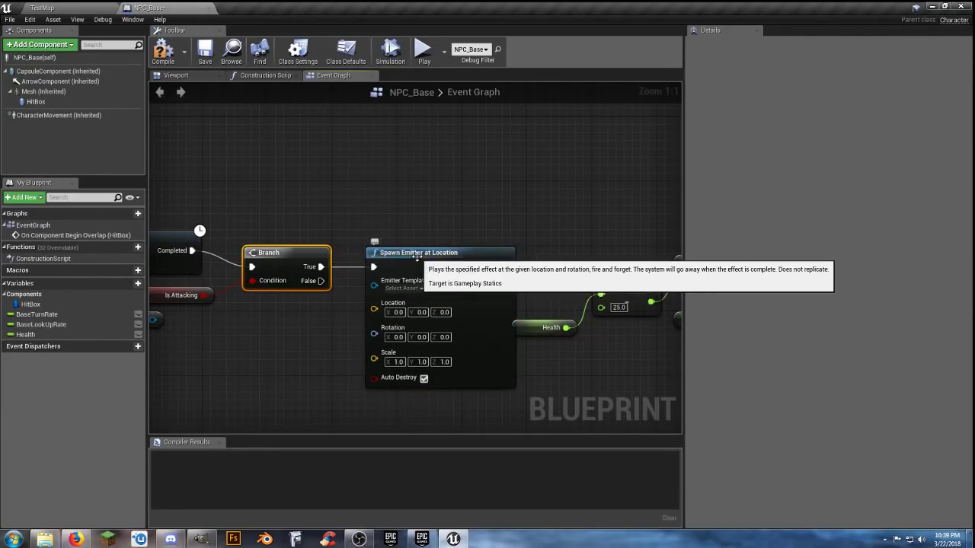
{"action": "left_click_drag", "start_coordinate": [418, 257], "coordinate": [392, 257]}
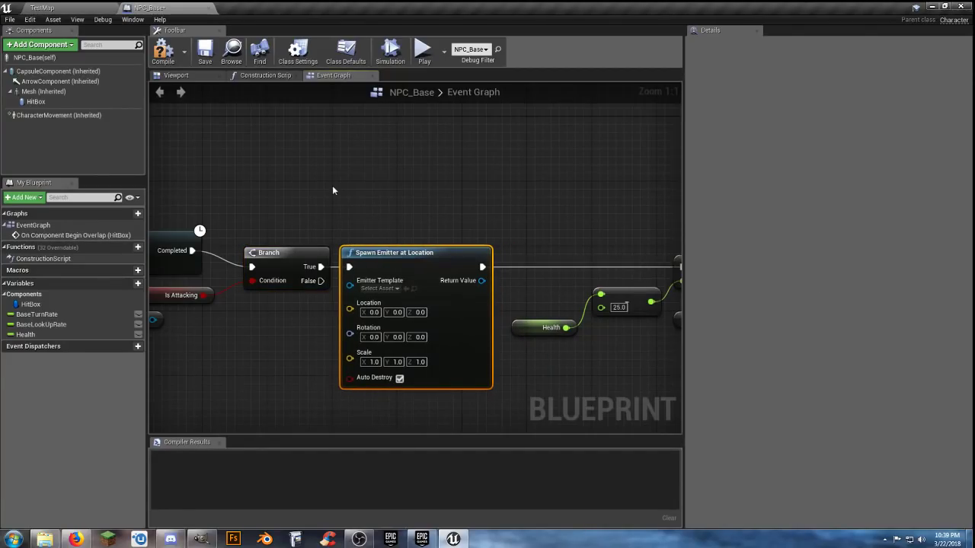
Step: Assign P_Mudang_Primary_Impact from ParagonShinbi/FX/Particles/Abilities/Primary/FX as the Spawn Emitter node's Emitter Template
{"action": "left_click", "coordinate": [81, 8]}
{"action": "scroll", "coordinate": [49, 499], "scroll_direction": "down", "scroll_amount": 4}
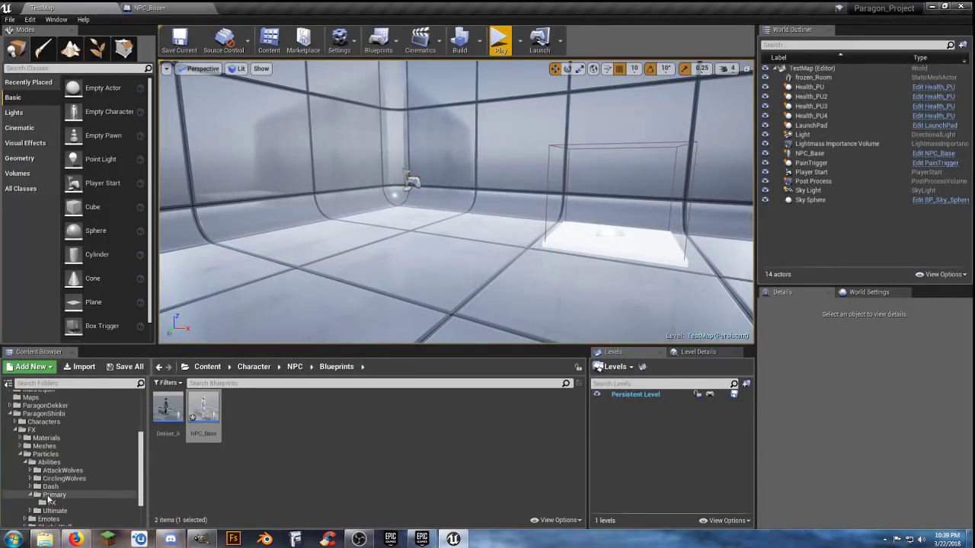
{"action": "left_click", "coordinate": [51, 488]}
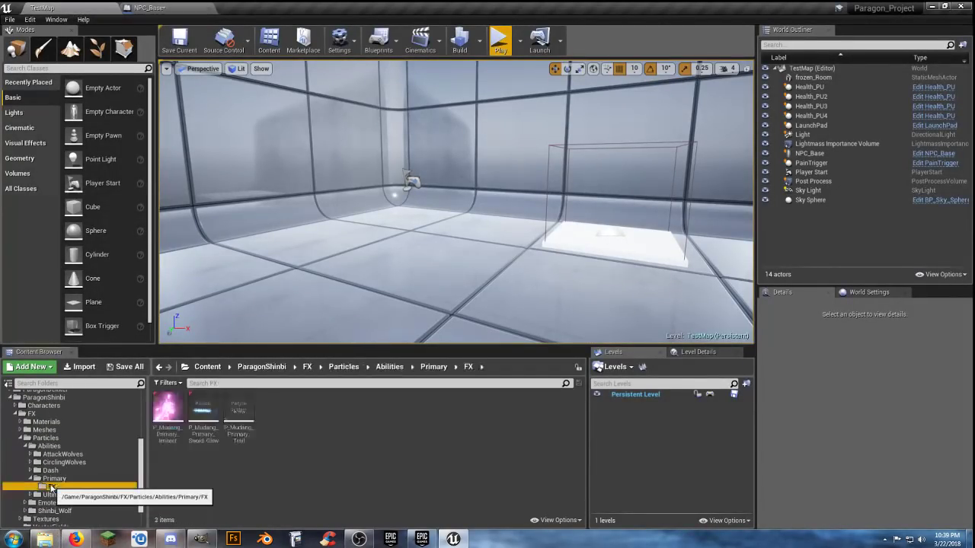
{"action": "left_click", "coordinate": [165, 439]}
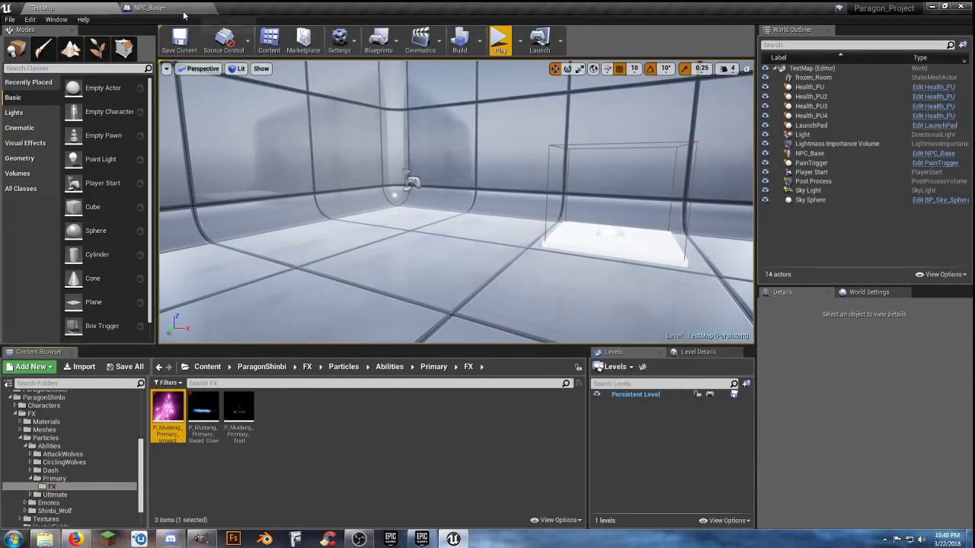
{"action": "left_click", "coordinate": [147, 8]}
{"action": "left_click", "coordinate": [406, 288]}
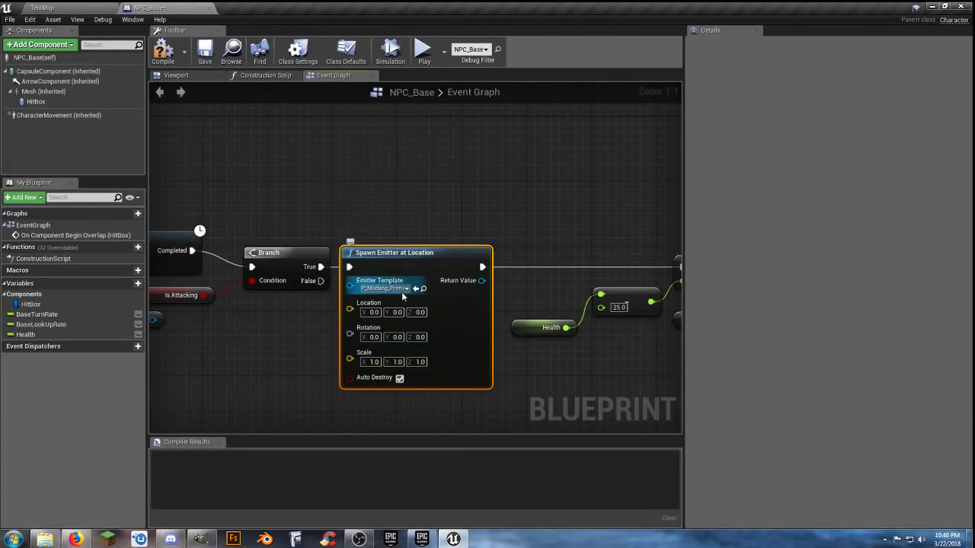
Step: Place a reference to the inherited Mesh component in the graph below the Sword Collision Box node
{"action": "right_click_drag", "start_coordinate": [263, 350], "coordinate": [445, 310]}
{"action": "left_click", "coordinate": [374, 341]}
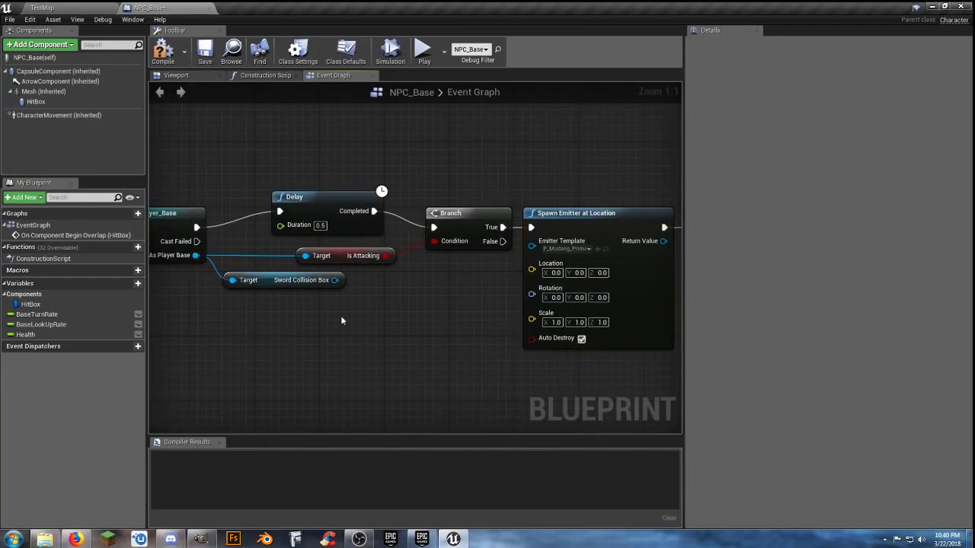
{"action": "scroll", "coordinate": [333, 310], "scroll_direction": "down", "scroll_amount": 1}
{"action": "mouse_move", "coordinate": [300, 329]}
{"action": "right_mouse_down"}
{"action": "mouse_move", "coordinate": [559, 328]}
{"action": "mouse_move", "coordinate": [293, 256]}
{"action": "right_mouse_up"}
{"action": "scroll", "coordinate": [549, 328], "scroll_direction": "down", "scroll_amount": 3}
{"action": "right_click_drag", "start_coordinate": [485, 320], "coordinate": [551, 352]}
{"action": "right_click_drag", "start_coordinate": [341, 353], "coordinate": [391, 366]}
{"action": "scroll", "coordinate": [424, 333], "scroll_direction": "up", "scroll_amount": 4}
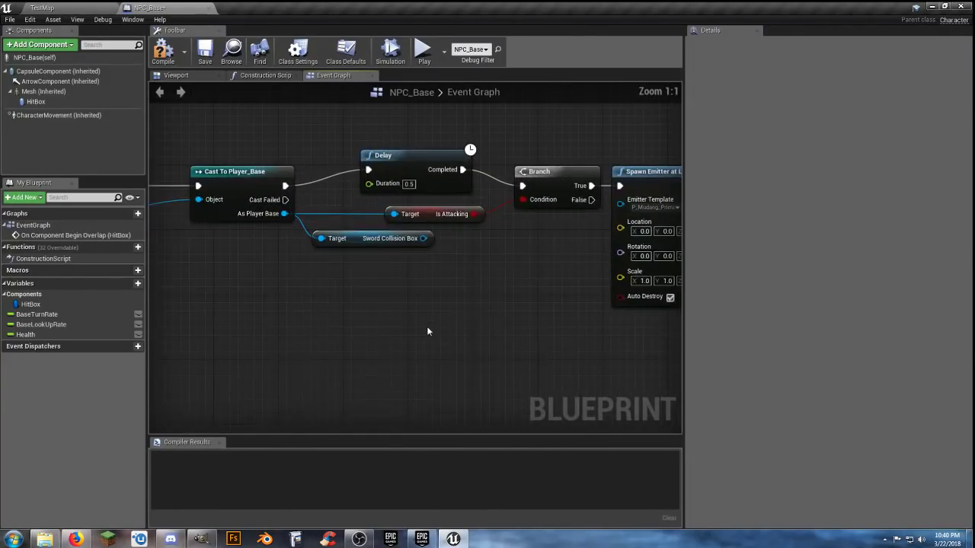
{"action": "right_click_drag", "start_coordinate": [452, 328], "coordinate": [347, 317]}
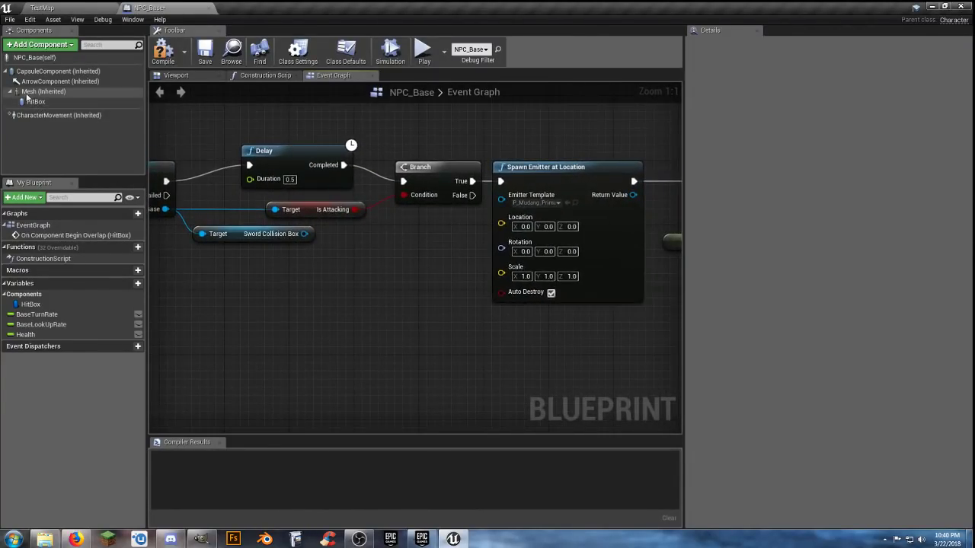
{"action": "left_click_drag", "start_coordinate": [44, 92], "coordinate": [306, 296]}
Step: Add a GetWorldLocation node that takes the Mesh reference as its target
{"action": "type", "text": "ge"}
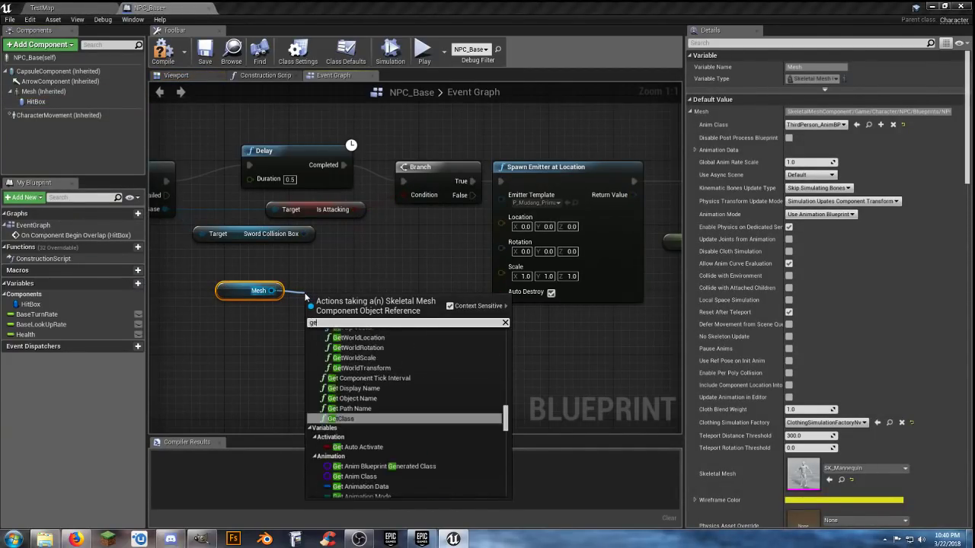
{"action": "type", "text": "tloca"}
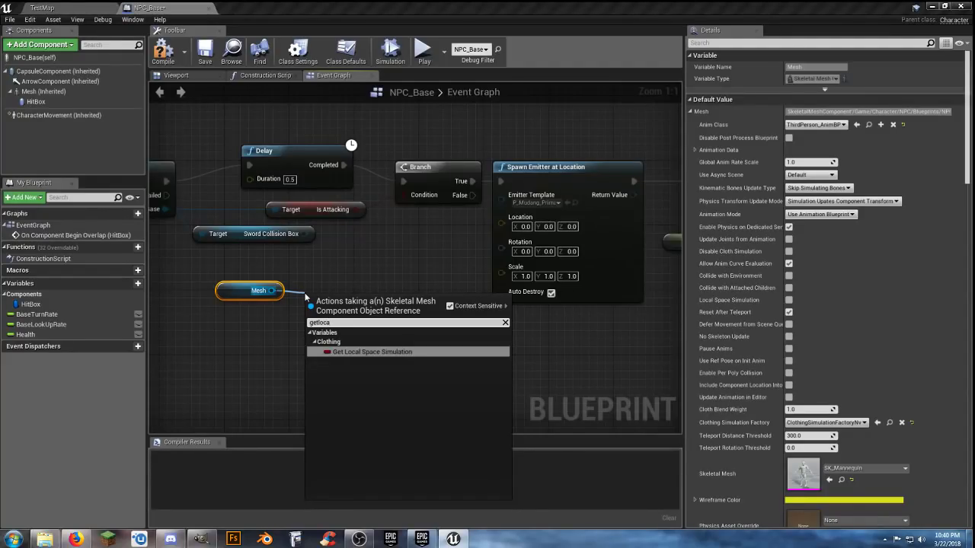
{"action": "key", "text": "BackSpace"}
{"action": "key", "text": "BackSpace"}
{"action": "key", "text": "BackSpace"}
{"action": "key", "text": "BackSpace"}
{"action": "key", "text": "BackSpace"}
{"action": "key", "text": "BackSpace"}
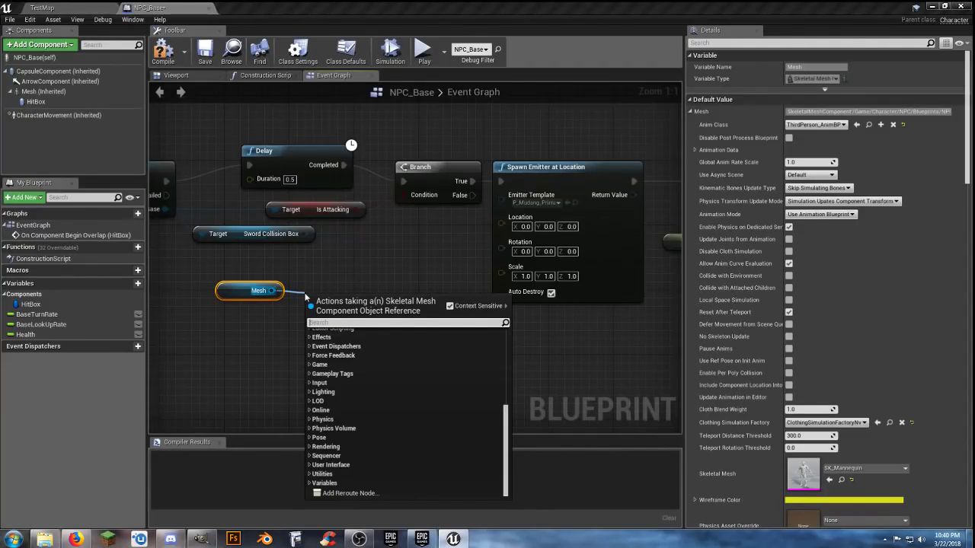
{"action": "type", "text": "location"}
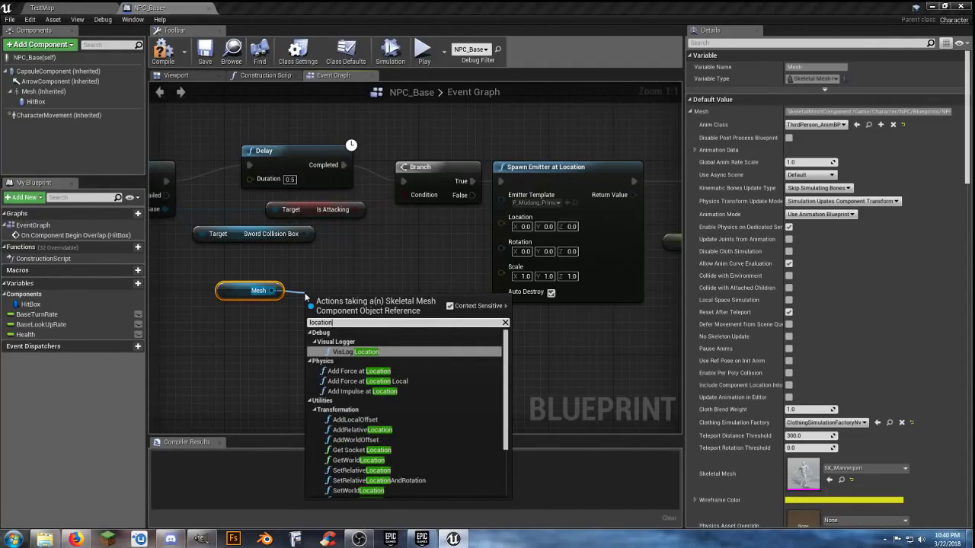
{"action": "scroll", "coordinate": [399, 446], "scroll_direction": "down", "scroll_amount": 3}
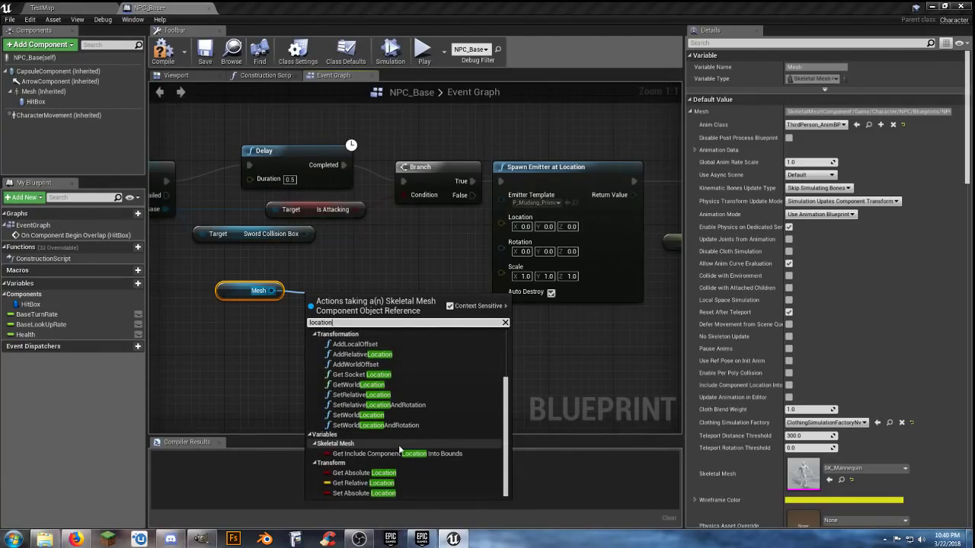
{"action": "scroll", "coordinate": [398, 445], "scroll_direction": "up", "scroll_amount": 1}
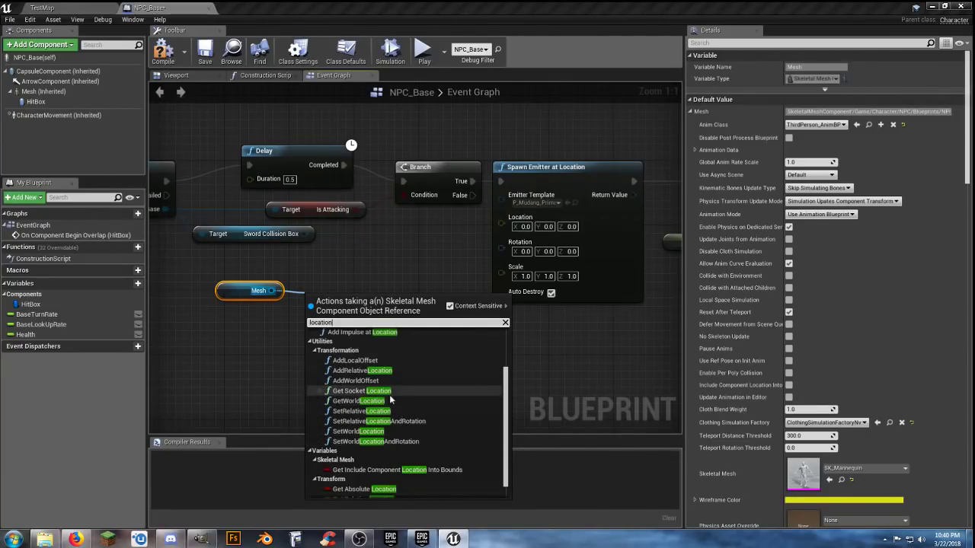
{"action": "left_click", "coordinate": [378, 400]}
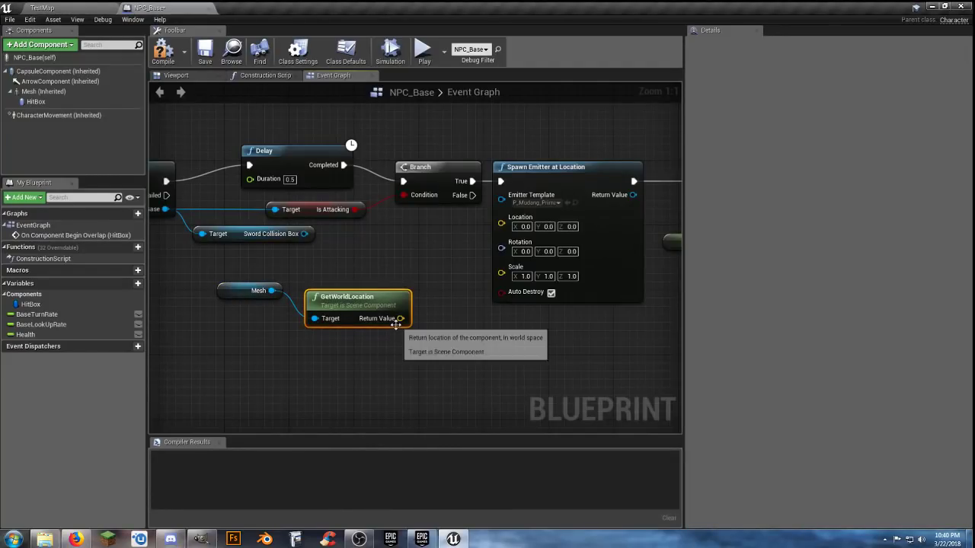
Step: Feed the Mesh's world location into the Spawn Emitter's Location and tuck both source nodes beneath the Branch logic
{"action": "left_click_drag", "start_coordinate": [399, 319], "coordinate": [505, 224]}
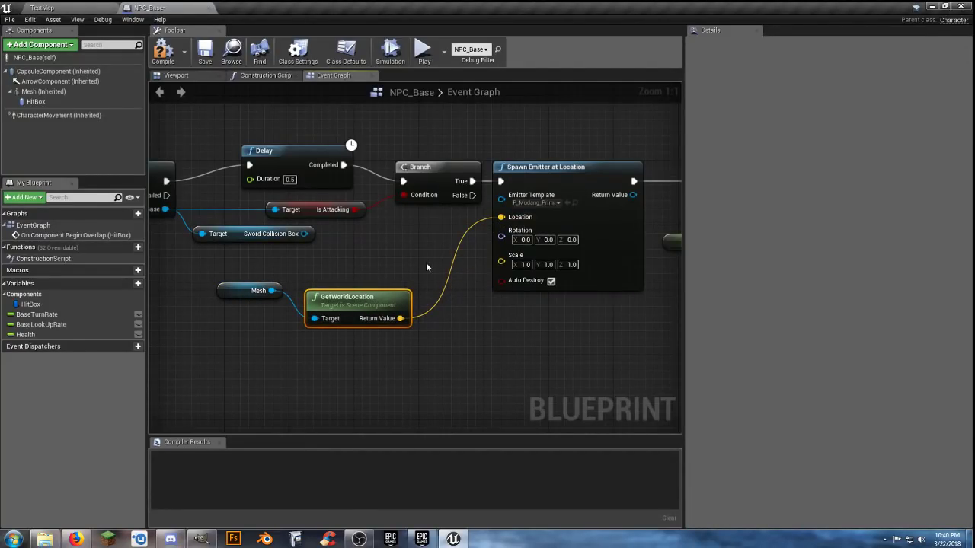
{"action": "left_click_drag", "start_coordinate": [362, 302], "coordinate": [434, 225]}
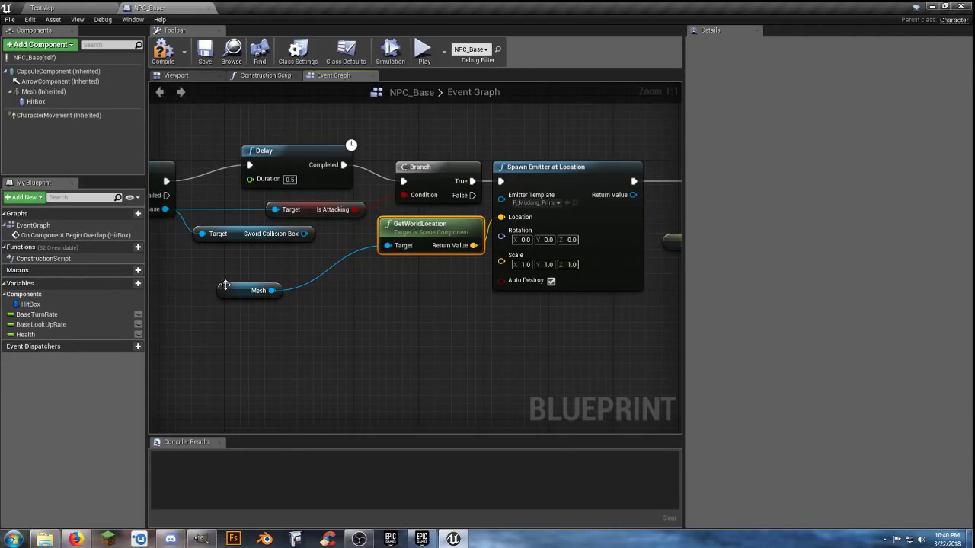
{"action": "left_click_drag", "start_coordinate": [230, 290], "coordinate": [260, 257]}
{"action": "left_click", "coordinate": [349, 305]}
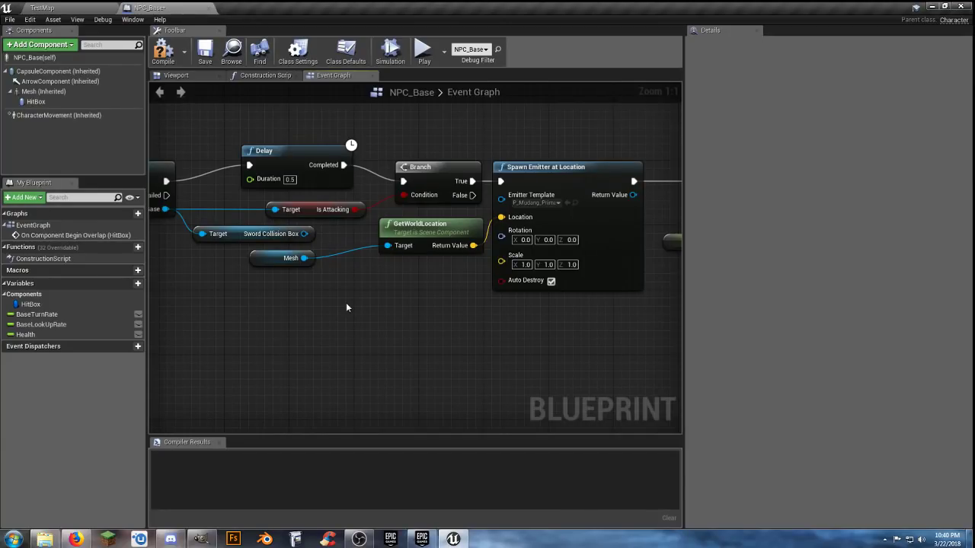
Step: Compile and save the NPC_Base blueprint
{"action": "right_click_drag", "start_coordinate": [450, 334], "coordinate": [360, 345]}
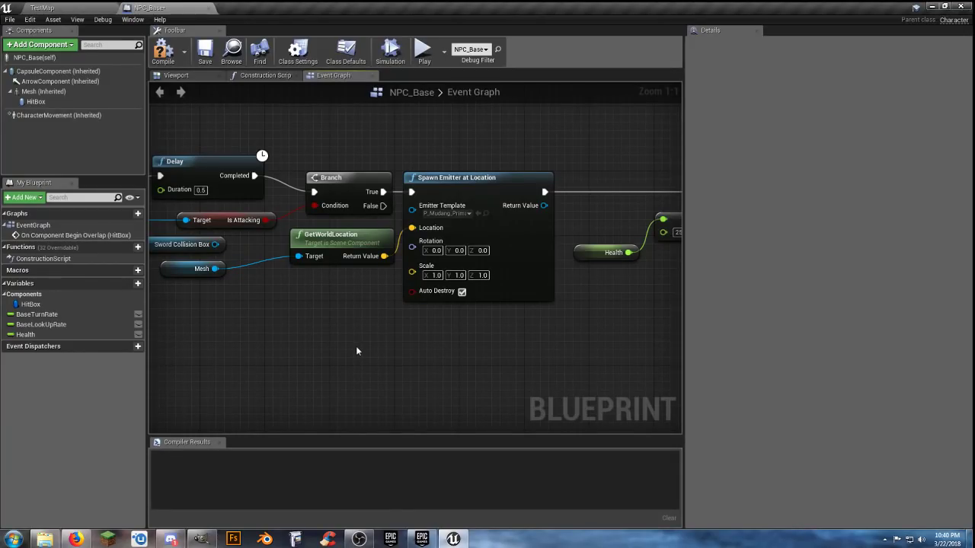
{"action": "right_click_drag", "start_coordinate": [333, 350], "coordinate": [376, 355]}
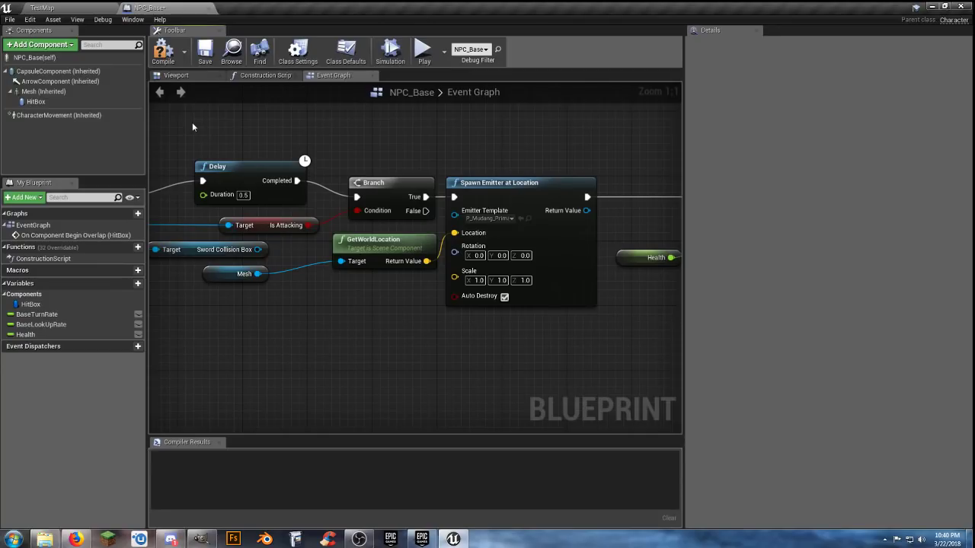
{"action": "left_click", "coordinate": [163, 48]}
{"action": "left_click", "coordinate": [204, 55]}
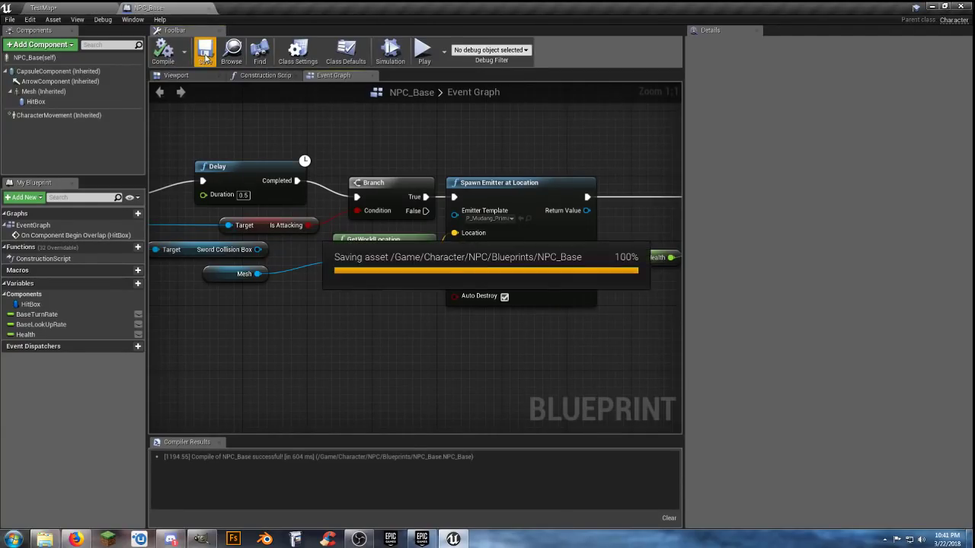
Step: Play-test TestMap by running up to the NPC and attacking it until it falls, and end the play session
{"action": "left_click", "coordinate": [79, 10]}
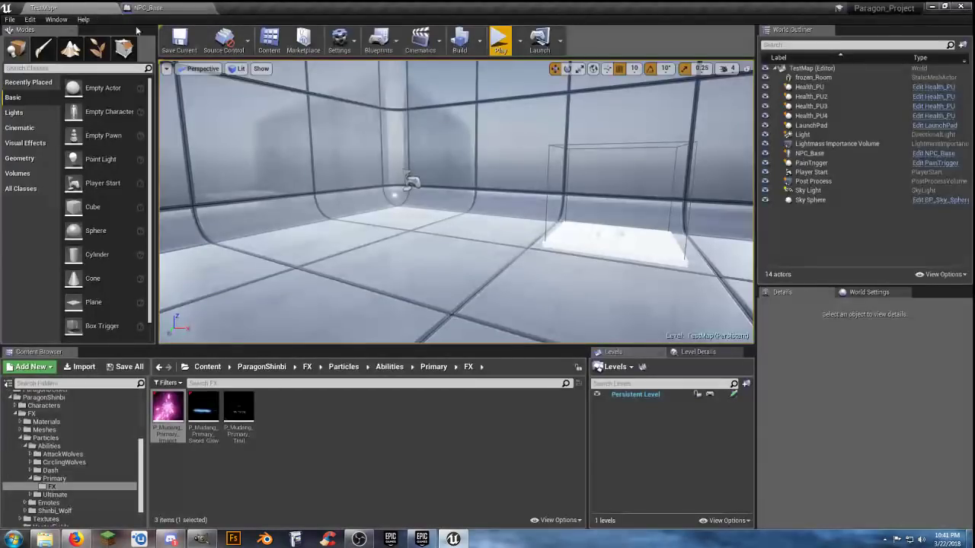
{"action": "left_click", "coordinate": [500, 39]}
{"action": "key", "text": "space"}
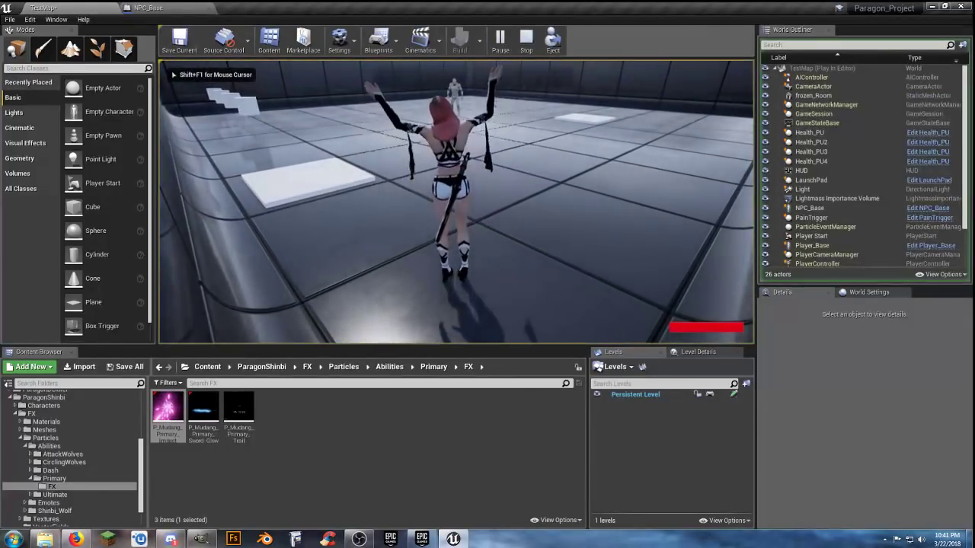
{"action": "key", "text": "w"}
{"action": "left_click", "coordinate": [456, 202]}
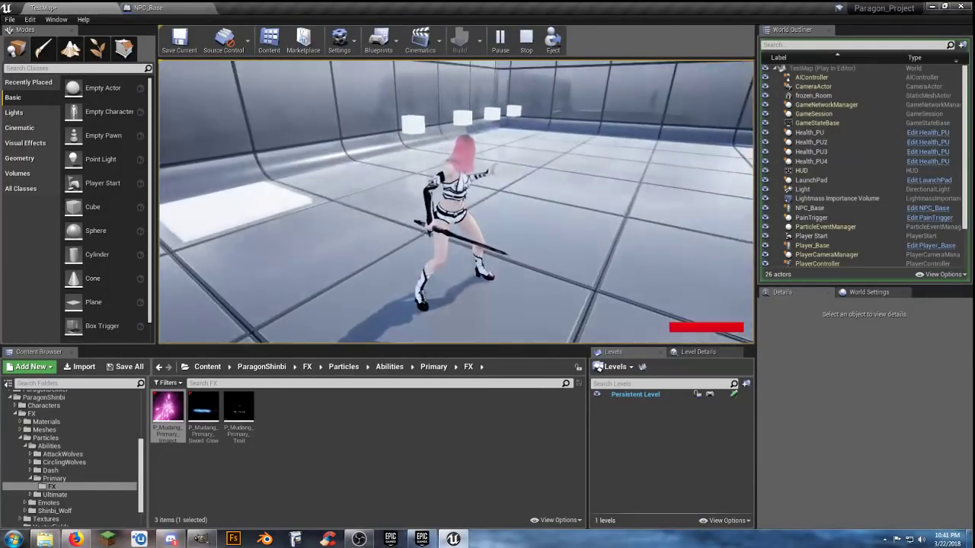
{"action": "key", "text": "w"}
{"action": "left_click", "coordinate": [456, 202]}
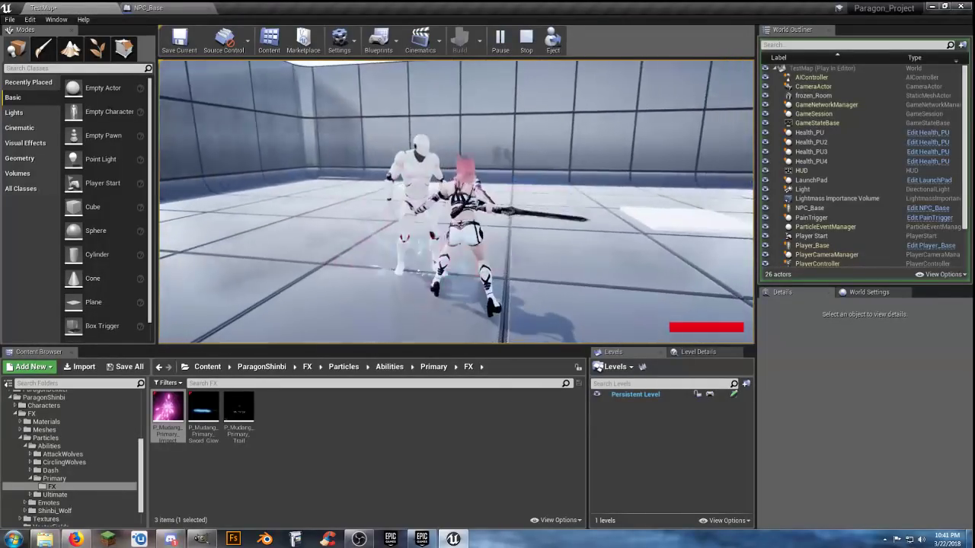
{"action": "left_click", "coordinate": [457, 202]}
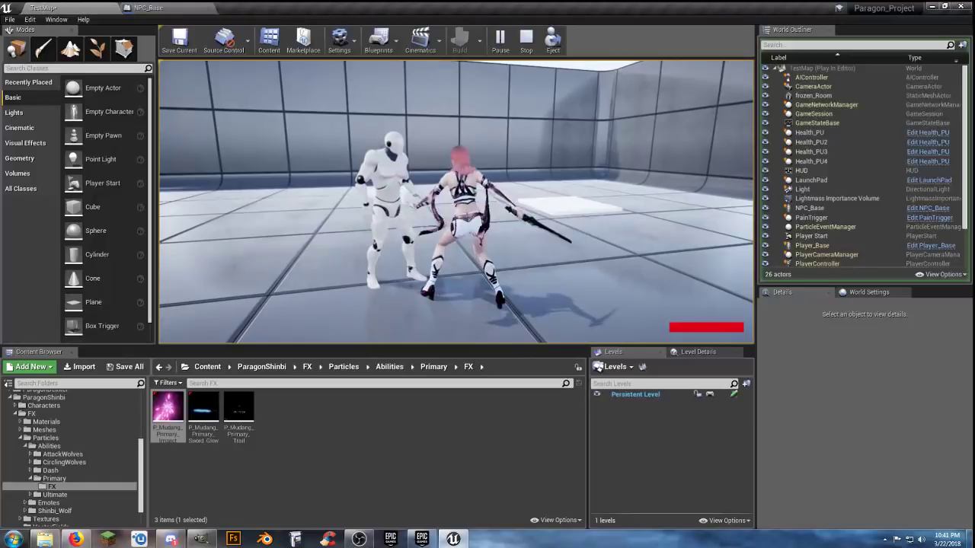
{"action": "left_click", "coordinate": [457, 202]}
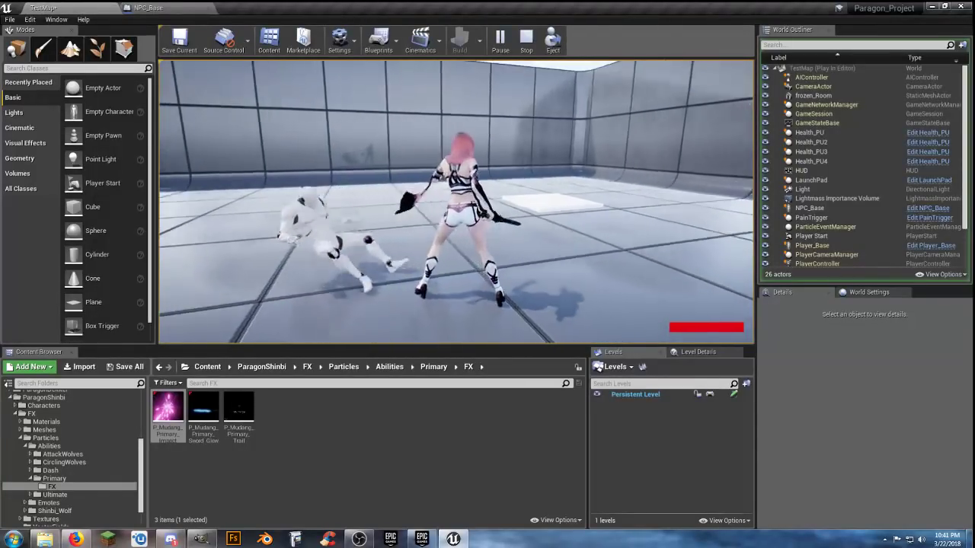
{"action": "key", "text": "Escape"}
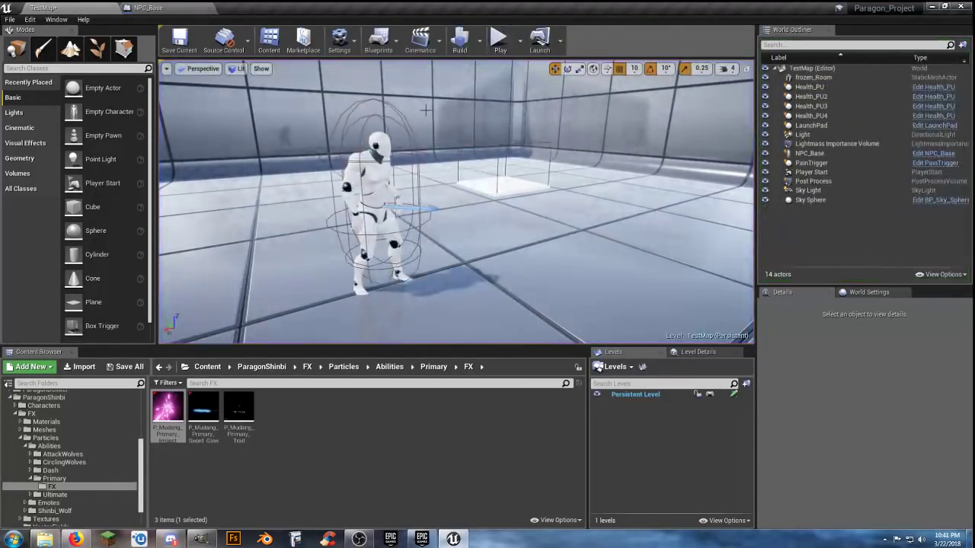
Step: Rearrange the Mesh and GetWorldLocation nodes in NPC_Base's Event Graph so they sit side by side beneath the Sword Collision Box node
{"action": "left_click", "coordinate": [150, 7]}
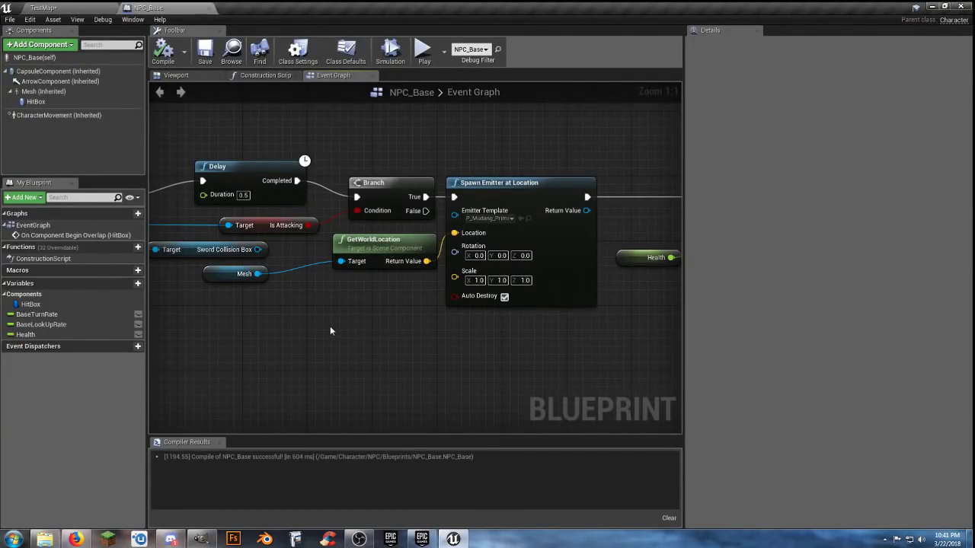
{"action": "right_click_drag", "start_coordinate": [294, 309], "coordinate": [382, 304]}
{"action": "left_click_drag", "start_coordinate": [368, 277], "coordinate": [309, 277]}
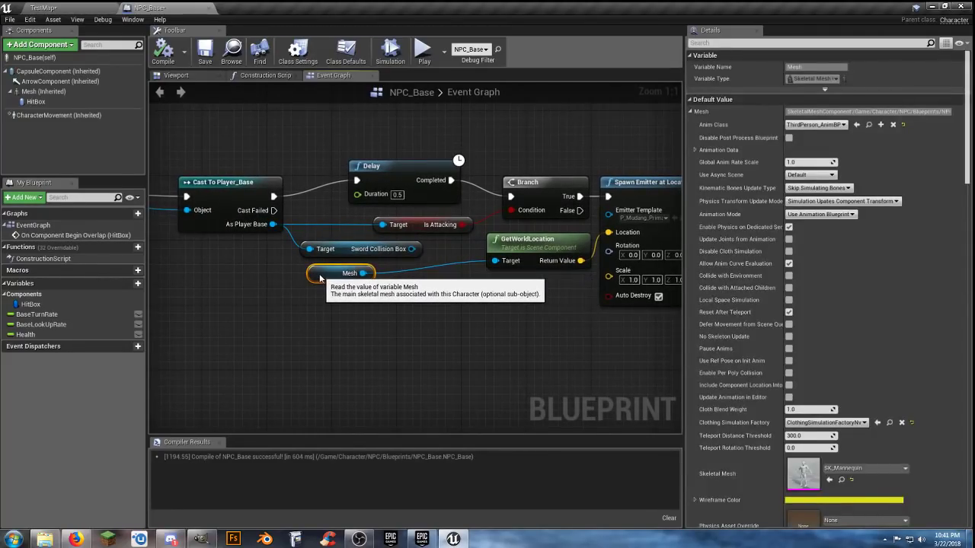
{"action": "right_click_drag", "start_coordinate": [427, 318], "coordinate": [313, 316]}
{"action": "left_click_drag", "start_coordinate": [431, 238], "coordinate": [333, 276]}
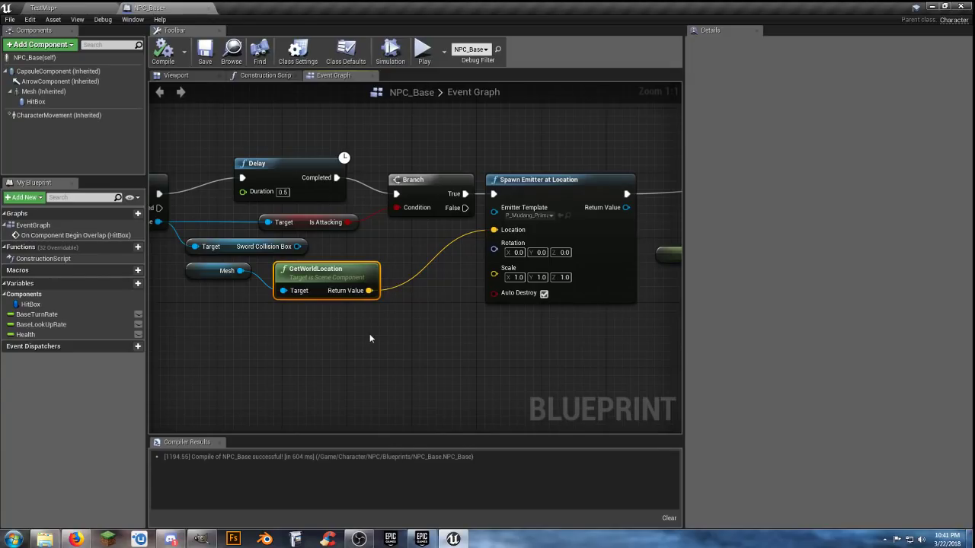
{"action": "right_click_drag", "start_coordinate": [379, 331], "coordinate": [459, 332]}
{"action": "left_click_drag", "start_coordinate": [477, 335], "coordinate": [285, 275]}
{"action": "left_click_drag", "start_coordinate": [386, 271], "coordinate": [323, 278]}
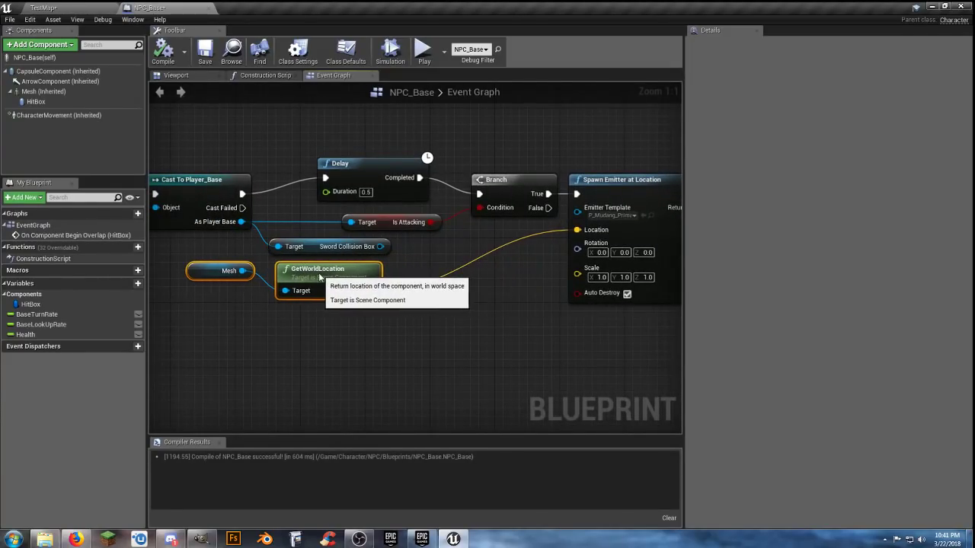
{"action": "left_click", "coordinate": [368, 324]}
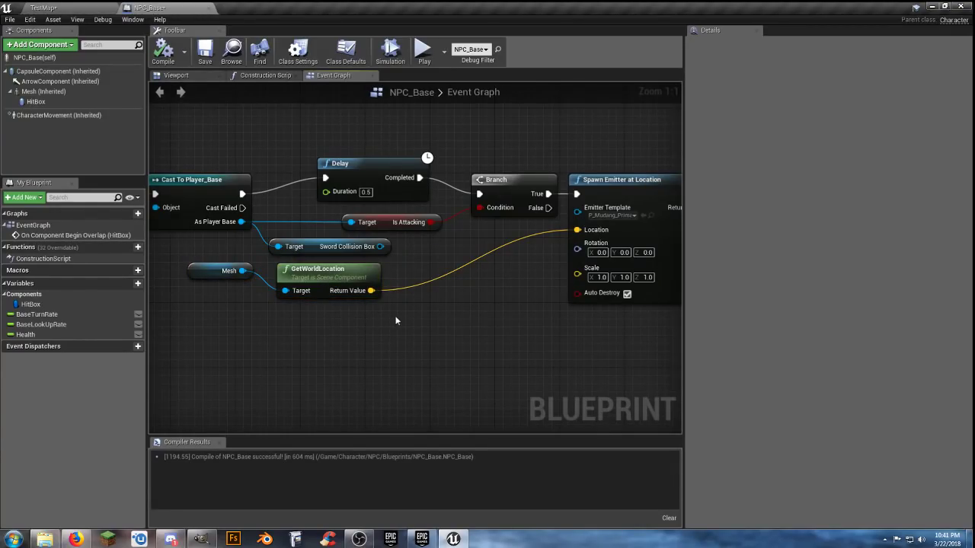
Step: Replace the direct Location link with a vector + vector node between GetWorldLocation's Return Value and Spawn Emitter at Location
{"action": "right_click_drag", "start_coordinate": [396, 322], "coordinate": [351, 319]}
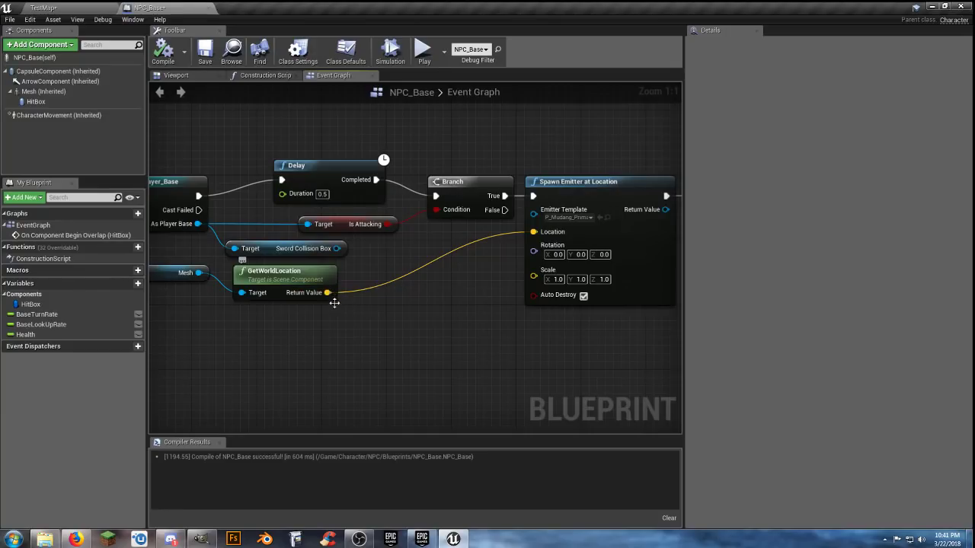
{"action": "left_click", "coordinate": [392, 286], "text": "ctrl"}
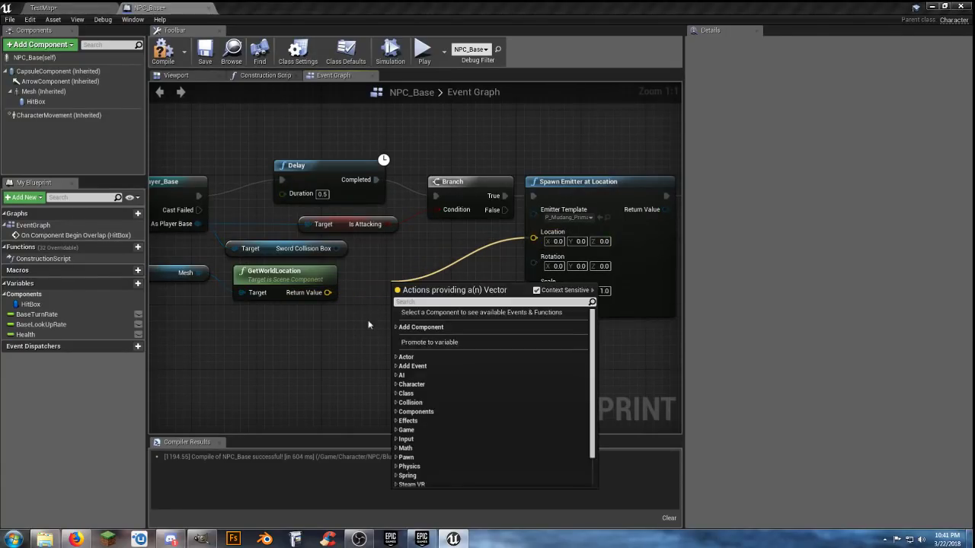
{"action": "left_click", "coordinate": [358, 340]}
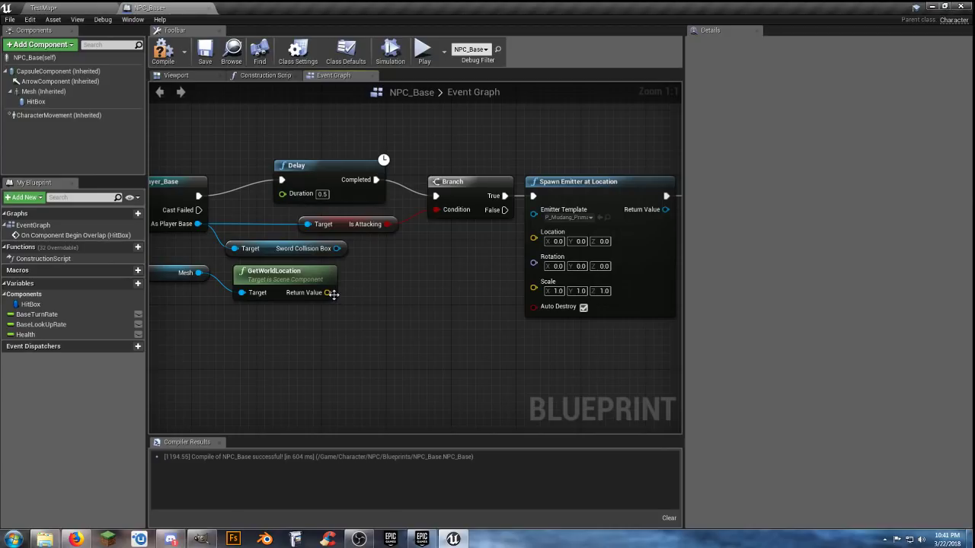
{"action": "left_click_drag", "start_coordinate": [330, 294], "coordinate": [371, 305]}
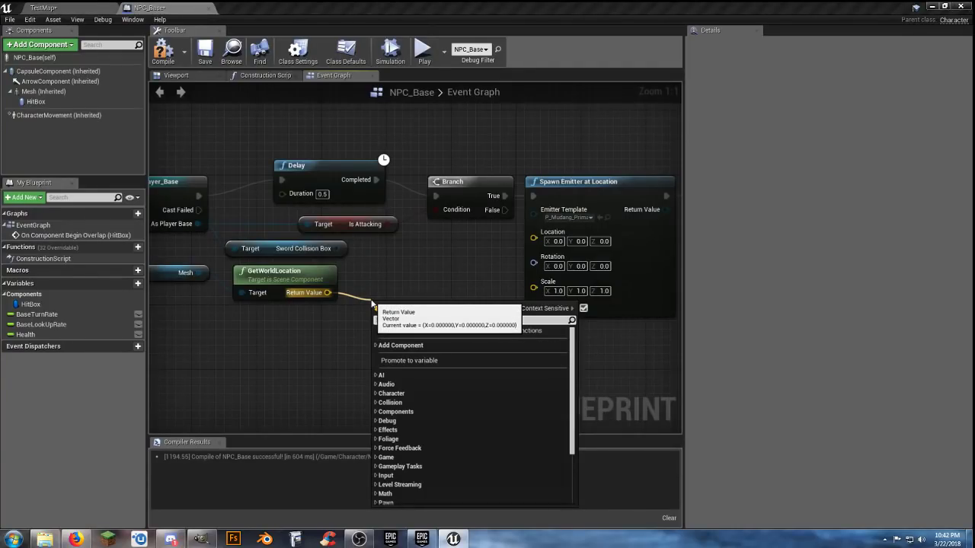
{"action": "type", "text": "+"}
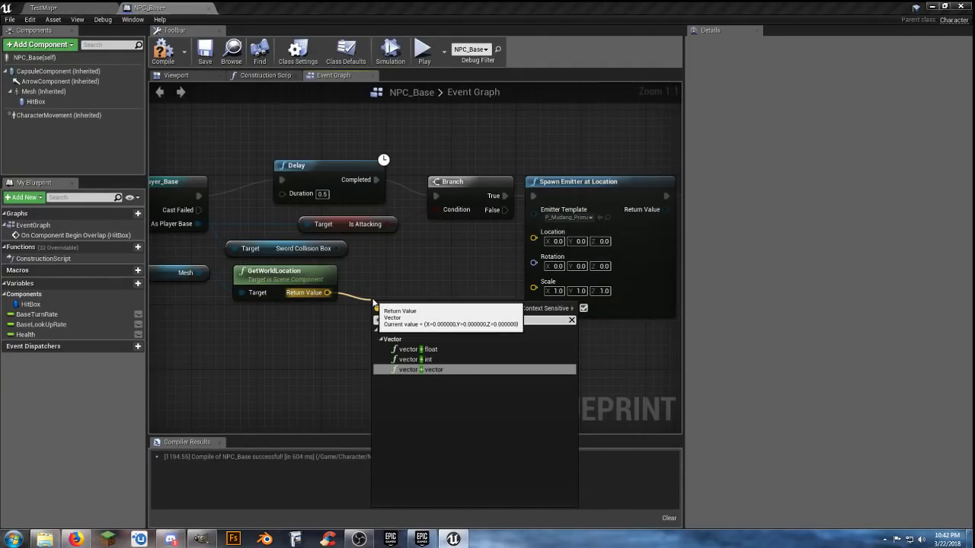
{"action": "left_click", "coordinate": [440, 370]}
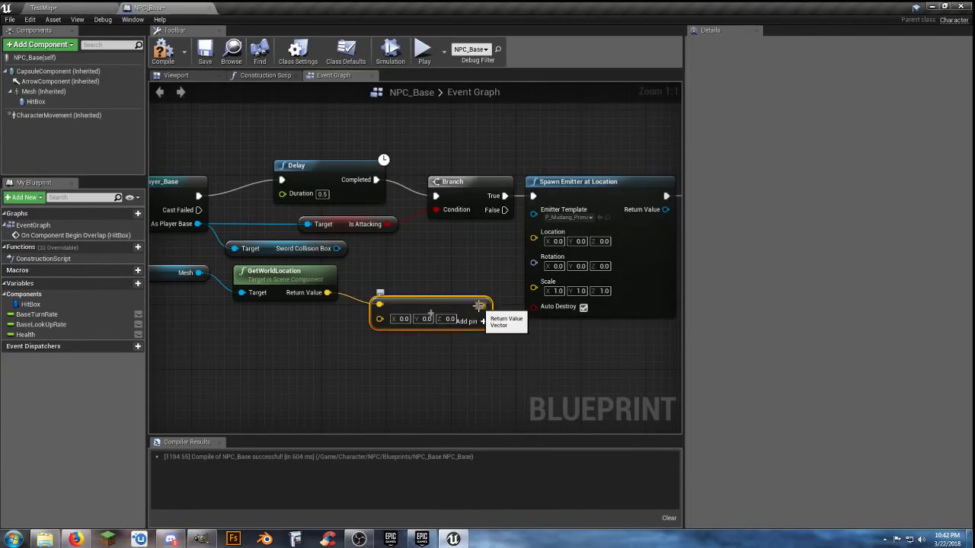
{"action": "left_click_drag", "start_coordinate": [481, 305], "coordinate": [536, 242]}
Step: Set the vector addition's Z offset to 100, and compile and save NPC_Base
{"action": "left_click", "coordinate": [450, 318]}
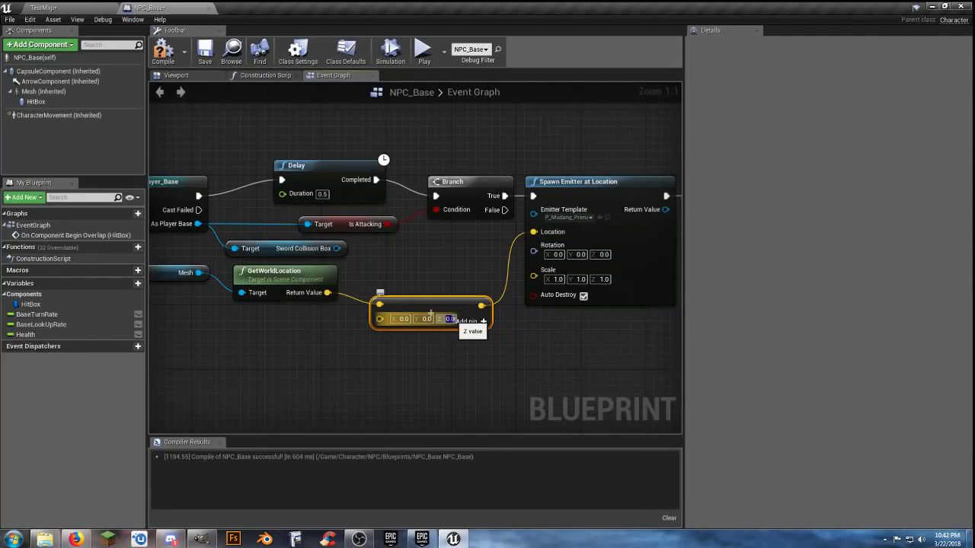
{"action": "type", "text": "5"}
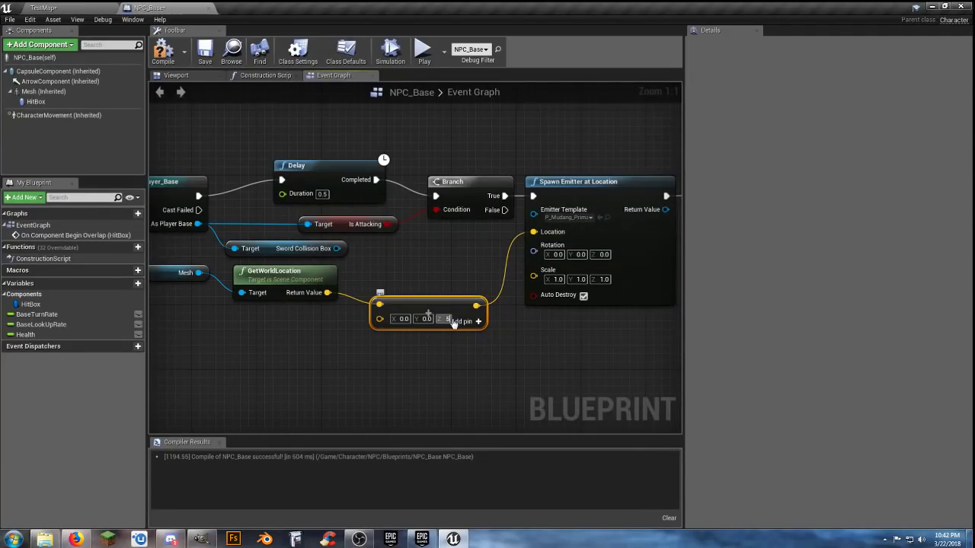
{"action": "key", "text": "BackSpace"}
{"action": "type", "text": "100"}
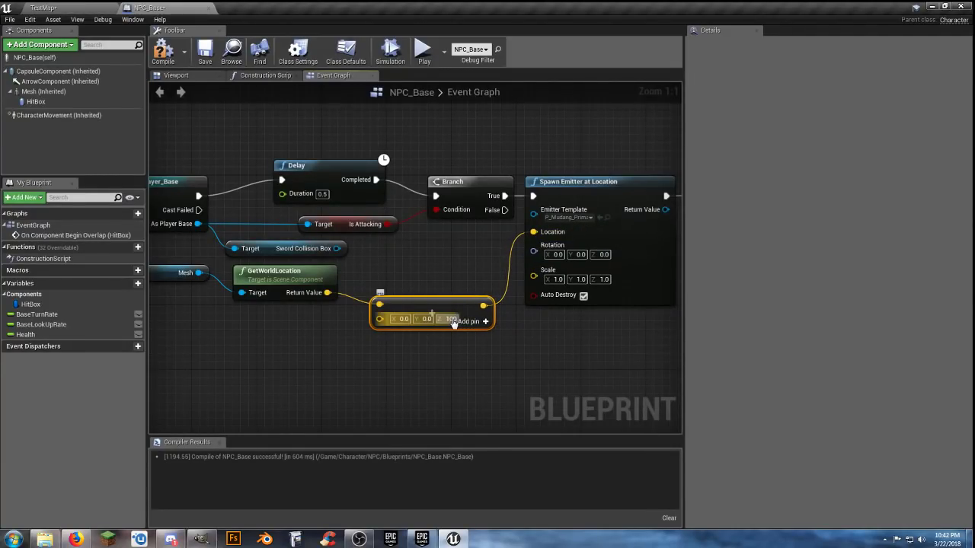
{"action": "left_click", "coordinate": [431, 332]}
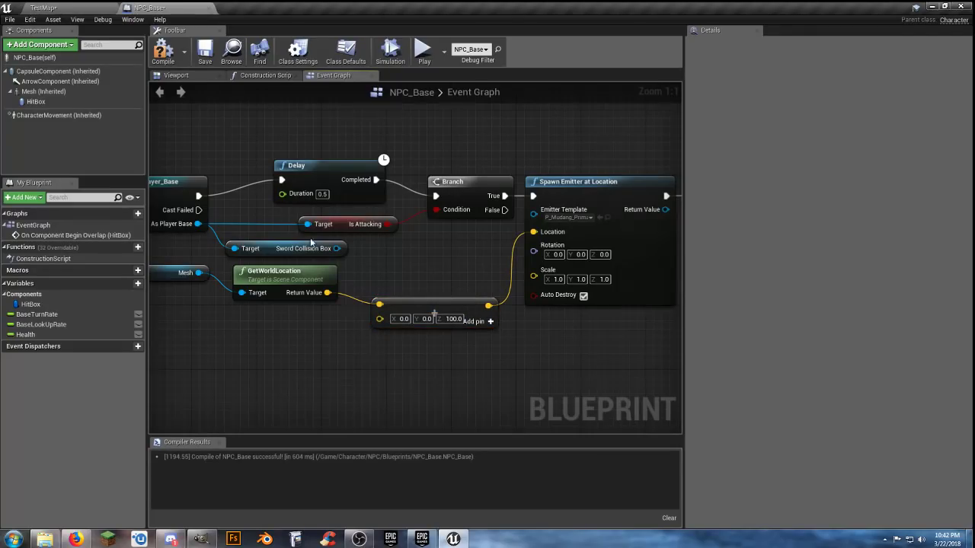
{"action": "left_click", "coordinate": [163, 51]}
{"action": "left_click", "coordinate": [203, 52]}
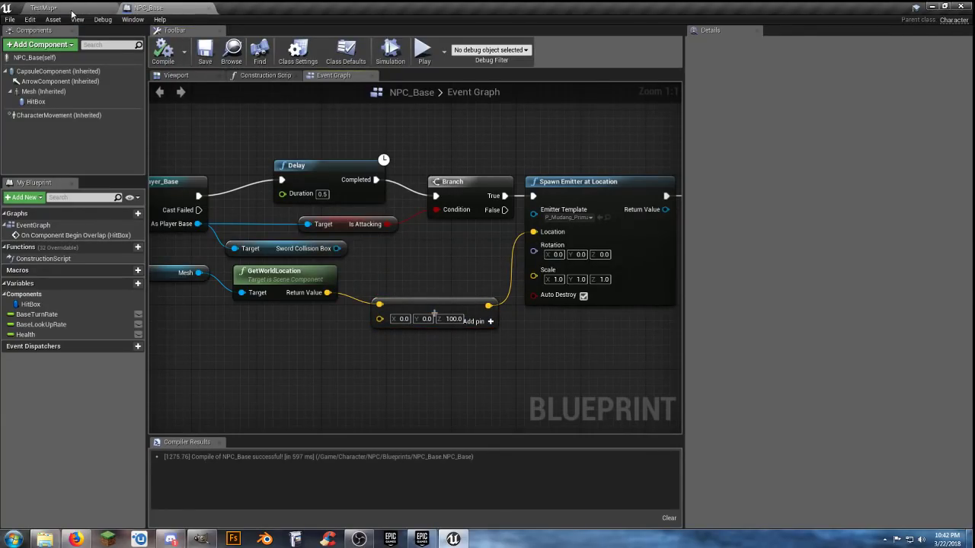
Step: Duplicate the NPC in TestMap twice, spacing the copies apart with the last at X 490, Y 330, and save the level
{"action": "left_click", "coordinate": [73, 8]}
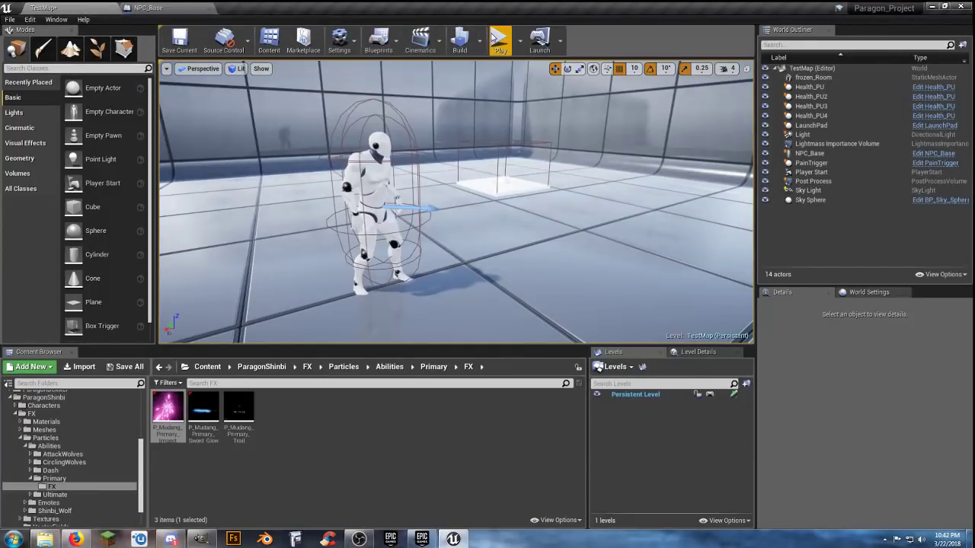
{"action": "right_click_drag", "start_coordinate": [450, 193], "coordinate": [415, 228]}
{"action": "key", "text": "s"}
{"action": "left_click", "coordinate": [487, 251]}
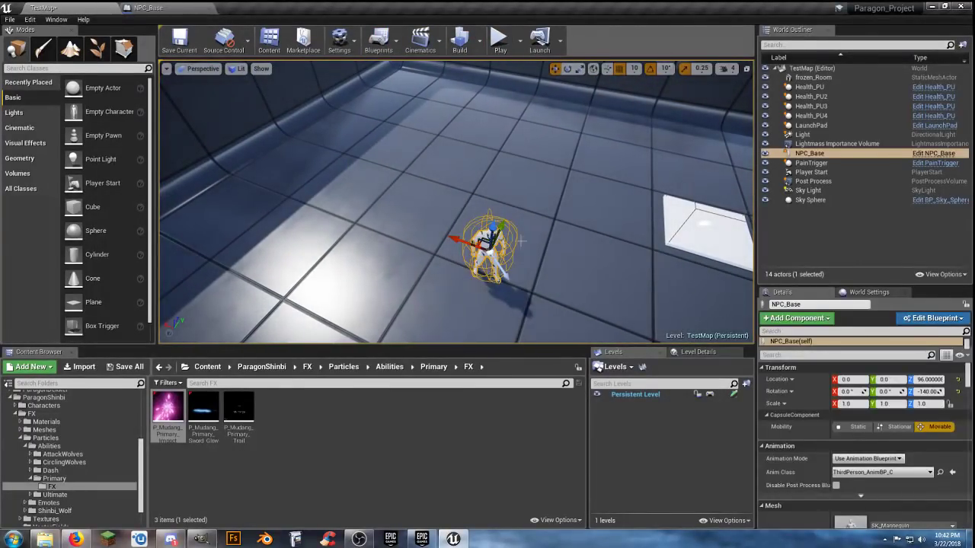
{"action": "right_click_drag", "start_coordinate": [539, 243], "coordinate": [539, 243]}
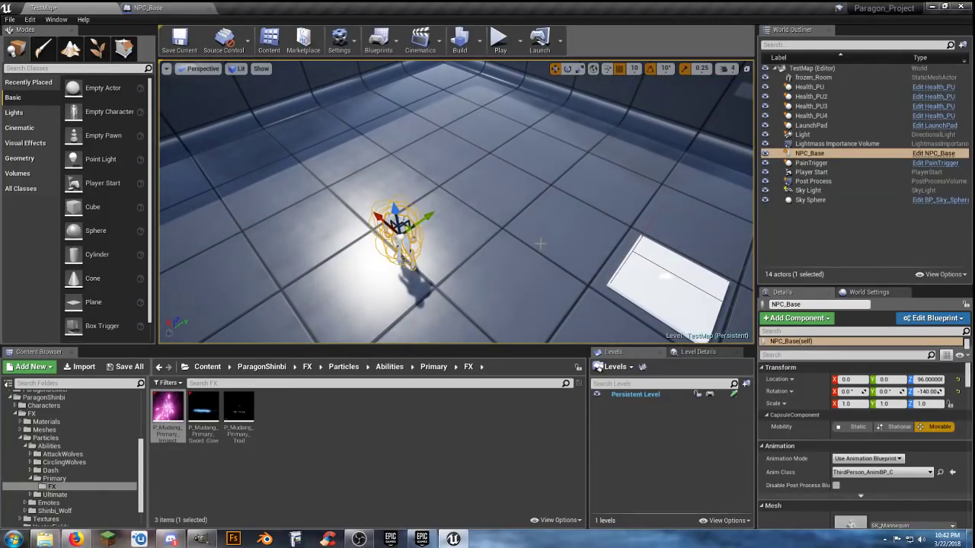
{"action": "key", "text": "ctrl+w"}
{"action": "left_click_drag", "start_coordinate": [429, 216], "coordinate": [366, 99]}
{"action": "key", "text": "ctrl+w"}
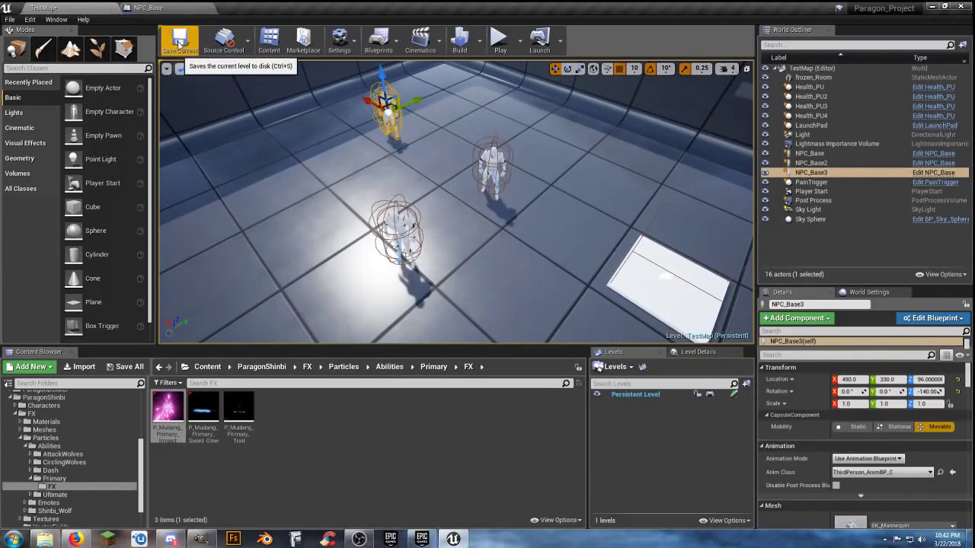
{"action": "left_click", "coordinate": [141, 368]}
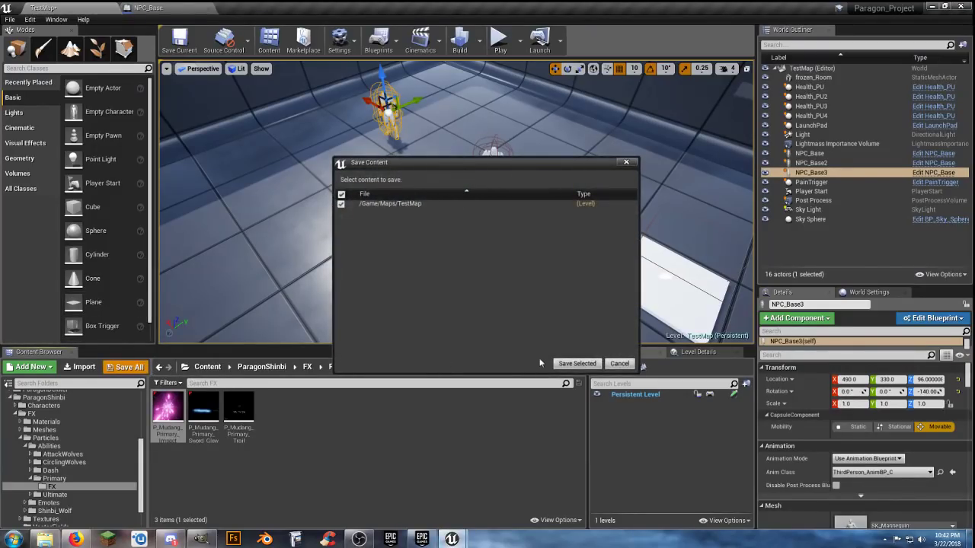
{"action": "left_click", "coordinate": [577, 362]}
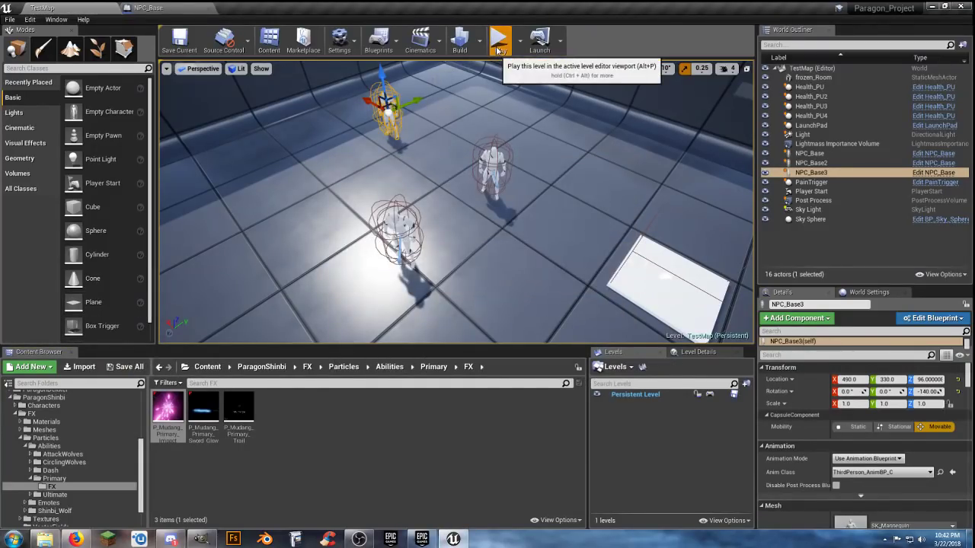
Step: Play-test TestMap by attacking the group of three NPCs to check the raised impact effect
{"action": "left_click", "coordinate": [500, 38]}
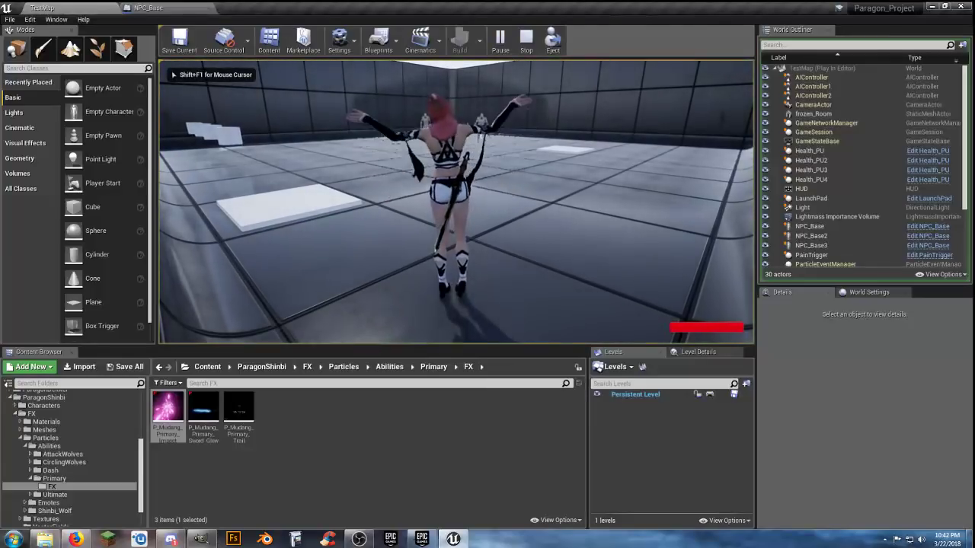
{"action": "key", "text": "w"}
{"action": "left_click", "coordinate": [457, 202]}
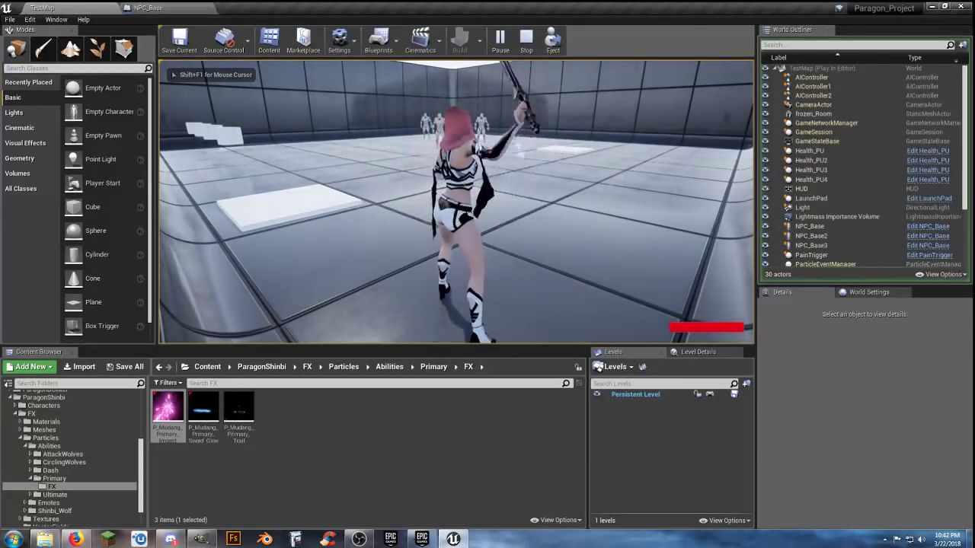
{"action": "key", "text": "w"}
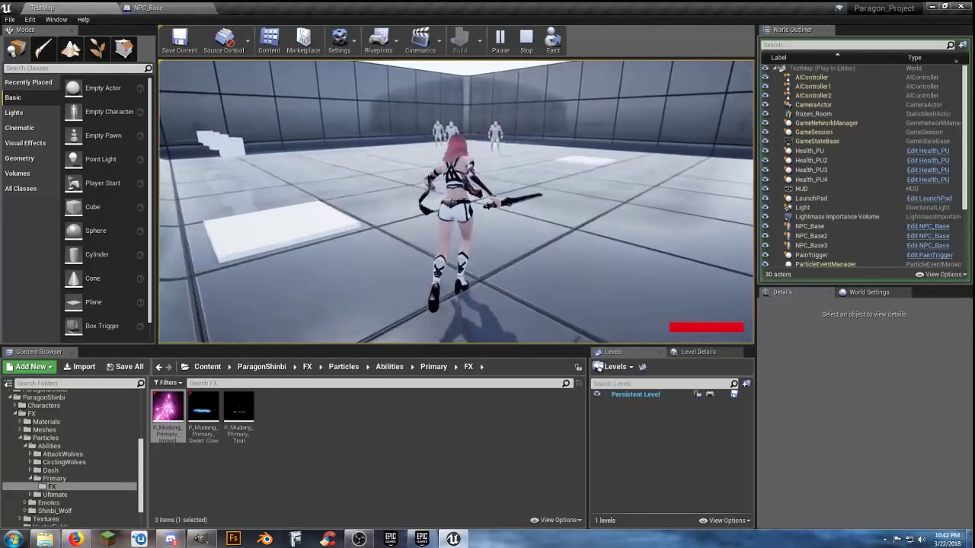
{"action": "left_click", "coordinate": [457, 202]}
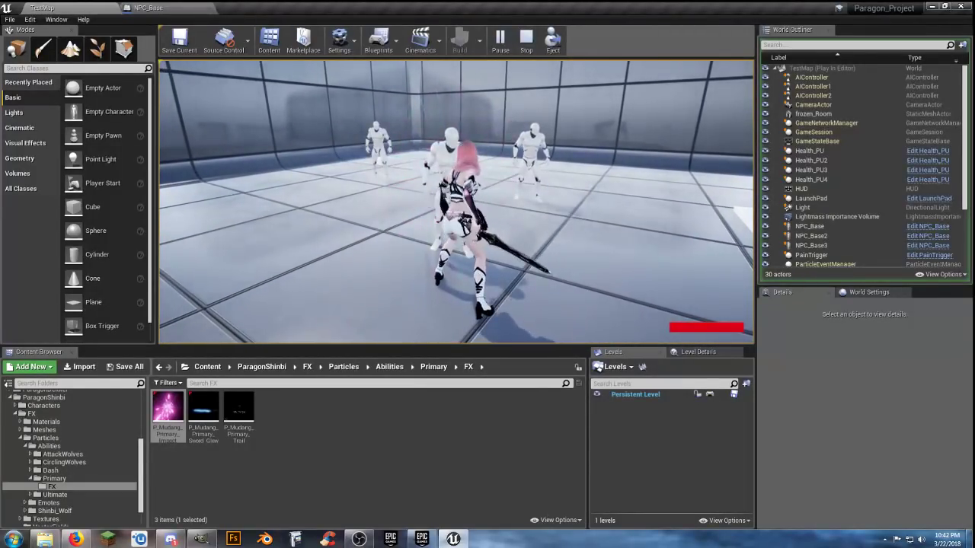
{"action": "left_click", "coordinate": [457, 202]}
{"action": "left_click", "coordinate": [457, 202]}
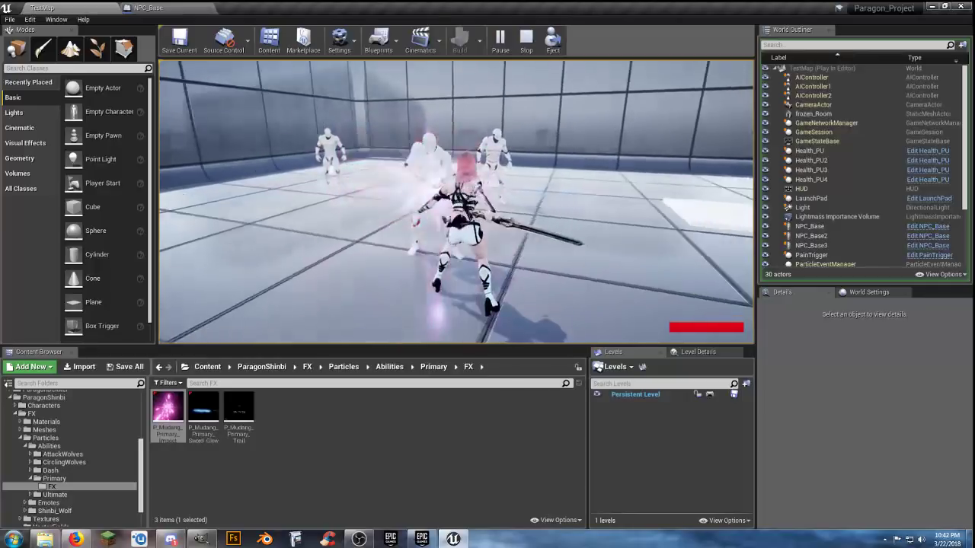
{"action": "key", "text": "w"}
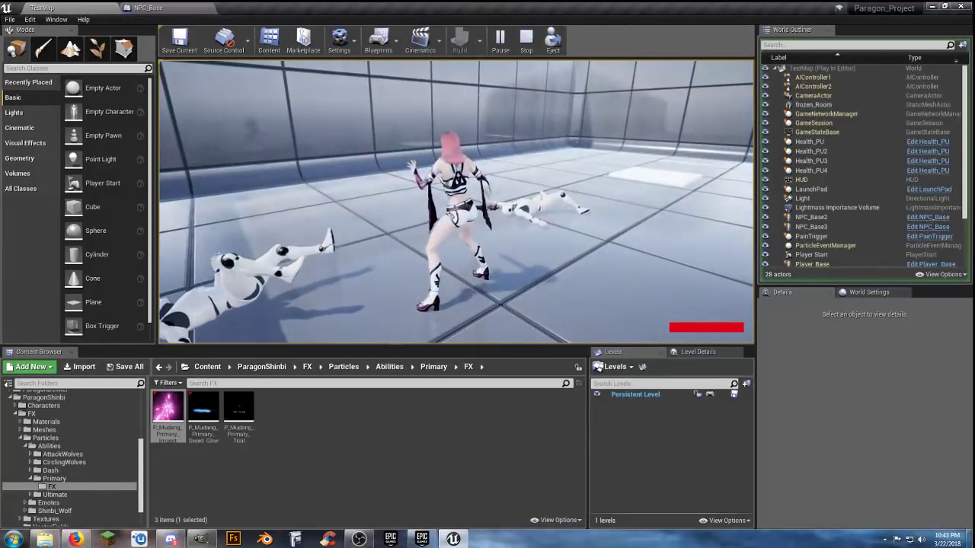
Step: Stop the play test, set the vector addition's Z offset to 150 in NPC_Base's Event Graph, and compile the blueprint
{"action": "key", "text": "Escape"}
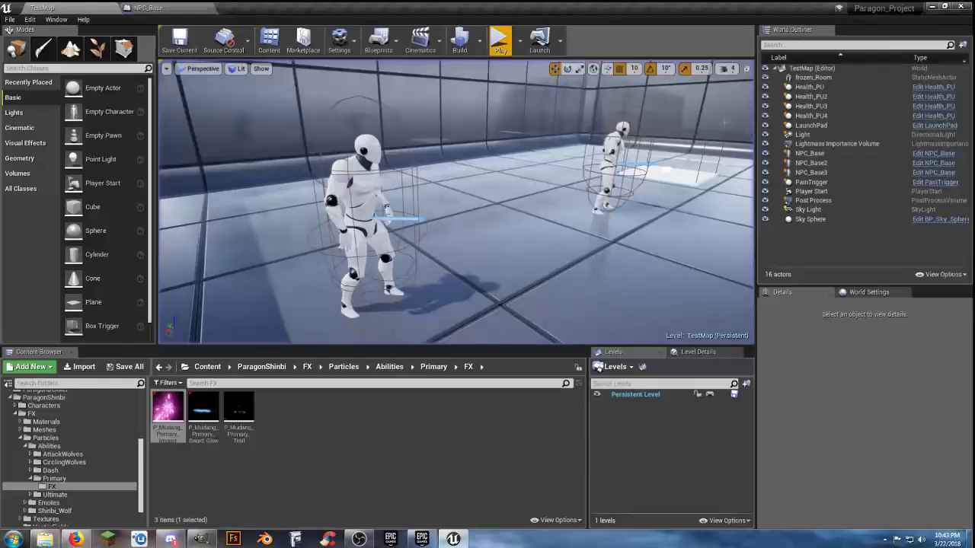
{"action": "left_click", "coordinate": [175, 7]}
{"action": "left_click", "coordinate": [437, 318]}
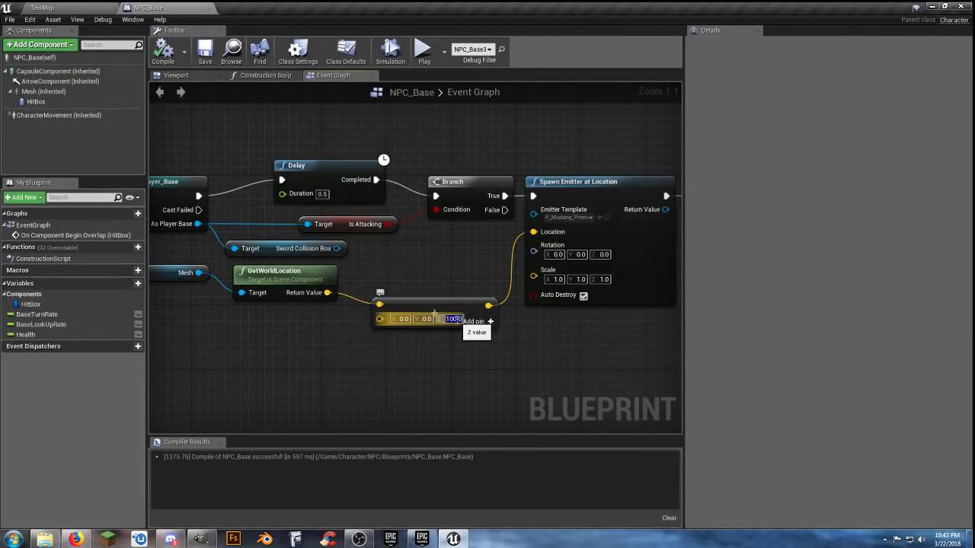
{"action": "type", "text": "150"}
{"action": "key", "text": "Return"}
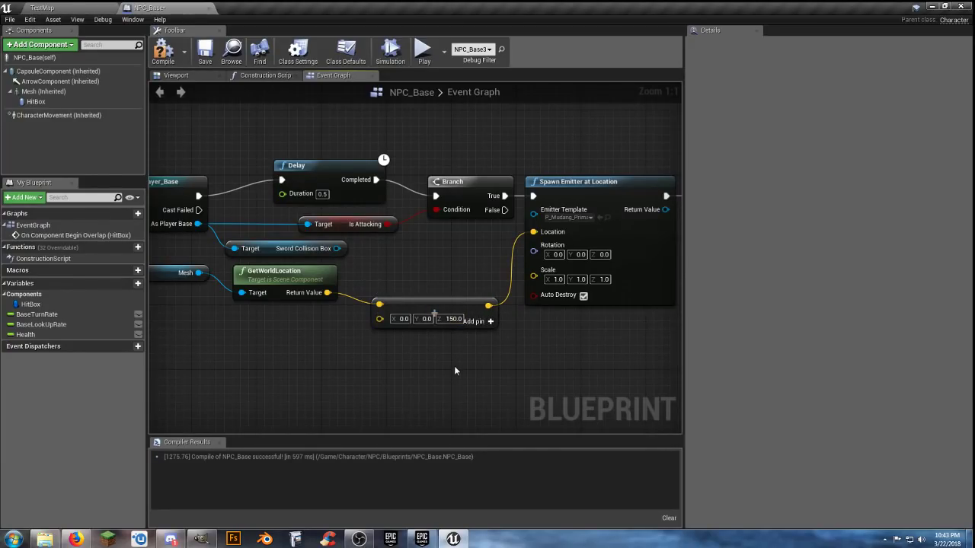
{"action": "right_click_drag", "start_coordinate": [455, 371], "coordinate": [404, 375]}
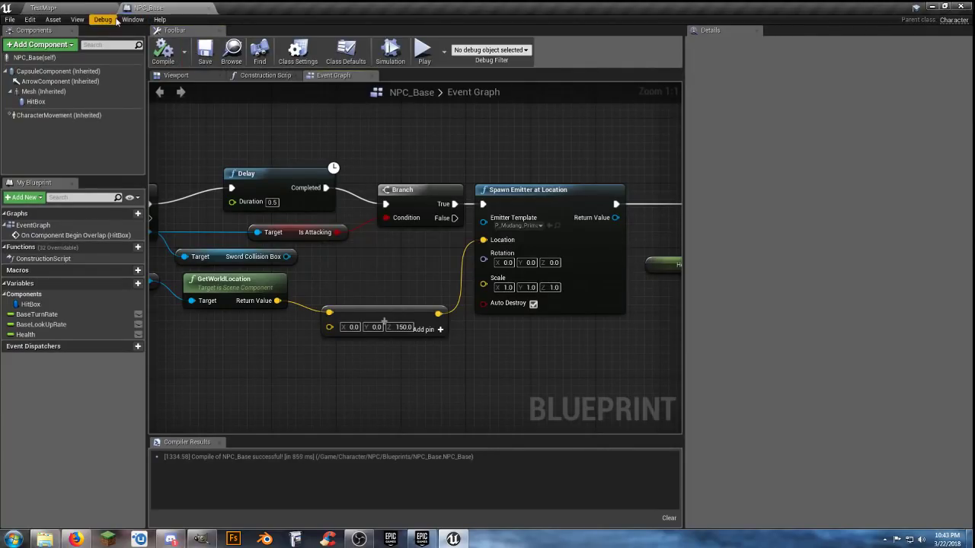
Step: Return to TestMap and open the ParagonShinbi/Characters/Heroes/Shinbi/Sounds/SoundWaves folder
{"action": "left_click", "coordinate": [66, 7]}
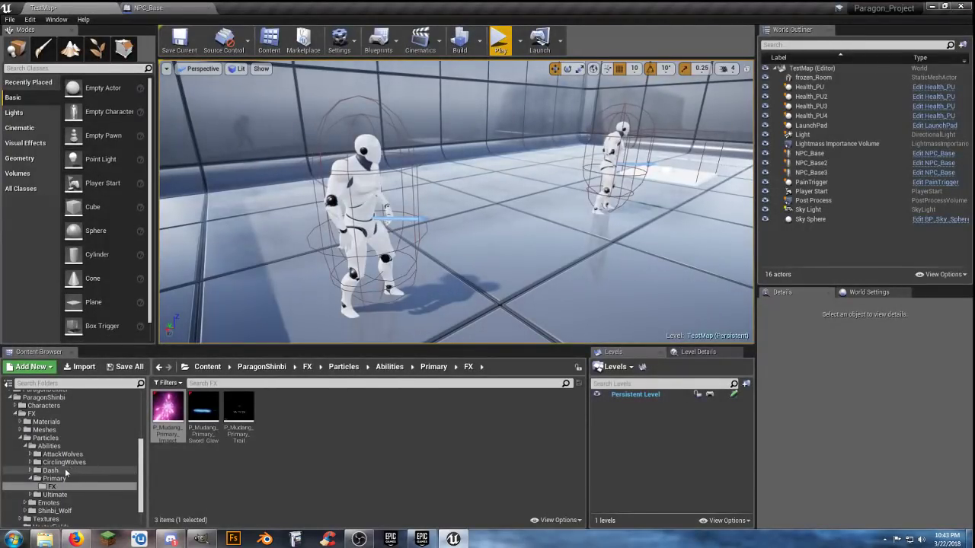
{"action": "scroll", "coordinate": [80, 468], "scroll_direction": "down", "scroll_amount": 2}
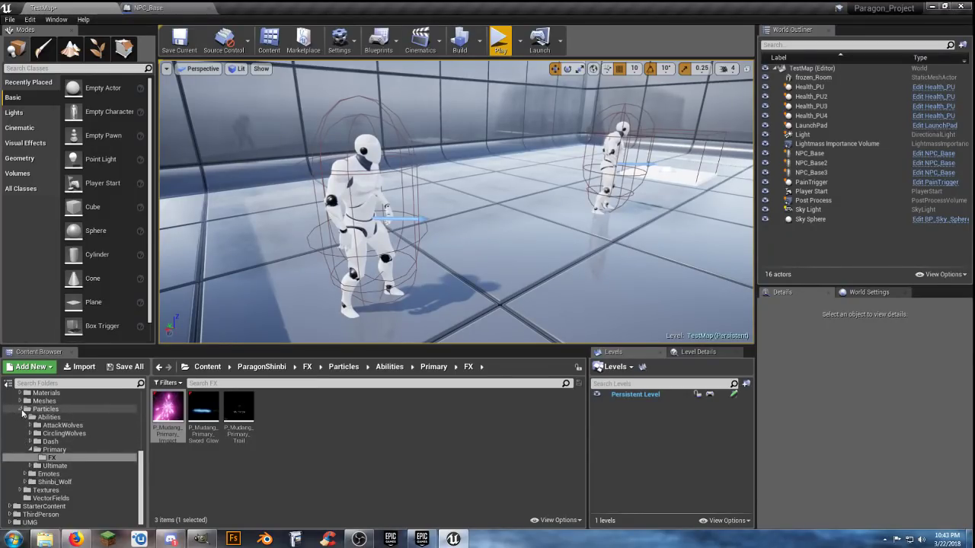
{"action": "scroll", "coordinate": [17, 424], "scroll_direction": "up", "scroll_amount": 1}
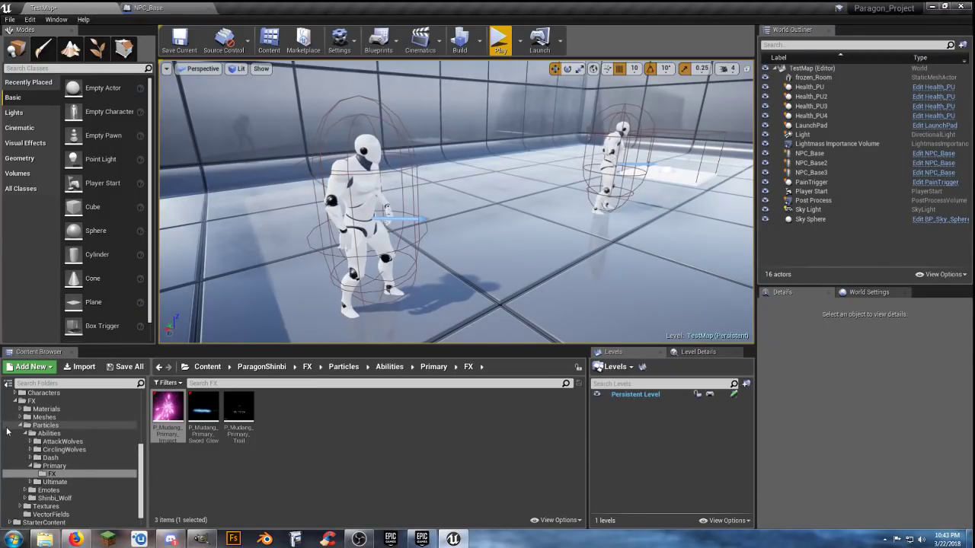
{"action": "scroll", "coordinate": [14, 433], "scroll_direction": "up", "scroll_amount": 1}
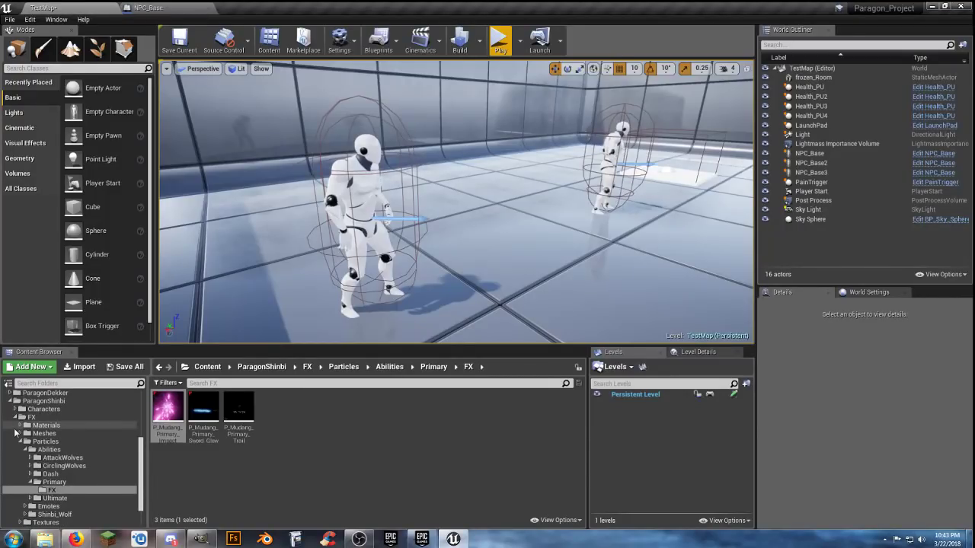
{"action": "scroll", "coordinate": [18, 446], "scroll_direction": "up", "scroll_amount": 2}
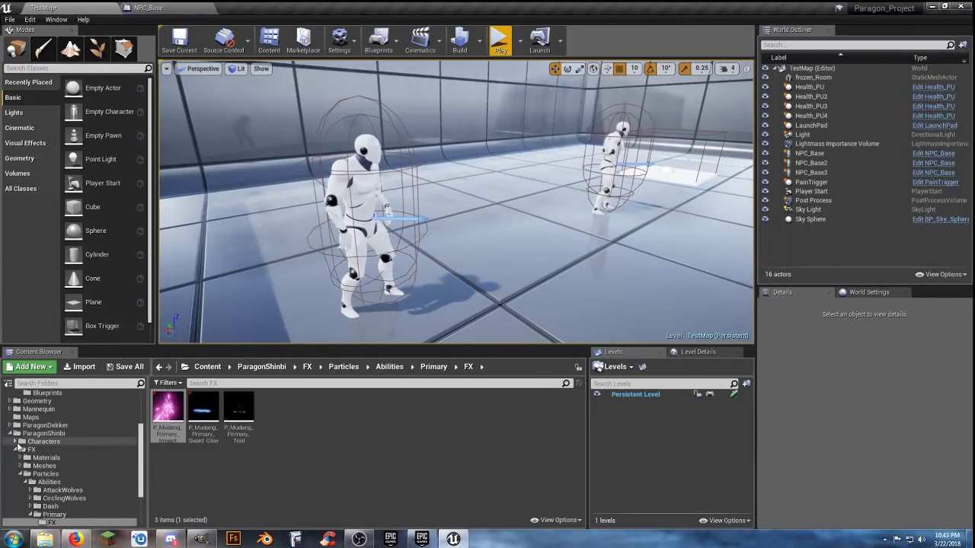
{"action": "left_click", "coordinate": [15, 441]}
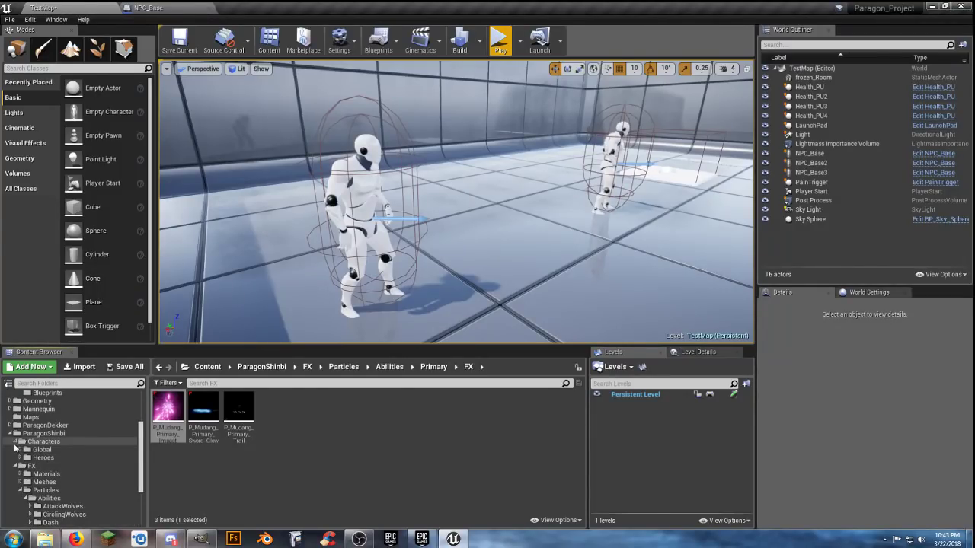
{"action": "left_click", "coordinate": [19, 457]}
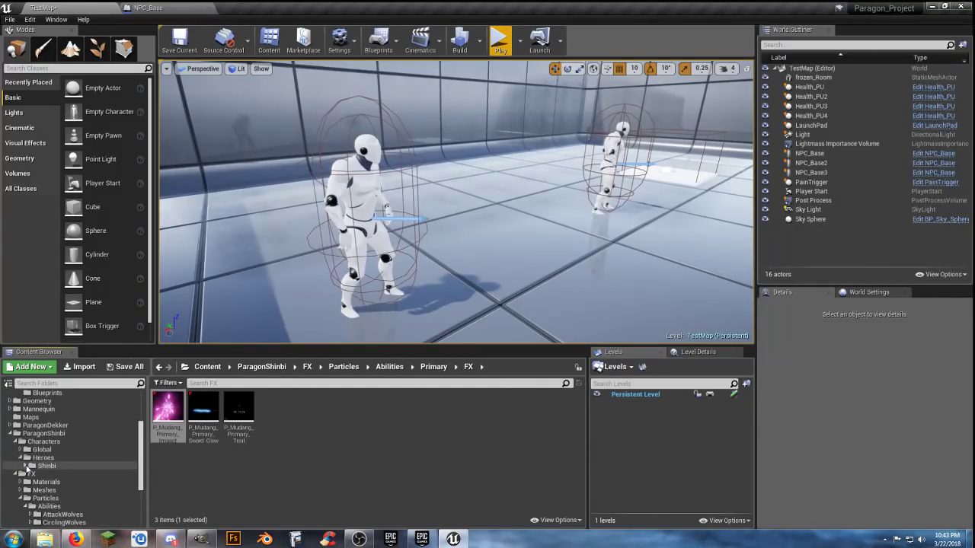
{"action": "left_click", "coordinate": [24, 465]}
{"action": "scroll", "coordinate": [38, 490], "scroll_direction": "down", "scroll_amount": 2}
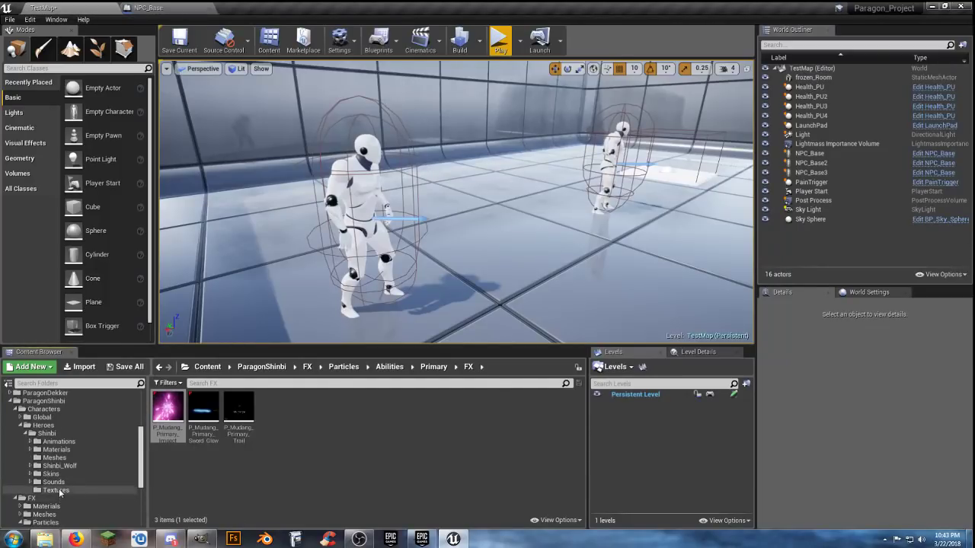
{"action": "left_click", "coordinate": [30, 482]}
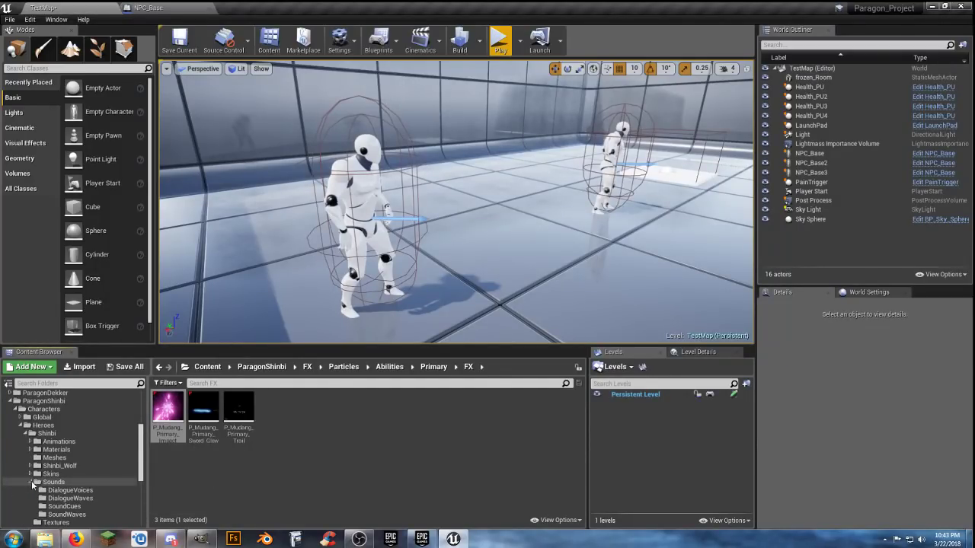
{"action": "scroll", "coordinate": [65, 492], "scroll_direction": "down", "scroll_amount": 2}
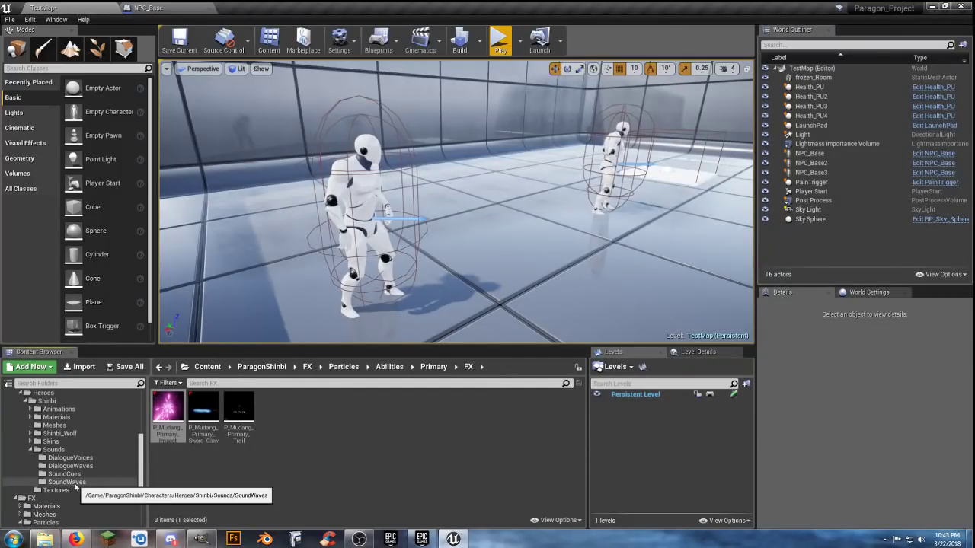
{"action": "left_click", "coordinate": [66, 482]}
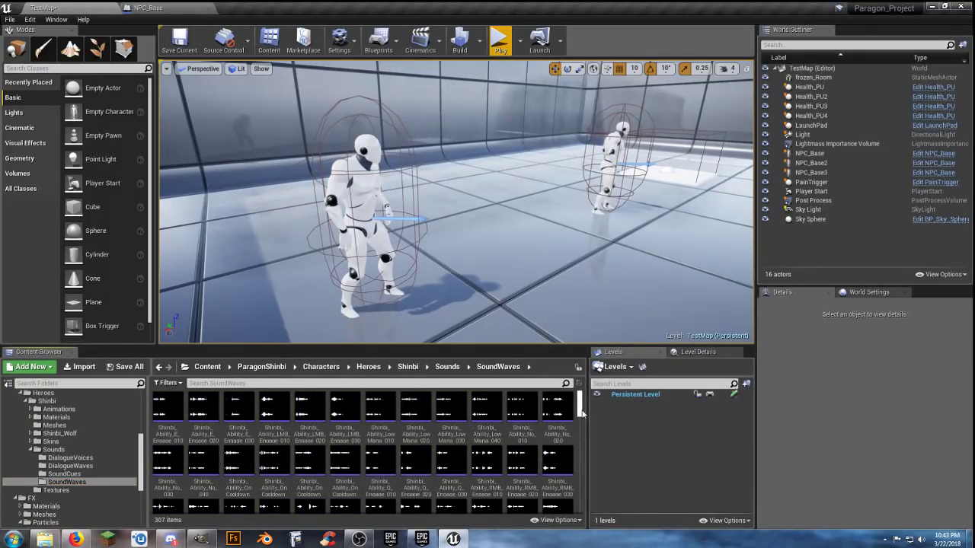
Step: Look through Shinbi's sound waves to the end of the folder and preview Shinbi_ProfilePoke_070
{"action": "left_click_drag", "start_coordinate": [582, 412], "coordinate": [584, 444]}
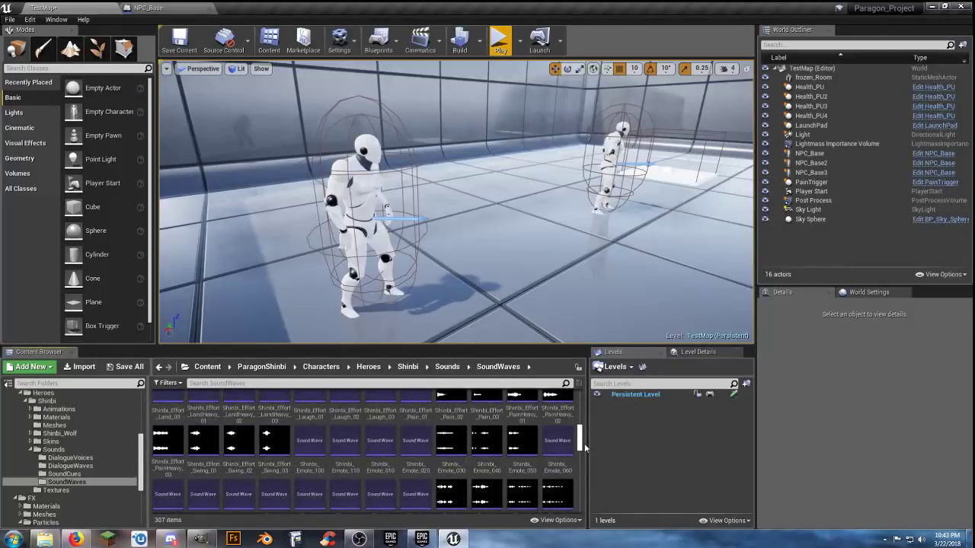
{"action": "scroll", "coordinate": [522, 451], "scroll_direction": "down", "scroll_amount": 4}
{"action": "scroll", "coordinate": [522, 454], "scroll_direction": "down", "scroll_amount": 5}
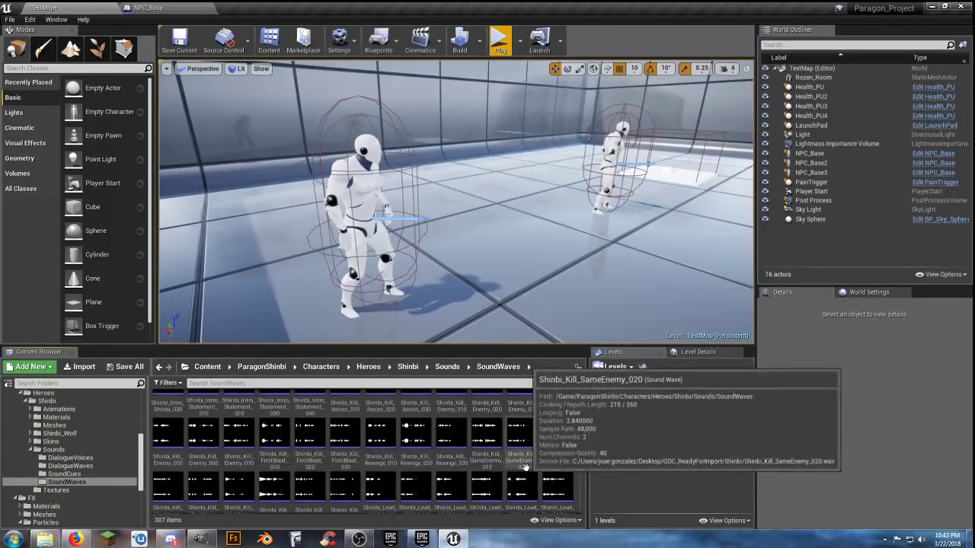
{"action": "scroll", "coordinate": [525, 467], "scroll_direction": "down", "scroll_amount": 5}
{"action": "scroll", "coordinate": [532, 468], "scroll_direction": "down", "scroll_amount": 5}
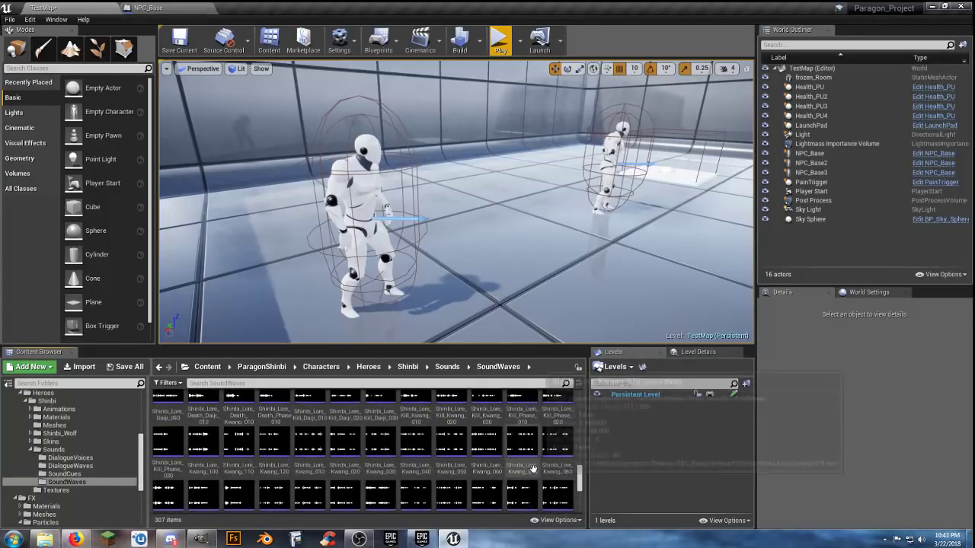
{"action": "scroll", "coordinate": [534, 473], "scroll_direction": "down", "scroll_amount": 2}
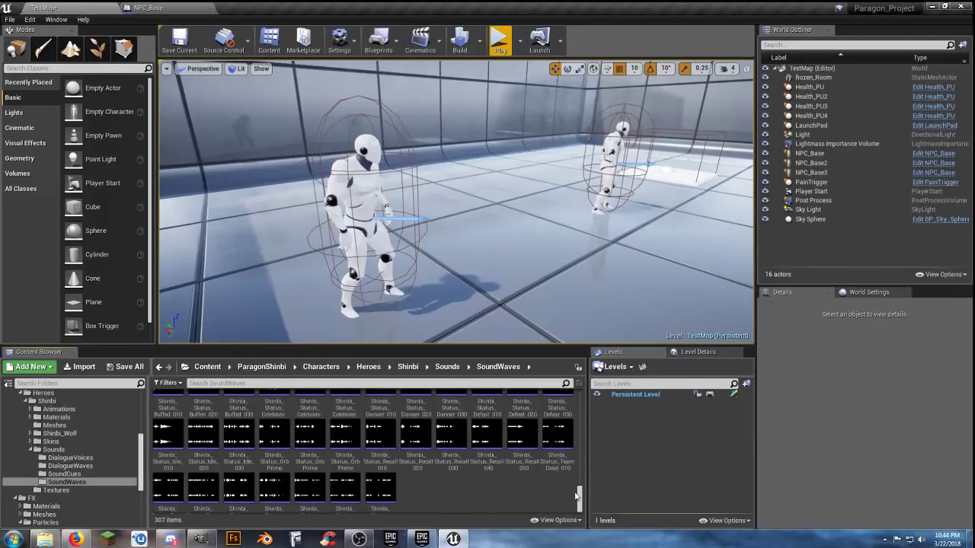
{"action": "left_click_drag", "start_coordinate": [579, 500], "coordinate": [580, 512]}
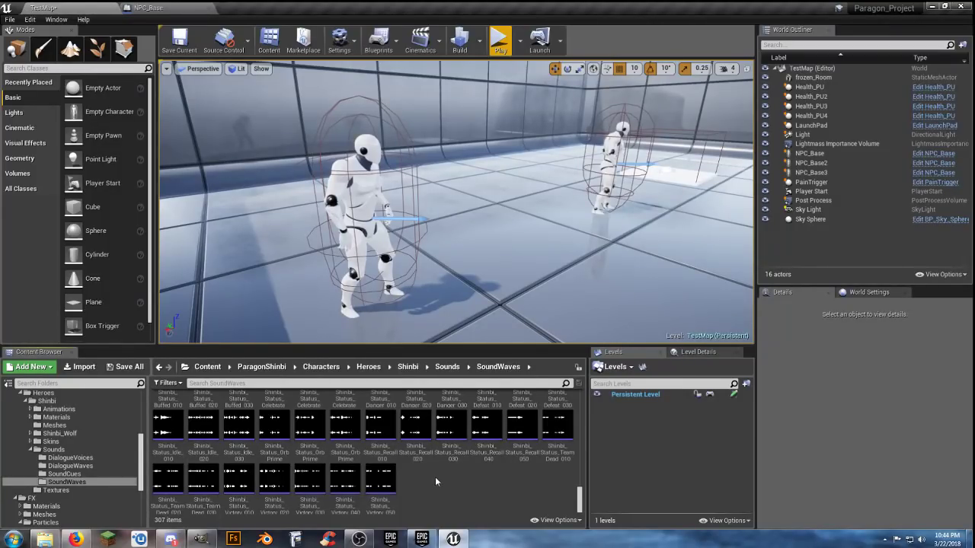
{"action": "scroll", "coordinate": [436, 477], "scroll_direction": "up", "scroll_amount": 2}
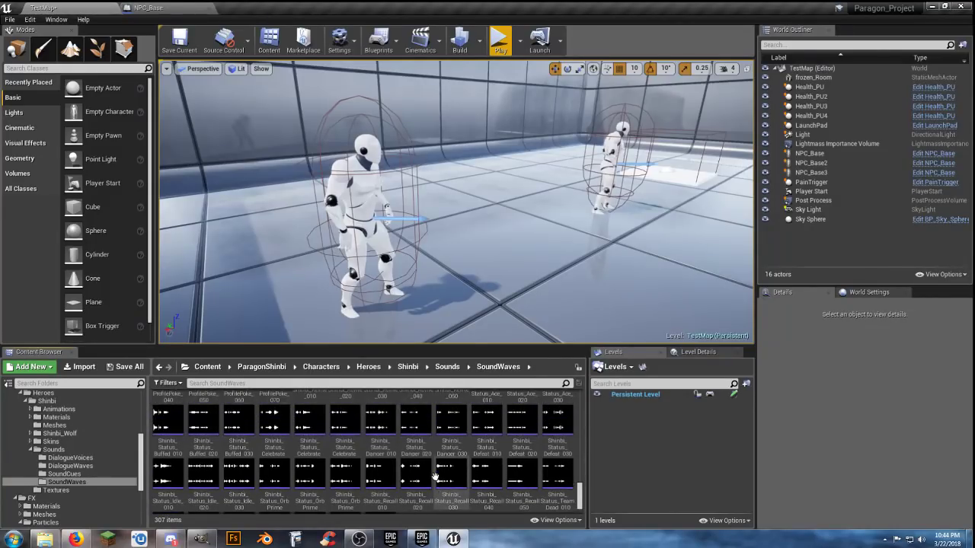
{"action": "scroll", "coordinate": [436, 477], "scroll_direction": "up", "scroll_amount": 1}
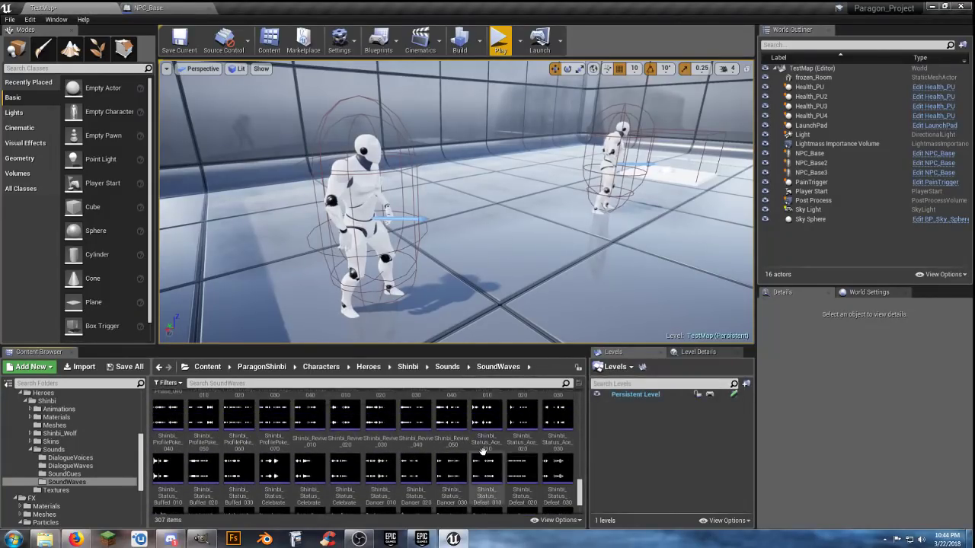
{"action": "scroll", "coordinate": [427, 460], "scroll_direction": "up", "scroll_amount": 1}
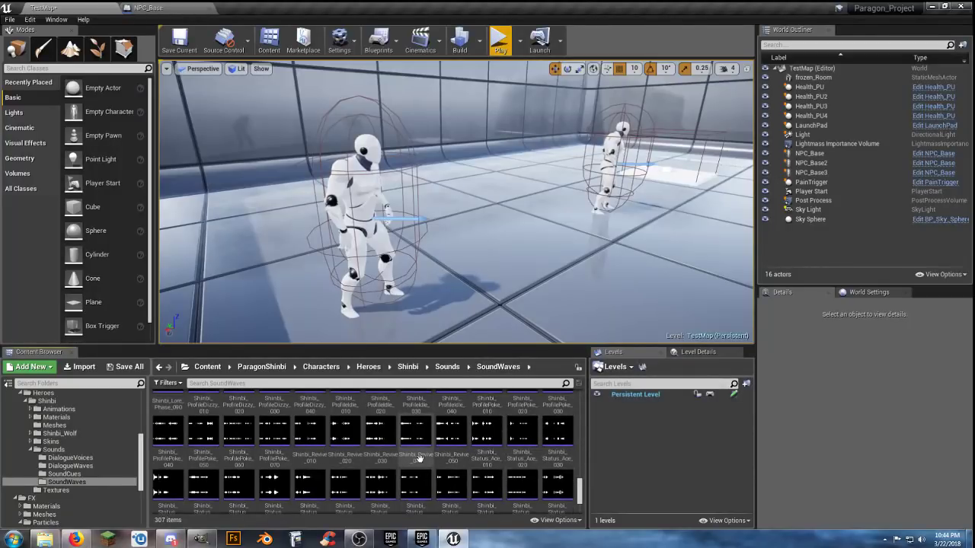
{"action": "left_click", "coordinate": [273, 429]}
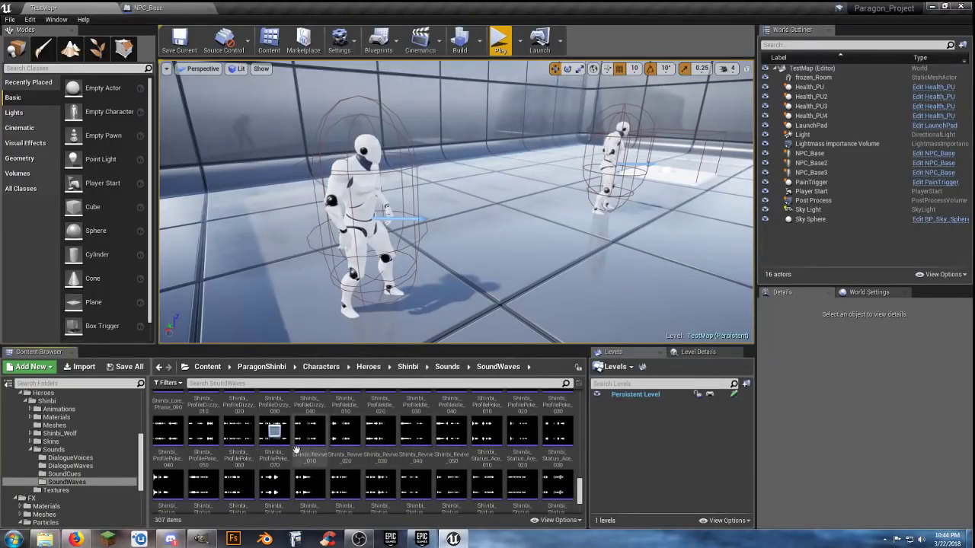
Step: Look back through Shinbi's sound waves from the Profile recordings past the Lore group to the Level recordings
{"action": "mouse_move", "coordinate": [244, 436]}
{"action": "scroll", "coordinate": [411, 468], "scroll_direction": "up", "scroll_amount": 1}
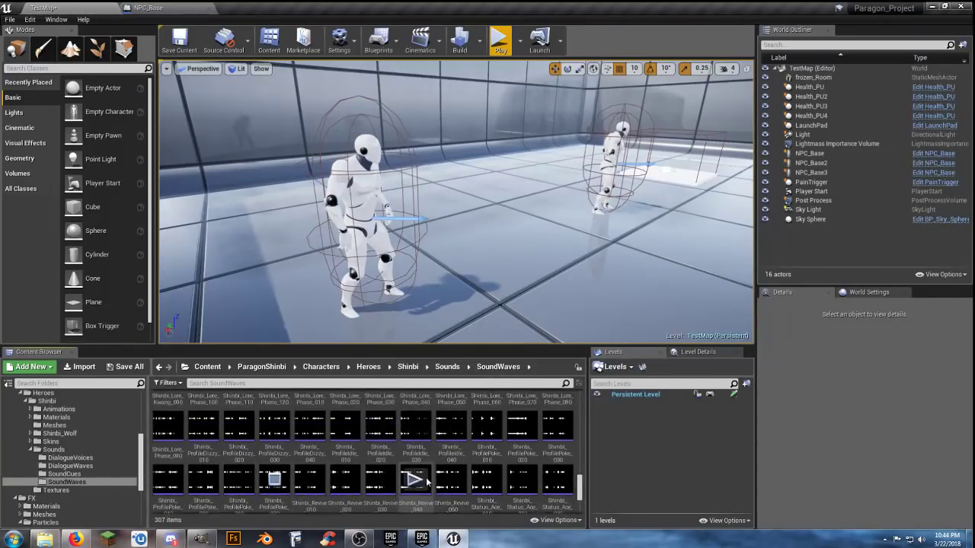
{"action": "mouse_move", "coordinate": [501, 478]}
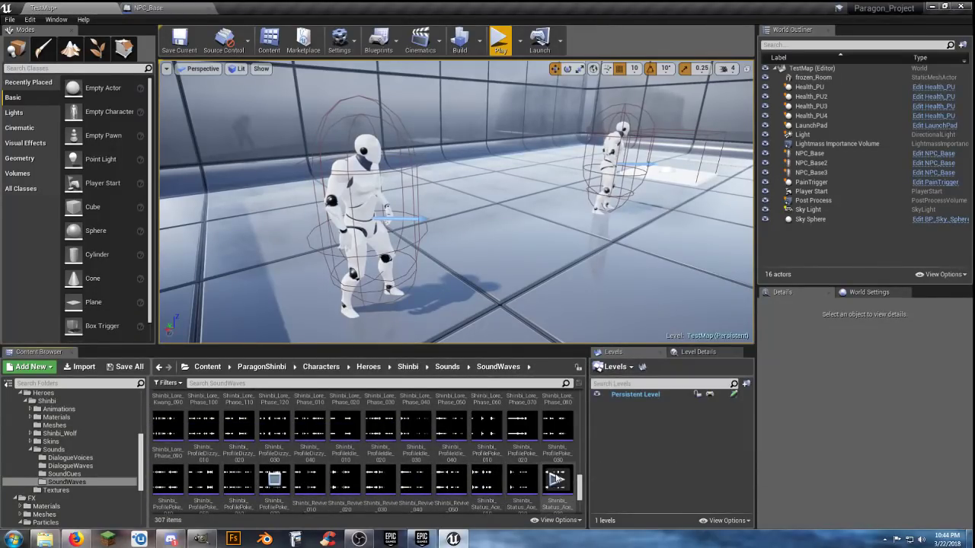
{"action": "scroll", "coordinate": [488, 476], "scroll_direction": "up", "scroll_amount": 1}
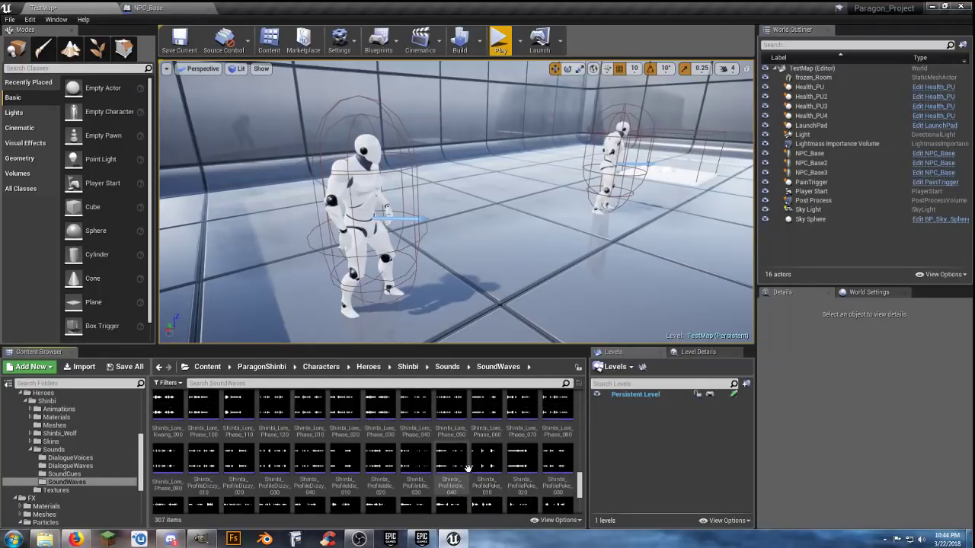
{"action": "mouse_move", "coordinate": [426, 468]}
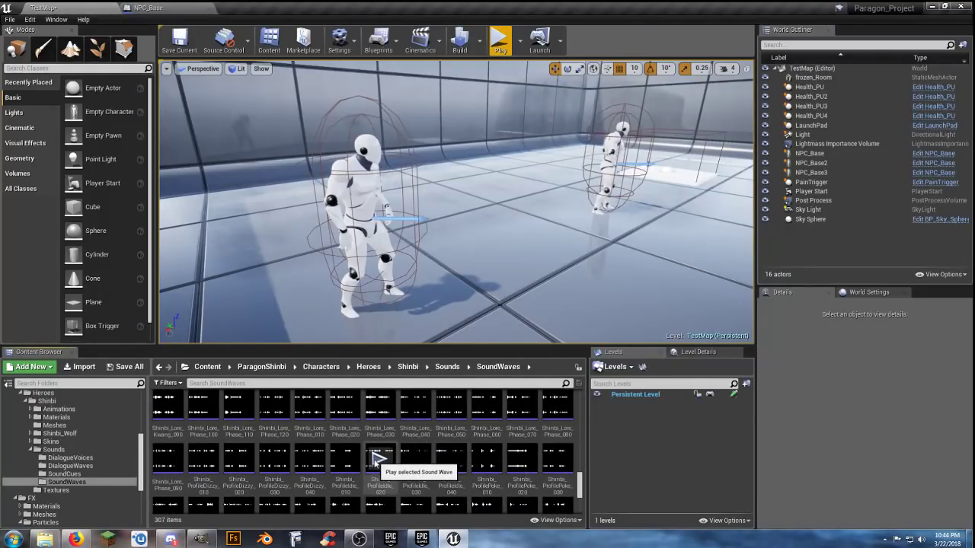
{"action": "scroll", "coordinate": [374, 460], "scroll_direction": "up", "scroll_amount": 1}
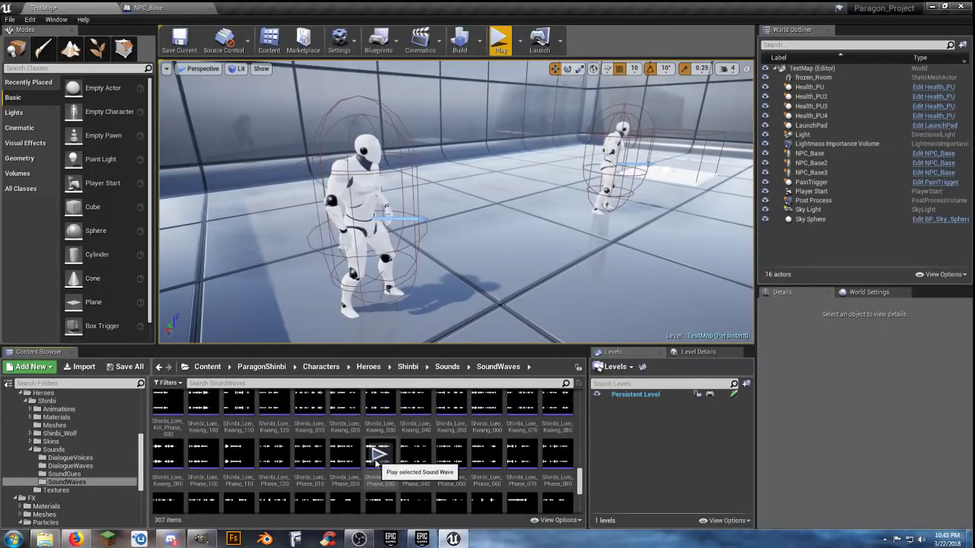
{"action": "scroll", "coordinate": [373, 459], "scroll_direction": "up", "scroll_amount": 1}
{"action": "mouse_move", "coordinate": [325, 451]}
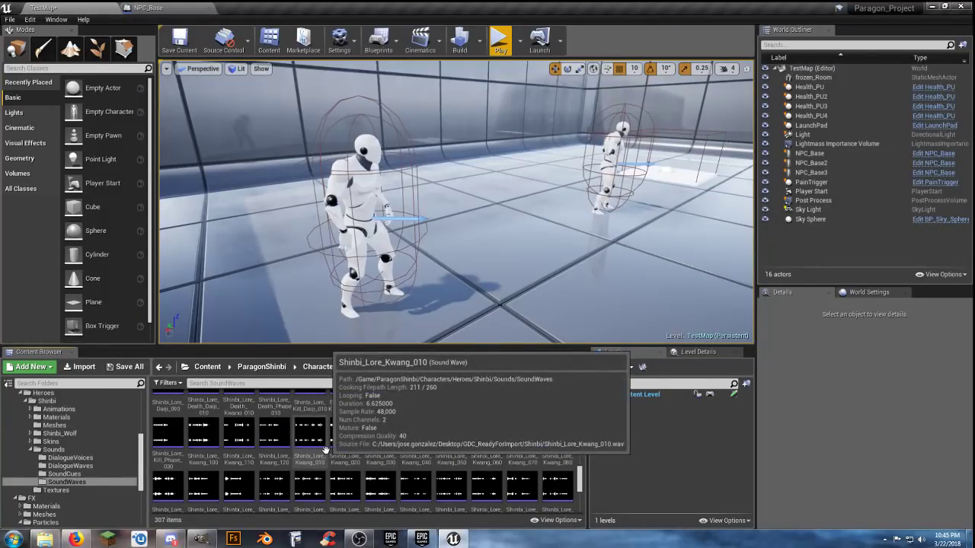
{"action": "scroll", "coordinate": [412, 460], "scroll_direction": "up", "scroll_amount": 1}
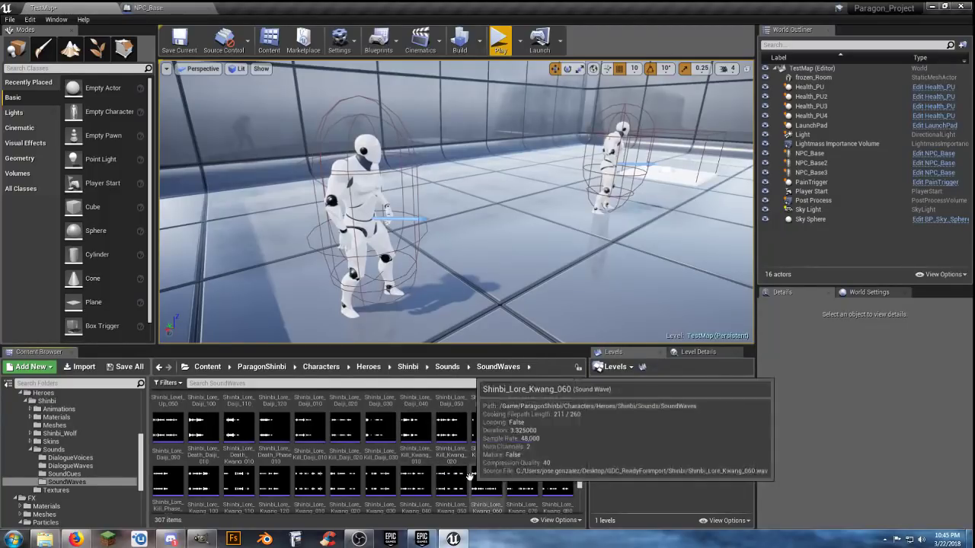
{"action": "scroll", "coordinate": [470, 476], "scroll_direction": "up", "scroll_amount": 1}
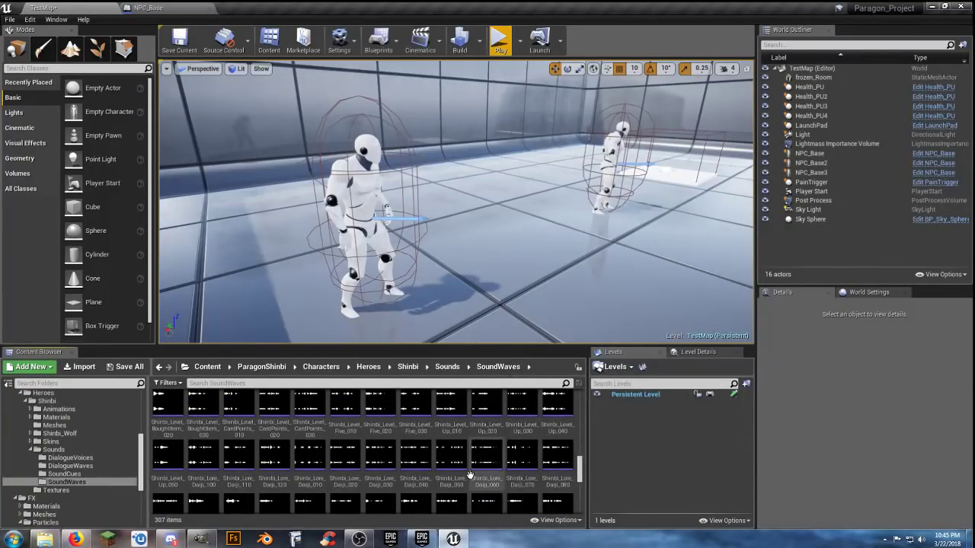
{"action": "scroll", "coordinate": [496, 478], "scroll_direction": "up", "scroll_amount": 1}
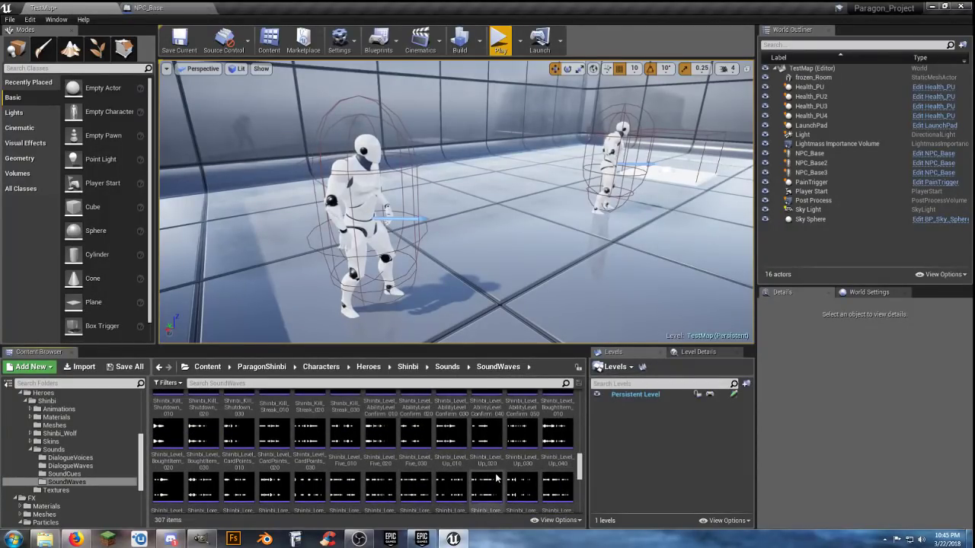
{"action": "scroll", "coordinate": [496, 478], "scroll_direction": "up", "scroll_amount": 1}
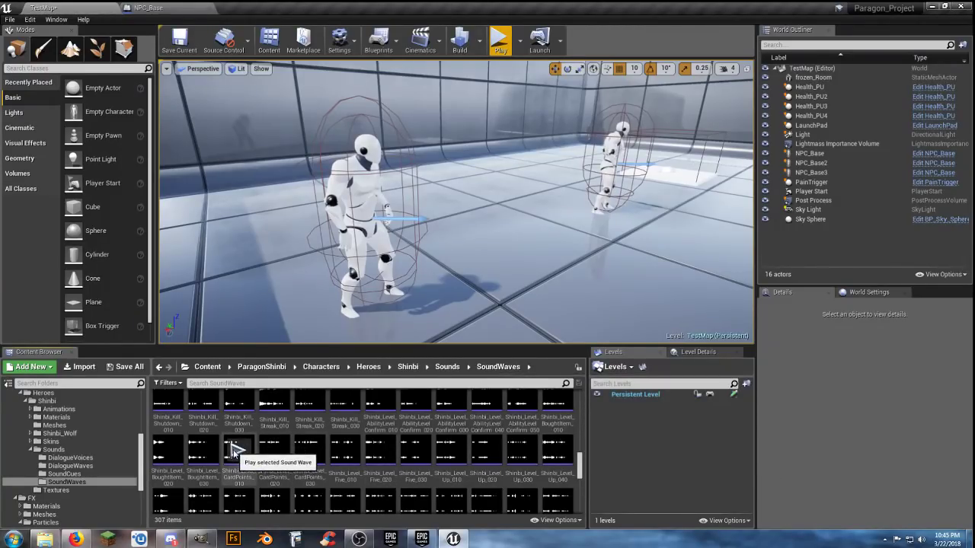
Step: Look through Shinbi's Kill sound waves and preview Shinbi_Kill_FirstBlood_030
{"action": "scroll", "coordinate": [412, 477], "scroll_direction": "up", "scroll_amount": 5}
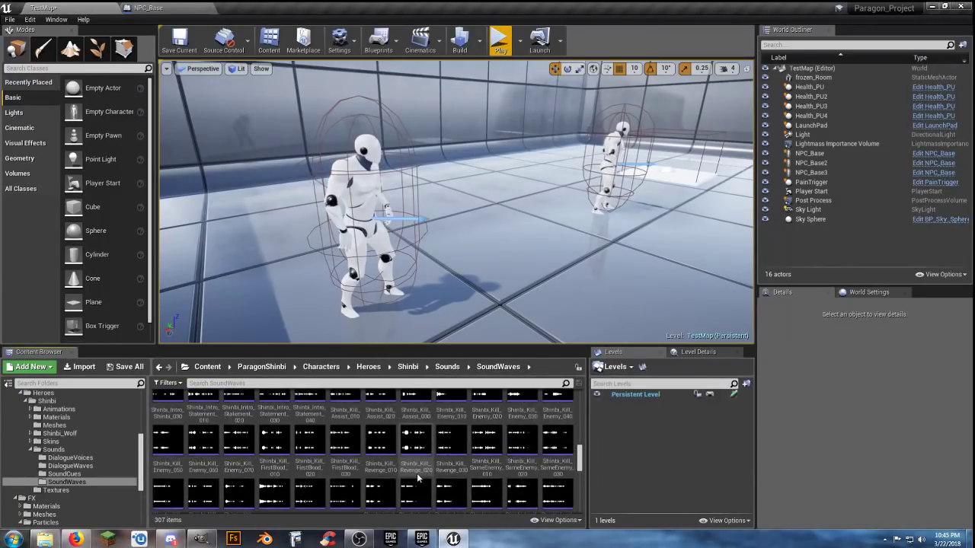
{"action": "scroll", "coordinate": [419, 475], "scroll_direction": "up", "scroll_amount": 1}
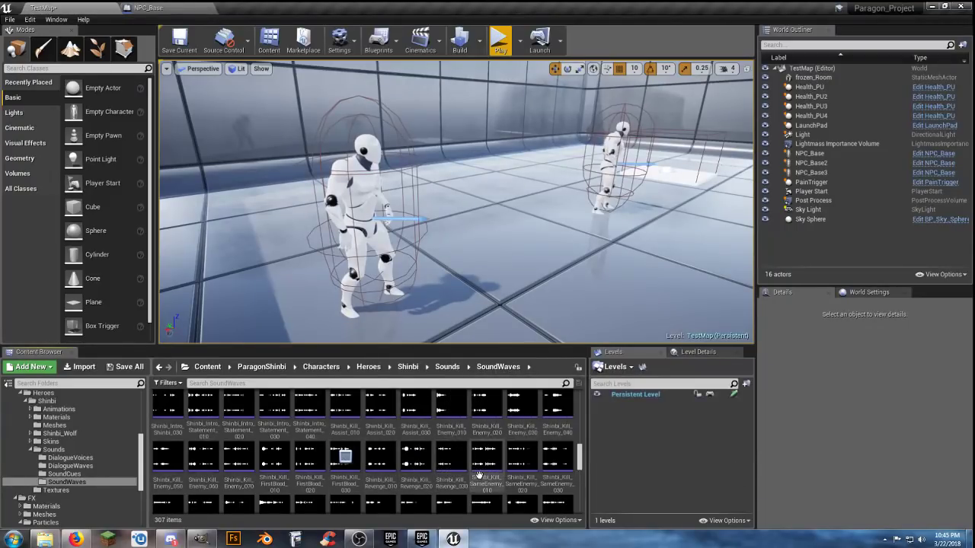
{"action": "mouse_move", "coordinate": [501, 480]}
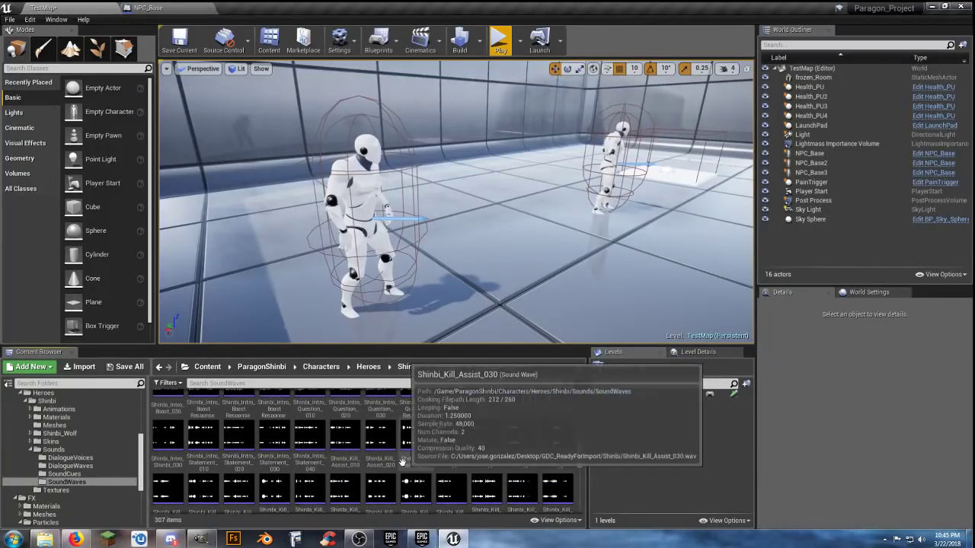
{"action": "scroll", "coordinate": [401, 460], "scroll_direction": "up", "scroll_amount": 2}
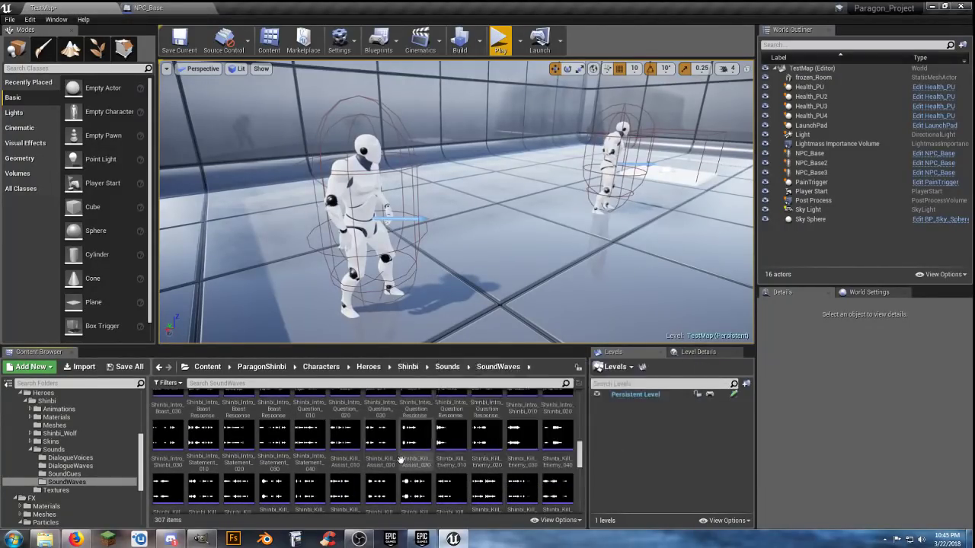
Step: Preview Shinbi's intro sound waves: Intro_Statement_020, Intro_030, Intro_Statement_010 and Intro_010
{"action": "left_click", "coordinate": [234, 436]}
{"action": "mouse_move", "coordinate": [400, 457]}
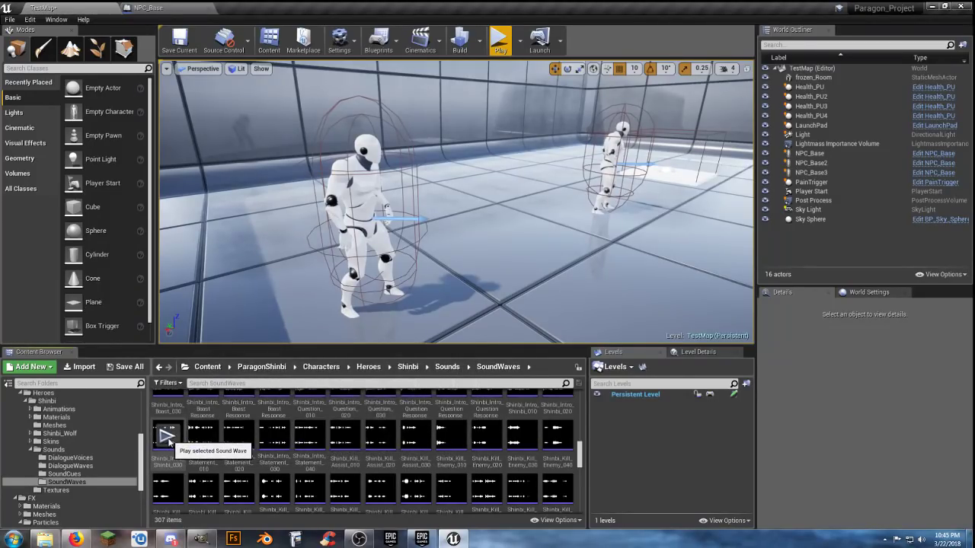
{"action": "left_click", "coordinate": [167, 438]}
{"action": "scroll", "coordinate": [509, 462], "scroll_direction": "up", "scroll_amount": 1}
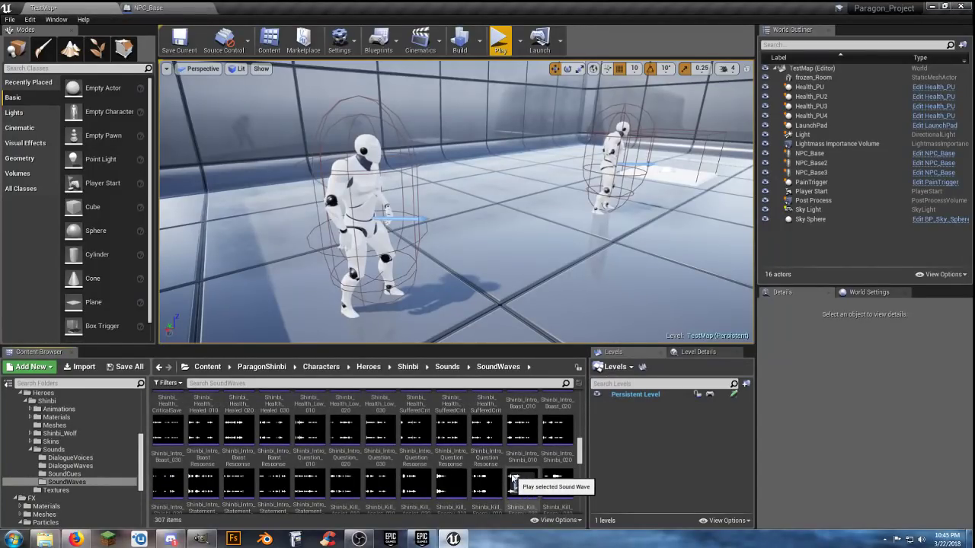
{"action": "scroll", "coordinate": [513, 480], "scroll_direction": "down", "scroll_amount": 1}
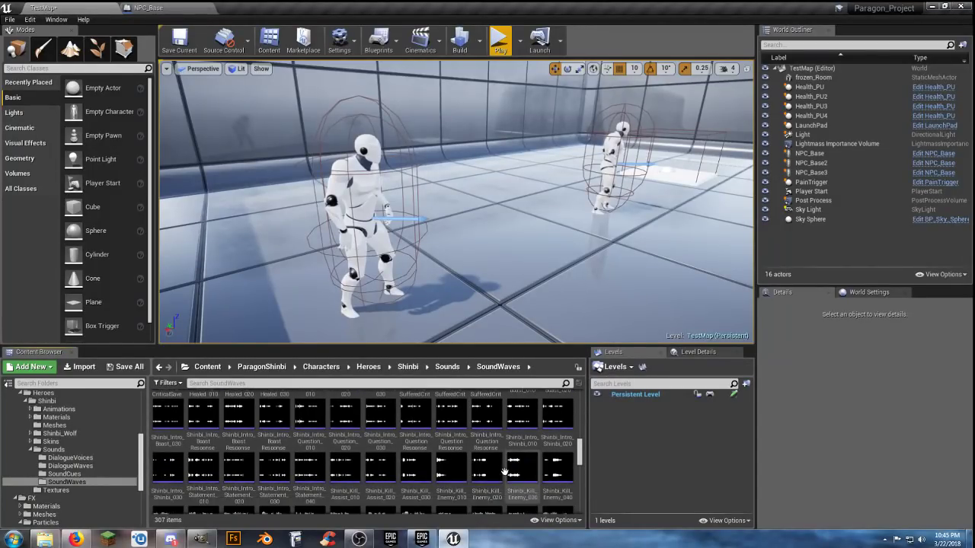
{"action": "left_click", "coordinate": [202, 472]}
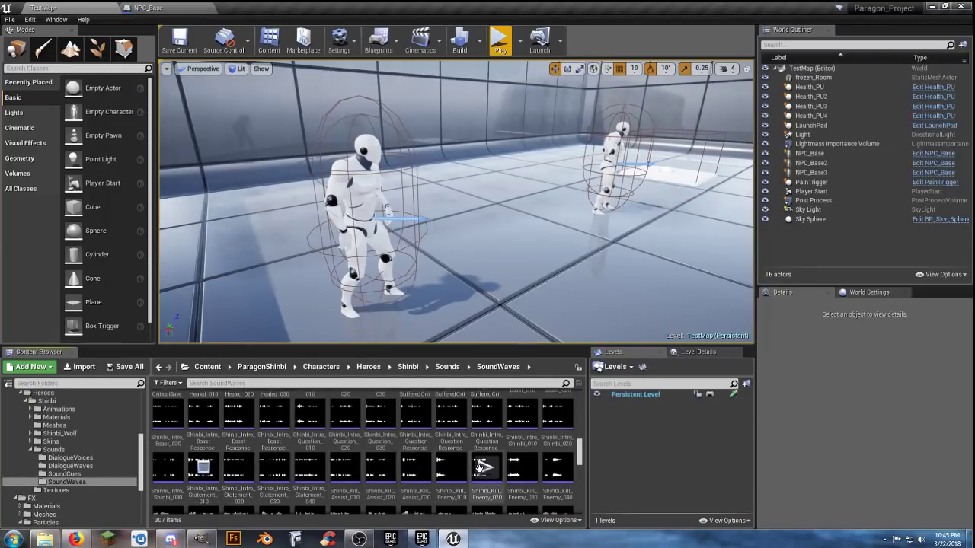
{"action": "left_click", "coordinate": [519, 414]}
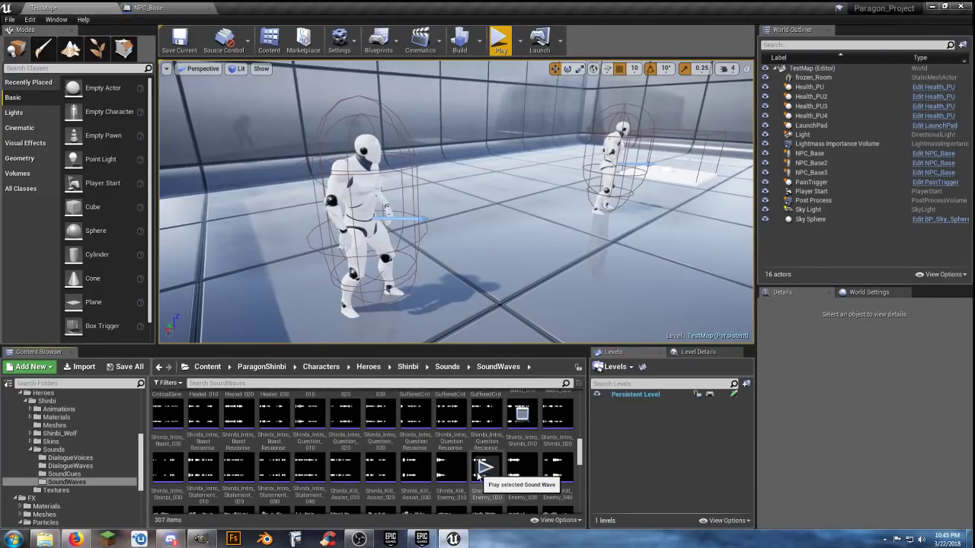
Step: Preview the Shinbi_Health_Low_010 and Shinbi_Emote_090 sound waves while looking back towards the Effort recordings
{"action": "scroll", "coordinate": [365, 466], "scroll_direction": "up", "scroll_amount": 1}
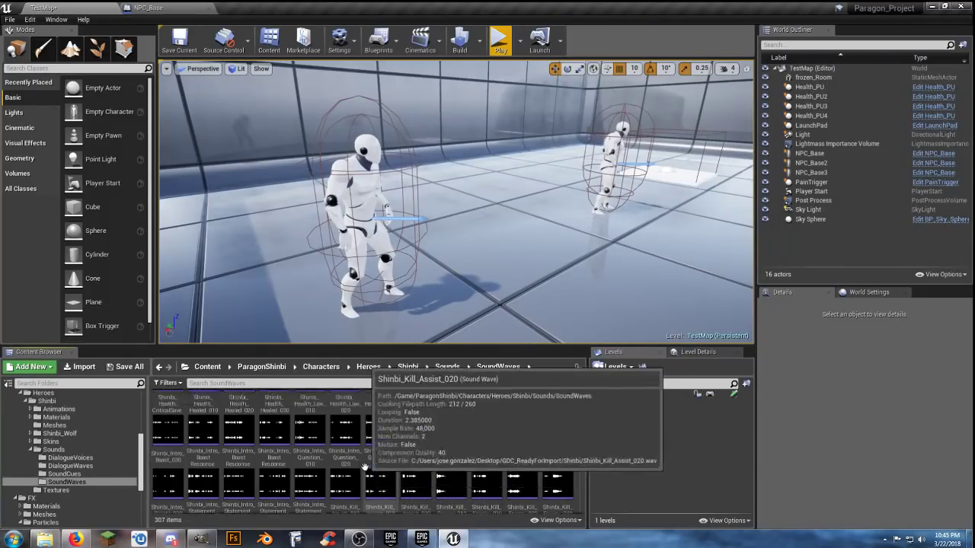
{"action": "scroll", "coordinate": [396, 460], "scroll_direction": "up", "scroll_amount": 2}
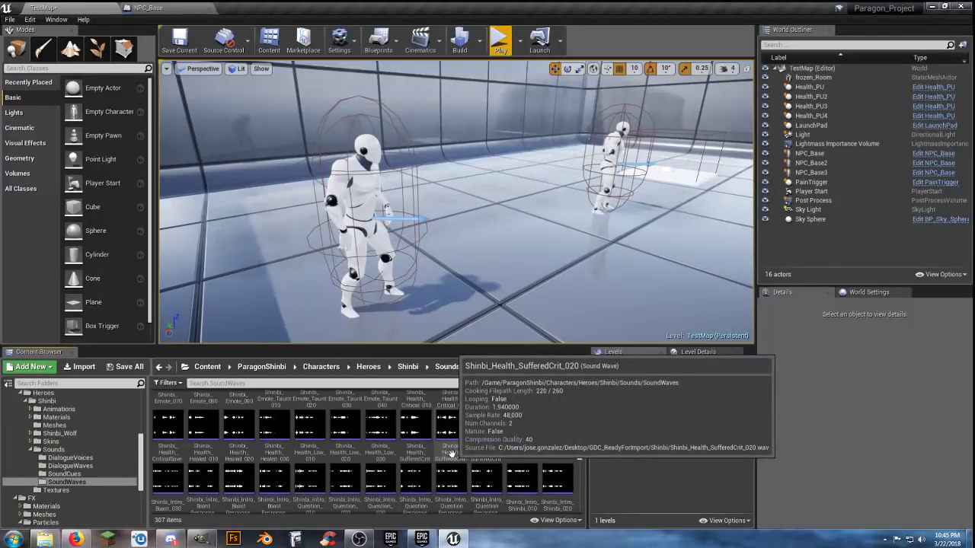
{"action": "scroll", "coordinate": [442, 454], "scroll_direction": "up", "scroll_amount": 1}
{"action": "left_click", "coordinate": [310, 441]}
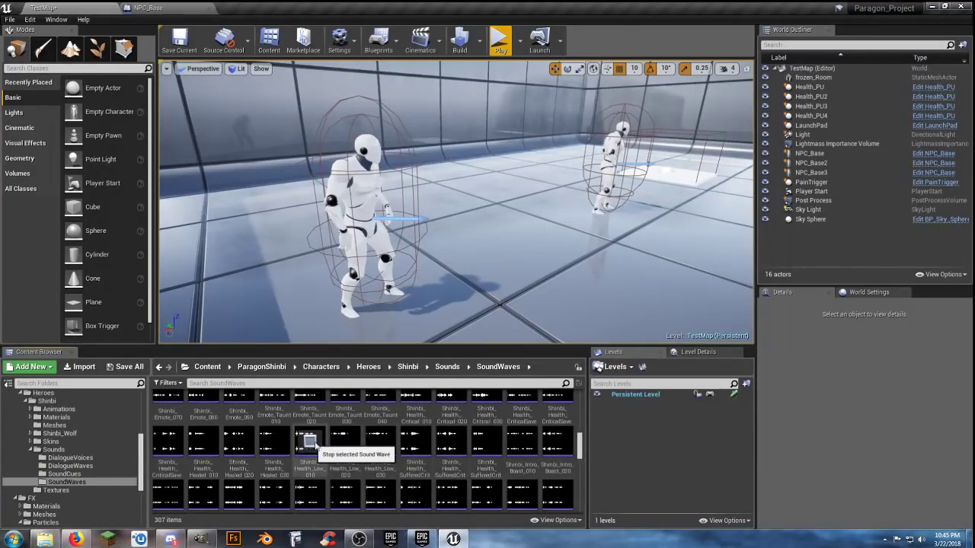
{"action": "scroll", "coordinate": [446, 472], "scroll_direction": "up", "scroll_amount": 1}
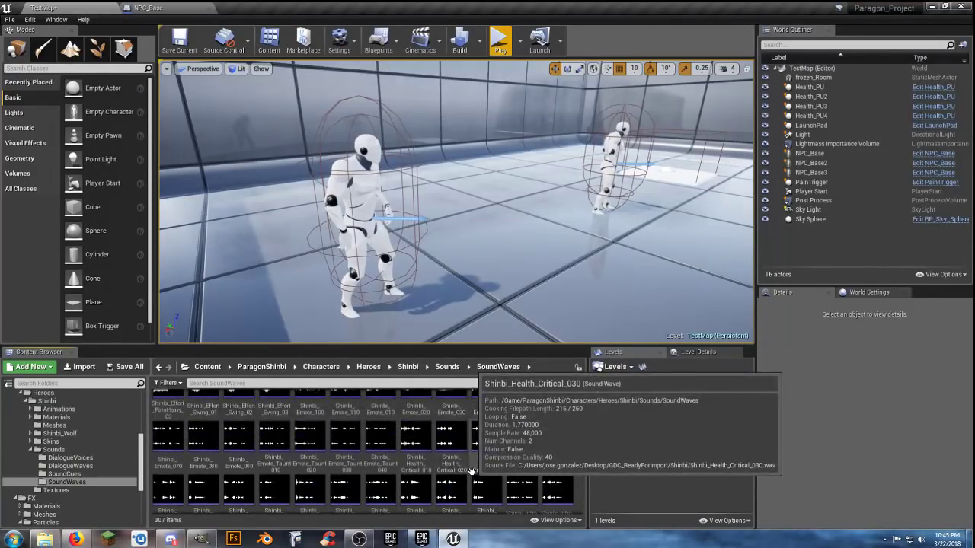
{"action": "mouse_move", "coordinate": [244, 444]}
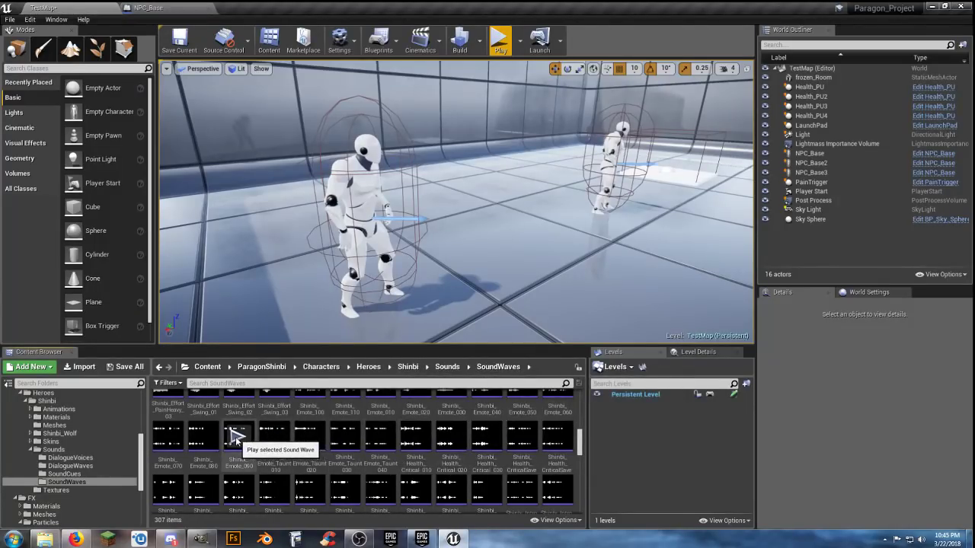
{"action": "scroll", "coordinate": [351, 457], "scroll_direction": "up", "scroll_amount": 1}
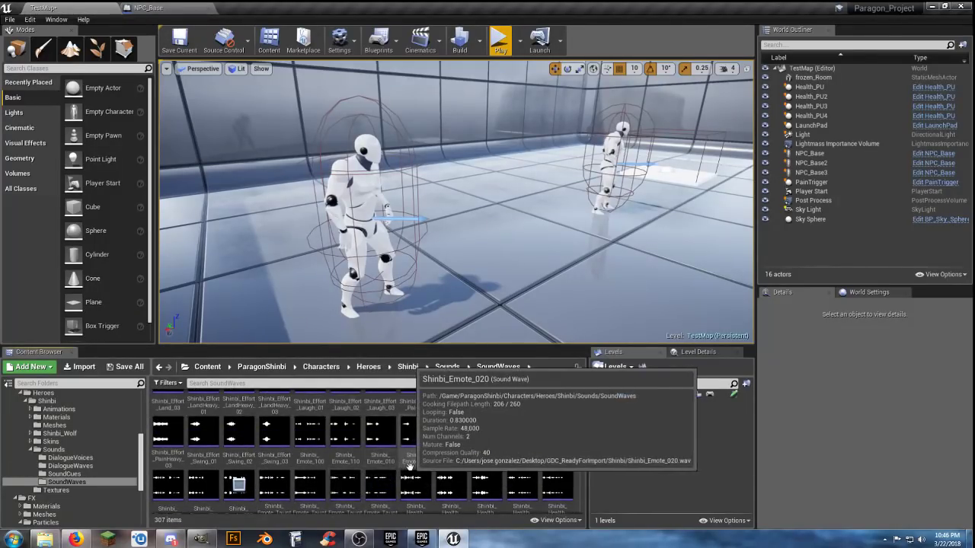
{"action": "mouse_move", "coordinate": [215, 440]}
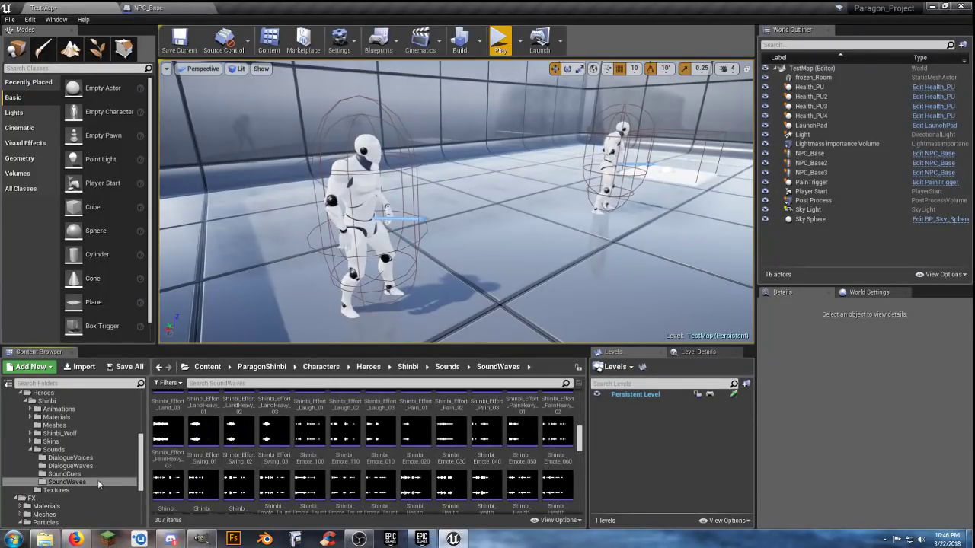
Step: Open Shinbi's SoundCues folder and look back through its cues to the Ability and Effort ones at the start
{"action": "left_click", "coordinate": [72, 474]}
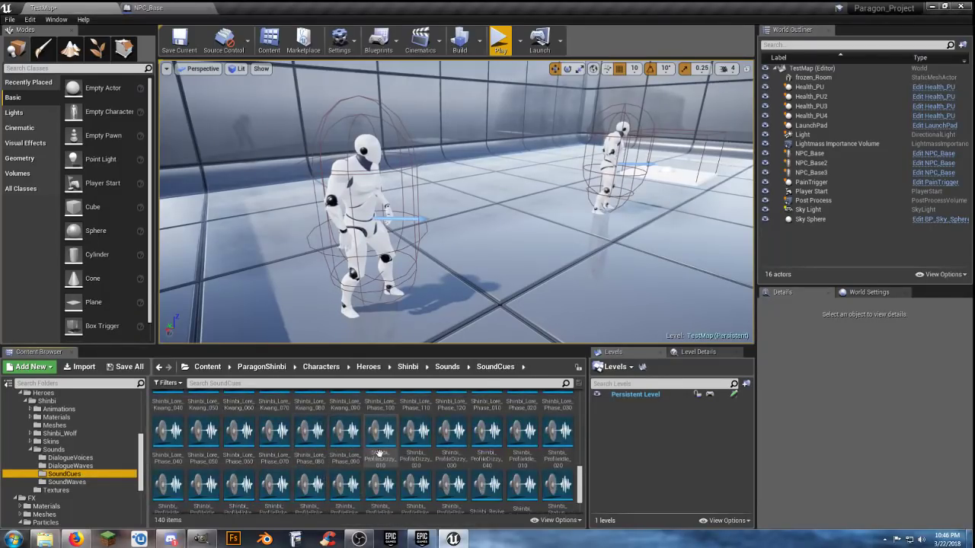
{"action": "mouse_move", "coordinate": [449, 445]}
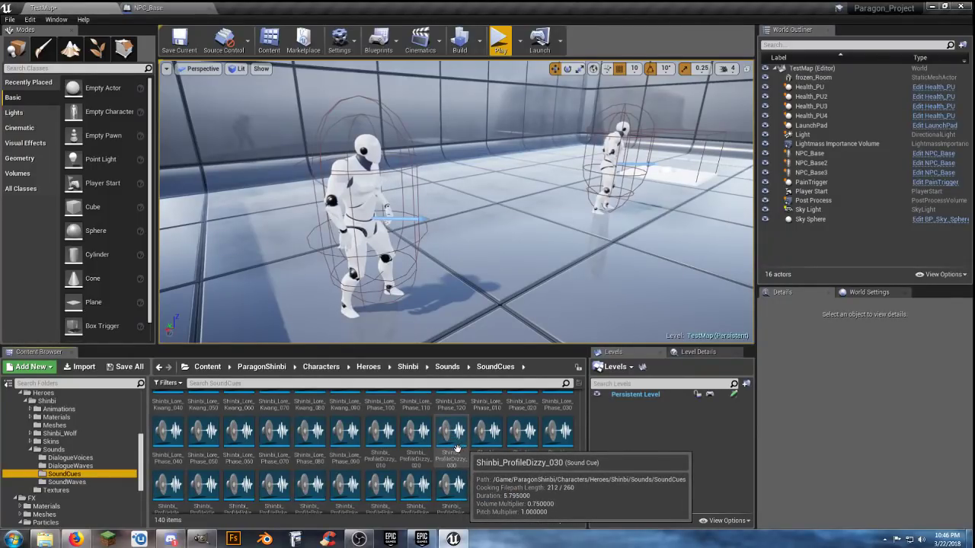
{"action": "scroll", "coordinate": [493, 460], "scroll_direction": "up", "scroll_amount": 1}
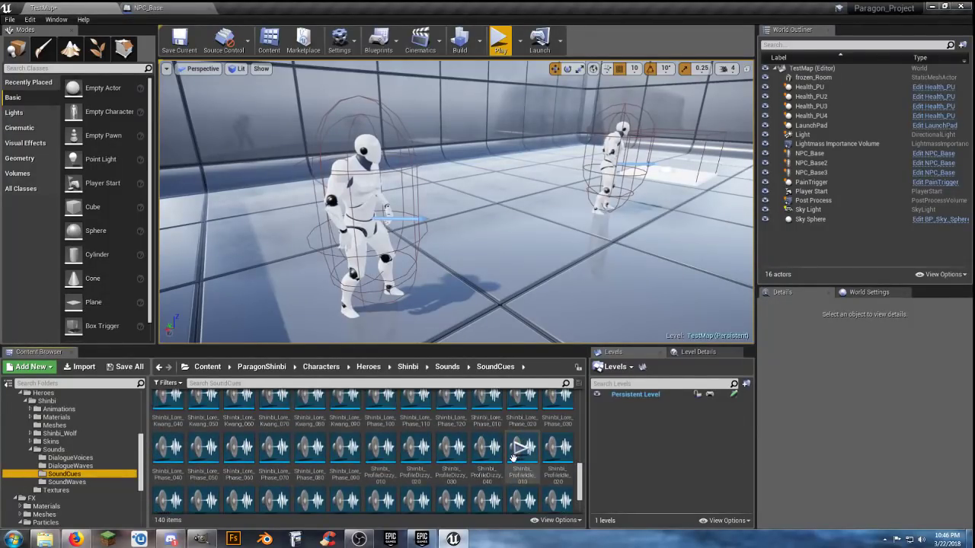
{"action": "scroll", "coordinate": [513, 457], "scroll_direction": "up", "scroll_amount": 1}
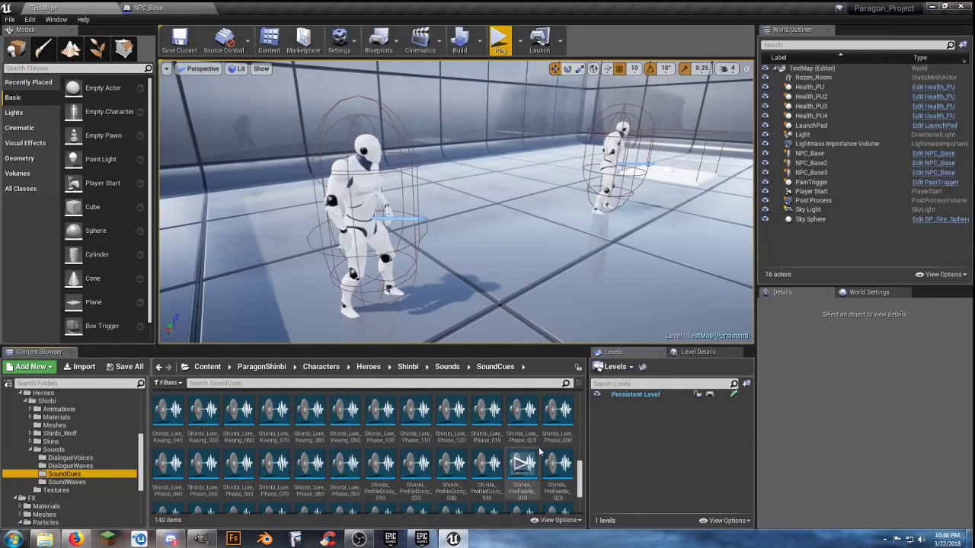
{"action": "left_click_drag", "start_coordinate": [579, 448], "coordinate": [579, 451]}
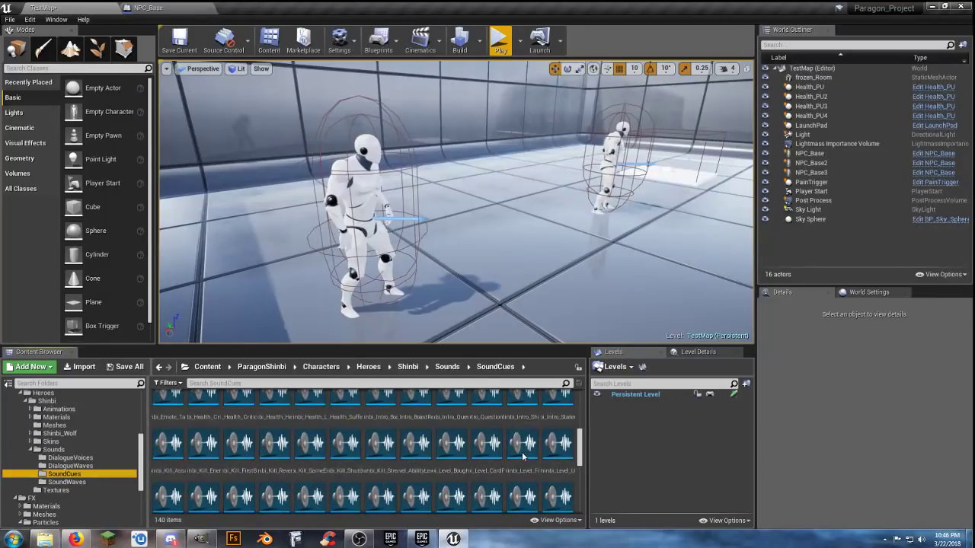
{"action": "scroll", "coordinate": [522, 456], "scroll_direction": "up", "scroll_amount": 3}
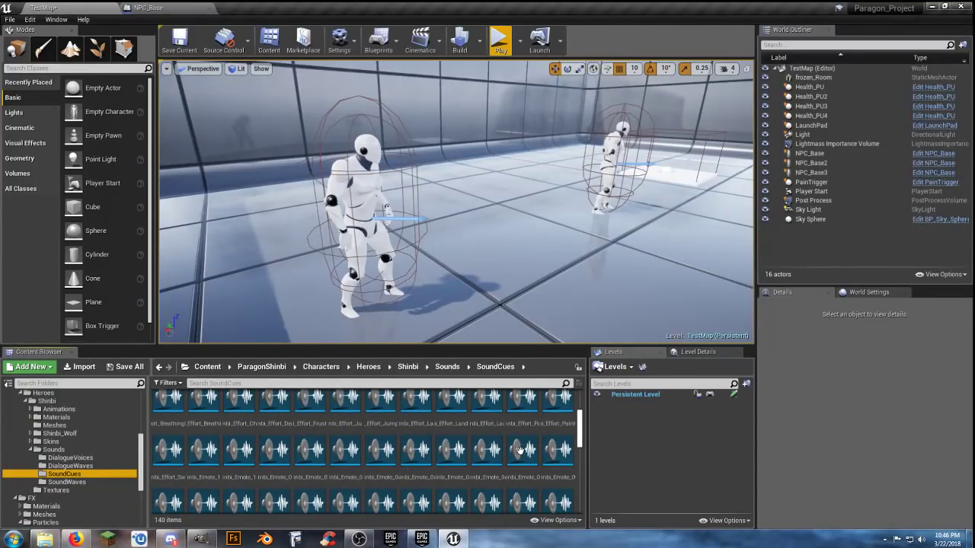
{"action": "scroll", "coordinate": [521, 453], "scroll_direction": "up", "scroll_amount": 3}
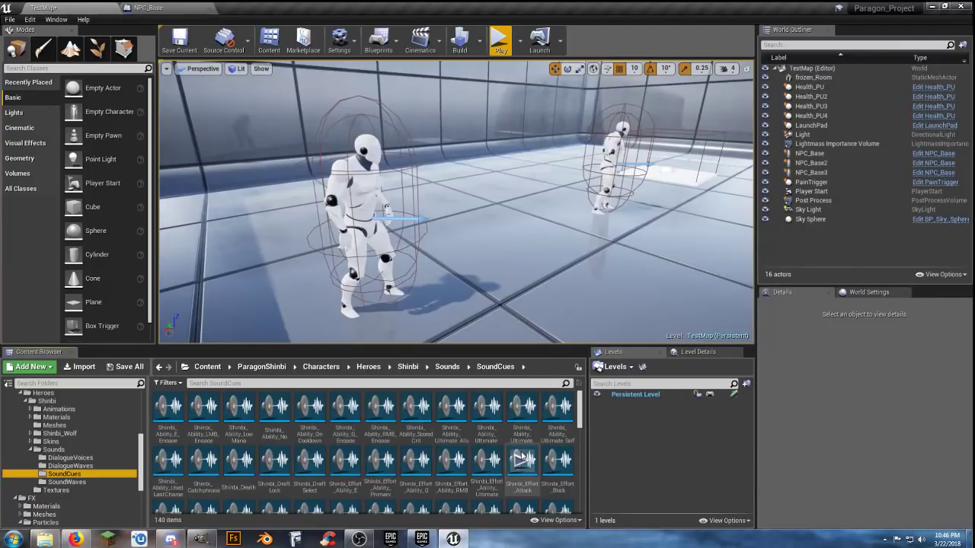
{"action": "mouse_move", "coordinate": [518, 416]}
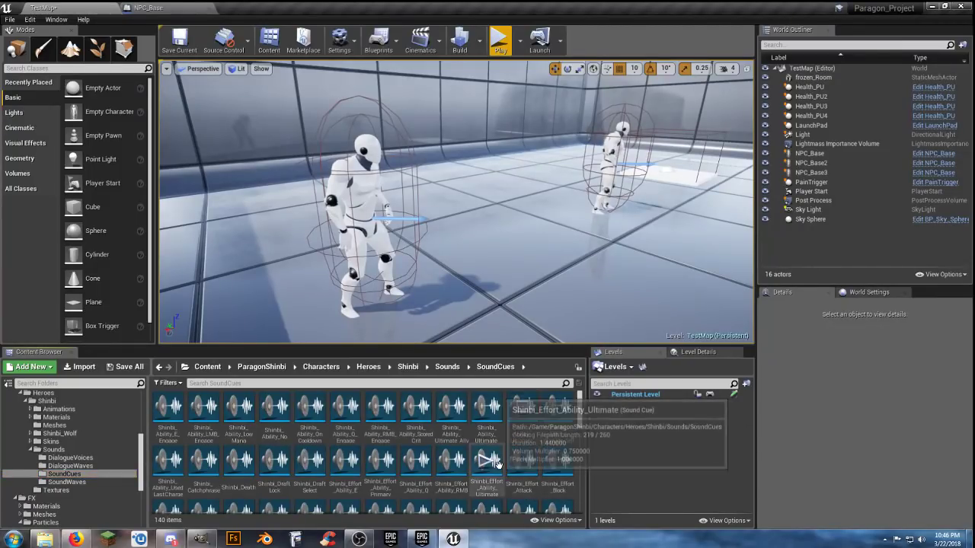
{"action": "scroll", "coordinate": [533, 466], "scroll_direction": "down", "scroll_amount": 1}
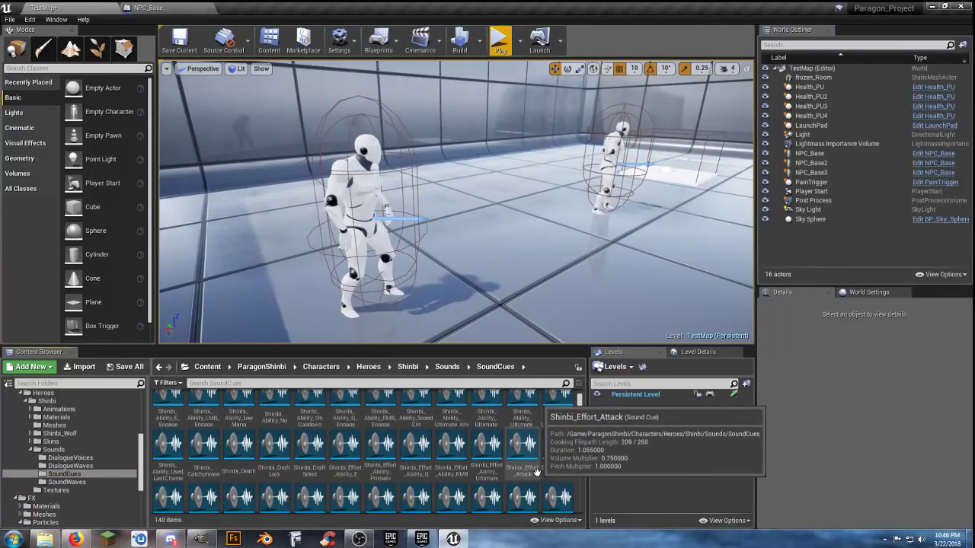
Step: Look through Shinbi's Effort sound cues and select Shinbi_Effort_Swing
{"action": "scroll", "coordinate": [533, 474], "scroll_direction": "down", "scroll_amount": 1}
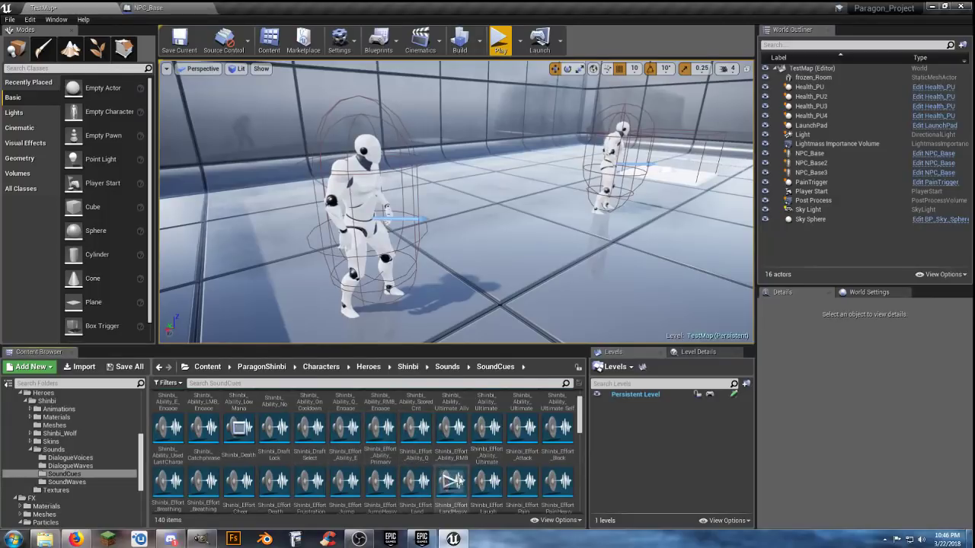
{"action": "scroll", "coordinate": [487, 480], "scroll_direction": "down", "scroll_amount": 1}
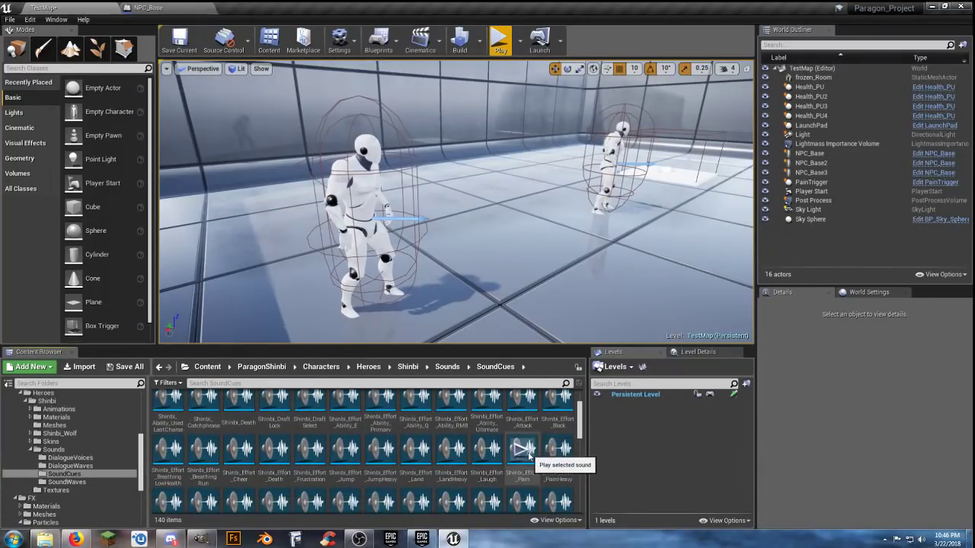
{"action": "scroll", "coordinate": [526, 457], "scroll_direction": "down", "scroll_amount": 1}
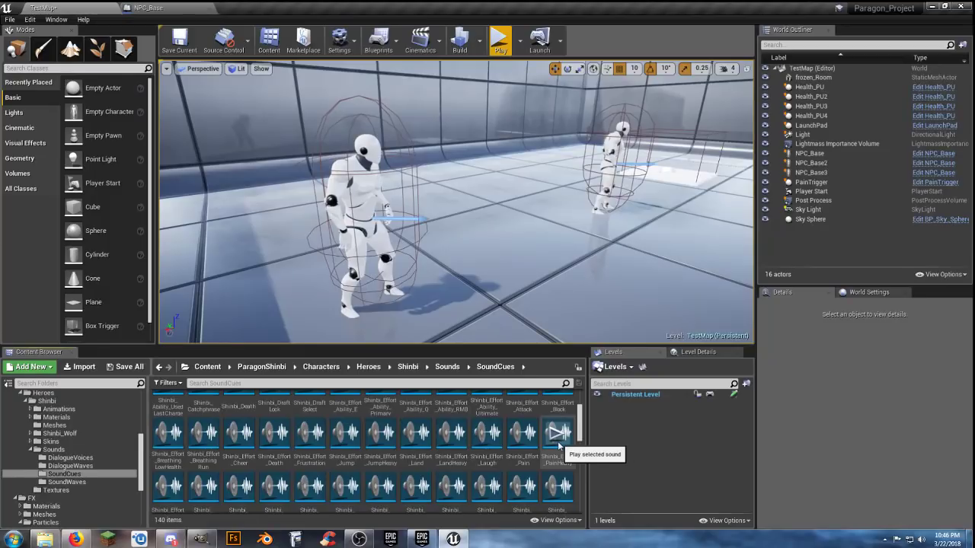
{"action": "scroll", "coordinate": [558, 446], "scroll_direction": "down", "scroll_amount": 2}
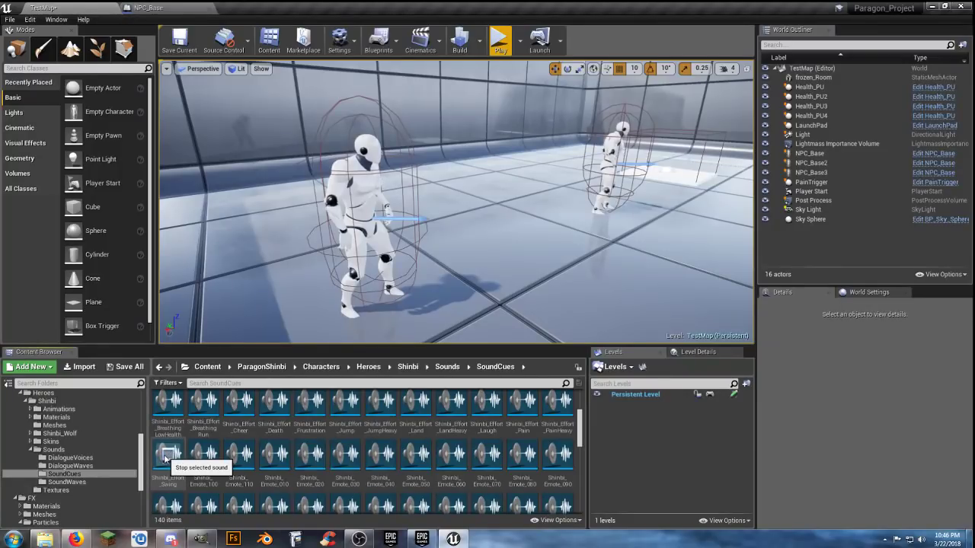
{"action": "left_click", "coordinate": [164, 457]}
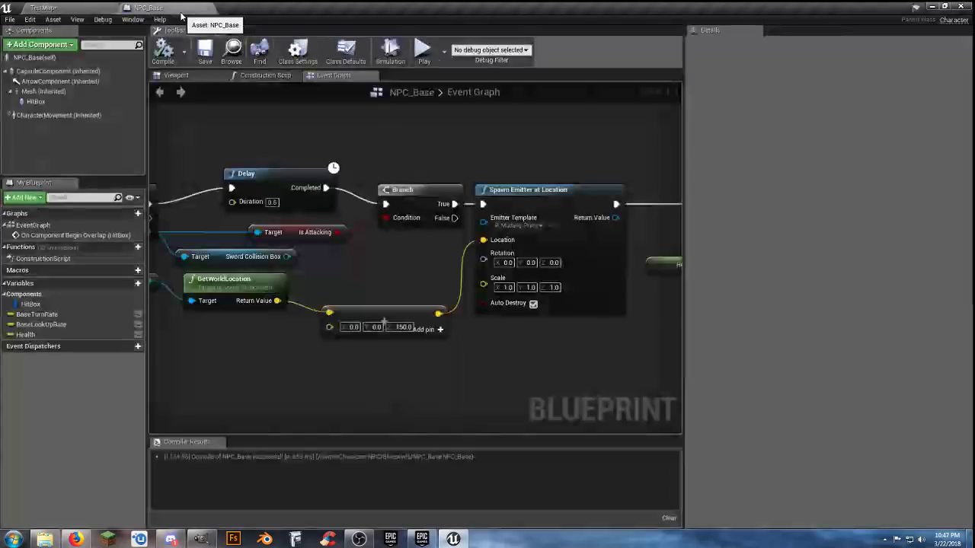
Step: In the NPC_Base event graph, shift the health and death nodes away from Spawn Emitter at Location to make room for another node
{"action": "left_click", "coordinate": [184, 9]}
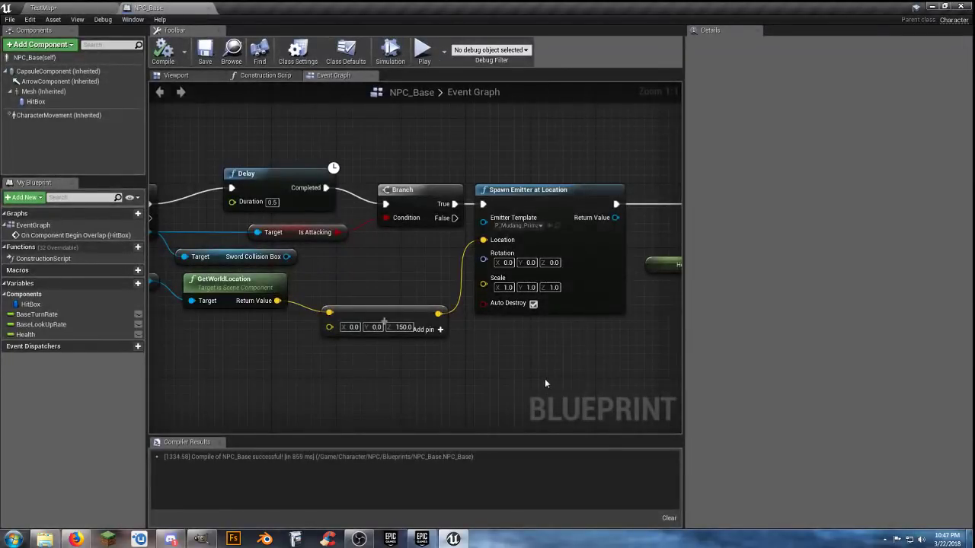
{"action": "scroll", "coordinate": [508, 361], "scroll_direction": "down", "scroll_amount": 5}
{"action": "right_click_drag", "start_coordinate": [501, 359], "coordinate": [301, 312]}
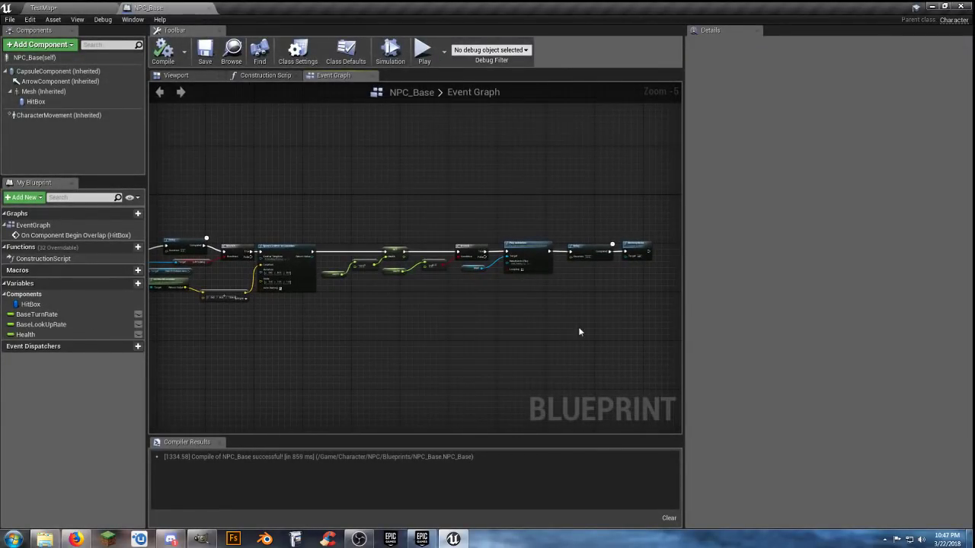
{"action": "left_click_drag", "start_coordinate": [654, 315], "coordinate": [483, 253]}
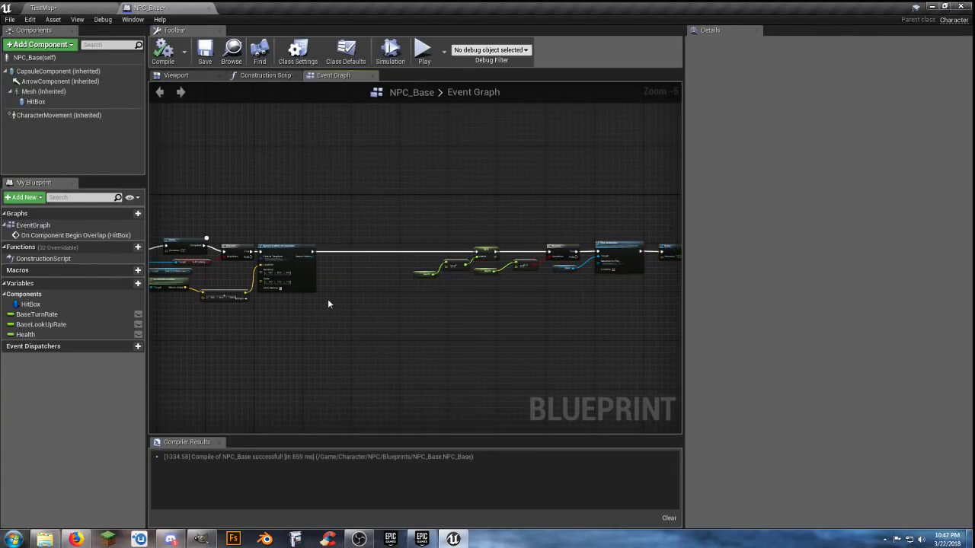
Step: Add a Play Sound at Location node after Spawn Emitter at Location and assign the Shinbi_Effort_Swing cue as its sound
{"action": "scroll", "coordinate": [327, 304], "scroll_direction": "up", "scroll_amount": 6}
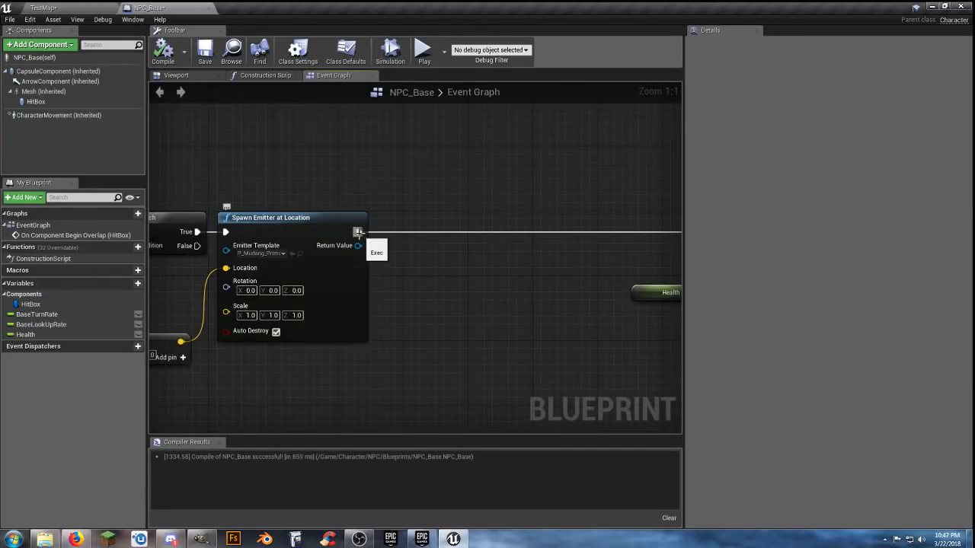
{"action": "left_click_drag", "start_coordinate": [357, 231], "coordinate": [395, 235]}
{"action": "type", "text": "plays"}
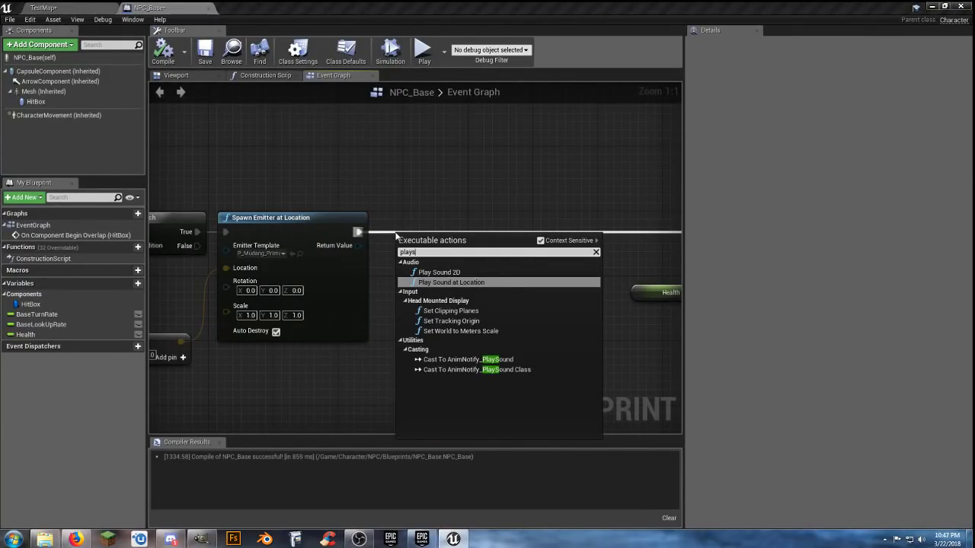
{"action": "left_click", "coordinate": [469, 282]}
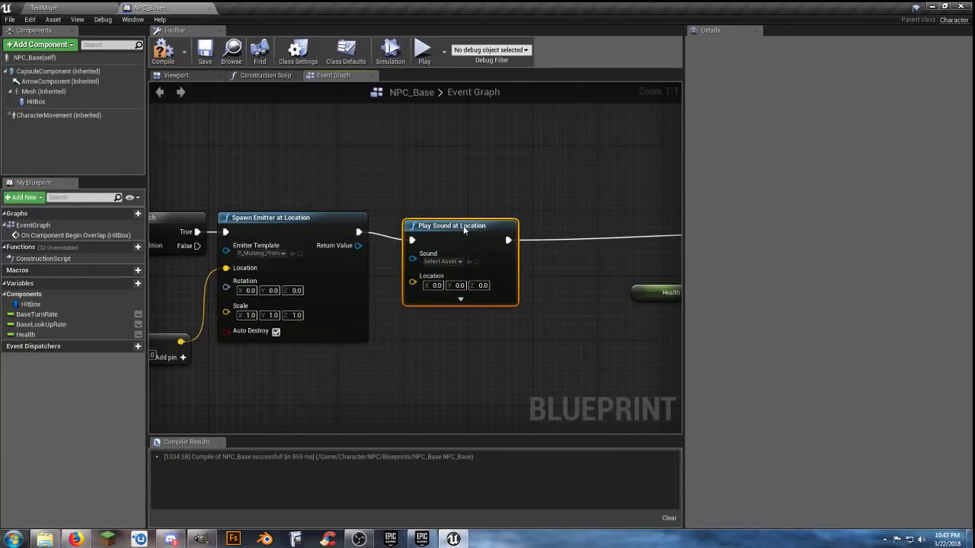
{"action": "left_click_drag", "start_coordinate": [463, 225], "coordinate": [480, 218]}
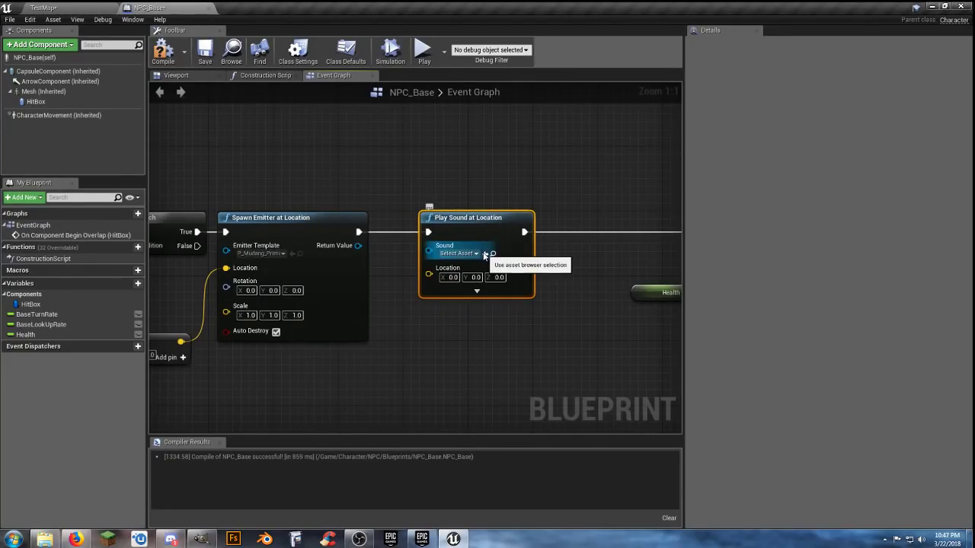
{"action": "left_click", "coordinate": [485, 254]}
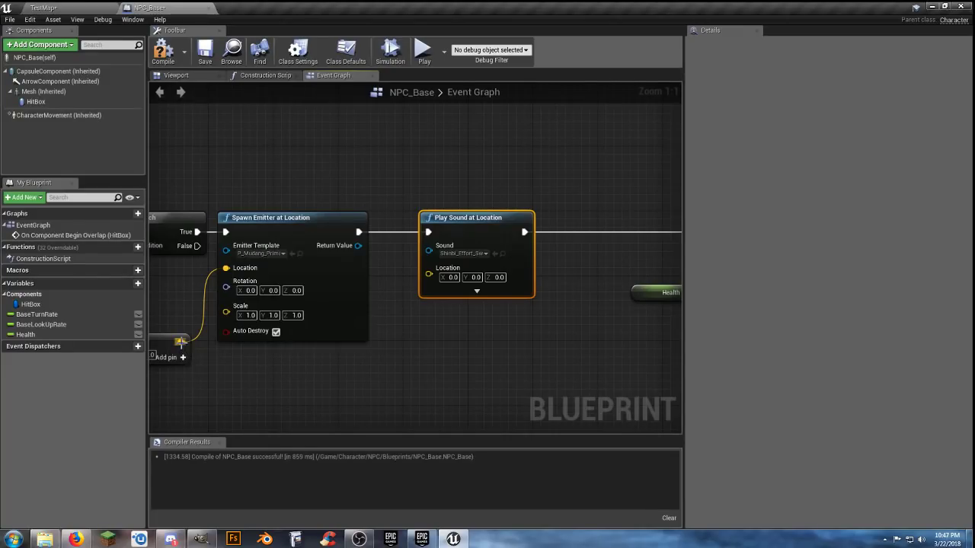
Step: Connect the GetWorldLocation return value to the Play Sound at Location node's Location input, and compile and save NPC_Base
{"action": "left_click_drag", "start_coordinate": [180, 342], "coordinate": [342, 366]}
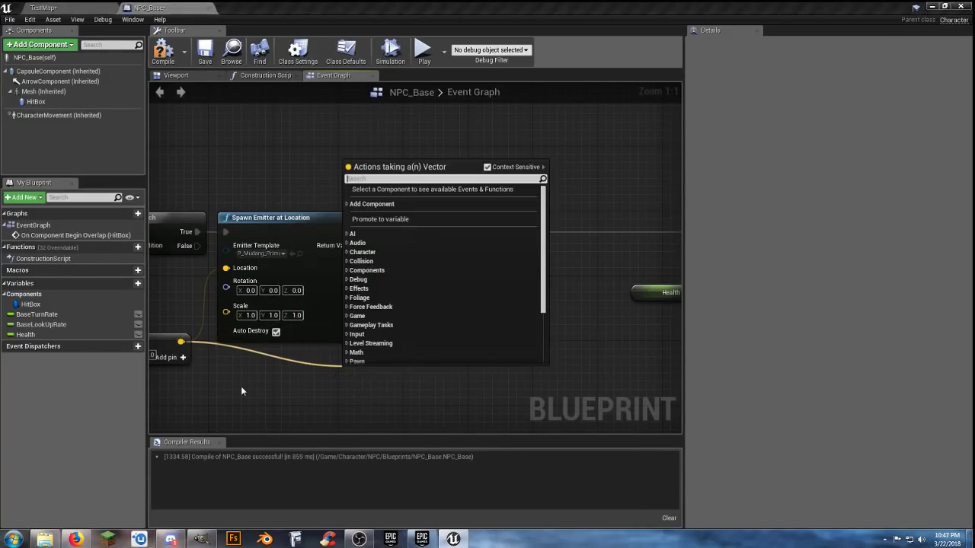
{"action": "left_click", "coordinate": [240, 391]}
{"action": "right_click_drag", "start_coordinate": [240, 392], "coordinate": [379, 359]}
{"action": "scroll", "coordinate": [380, 362], "scroll_direction": "down", "scroll_amount": 1}
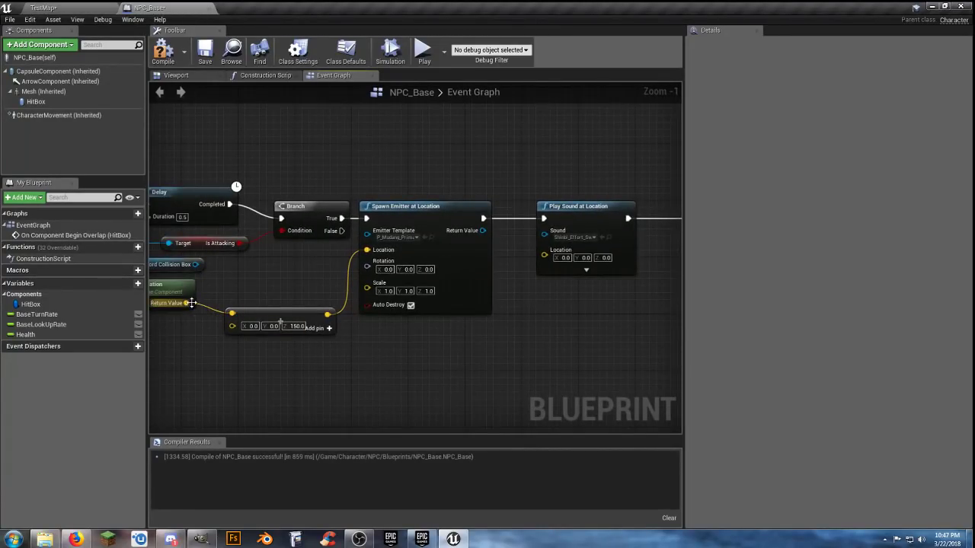
{"action": "left_click_drag", "start_coordinate": [188, 303], "coordinate": [545, 256]}
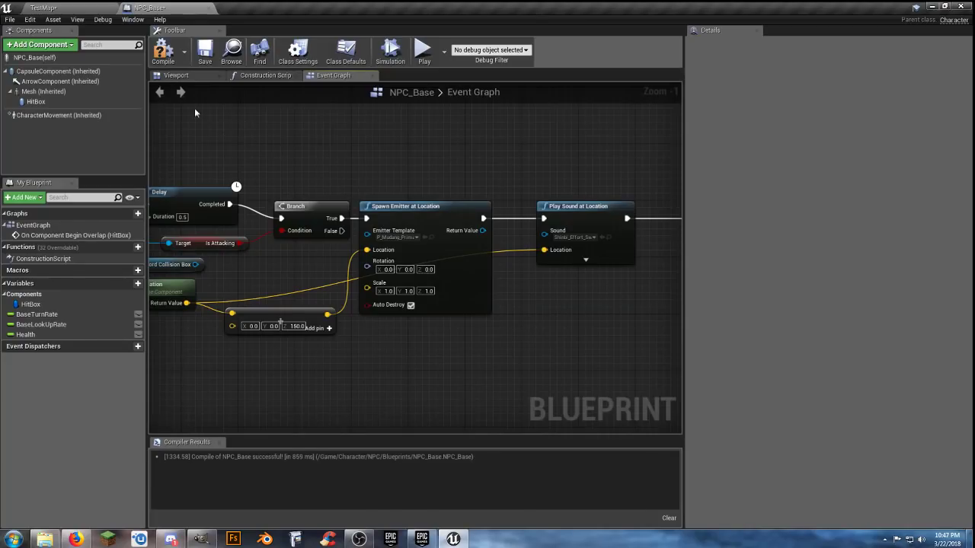
{"action": "left_click", "coordinate": [207, 54]}
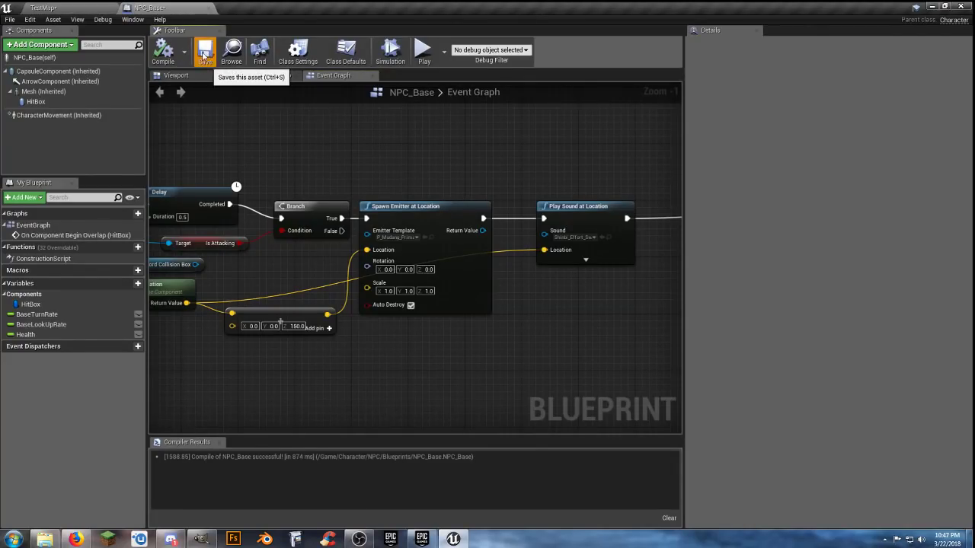
Step: Play-test TestMap and attack the first NPC to check the hit sound and impact effect
{"action": "left_click", "coordinate": [71, 10]}
{"action": "left_click", "coordinate": [499, 44]}
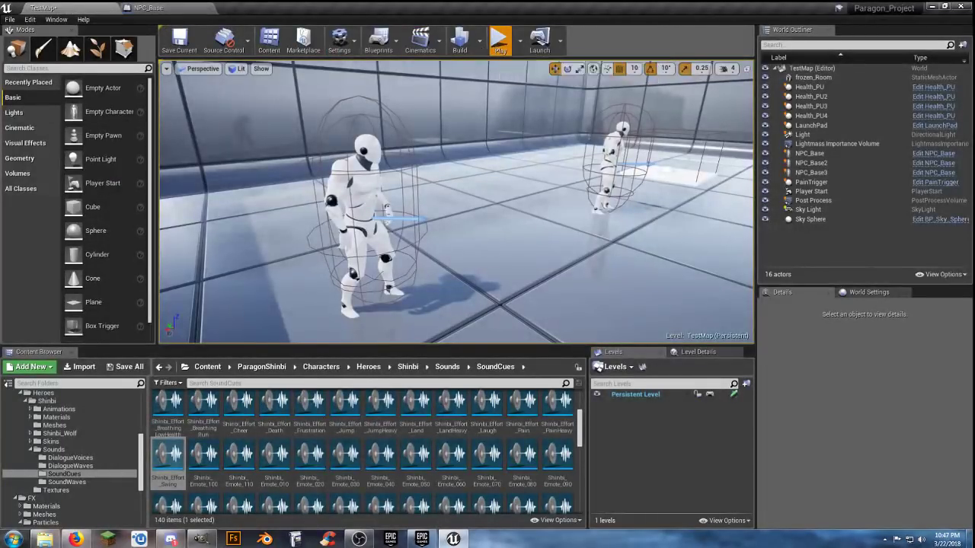
{"action": "left_click", "coordinate": [457, 202]}
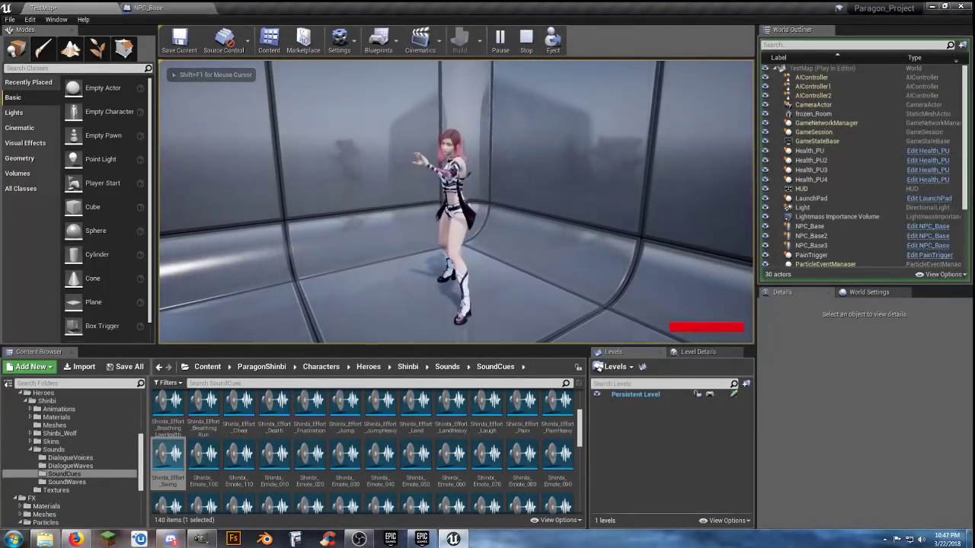
{"action": "key", "text": "w"}
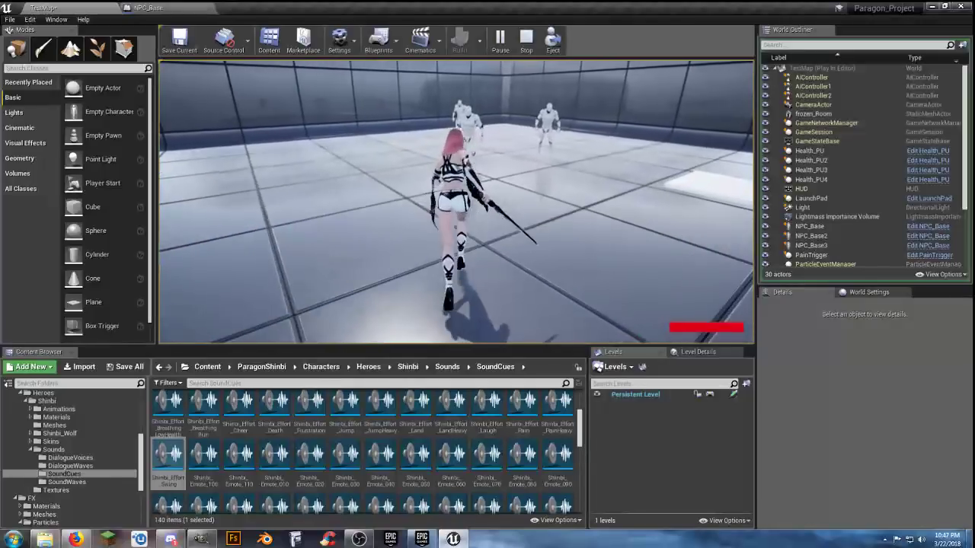
{"action": "left_click", "coordinate": [457, 202]}
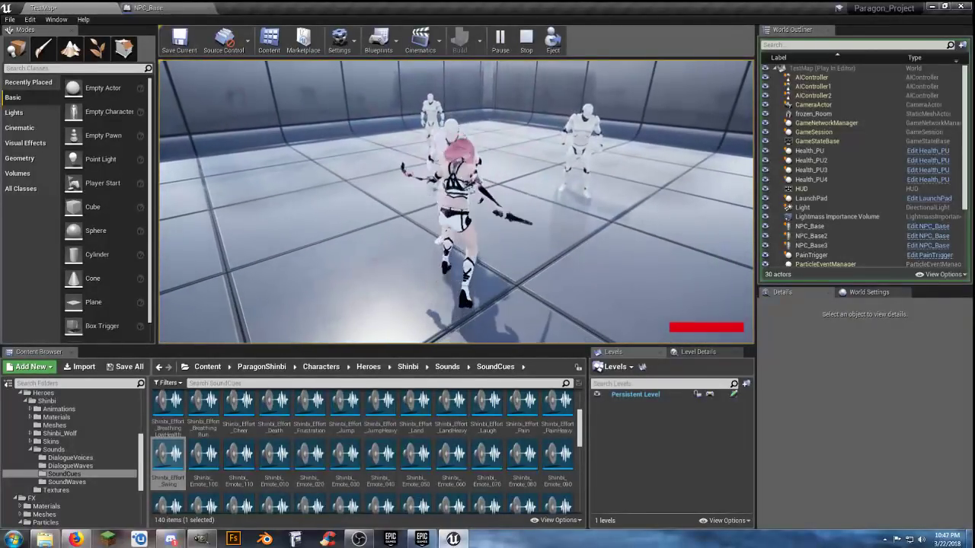
{"action": "left_click", "coordinate": [457, 202]}
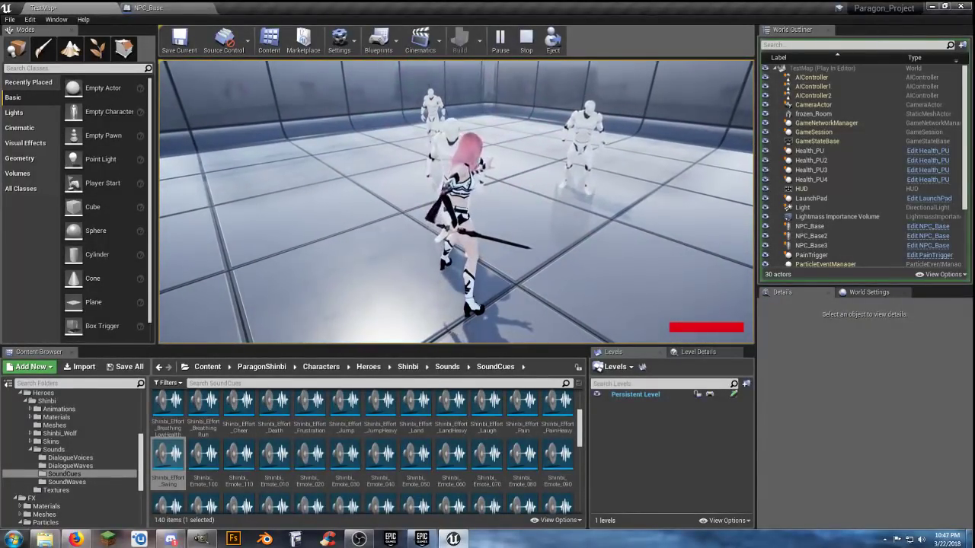
{"action": "left_click", "coordinate": [457, 202]}
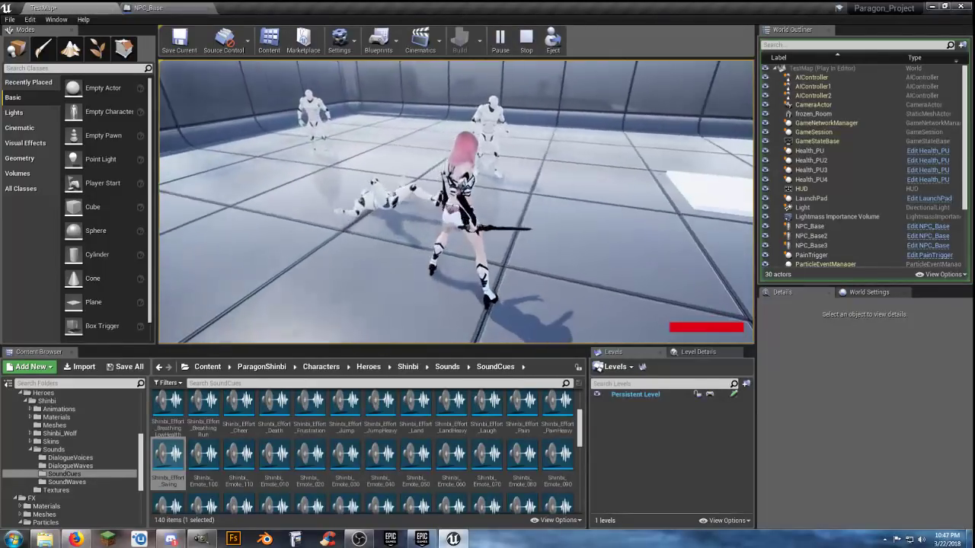
Step: Attack the remaining NPCs with repeated sword swings to check their hit effects, and end the play session
{"action": "key", "text": "w"}
{"action": "left_click", "coordinate": [457, 202]}
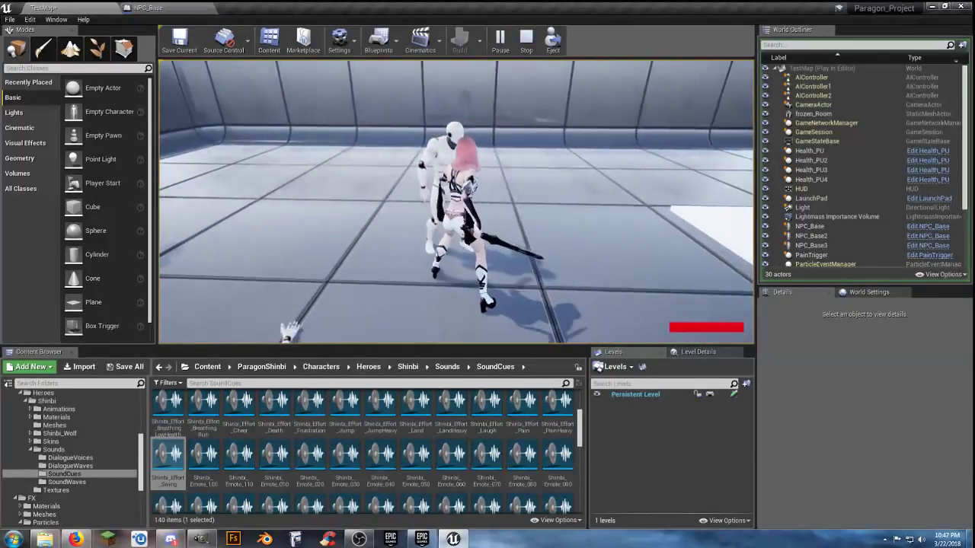
{"action": "left_click", "coordinate": [457, 202]}
{"action": "left_click", "coordinate": [457, 201]}
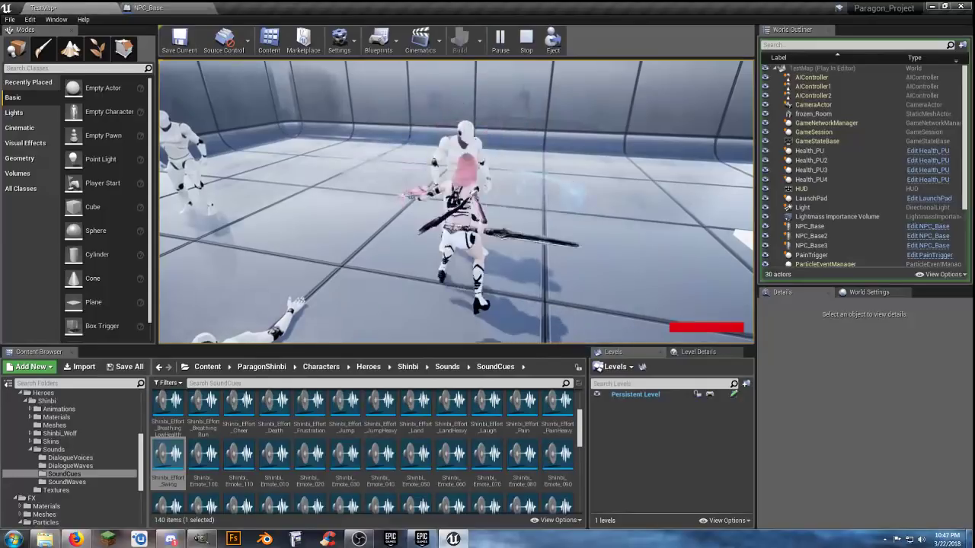
{"action": "left_click", "coordinate": [457, 201]}
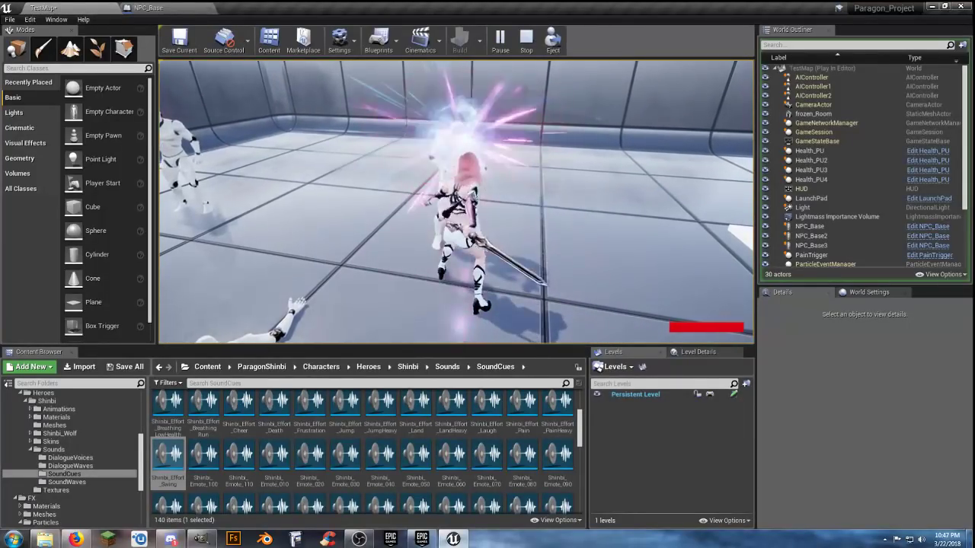
{"action": "key", "text": "w"}
{"action": "left_click", "coordinate": [457, 202]}
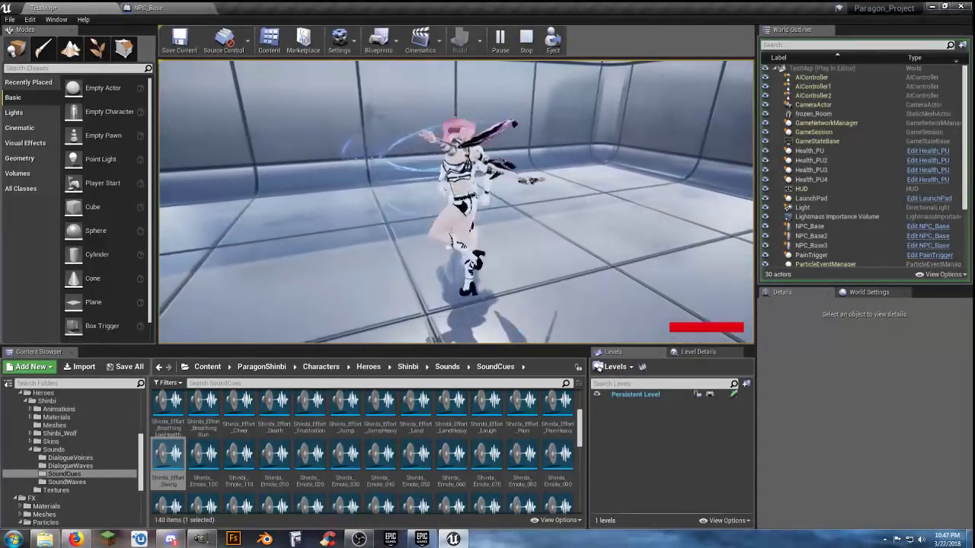
{"action": "left_click", "coordinate": [457, 202]}
{"action": "left_click", "coordinate": [457, 202]}
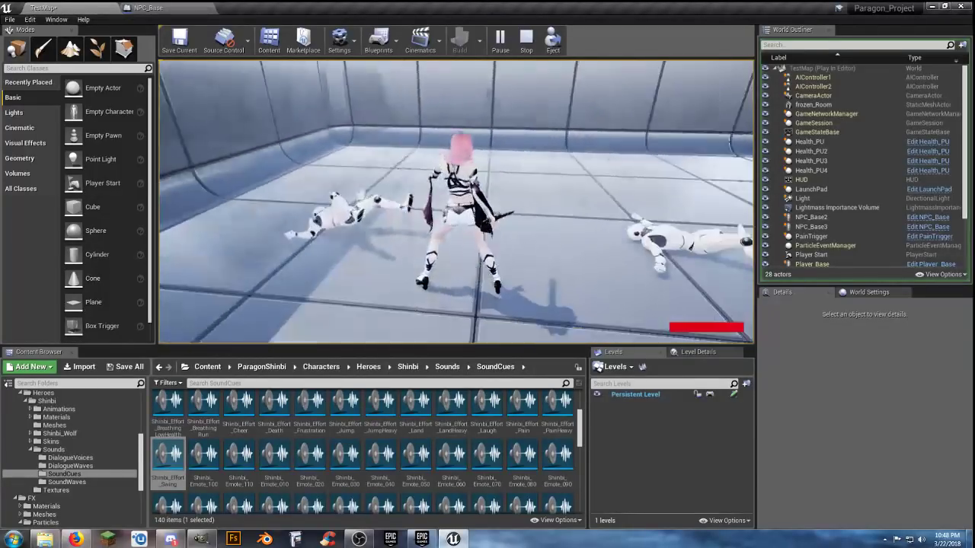
{"action": "key", "text": "w"}
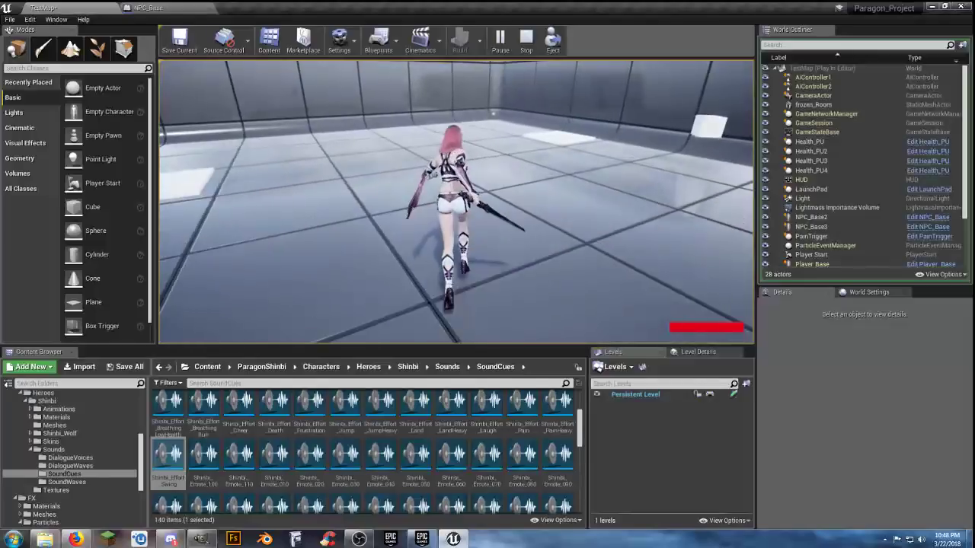
{"action": "key", "text": "Escape"}
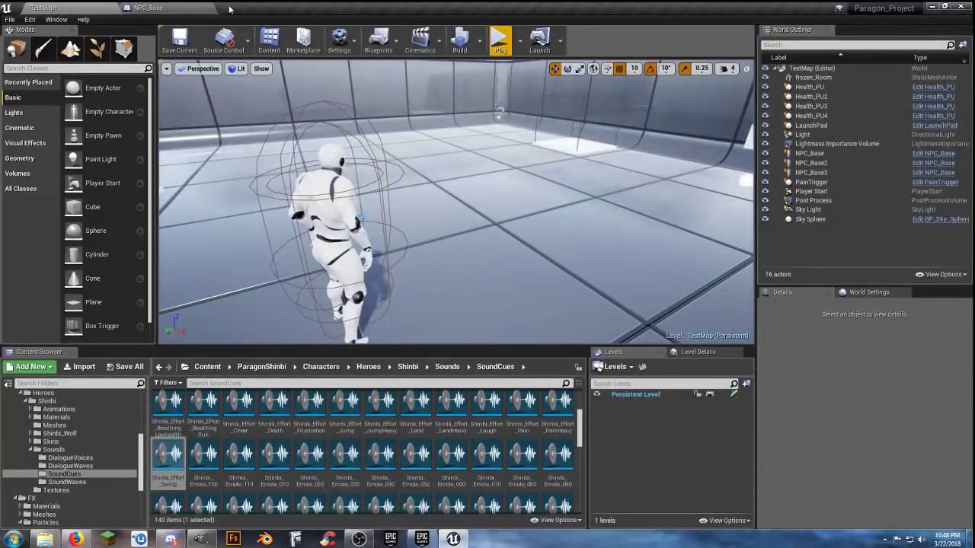
Step: In the NPC_Base event graph, move the health and death nodes closer to Play Sound at Location and place the first Health node below it
{"action": "left_click", "coordinate": [185, 9]}
{"action": "scroll", "coordinate": [500, 289], "scroll_direction": "down", "scroll_amount": 5}
{"action": "right_click_drag", "start_coordinate": [533, 330], "coordinate": [382, 298]}
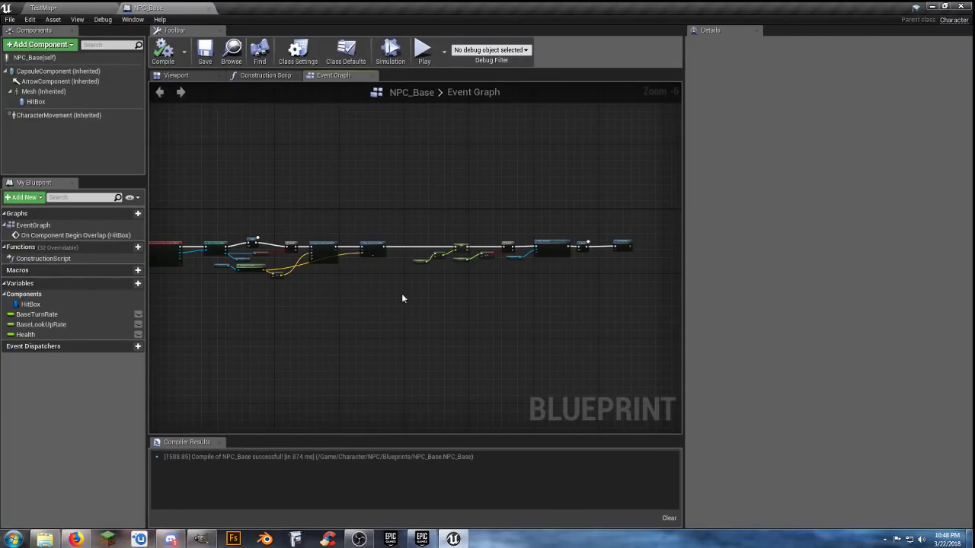
{"action": "scroll", "coordinate": [468, 291], "scroll_direction": "up", "scroll_amount": 3}
{"action": "scroll", "coordinate": [468, 290], "scroll_direction": "down", "scroll_amount": 1}
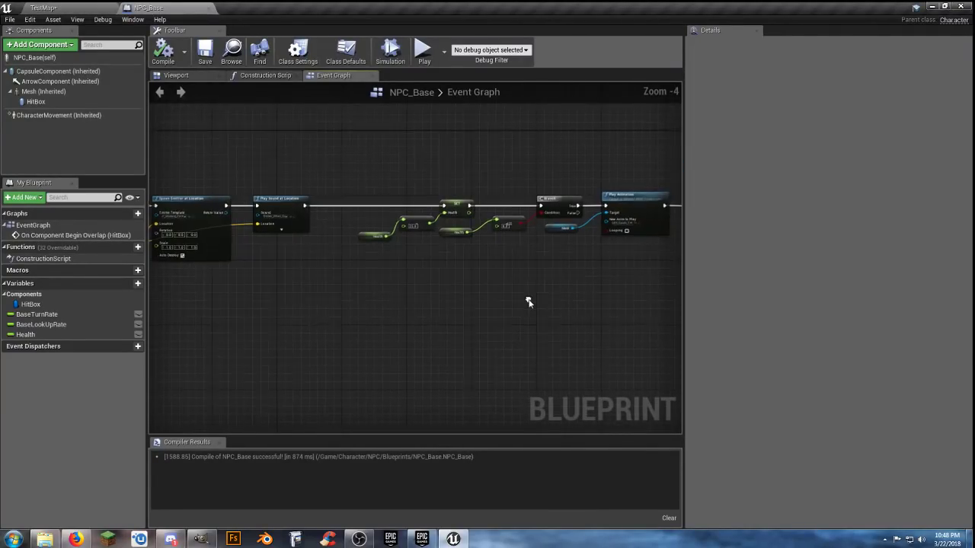
{"action": "right_click_drag", "start_coordinate": [529, 300], "coordinate": [352, 286]}
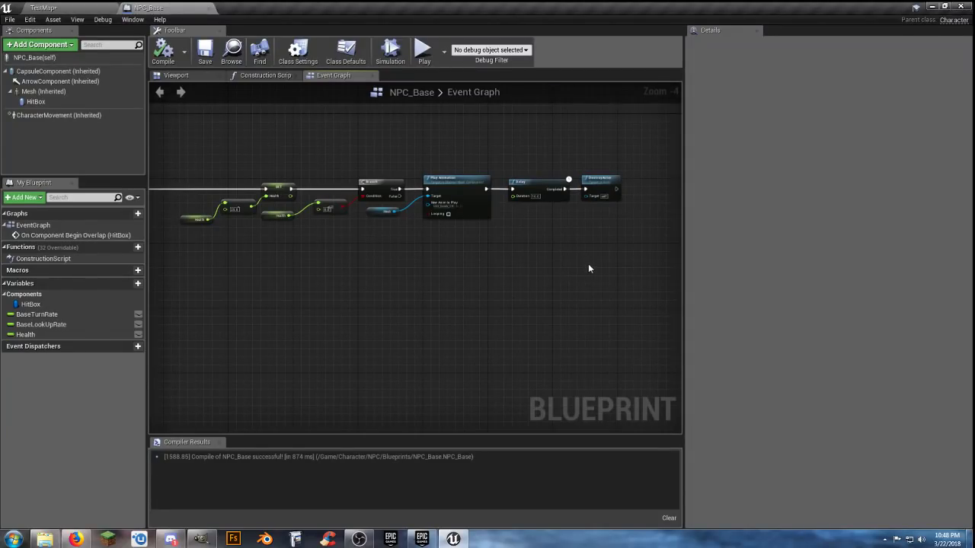
{"action": "left_click_drag", "start_coordinate": [588, 263], "coordinate": [188, 165]}
{"action": "right_click_drag", "start_coordinate": [186, 220], "coordinate": [403, 253]}
{"action": "left_click_drag", "start_coordinate": [490, 226], "coordinate": [409, 223]}
{"action": "left_click_drag", "start_coordinate": [321, 258], "coordinate": [323, 268]}
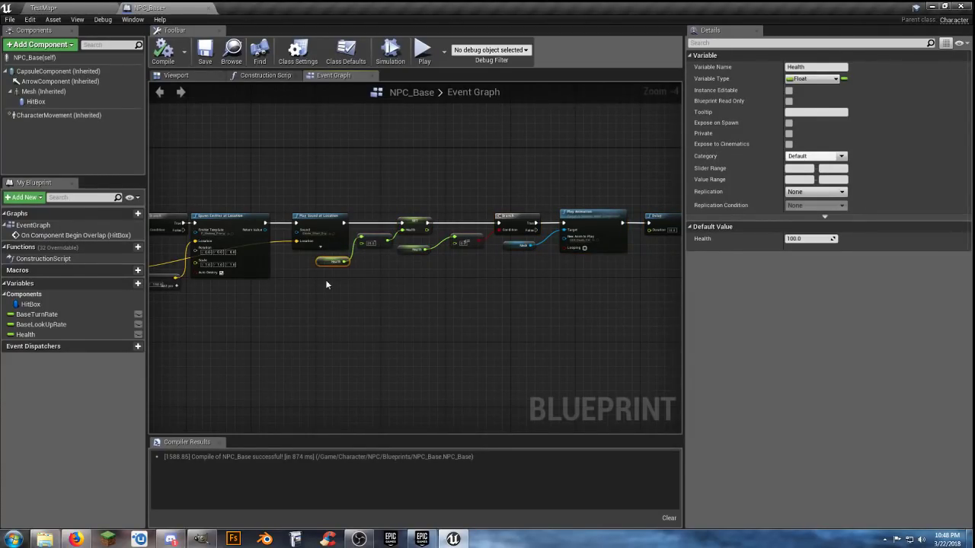
Step: Review the HitBox overlap node chain in the NPC_Base Event Graph and the details of the Health variable
{"action": "left_click", "coordinate": [326, 284]}
{"action": "right_click_drag", "start_coordinate": [315, 295], "coordinate": [514, 296]}
{"action": "mouse_move", "coordinate": [392, 317]}
{"action": "right_mouse_down"}
{"action": "mouse_move", "coordinate": [433, 317]}
{"action": "mouse_move", "coordinate": [395, 318]}
{"action": "right_mouse_up"}
{"action": "scroll", "coordinate": [400, 322], "scroll_direction": "down", "scroll_amount": 1}
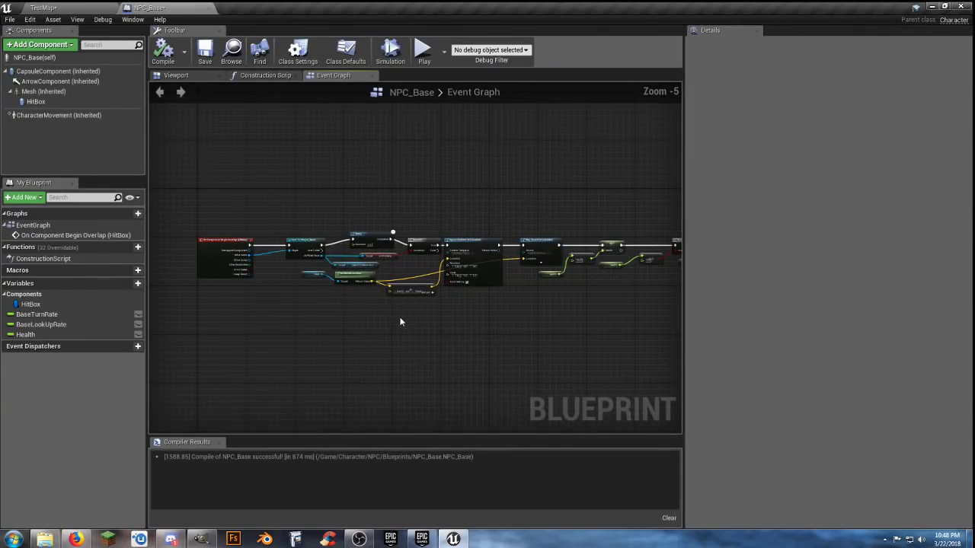
{"action": "right_click_drag", "start_coordinate": [478, 331], "coordinate": [398, 295]}
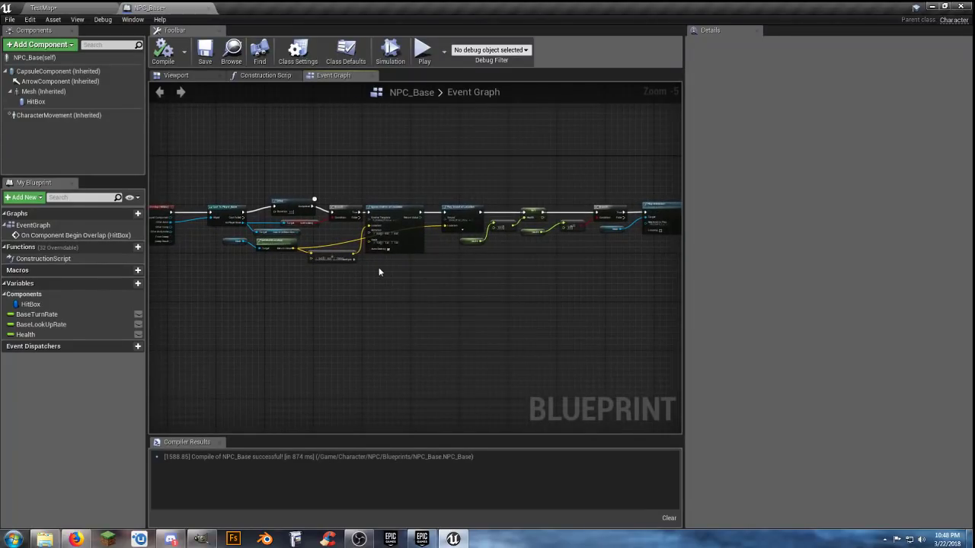
{"action": "scroll", "coordinate": [363, 286], "scroll_direction": "down", "scroll_amount": 6}
{"action": "scroll", "coordinate": [364, 287], "scroll_direction": "up", "scroll_amount": 5}
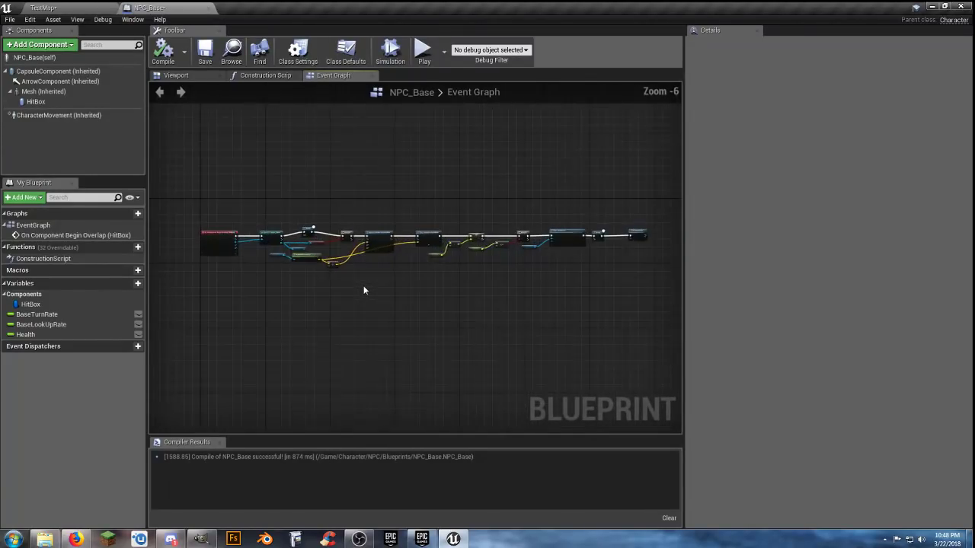
{"action": "scroll", "coordinate": [363, 291], "scroll_direction": "up", "scroll_amount": 1}
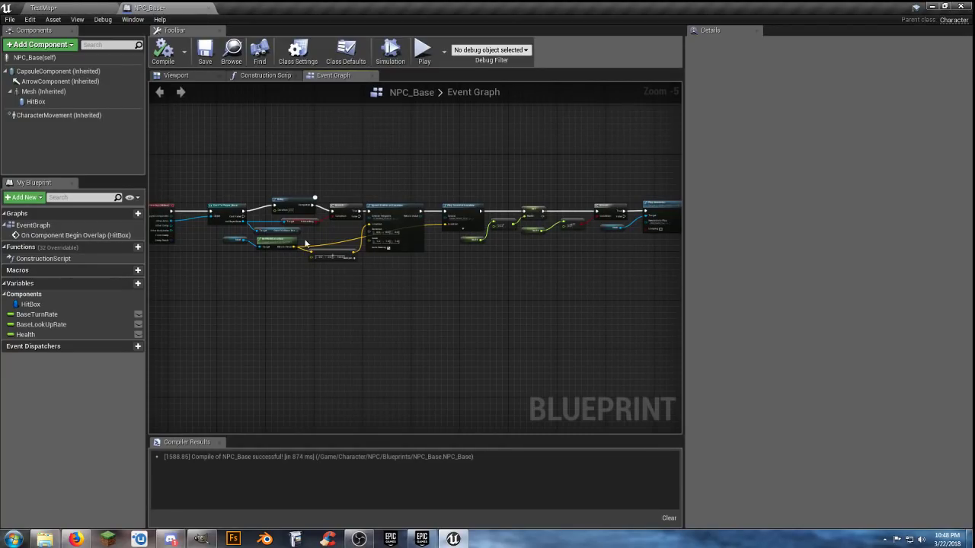
{"action": "right_click_drag", "start_coordinate": [345, 179], "coordinate": [400, 187]}
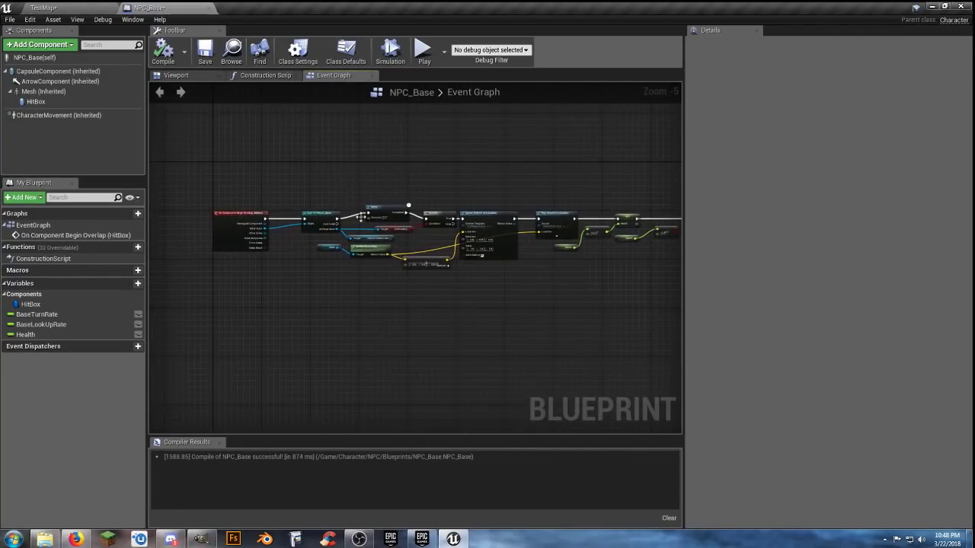
{"action": "scroll", "coordinate": [270, 213], "scroll_direction": "up", "scroll_amount": 4}
{"action": "right_click_drag", "start_coordinate": [281, 176], "coordinate": [313, 178]}
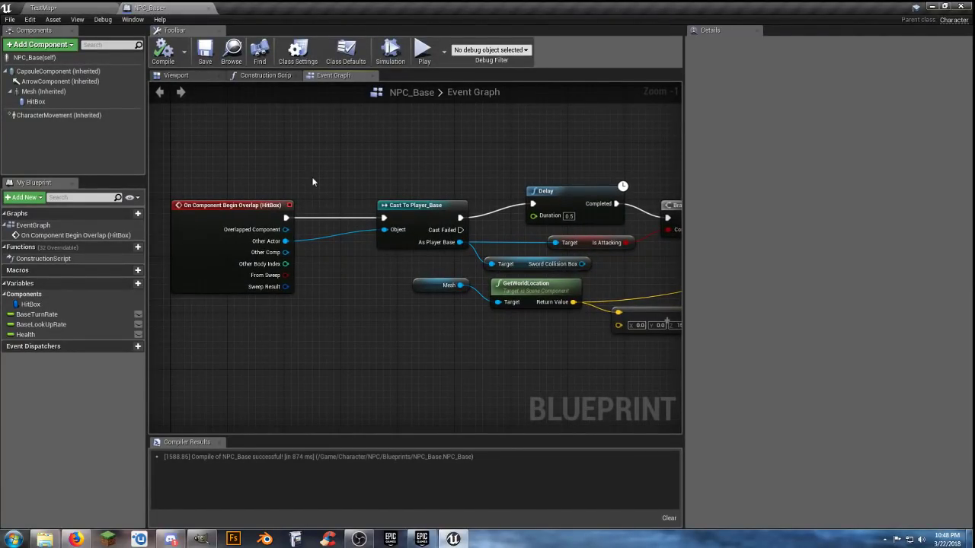
{"action": "scroll", "coordinate": [342, 276], "scroll_direction": "down", "scroll_amount": 3}
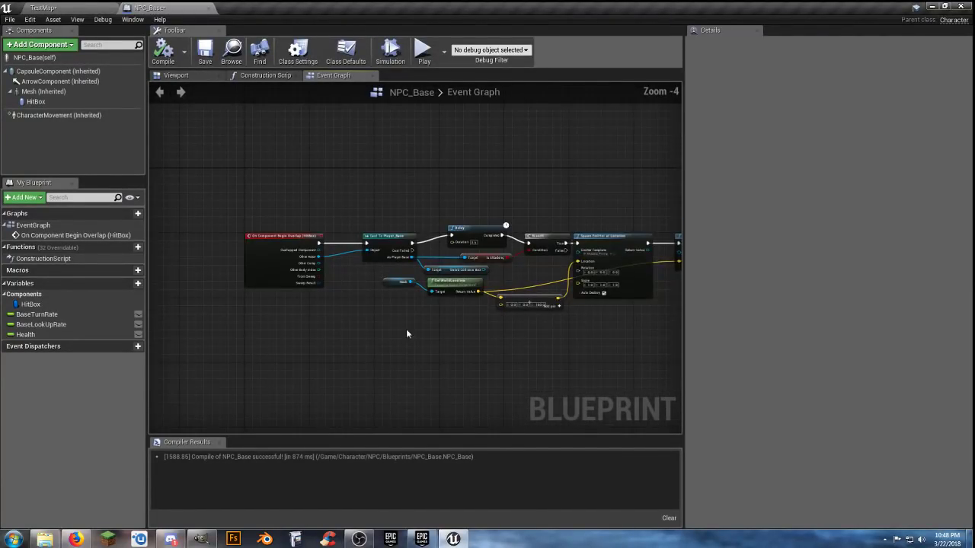
{"action": "right_click_drag", "start_coordinate": [406, 329], "coordinate": [298, 288]}
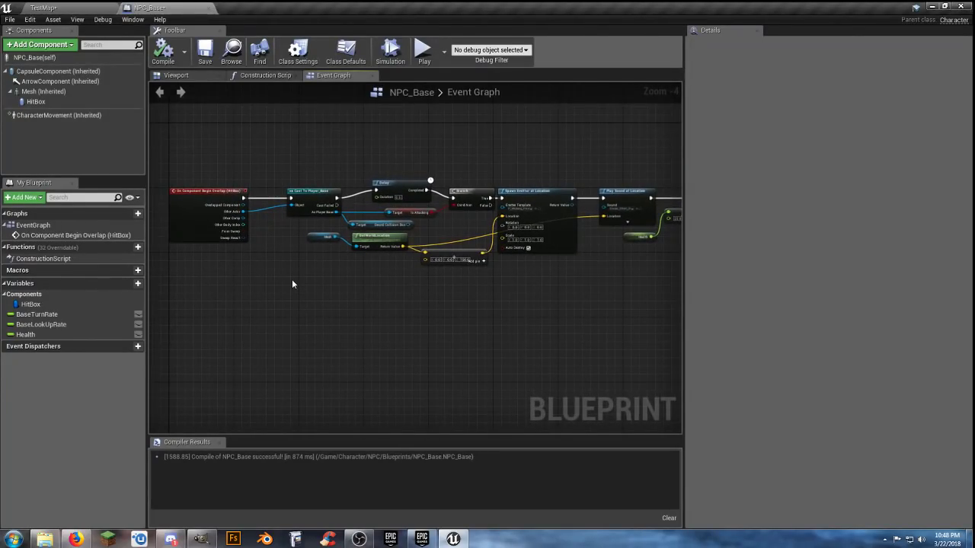
{"action": "left_click", "coordinate": [76, 335]}
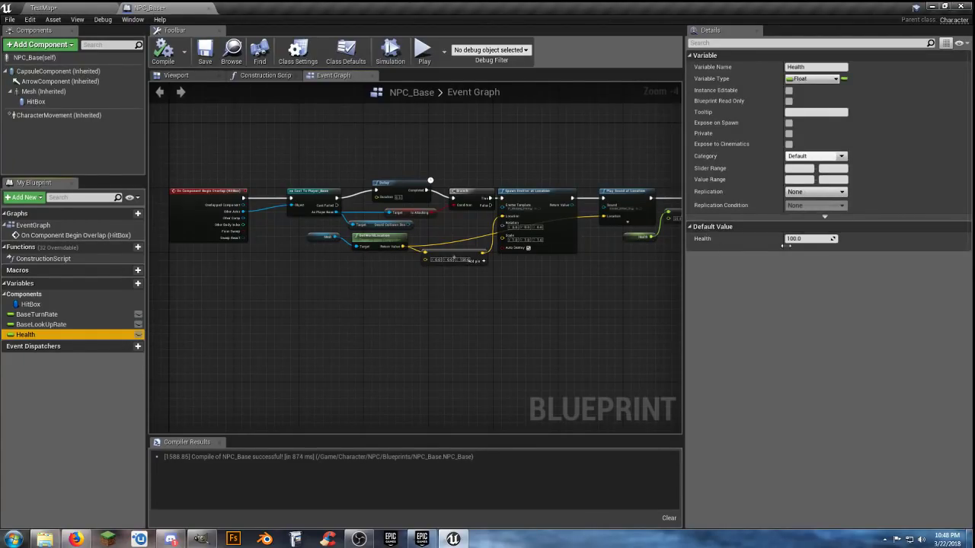
{"action": "scroll", "coordinate": [298, 326], "scroll_direction": "up", "scroll_amount": 5}
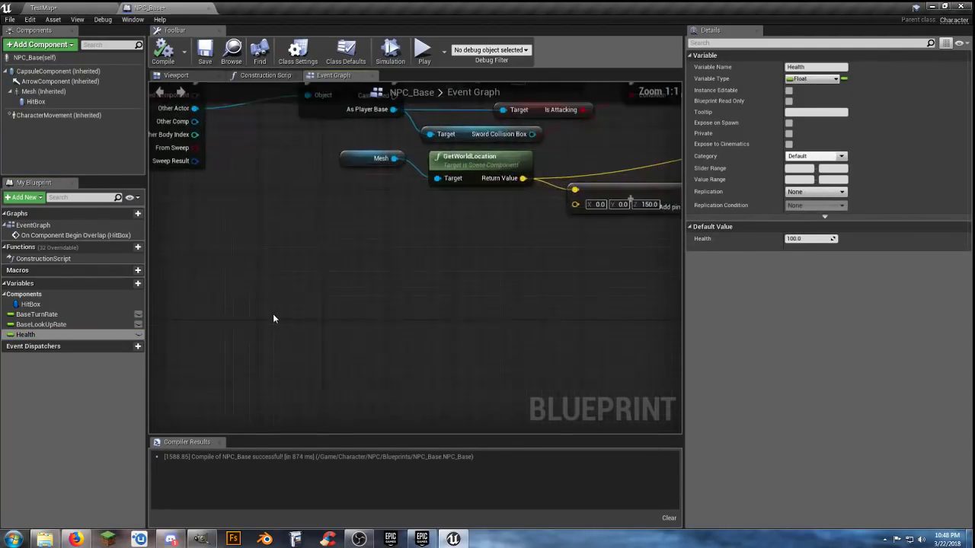
{"action": "right_click_drag", "start_coordinate": [275, 320], "coordinate": [432, 286]}
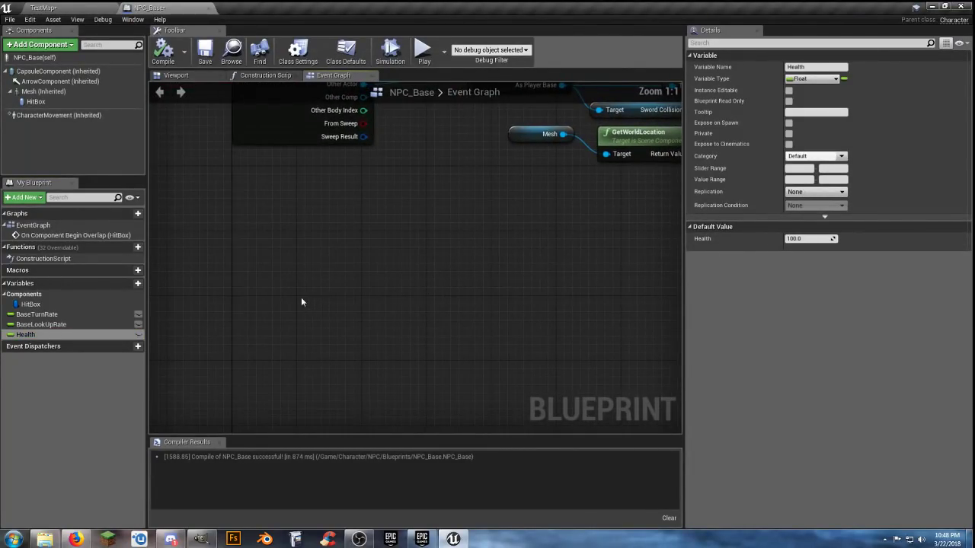
{"action": "right_click", "coordinate": [279, 306]}
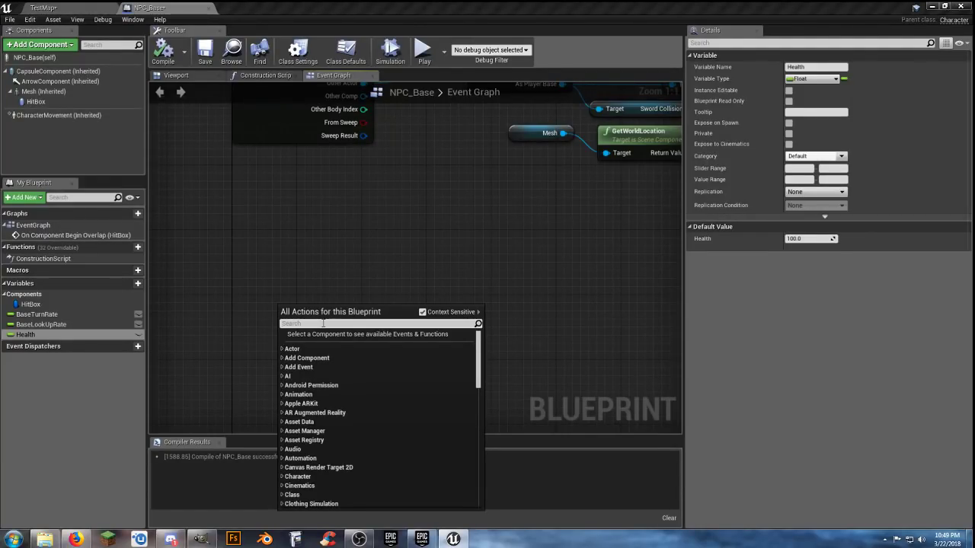
{"action": "type", "text": "begin"}
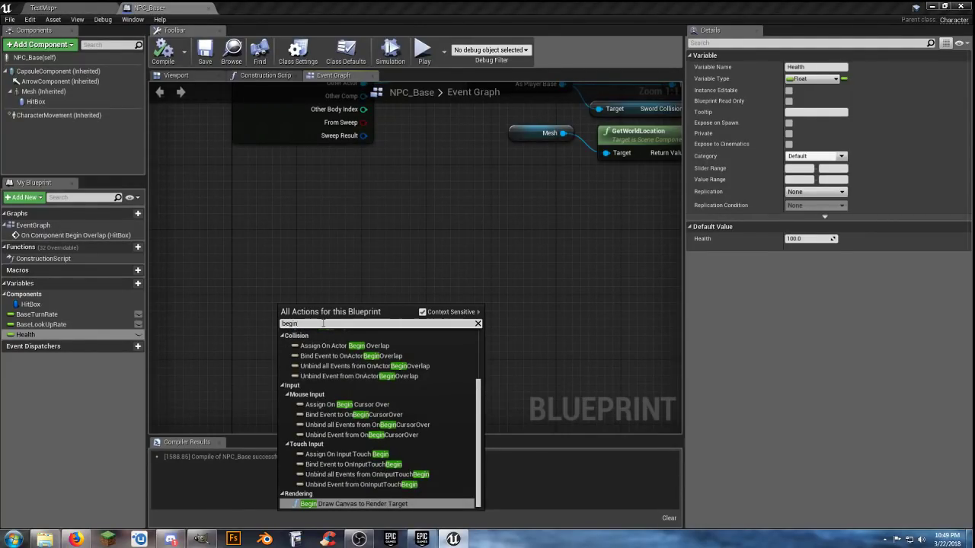
{"action": "type", "text": "play"}
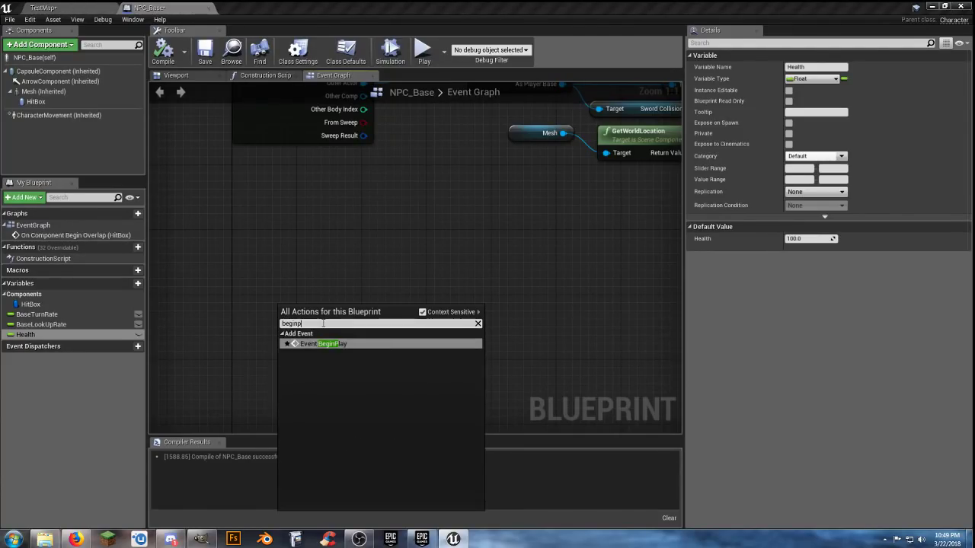
{"action": "left_click", "coordinate": [363, 341]}
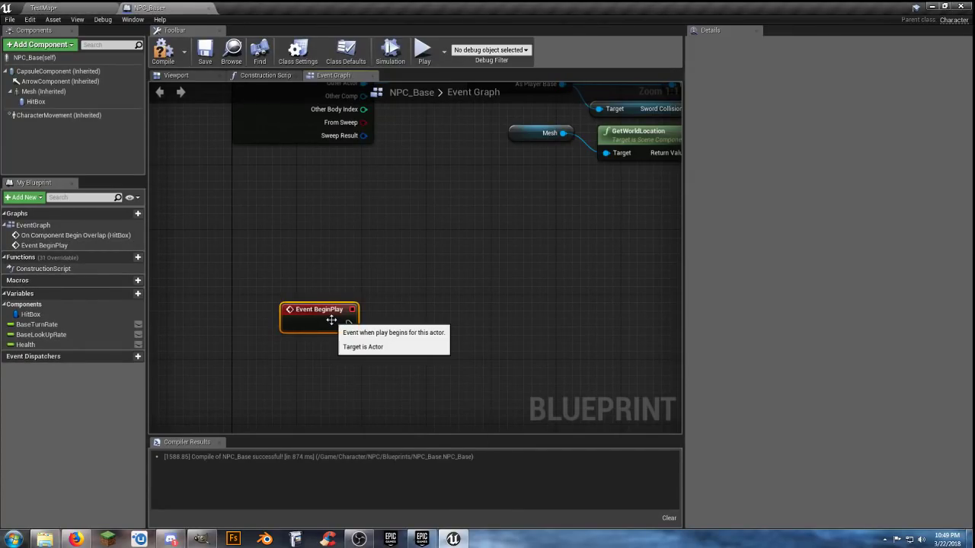
{"action": "key", "text": "Delete"}
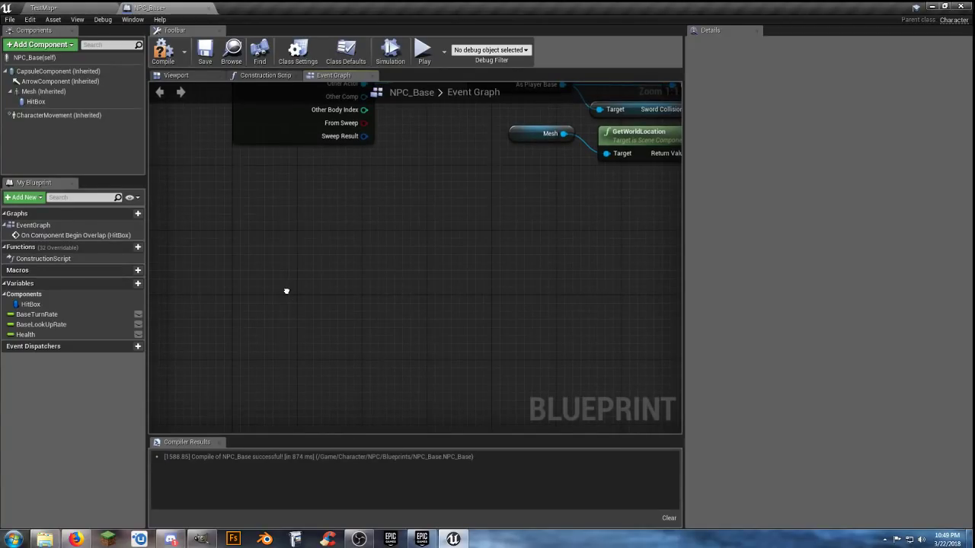
Step: Add an Event Tick node in the empty area below the HitBox overlap event and align it with that event's left edge
{"action": "right_click", "coordinate": [286, 294]}
{"action": "type", "text": "eventti"}
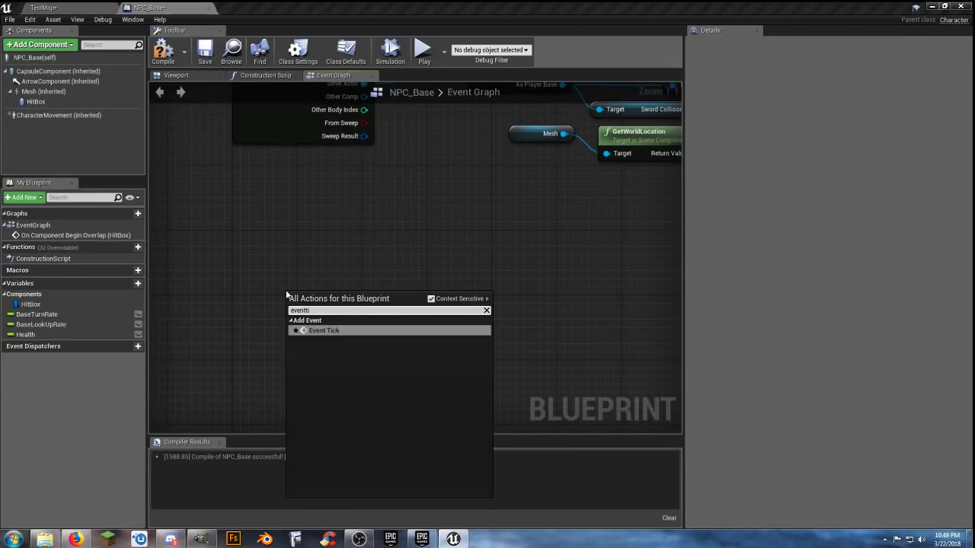
{"action": "left_click", "coordinate": [334, 331]}
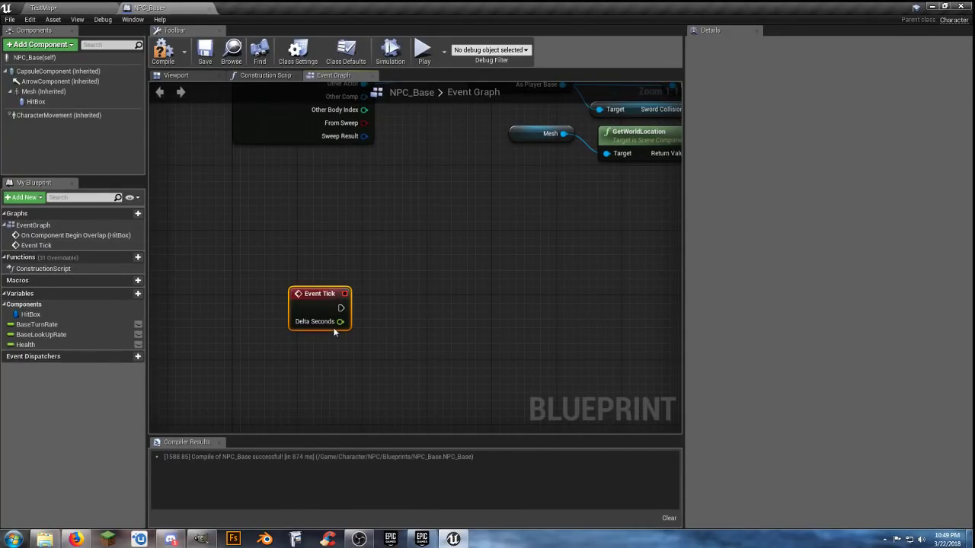
{"action": "left_click_drag", "start_coordinate": [314, 296], "coordinate": [263, 305]}
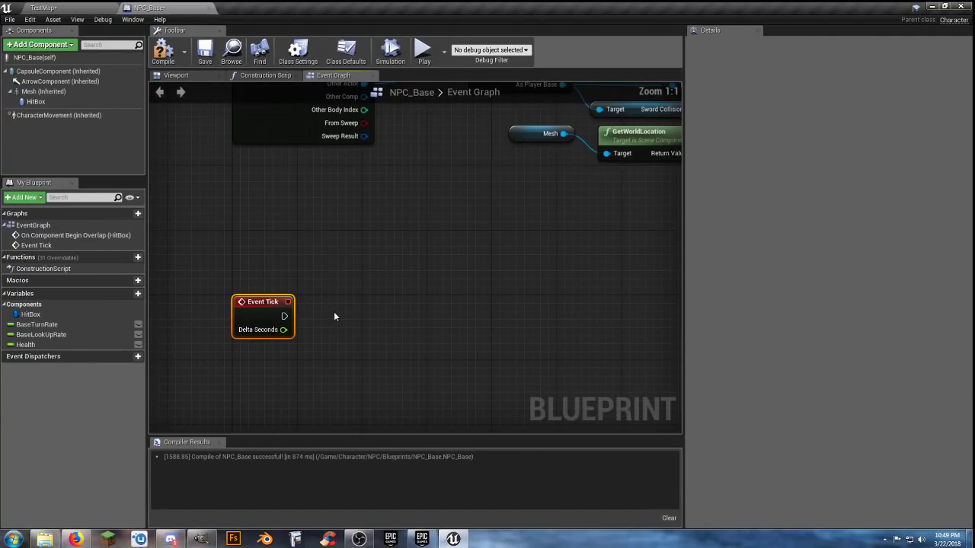
Step: Add a Branch node driven by the execution output of Event Tick
{"action": "right_click_drag", "start_coordinate": [333, 316], "coordinate": [354, 252]}
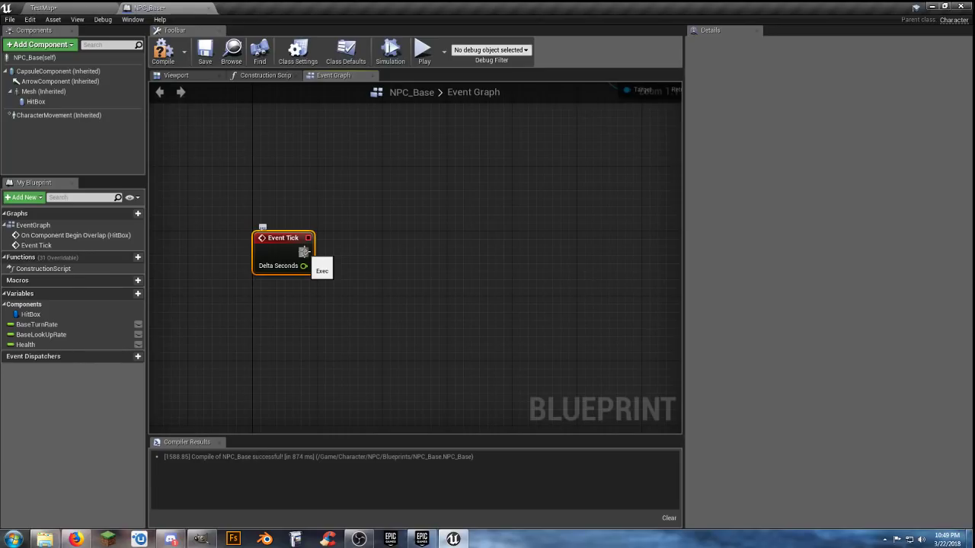
{"action": "left_click_drag", "start_coordinate": [303, 252], "coordinate": [383, 255]}
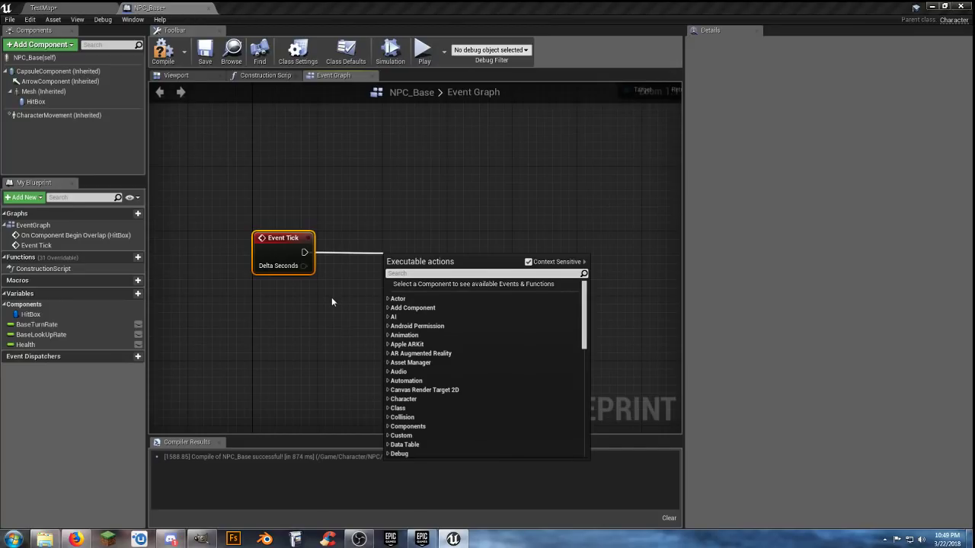
{"action": "type", "text": "bra"}
{"action": "left_click", "coordinate": [421, 454]}
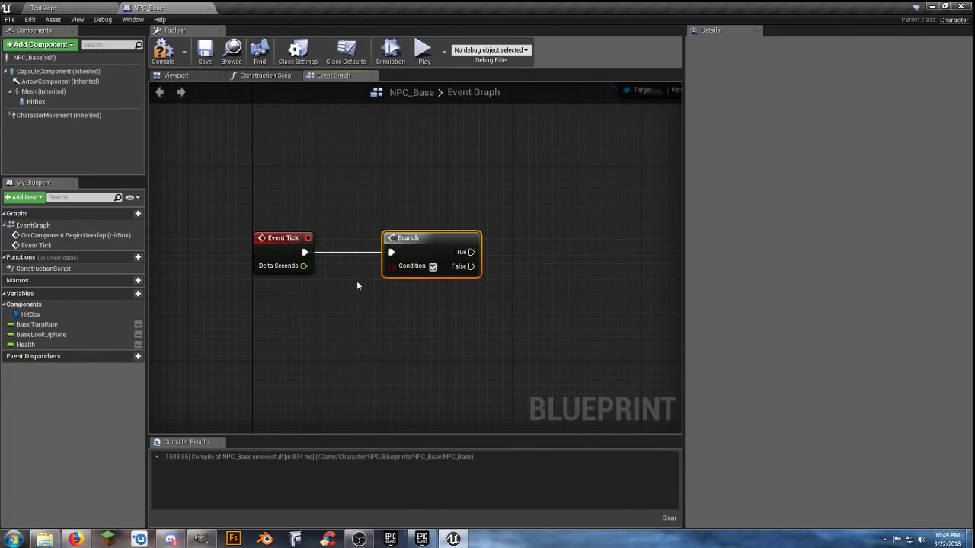
Step: Place a Health getter below Event Tick and feed it into a new float <= float comparison node
{"action": "mouse_move", "coordinate": [30, 344]}
{"action": "left_mouse_down"}
{"action": "mouse_move", "coordinate": [261, 307]}
{"action": "mouse_move", "coordinate": [353, 327]}
{"action": "left_mouse_up"}
{"action": "left_click", "coordinate": [283, 318]}
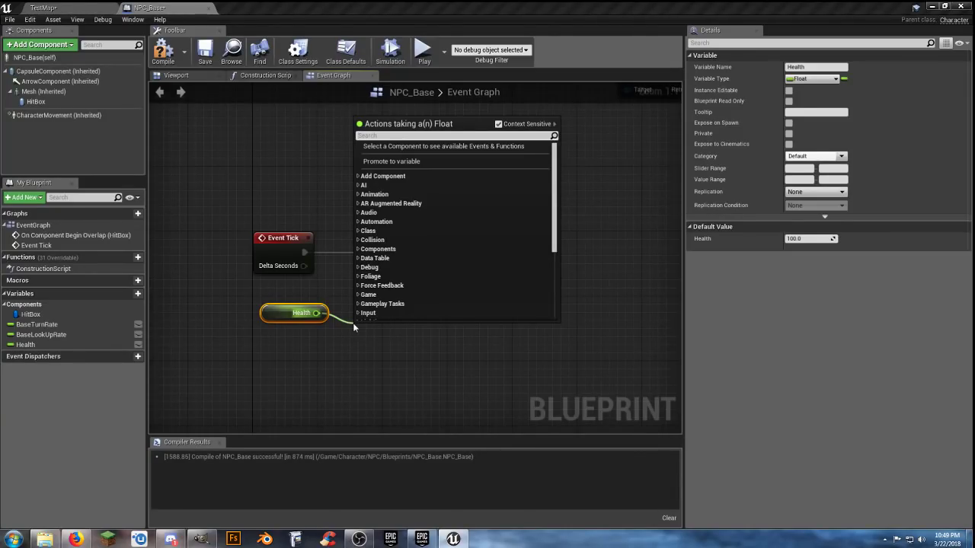
{"action": "type", "text": "float"}
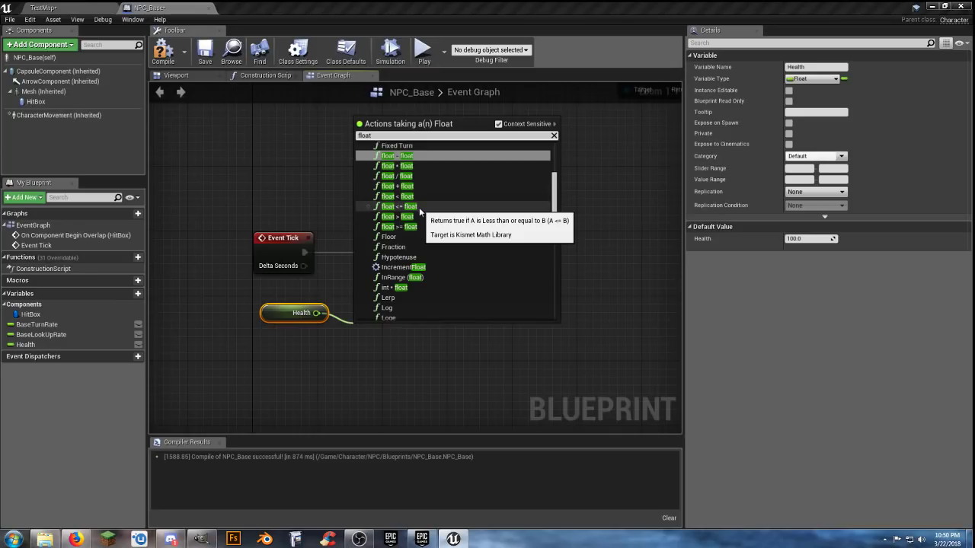
{"action": "left_click", "coordinate": [419, 208]}
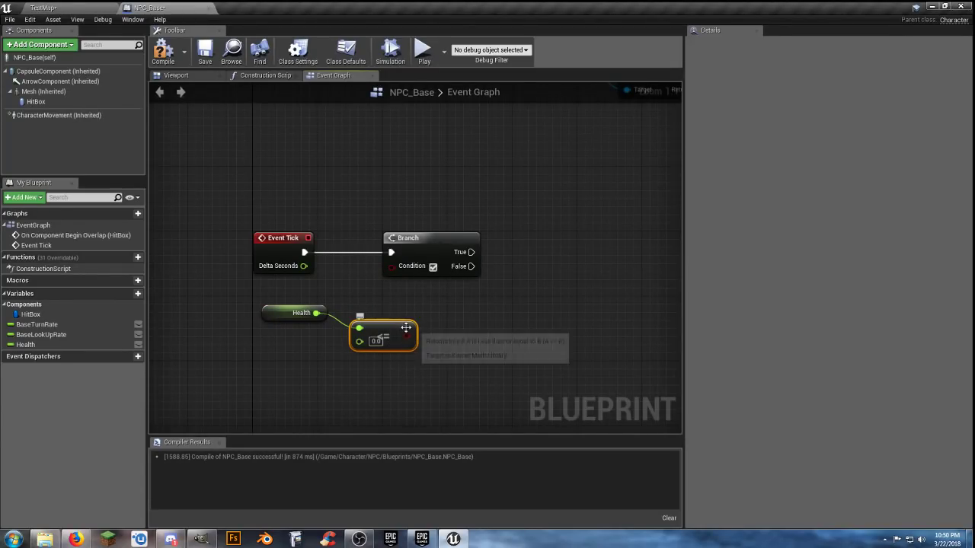
Step: Connect the <= comparison's result to the Branch's Condition, and arrange the Branch, comparison and Health nodes neatly around the wires
{"action": "left_click_drag", "start_coordinate": [406, 238], "coordinate": [456, 231]}
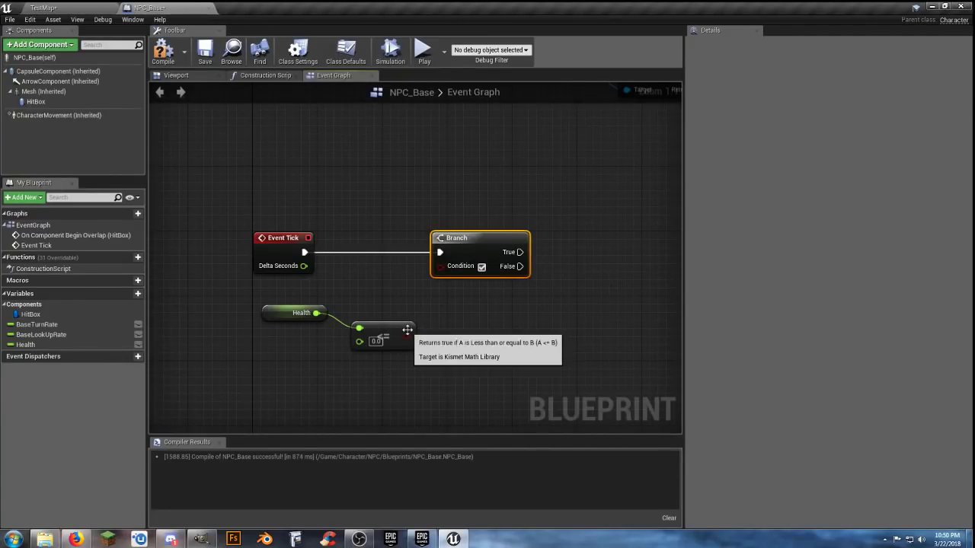
{"action": "left_click_drag", "start_coordinate": [405, 336], "coordinate": [441, 267]}
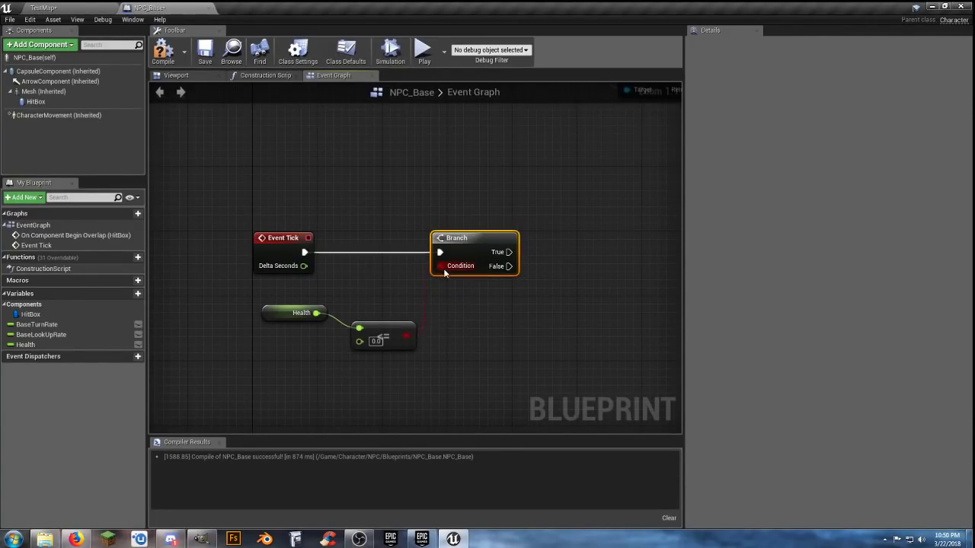
{"action": "left_click_drag", "start_coordinate": [392, 326], "coordinate": [387, 278]}
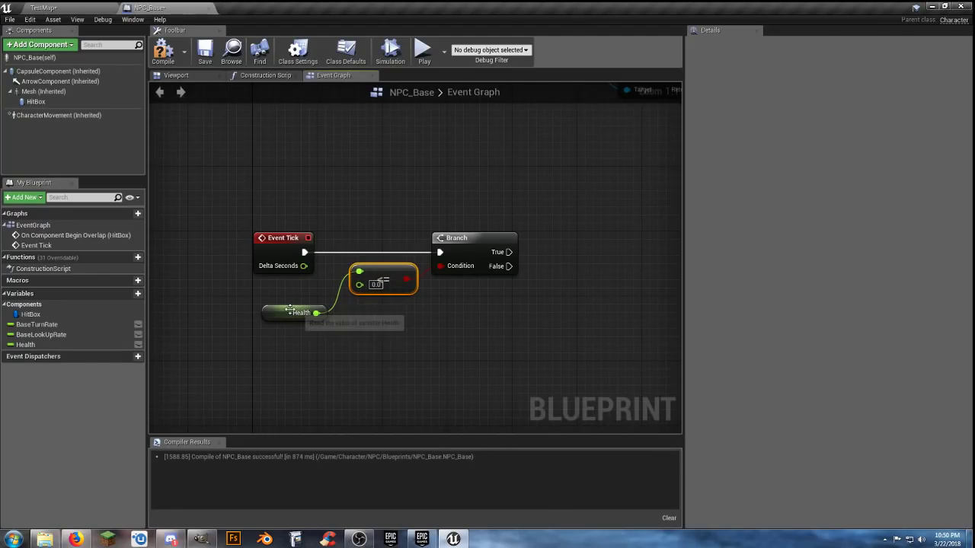
{"action": "left_click_drag", "start_coordinate": [294, 313], "coordinate": [287, 304]}
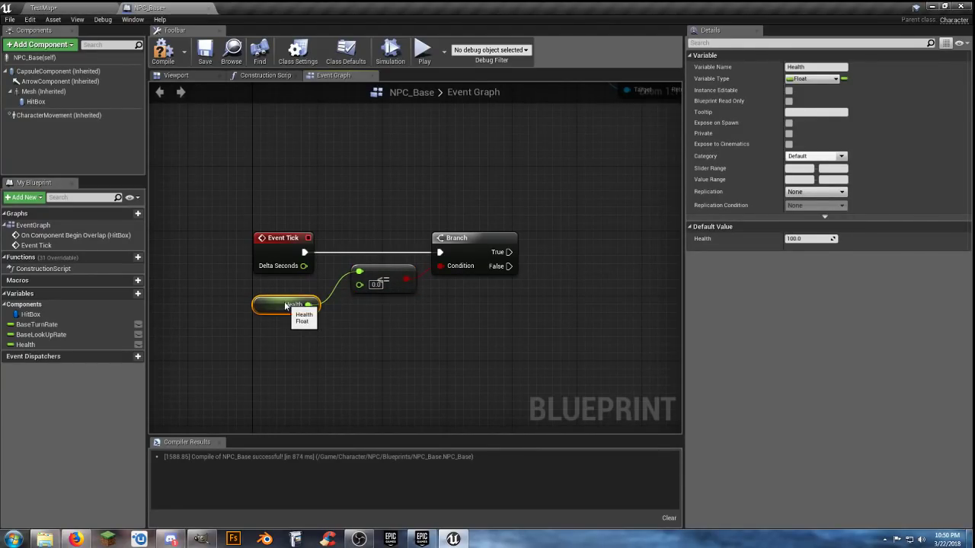
{"action": "left_click", "coordinate": [372, 276]}
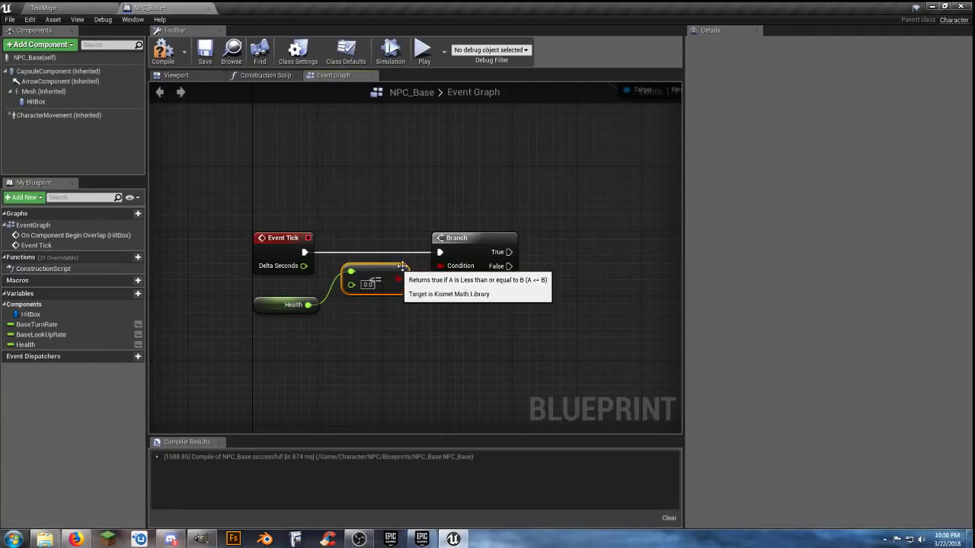
{"action": "left_click", "coordinate": [481, 317]}
Step: Place a Mesh reference below the comparison node and connect it to a new GetWorldLocation node, tidying the Mesh node's position
{"action": "right_click_drag", "start_coordinate": [481, 317], "coordinate": [380, 319]}
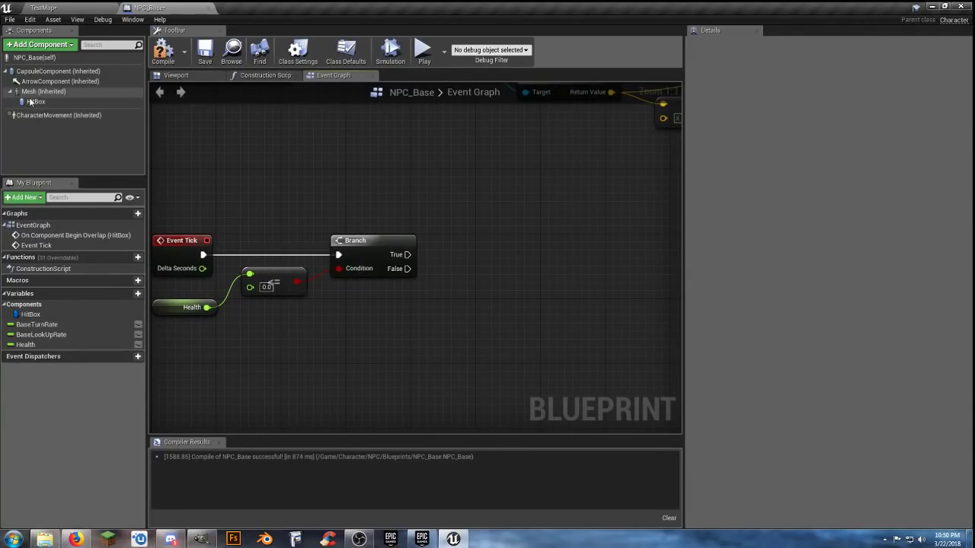
{"action": "left_click_drag", "start_coordinate": [44, 91], "coordinate": [350, 346]}
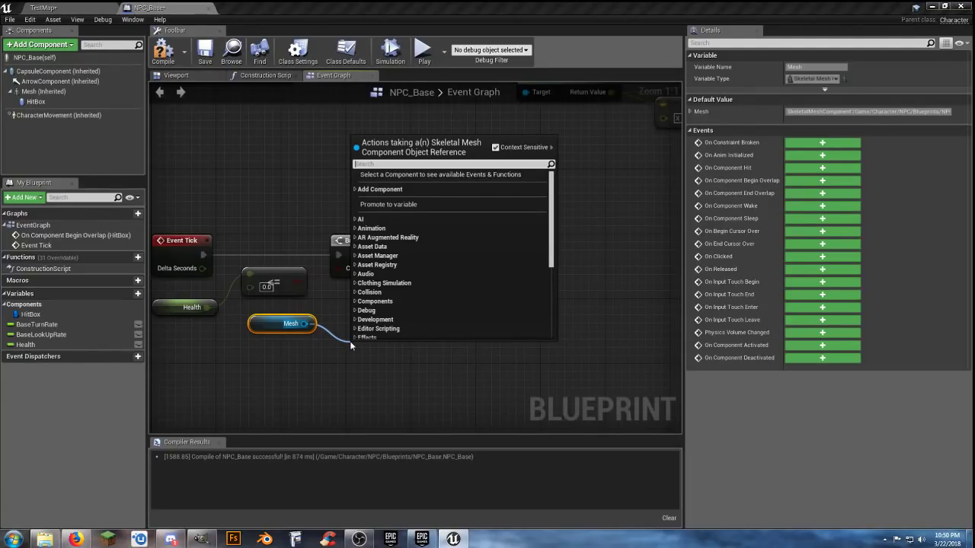
{"action": "type", "text": "worldlo"}
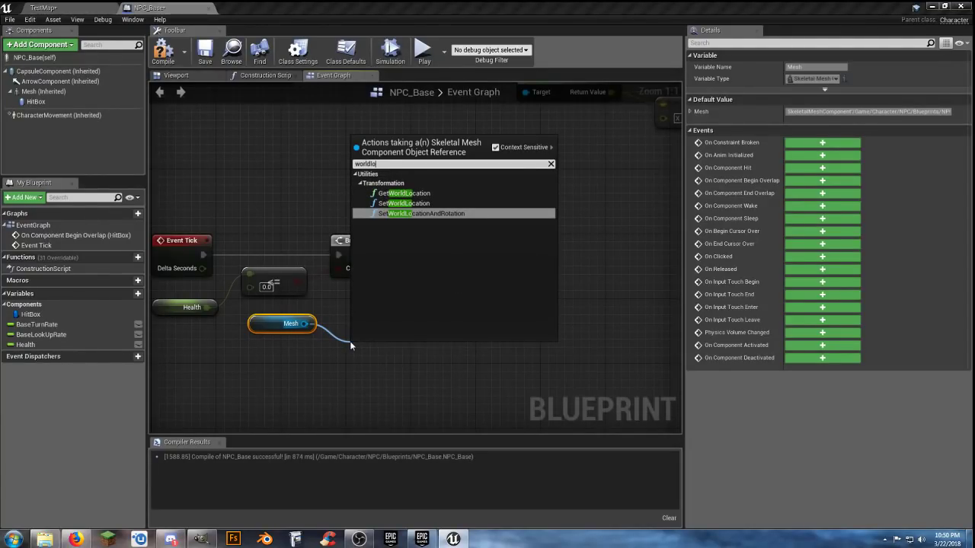
{"action": "left_click", "coordinate": [422, 194]}
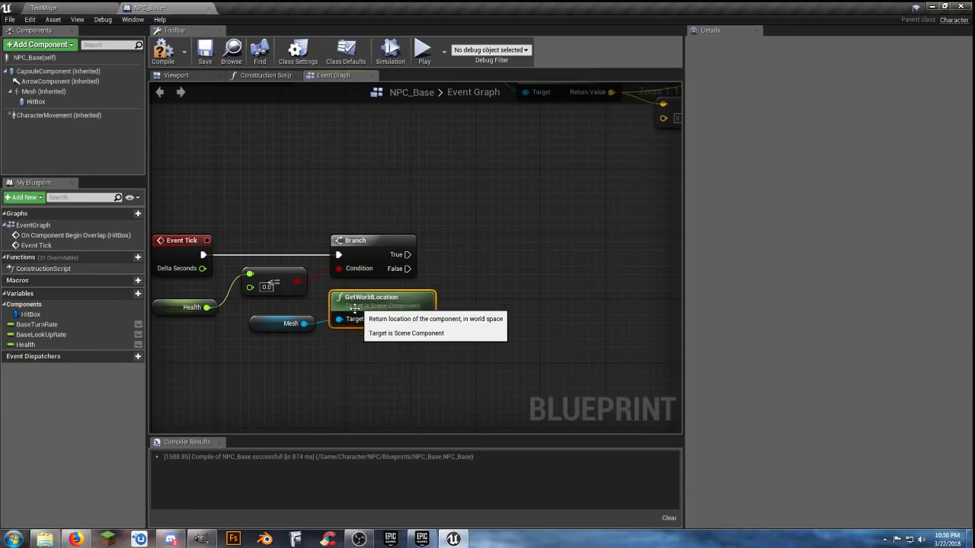
{"action": "left_click", "coordinate": [251, 325]}
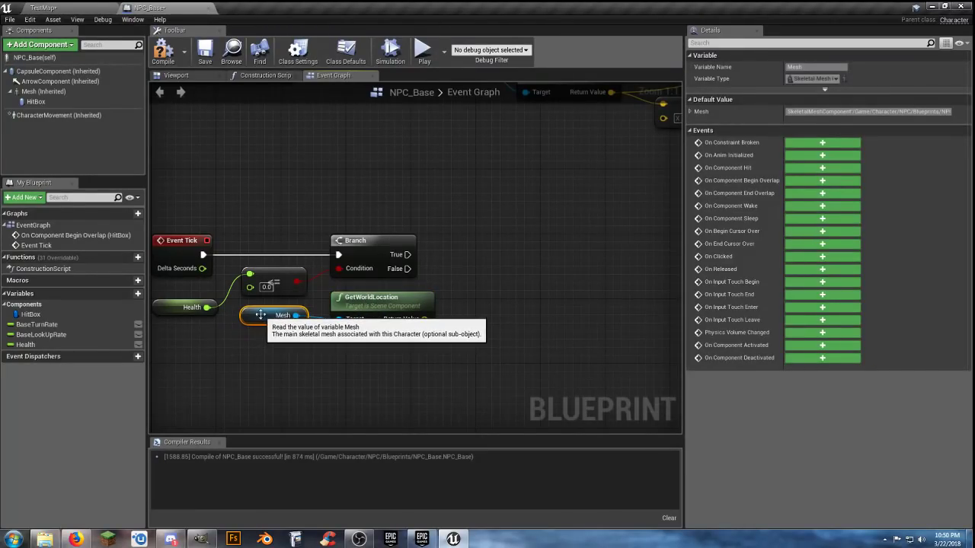
Step: Add a Play Sound at Location node on the Branch's True output and connect GetWorldLocation's Return Value to its Location
{"action": "left_click_drag", "start_coordinate": [251, 326], "coordinate": [260, 317]}
{"action": "left_click_drag", "start_coordinate": [408, 255], "coordinate": [502, 250]}
{"action": "type", "text": "pl"}
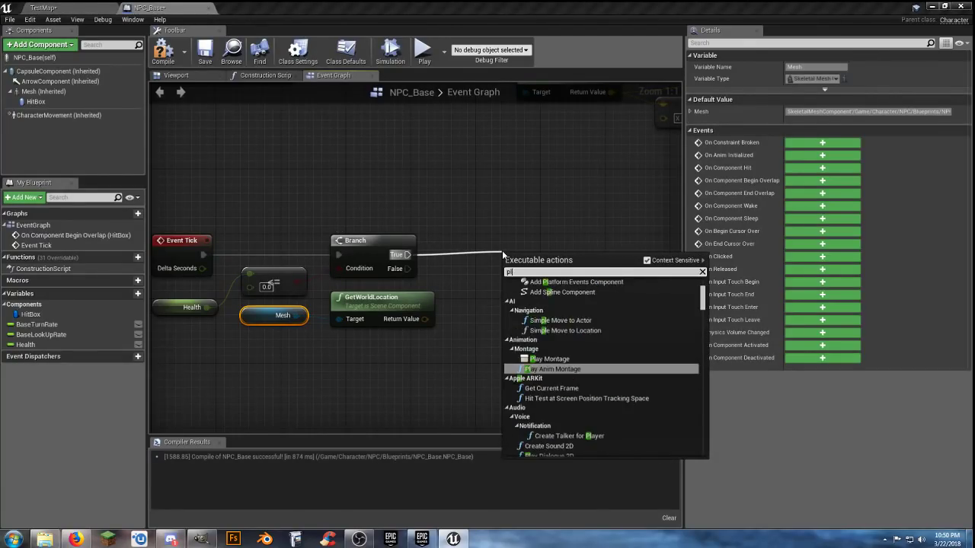
{"action": "type", "text": "ays"}
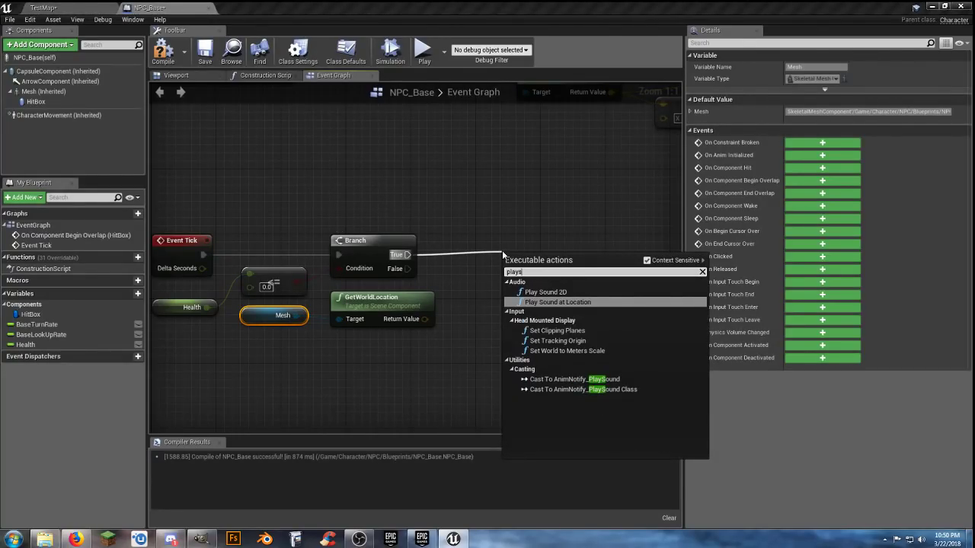
{"action": "left_click", "coordinate": [556, 302]}
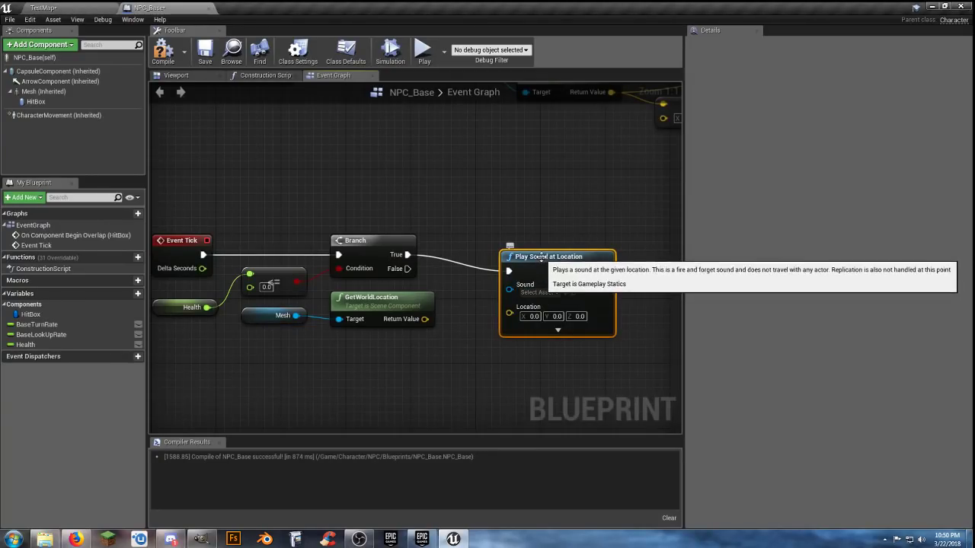
{"action": "left_click_drag", "start_coordinate": [541, 257], "coordinate": [541, 241]}
{"action": "left_click_drag", "start_coordinate": [424, 320], "coordinate": [509, 296]}
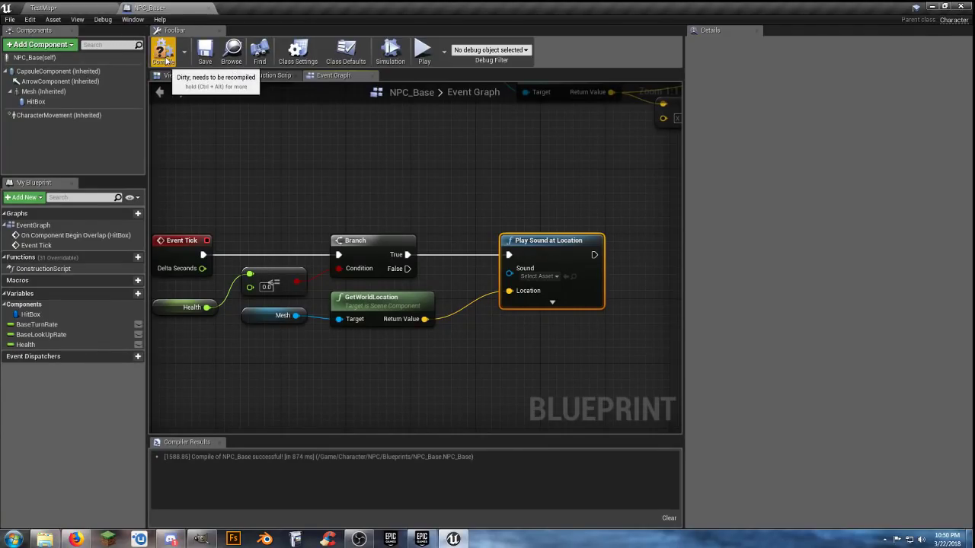
Step: Look through Shinbi's SoundCues folder in the TestMap editor and preview kill sounds for the NPC's death
{"action": "left_click", "coordinate": [77, 7]}
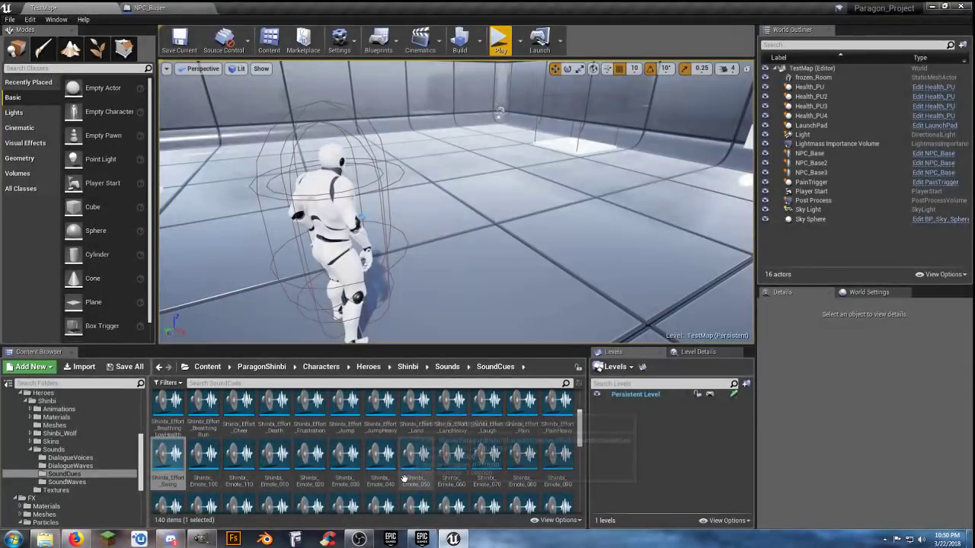
{"action": "mouse_move", "coordinate": [442, 466]}
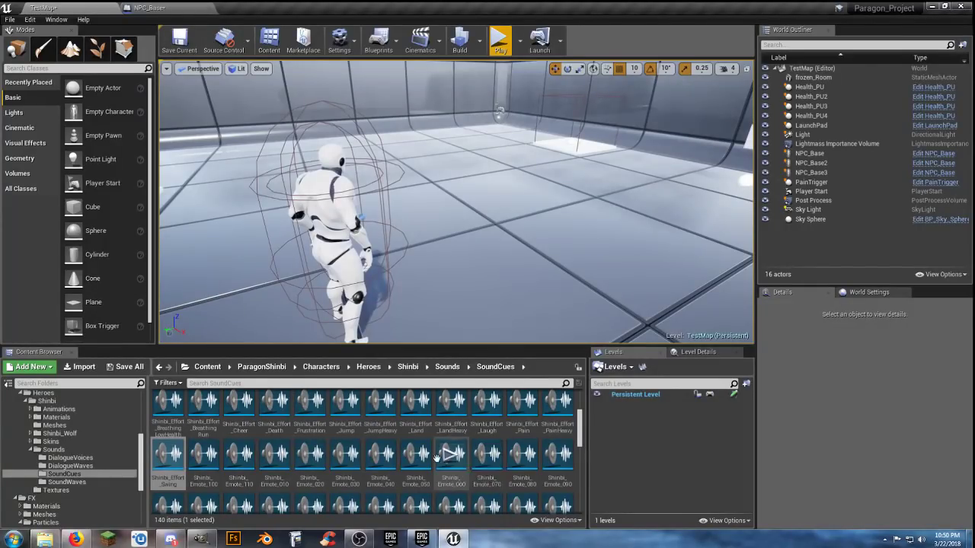
{"action": "mouse_move", "coordinate": [526, 454]}
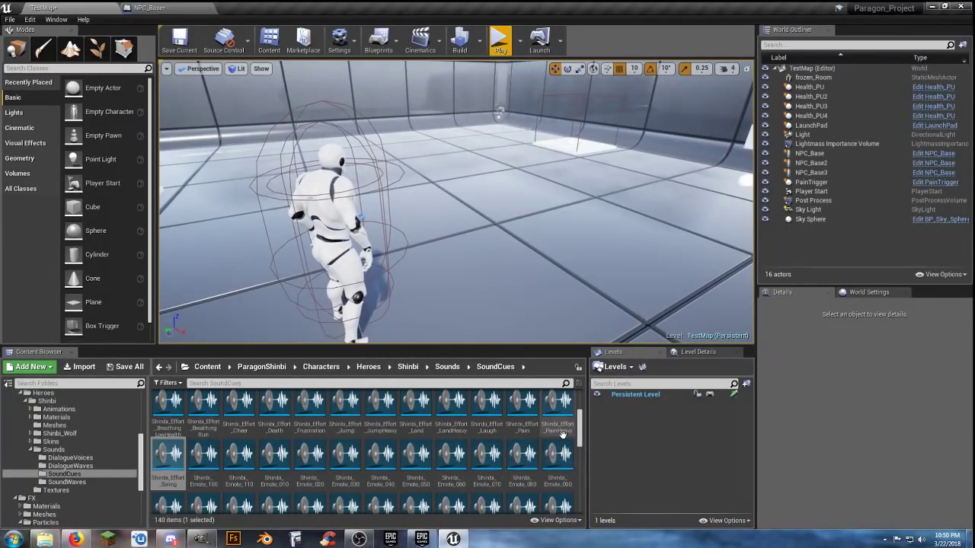
{"action": "scroll", "coordinate": [560, 442], "scroll_direction": "down", "scroll_amount": 1}
{"action": "scroll", "coordinate": [560, 442], "scroll_direction": "down", "scroll_amount": 1}
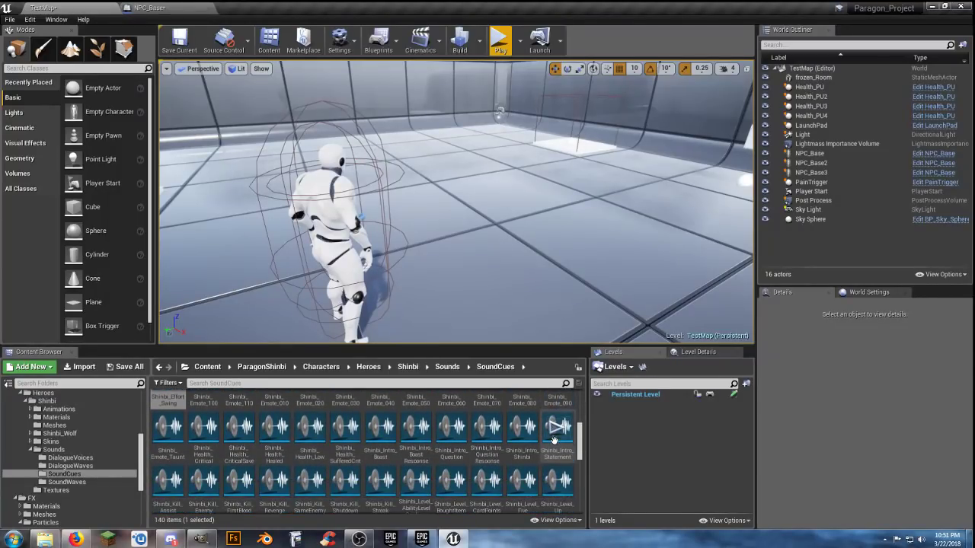
{"action": "scroll", "coordinate": [556, 440], "scroll_direction": "down", "scroll_amount": 1}
{"action": "scroll", "coordinate": [556, 438], "scroll_direction": "down", "scroll_amount": 1}
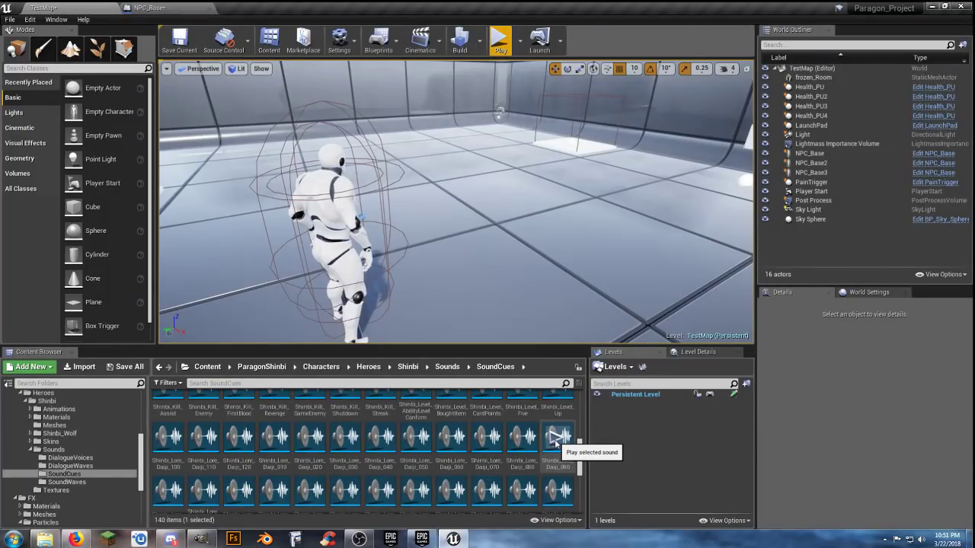
{"action": "scroll", "coordinate": [557, 441], "scroll_direction": "down", "scroll_amount": 2}
{"action": "scroll", "coordinate": [556, 441], "scroll_direction": "down", "scroll_amount": 2}
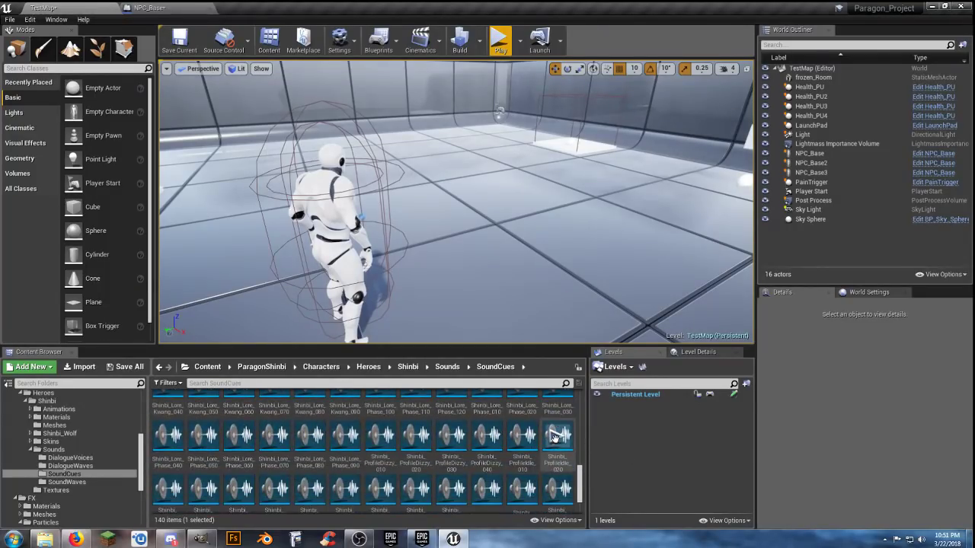
{"action": "scroll", "coordinate": [480, 472], "scroll_direction": "up", "scroll_amount": 3}
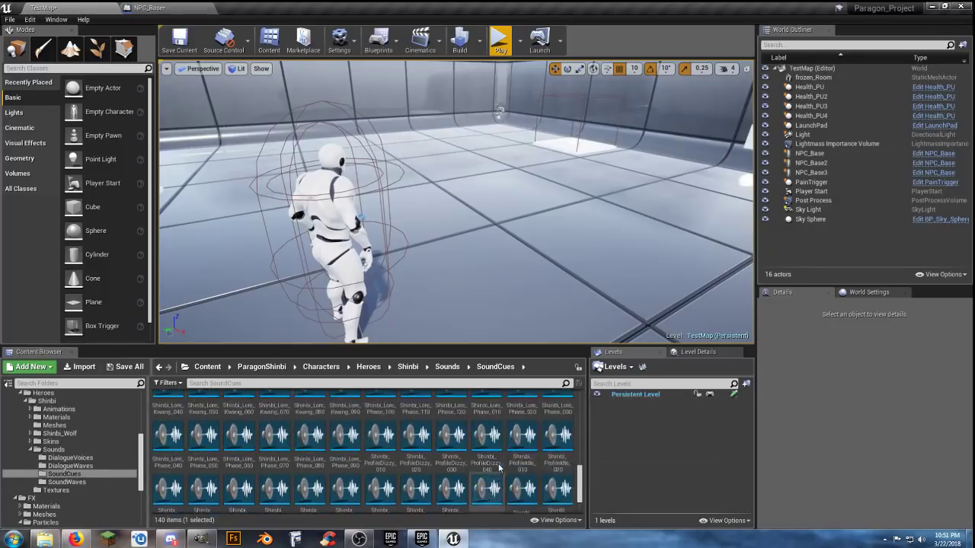
{"action": "scroll", "coordinate": [499, 466], "scroll_direction": "up", "scroll_amount": 1}
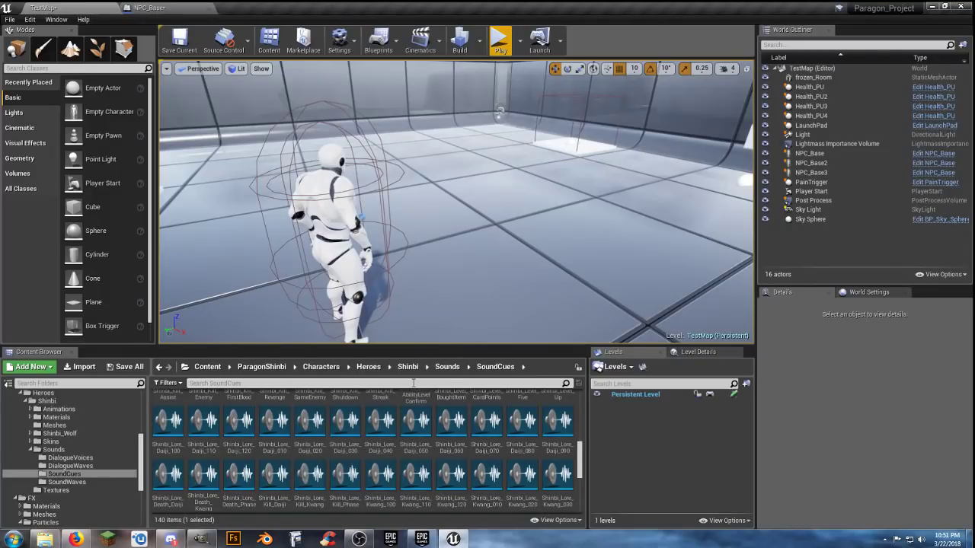
{"action": "scroll", "coordinate": [491, 457], "scroll_direction": "up", "scroll_amount": 3}
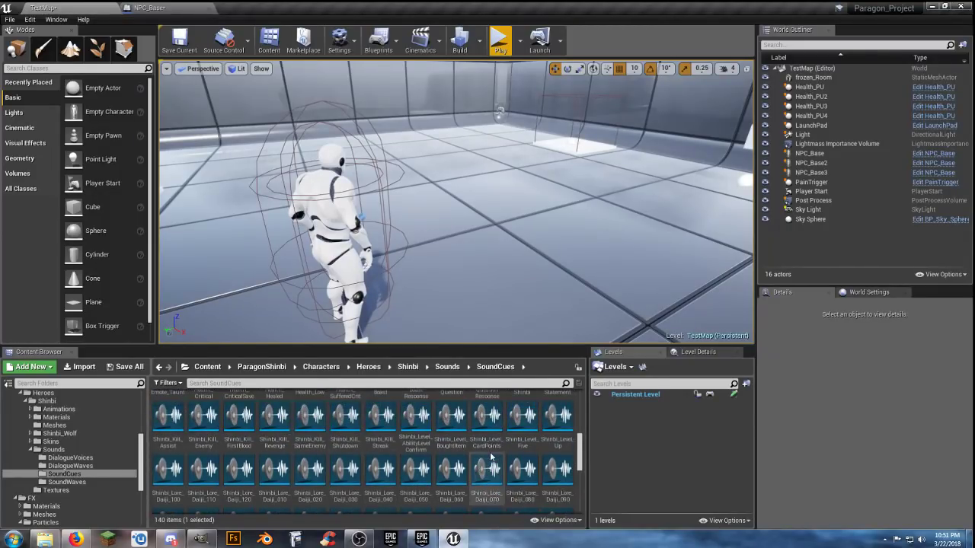
{"action": "mouse_move", "coordinate": [488, 451]}
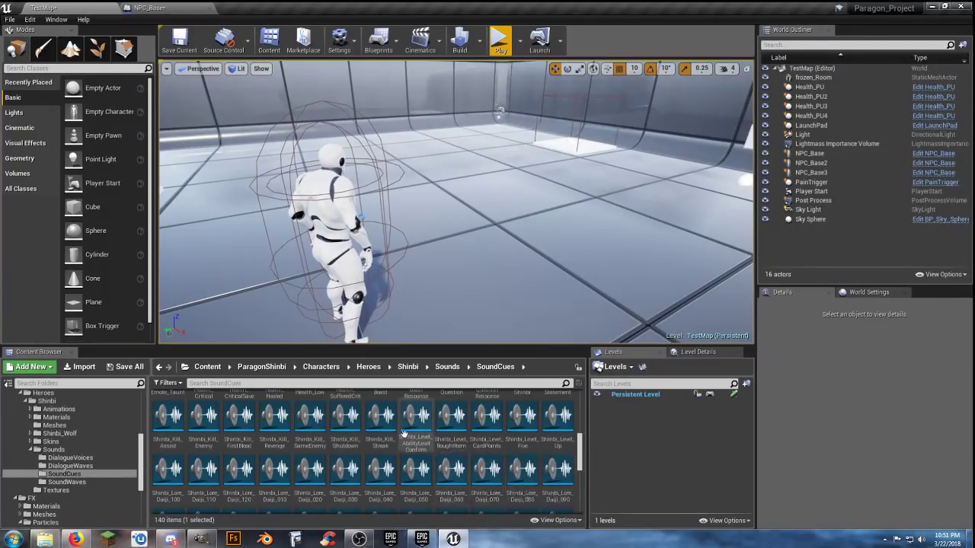
{"action": "left_click", "coordinate": [380, 415]}
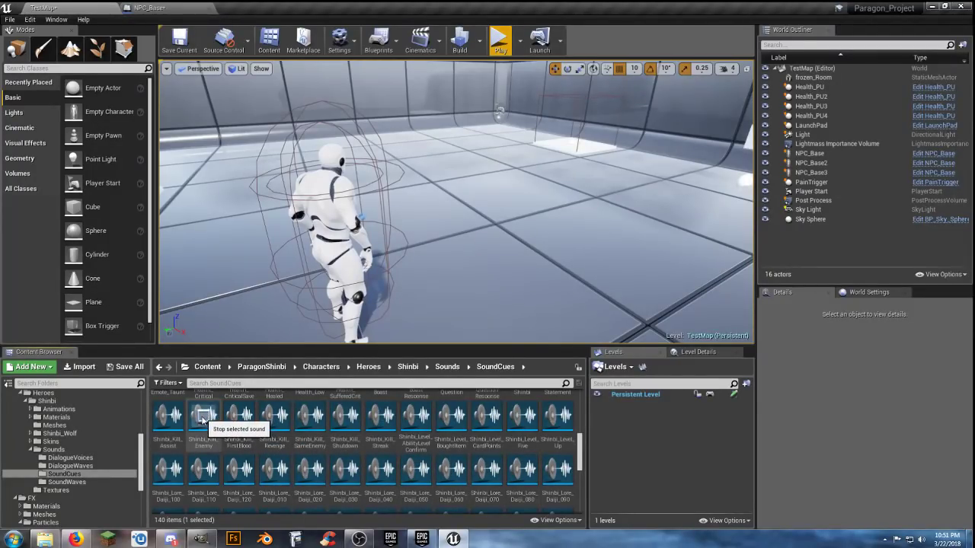
Step: Assign the Shinbi_Kill_Enemy cue as Play Sound at Location's Sound, move the node closer to the Branch, and compile and save the blueprint
{"action": "left_click", "coordinate": [206, 415]}
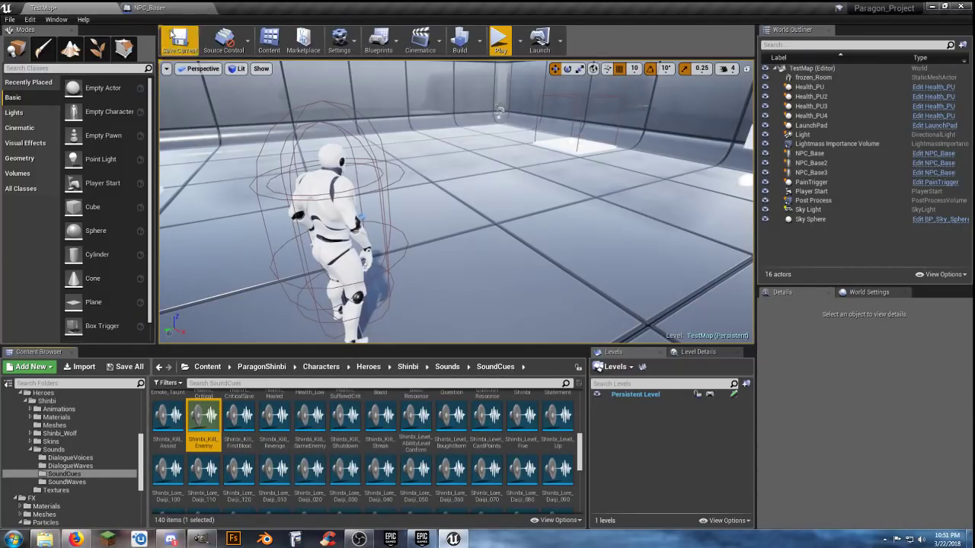
{"action": "left_click", "coordinate": [178, 10]}
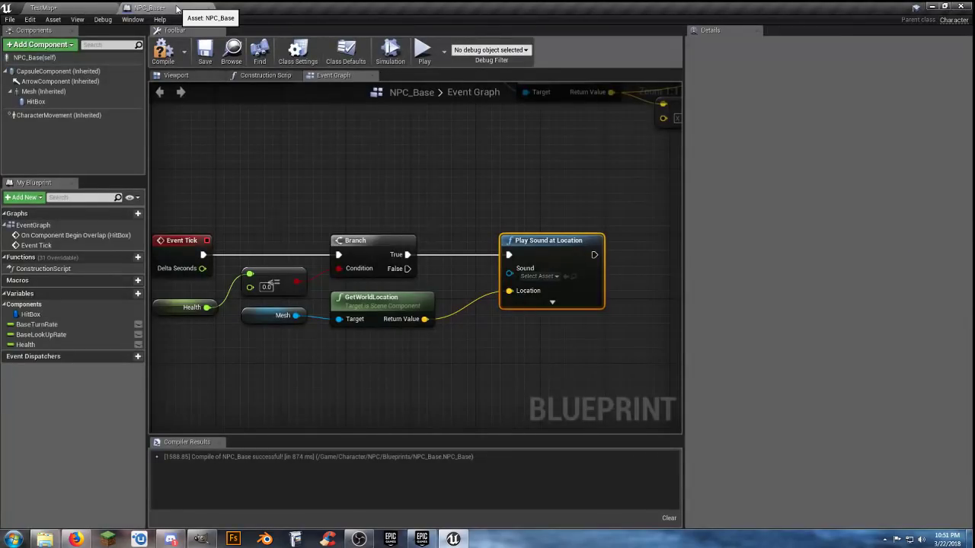
{"action": "left_click", "coordinate": [565, 276]}
{"action": "left_click_drag", "start_coordinate": [556, 248], "coordinate": [532, 246]}
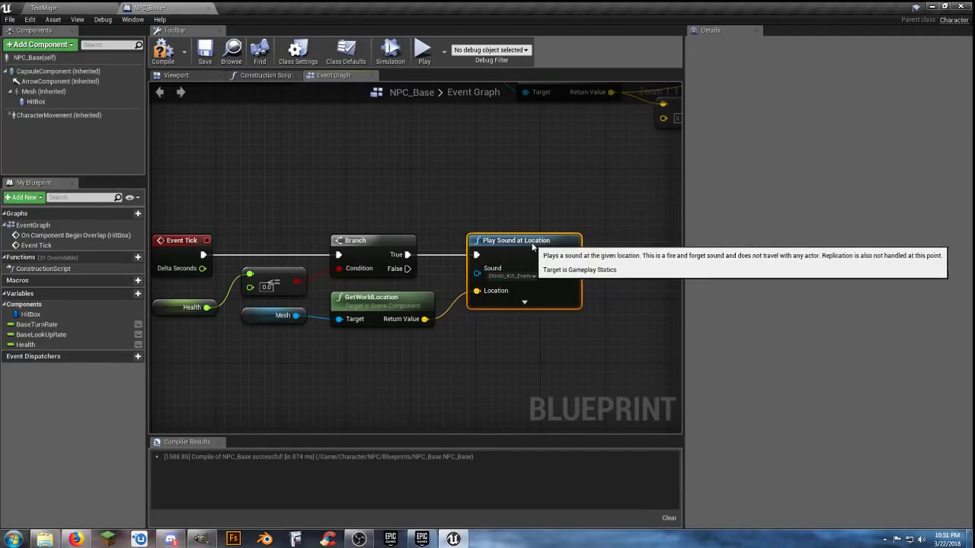
{"action": "left_click", "coordinate": [486, 343]}
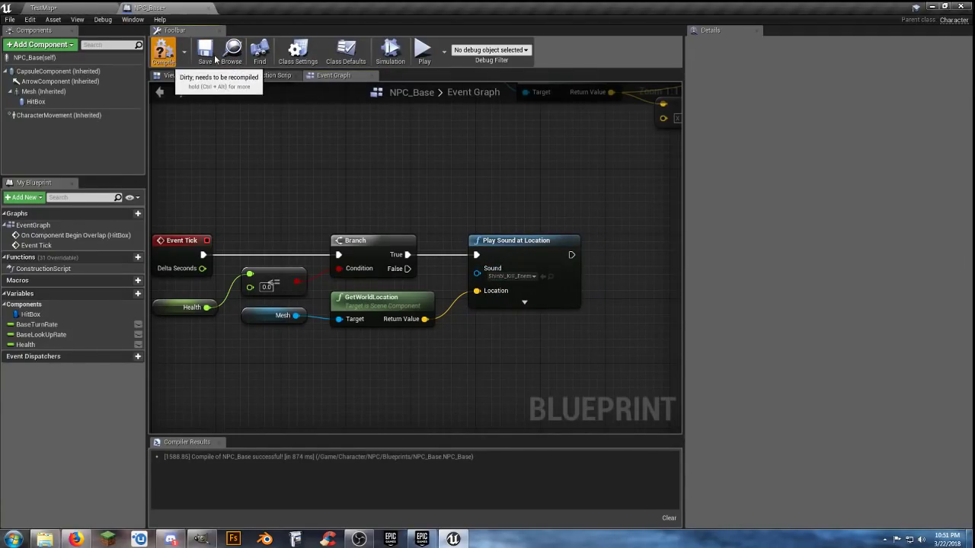
{"action": "left_click", "coordinate": [211, 57]}
Step: Play-test TestMap by running up to an NPC and attacking it until it is defeated, and end the play session
{"action": "left_click", "coordinate": [65, 8]}
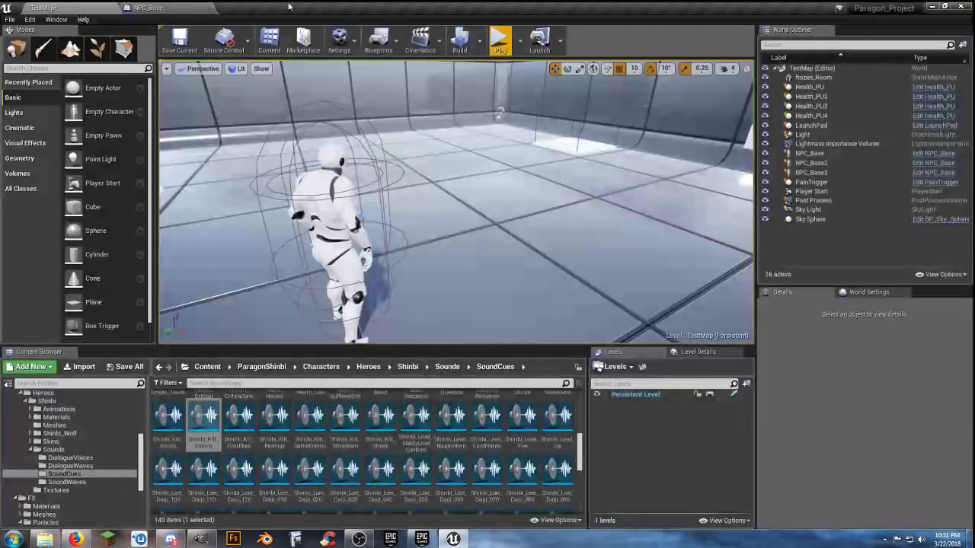
{"action": "left_click", "coordinate": [501, 40]}
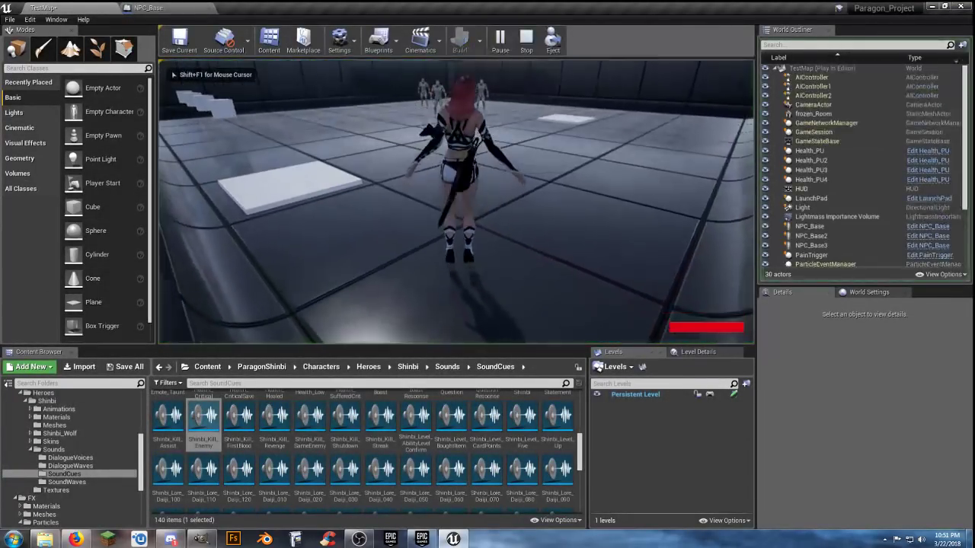
{"action": "key", "text": "w"}
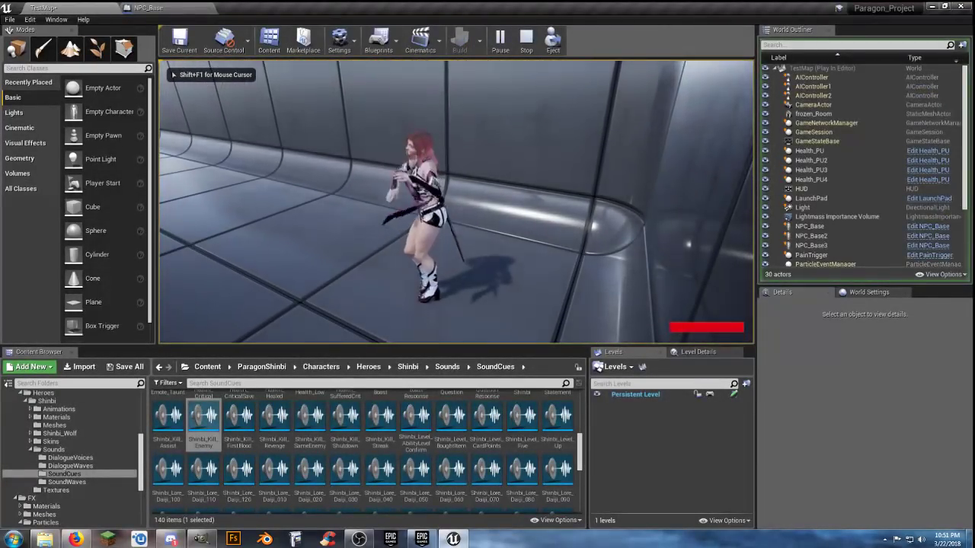
{"action": "key", "text": "w"}
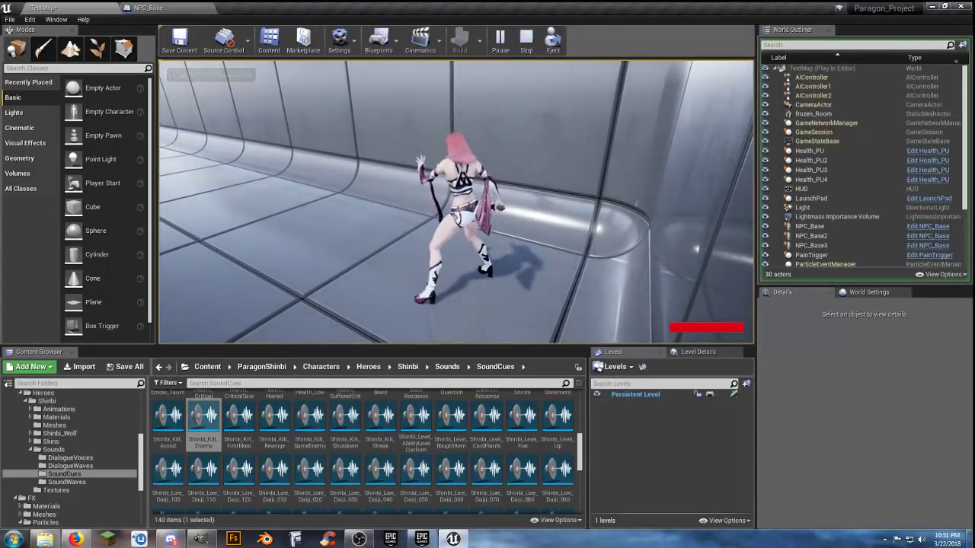
{"action": "key", "text": "w"}
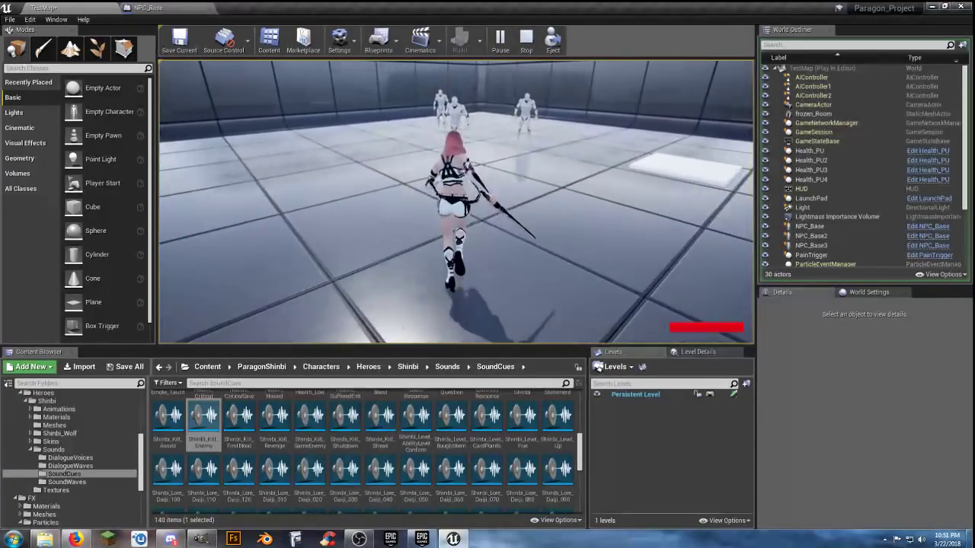
{"action": "key", "text": "w"}
{"action": "left_click", "coordinate": [456, 201]}
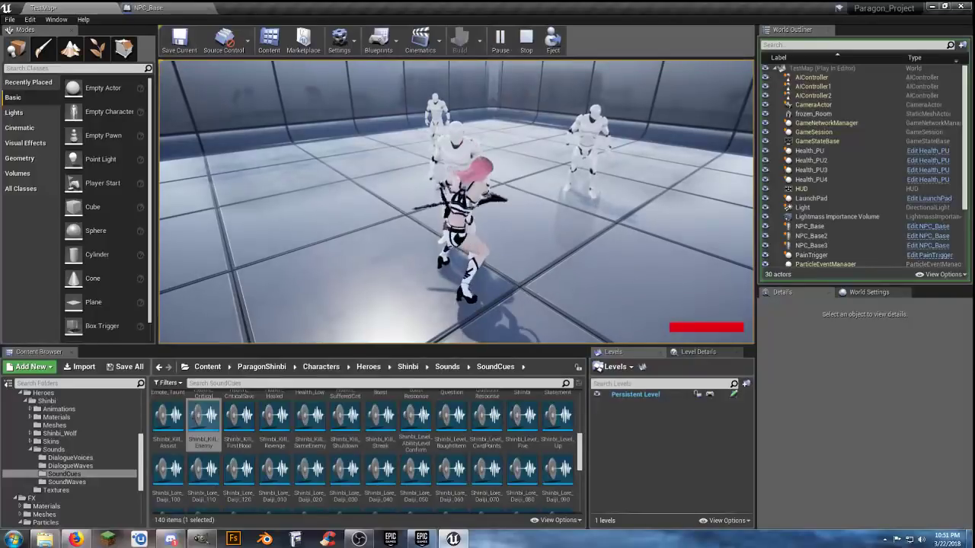
{"action": "left_click", "coordinate": [456, 202]}
{"action": "key", "text": "w"}
{"action": "left_click", "coordinate": [456, 201]}
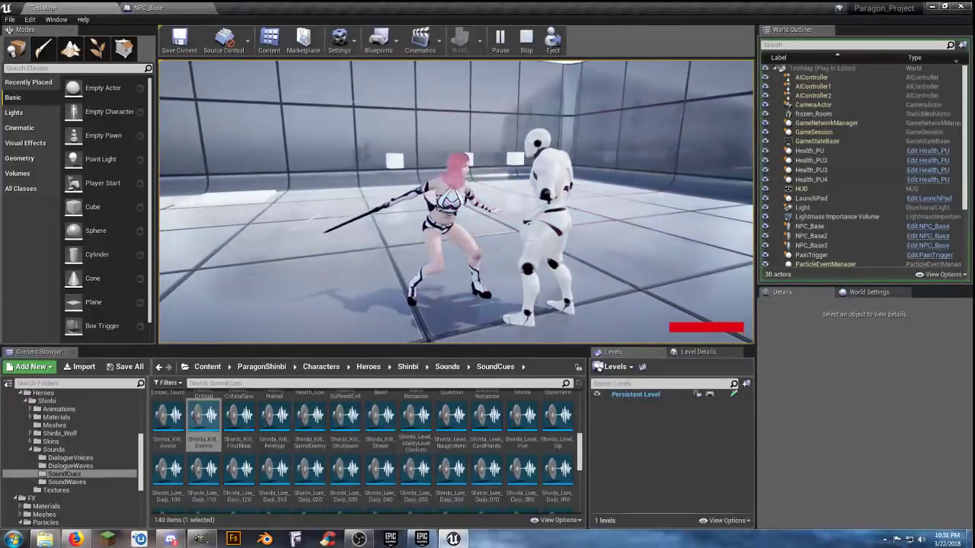
{"action": "left_click", "coordinate": [457, 202]}
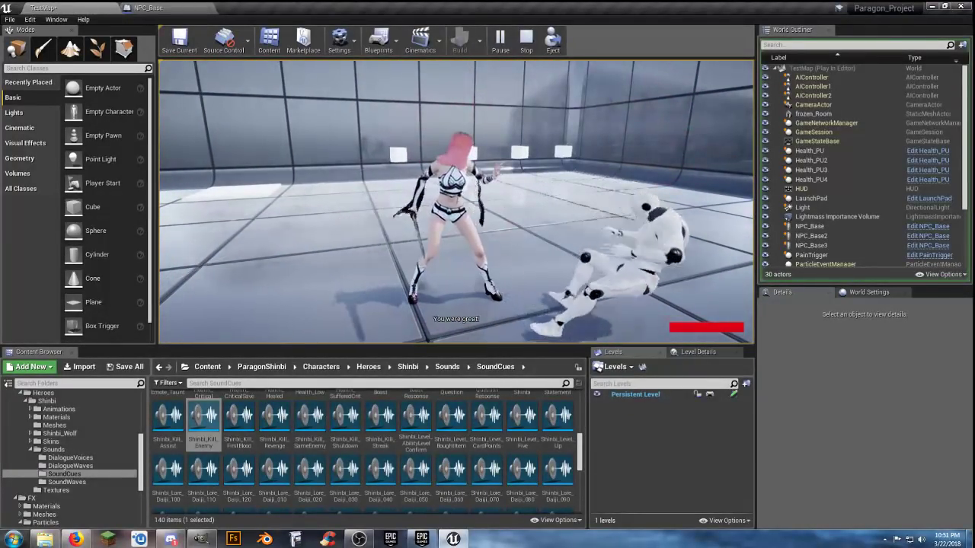
{"action": "key", "text": "Escape"}
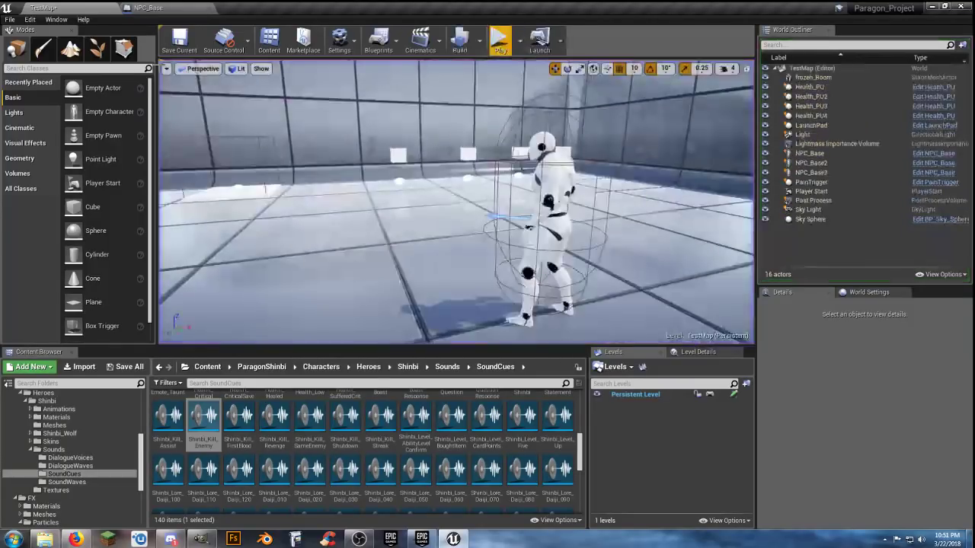
Step: Make room after the Branch in NPC_Base and insert a DoOnce node between its True output and Play Sound at Location
{"action": "left_click", "coordinate": [179, 9]}
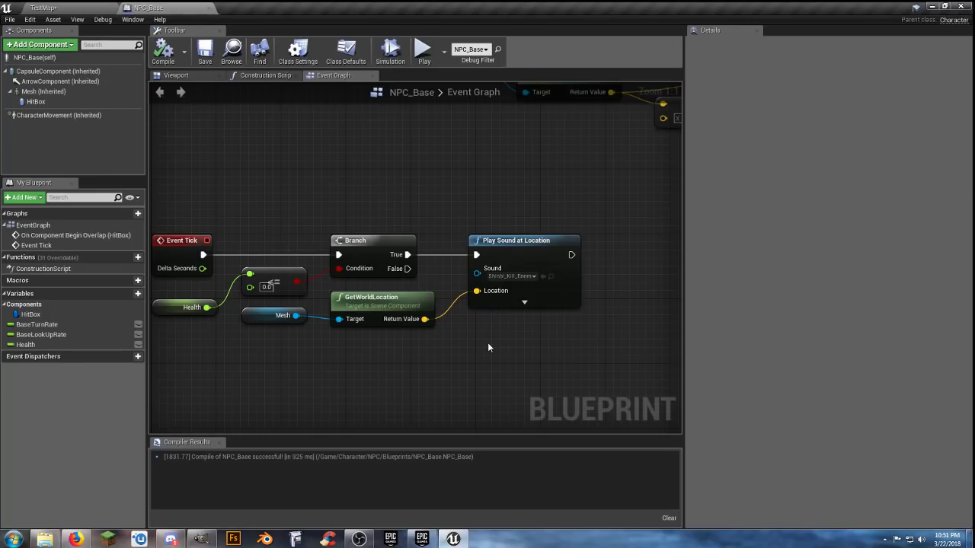
{"action": "mouse_move", "coordinate": [567, 364]}
{"action": "left_mouse_down"}
{"action": "mouse_move", "coordinate": [396, 289]}
{"action": "mouse_move", "coordinate": [215, 245]}
{"action": "left_mouse_up"}
{"action": "left_click", "coordinate": [493, 365]}
{"action": "left_click_drag", "start_coordinate": [505, 236], "coordinate": [610, 237]}
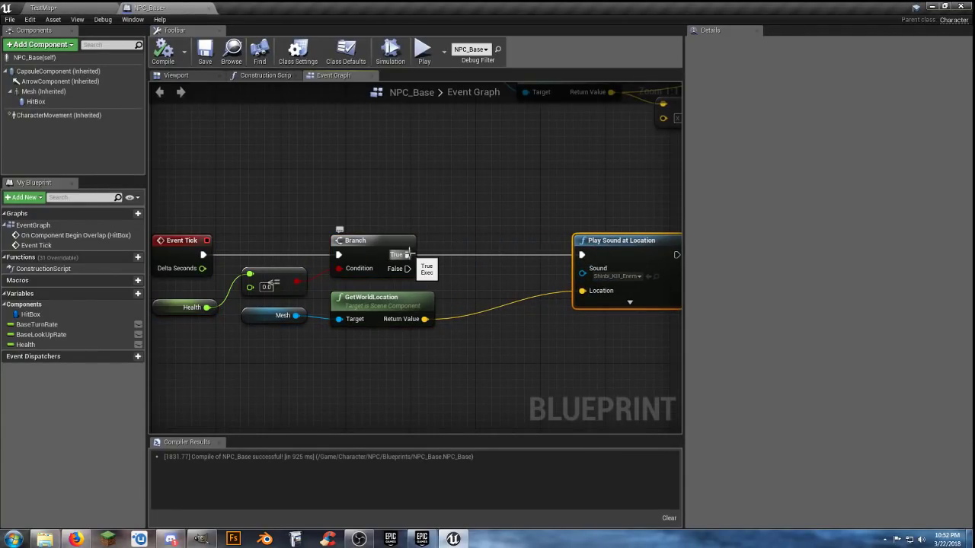
{"action": "left_click_drag", "start_coordinate": [411, 251], "coordinate": [462, 214]}
{"action": "type", "text": "doo"}
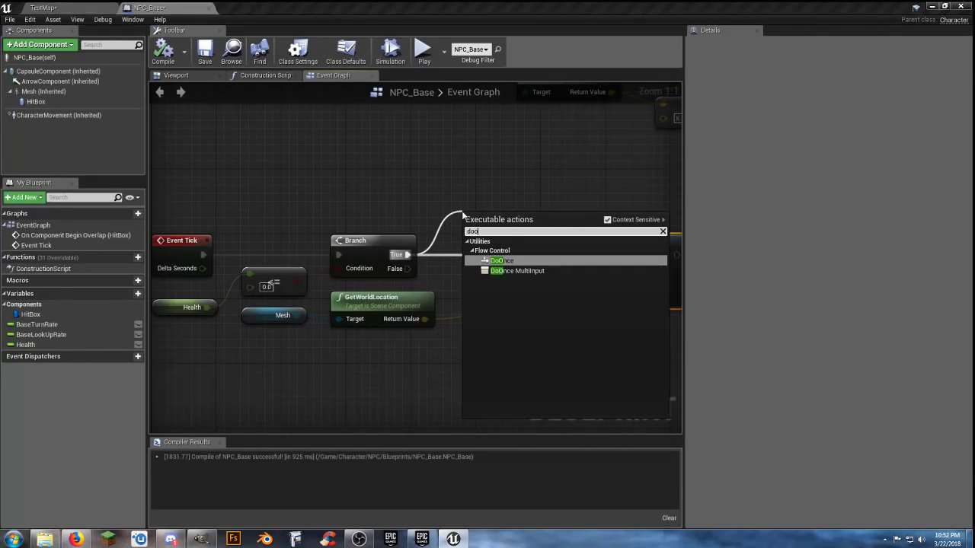
{"action": "left_click", "coordinate": [499, 260]}
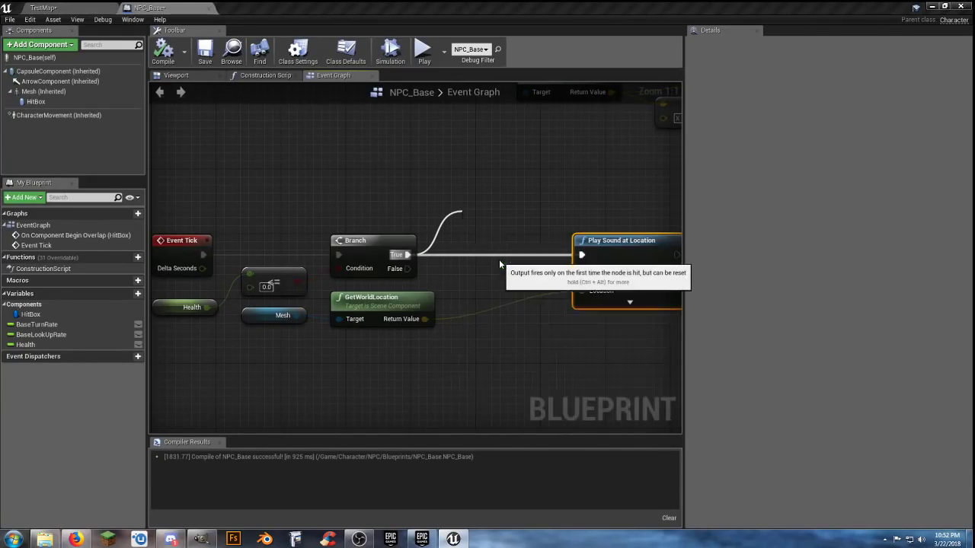
{"action": "left_click_drag", "start_coordinate": [506, 219], "coordinate": [491, 244]}
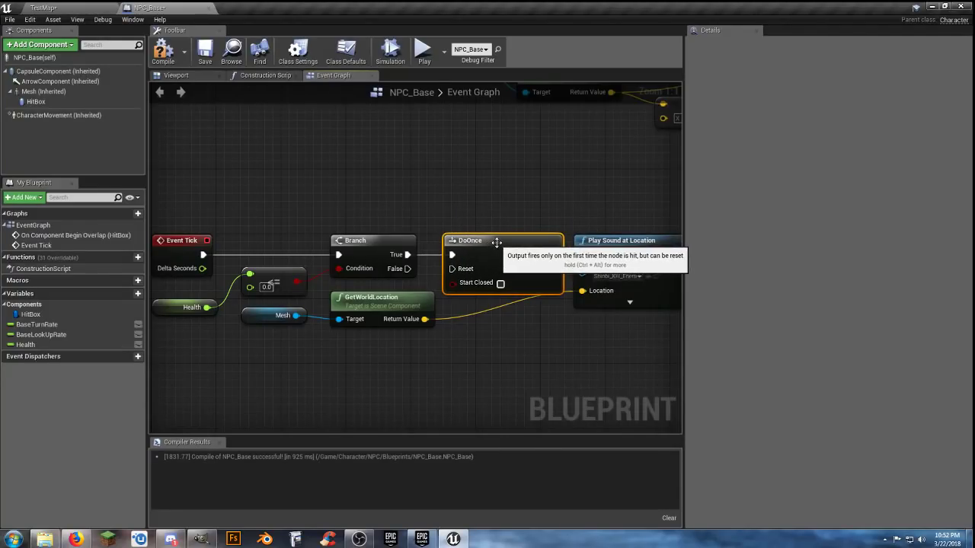
Step: Tidy the DoOnce chain by moving Play Sound at Location, GetWorldLocation and Mesh into line, and compile and save NPC_Base
{"action": "left_click_drag", "start_coordinate": [613, 253], "coordinate": [628, 253]}
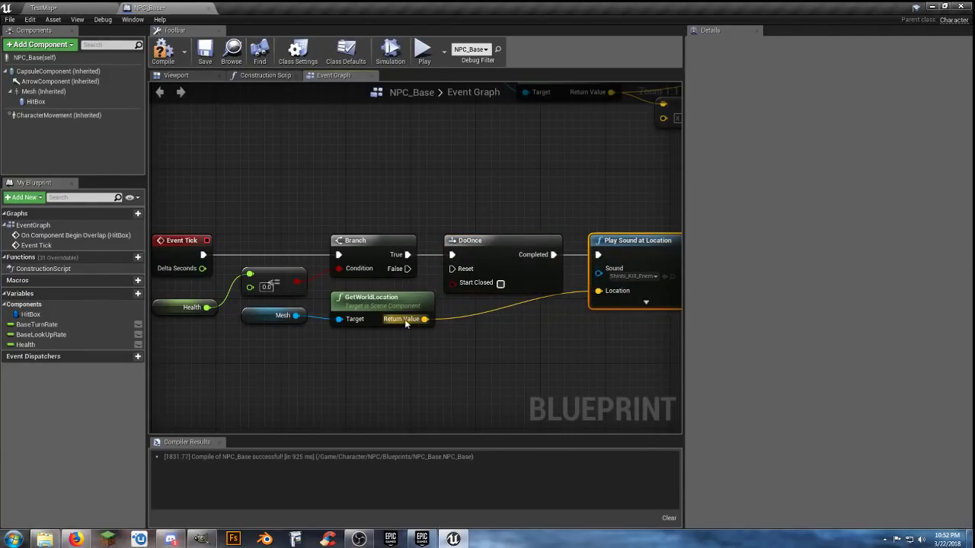
{"action": "left_click_drag", "start_coordinate": [396, 302], "coordinate": [523, 318]}
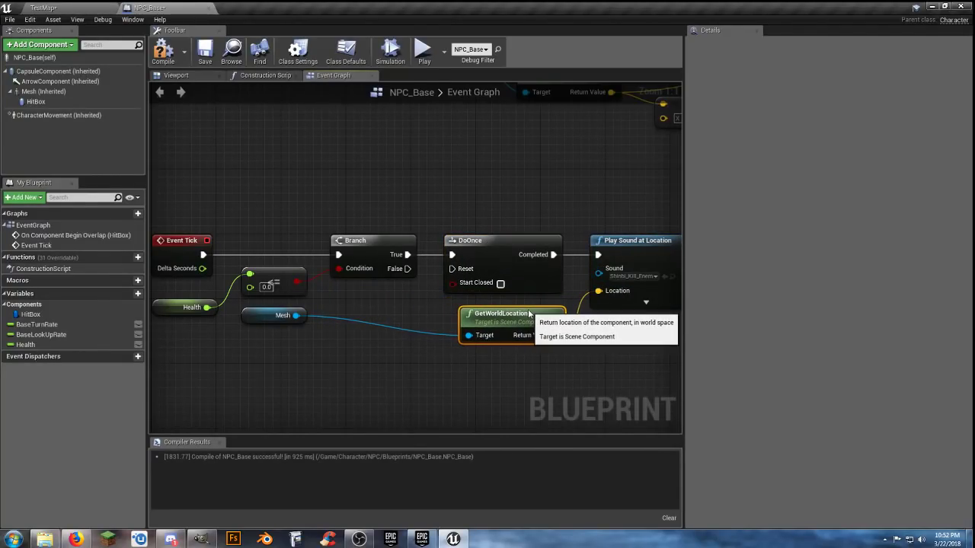
{"action": "left_click_drag", "start_coordinate": [279, 314], "coordinate": [383, 299]}
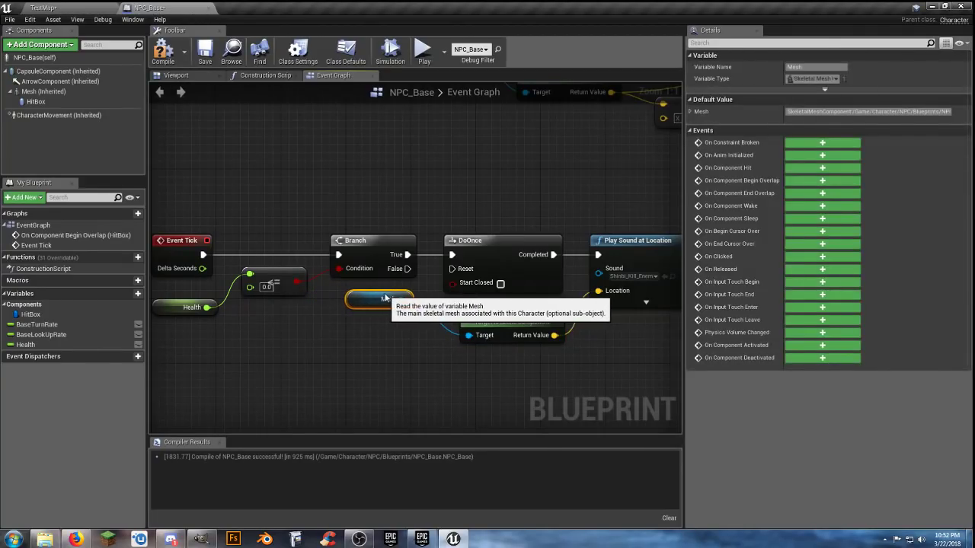
{"action": "left_click", "coordinate": [288, 222]}
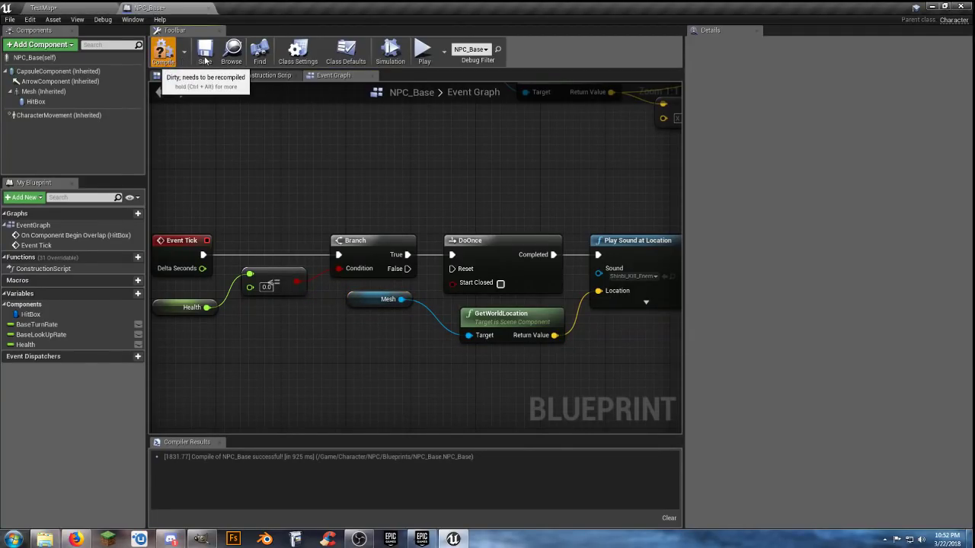
Step: Play-test TestMap by attacking the three NPCs until each is defeated to check the kill sound, and end the play session
{"action": "left_click", "coordinate": [84, 8]}
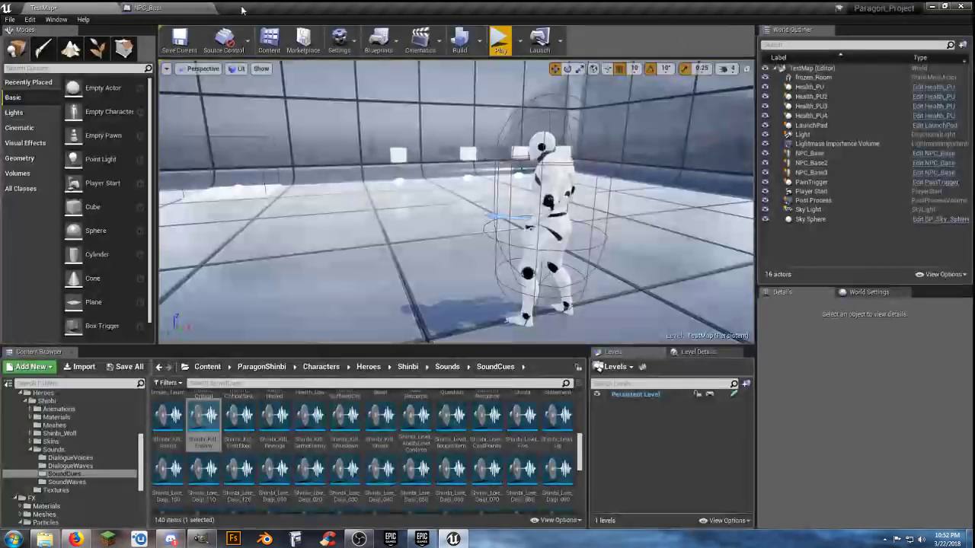
{"action": "left_click", "coordinate": [500, 40]}
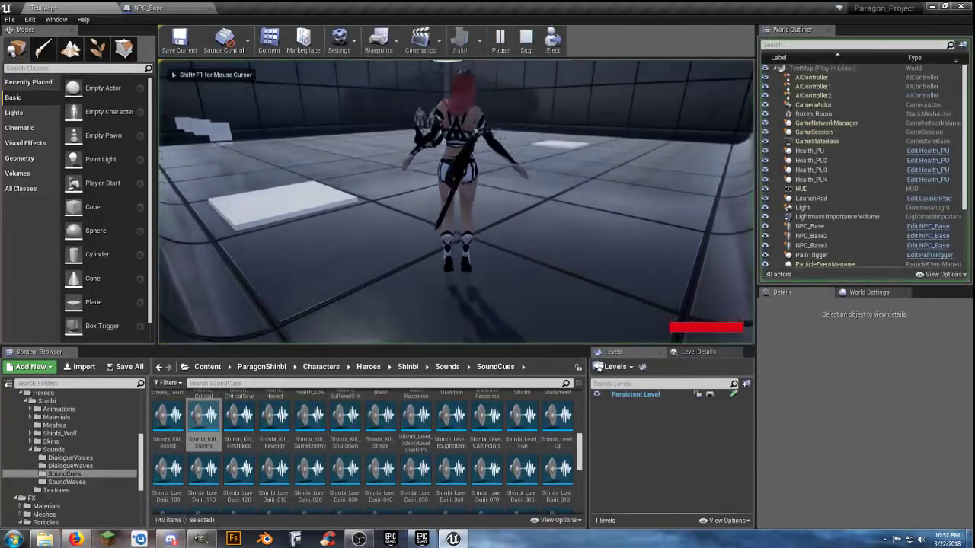
{"action": "key", "text": "w"}
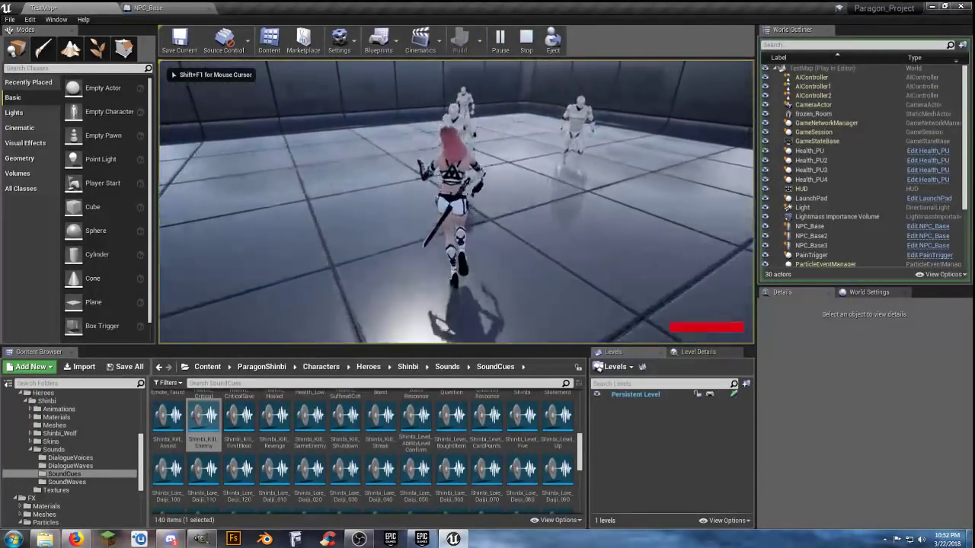
{"action": "left_click", "coordinate": [457, 202]}
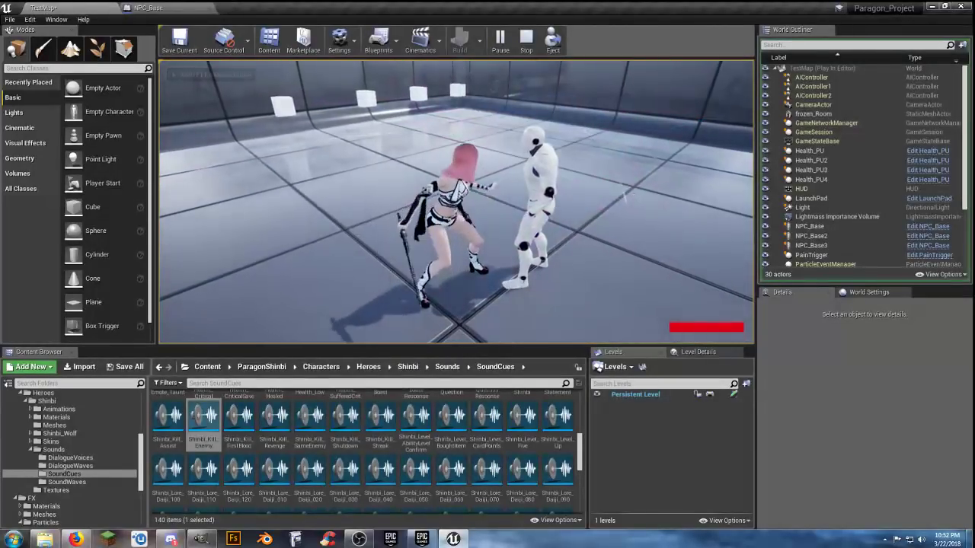
{"action": "left_click", "coordinate": [457, 202]}
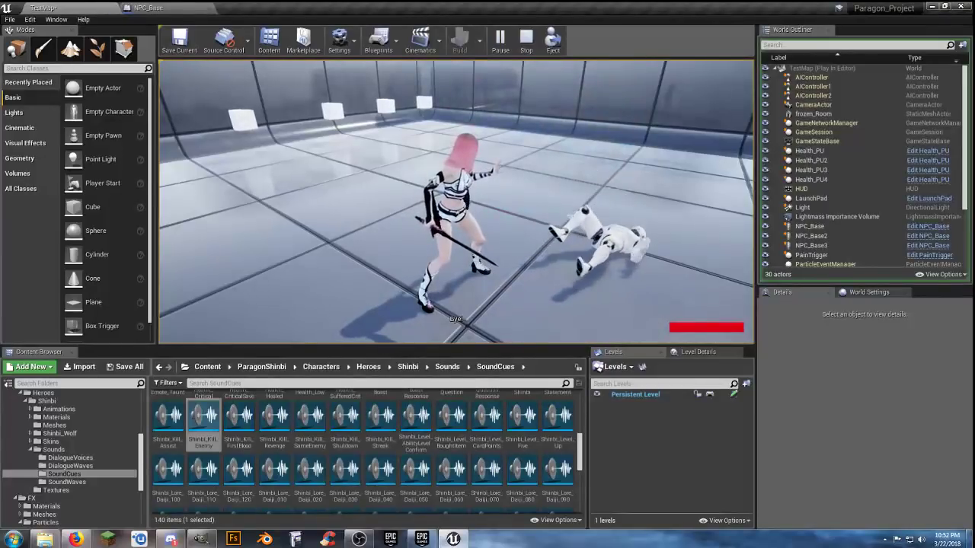
{"action": "key", "text": "w"}
{"action": "left_click", "coordinate": [457, 202]}
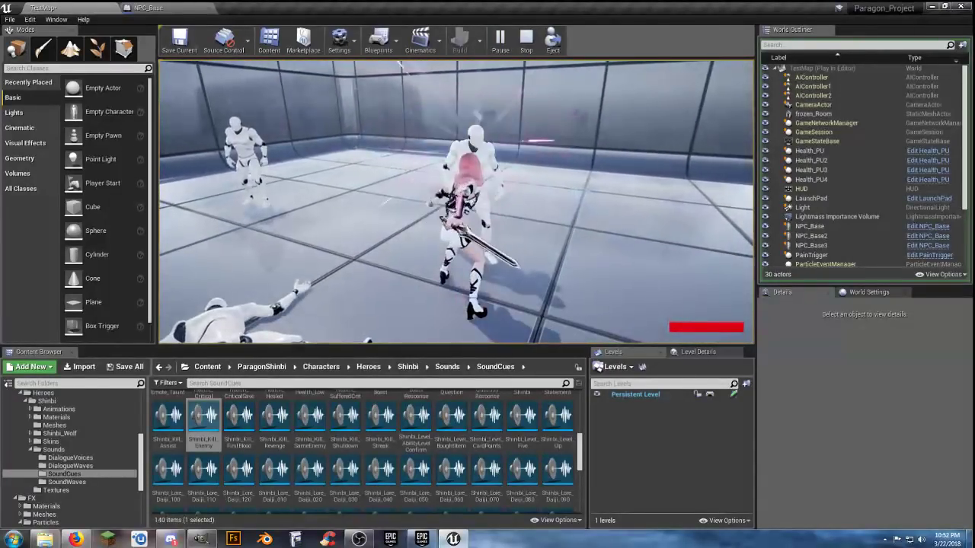
{"action": "left_click", "coordinate": [457, 202]}
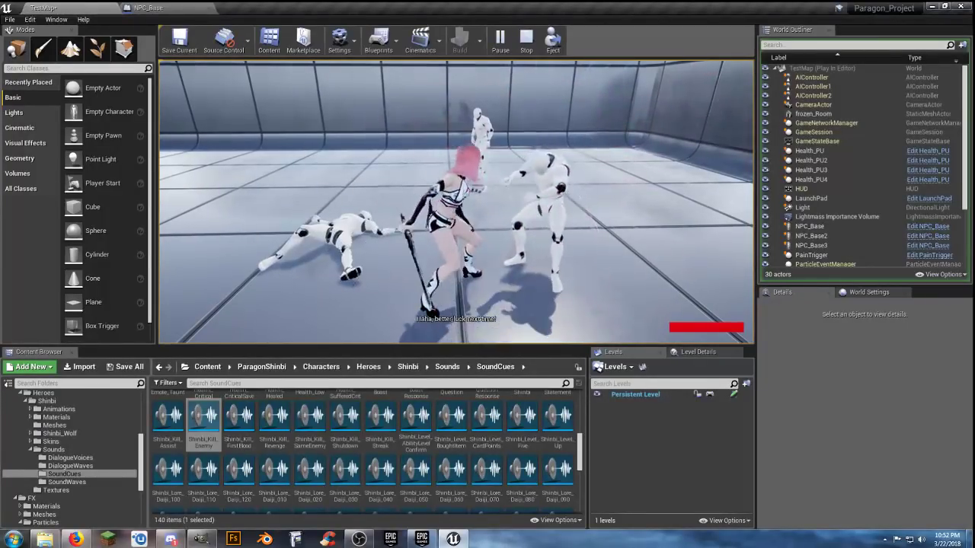
{"action": "key", "text": "w"}
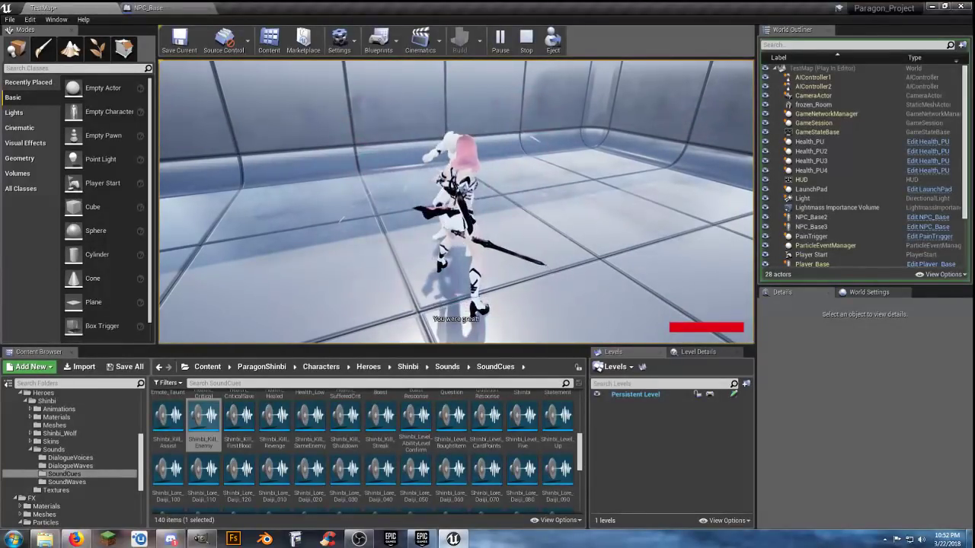
{"action": "key", "text": "w"}
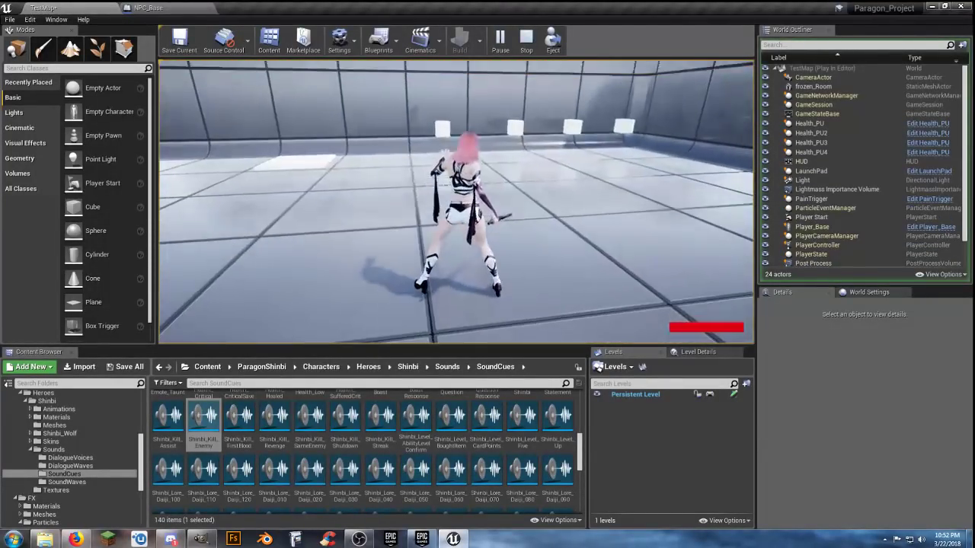
{"action": "left_click", "coordinate": [456, 202]}
{"action": "left_click", "coordinate": [456, 202]}
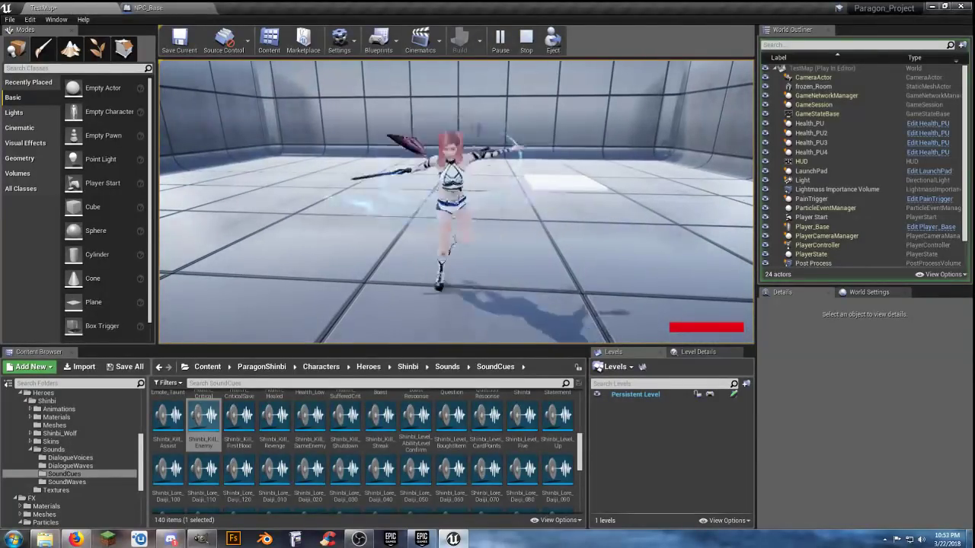
{"action": "key", "text": "Escape"}
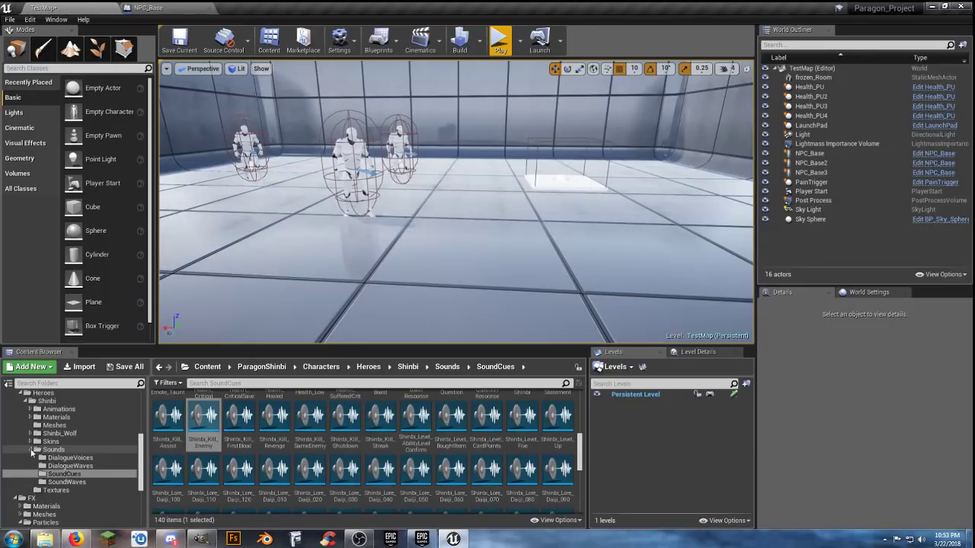
Step: Collapse Shinbi's Sounds, FX and Shinbi folders in the content tree and open the Character/NPC/Blueprints folder
{"action": "left_click", "coordinate": [32, 451]}
{"action": "scroll", "coordinate": [29, 434], "scroll_direction": "up", "scroll_amount": 1}
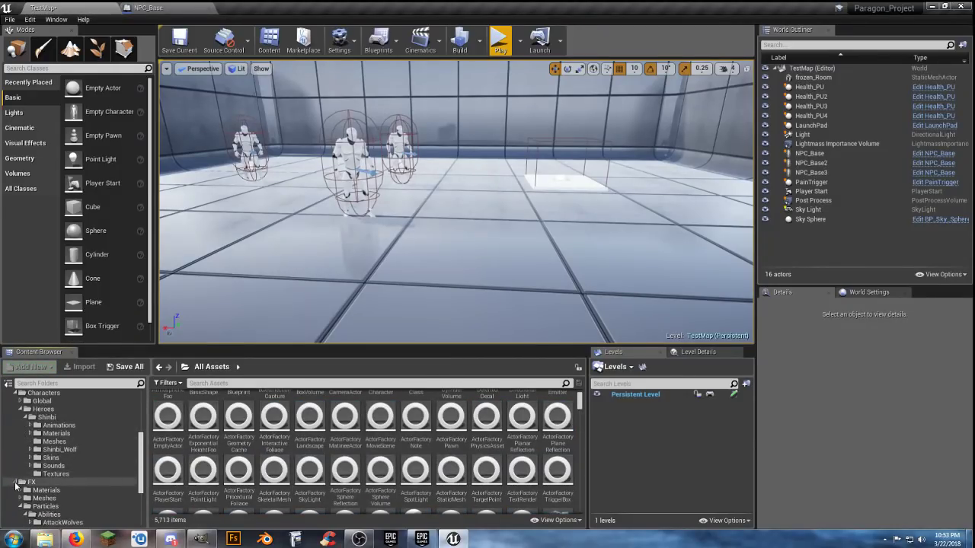
{"action": "left_click", "coordinate": [17, 483]}
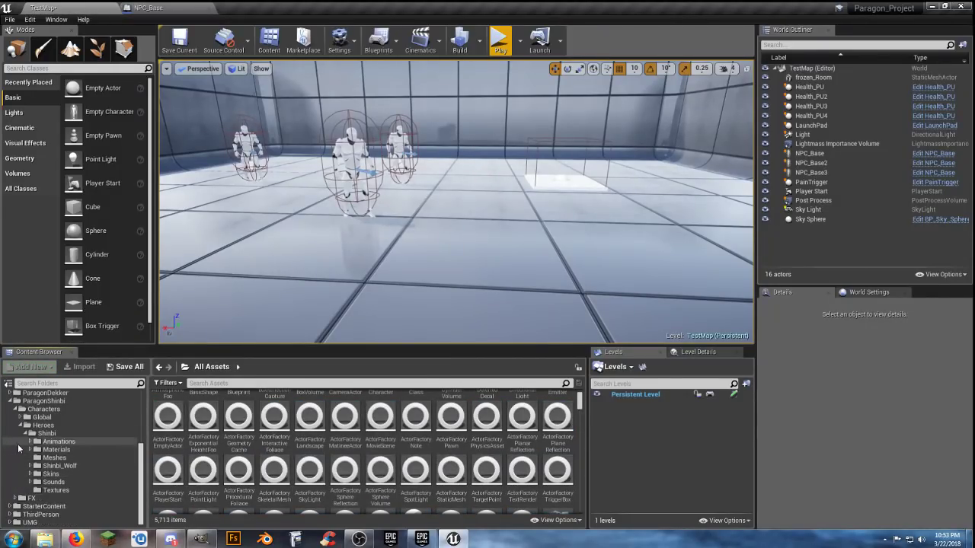
{"action": "left_click", "coordinate": [26, 434]}
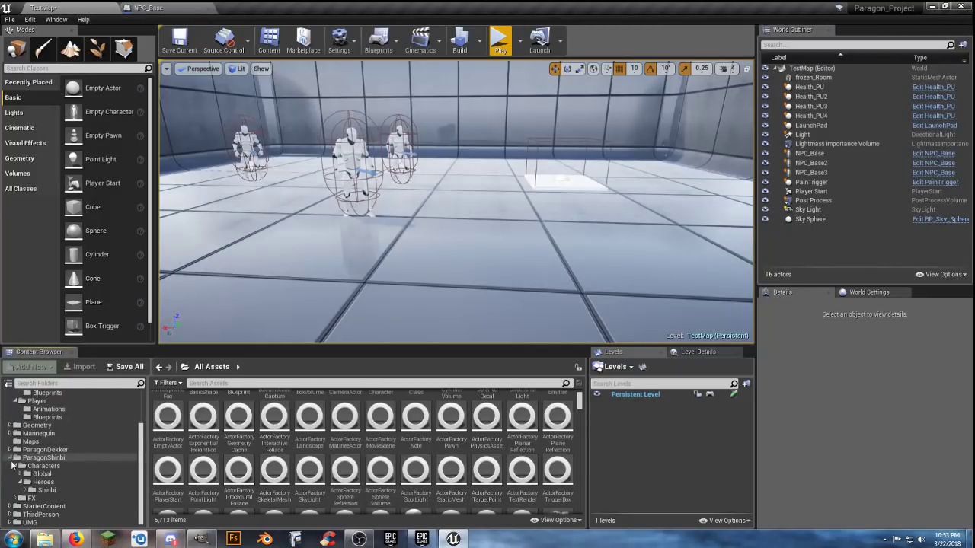
{"action": "scroll", "coordinate": [44, 468], "scroll_direction": "up", "scroll_amount": 3}
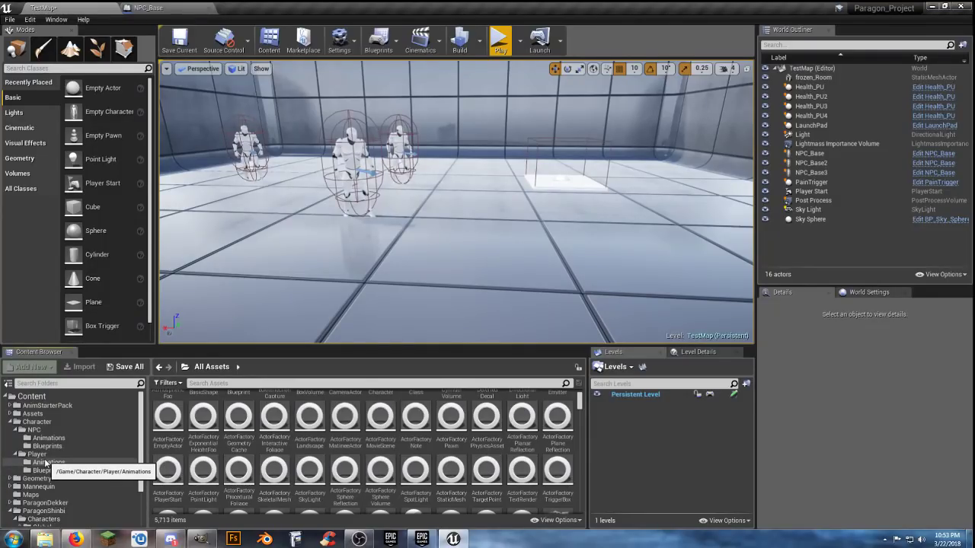
{"action": "left_click", "coordinate": [47, 446]}
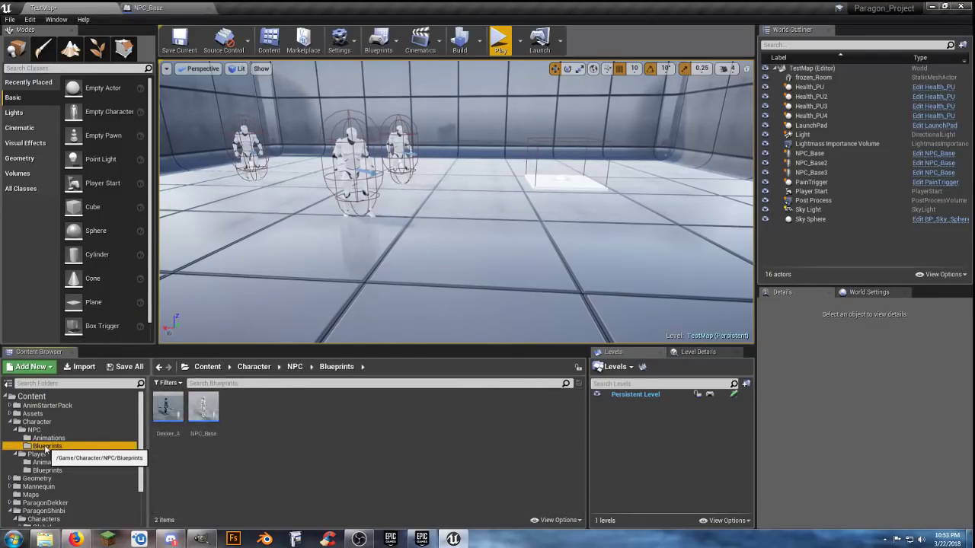
{"action": "left_click", "coordinate": [177, 464]}
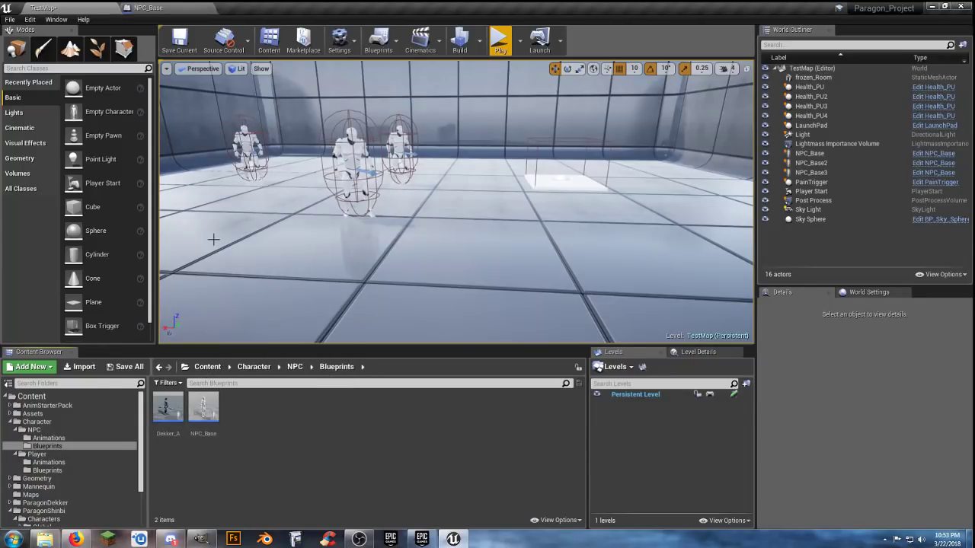
Step: Review the whole NPC_Base event graph and close the blueprint
{"action": "left_click", "coordinate": [178, 12]}
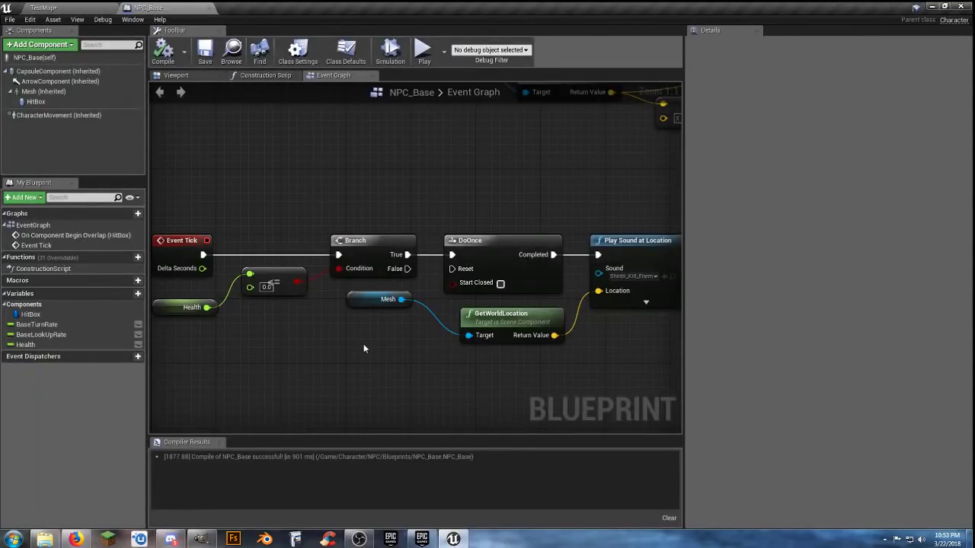
{"action": "scroll", "coordinate": [364, 347], "scroll_direction": "down", "scroll_amount": 3}
{"action": "scroll", "coordinate": [363, 343], "scroll_direction": "down", "scroll_amount": 1}
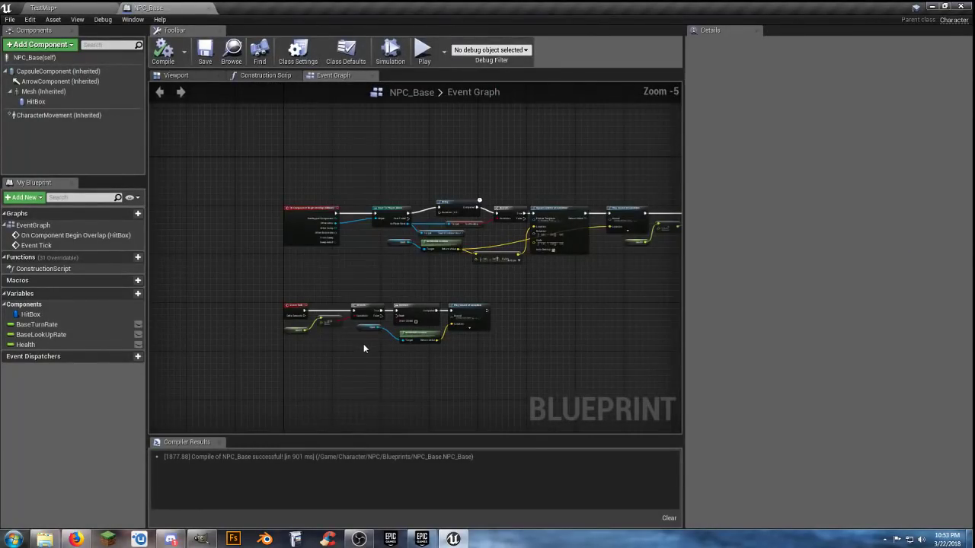
{"action": "left_click", "coordinate": [206, 7]}
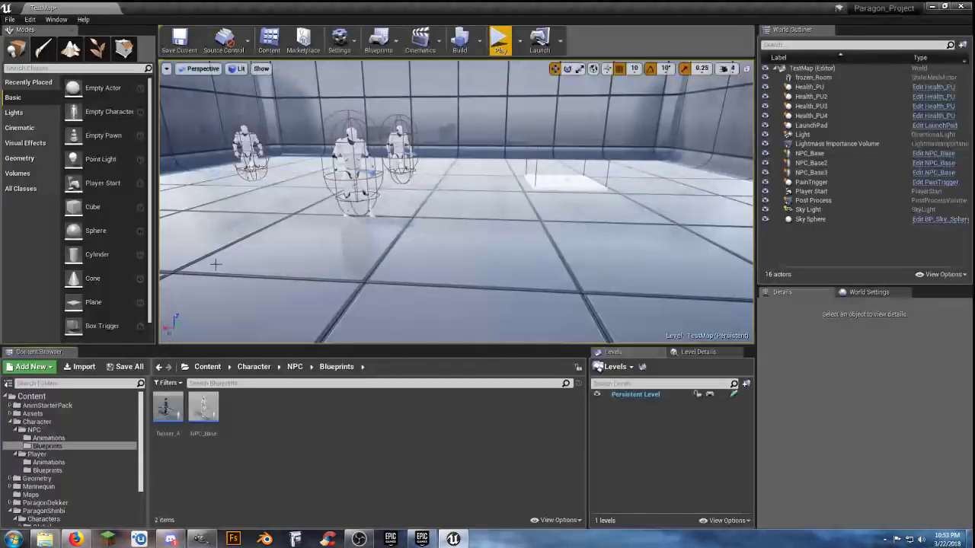
Step: Collapse the NPC folder and open the Player_Base blueprint from Character/Player/Blueprints
{"action": "left_click", "coordinate": [18, 431]}
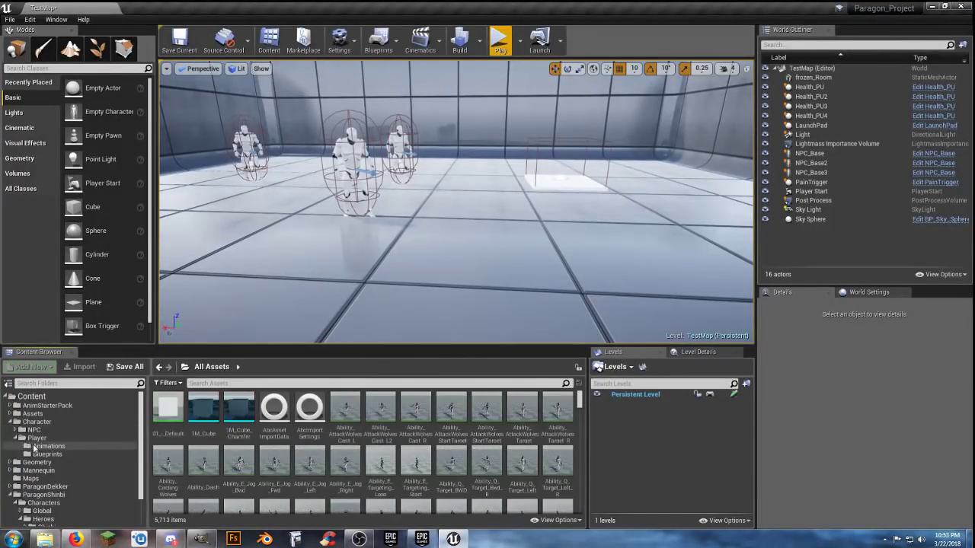
{"action": "left_click", "coordinate": [38, 439]}
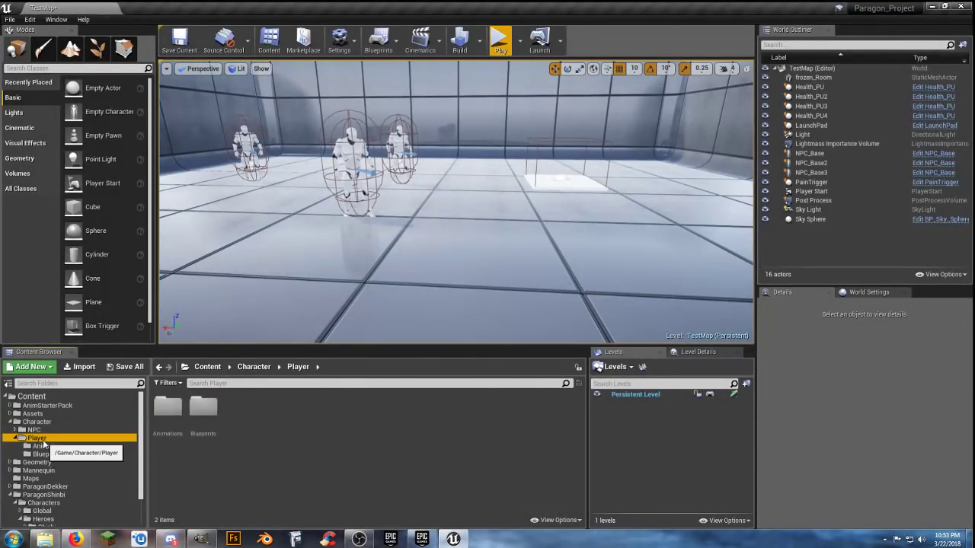
{"action": "double_click", "coordinate": [203, 410]}
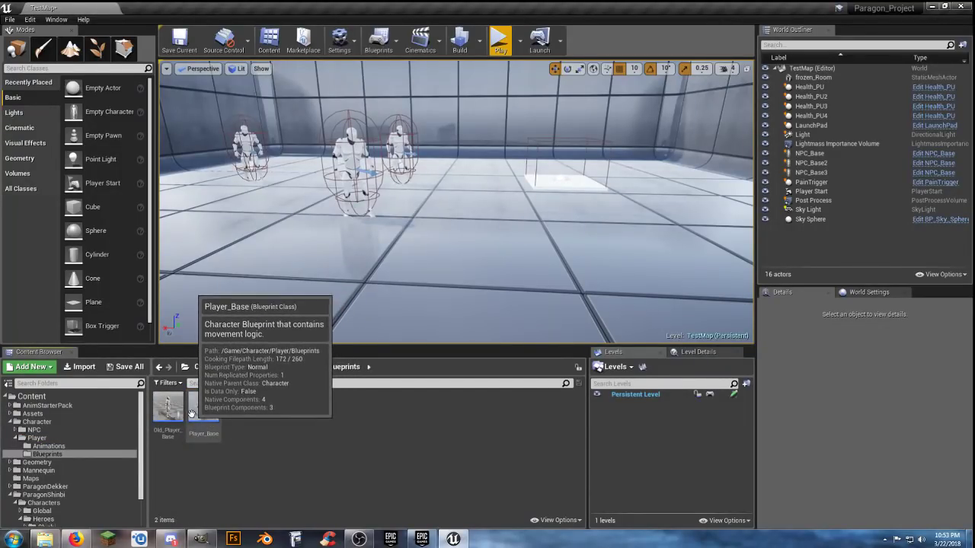
{"action": "double_click", "coordinate": [202, 413]}
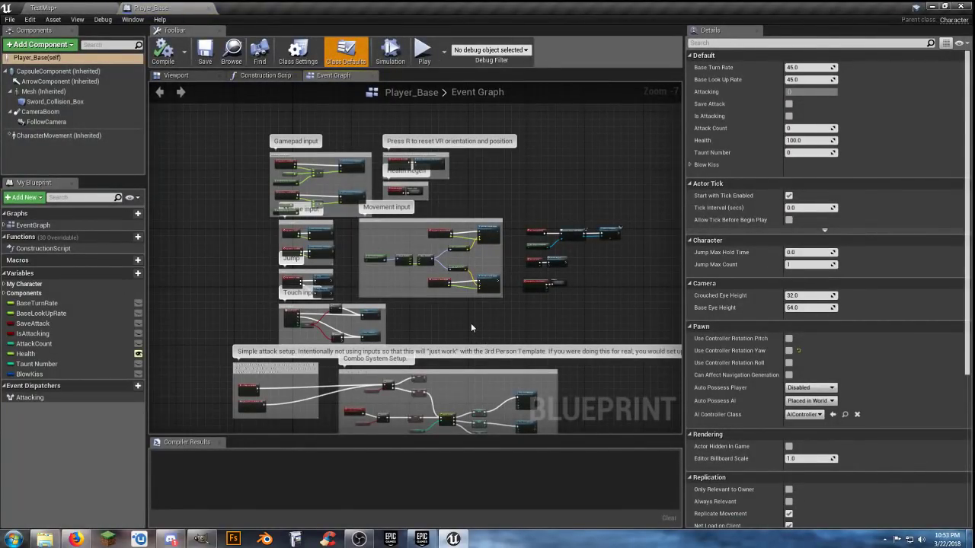
Step: Change the text of the "Simple attack setup" comment in Player_Base's event graph to "Attack"
{"action": "left_click", "coordinate": [275, 367]}
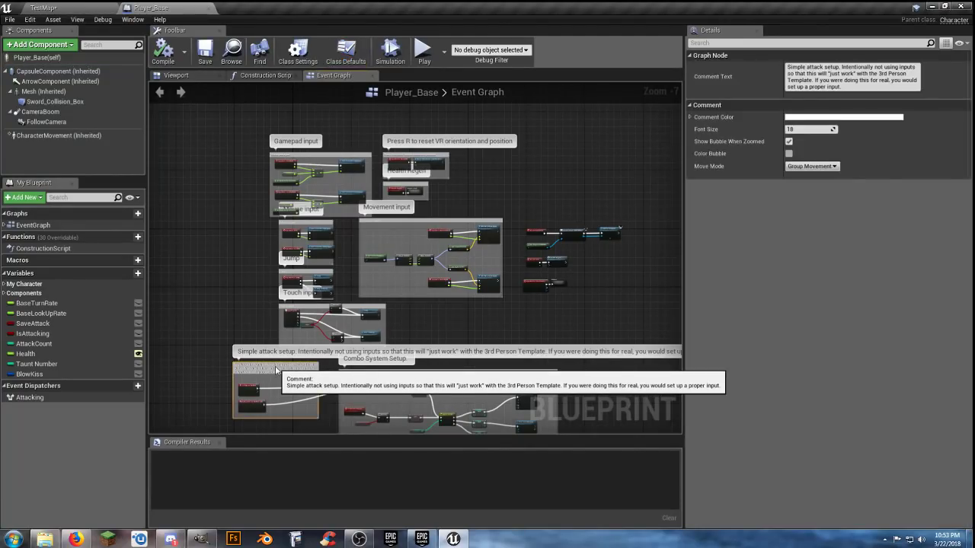
{"action": "left_click", "coordinate": [833, 87]}
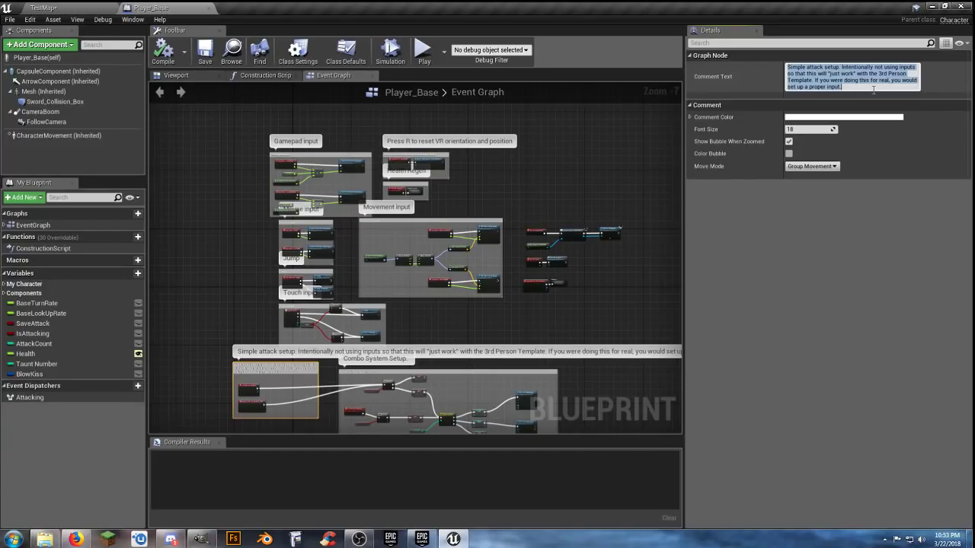
{"action": "type", "text": "A"}
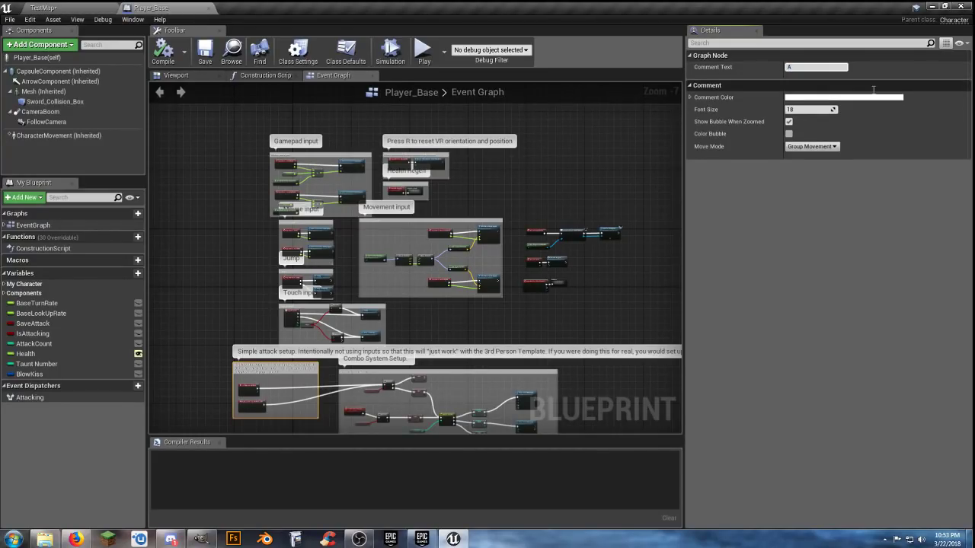
{"action": "type", "text": "ttack"}
{"action": "key", "text": "Return"}
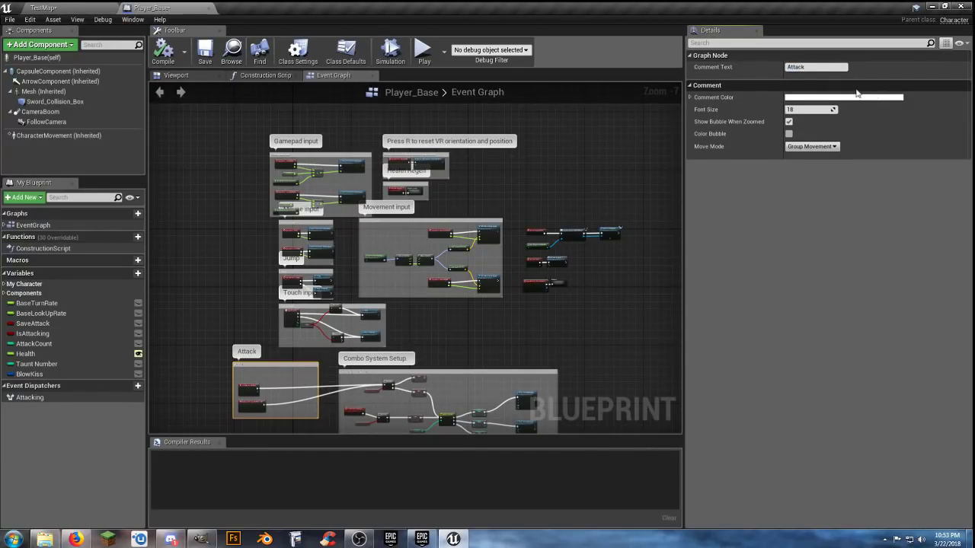
{"action": "left_click", "coordinate": [595, 310]}
Step: Look over the Player_Base event graph, compile and save the blueprint, and return to the TestMap editor
{"action": "right_click_drag", "start_coordinate": [537, 341], "coordinate": [503, 313]}
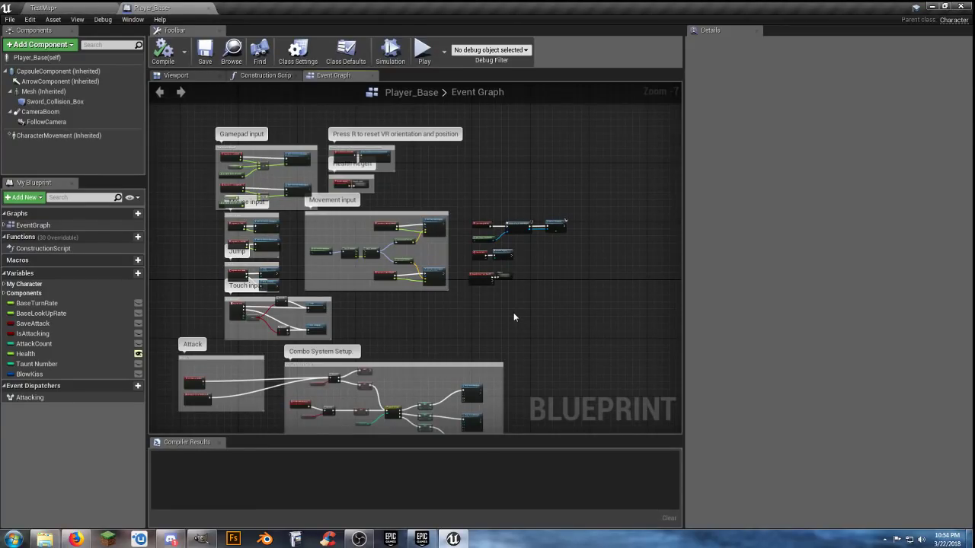
{"action": "right_click_drag", "start_coordinate": [513, 318], "coordinate": [519, 275]}
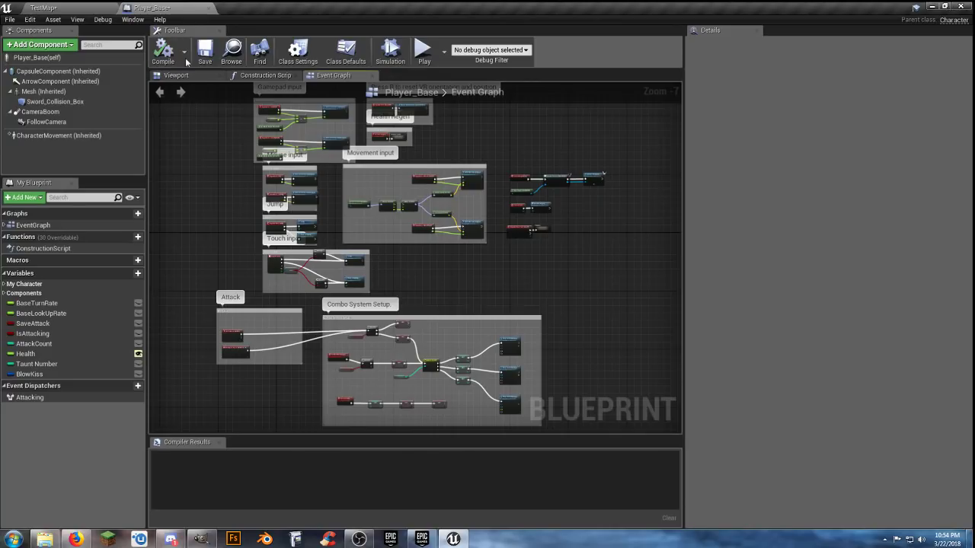
{"action": "left_click", "coordinate": [93, 9]}
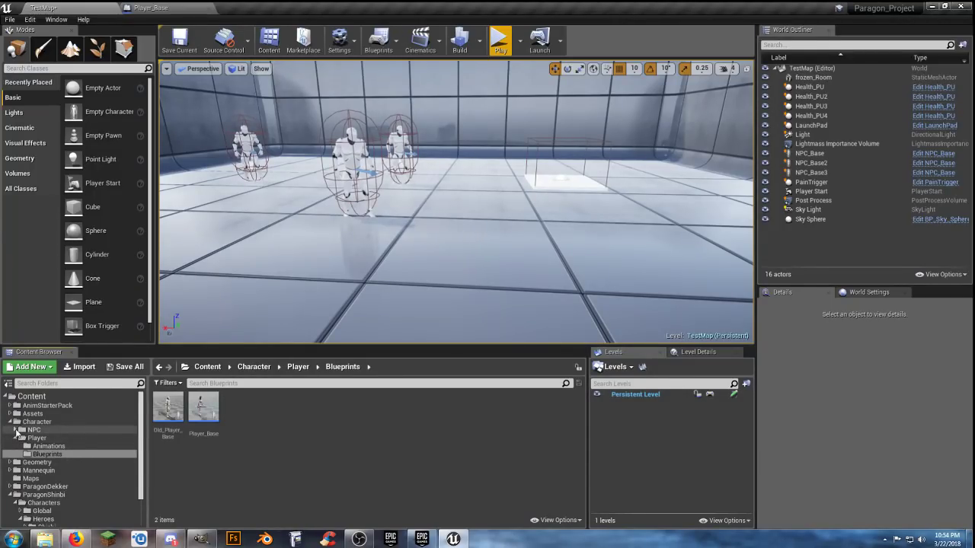
Step: Look through the Player character's Animations folder and return to its Blueprints folder
{"action": "left_click", "coordinate": [40, 447]}
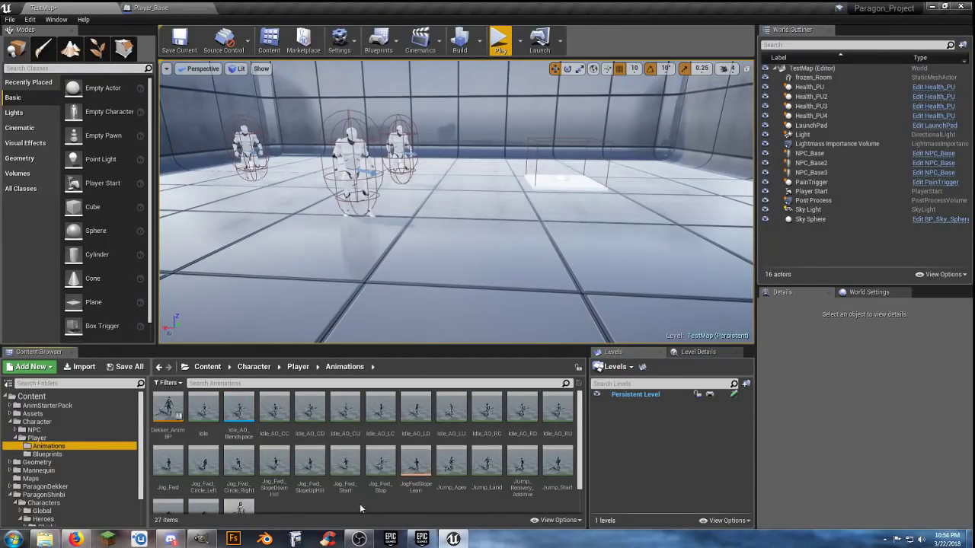
{"action": "scroll", "coordinate": [361, 503], "scroll_direction": "down", "scroll_amount": 1}
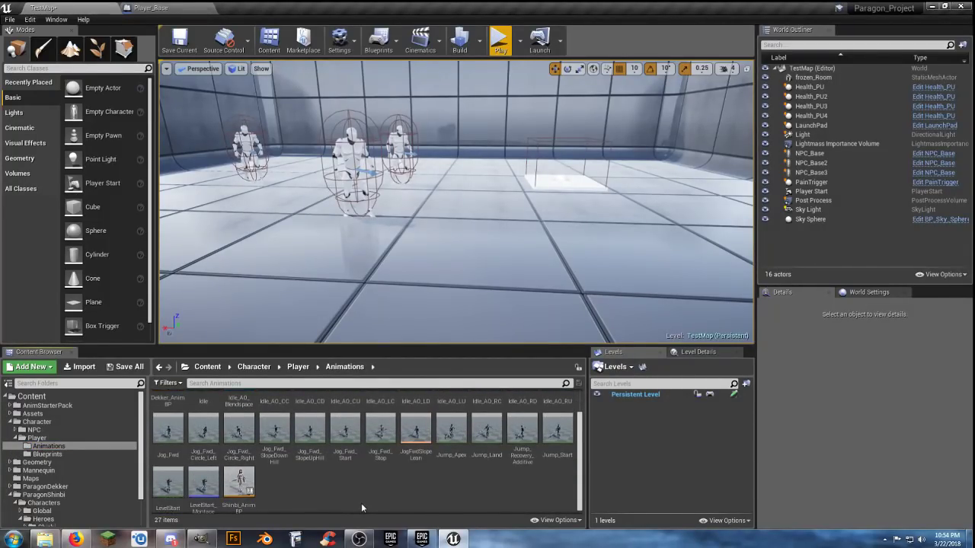
{"action": "scroll", "coordinate": [362, 507], "scroll_direction": "down", "scroll_amount": 1}
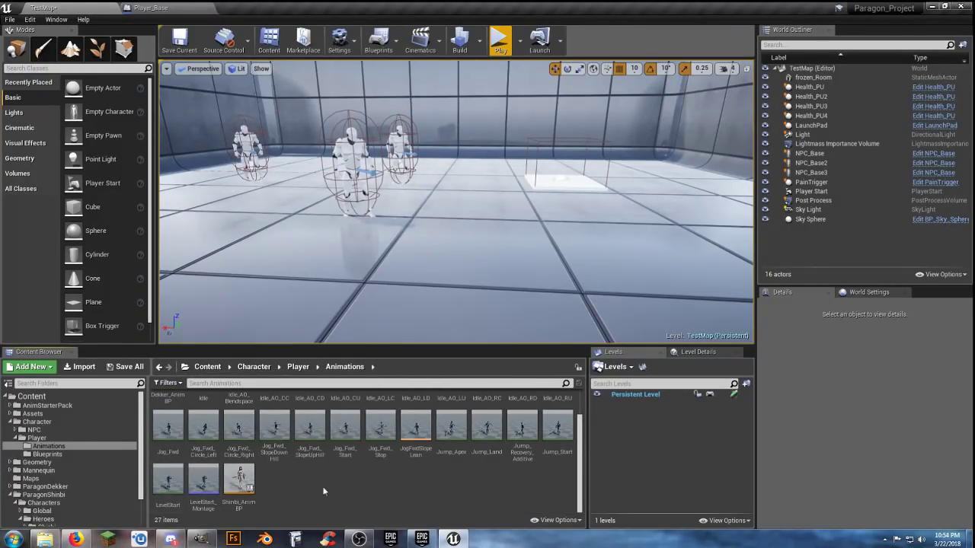
{"action": "left_click", "coordinate": [76, 454]}
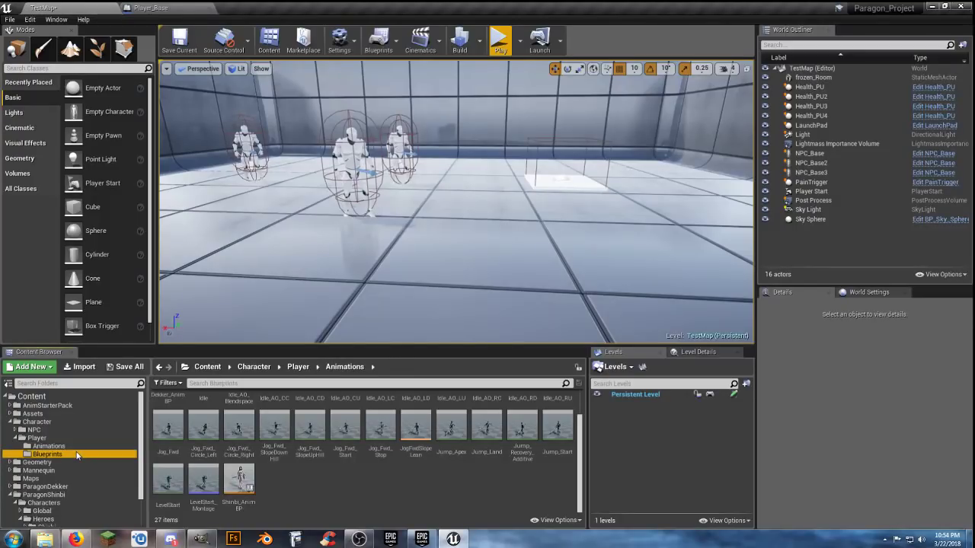
Step: In Player_Base's event graph, add a Delay of 5.0 seconds after the BeginPlay chain's Add to Viewport node and align it
{"action": "left_click", "coordinate": [175, 11]}
{"action": "scroll", "coordinate": [292, 252], "scroll_direction": "up", "scroll_amount": 2}
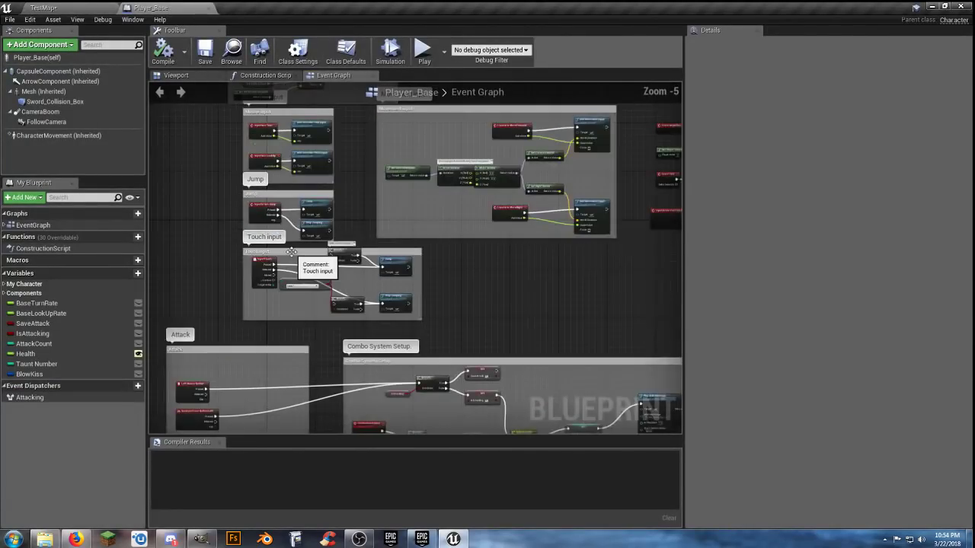
{"action": "right_click_drag", "start_coordinate": [472, 278], "coordinate": [303, 319]}
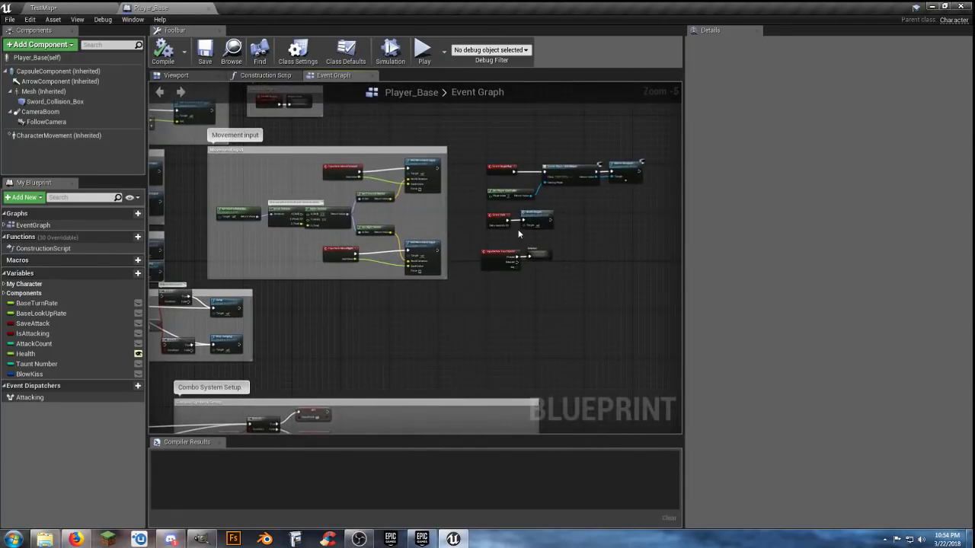
{"action": "scroll", "coordinate": [519, 220], "scroll_direction": "up", "scroll_amount": 2}
{"action": "right_click_drag", "start_coordinate": [577, 190], "coordinate": [368, 290]}
{"action": "scroll", "coordinate": [458, 277], "scroll_direction": "up", "scroll_amount": 2}
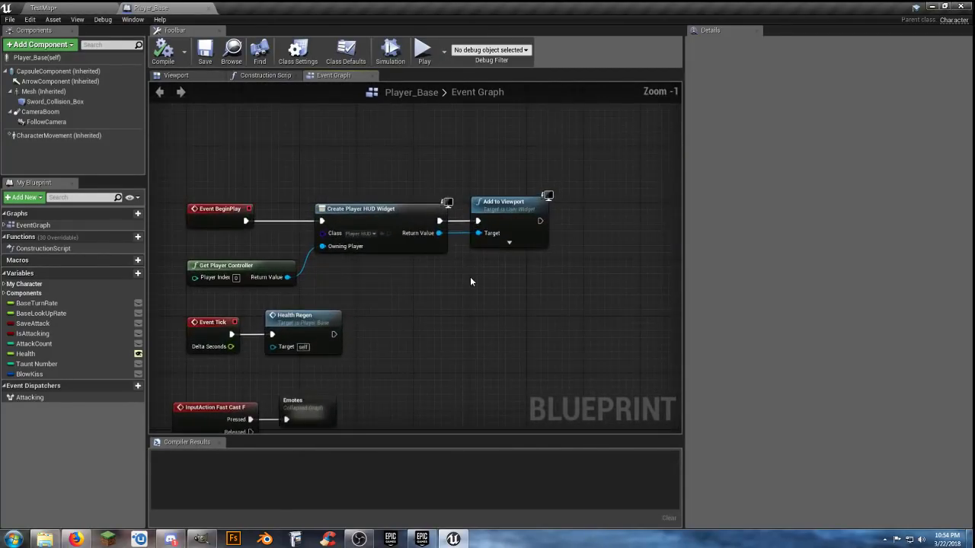
{"action": "scroll", "coordinate": [470, 282], "scroll_direction": "up", "scroll_amount": 1}
{"action": "right_click_drag", "start_coordinate": [470, 281], "coordinate": [318, 291]}
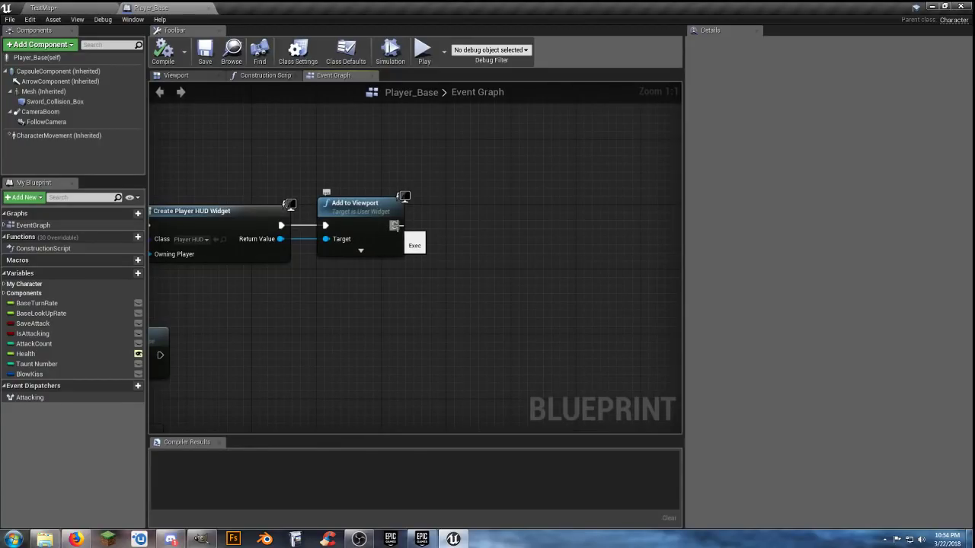
{"action": "left_click_drag", "start_coordinate": [394, 226], "coordinate": [445, 228]}
{"action": "type", "text": "del"}
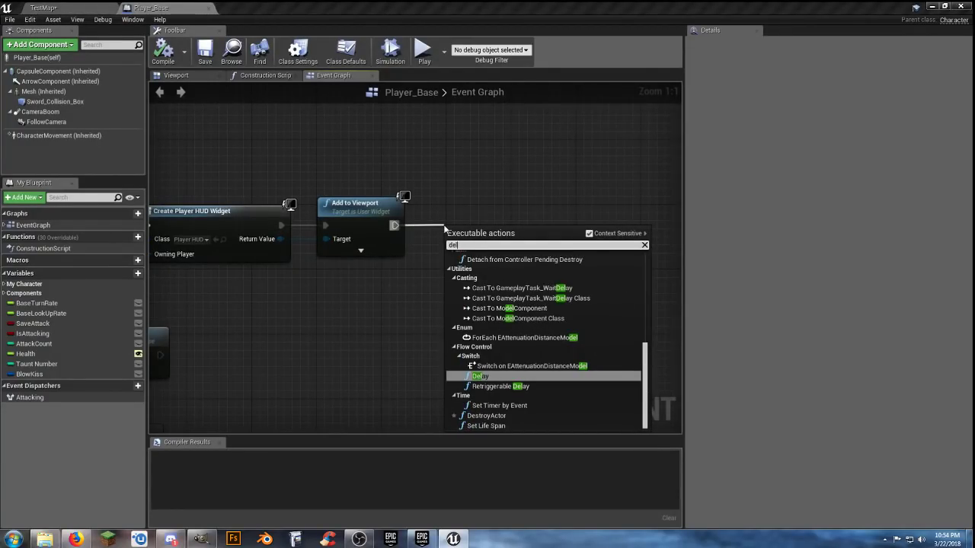
{"action": "key", "text": "Return"}
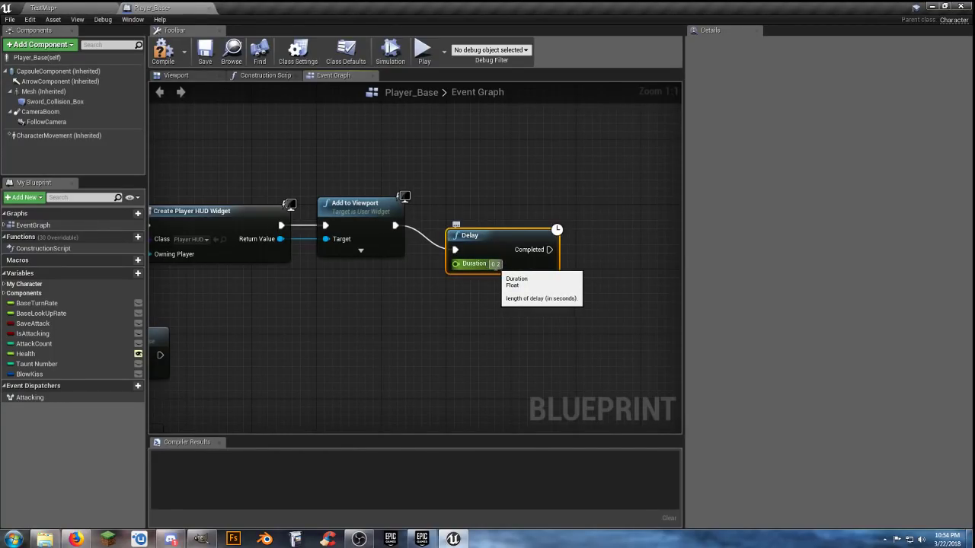
{"action": "type", "text": "5"}
{"action": "key", "text": "Return"}
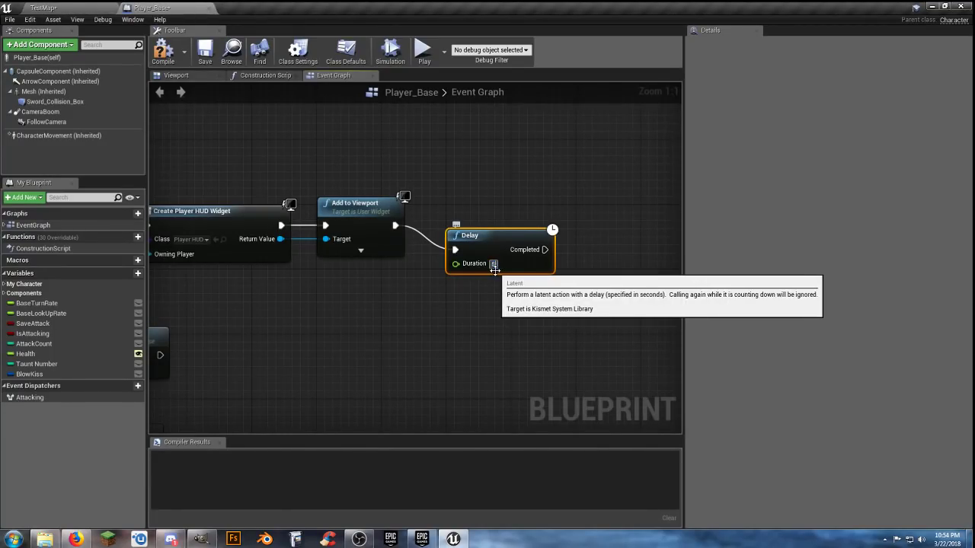
{"action": "left_click_drag", "start_coordinate": [504, 254], "coordinate": [555, 216]}
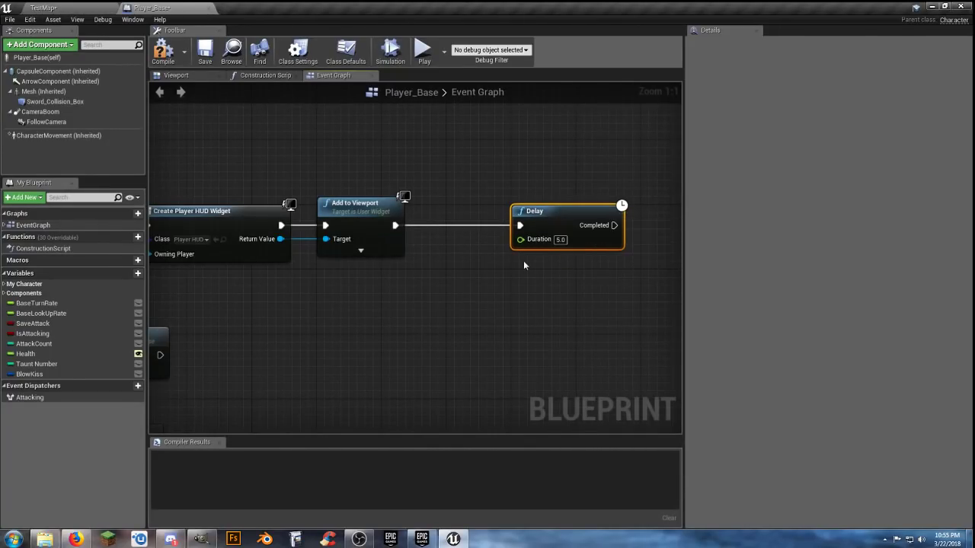
Step: Examine the collapsed Emotes graph to see how its animation, sound, delay and movement nodes are chained, and return to the event graph
{"action": "right_click_drag", "start_coordinate": [517, 275], "coordinate": [441, 280]}
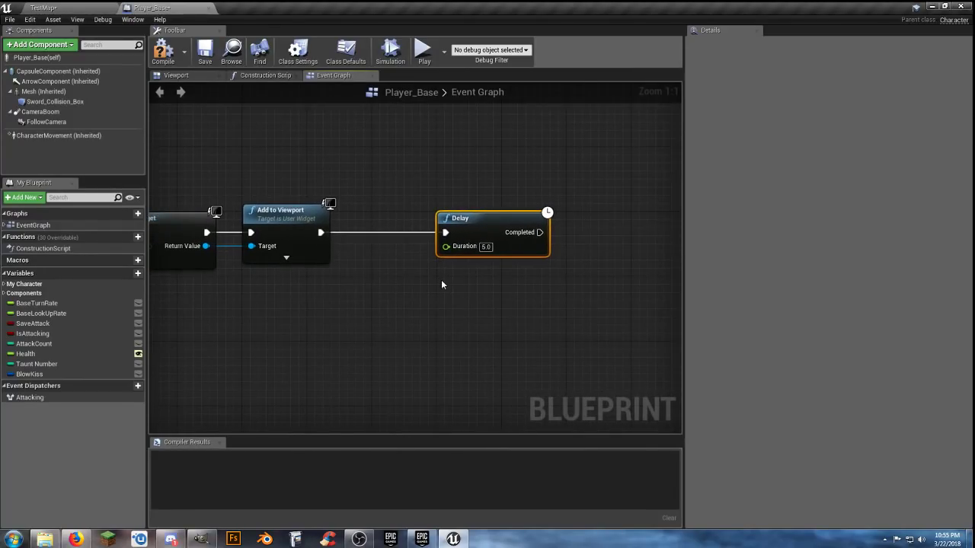
{"action": "right_click_drag", "start_coordinate": [381, 324], "coordinate": [561, 186]}
{"action": "scroll", "coordinate": [417, 297], "scroll_direction": "down", "scroll_amount": 3}
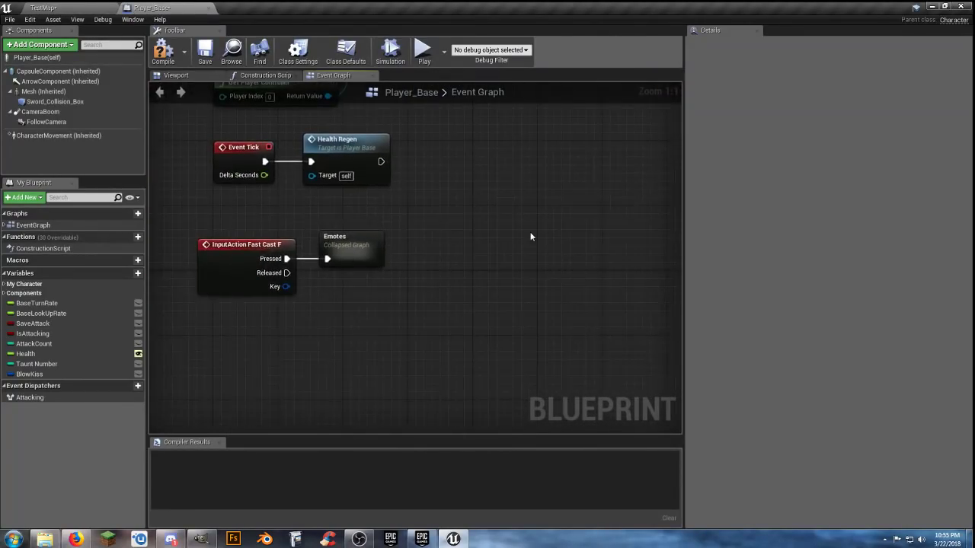
{"action": "right_click_drag", "start_coordinate": [490, 231], "coordinate": [627, 220]}
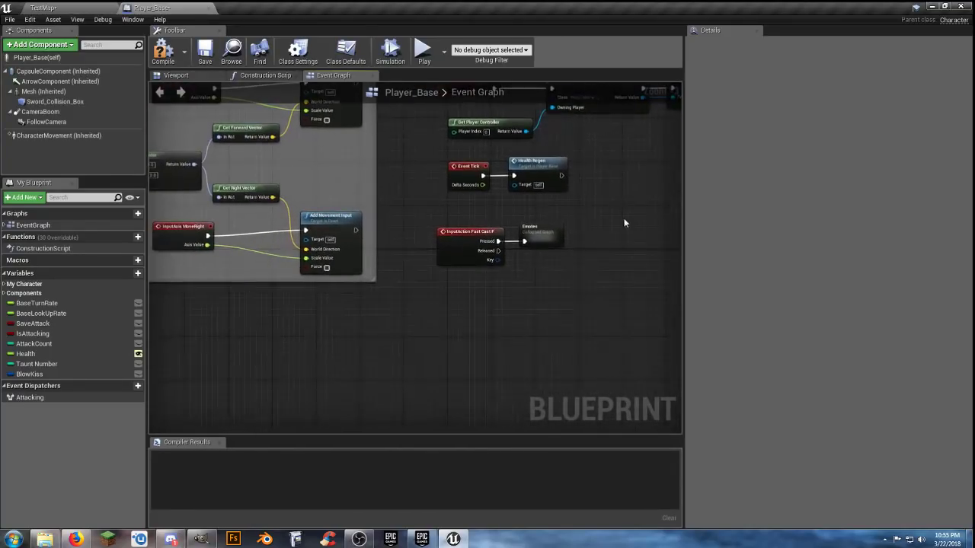
{"action": "mouse_move", "coordinate": [424, 350]}
{"action": "right_mouse_down"}
{"action": "mouse_move", "coordinate": [522, 304]}
{"action": "mouse_move", "coordinate": [461, 310]}
{"action": "mouse_move", "coordinate": [413, 339]}
{"action": "right_mouse_up"}
{"action": "scroll", "coordinate": [447, 306], "scroll_direction": "down", "scroll_amount": 2}
{"action": "scroll", "coordinate": [489, 310], "scroll_direction": "up", "scroll_amount": 2}
{"action": "scroll", "coordinate": [489, 313], "scroll_direction": "up", "scroll_amount": 3}
{"action": "right_click_drag", "start_coordinate": [516, 311], "coordinate": [464, 345]}
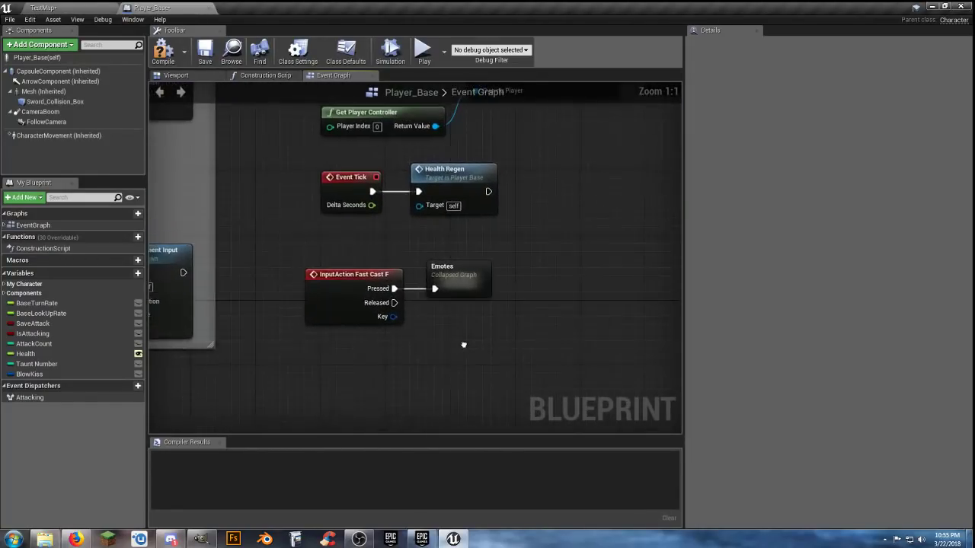
{"action": "double_click", "coordinate": [466, 291]}
{"action": "scroll", "coordinate": [486, 306], "scroll_direction": "up", "scroll_amount": 5}
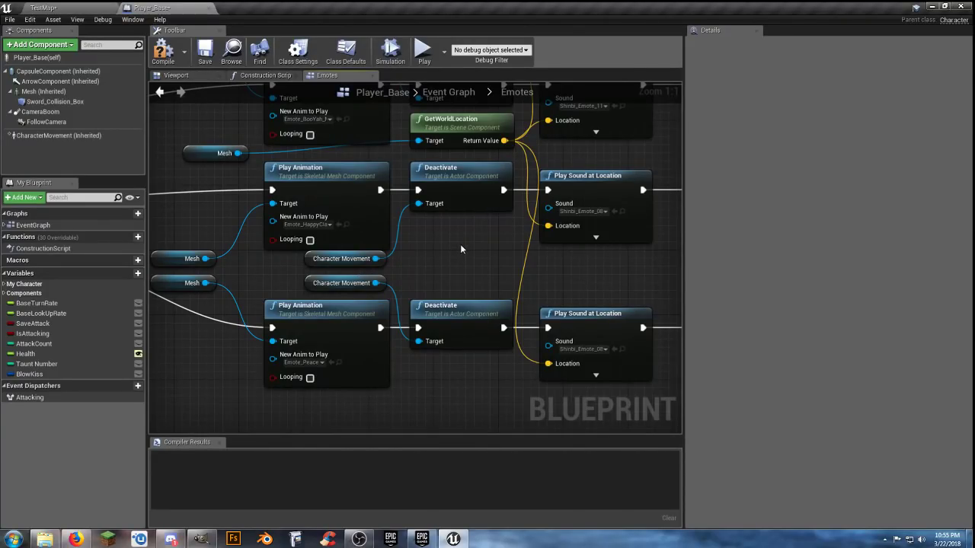
{"action": "right_click_drag", "start_coordinate": [468, 249], "coordinate": [151, 244]}
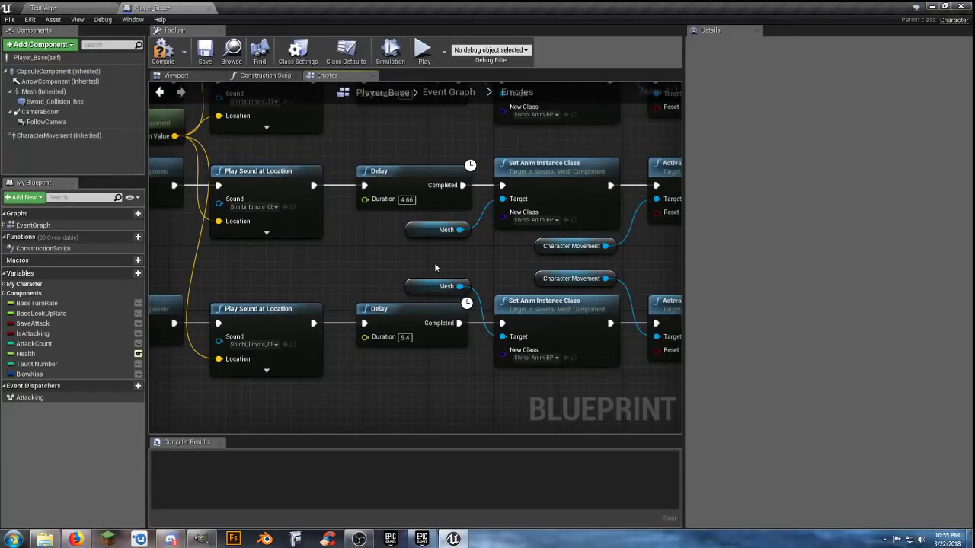
{"action": "right_click_drag", "start_coordinate": [435, 268], "coordinate": [545, 304]}
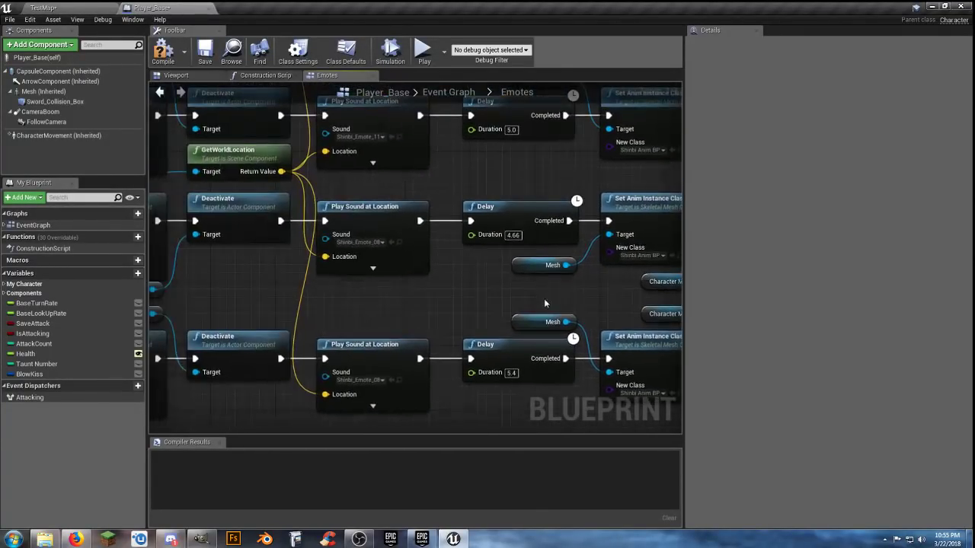
{"action": "left_click", "coordinate": [447, 93]}
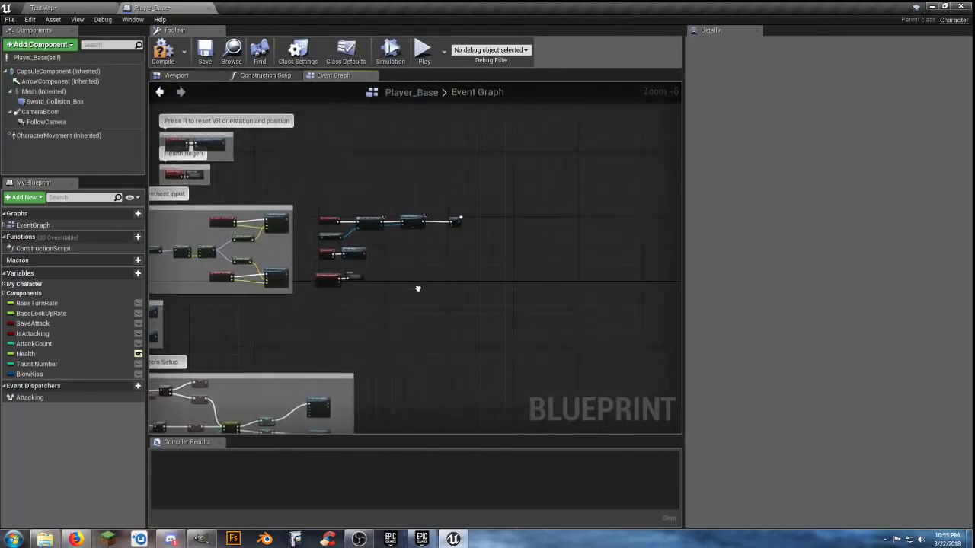
Step: Insert a Deactivate (CharacterMovement) node between Add to Viewport and Delay, and arrange the nodes in a neat row
{"action": "scroll", "coordinate": [400, 278], "scroll_direction": "up", "scroll_amount": 4}
{"action": "scroll", "coordinate": [487, 183], "scroll_direction": "up", "scroll_amount": 2}
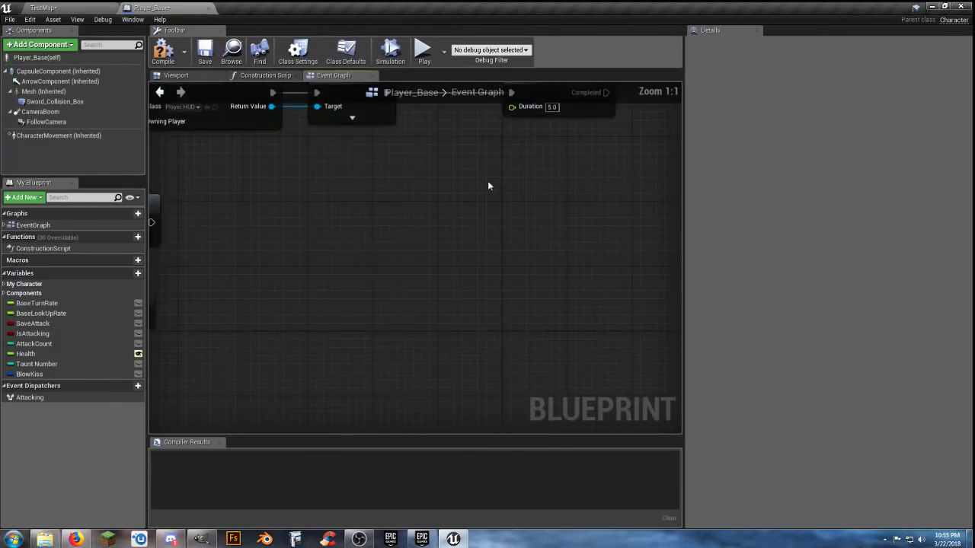
{"action": "right_click_drag", "start_coordinate": [488, 183], "coordinate": [403, 337]}
{"action": "left_click_drag", "start_coordinate": [460, 249], "coordinate": [581, 248]}
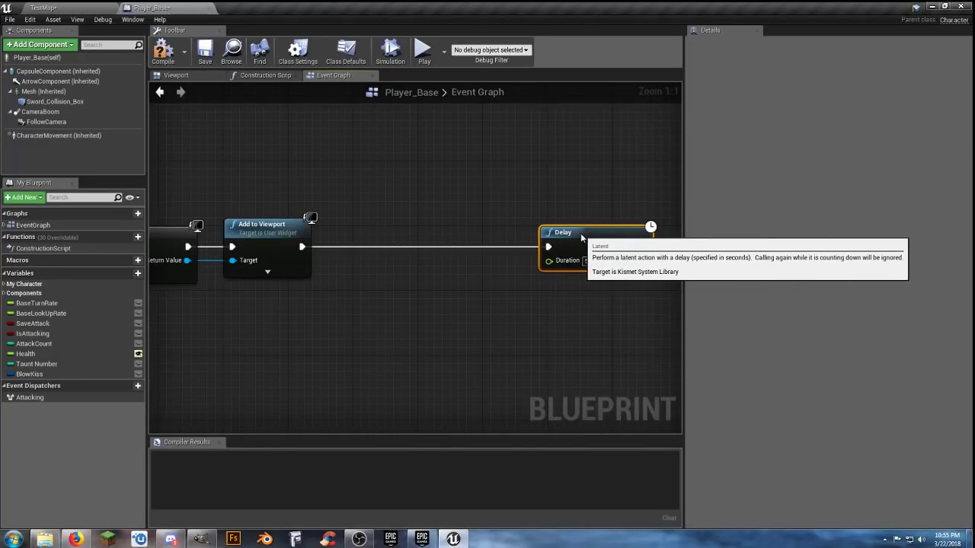
{"action": "left_click_drag", "start_coordinate": [303, 248], "coordinate": [337, 251]}
{"action": "type", "text": "deac"}
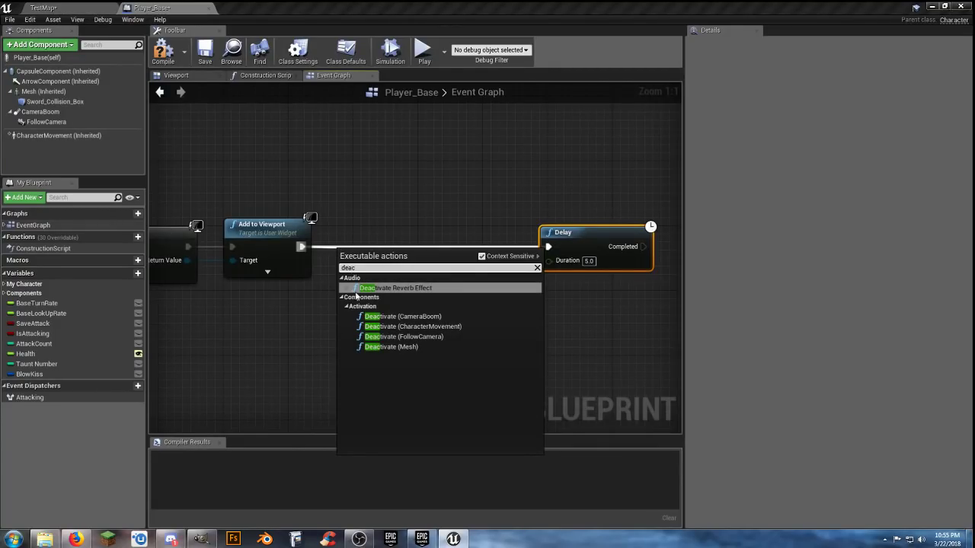
{"action": "left_click", "coordinate": [404, 326]}
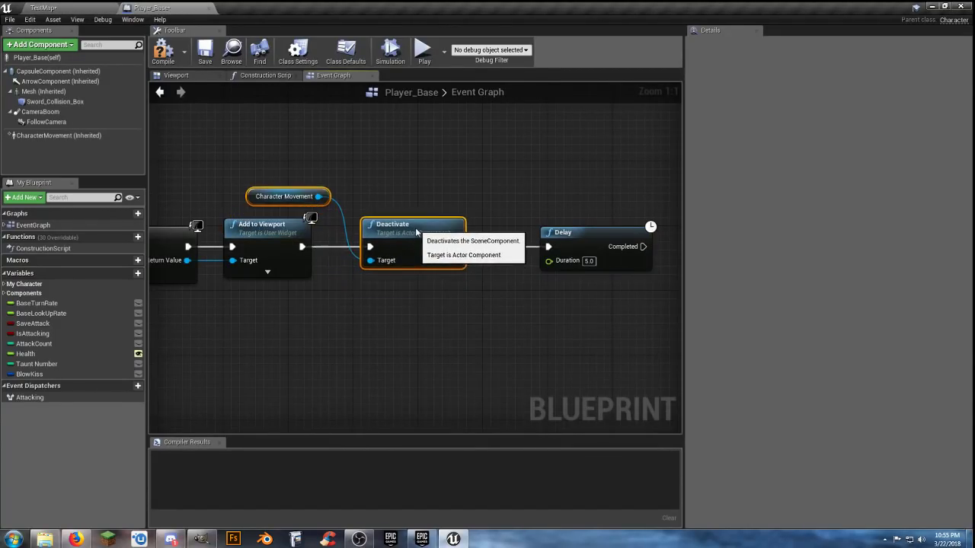
{"action": "left_click_drag", "start_coordinate": [416, 232], "coordinate": [387, 233]}
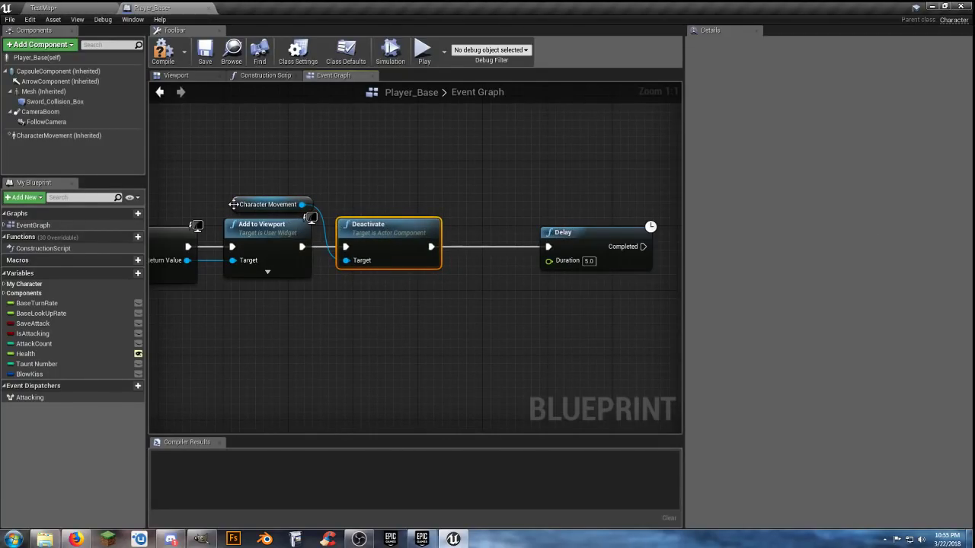
{"action": "left_click_drag", "start_coordinate": [235, 204], "coordinate": [238, 297]}
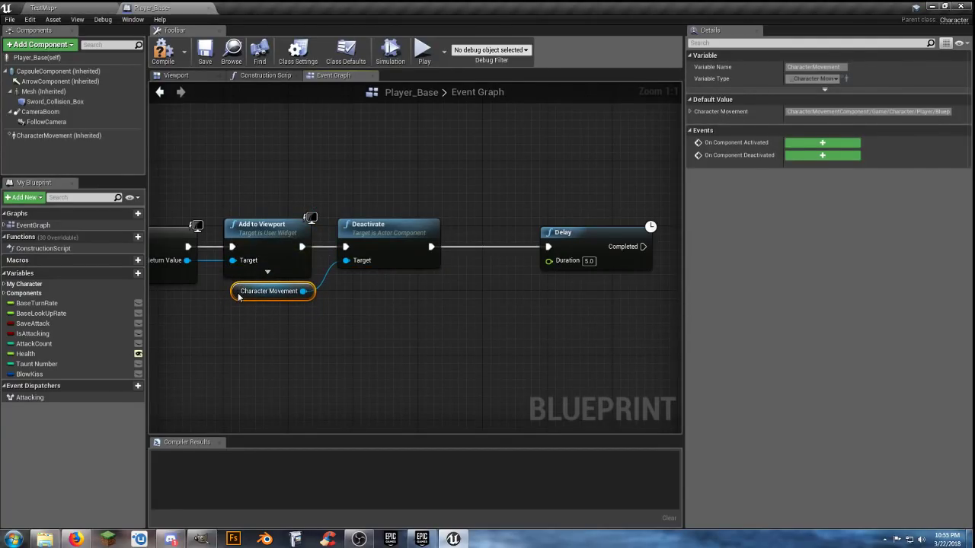
{"action": "left_click_drag", "start_coordinate": [600, 232], "coordinate": [527, 230]}
Step: Add an Activate (CharacterMovement) node to the Delay's Completed output and line it up with its Character Movement reference below
{"action": "right_click_drag", "start_coordinate": [551, 324], "coordinate": [466, 318]}
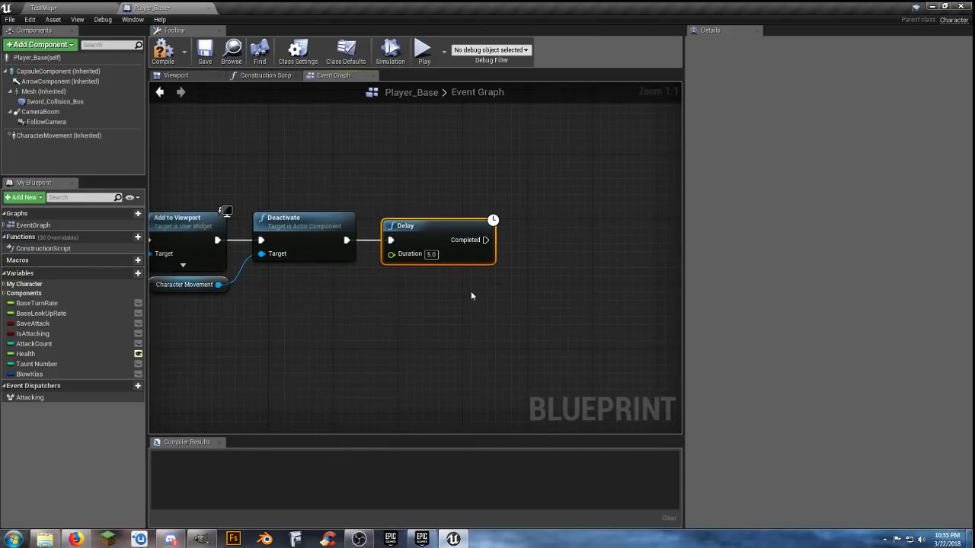
{"action": "left_click_drag", "start_coordinate": [485, 240], "coordinate": [549, 238]}
{"action": "type", "text": "act"}
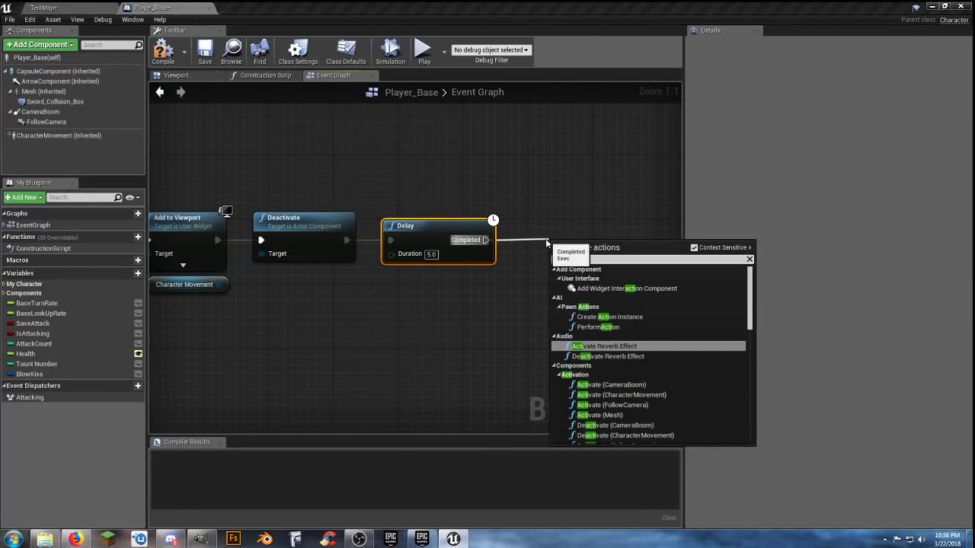
{"action": "type", "text": "ivate"}
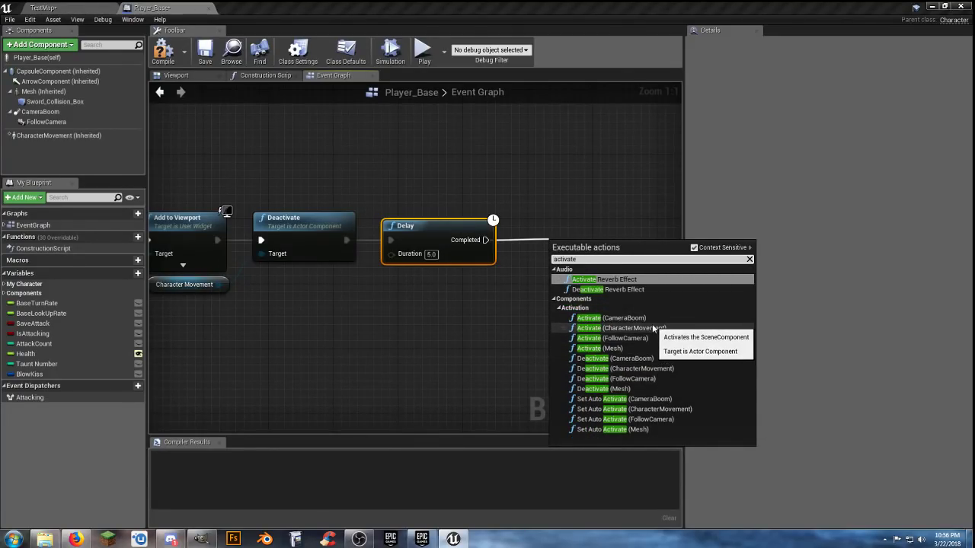
{"action": "left_click", "coordinate": [617, 328]}
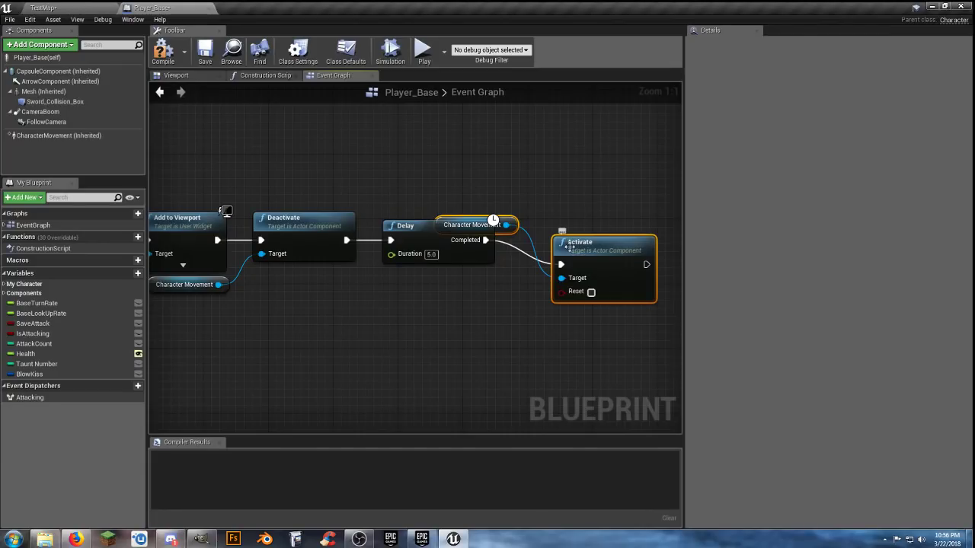
{"action": "left_click", "coordinate": [508, 265]}
{"action": "left_click_drag", "start_coordinate": [512, 224], "coordinate": [496, 279]}
{"action": "left_click_drag", "start_coordinate": [560, 255], "coordinate": [526, 230]}
{"action": "left_click", "coordinate": [537, 349]}
Step: Compile and save the Player_Base blueprint and return to the TestMap editor
{"action": "right_click_drag", "start_coordinate": [382, 339], "coordinate": [458, 327]}
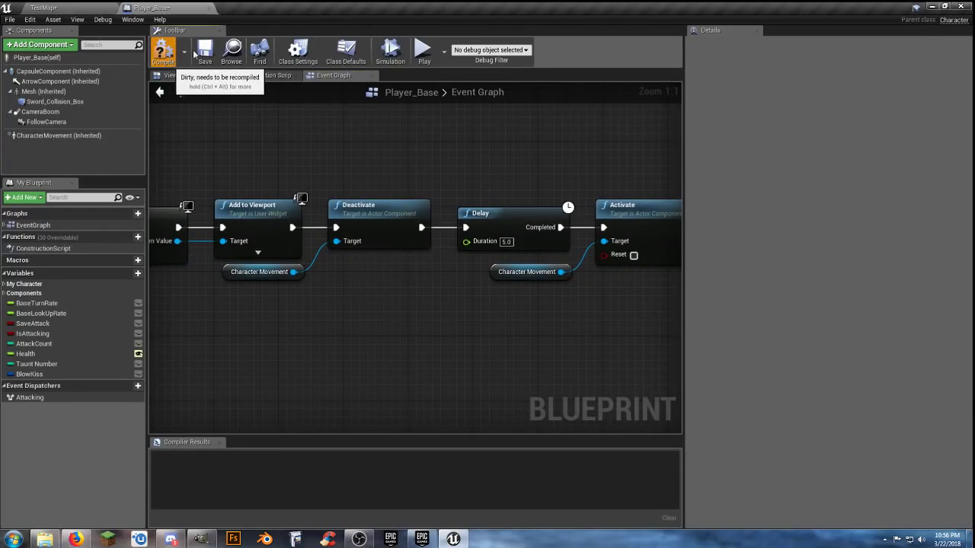
{"action": "left_click", "coordinate": [163, 50]}
{"action": "left_click", "coordinate": [200, 50]}
{"action": "left_click", "coordinate": [43, 7]}
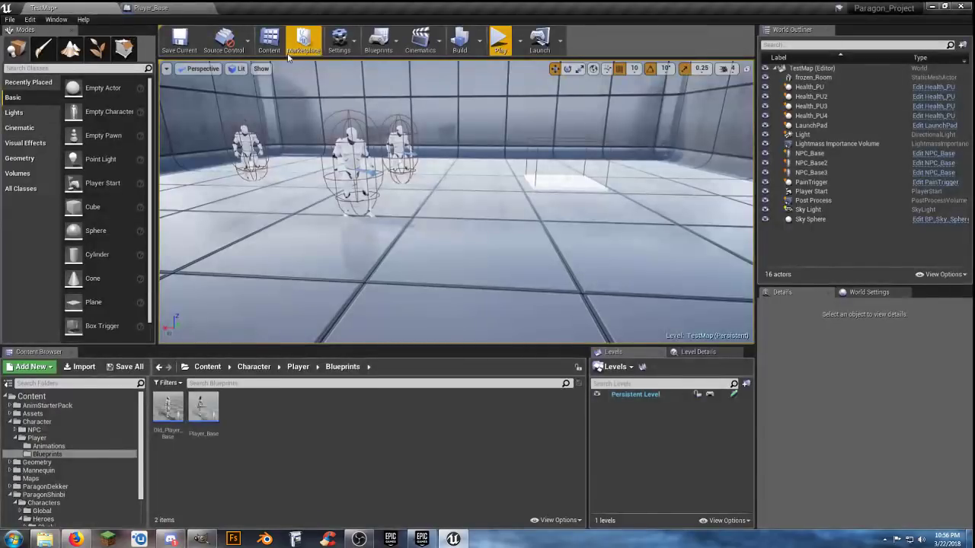
Step: Play-test TestMap: try the movement lock at the start, run to the nearest NPC and attack it until it dies
{"action": "left_click", "coordinate": [506, 46]}
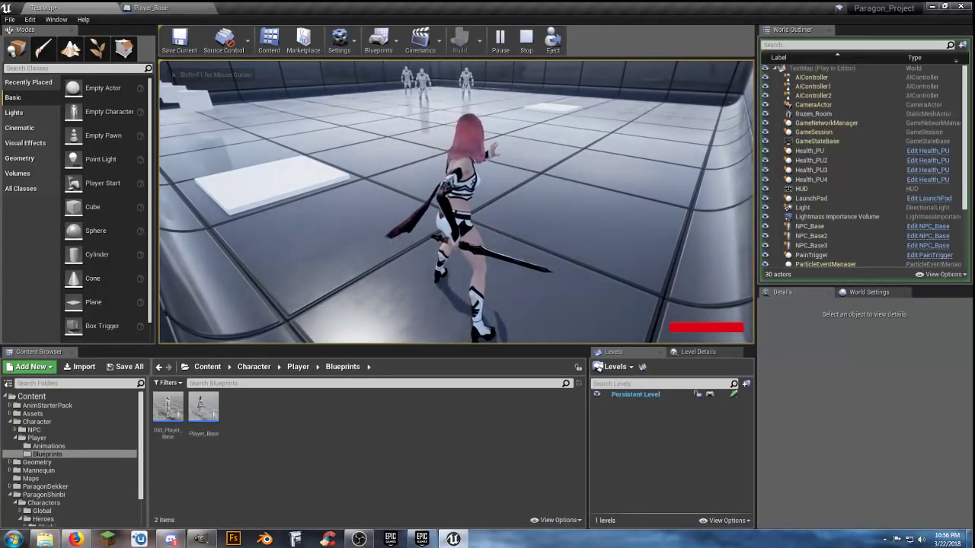
{"action": "key", "text": "w"}
{"action": "key", "text": "w"}
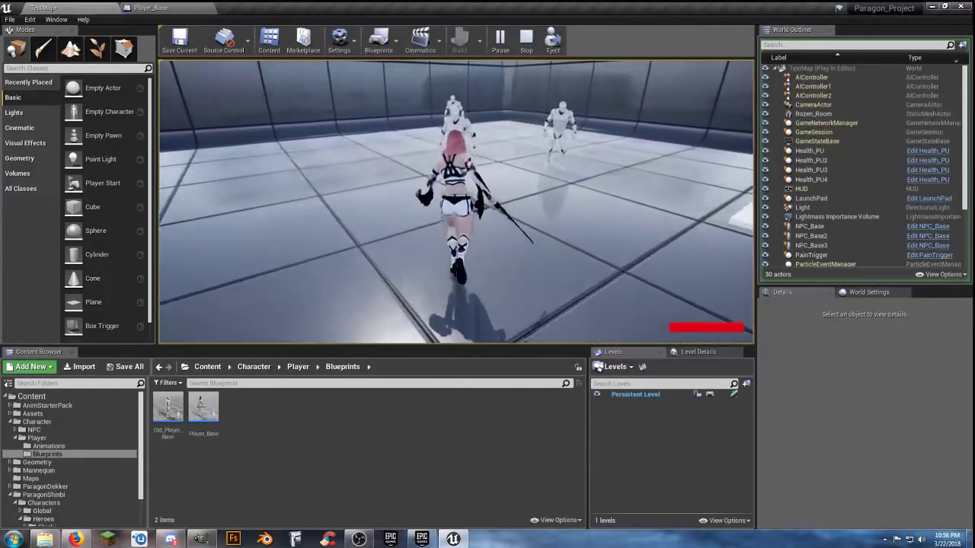
{"action": "left_click", "coordinate": [455, 202]}
{"action": "left_click", "coordinate": [456, 201]}
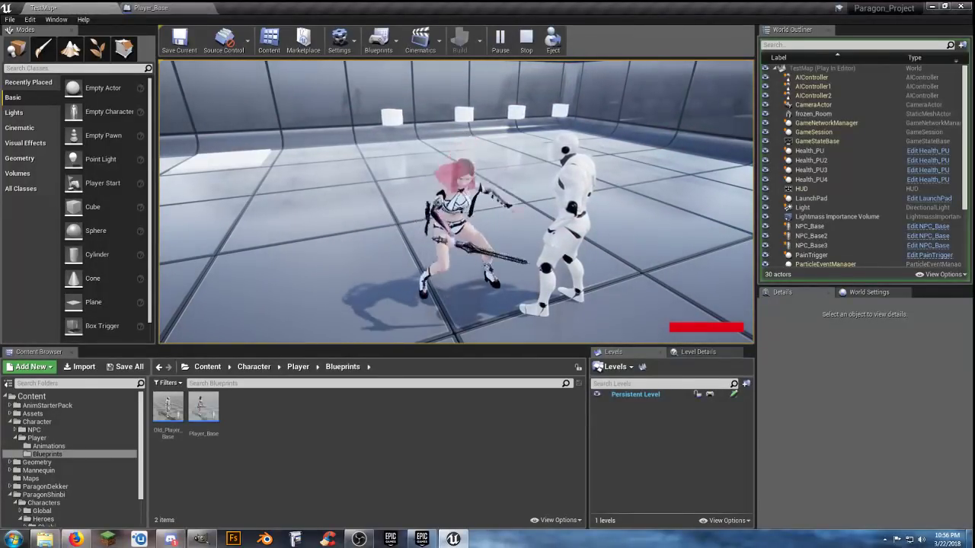
{"action": "left_click", "coordinate": [456, 201]}
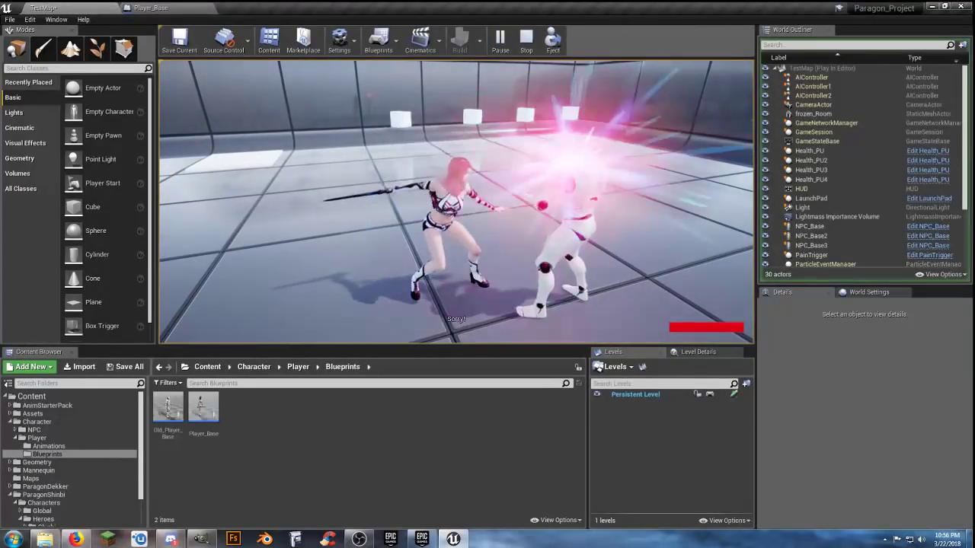
Step: Run to the remaining two NPCs and kill both to check the kill sound on each death
{"action": "key", "text": "w"}
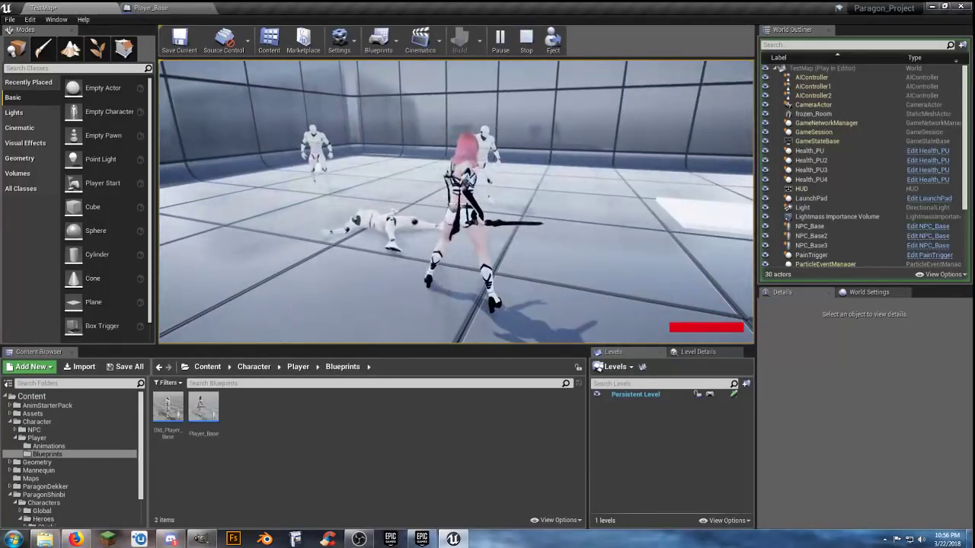
{"action": "key", "text": "w"}
{"action": "left_click", "coordinate": [455, 202]}
{"action": "left_click", "coordinate": [455, 202]}
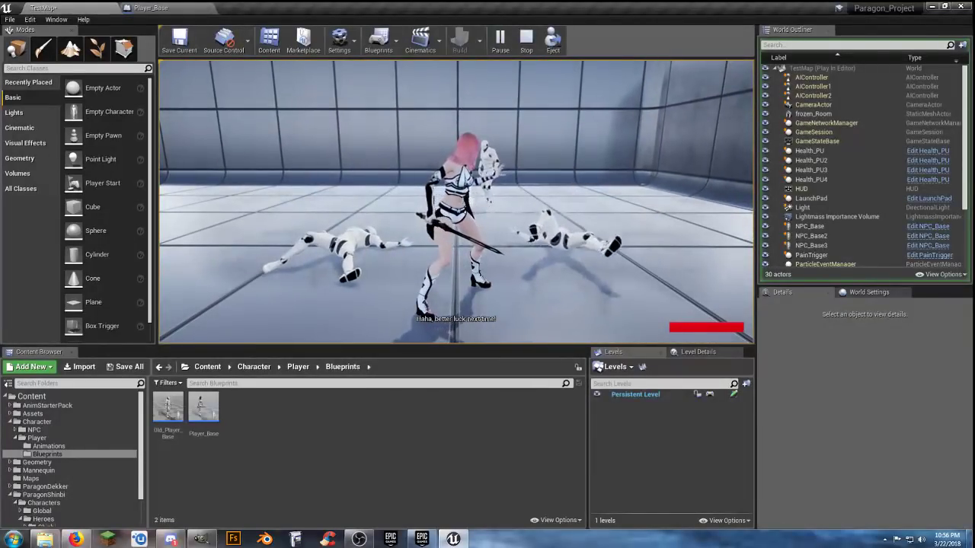
{"action": "key", "text": "w"}
{"action": "left_click", "coordinate": [456, 201]}
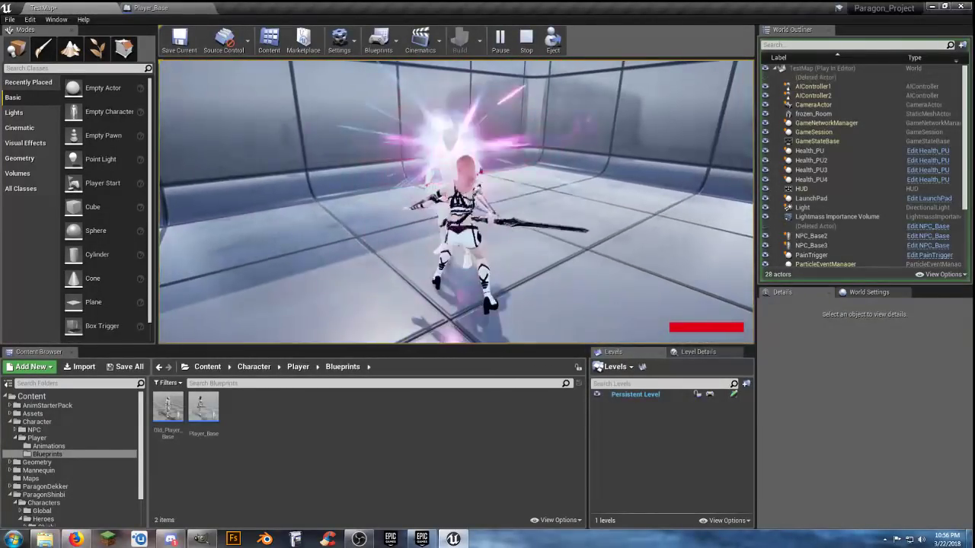
{"action": "left_click", "coordinate": [455, 201]}
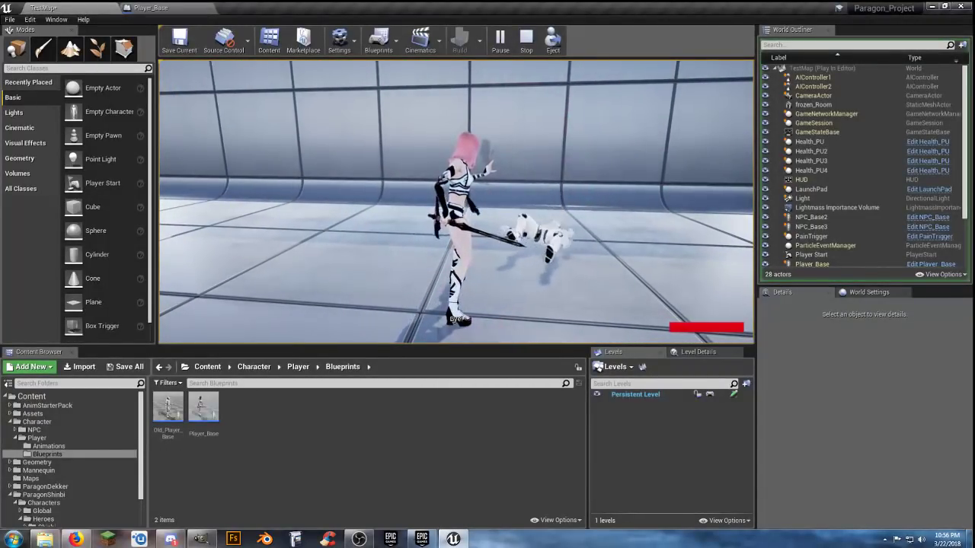
Step: Run and jump the character around the room to check movement, and end the play session
{"action": "key", "text": "w"}
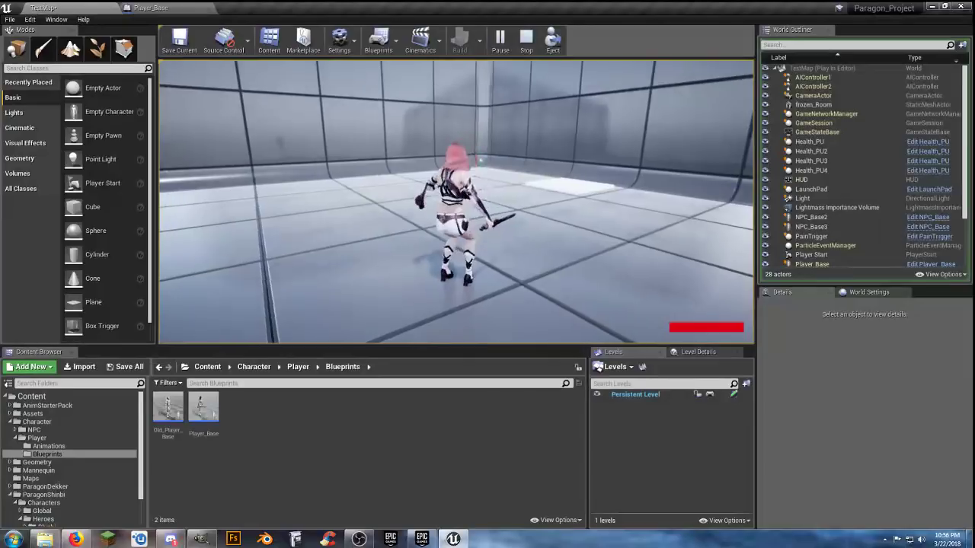
{"action": "key", "text": "w"}
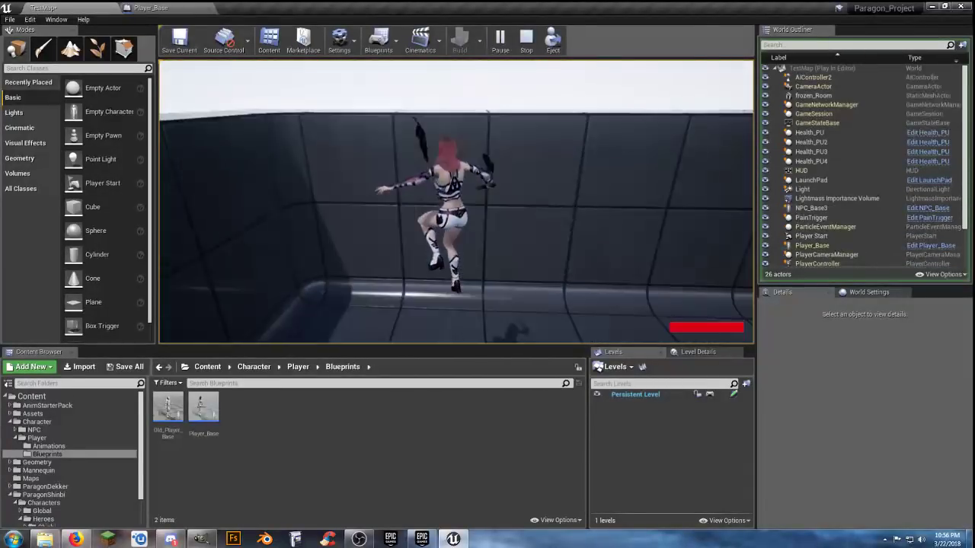
{"action": "key", "text": "w"}
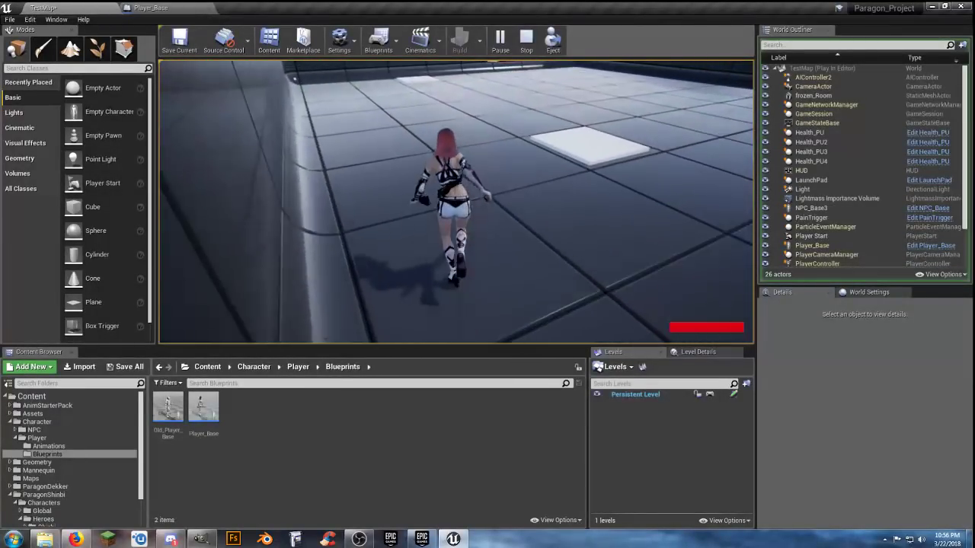
{"action": "key", "text": "w"}
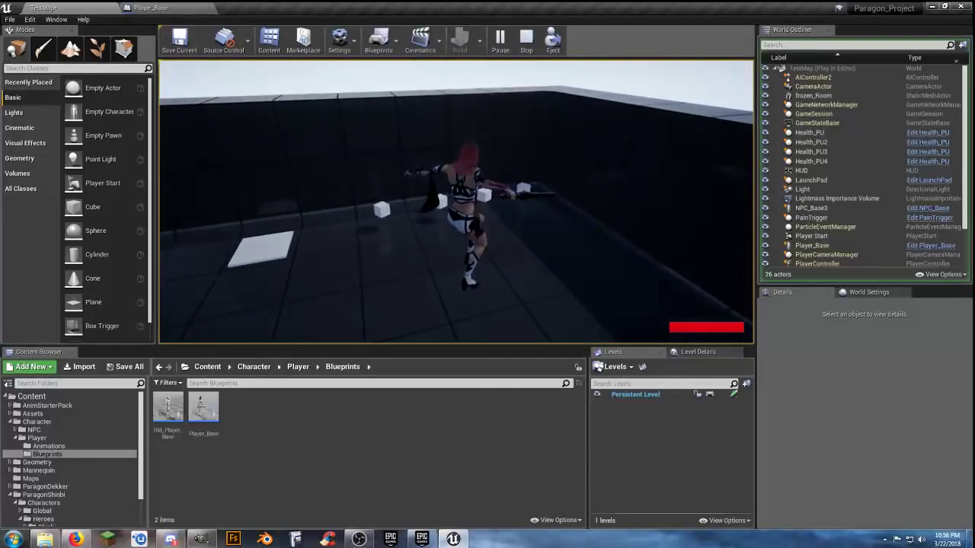
{"action": "key", "text": "Escape"}
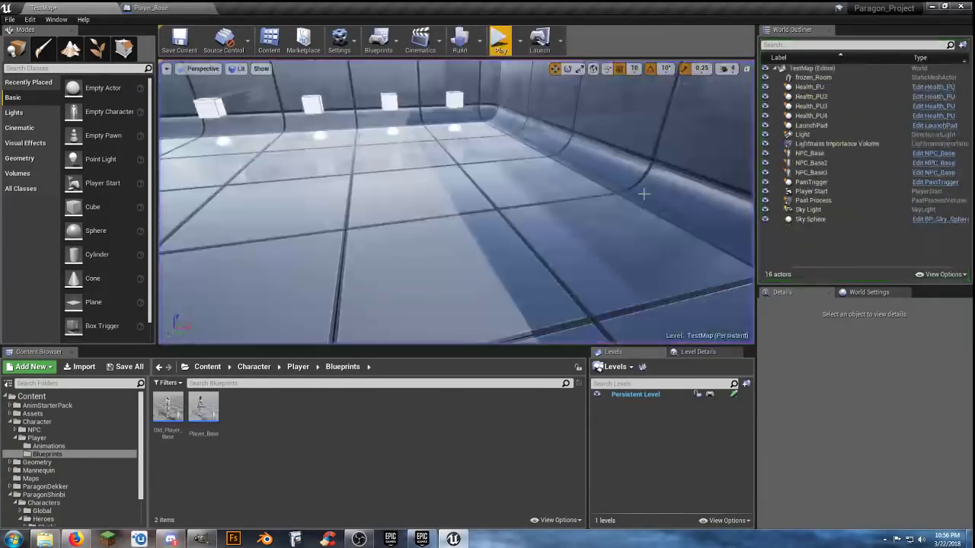
{"action": "right_click_drag", "start_coordinate": [487, 214], "coordinate": [388, 206]}
{"action": "key", "text": "w"}
{"action": "key", "text": "s"}
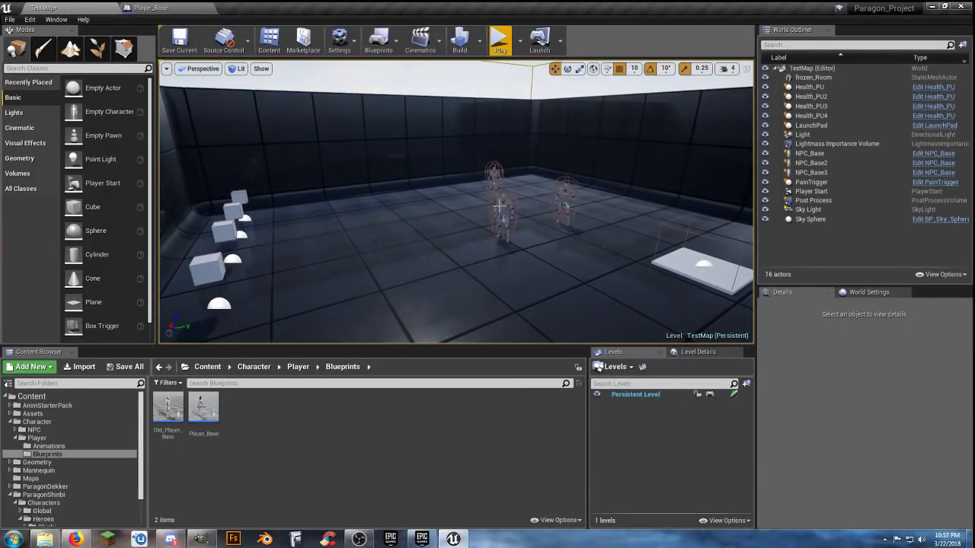
Step: Browse the project content to the Animations folder of the Shinbi hero in ParagonShinbi
{"action": "scroll", "coordinate": [65, 456], "scroll_direction": "down", "scroll_amount": 2}
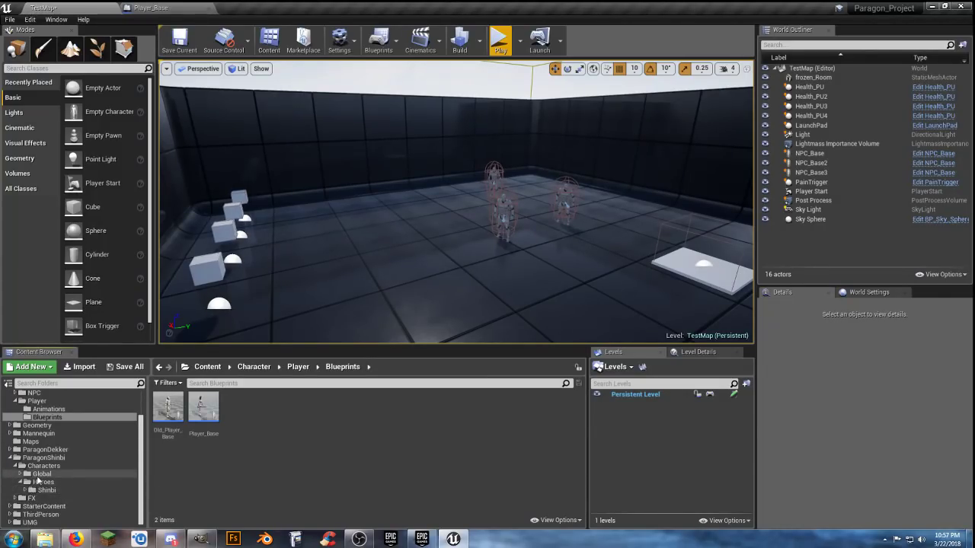
{"action": "left_click", "coordinate": [44, 466]}
{"action": "left_click", "coordinate": [39, 474]}
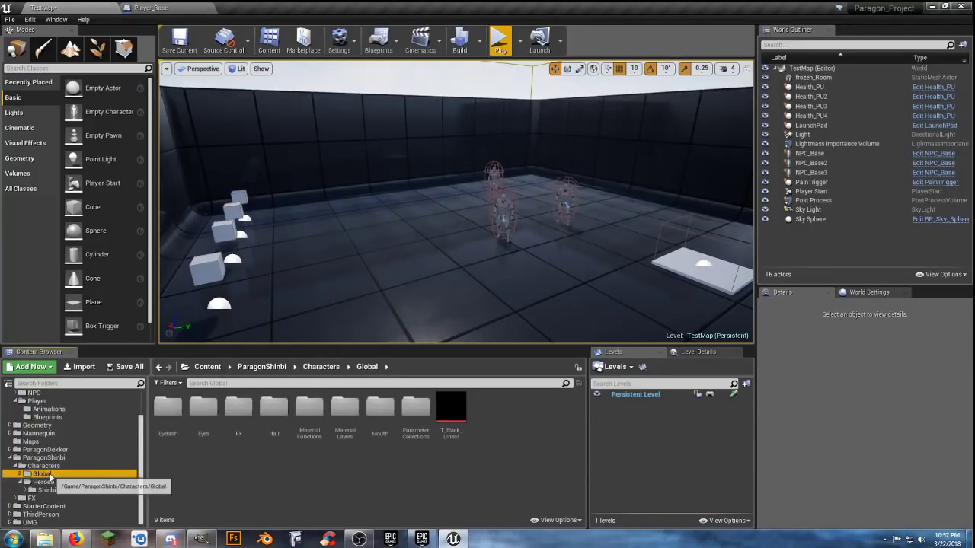
{"action": "left_click", "coordinate": [37, 483]}
{"action": "left_click", "coordinate": [47, 491]}
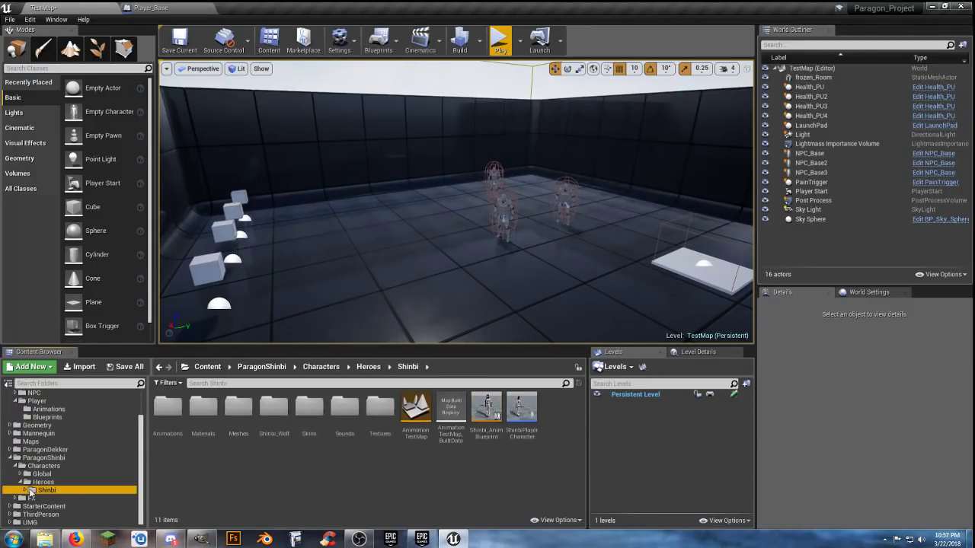
{"action": "left_click", "coordinate": [26, 491]}
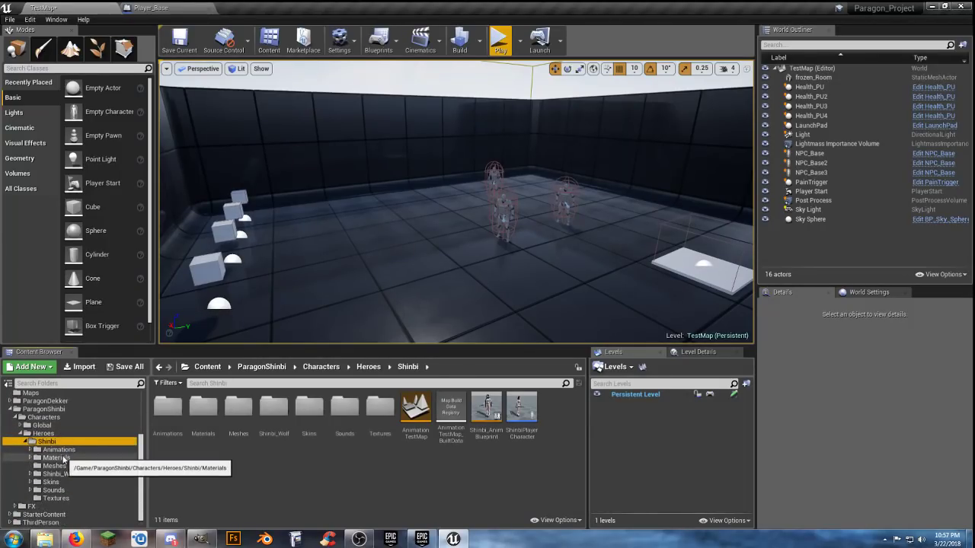
{"action": "left_click", "coordinate": [58, 450]}
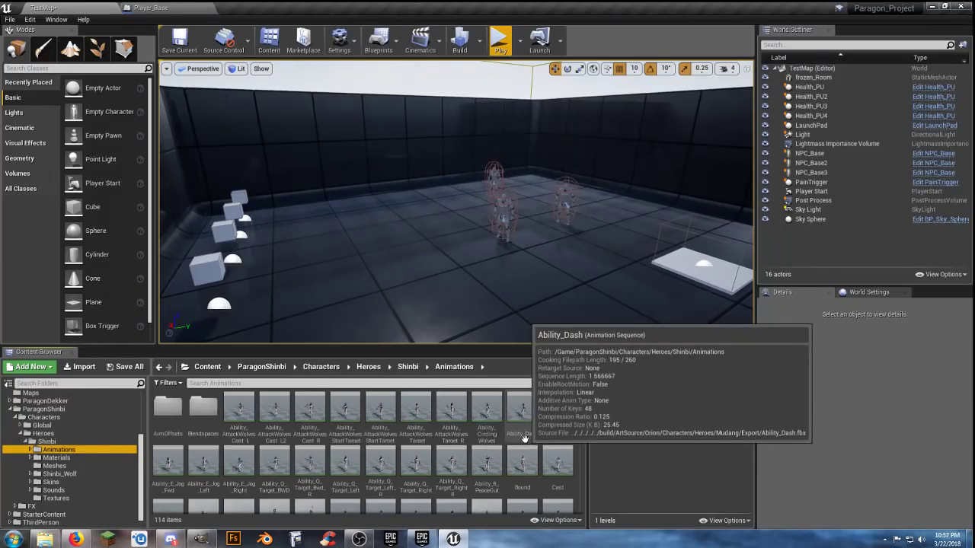
Step: Look through Shinbi's whole animation set to see which abilities, emotes, jogs and melee attacks are available
{"action": "scroll", "coordinate": [521, 440], "scroll_direction": "down", "scroll_amount": 1}
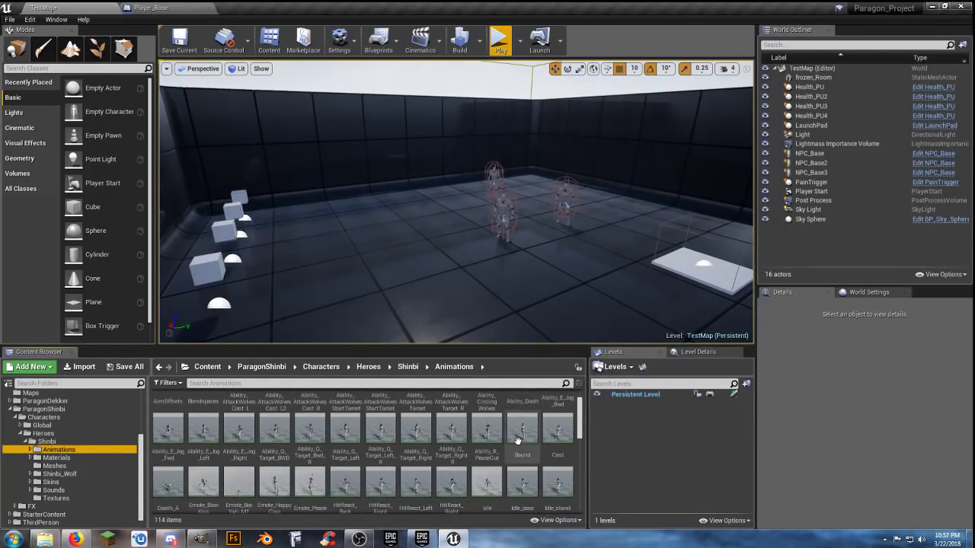
{"action": "scroll", "coordinate": [518, 440], "scroll_direction": "down", "scroll_amount": 1}
{"action": "scroll", "coordinate": [520, 443], "scroll_direction": "down", "scroll_amount": 2}
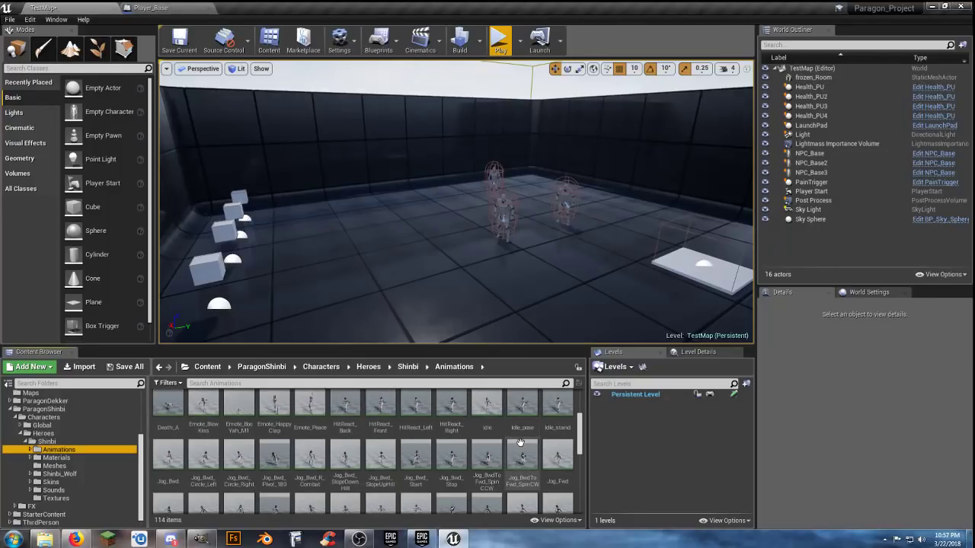
{"action": "scroll", "coordinate": [521, 442], "scroll_direction": "down", "scroll_amount": 2}
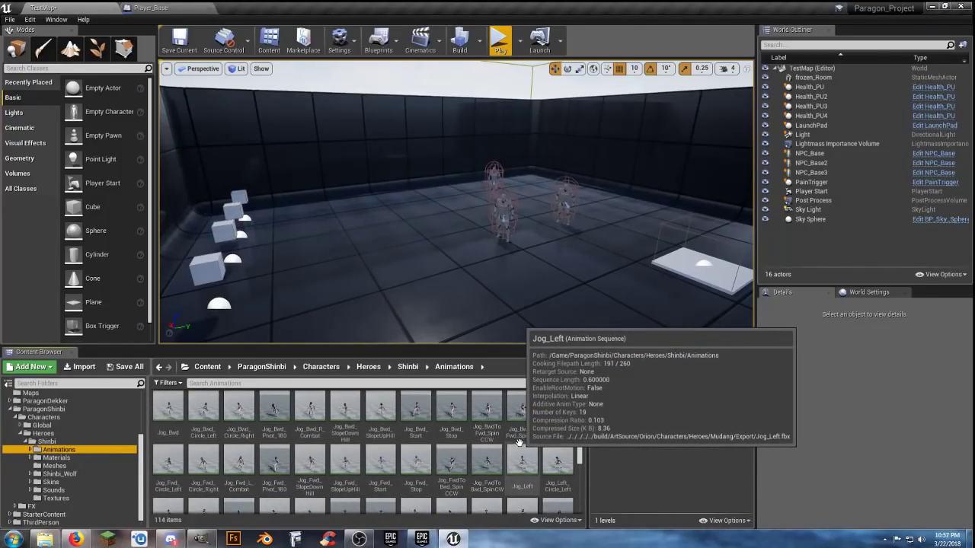
{"action": "scroll", "coordinate": [520, 441], "scroll_direction": "down", "scroll_amount": 5}
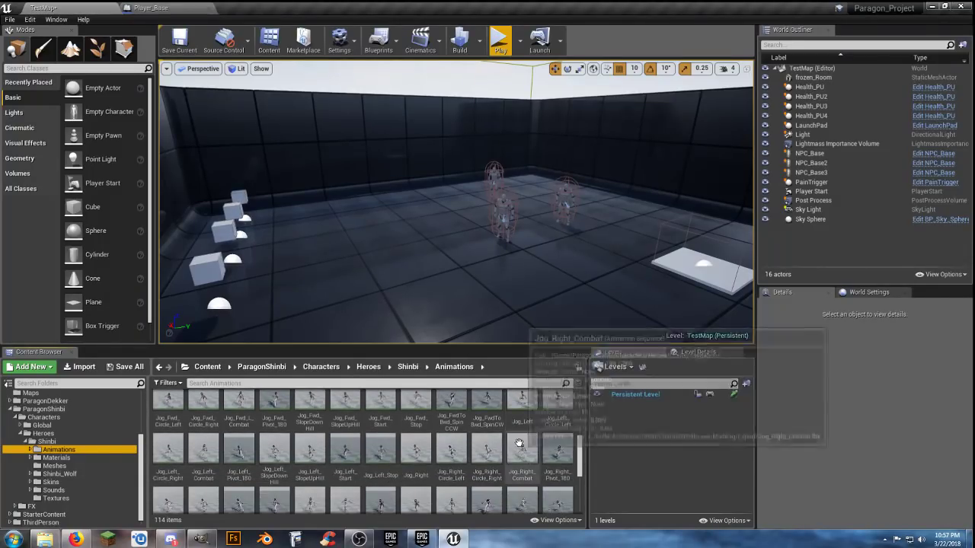
{"action": "scroll", "coordinate": [519, 442], "scroll_direction": "down", "scroll_amount": 2}
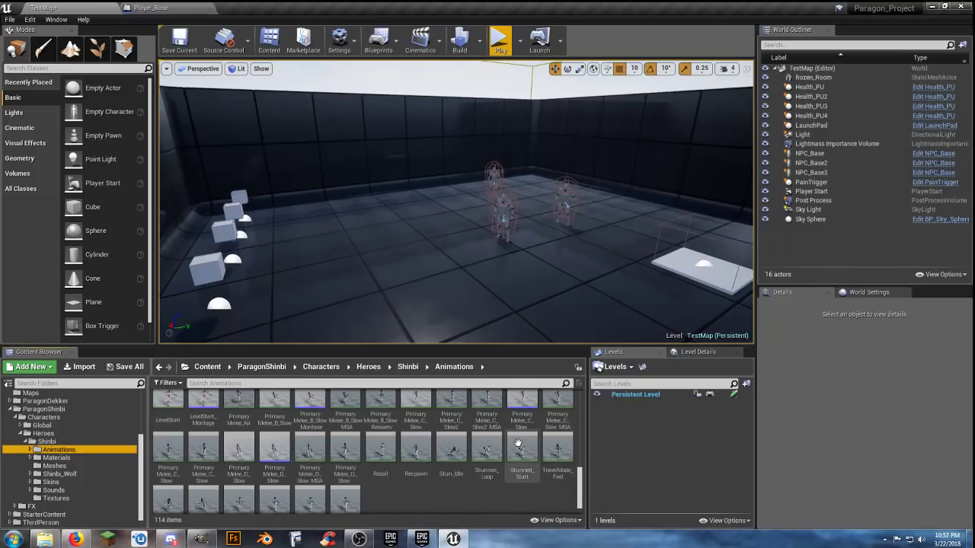
{"action": "left_click", "coordinate": [481, 499]}
{"action": "scroll", "coordinate": [480, 502], "scroll_direction": "down", "scroll_amount": 1}
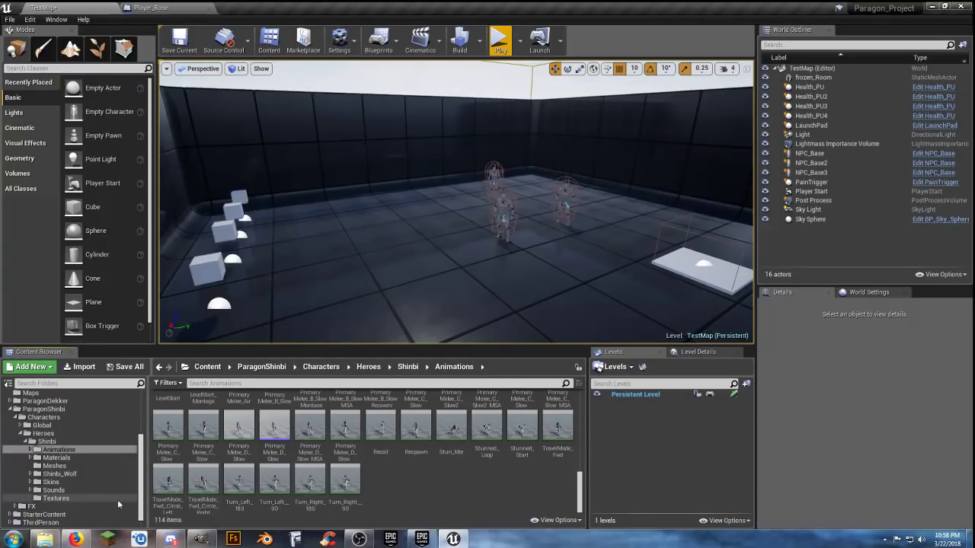
Step: Expand ParagonShinbi's FX folder and browse its Particles content to the FX folder inside Shinbi_Wolf
{"action": "scroll", "coordinate": [67, 506], "scroll_direction": "down", "scroll_amount": 1}
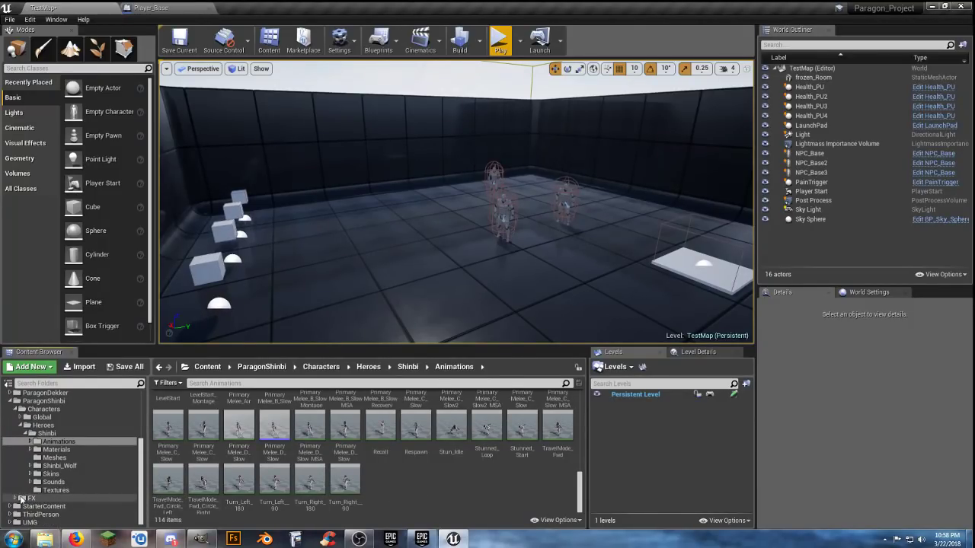
{"action": "left_click", "coordinate": [15, 499]}
{"action": "scroll", "coordinate": [30, 503], "scroll_direction": "down", "scroll_amount": 3}
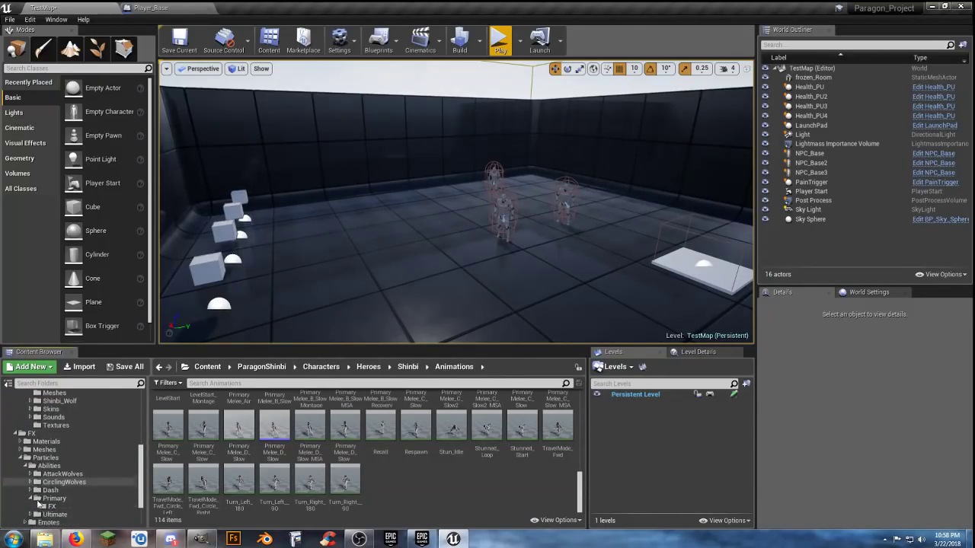
{"action": "left_click", "coordinate": [34, 500]}
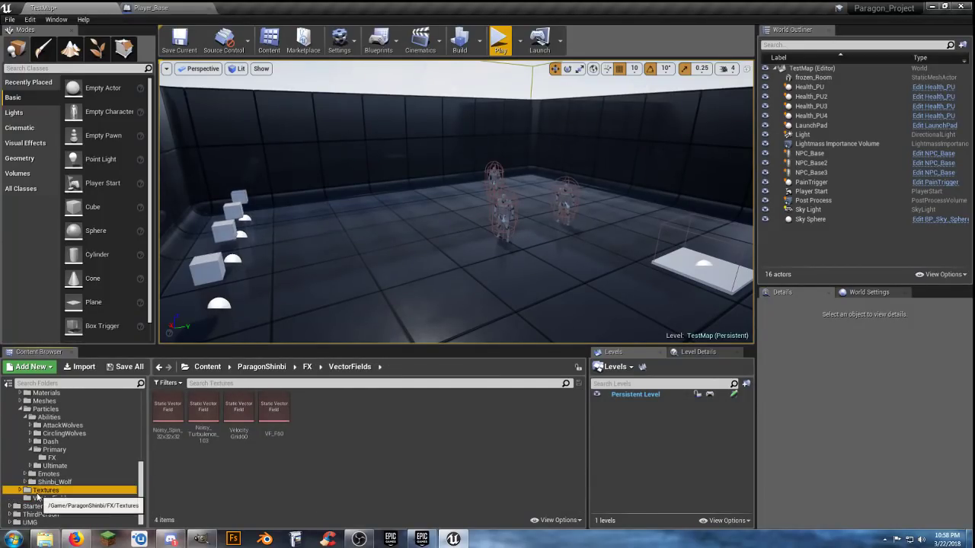
{"action": "left_click", "coordinate": [34, 491]}
{"action": "left_click", "coordinate": [32, 484]}
{"action": "left_click", "coordinate": [25, 482]}
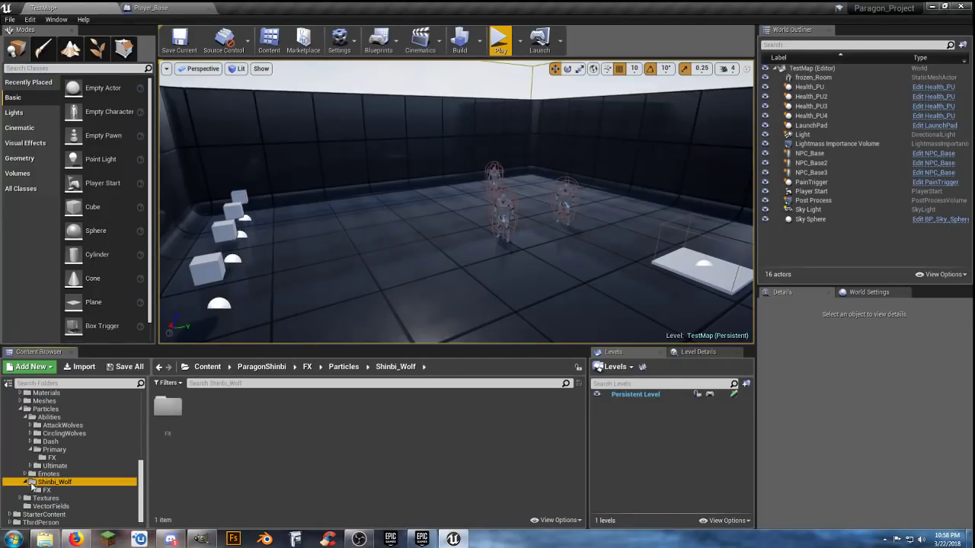
{"action": "left_click", "coordinate": [46, 490]}
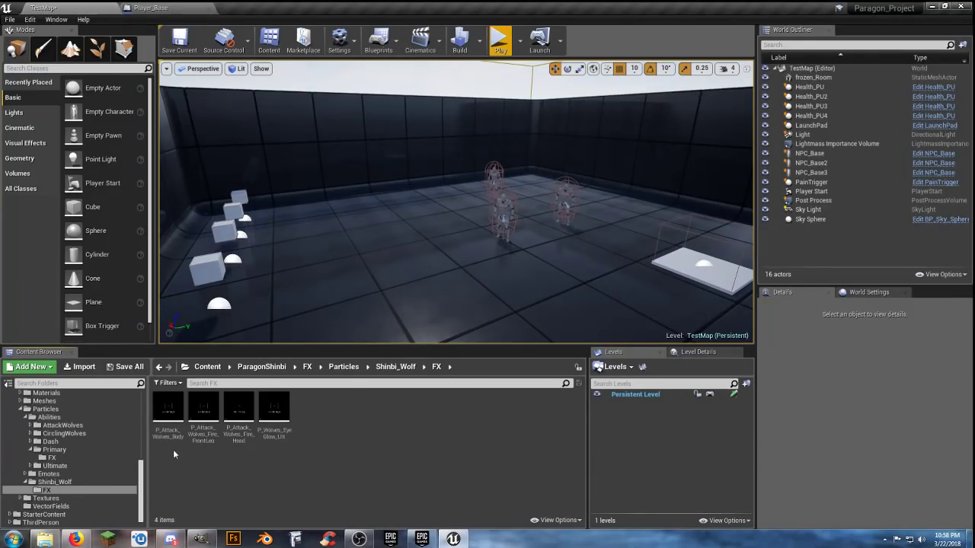
Step: Preview the P_Attack_Wolves_Body and P_Attack_Wolves_Fire_FrontLeg particle systems in turn, closing each one after viewing
{"action": "left_click", "coordinate": [172, 430]}
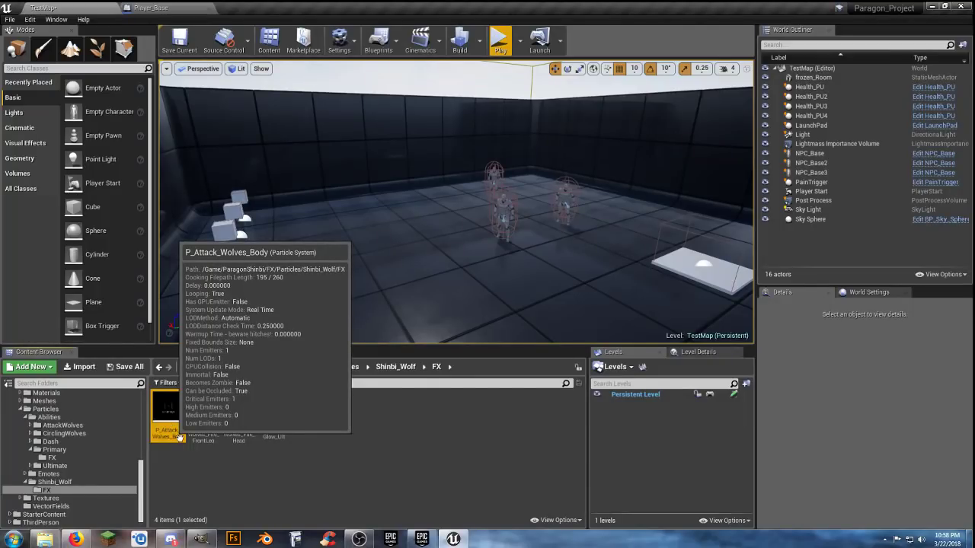
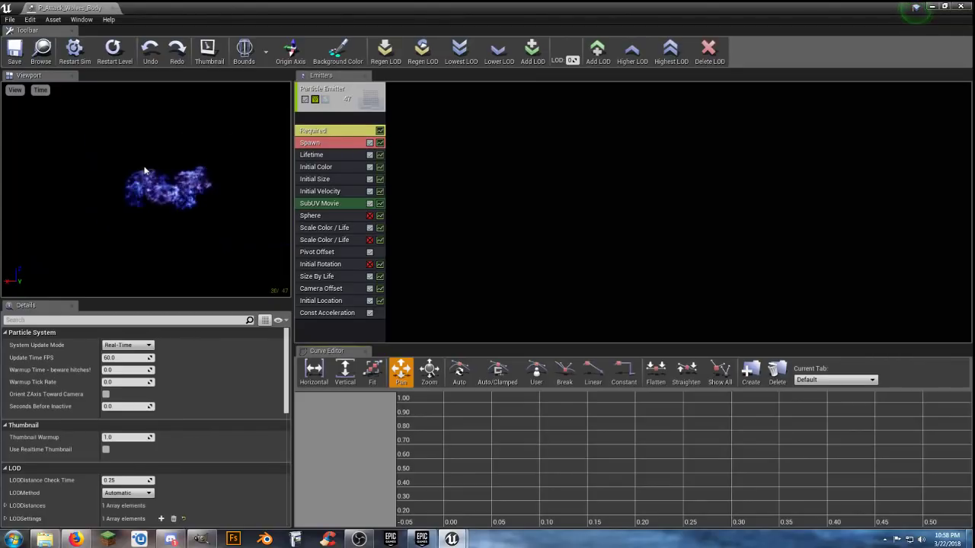
{"action": "left_click", "coordinate": [112, 8]}
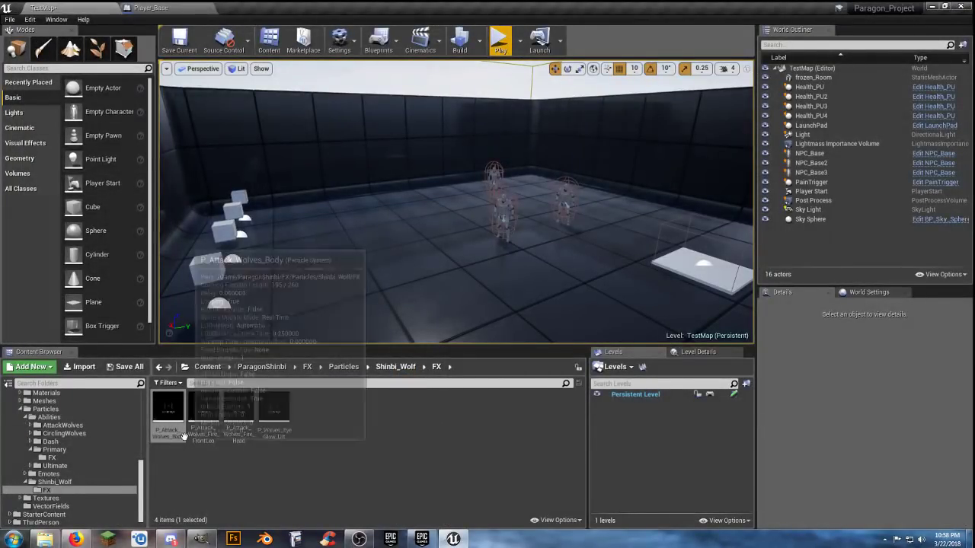
{"action": "double_click", "coordinate": [203, 415]}
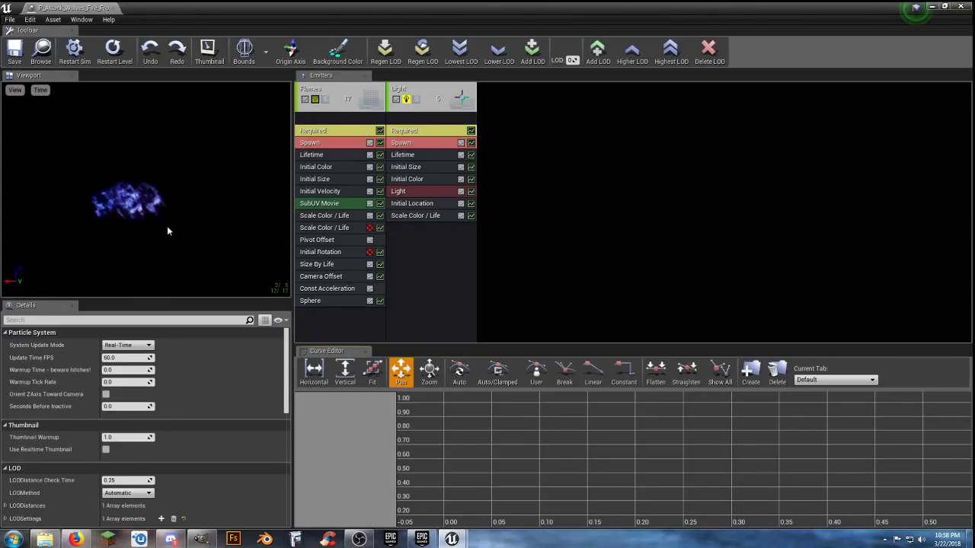
{"action": "left_click", "coordinate": [114, 8]}
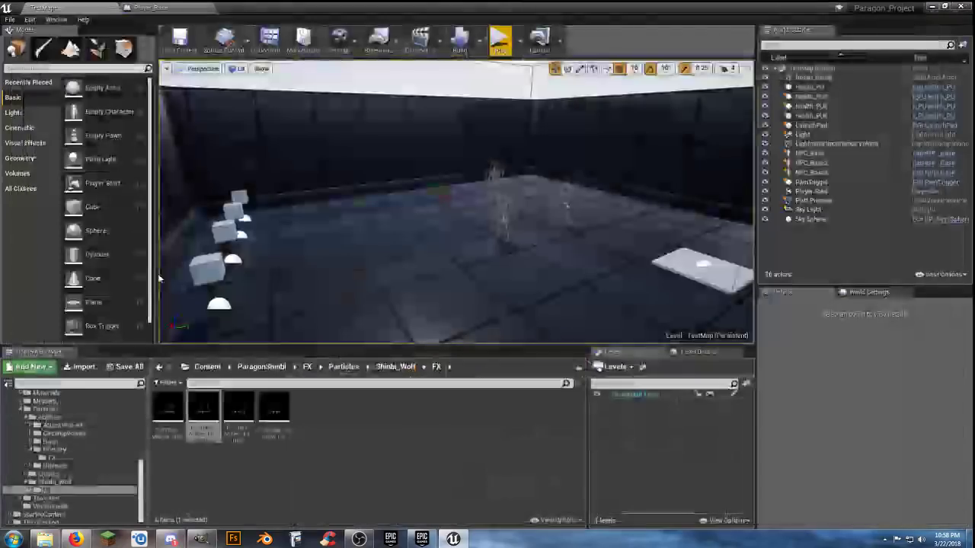
Step: Preview the P_Attack_Wolves_Fire_Head and P_Wolves_EyeGlow_Ult particle systems in turn, closing each one after viewing
{"action": "double_click", "coordinate": [241, 411]}
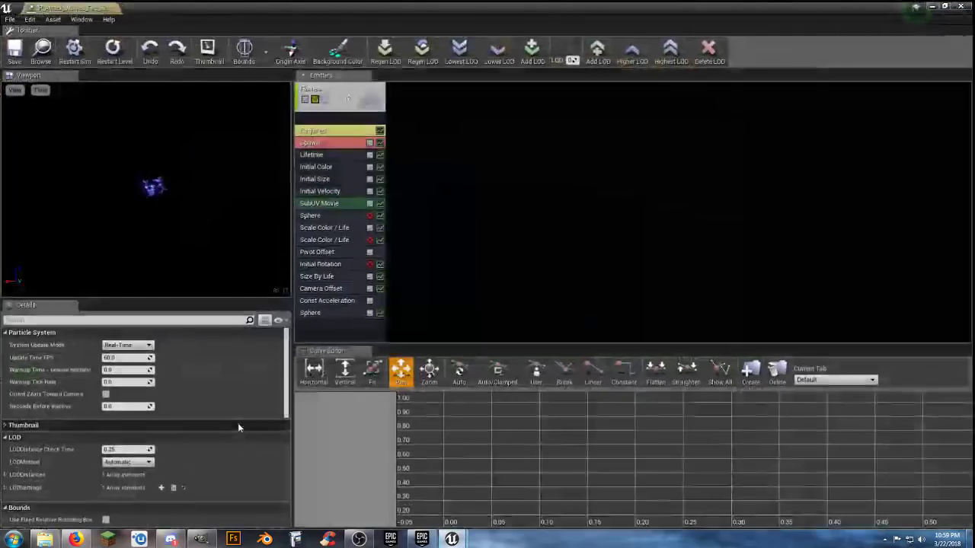
{"action": "left_click", "coordinate": [115, 8]}
{"action": "left_click", "coordinate": [276, 410]}
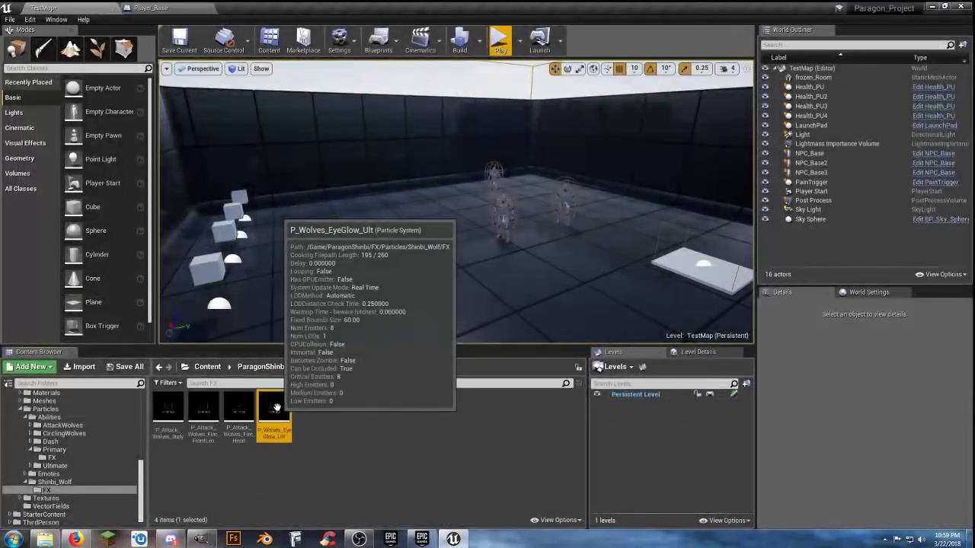
{"action": "double_click", "coordinate": [277, 408]}
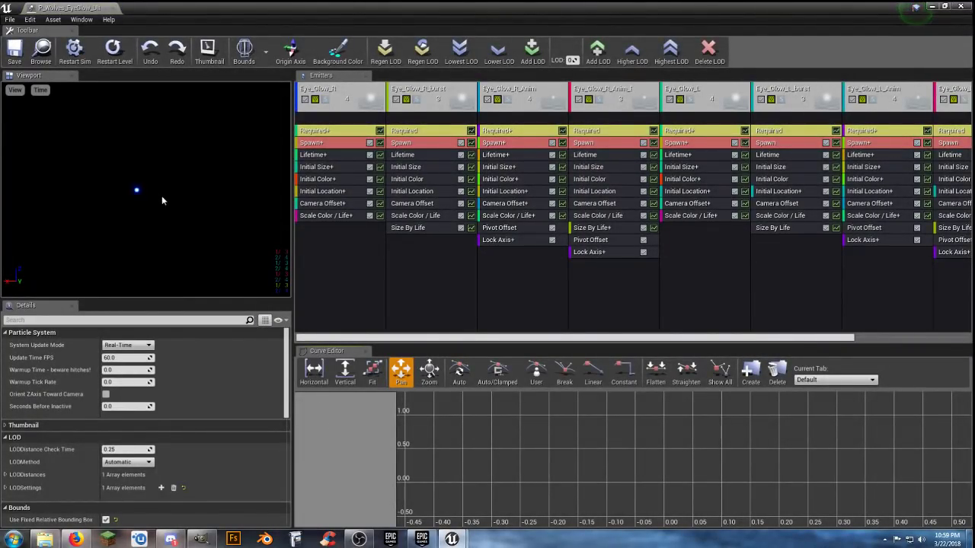
{"action": "left_click", "coordinate": [115, 8]}
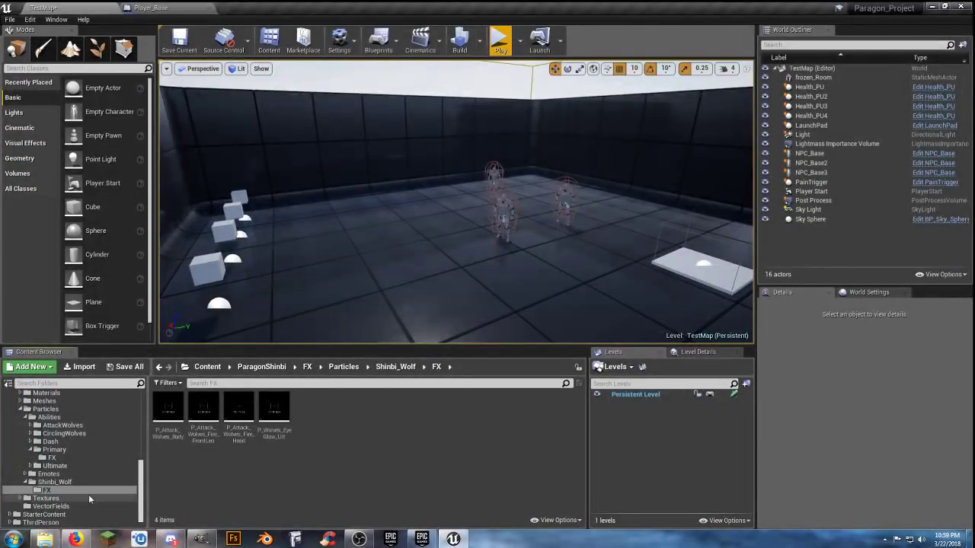
Step: Collapse the Shinbi_Wolf particle folder and browse to the FX folder inside Emotes
{"action": "left_click", "coordinate": [36, 483]}
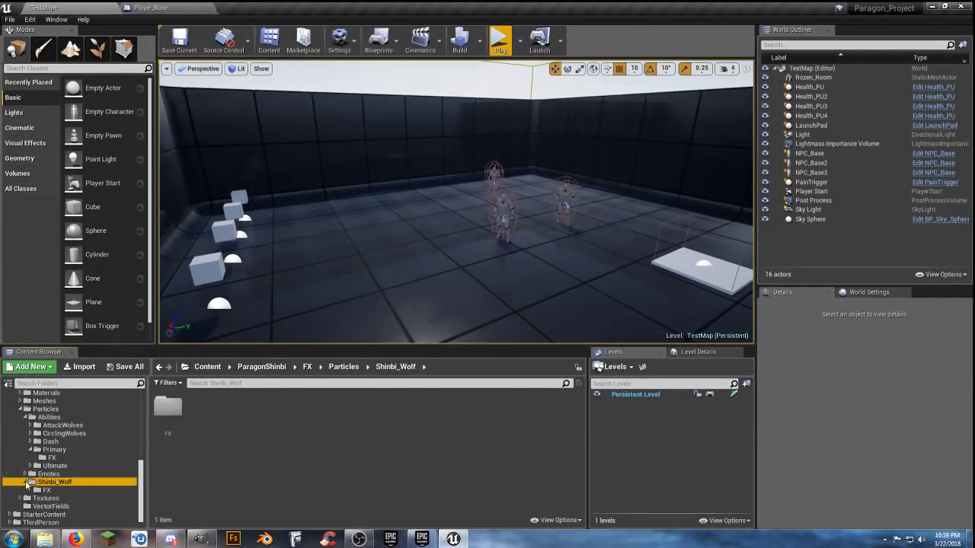
{"action": "left_click", "coordinate": [27, 485]}
{"action": "left_click", "coordinate": [34, 473]}
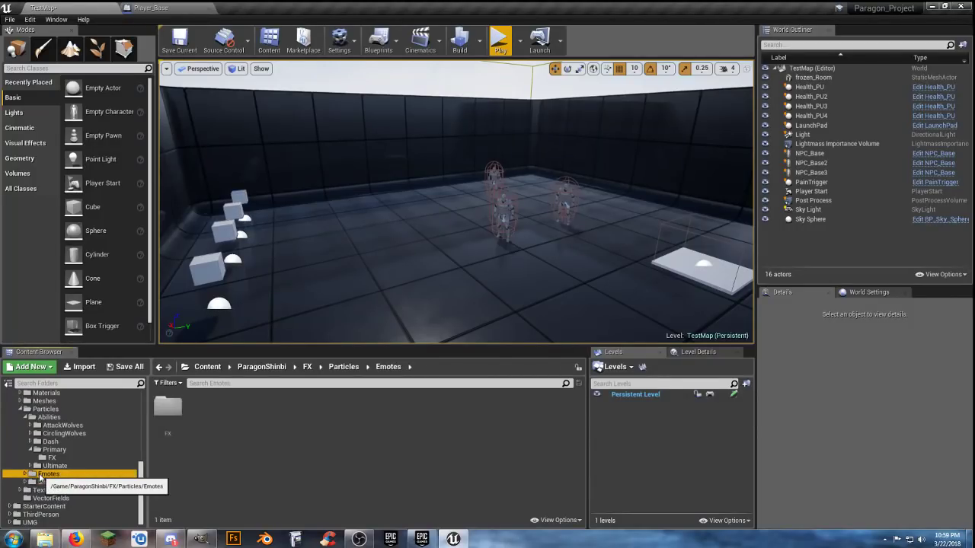
{"action": "left_click", "coordinate": [27, 474]}
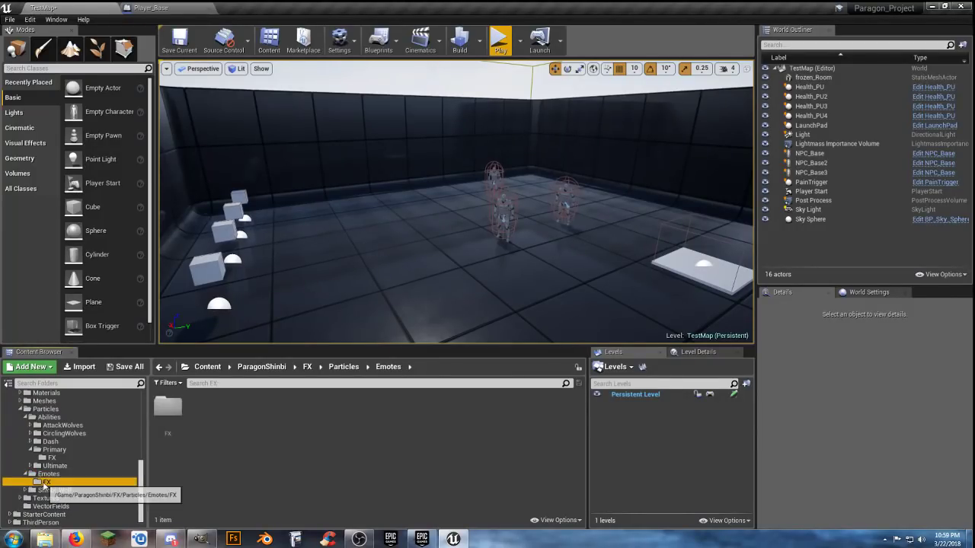
{"action": "left_click", "coordinate": [42, 482]}
{"action": "left_click", "coordinate": [222, 483]}
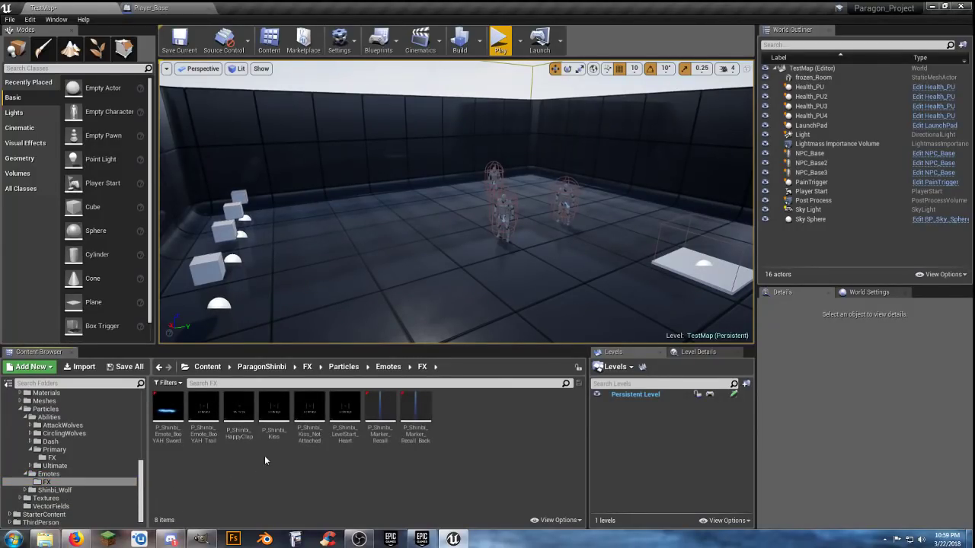
Step: Preview the P_Shinbi_LevelStart_Heart particle system and close it after viewing
{"action": "mouse_move", "coordinate": [276, 434]}
{"action": "double_click", "coordinate": [343, 435]}
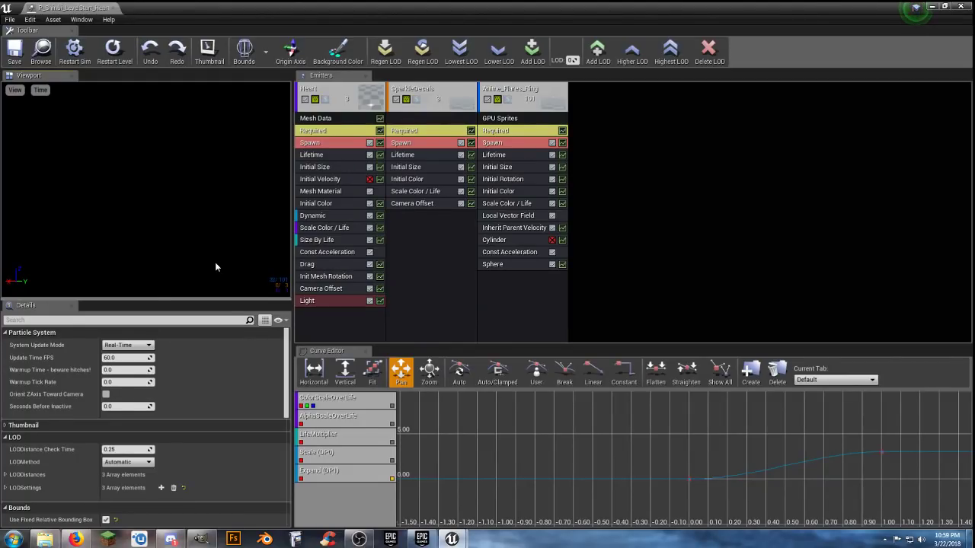
{"action": "left_click", "coordinate": [113, 8]}
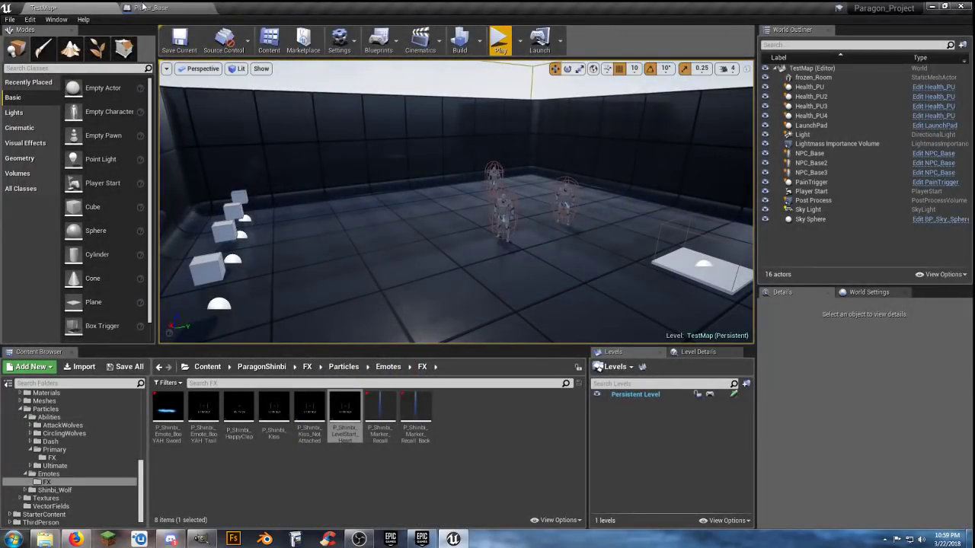
Step: In the Player_Base Event Graph, move the Delay, Activate and its Character Movement node farther from Deactivate to make room
{"action": "left_click", "coordinate": [145, 7]}
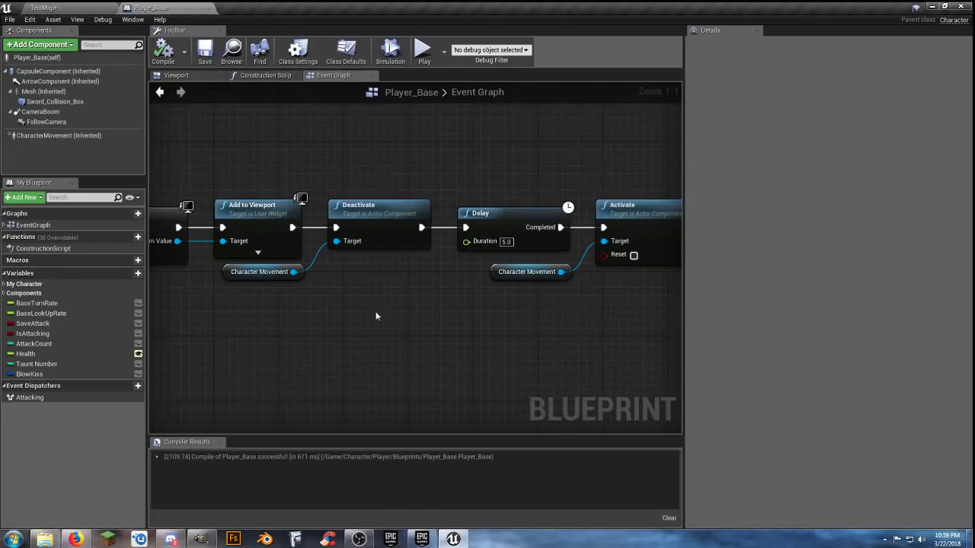
{"action": "right_click_drag", "start_coordinate": [376, 317], "coordinate": [308, 346]}
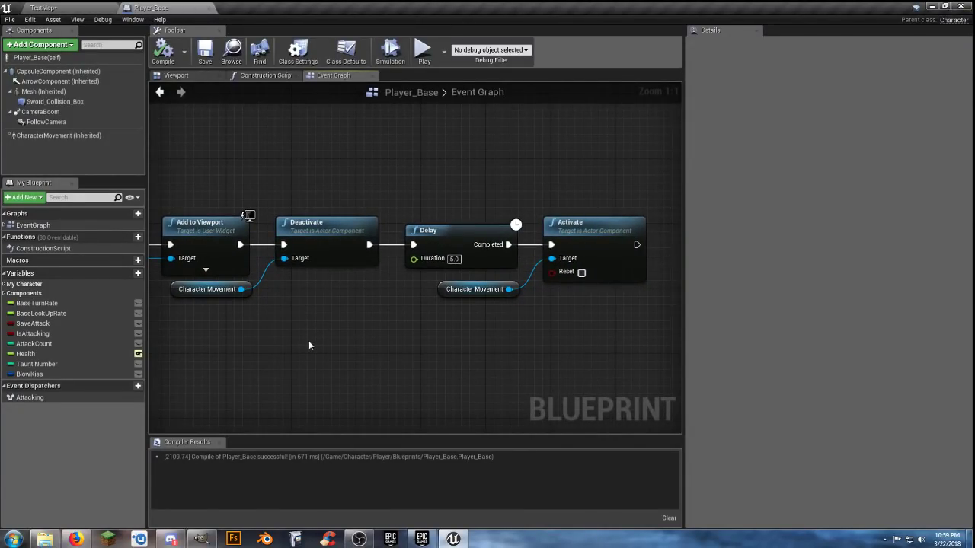
{"action": "mouse_move", "coordinate": [383, 344]}
{"action": "right_mouse_down"}
{"action": "mouse_move", "coordinate": [486, 342]}
{"action": "mouse_move", "coordinate": [377, 334]}
{"action": "right_mouse_up"}
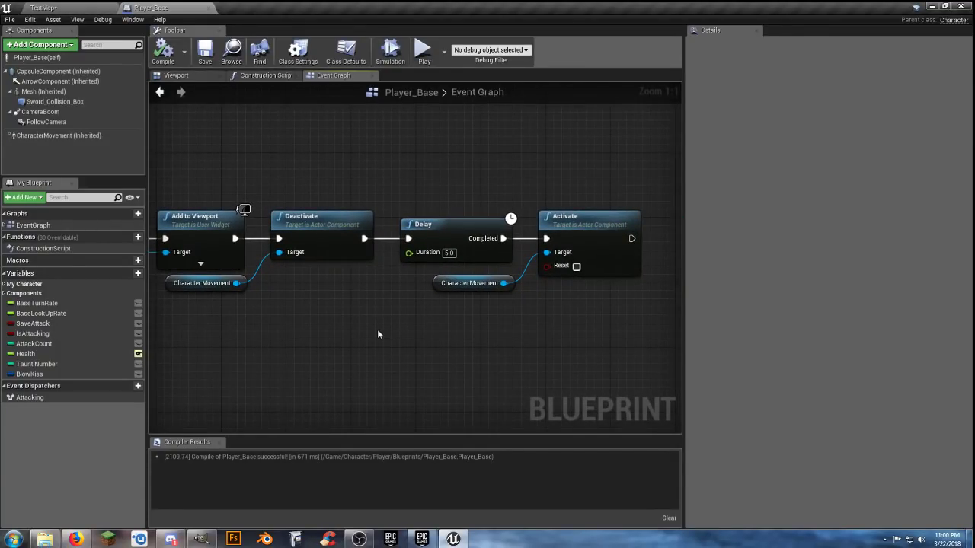
{"action": "right_click_drag", "start_coordinate": [505, 342], "coordinate": [446, 342]}
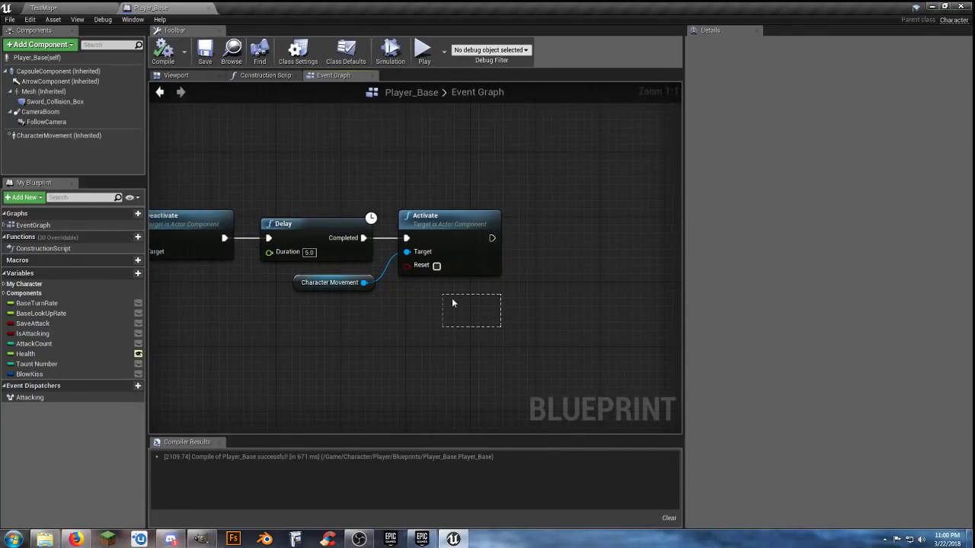
{"action": "left_click_drag", "start_coordinate": [452, 303], "coordinate": [512, 222]}
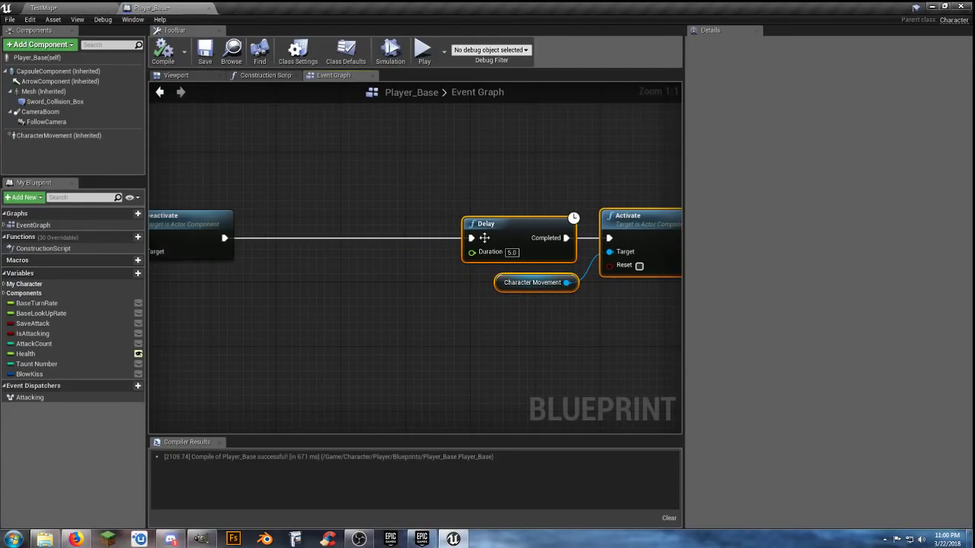
Step: Insert a 2-second Delay directly after Deactivate and set the Delay before Activate to 3 seconds
{"action": "left_click_drag", "start_coordinate": [224, 238], "coordinate": [257, 241]}
{"action": "type", "text": "del"}
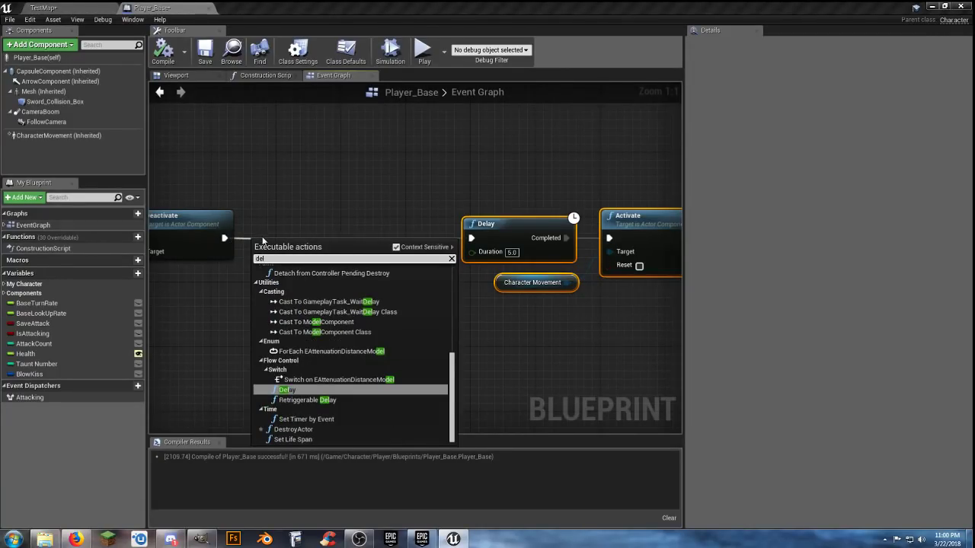
{"action": "left_click", "coordinate": [298, 392]}
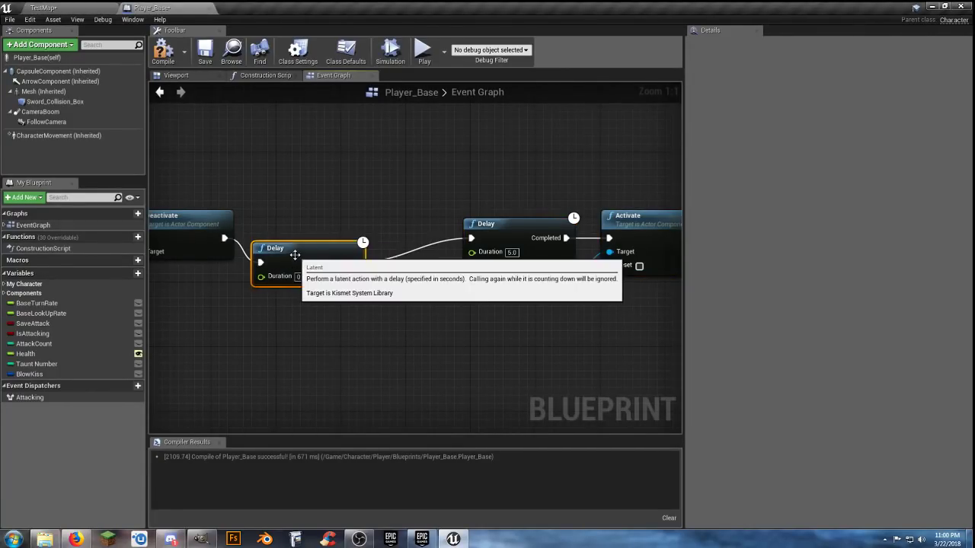
{"action": "left_click_drag", "start_coordinate": [303, 277], "coordinate": [302, 252]}
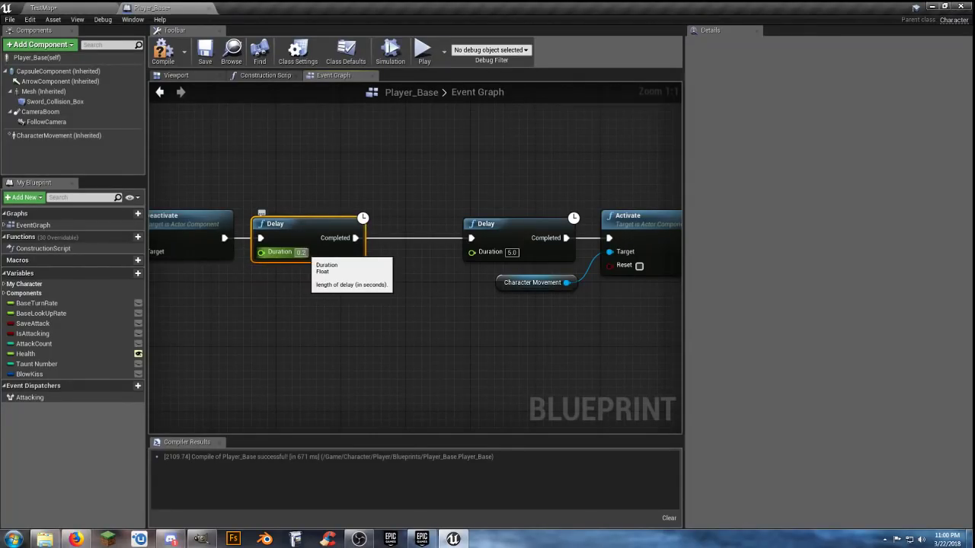
{"action": "type", "text": "2"}
{"action": "left_click", "coordinate": [509, 252]}
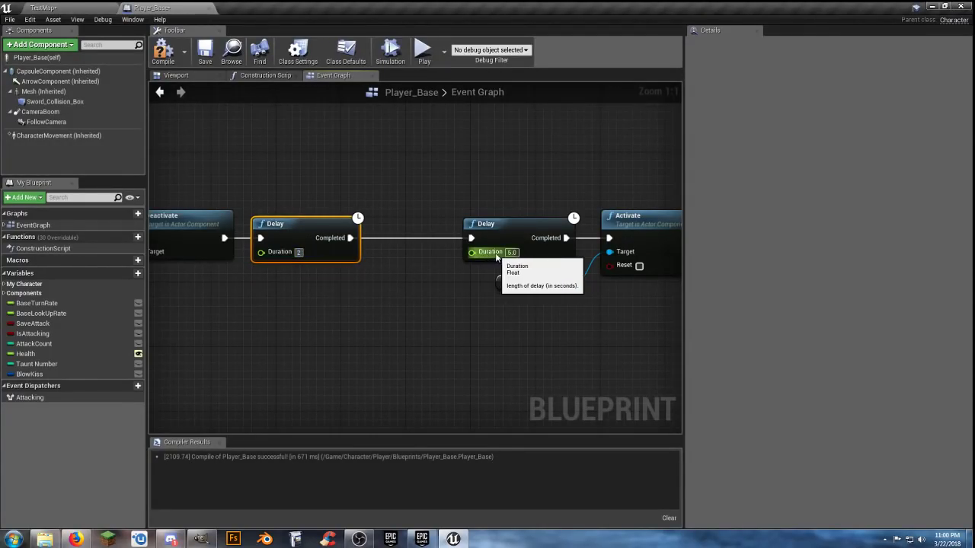
{"action": "type", "text": "3"}
{"action": "key", "text": "Return"}
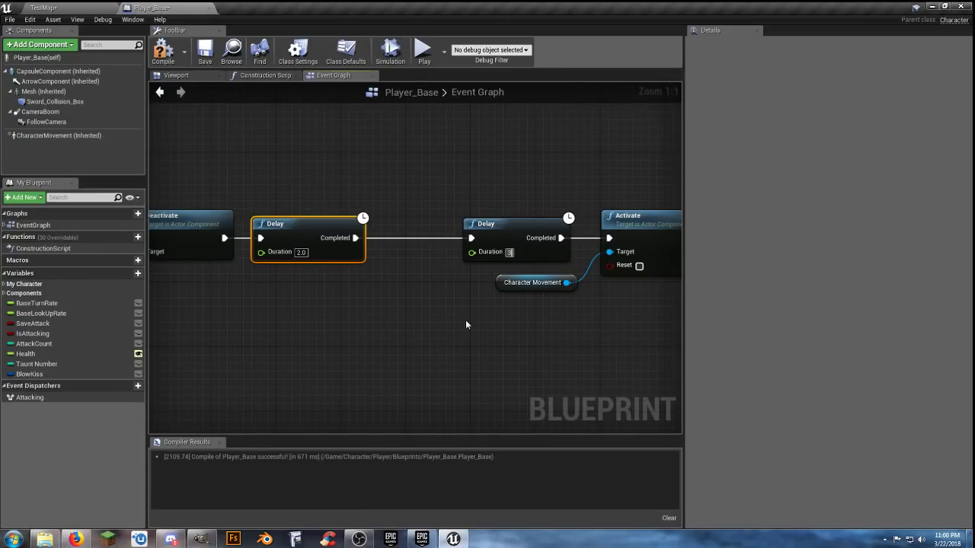
Step: Move the 3-second Delay and Activate nodes farther along, and insert a Spawn Emitter at Location node after the 2-second Delay
{"action": "scroll", "coordinate": [491, 338], "scroll_direction": "down", "scroll_amount": 4}
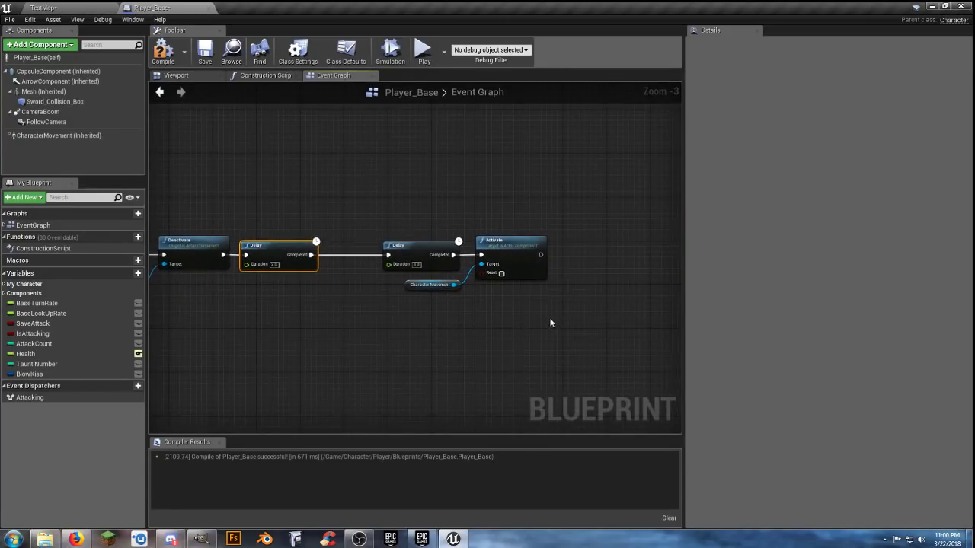
{"action": "left_click_drag", "start_coordinate": [551, 323], "coordinate": [508, 251]}
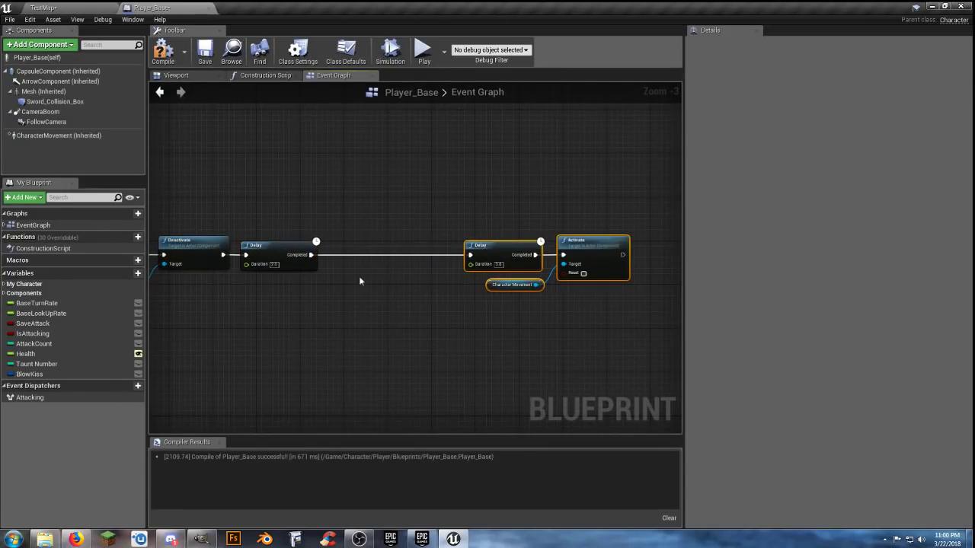
{"action": "left_click_drag", "start_coordinate": [311, 255], "coordinate": [348, 255]}
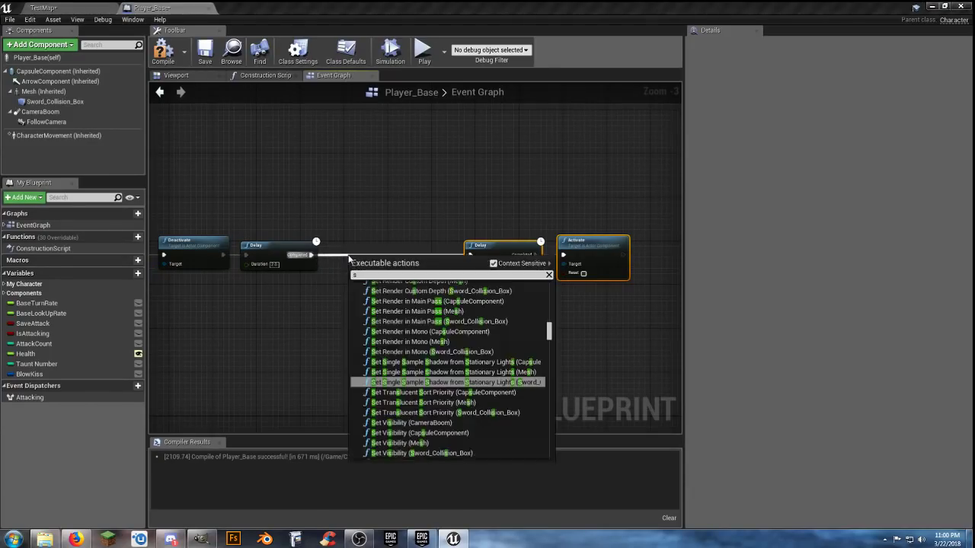
{"action": "type", "text": "spa"}
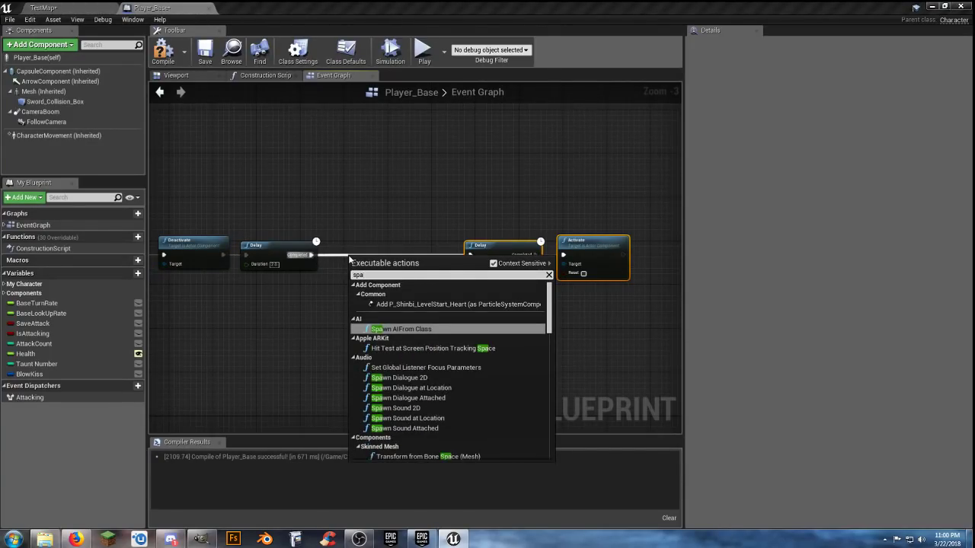
{"action": "type", "text": "w"}
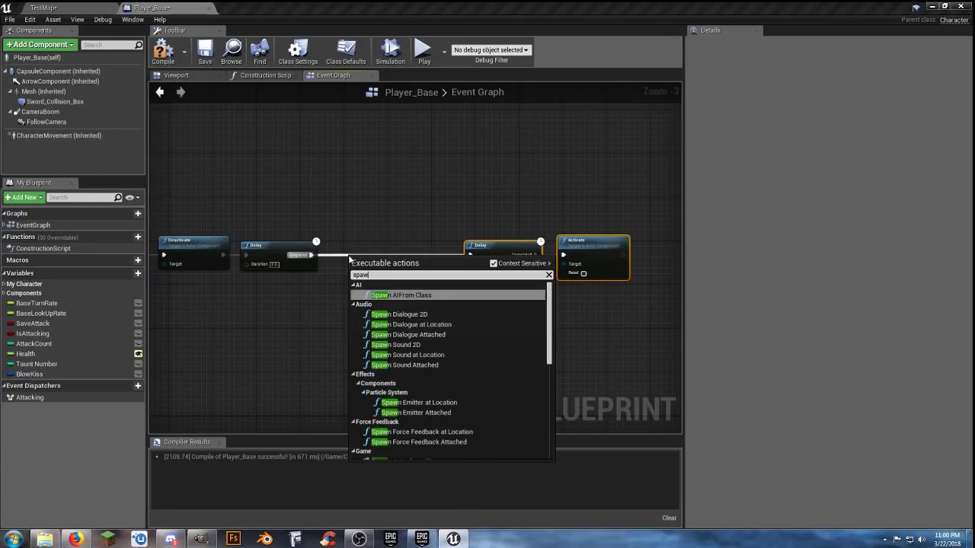
{"action": "type", "text": "nem"}
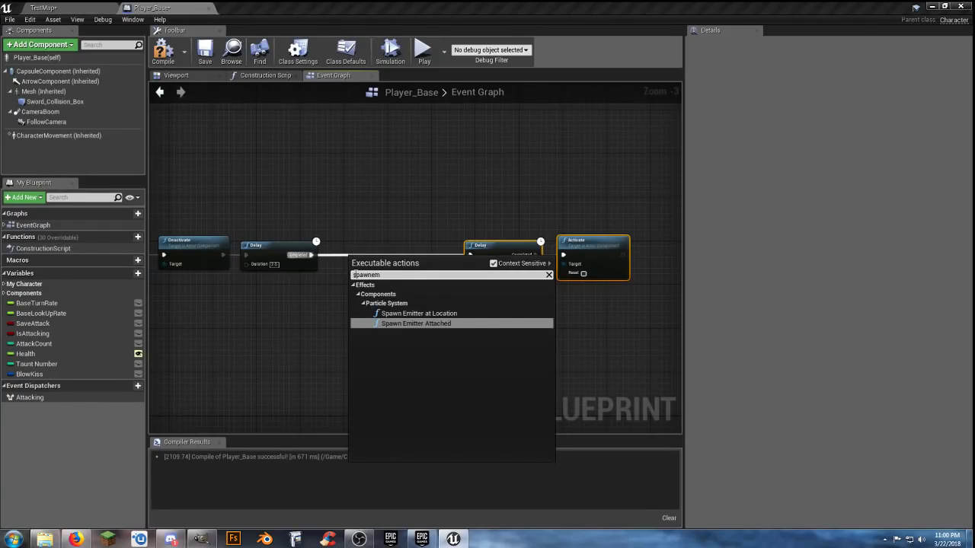
{"action": "left_click", "coordinate": [404, 313]}
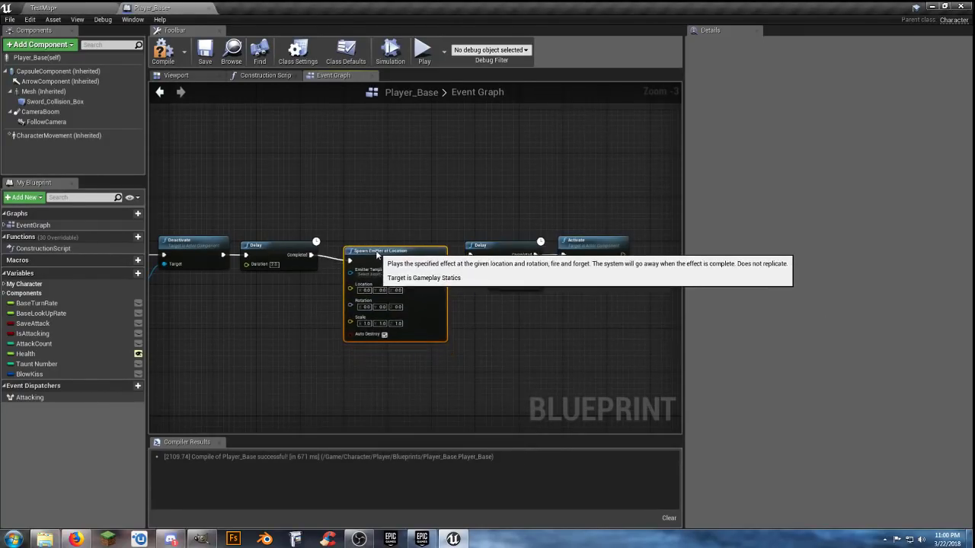
{"action": "left_click", "coordinate": [362, 376]}
Step: Place a Mesh reference below the BeginPlay chain and connect a GetWorldLocation node to it
{"action": "right_click_drag", "start_coordinate": [362, 376], "coordinate": [502, 322]}
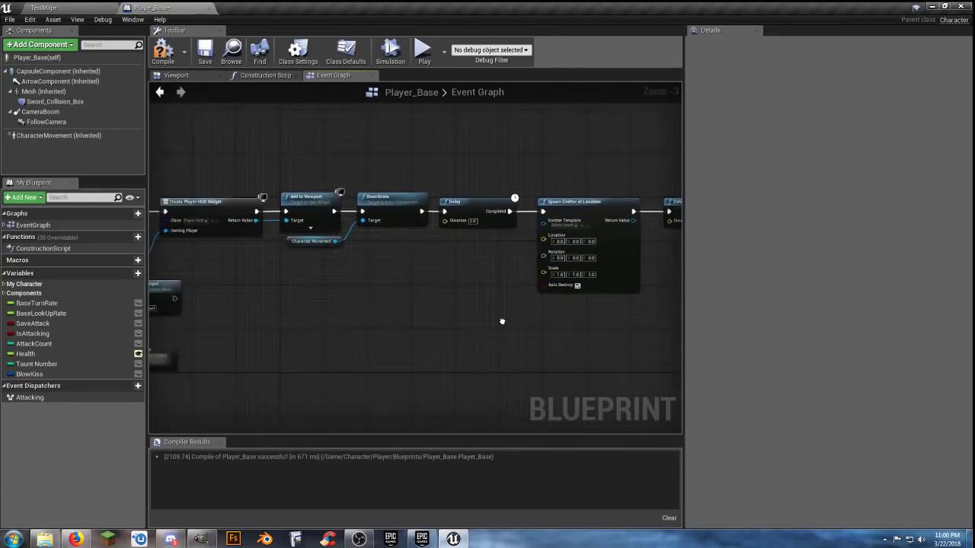
{"action": "scroll", "coordinate": [307, 334], "scroll_direction": "down", "scroll_amount": 2}
{"action": "scroll", "coordinate": [301, 342], "scroll_direction": "up", "scroll_amount": 2}
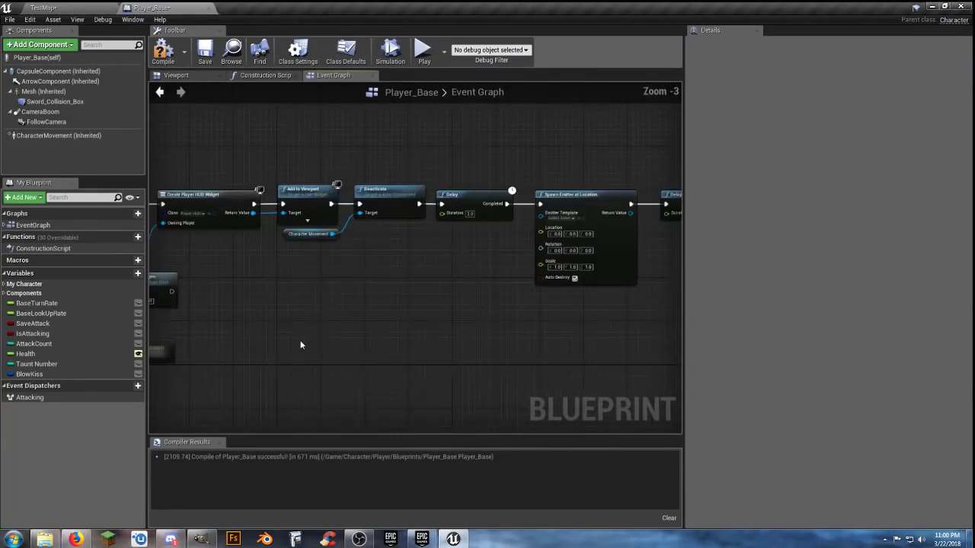
{"action": "scroll", "coordinate": [339, 277], "scroll_direction": "up", "scroll_amount": 2}
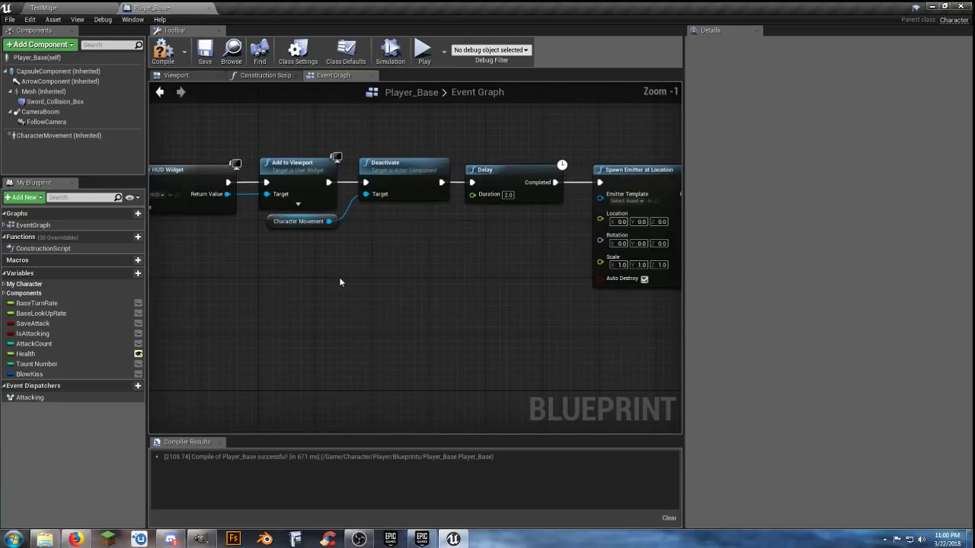
{"action": "left_click_drag", "start_coordinate": [44, 91], "coordinate": [293, 270]}
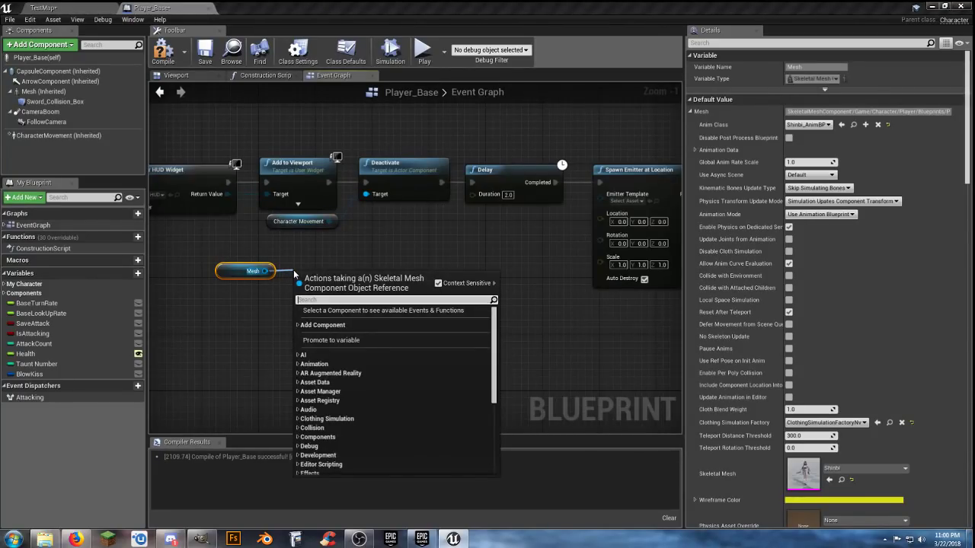
{"action": "type", "text": "getwo"}
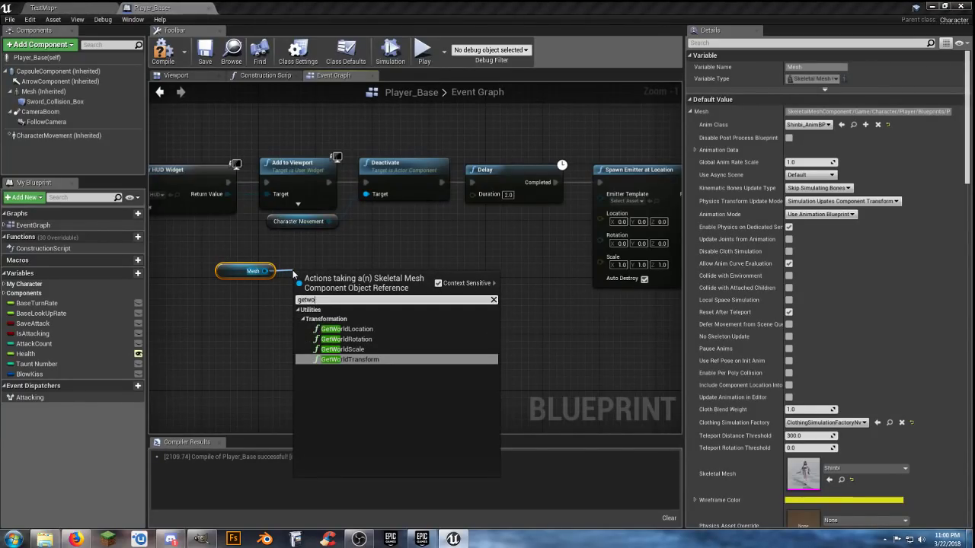
{"action": "left_click", "coordinate": [354, 329]}
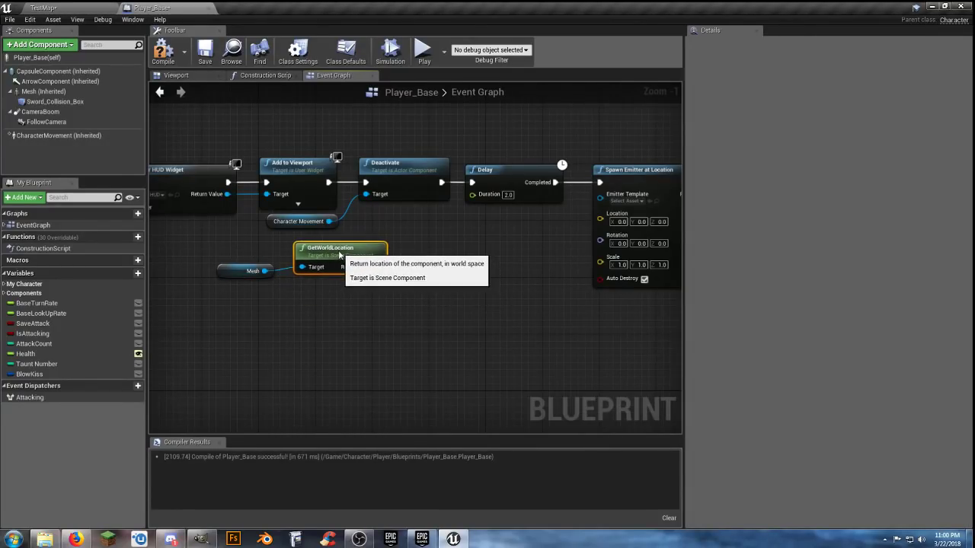
Step: Add a vector + vector node fed by the return value of the mesh's GetWorldLocation
{"action": "left_click_drag", "start_coordinate": [377, 266], "coordinate": [417, 262]}
{"action": "type", "text": "+"}
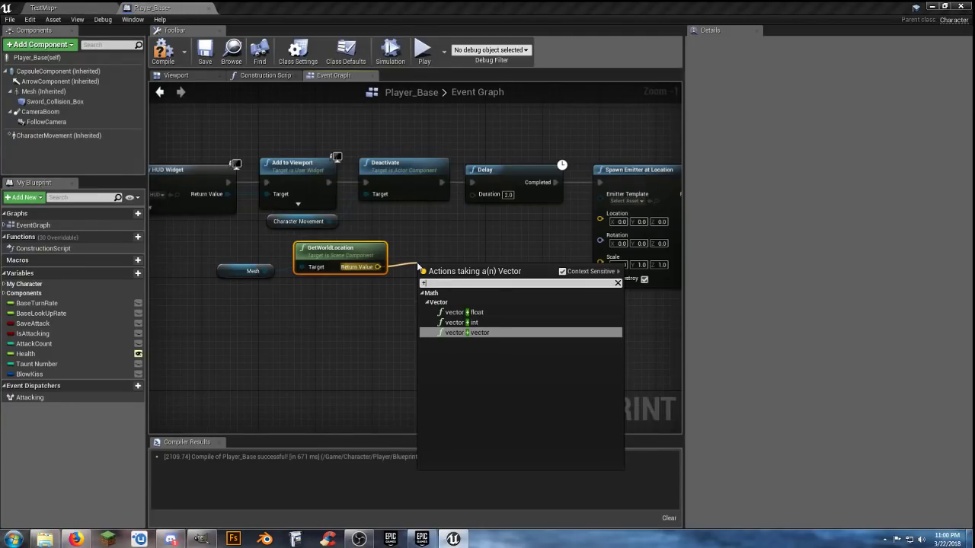
{"action": "left_click", "coordinate": [473, 333]}
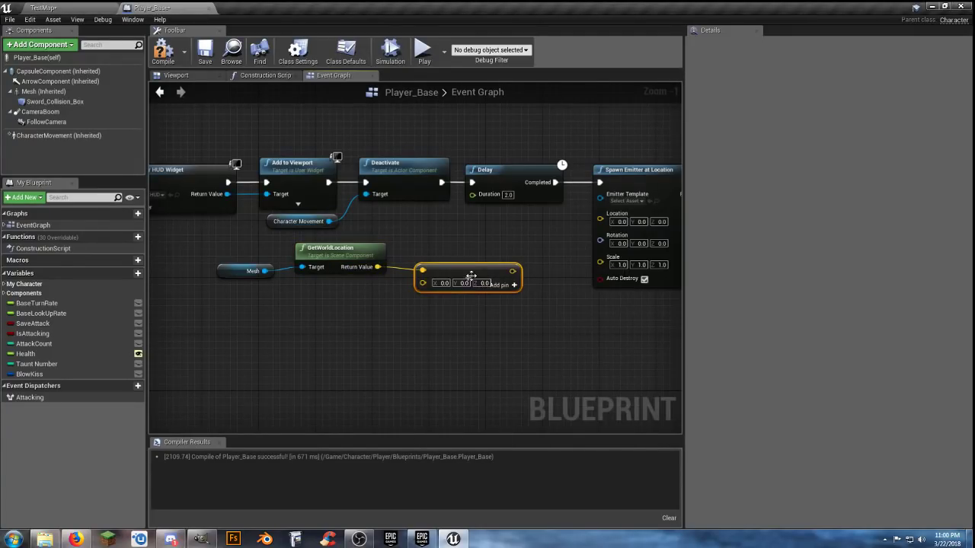
Step: Connect the vector addition result to Spawn Emitter's Location, assign P_Shinbi_LevelStart_Heart as its Emitter Template, and save Player_Base
{"action": "left_click_drag", "start_coordinate": [472, 275], "coordinate": [599, 221]}
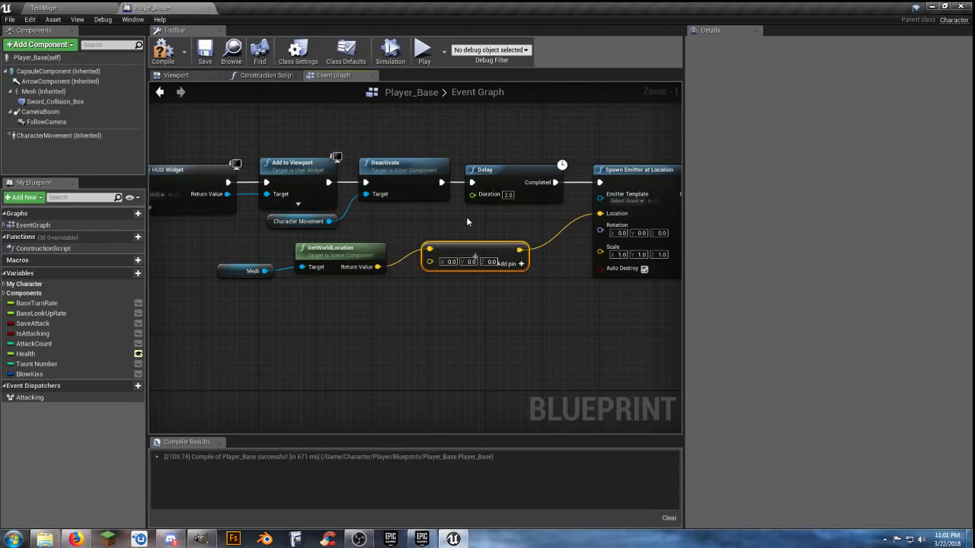
{"action": "left_click", "coordinate": [203, 53]}
{"action": "left_click", "coordinate": [77, 8]}
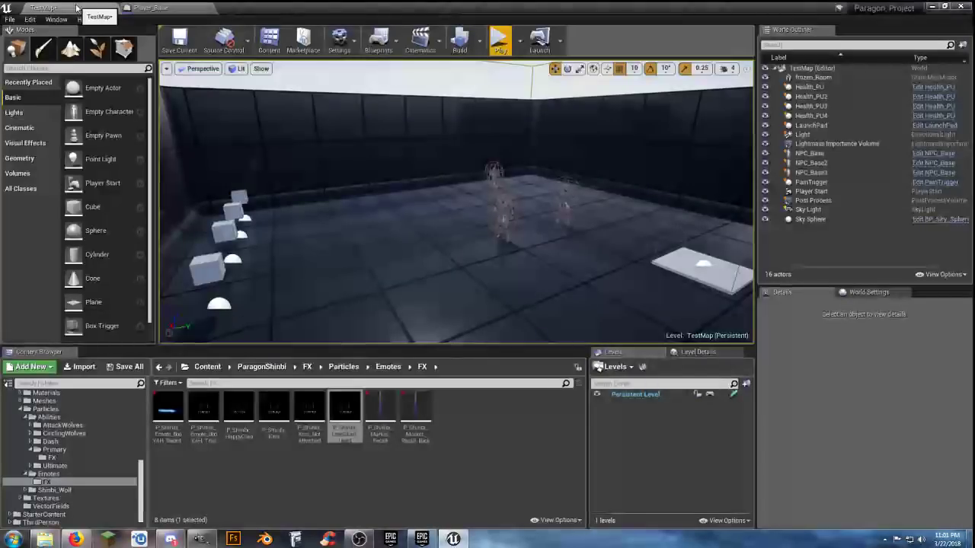
{"action": "left_click", "coordinate": [174, 9]}
{"action": "left_click", "coordinate": [518, 336]}
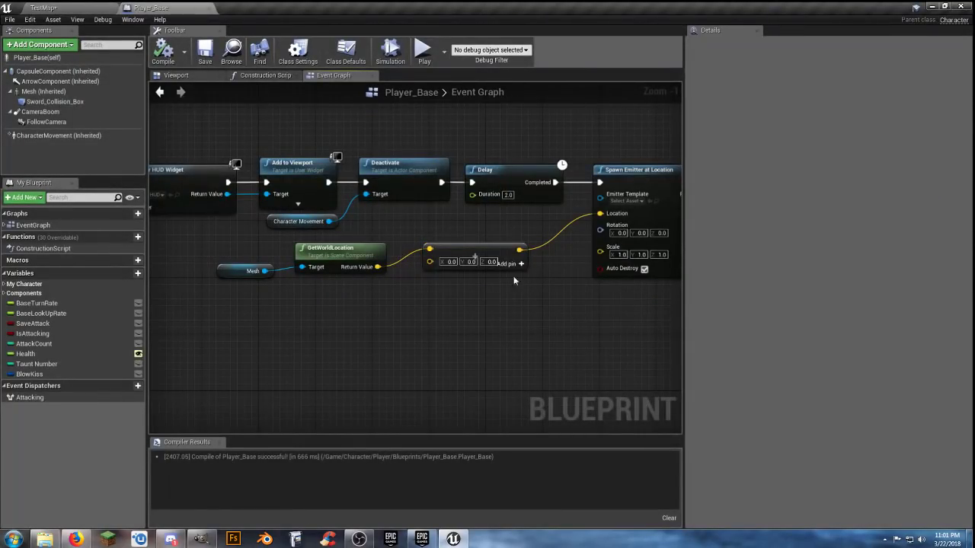
{"action": "left_click", "coordinate": [651, 202]}
{"action": "left_click", "coordinate": [205, 63]}
Step: Play-test TestMap twice to check where the level-start heart effect appears relative to the character
{"action": "left_click", "coordinate": [80, 11]}
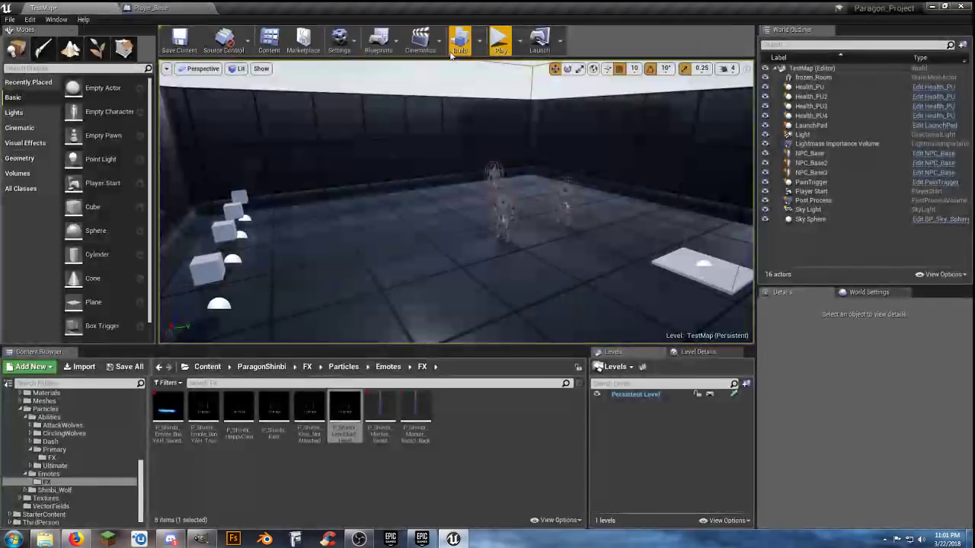
{"action": "left_click", "coordinate": [499, 42]}
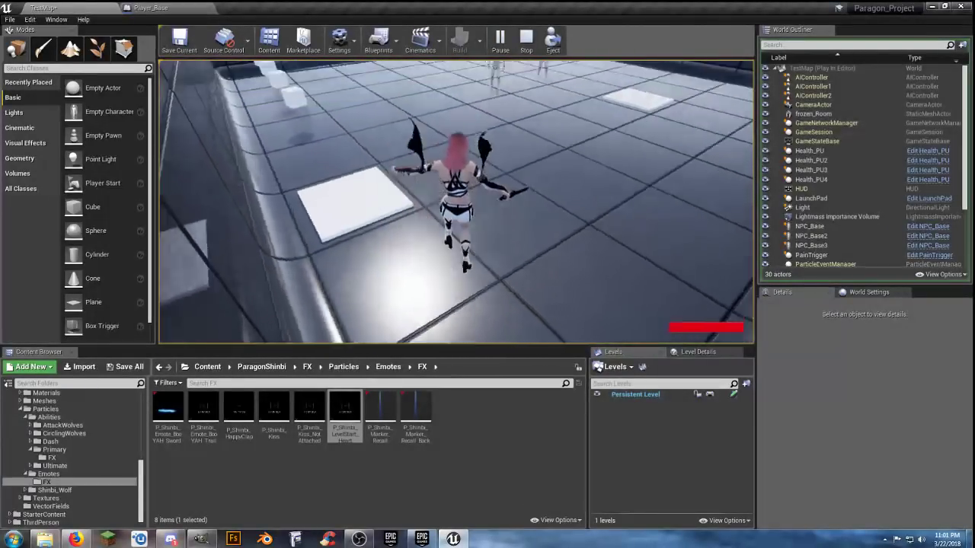
{"action": "key", "text": "Escape"}
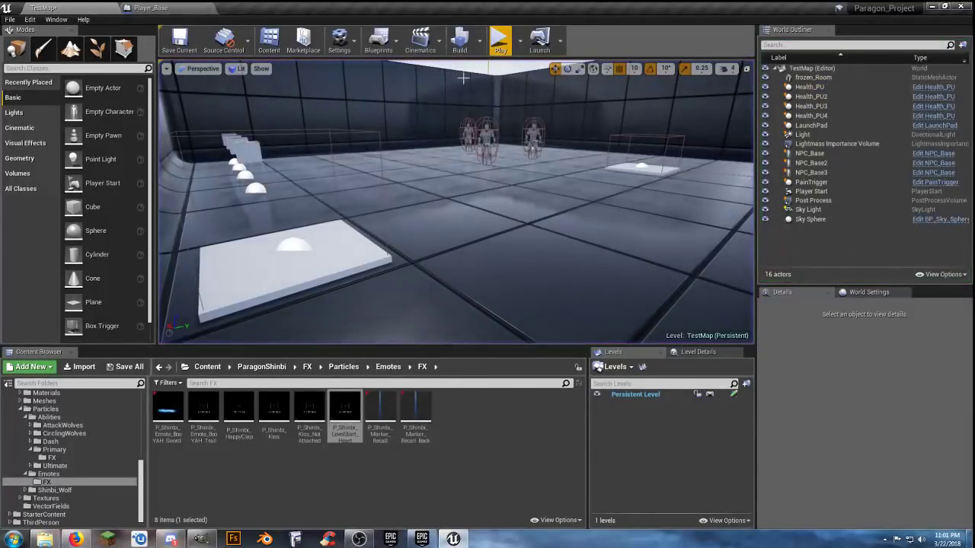
{"action": "left_click", "coordinate": [501, 40]}
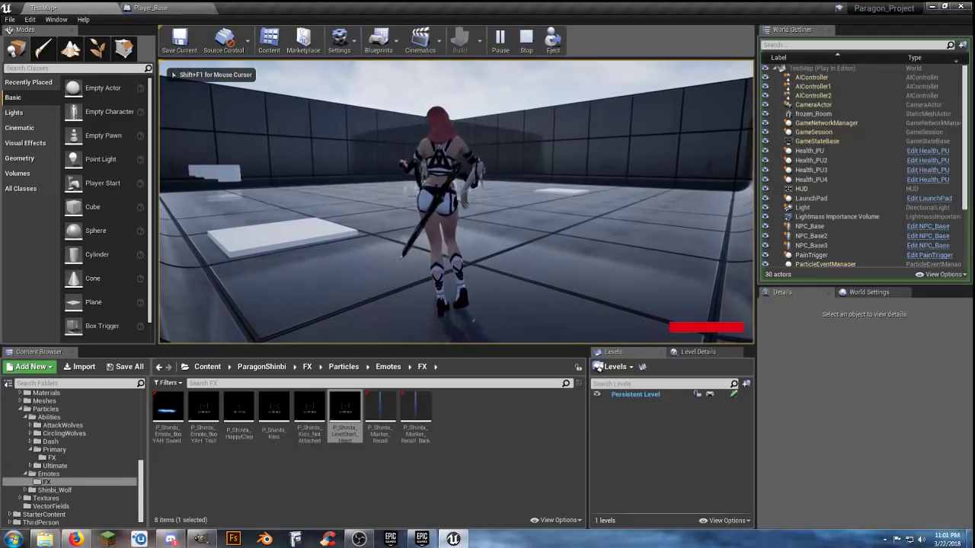
{"action": "key", "text": "Escape"}
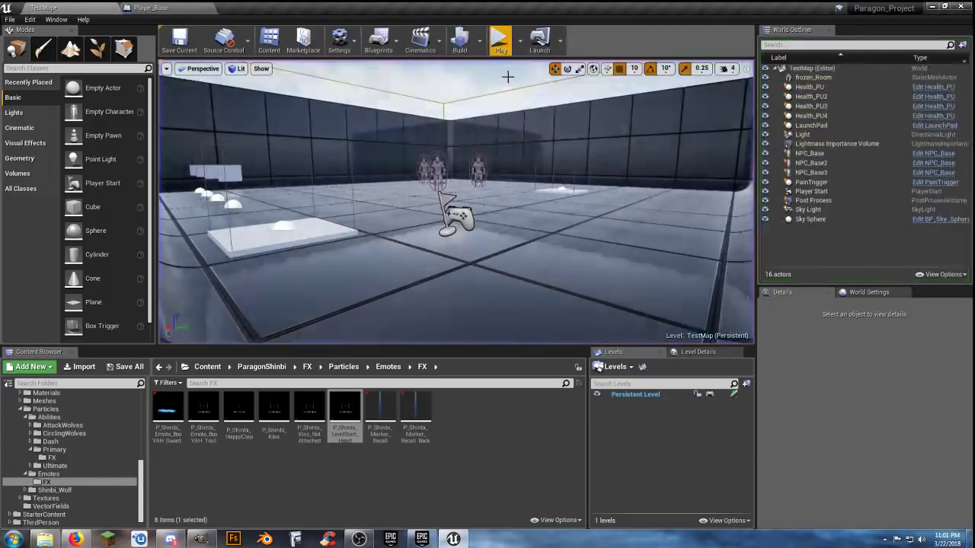
Step: Set the Z offset of Player_Base's vector addition node to 200 and save the blueprint
{"action": "left_click", "coordinate": [166, 10]}
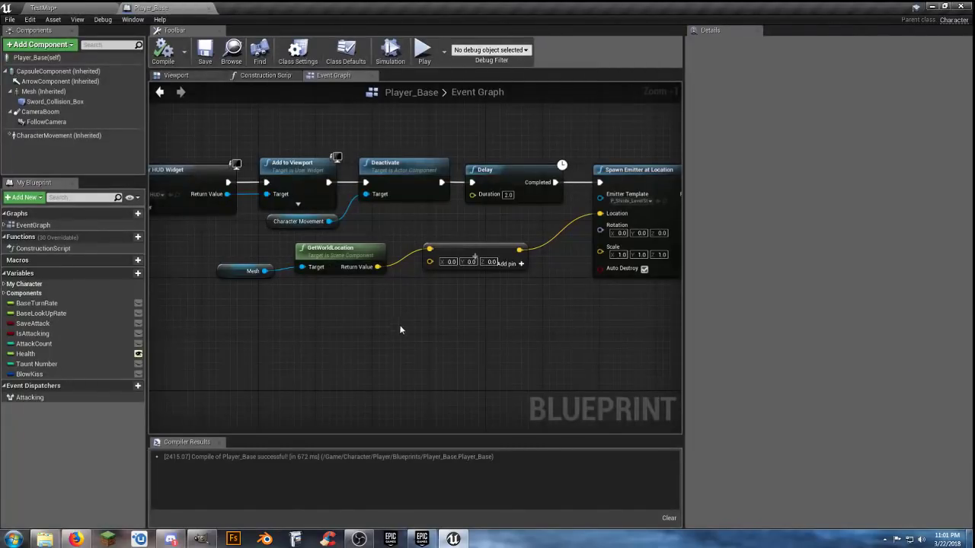
{"action": "left_click", "coordinate": [494, 264]}
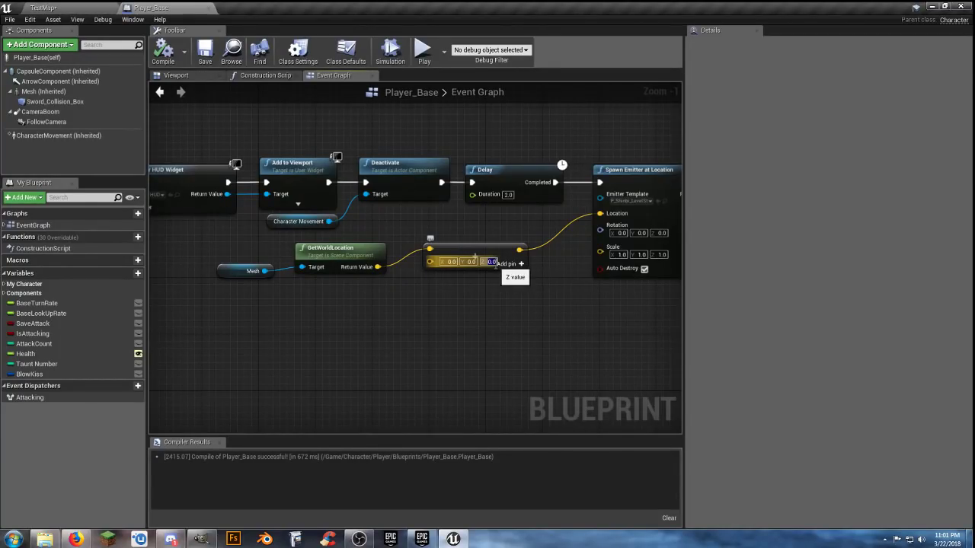
{"action": "type", "text": "200"}
{"action": "key", "text": "Return"}
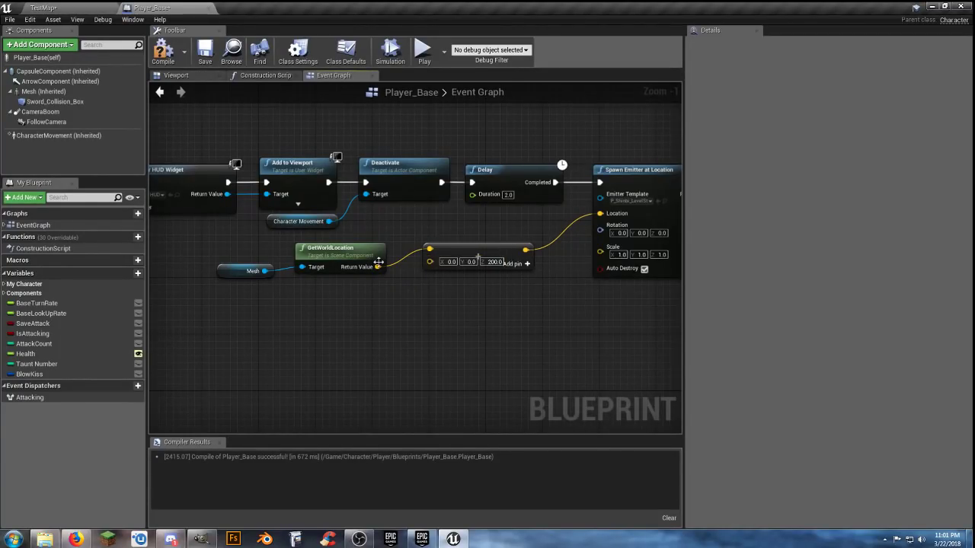
{"action": "left_click", "coordinate": [206, 61]}
Step: Play-test TestMap to check the heart effect's height with the Z offset of 200
{"action": "left_click", "coordinate": [86, 11]}
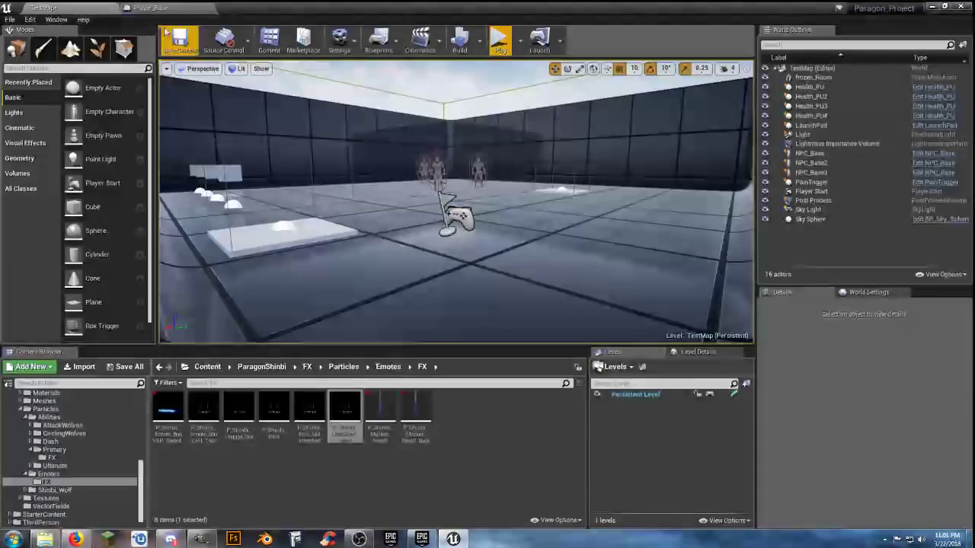
{"action": "left_click", "coordinate": [500, 41]}
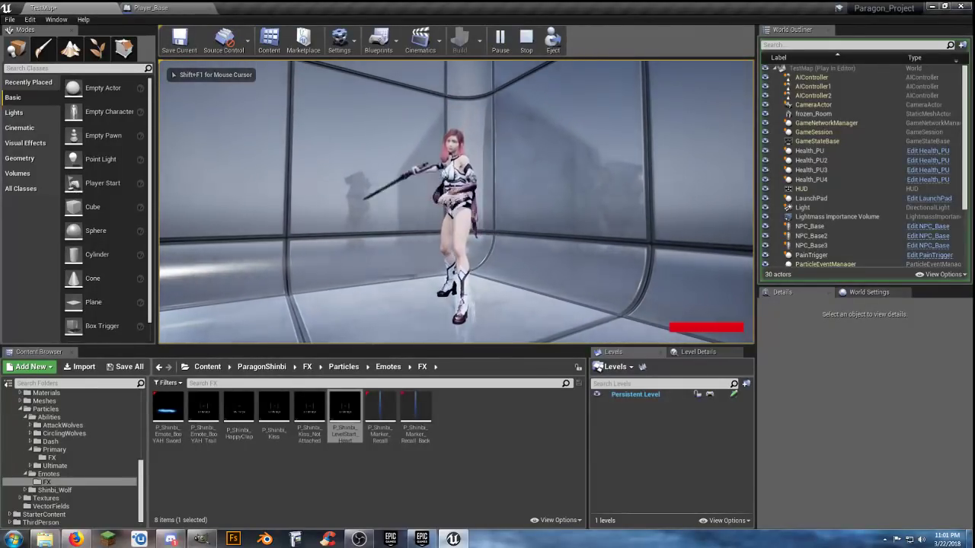
{"action": "key", "text": "Escape"}
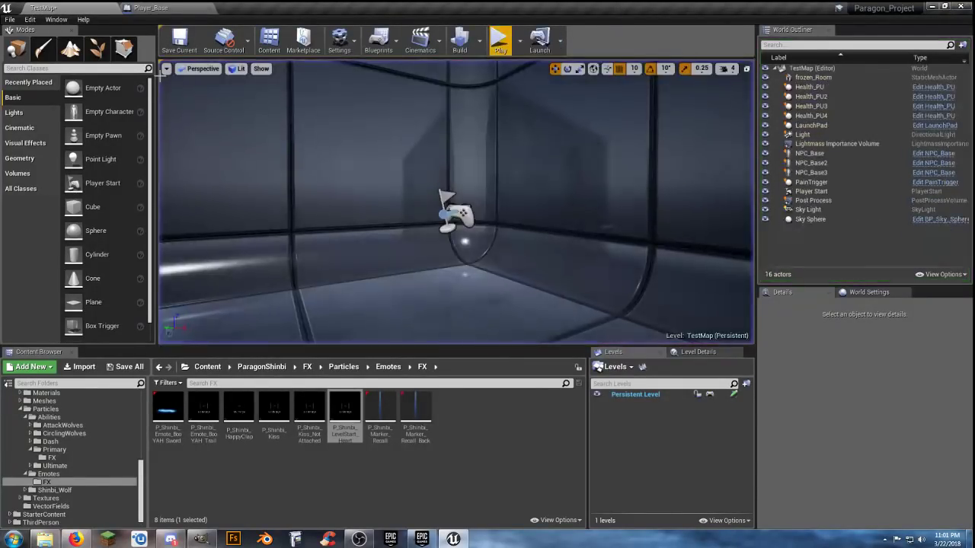
Step: Set the Z offset of the vector addition node in Player_Base's Event Graph to 180
{"action": "left_click", "coordinate": [151, 8]}
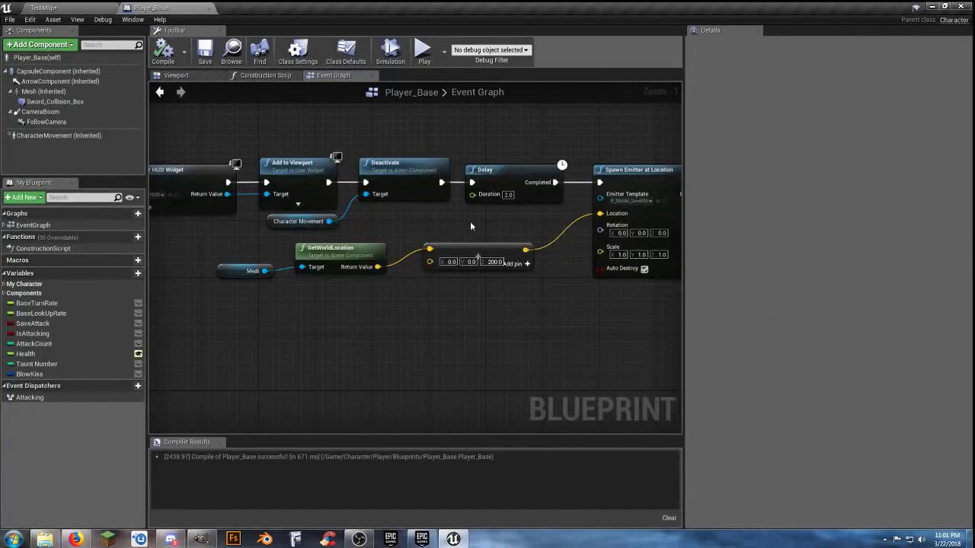
{"action": "left_click", "coordinate": [478, 255]}
{"action": "type", "text": "1"}
{"action": "key", "text": "Return"}
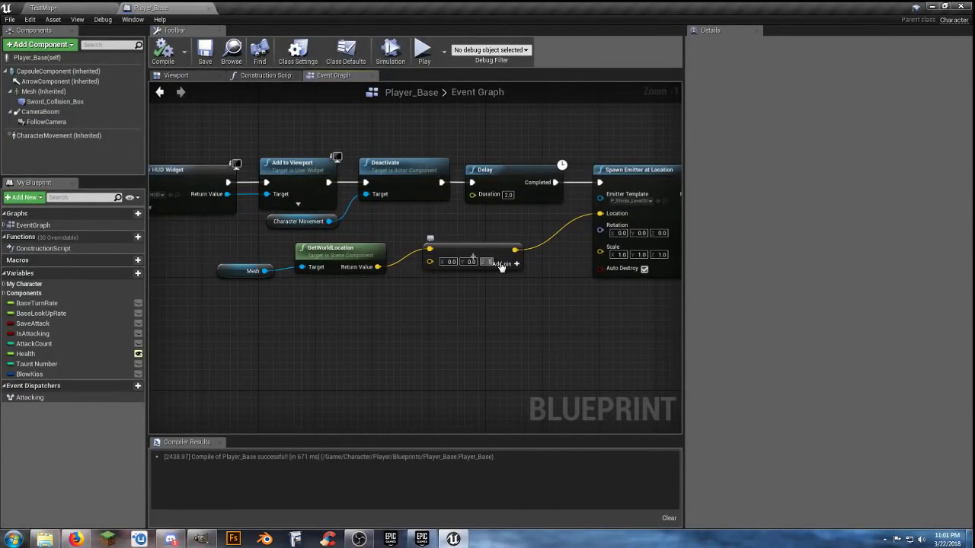
{"action": "key", "text": "Return"}
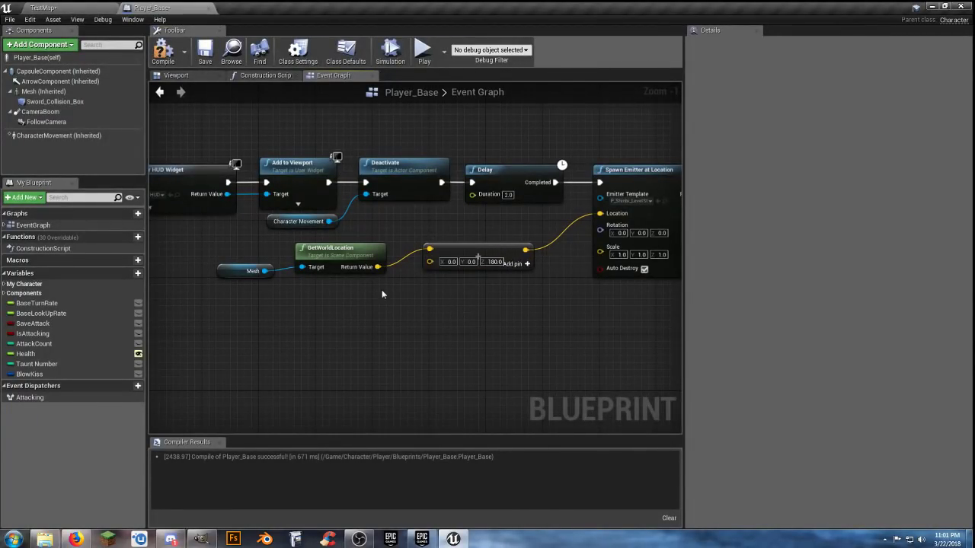
Step: Set the Delay nodes before Spawn Emitter at Location and before Activate to 2.5 seconds each, and save Player_Base
{"action": "left_click", "coordinate": [508, 195]}
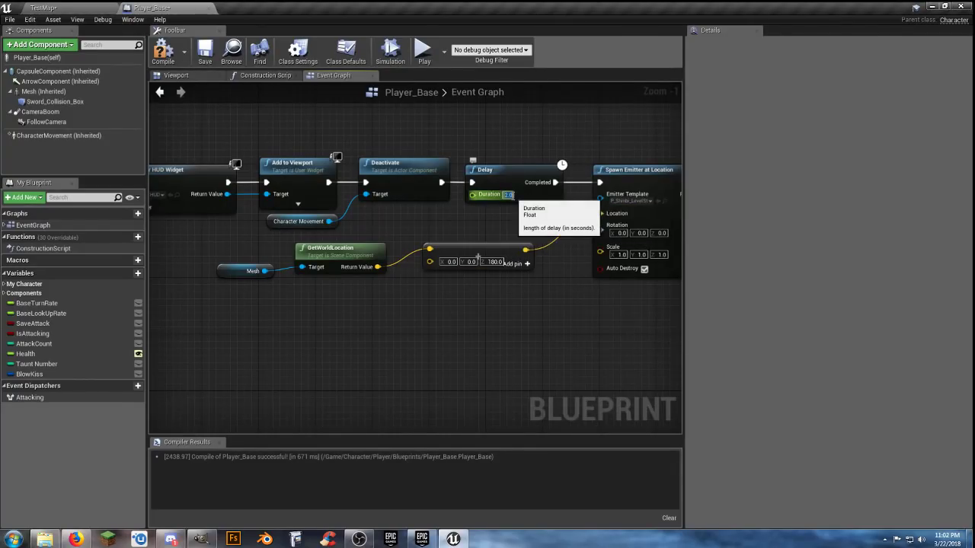
{"action": "type", "text": "3"}
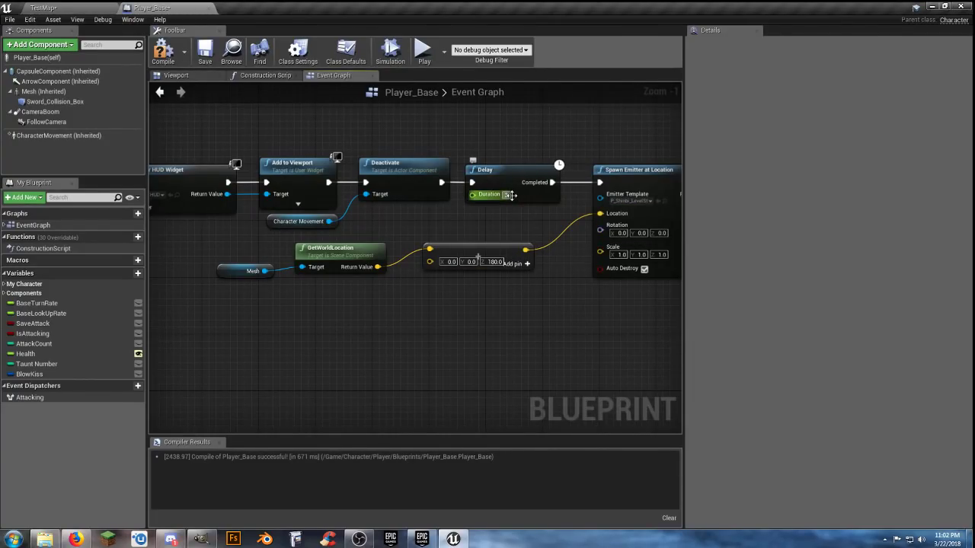
{"action": "right_click_drag", "start_coordinate": [540, 316], "coordinate": [307, 304]}
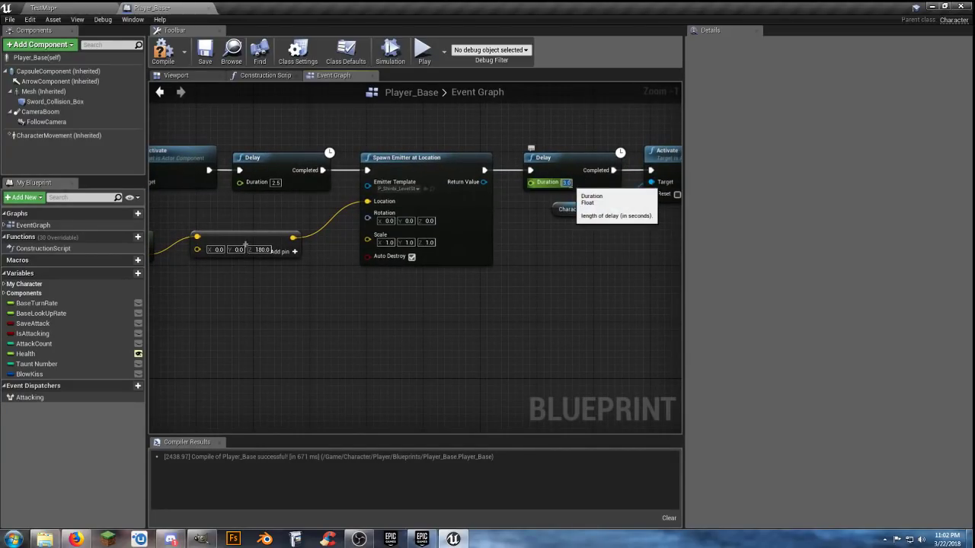
{"action": "type", "text": "2.5"}
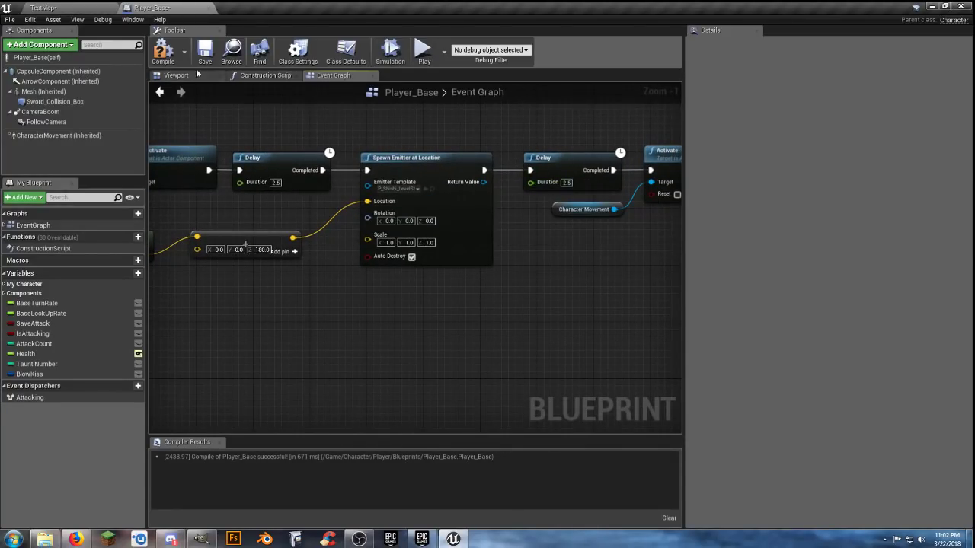
{"action": "left_click", "coordinate": [203, 53]}
Step: Play-test TestMap to check the heart effect's timing and height against the level-start animation
{"action": "left_click", "coordinate": [79, 7]}
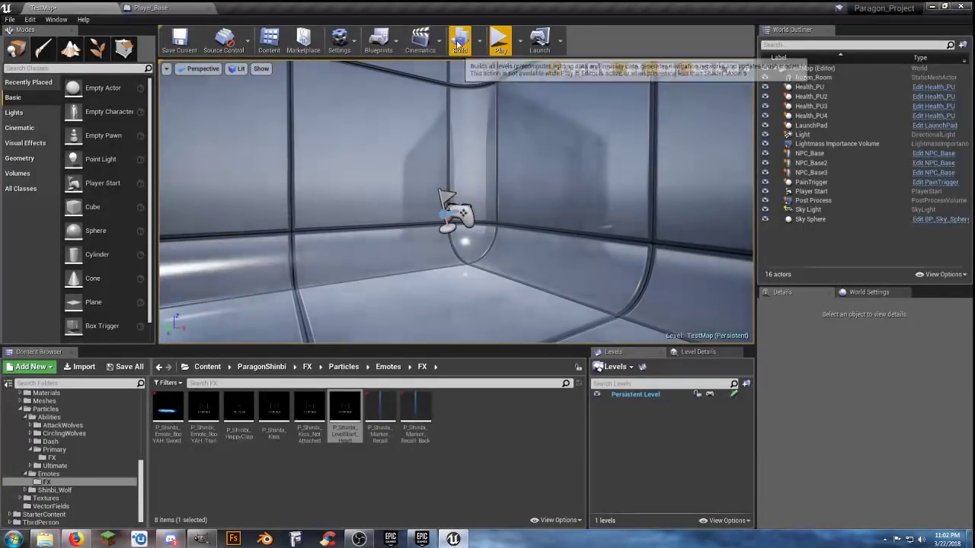
{"action": "left_click", "coordinate": [501, 40]}
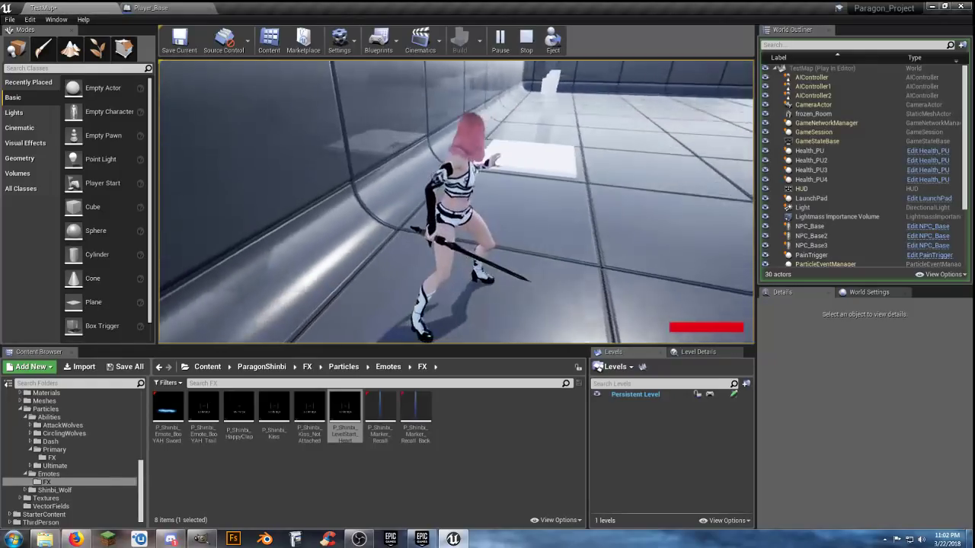
{"action": "key", "text": "Escape"}
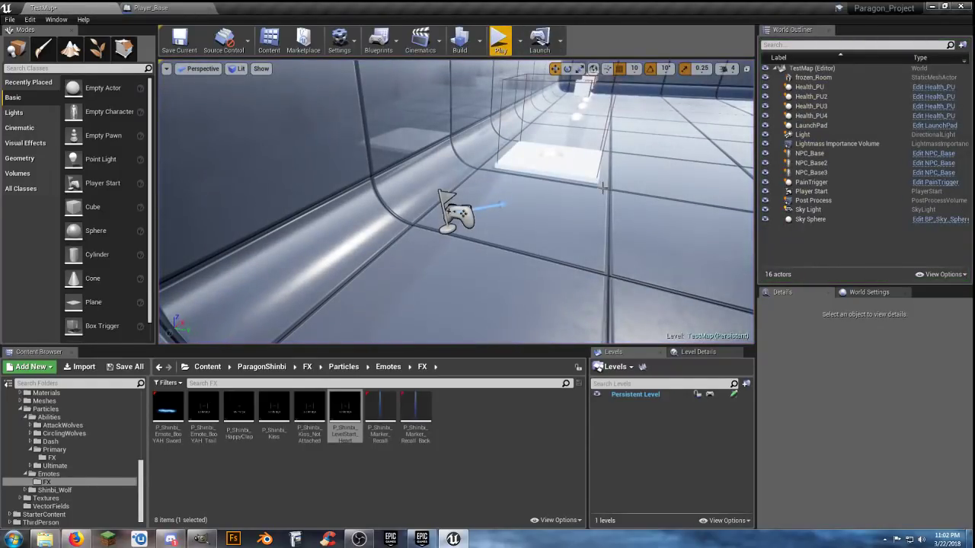
Step: Try a GetWorldRotation node fed by the Mesh reference below GetWorldLocation in Player_Base, and delete it again
{"action": "left_click", "coordinate": [175, 10]}
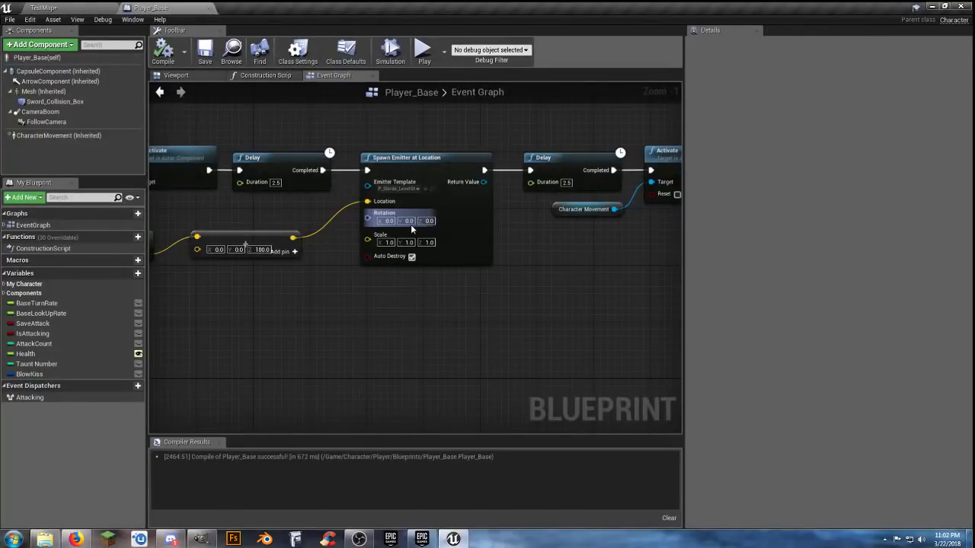
{"action": "right_click_drag", "start_coordinate": [329, 296], "coordinate": [485, 305]}
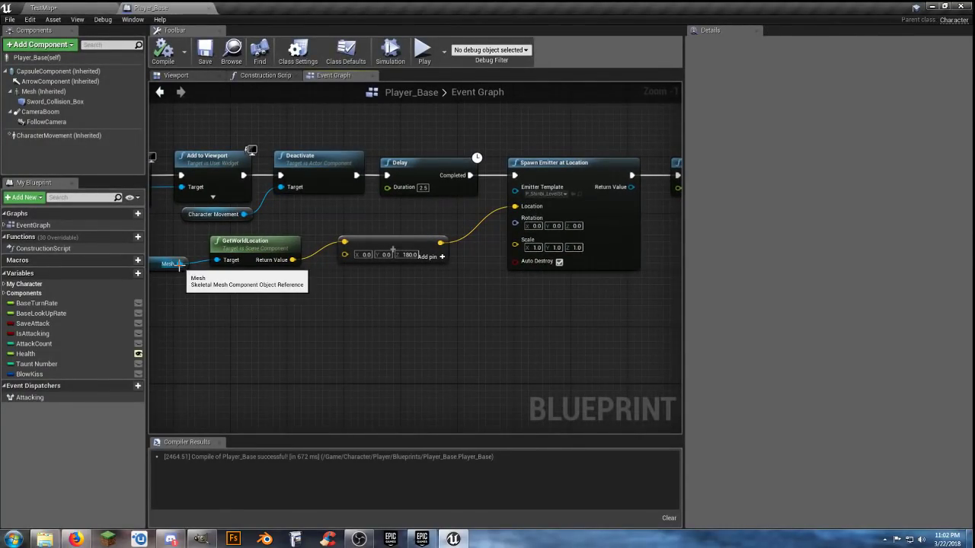
{"action": "left_click_drag", "start_coordinate": [179, 264], "coordinate": [246, 301]}
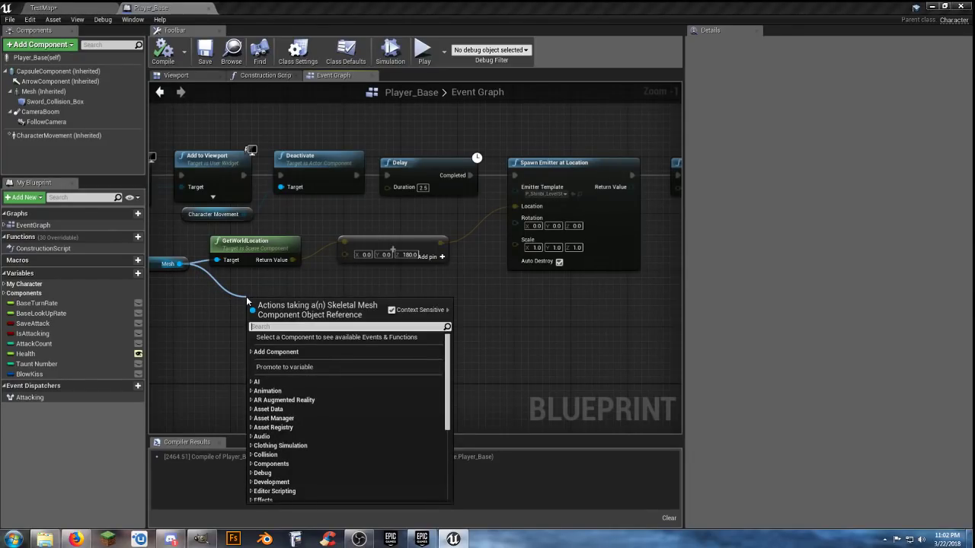
{"action": "type", "text": "rotation"}
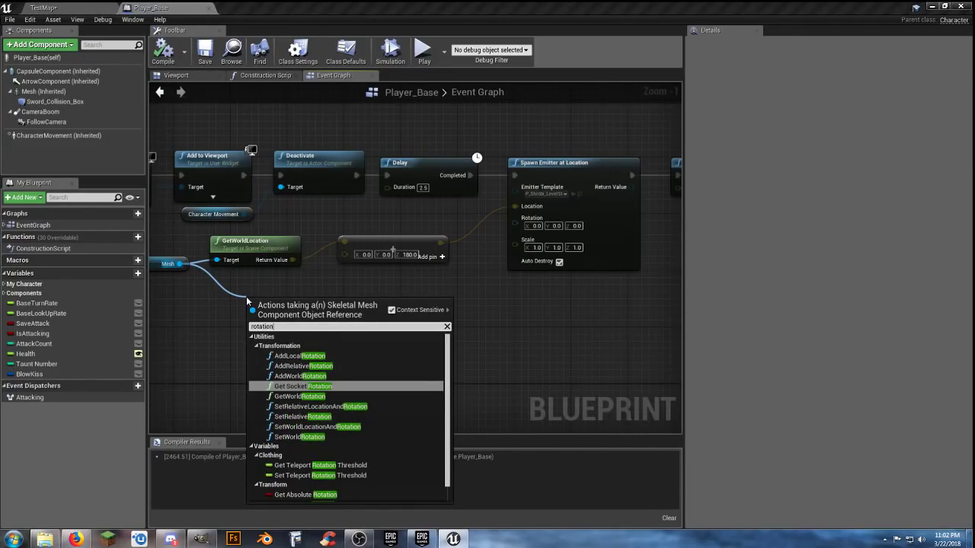
{"action": "left_click", "coordinate": [352, 397]}
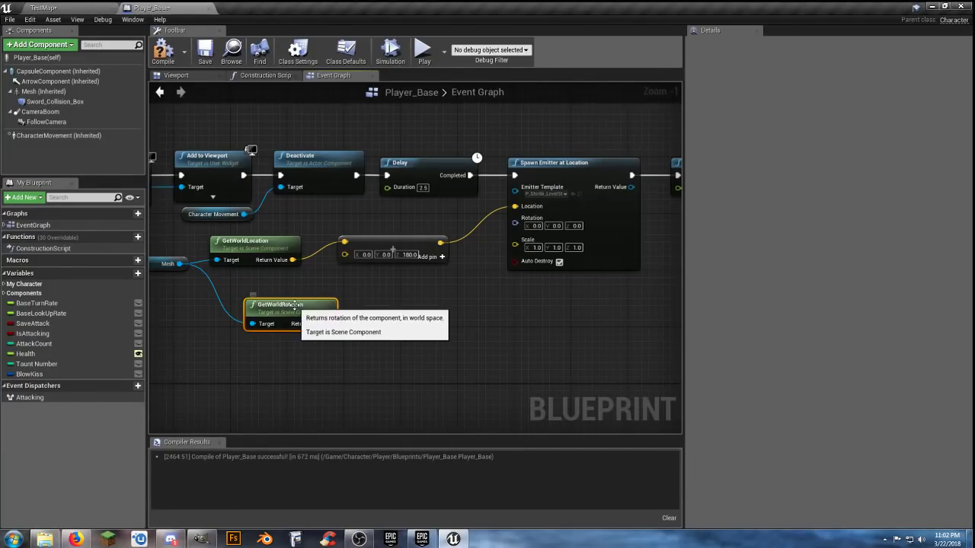
{"action": "left_click_drag", "start_coordinate": [294, 306], "coordinate": [259, 284]}
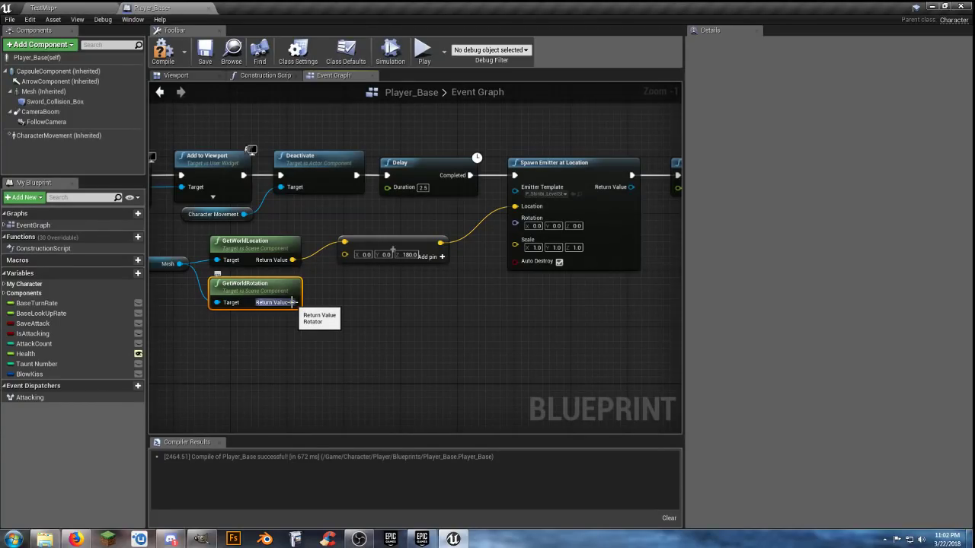
{"action": "left_click_drag", "start_coordinate": [292, 302], "coordinate": [364, 305]}
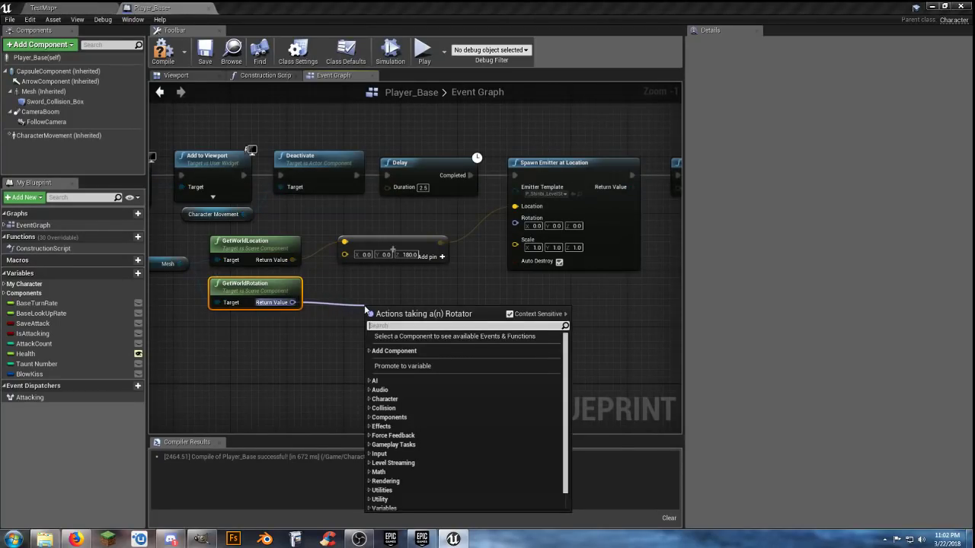
{"action": "left_click", "coordinate": [329, 326]}
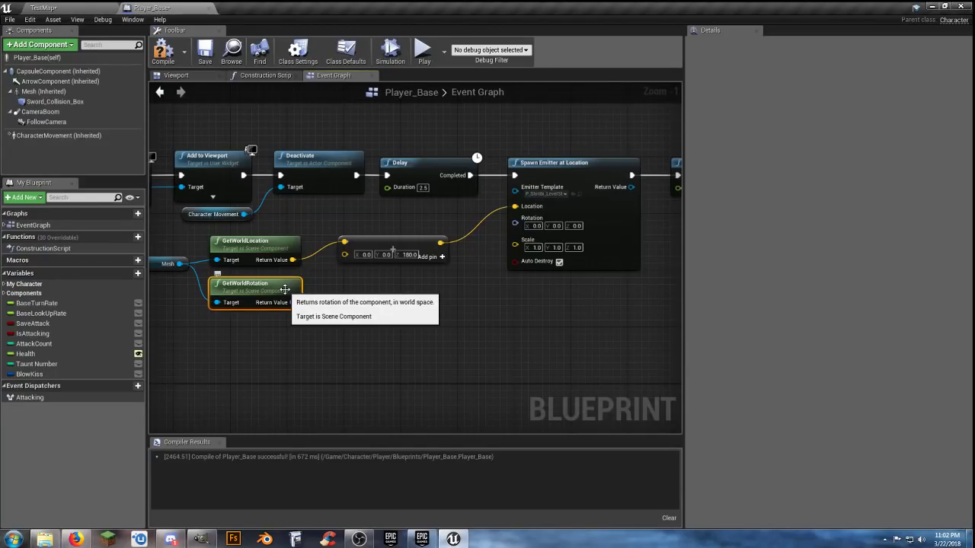
{"action": "key", "text": "Delete"}
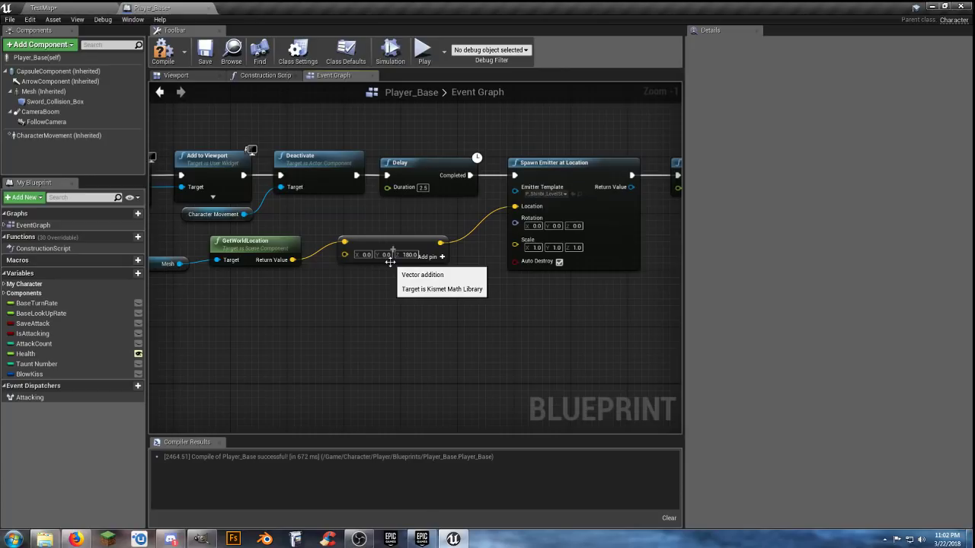
Step: Set the Y offset of the vector addition node before Spawn Emitter at Location to 50, and compile and save Player_Base
{"action": "left_click", "coordinate": [392, 256]}
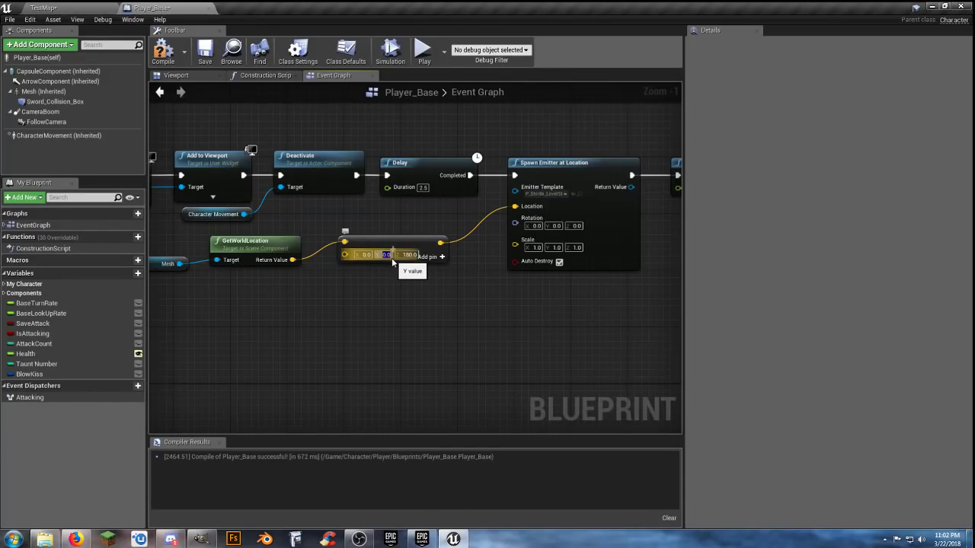
{"action": "type", "text": "50"}
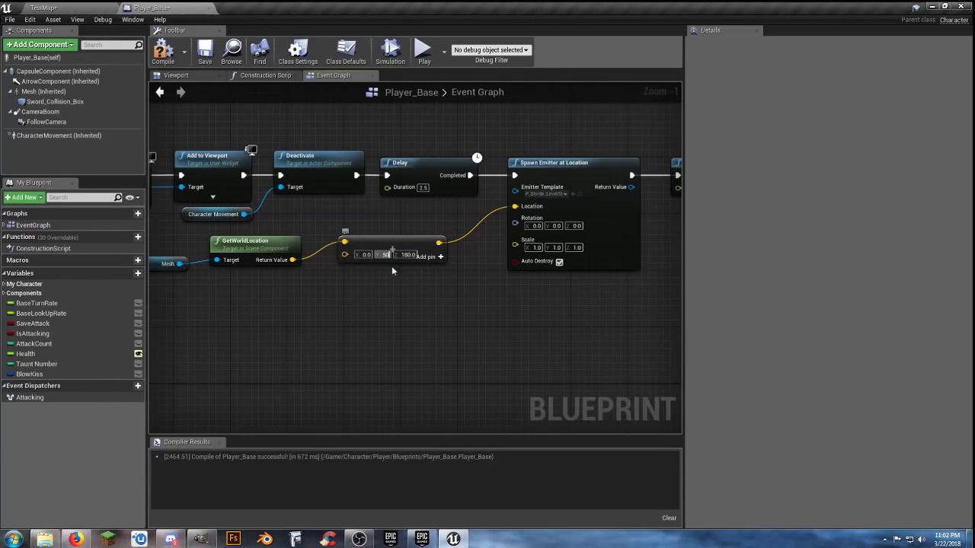
{"action": "left_click", "coordinate": [396, 289]}
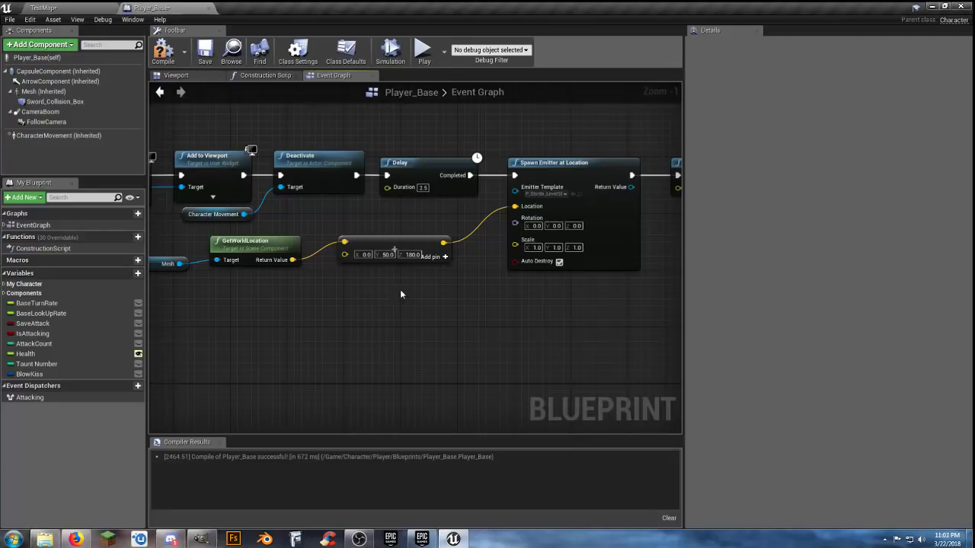
{"action": "left_click", "coordinate": [163, 51]}
{"action": "left_click", "coordinate": [204, 51]}
Step: Play-test TestMap to check where the heart effect appears with the Y offset of 50
{"action": "left_click", "coordinate": [106, 9]}
{"action": "left_click", "coordinate": [509, 46]}
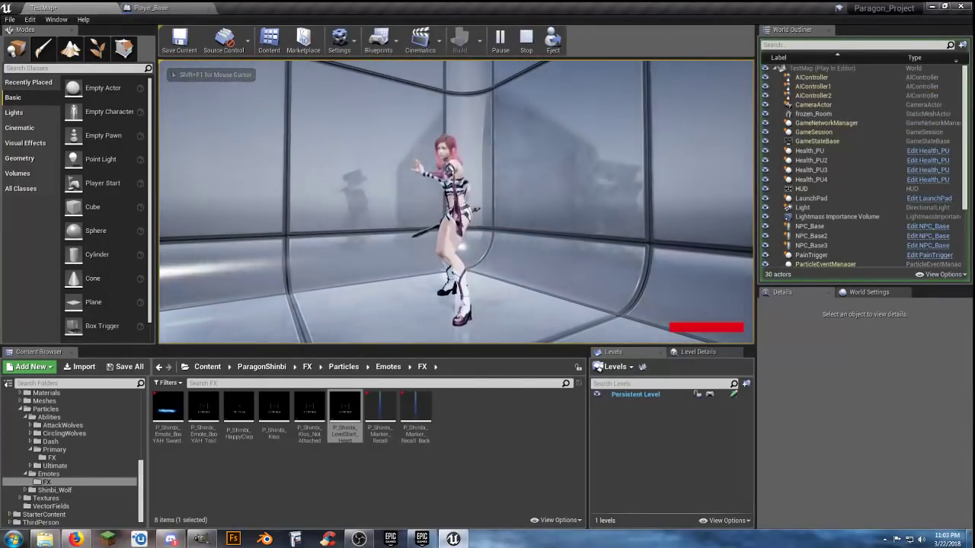
{"action": "key", "text": "Escape"}
Step: Reset the vector addition node's Y offset to 0 and set its X offset to 50 in Player_Base
{"action": "left_click", "coordinate": [150, 8]}
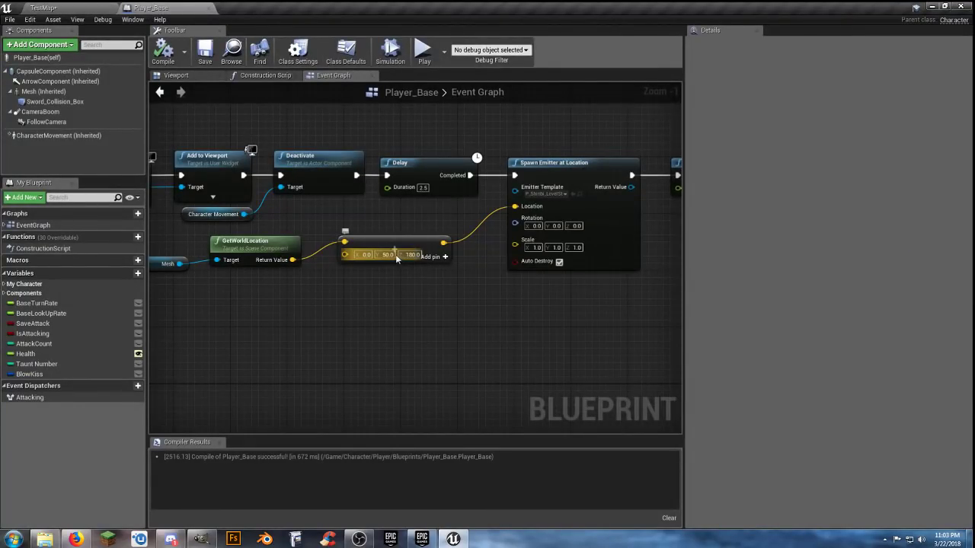
{"action": "type", "text": "0"}
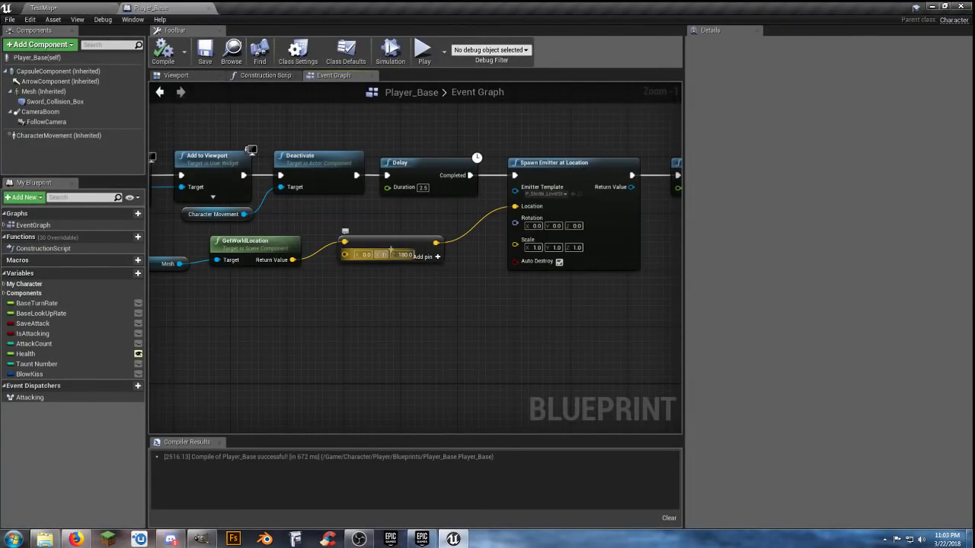
{"action": "left_click", "coordinate": [362, 254]}
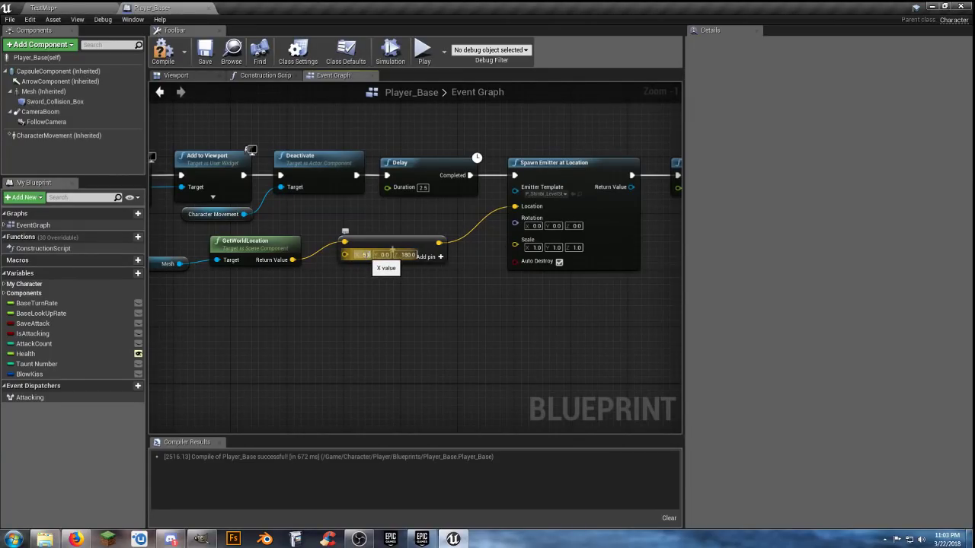
{"action": "type", "text": "50"}
{"action": "left_click", "coordinate": [409, 315]}
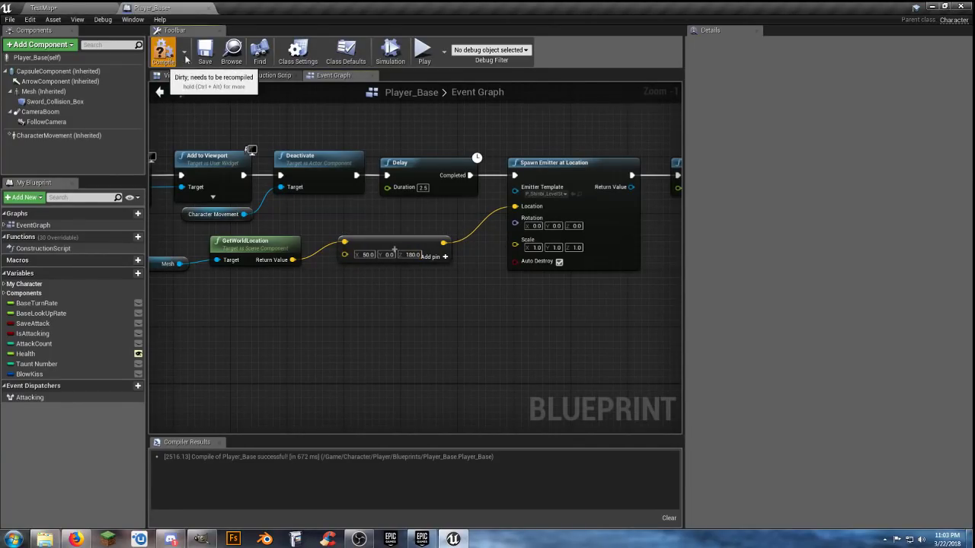
Step: Play-test TestMap to check the heart effect's position with the X offset of 50
{"action": "left_click", "coordinate": [85, 9]}
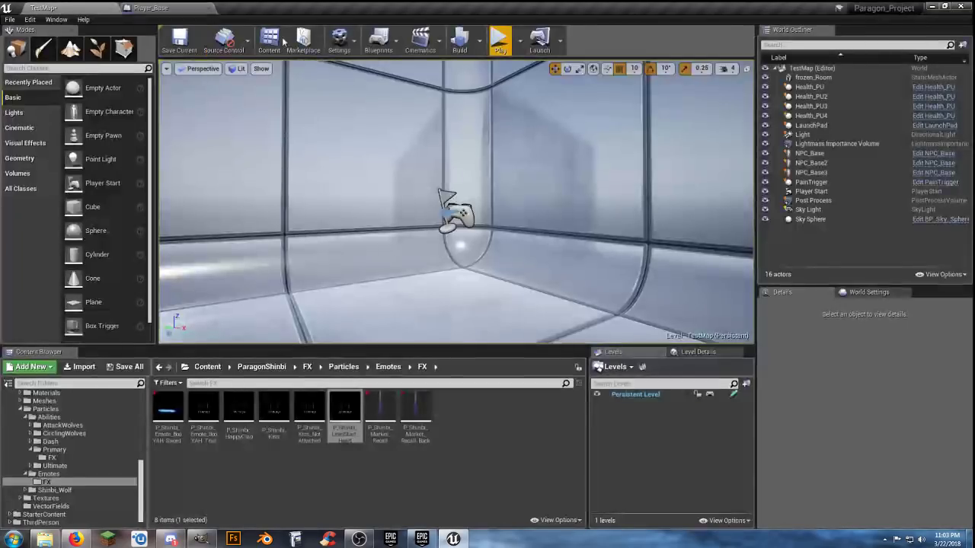
{"action": "left_click", "coordinate": [500, 39]}
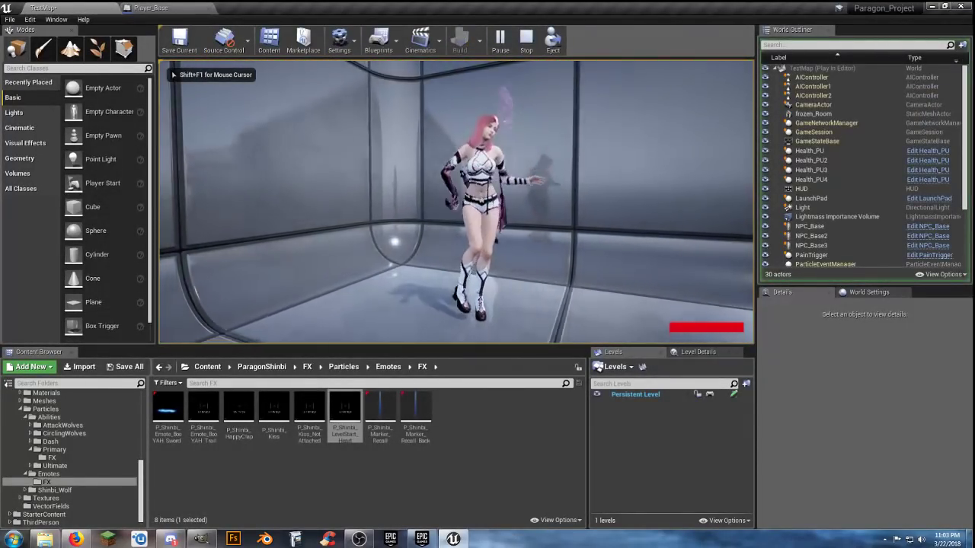
{"action": "key", "text": "Escape"}
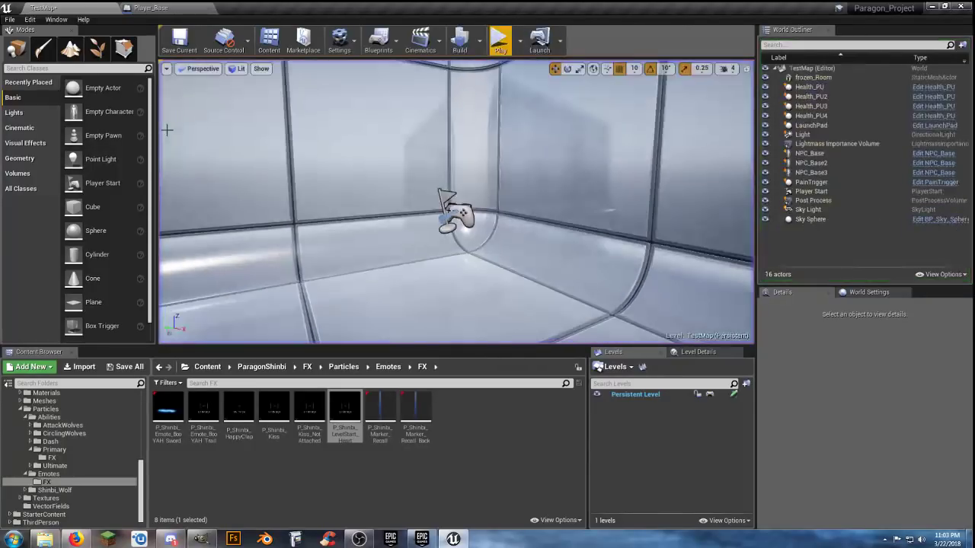
Step: Set the X offset of the vector addition node in Player_Base to 55, and save the blueprint
{"action": "left_click", "coordinate": [171, 7]}
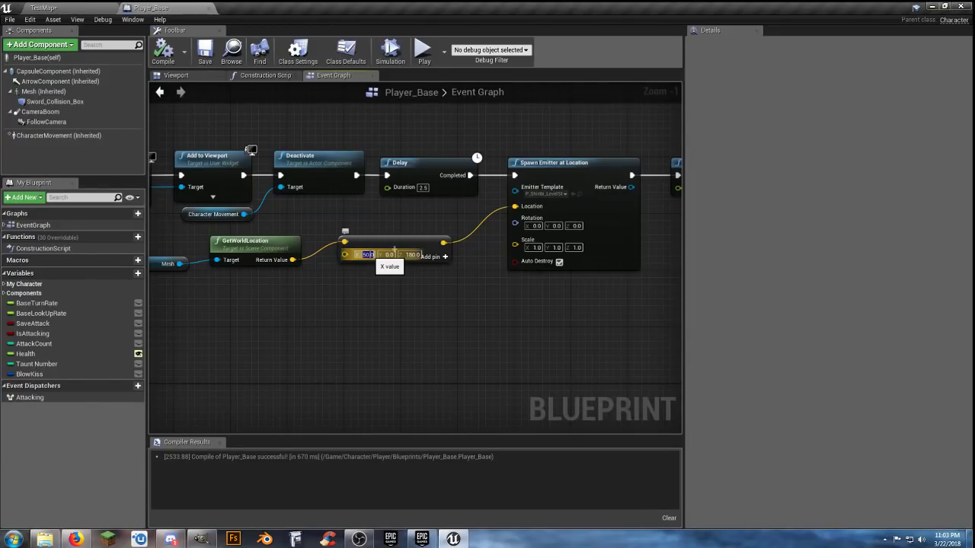
{"action": "type", "text": "55"}
{"action": "left_click", "coordinate": [375, 298]}
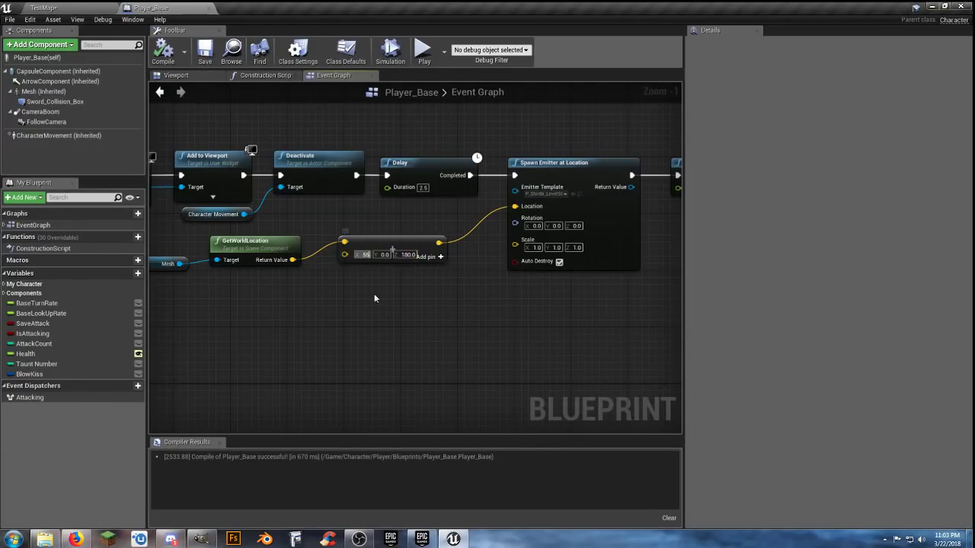
{"action": "left_click", "coordinate": [205, 52]}
Step: Play-test TestMap to check the heart effect's position with the X offset of 55
{"action": "left_click", "coordinate": [35, 8]}
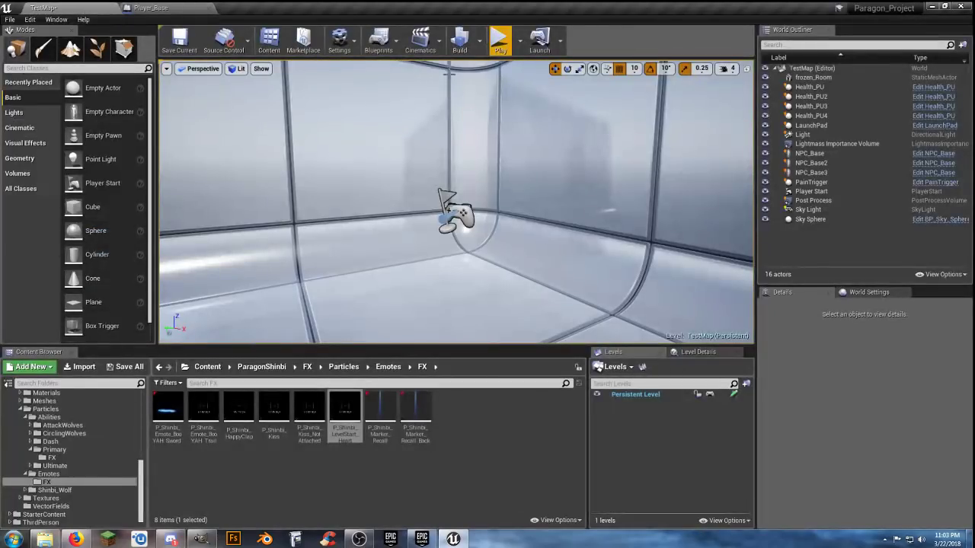
{"action": "left_click", "coordinate": [501, 40]}
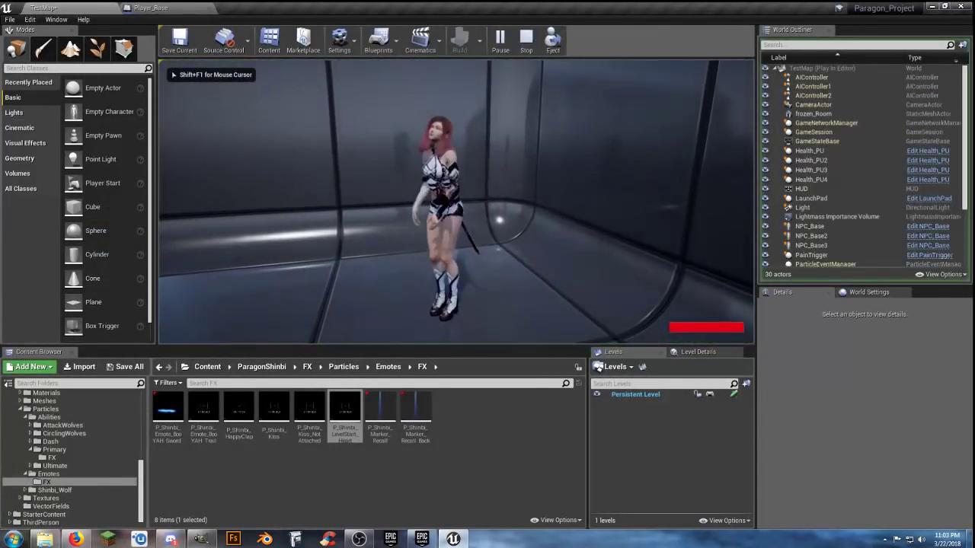
{"action": "key", "text": "1"}
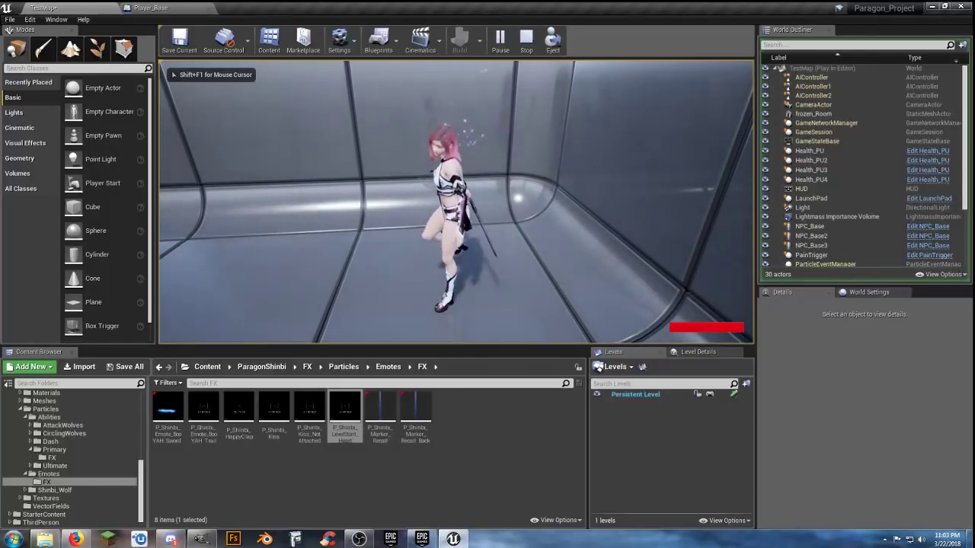
{"action": "key", "text": "Escape"}
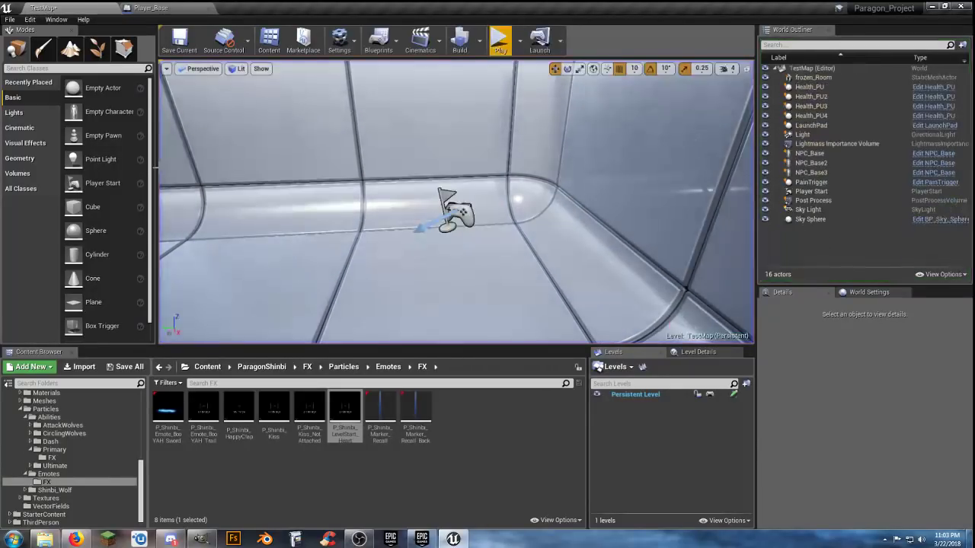
Step: Set the vector addition node's Y offset to 20, save Player_Base, and play-test the heart effect's position twice in TestMap
{"action": "left_click", "coordinate": [150, 8]}
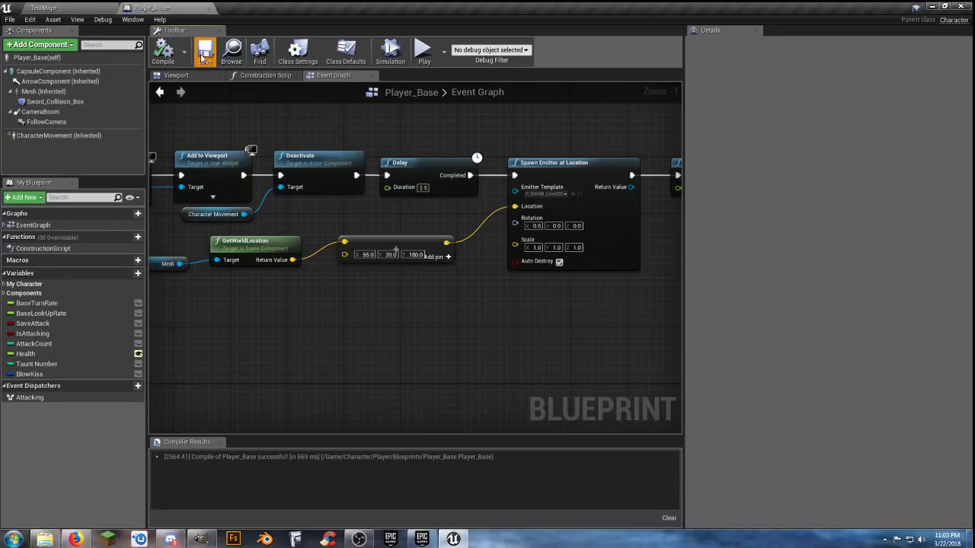
{"action": "left_click", "coordinate": [54, 8]}
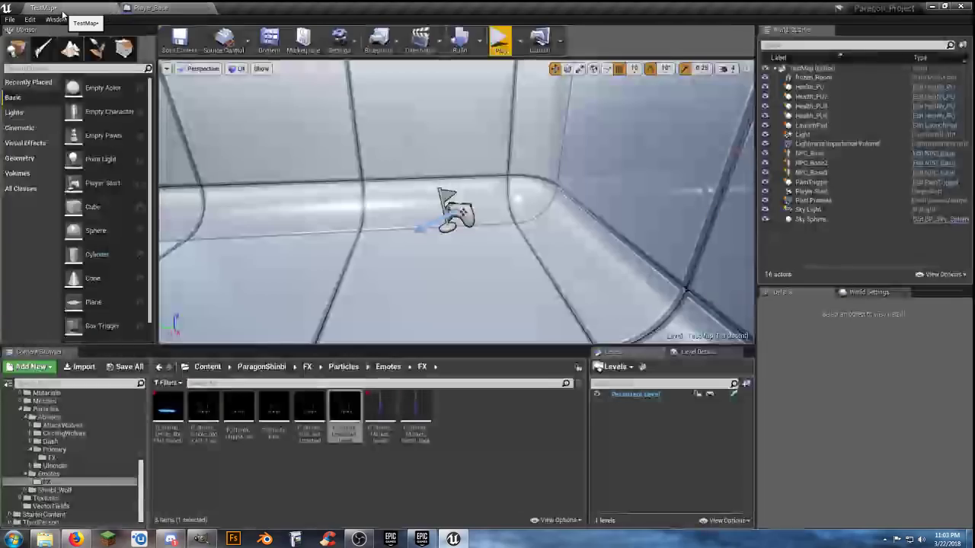
{"action": "left_click", "coordinate": [504, 44]}
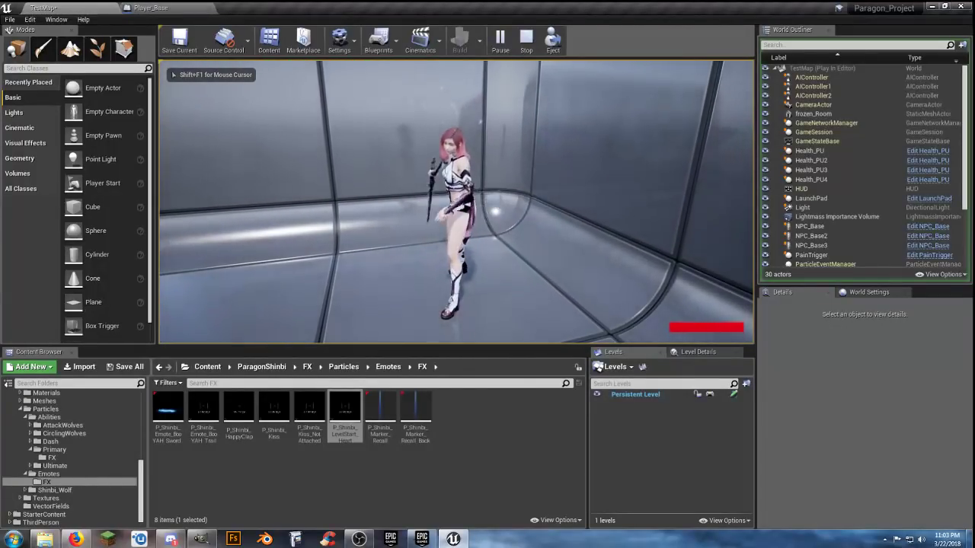
{"action": "key", "text": "Escape"}
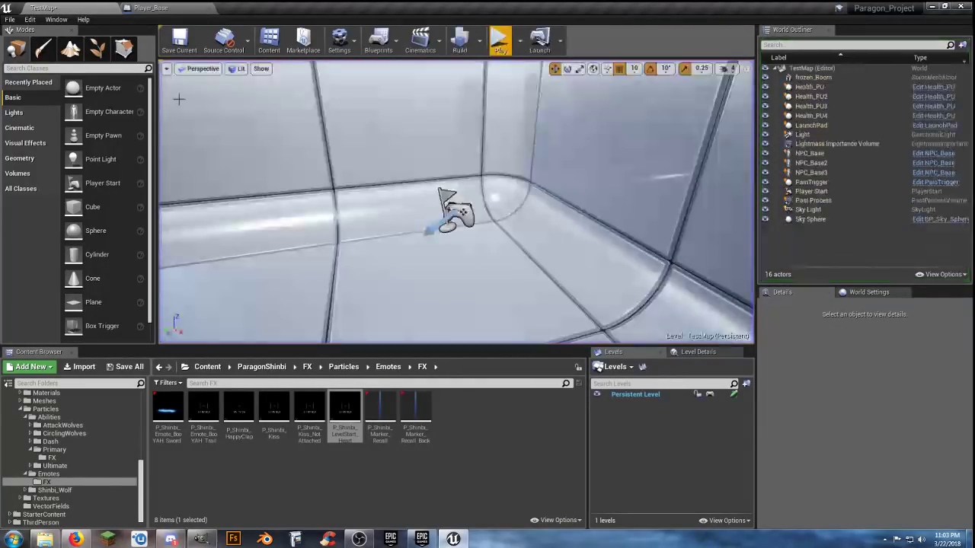
{"action": "left_click", "coordinate": [497, 44]}
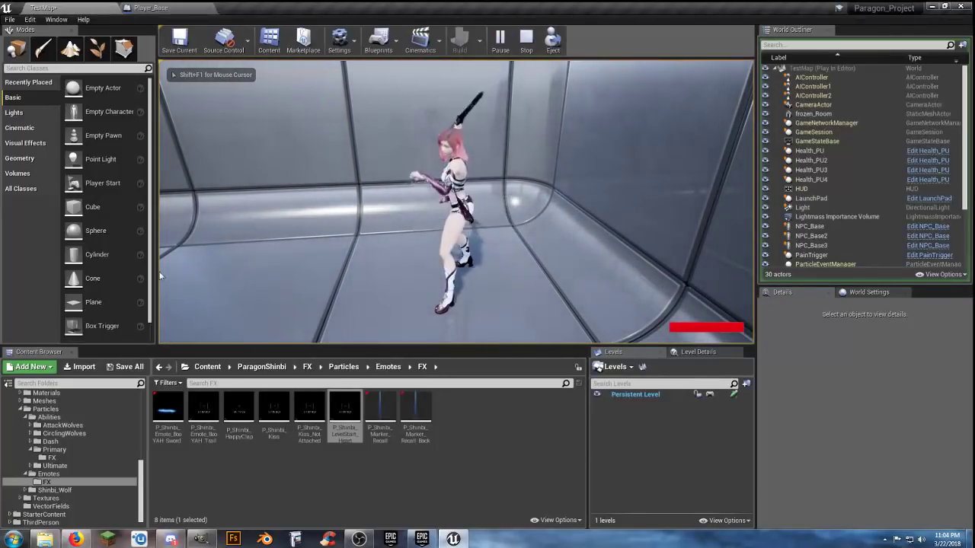
{"action": "key", "text": "Escape"}
Step: Set the vector addition node's Z offset to 170 and its Y offset to 0, and compile and save Player_Base
{"action": "left_click", "coordinate": [151, 8]}
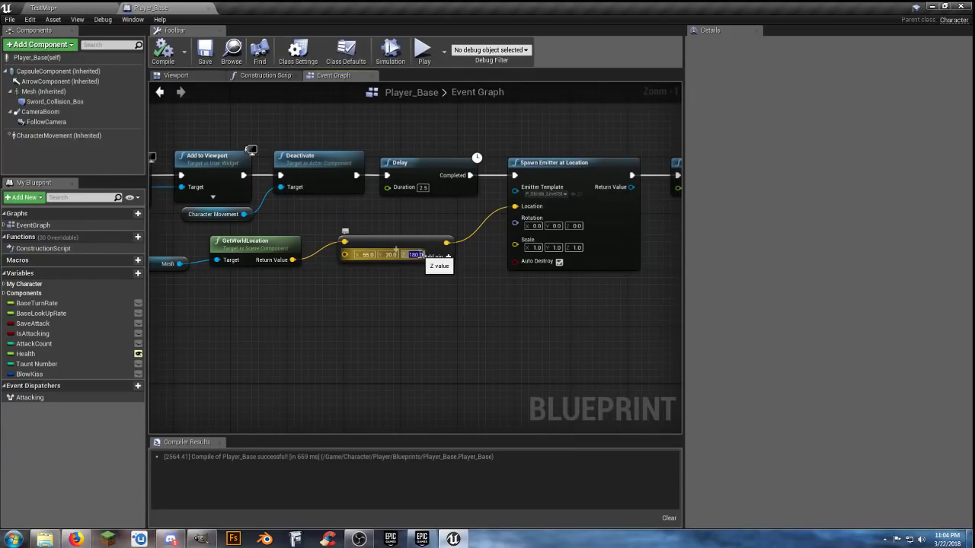
{"action": "type", "text": "17"}
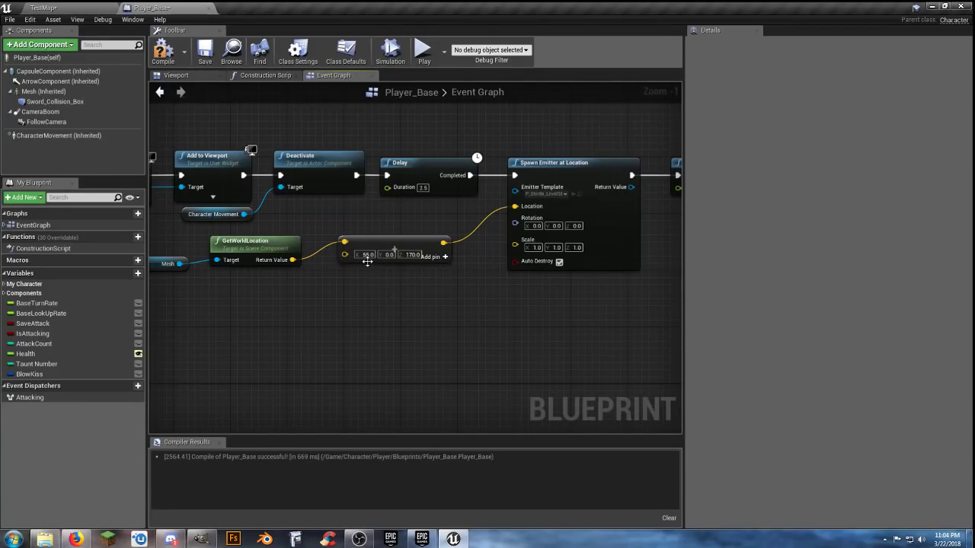
{"action": "left_click", "coordinate": [163, 53]}
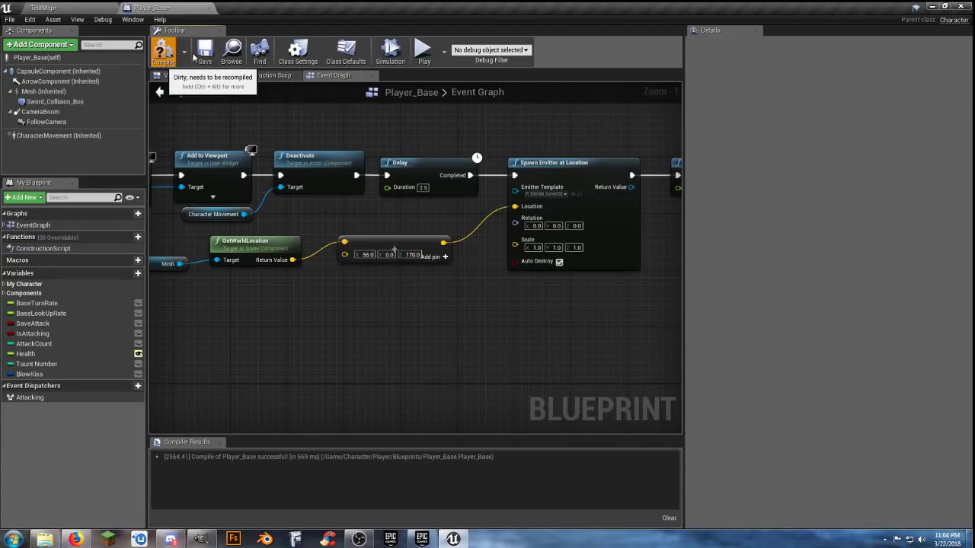
{"action": "left_click", "coordinate": [205, 52]}
Step: Play-test TestMap to check the heart effect and the movement lock, and attack the NPCs to check their kills
{"action": "left_click", "coordinate": [61, 9]}
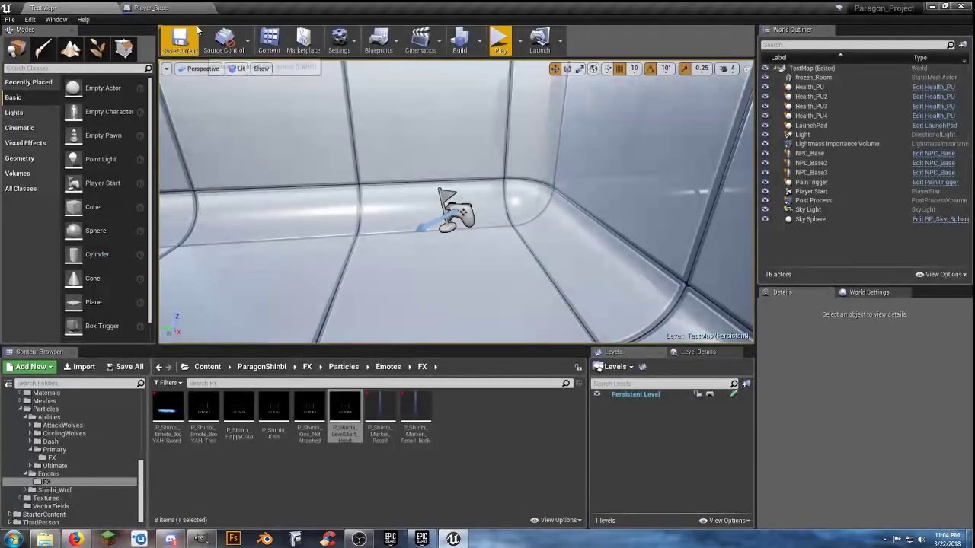
{"action": "left_click", "coordinate": [498, 40]}
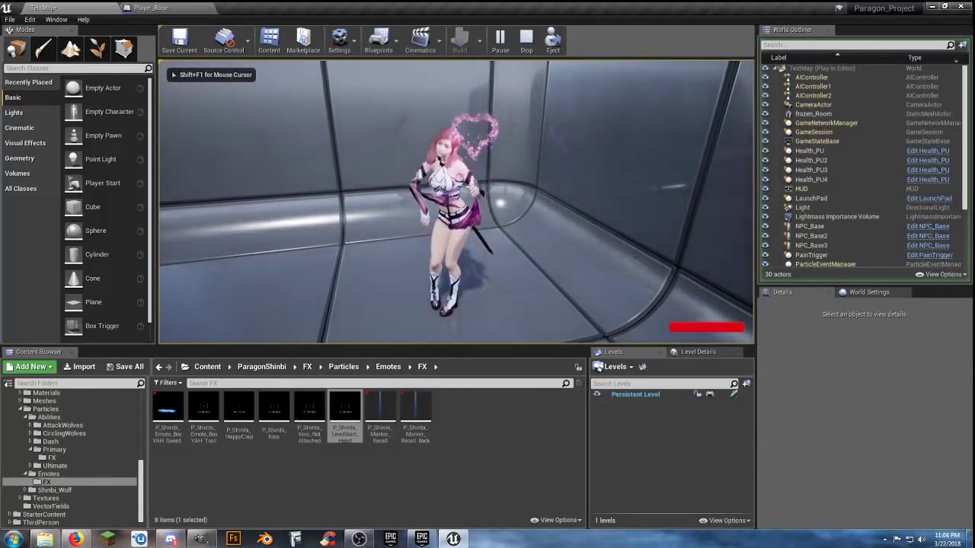
{"action": "key", "text": "w"}
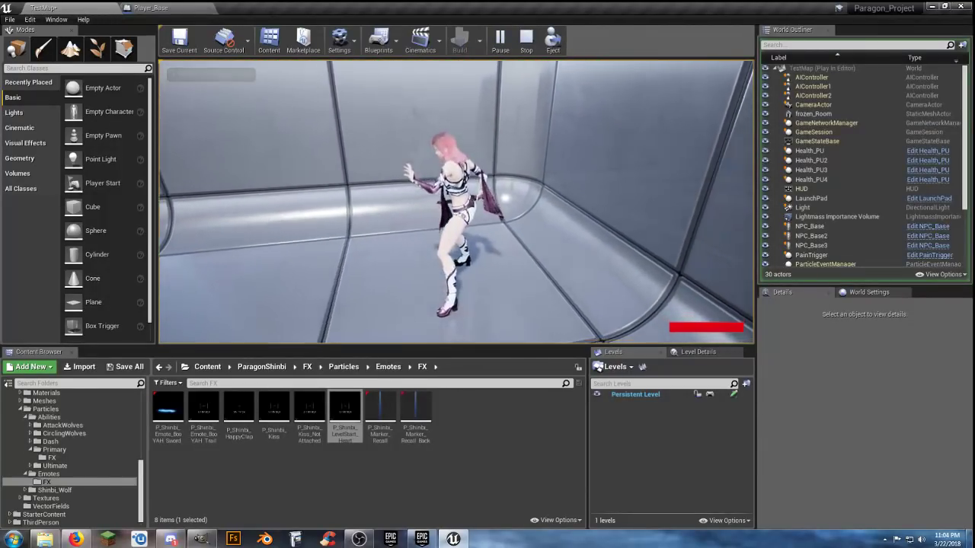
{"action": "key", "text": "w"}
{"action": "key", "text": "w"}
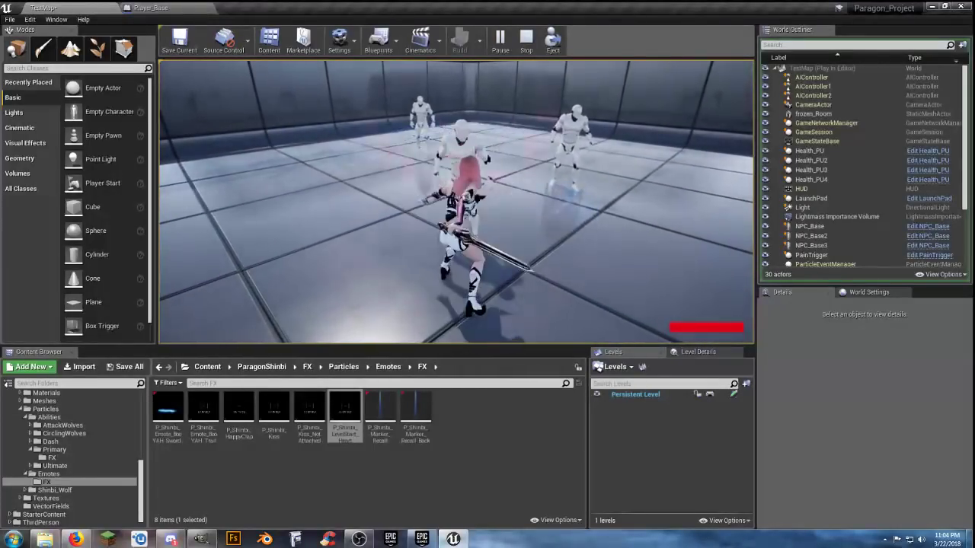
{"action": "left_click", "coordinate": [457, 202]}
{"action": "left_click", "coordinate": [457, 201]}
{"action": "key", "text": "w"}
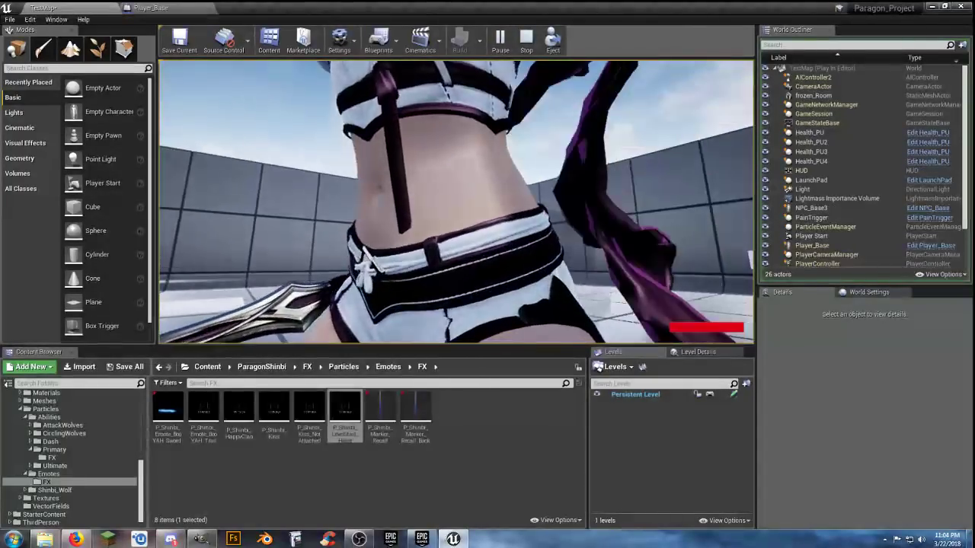
{"action": "key", "text": "w"}
{"action": "key", "text": "Escape"}
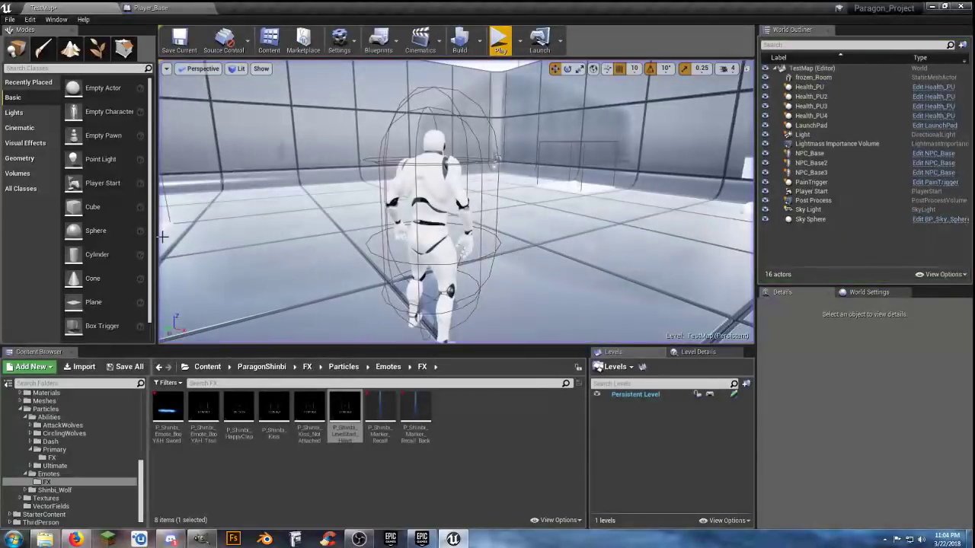
Step: Open the SoundCues folder inside Shinbi's Sounds folder in the ParagonShinbi content
{"action": "left_click", "coordinate": [483, 427]}
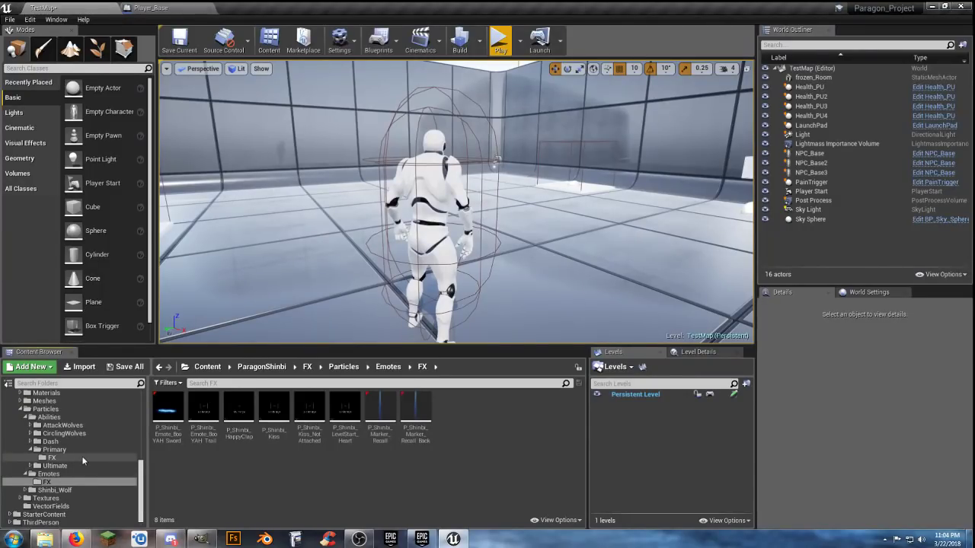
{"action": "scroll", "coordinate": [80, 463], "scroll_direction": "up", "scroll_amount": 3}
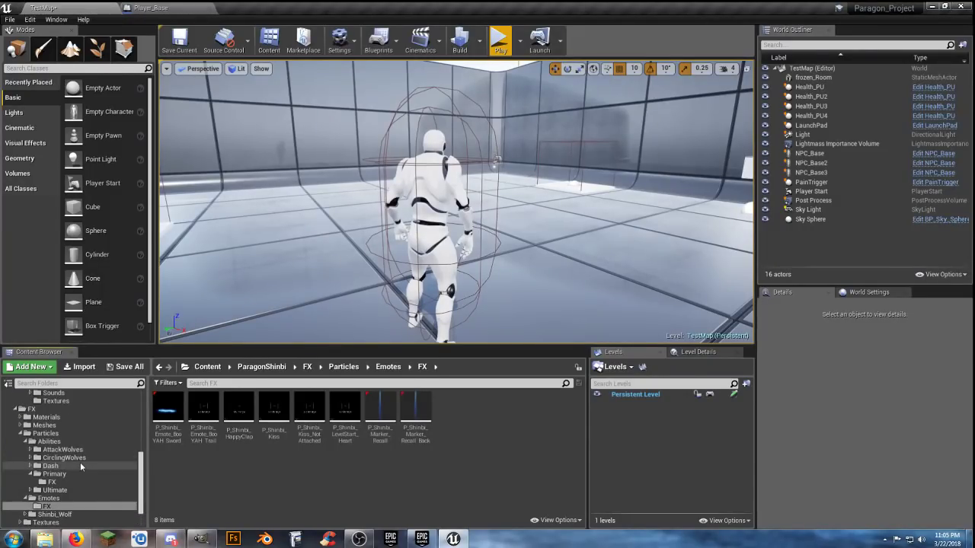
{"action": "scroll", "coordinate": [80, 462], "scroll_direction": "up", "scroll_amount": 2}
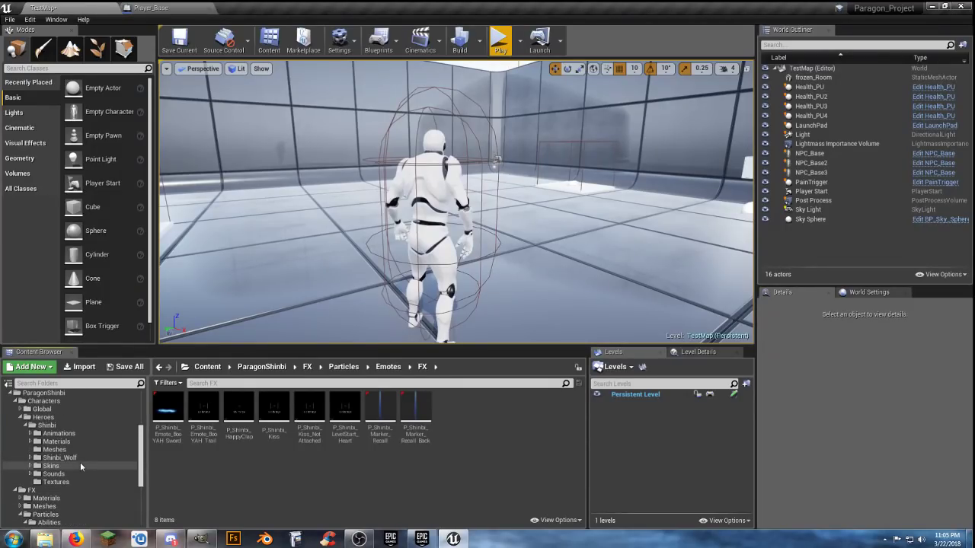
{"action": "left_click", "coordinate": [63, 475]}
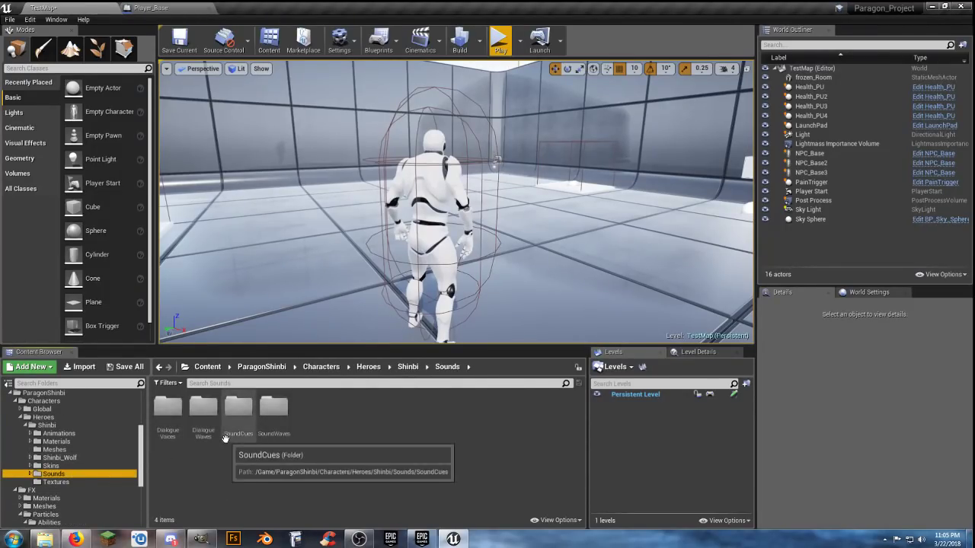
{"action": "double_click", "coordinate": [238, 411]}
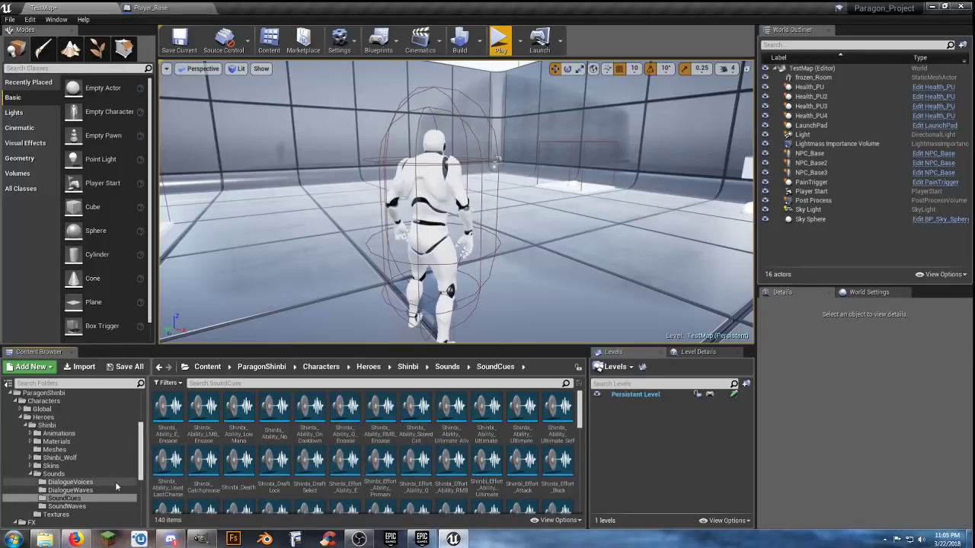
Step: Look through Shinbi's sound cues and preview Shinbi_Status_Celebrate, Shinbi_Status_Victory and Shinbi_ProfileDizzy_030
{"action": "left_click_drag", "start_coordinate": [581, 427], "coordinate": [585, 448]}
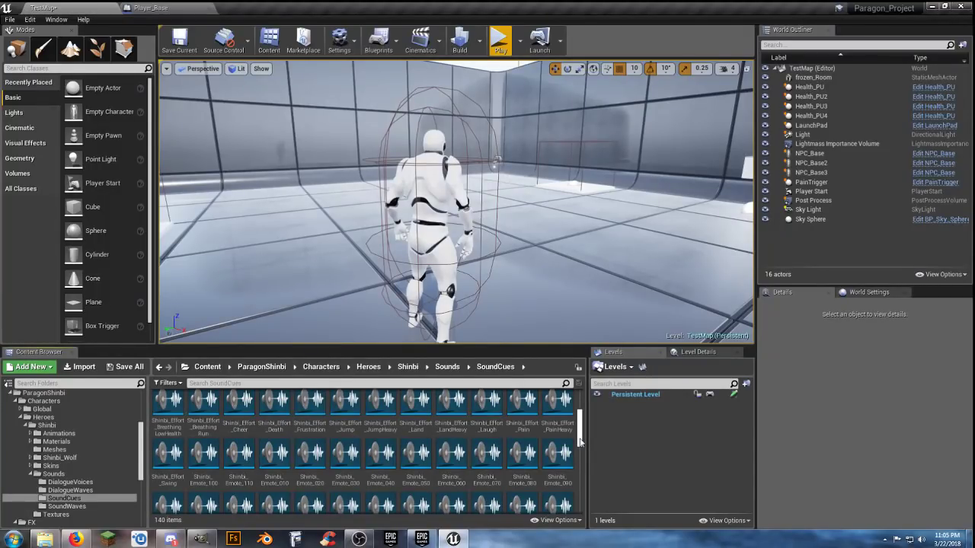
{"action": "left_click_drag", "start_coordinate": [578, 440], "coordinate": [584, 414]}
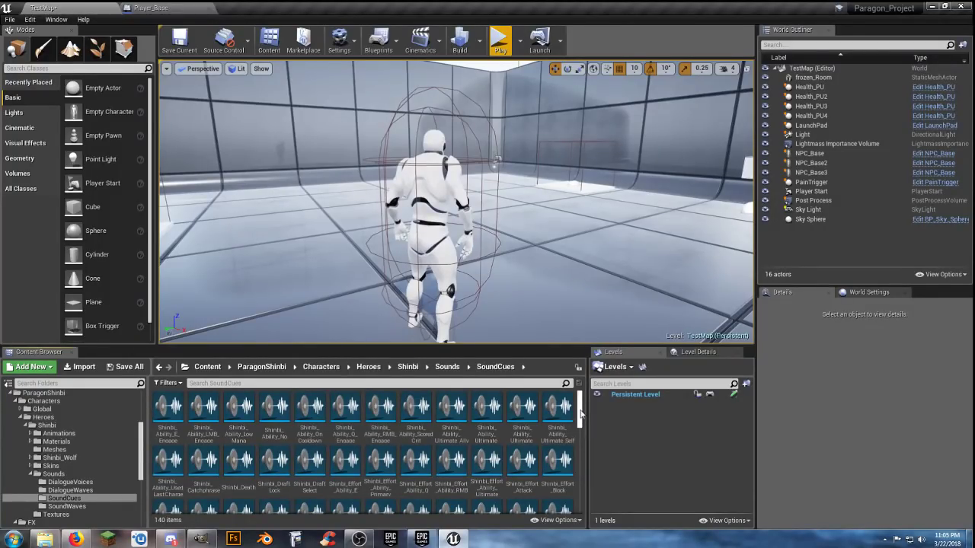
{"action": "scroll", "coordinate": [582, 416], "scroll_direction": "down", "scroll_amount": 1}
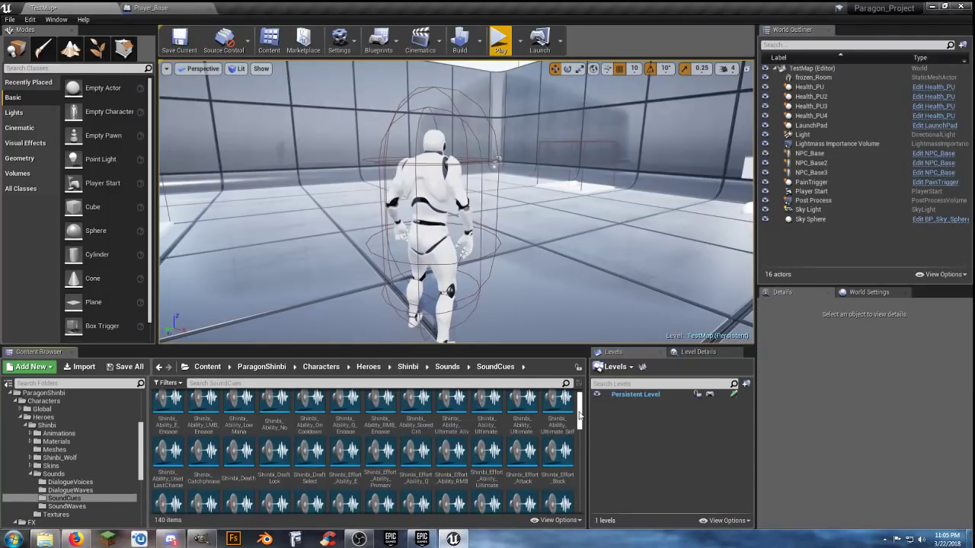
{"action": "left_click_drag", "start_coordinate": [581, 415], "coordinate": [581, 425]}
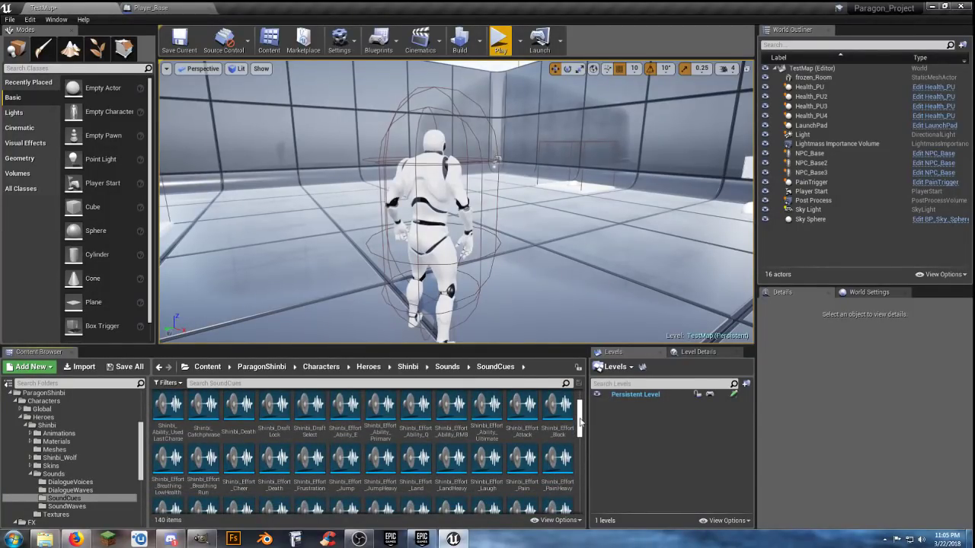
{"action": "left_click_drag", "start_coordinate": [581, 423], "coordinate": [582, 431]}
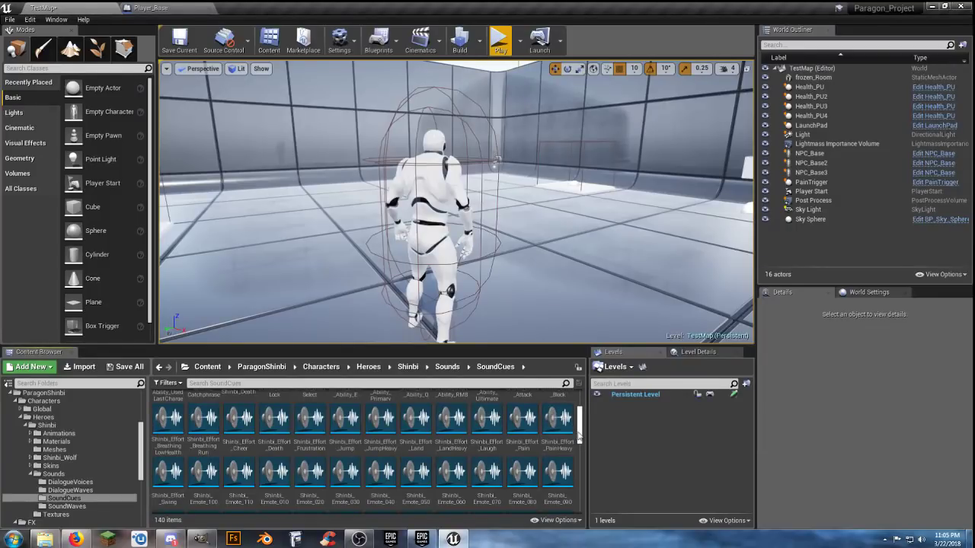
{"action": "left_click_drag", "start_coordinate": [583, 433], "coordinate": [585, 512]}
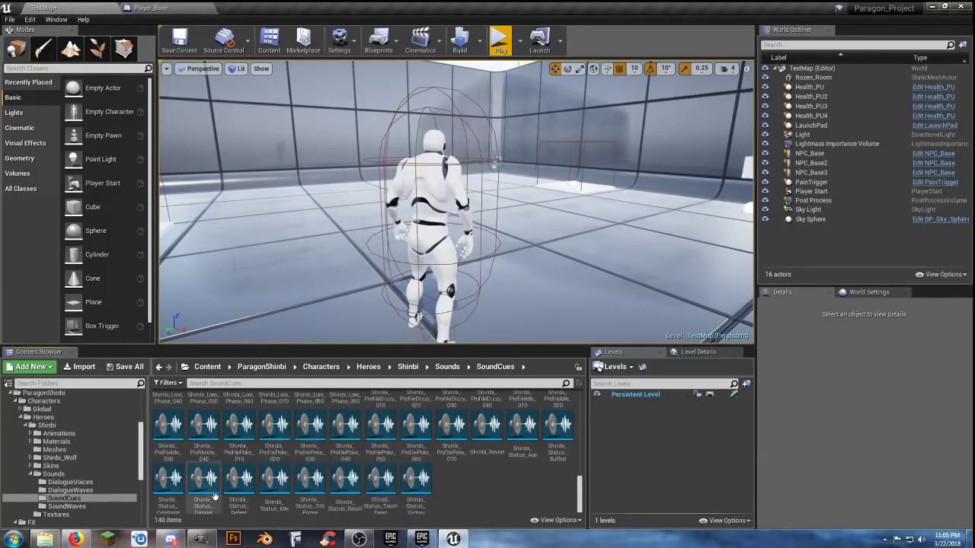
{"action": "mouse_move", "coordinate": [207, 490]}
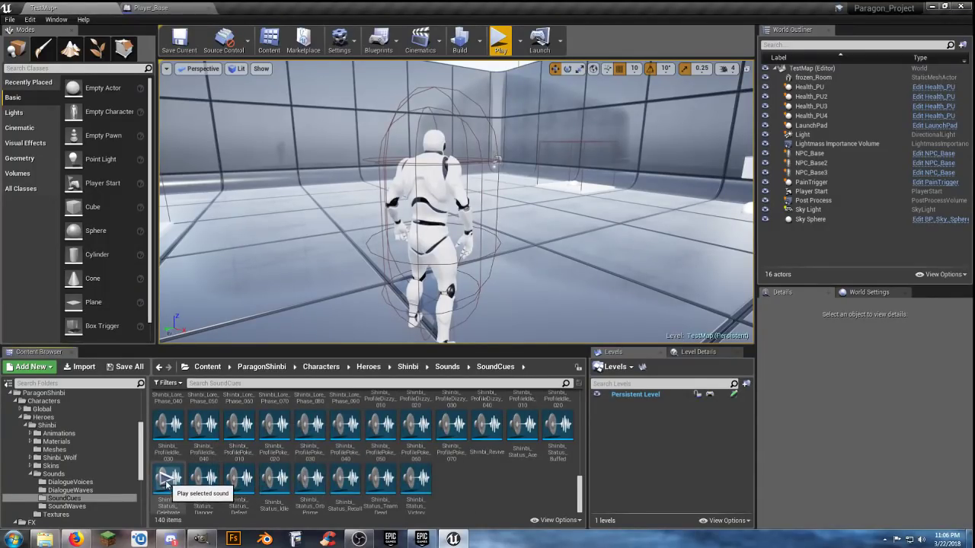
{"action": "left_click", "coordinate": [168, 477]}
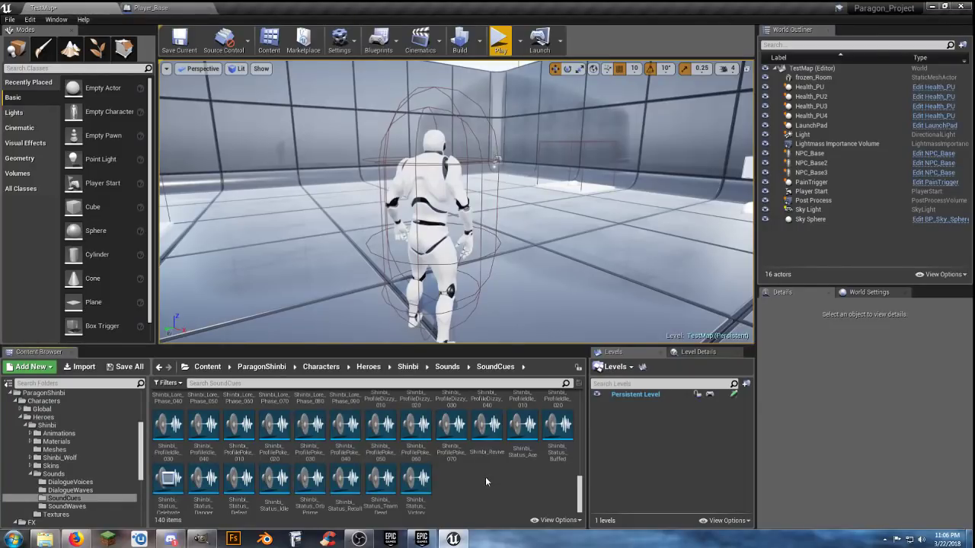
{"action": "left_click", "coordinate": [417, 479]}
{"action": "scroll", "coordinate": [579, 495], "scroll_direction": "up", "scroll_amount": 1}
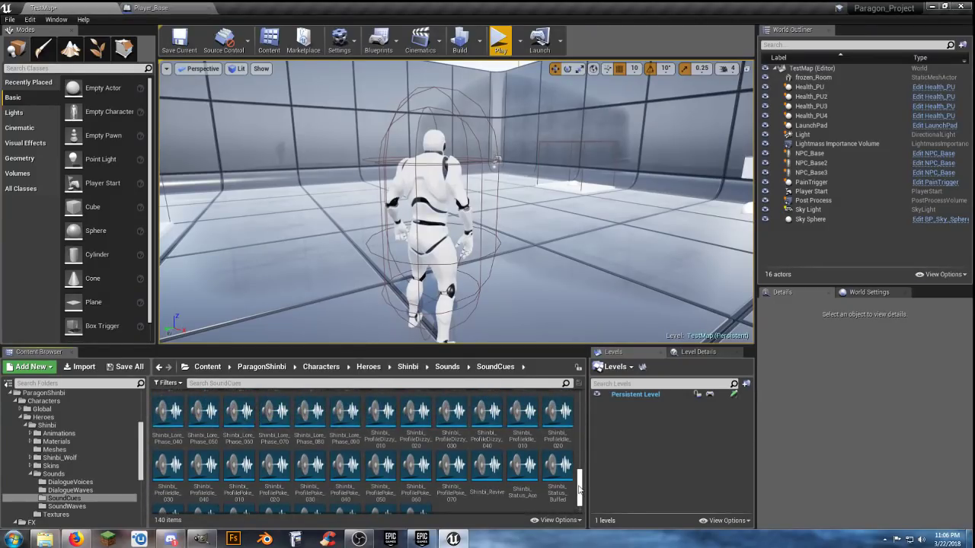
{"action": "scroll", "coordinate": [579, 489], "scroll_direction": "up", "scroll_amount": 1}
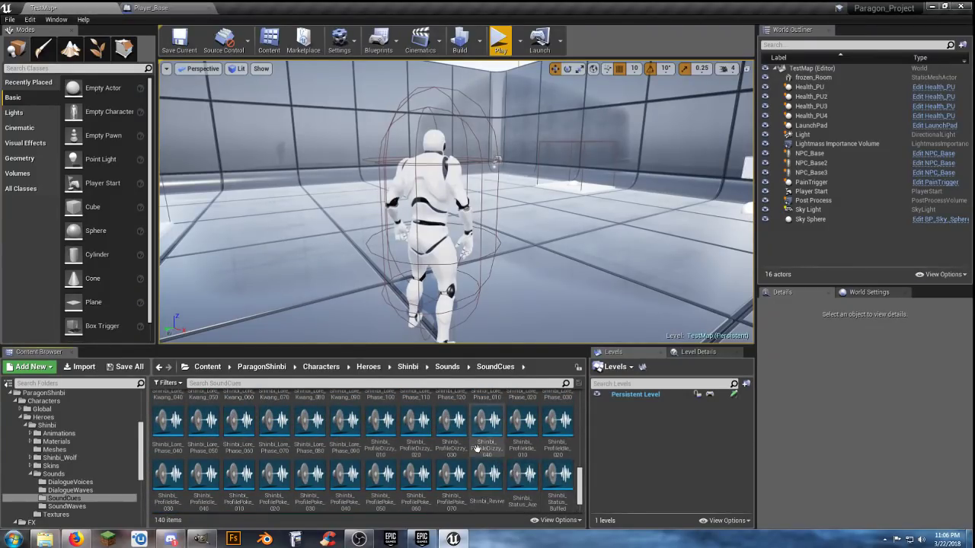
{"action": "left_click", "coordinate": [456, 424]}
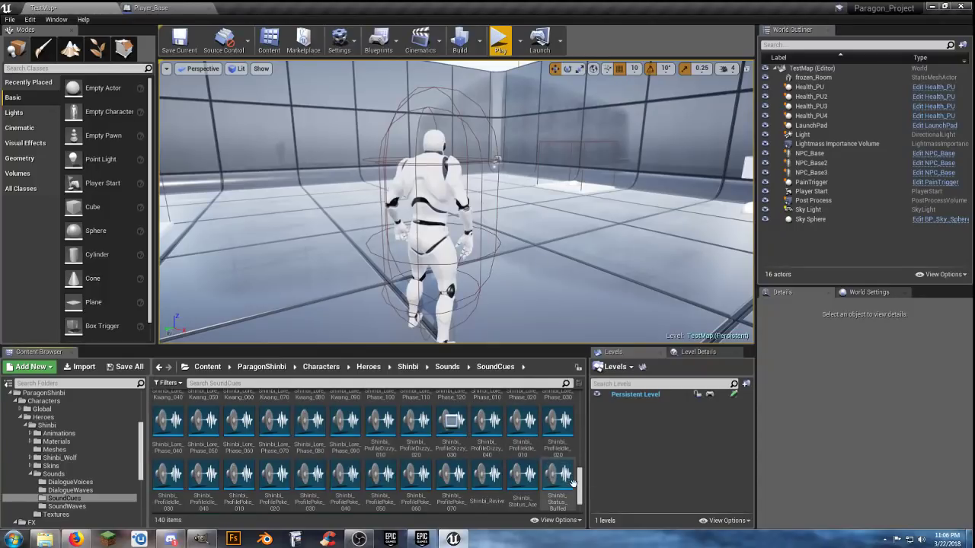
Step: Preview the Shinbi_Lore_Death_Kwang and Shinbi_Lore_Kwang_100 sound cues
{"action": "left_click_drag", "start_coordinate": [579, 489], "coordinate": [580, 479]}
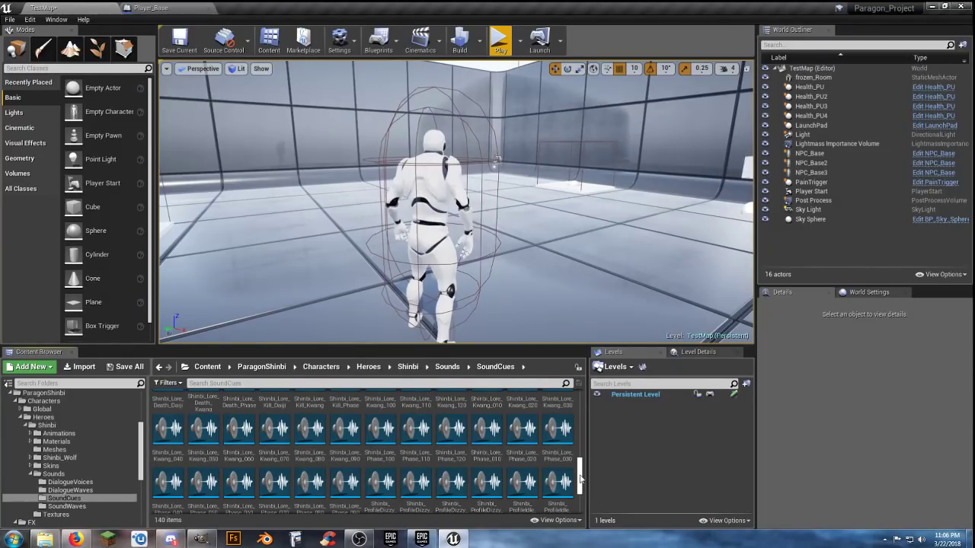
{"action": "left_click_drag", "start_coordinate": [579, 477], "coordinate": [581, 472]}
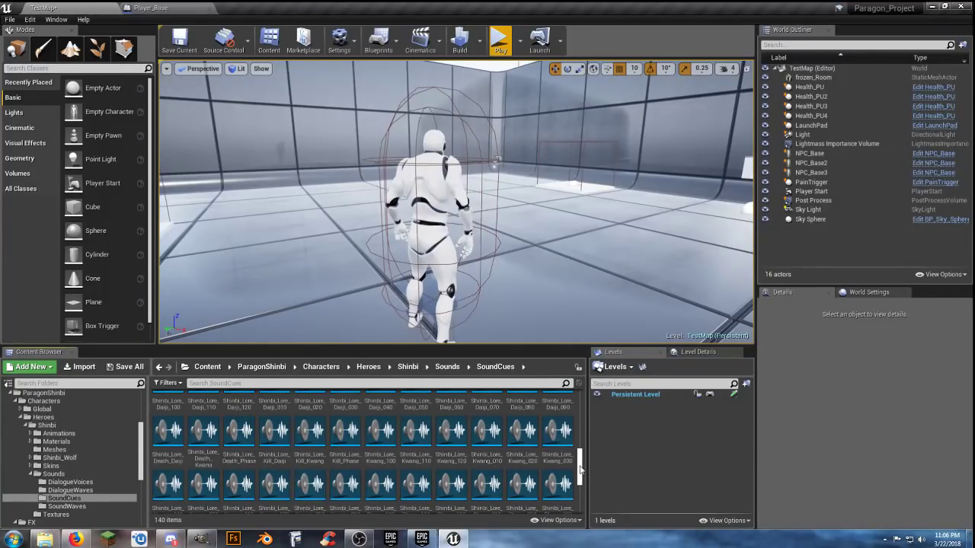
{"action": "left_click_drag", "start_coordinate": [581, 469], "coordinate": [582, 467]}
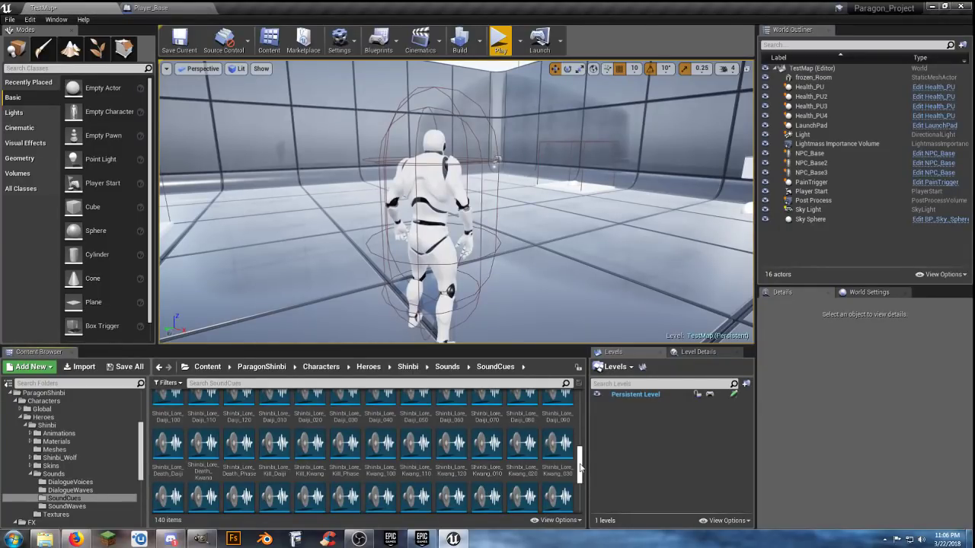
{"action": "left_click", "coordinate": [203, 443]}
{"action": "left_click", "coordinate": [381, 446]}
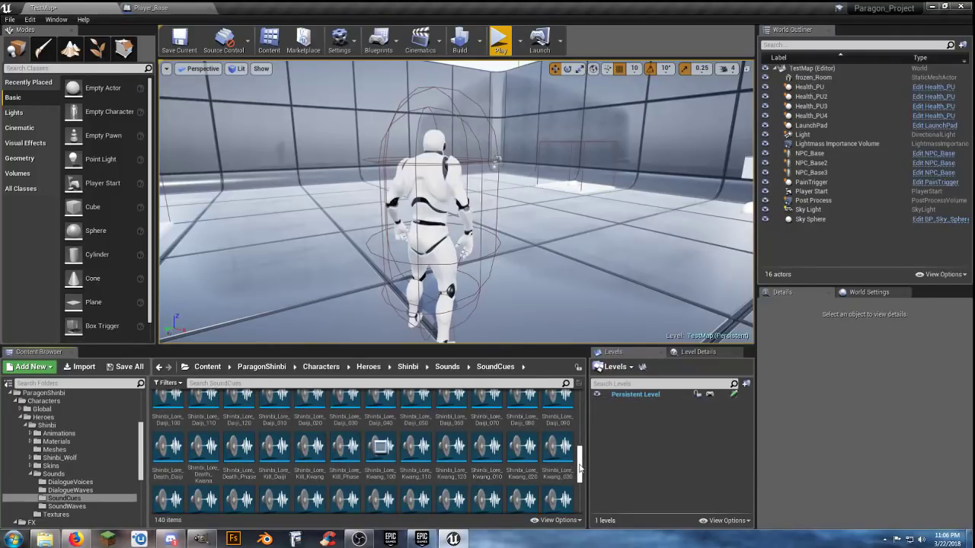
Step: Preview the Shinbi_Level_Up and Shinbi_Intro_Shinbi sound cues, and select Shinbi_Intro_Shinbi
{"action": "left_click_drag", "start_coordinate": [579, 470], "coordinate": [581, 457]}
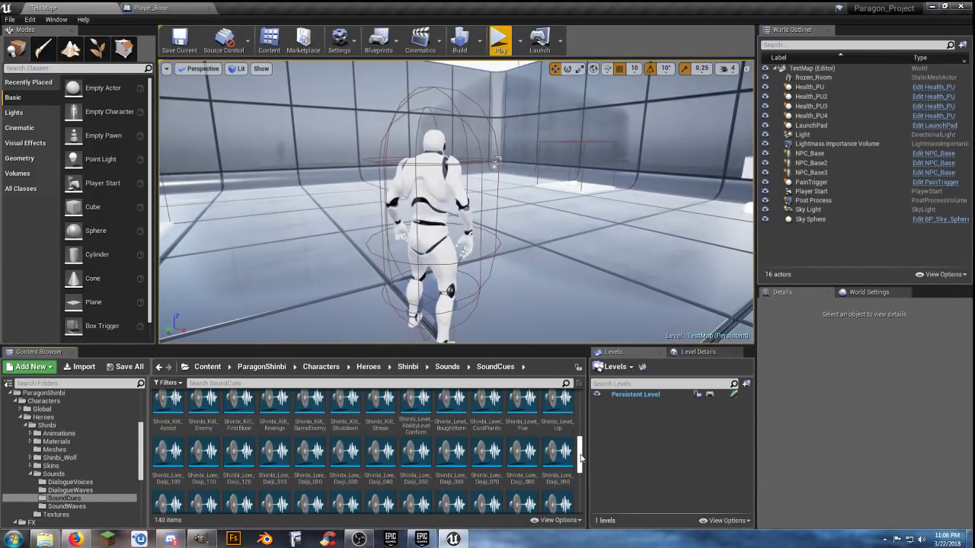
{"action": "left_click_drag", "start_coordinate": [580, 457], "coordinate": [581, 453]}
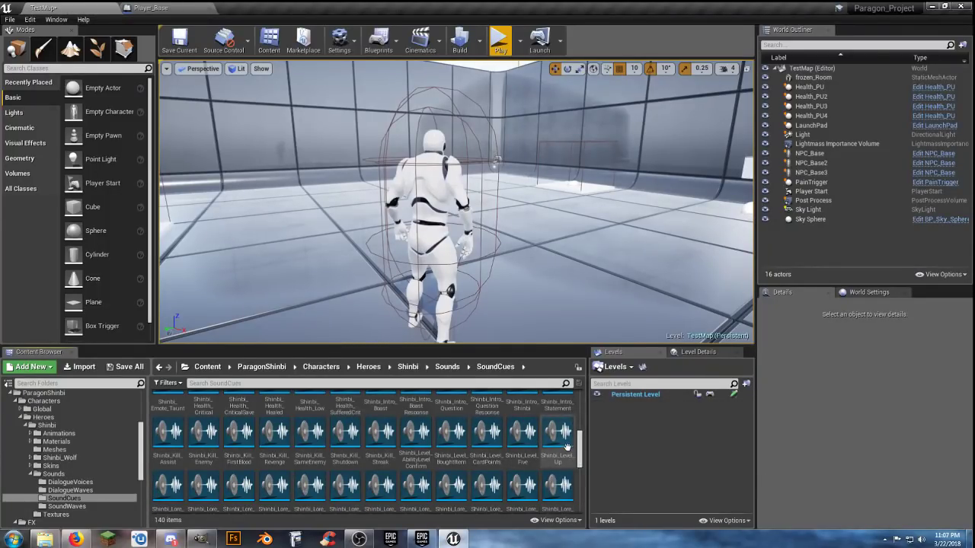
{"action": "left_click", "coordinate": [557, 435]}
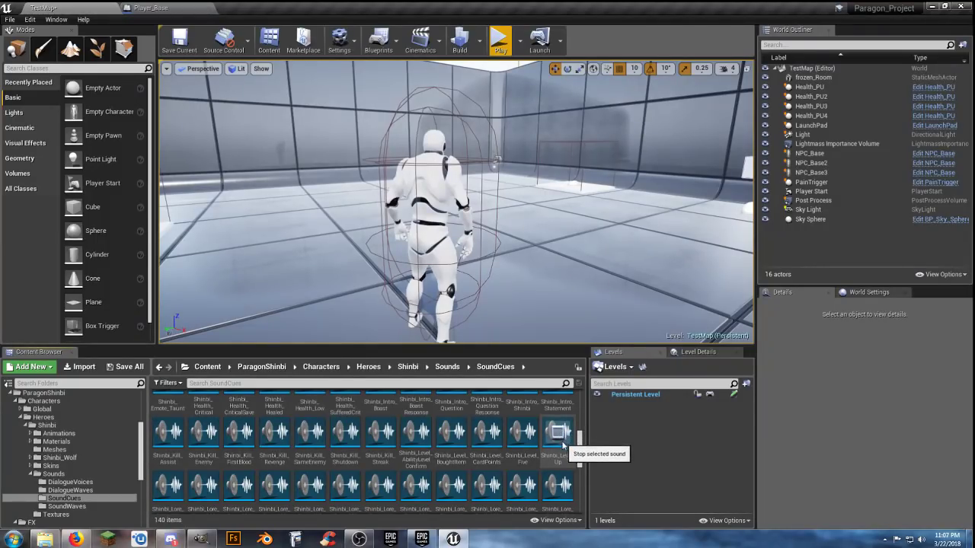
{"action": "scroll", "coordinate": [582, 453], "scroll_direction": "up", "scroll_amount": 1}
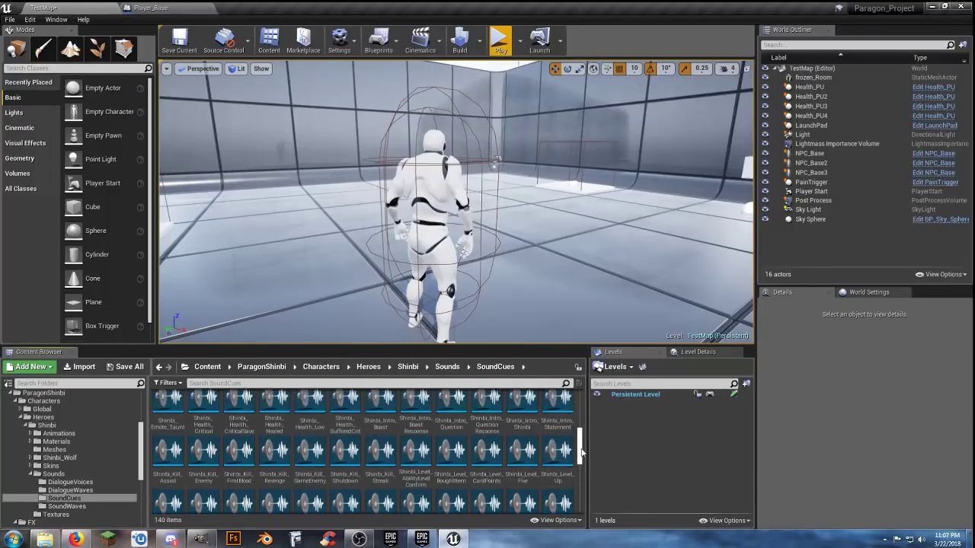
{"action": "left_click_drag", "start_coordinate": [582, 453], "coordinate": [582, 448]}
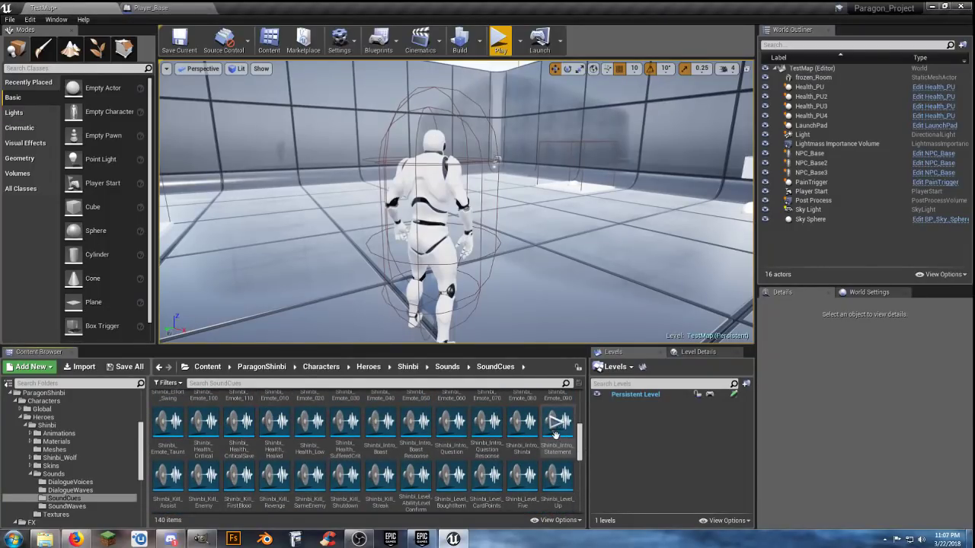
{"action": "mouse_move", "coordinate": [524, 428]}
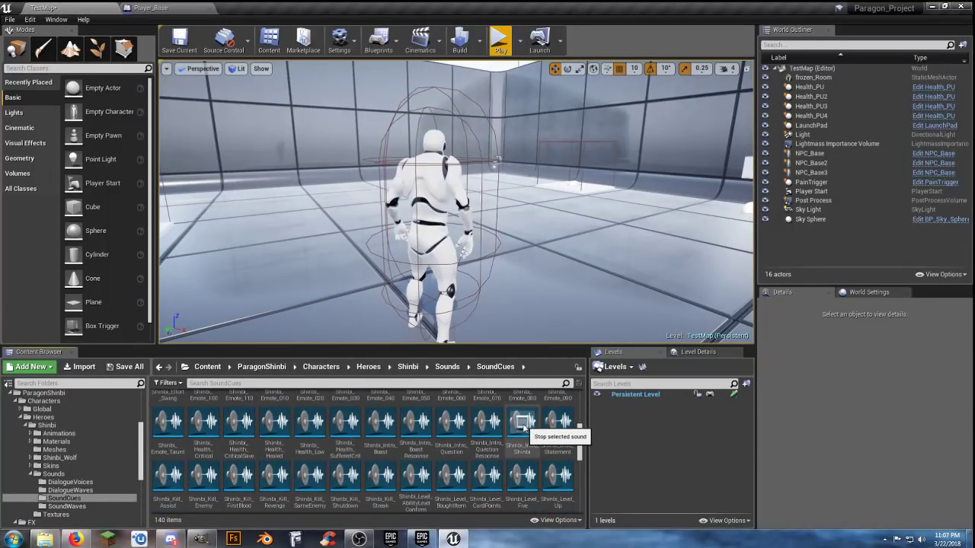
{"action": "left_click", "coordinate": [530, 453]}
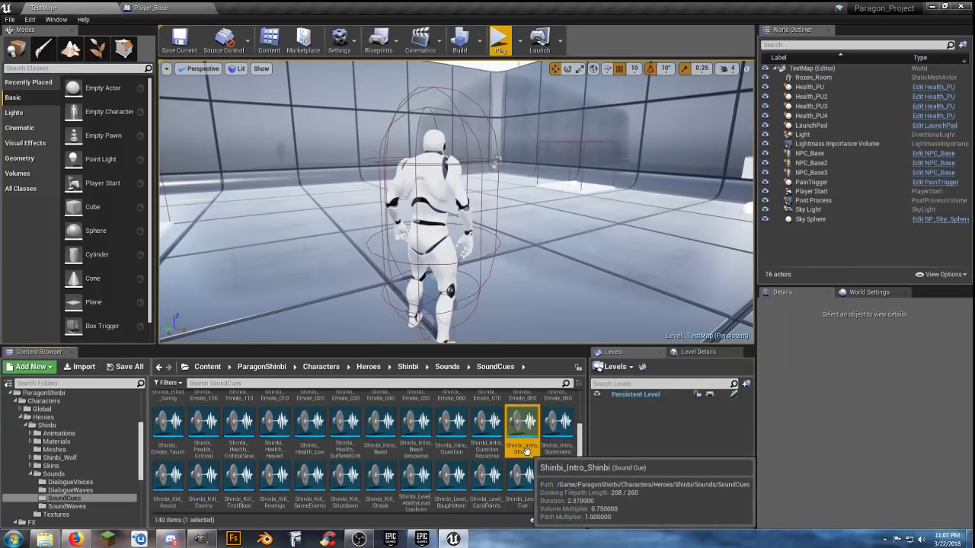
Step: In Player_Base's Event Graph, move the second Delay, Character Movement and Activate nodes away from Spawn Emitter at Location to make room
{"action": "left_click", "coordinate": [166, 8]}
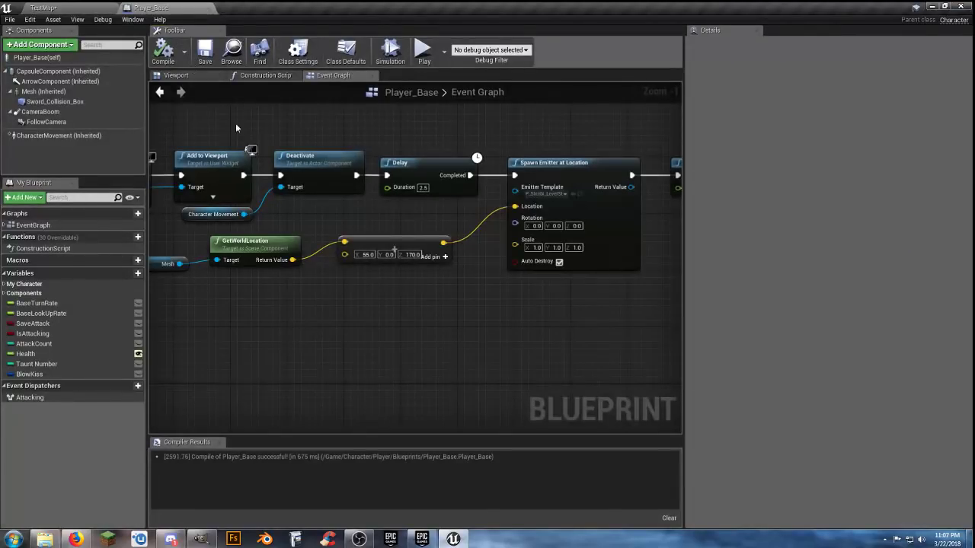
{"action": "right_click_drag", "start_coordinate": [324, 320], "coordinate": [373, 315]}
{"action": "scroll", "coordinate": [384, 317], "scroll_direction": "down", "scroll_amount": 2}
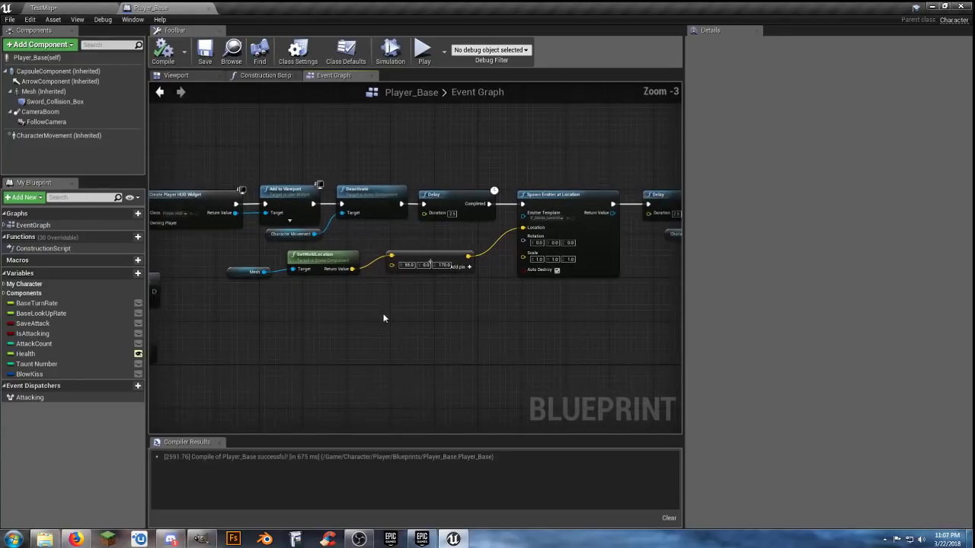
{"action": "right_click_drag", "start_coordinate": [450, 327], "coordinate": [338, 328]}
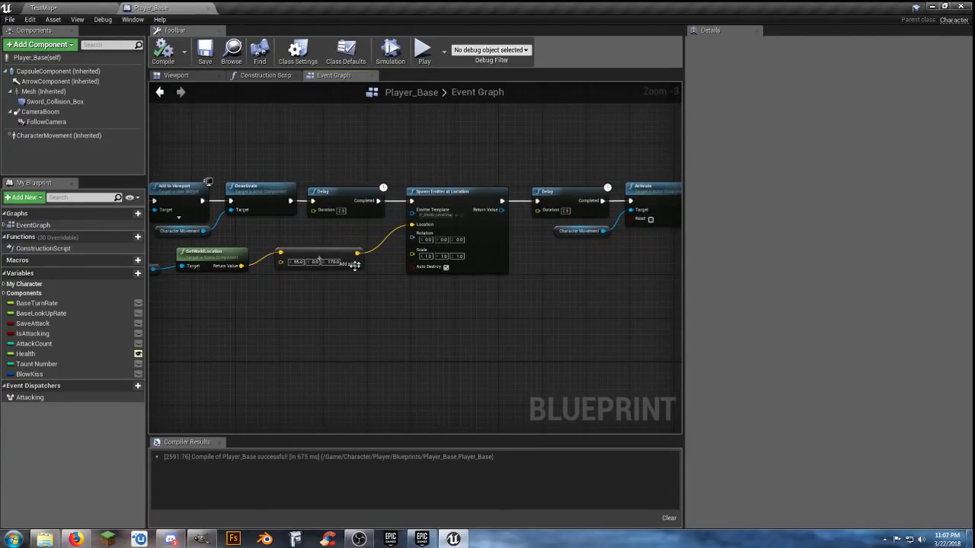
{"action": "scroll", "coordinate": [422, 305], "scroll_direction": "down", "scroll_amount": 3}
{"action": "left_click_drag", "start_coordinate": [499, 305], "coordinate": [470, 258]}
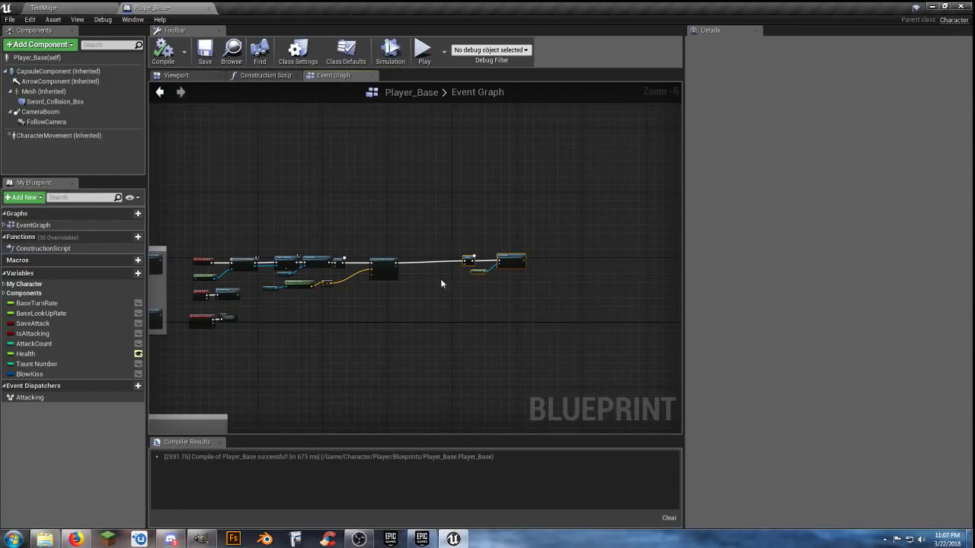
Step: Insert a Play Sound at Location node between Spawn Emitter at Location and the second Delay node
{"action": "scroll", "coordinate": [427, 282], "scroll_direction": "up", "scroll_amount": 6}
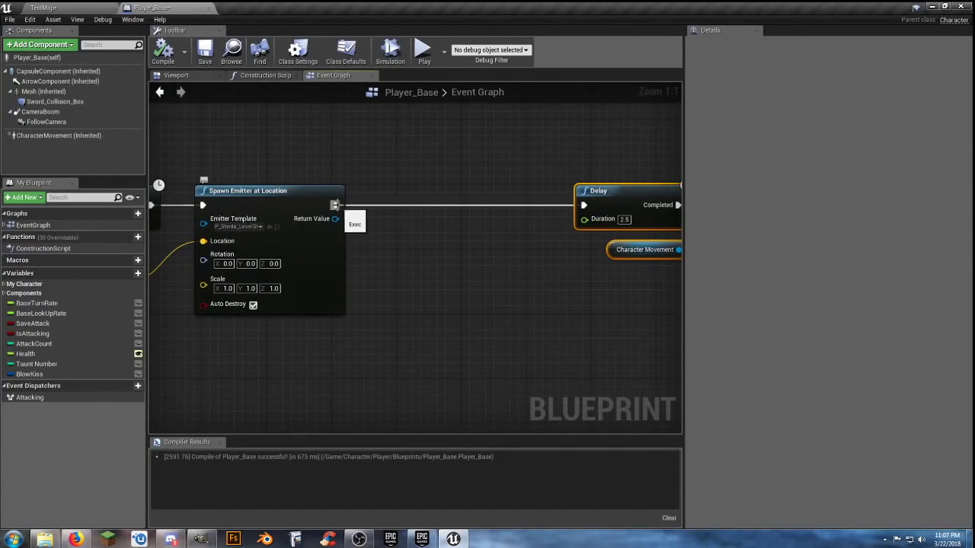
{"action": "left_click_drag", "start_coordinate": [334, 205], "coordinate": [369, 207]}
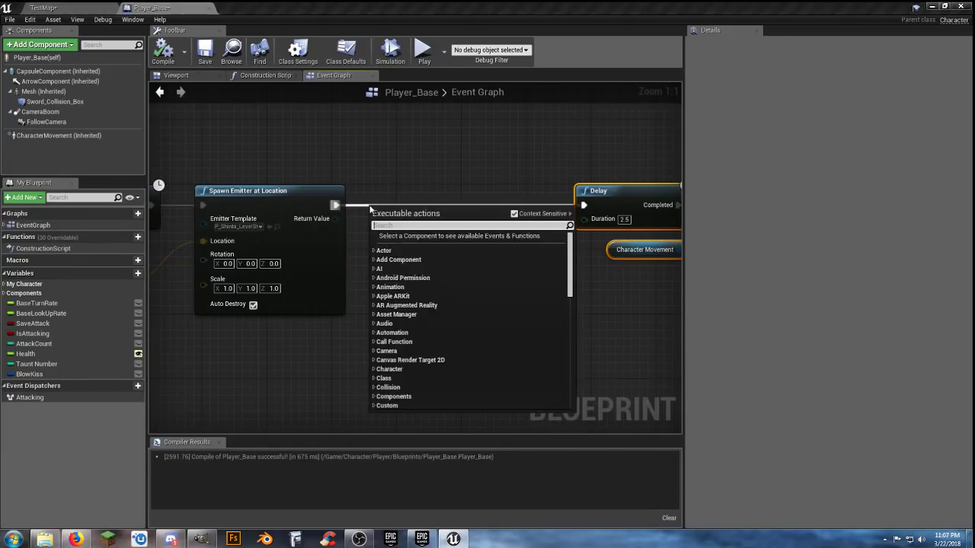
{"action": "type", "text": "playso"}
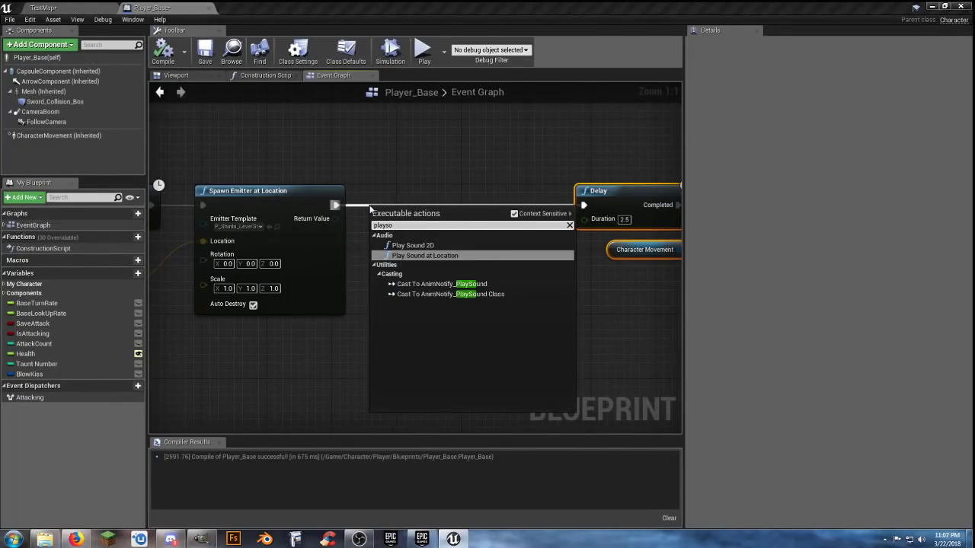
{"action": "key", "text": "Return"}
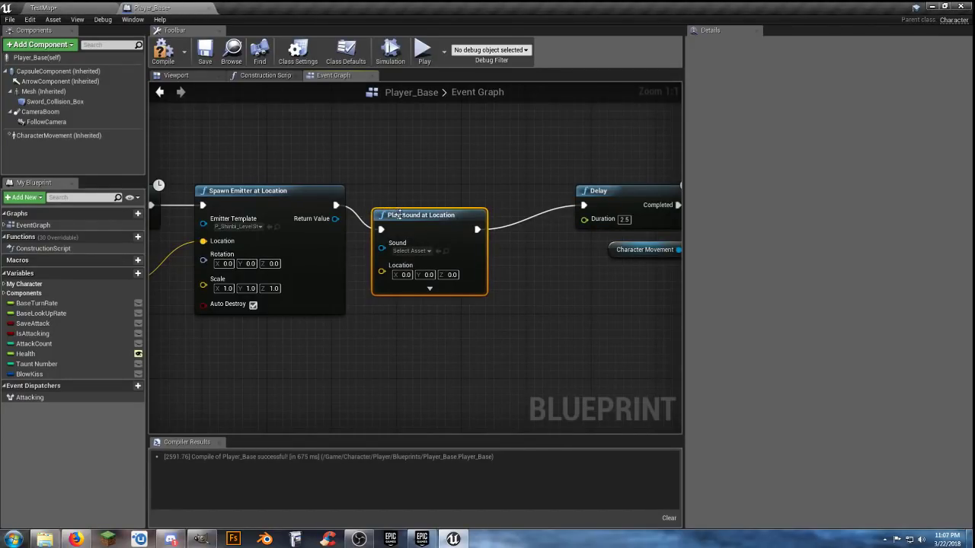
Step: Align the Play Sound at Location node with Spawn Emitter at Location and connect the GetWorldLocation Return Value to its Location
{"action": "left_click_drag", "start_coordinate": [402, 217], "coordinate": [416, 194]}
{"action": "right_click_drag", "start_coordinate": [196, 367], "coordinate": [275, 310]}
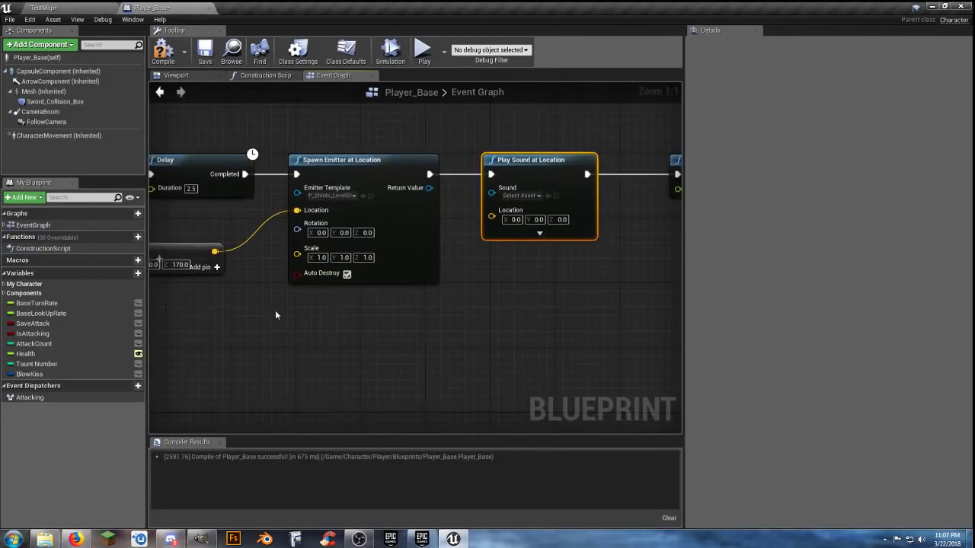
{"action": "scroll", "coordinate": [223, 325], "scroll_direction": "down", "scroll_amount": 2}
{"action": "right_click_drag", "start_coordinate": [219, 325], "coordinate": [313, 333]}
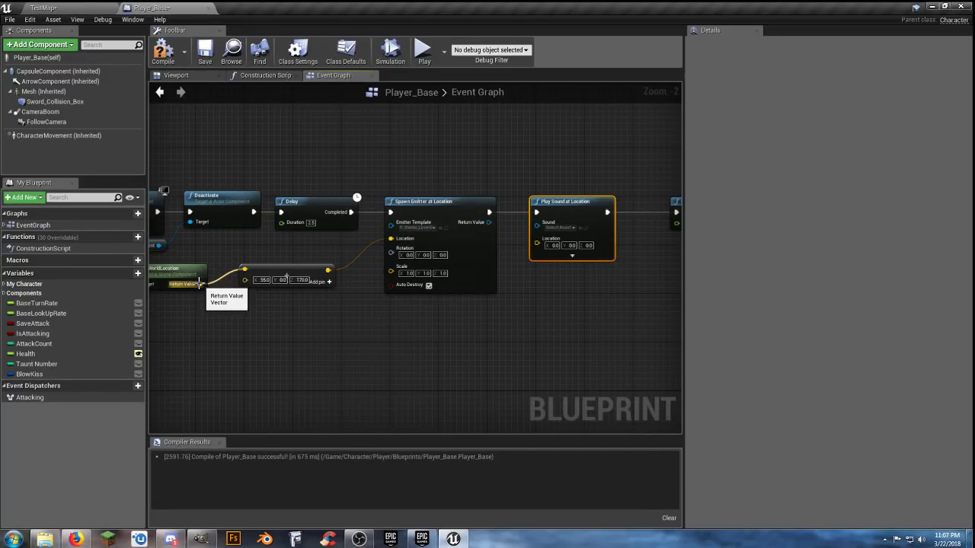
{"action": "left_click_drag", "start_coordinate": [199, 284], "coordinate": [538, 245]}
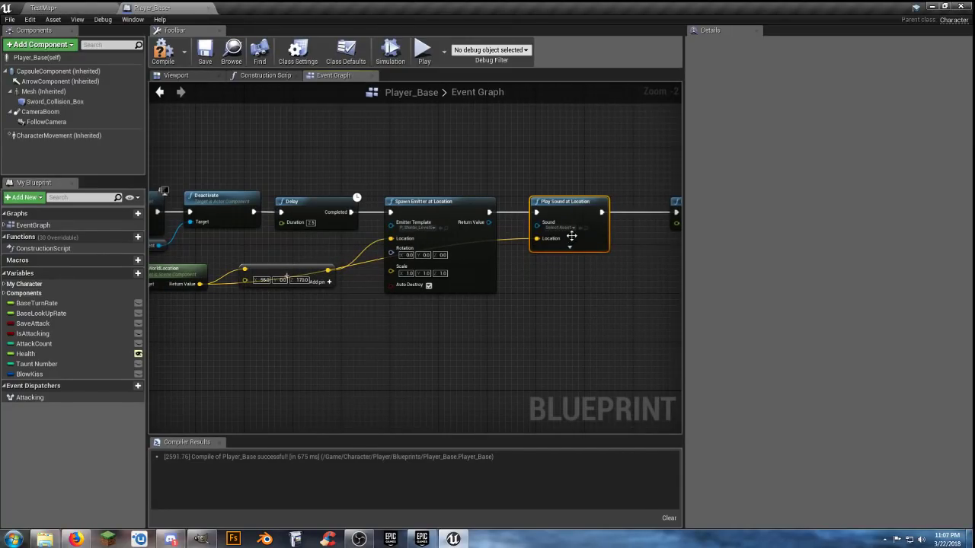
Step: Assign Shinbi_Intro_Shinbi as the Play Sound at Location node's sound, and compile and save Player_Base
{"action": "left_click", "coordinate": [580, 228]}
{"action": "left_click", "coordinate": [554, 290]}
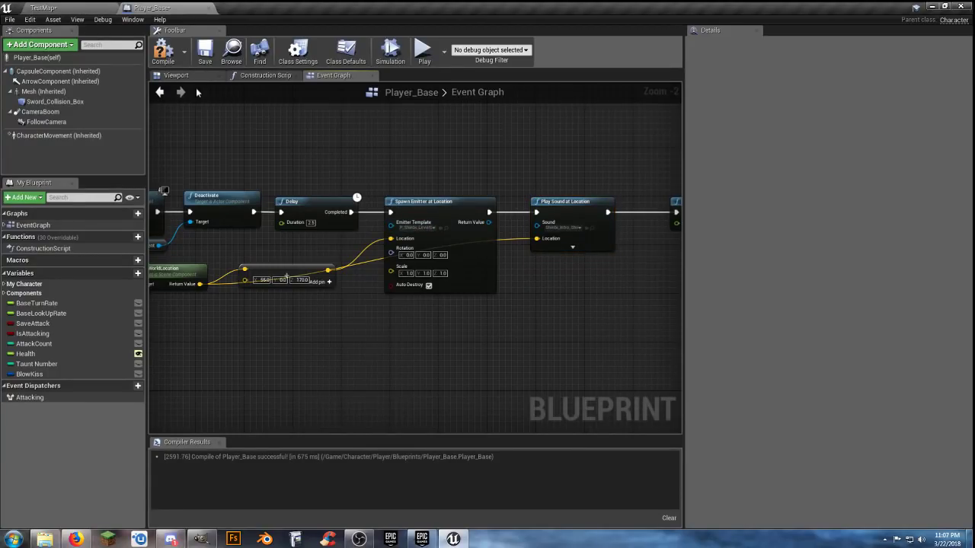
{"action": "left_click", "coordinate": [163, 50]}
{"action": "left_click", "coordinate": [204, 52]}
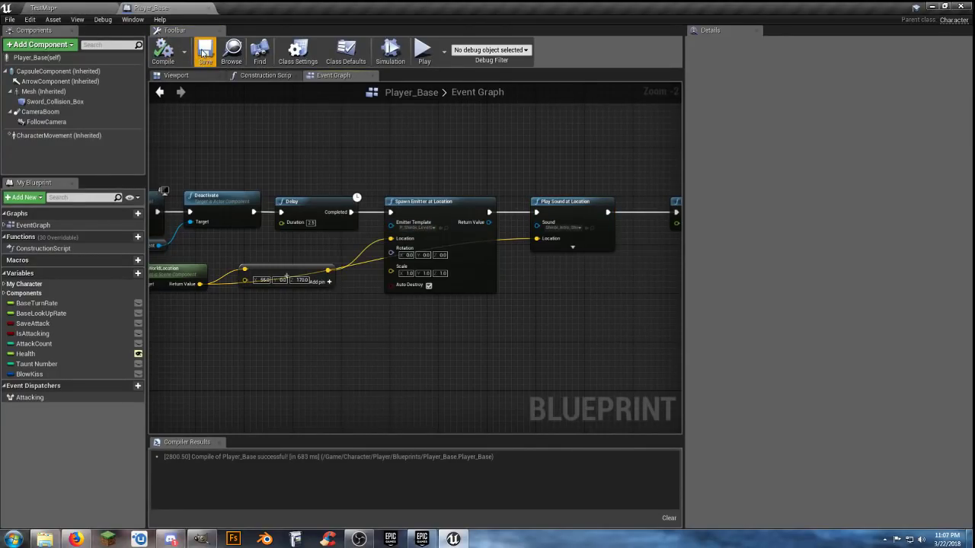
Step: Play TestMap to check Shinbi's intro voice line and movement lock, and run the character across the room
{"action": "left_click", "coordinate": [76, 10]}
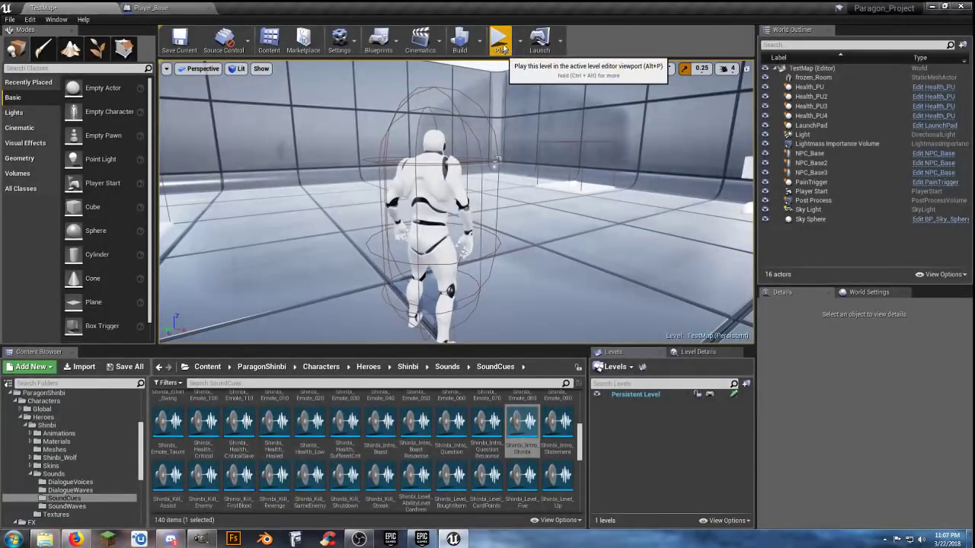
{"action": "left_click", "coordinate": [501, 42]}
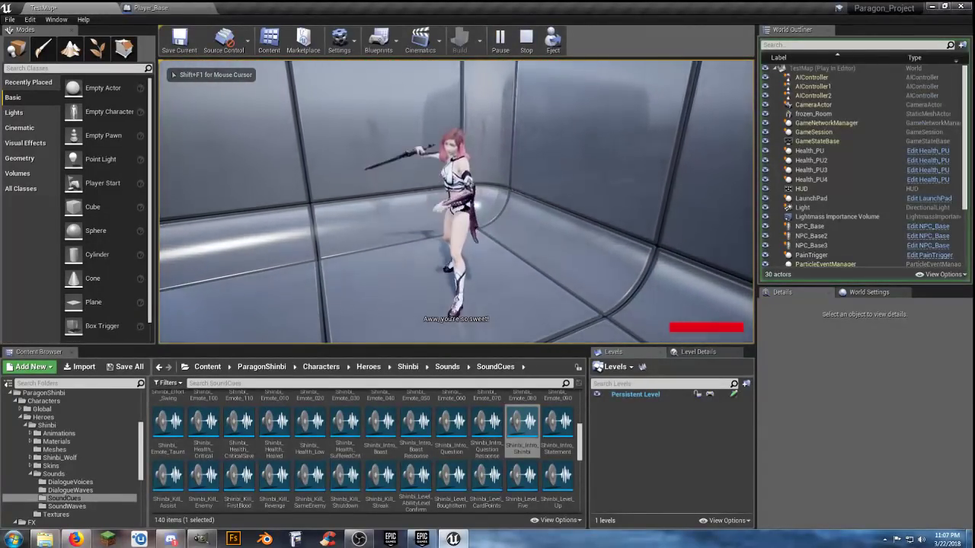
{"action": "key", "text": "w"}
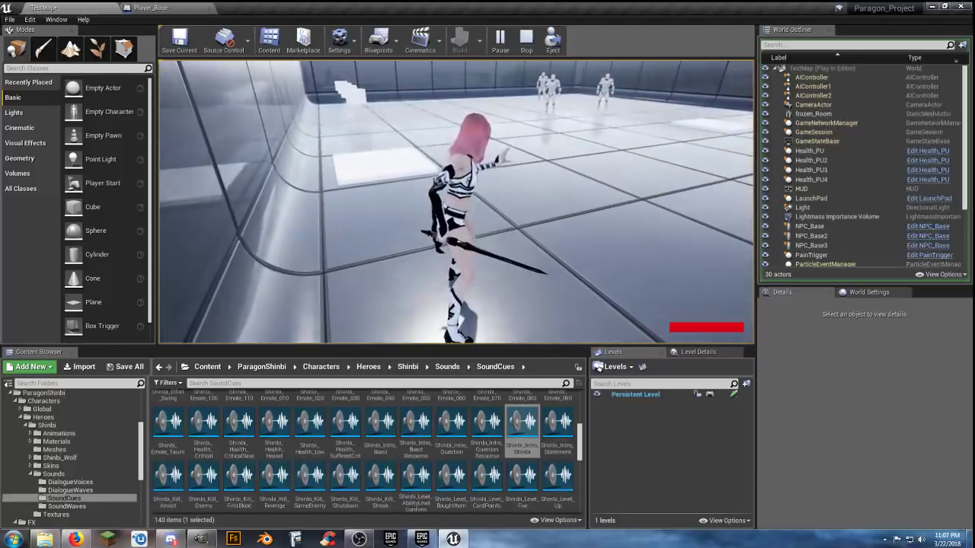
{"action": "key", "text": "w"}
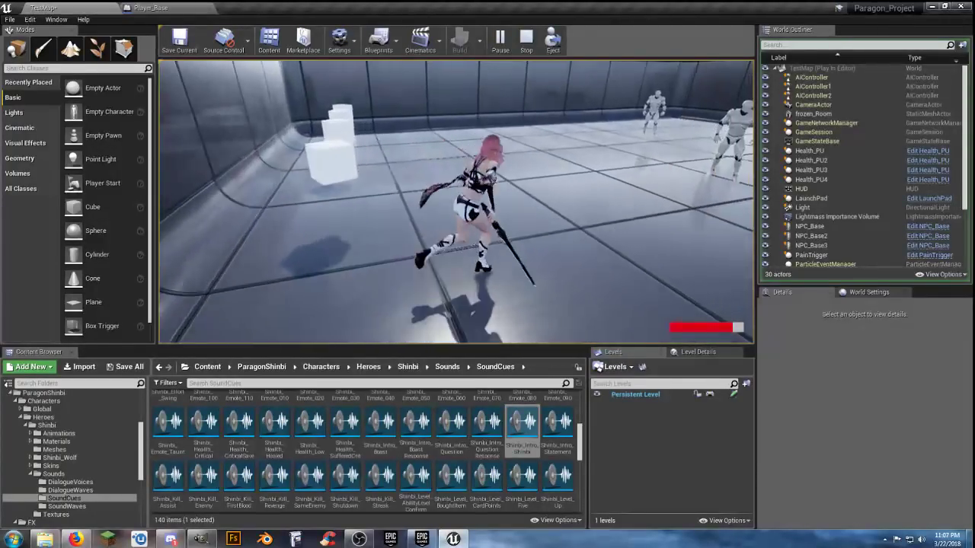
Step: Attack and kill the NPCs to test the kill voice lines, and end the play session
{"action": "key", "text": "w"}
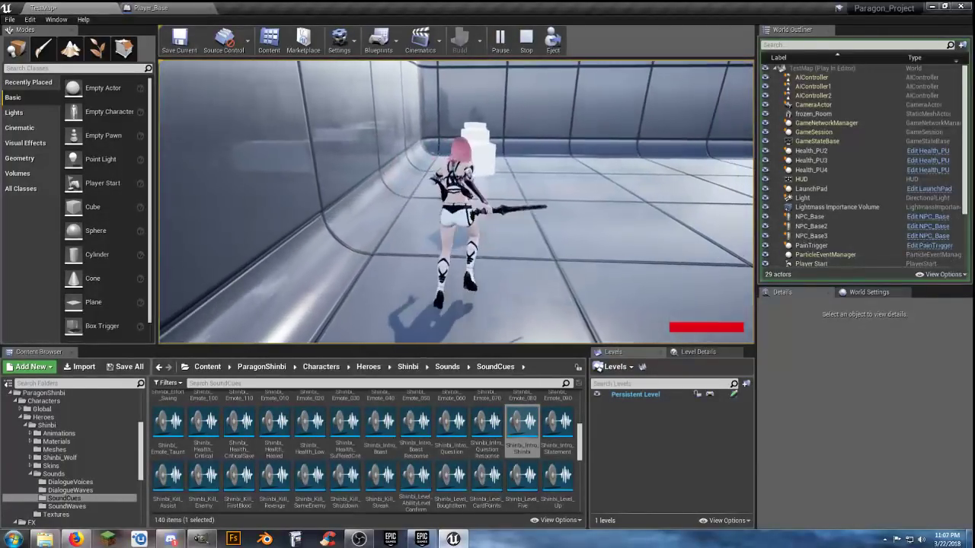
{"action": "key", "text": "w"}
{"action": "key", "text": "w"}
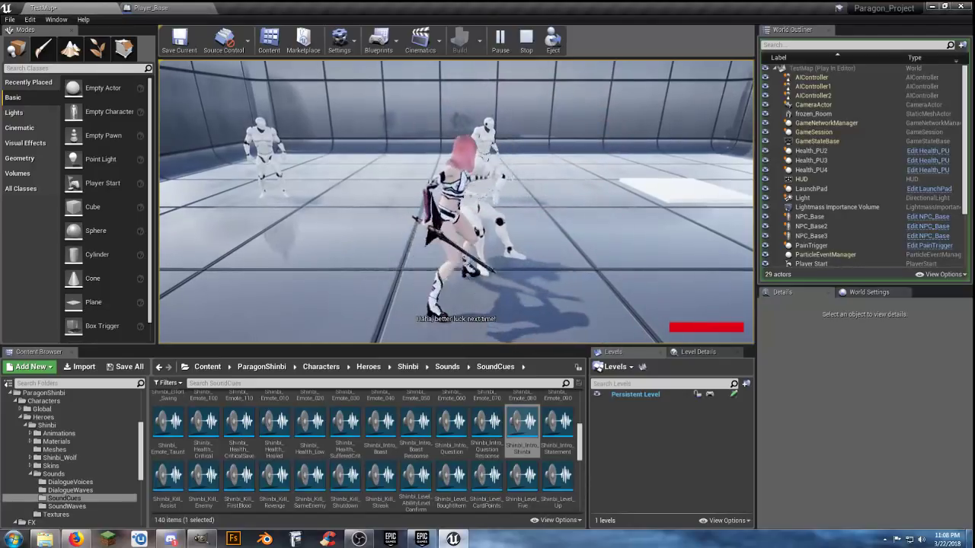
{"action": "key", "text": "w"}
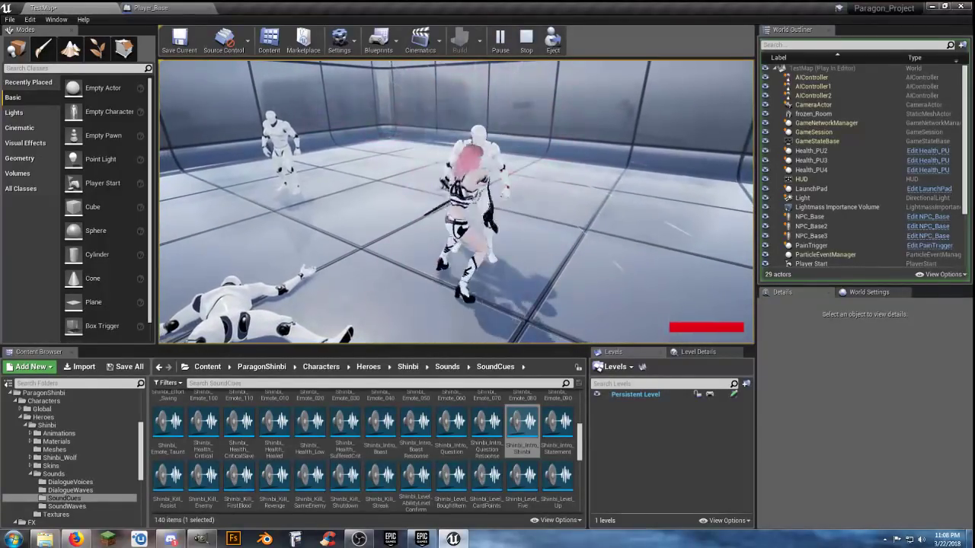
{"action": "key", "text": "w"}
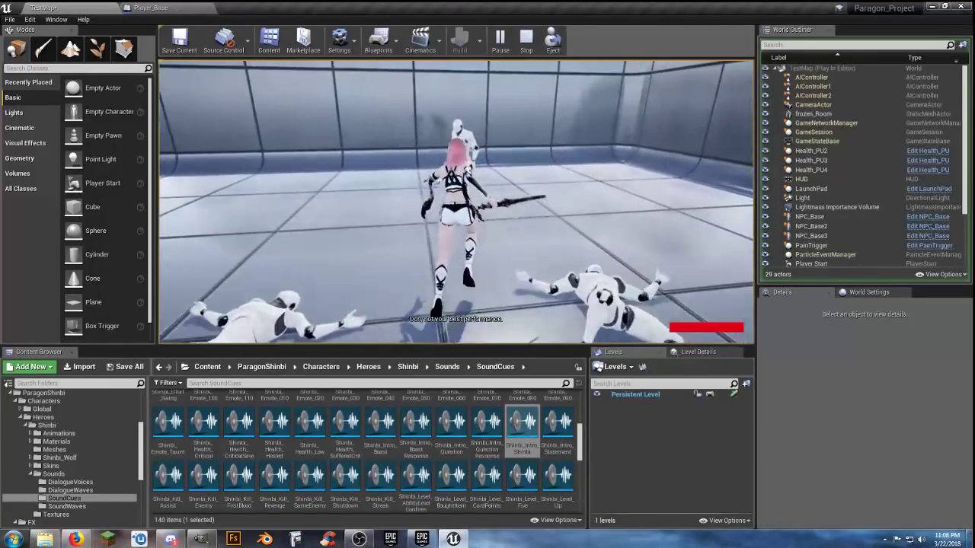
{"action": "left_click", "coordinate": [457, 202]}
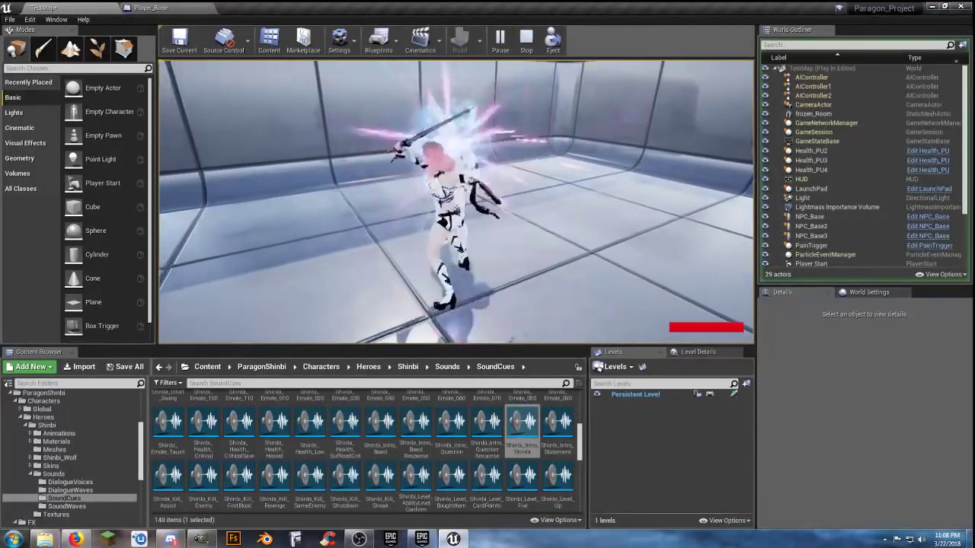
{"action": "left_click", "coordinate": [457, 202]}
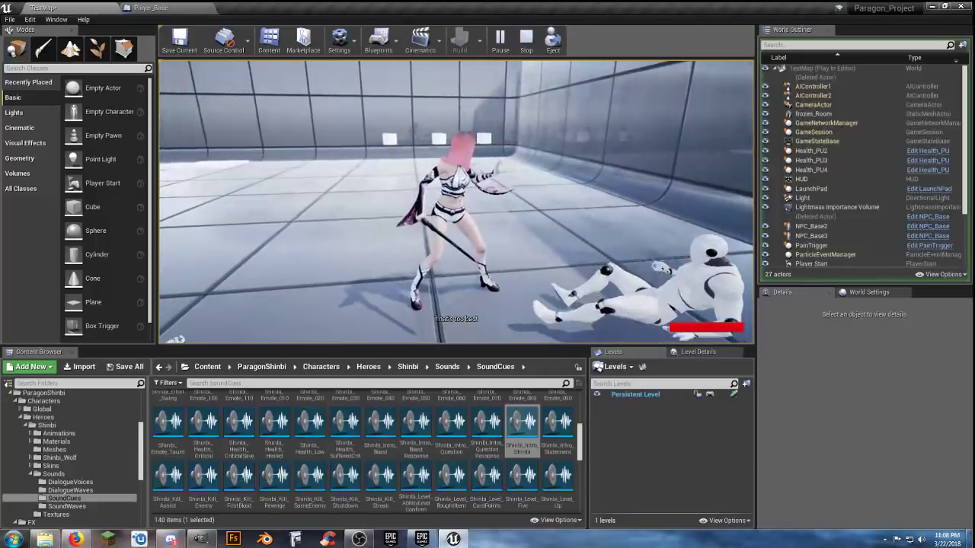
{"action": "key", "text": "w"}
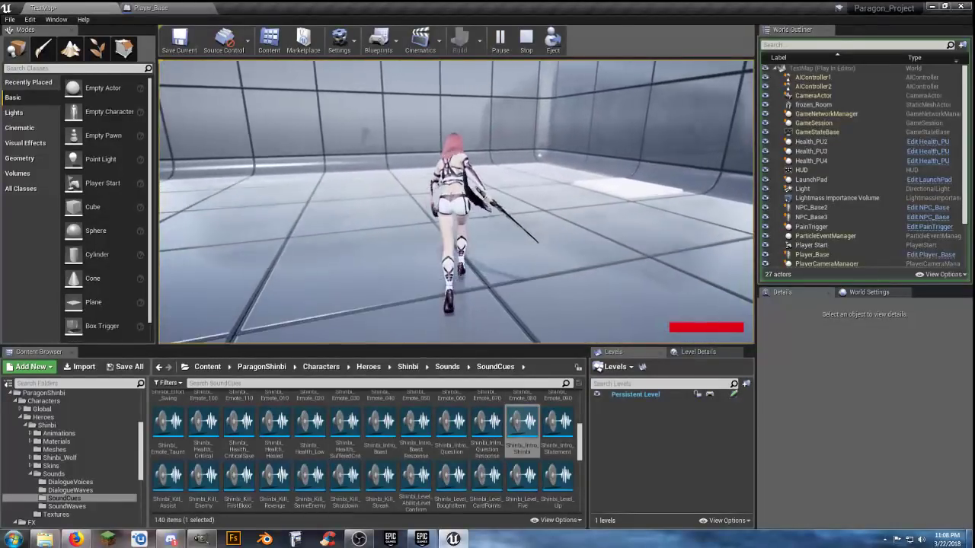
{"action": "left_click", "coordinate": [457, 202]}
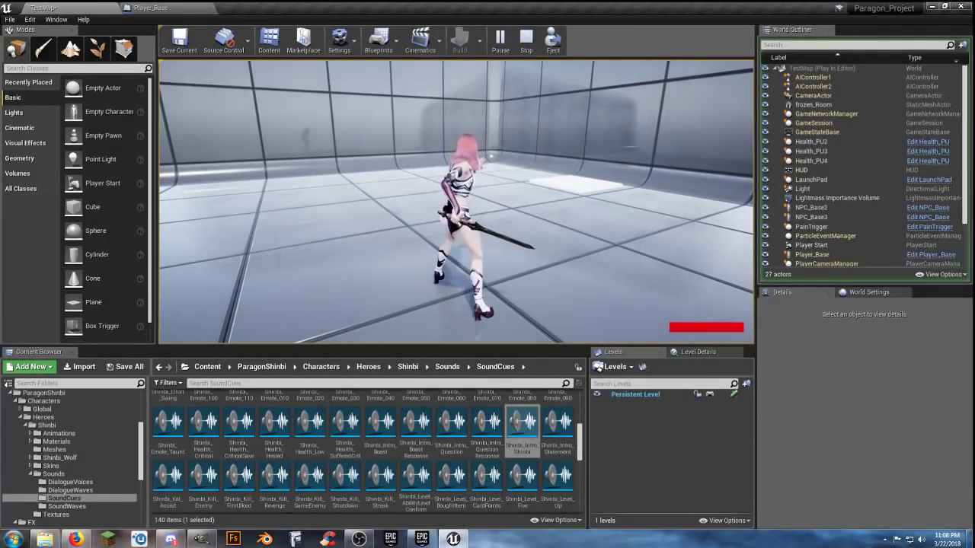
{"action": "key", "text": "Escape"}
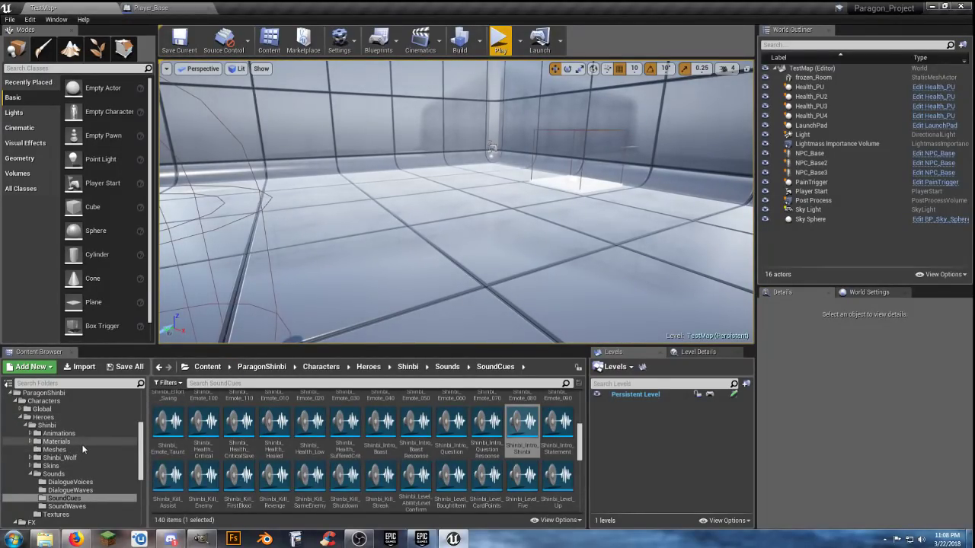
Step: Browse ParagonShinbi's particle ability folders and open the FX folder under Ultimate
{"action": "scroll", "coordinate": [80, 447], "scroll_direction": "down", "scroll_amount": 5}
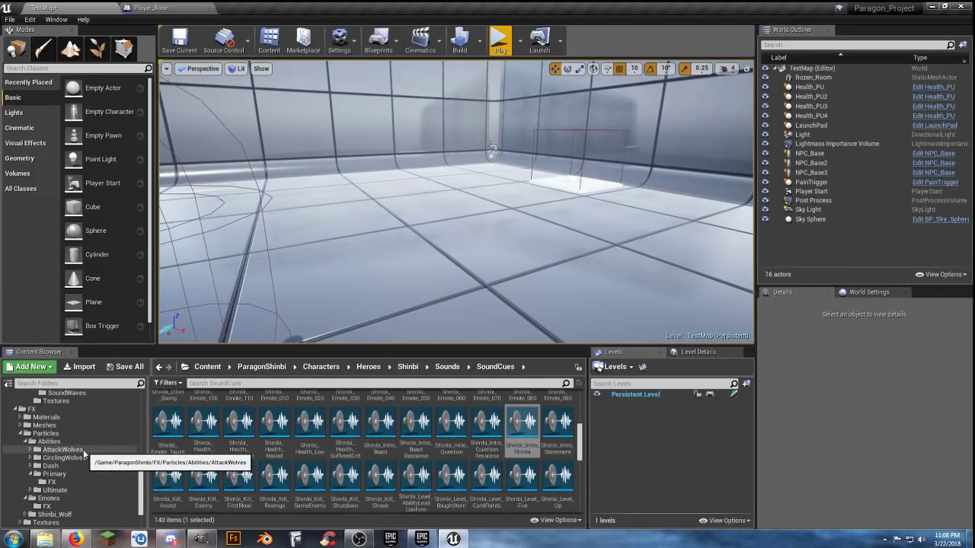
{"action": "left_click", "coordinate": [64, 450]}
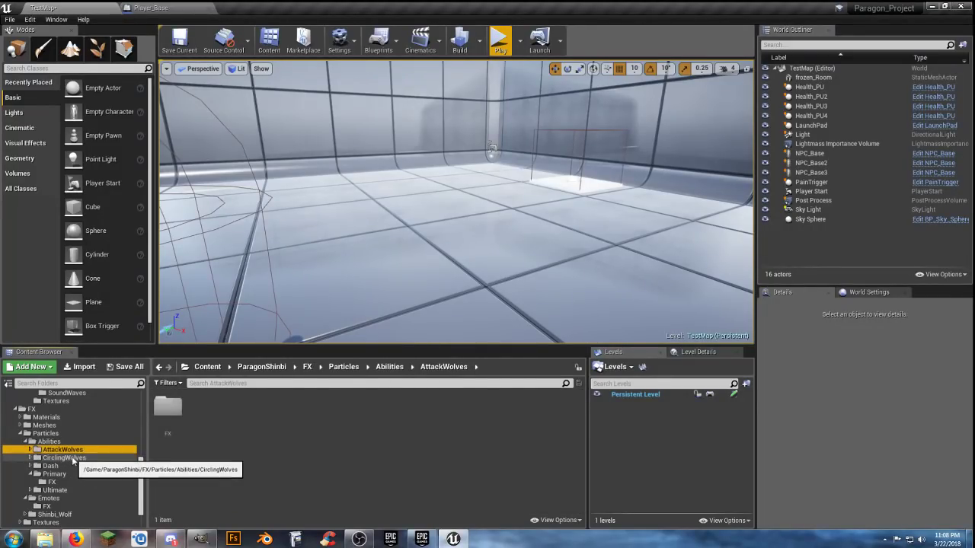
{"action": "left_click", "coordinate": [49, 465]}
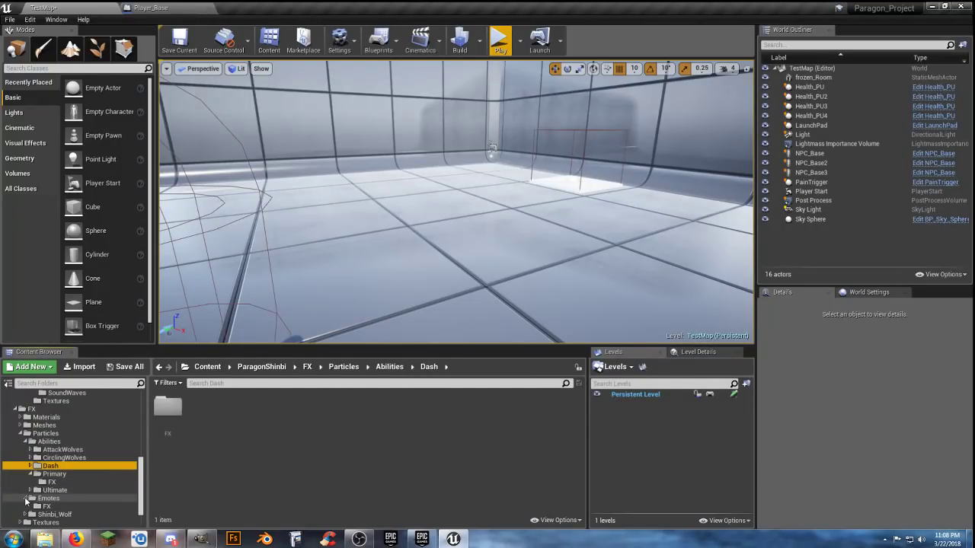
{"action": "left_click", "coordinate": [27, 499]}
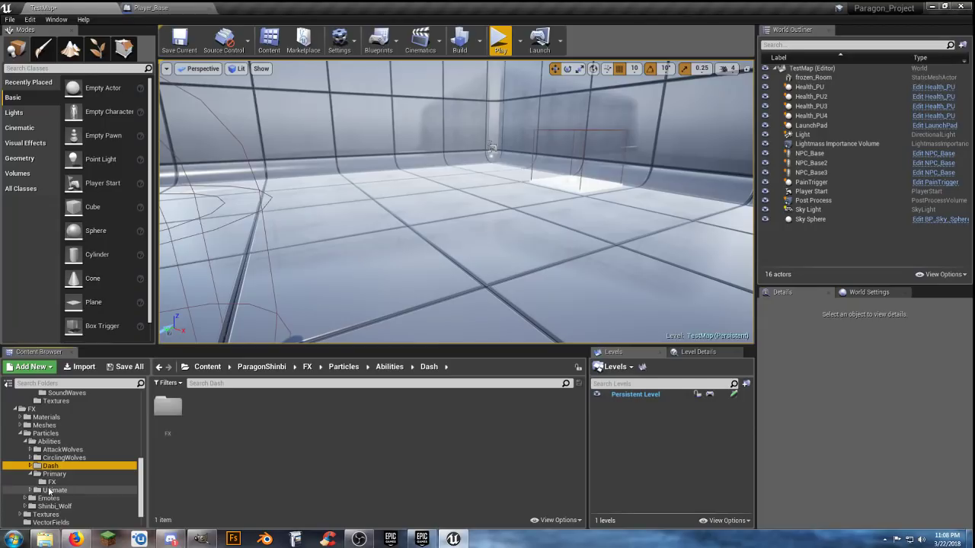
{"action": "left_click", "coordinate": [40, 490]}
{"action": "left_click", "coordinate": [31, 491]}
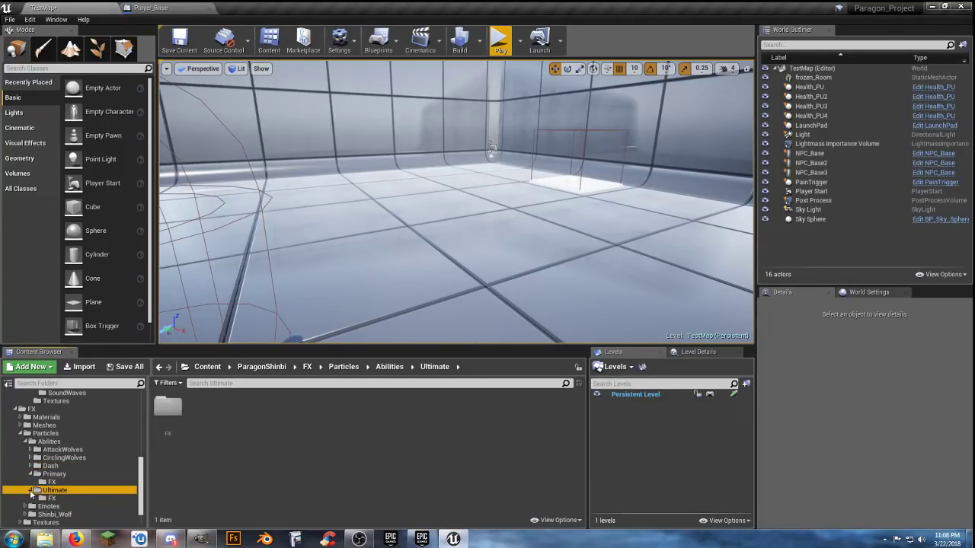
{"action": "left_click", "coordinate": [48, 498]}
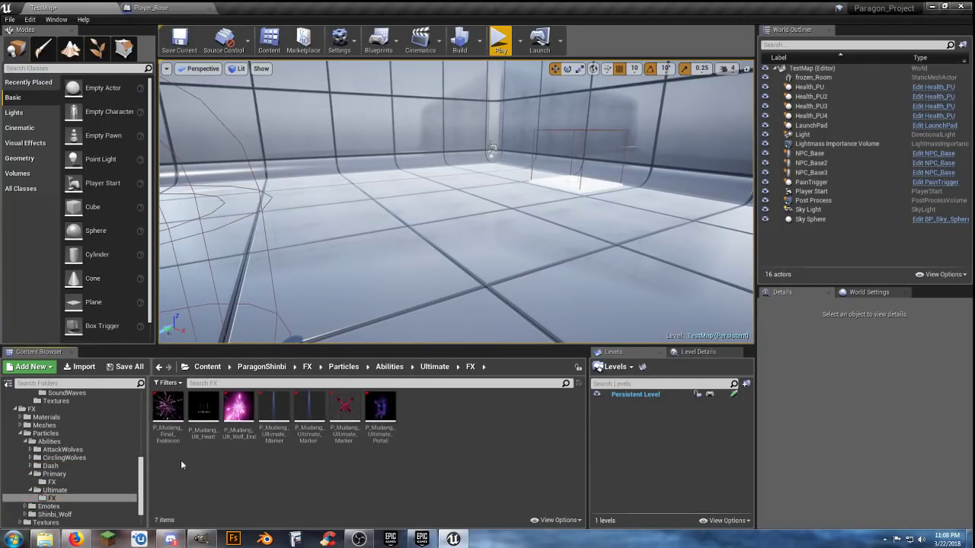
Step: Preview the P_Mudang_Final_Explosion particle system in its editor and close it
{"action": "left_click", "coordinate": [171, 411]}
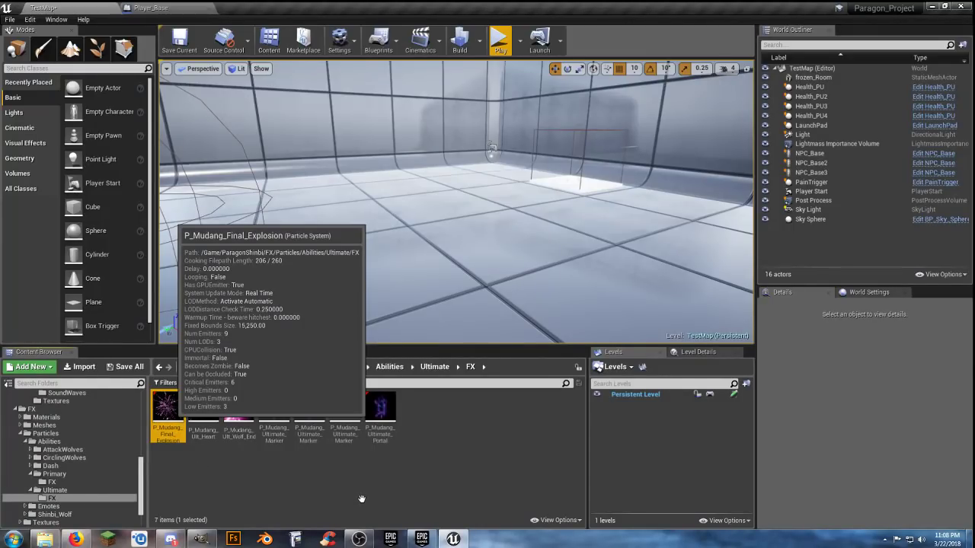
{"action": "double_click", "coordinate": [168, 411]}
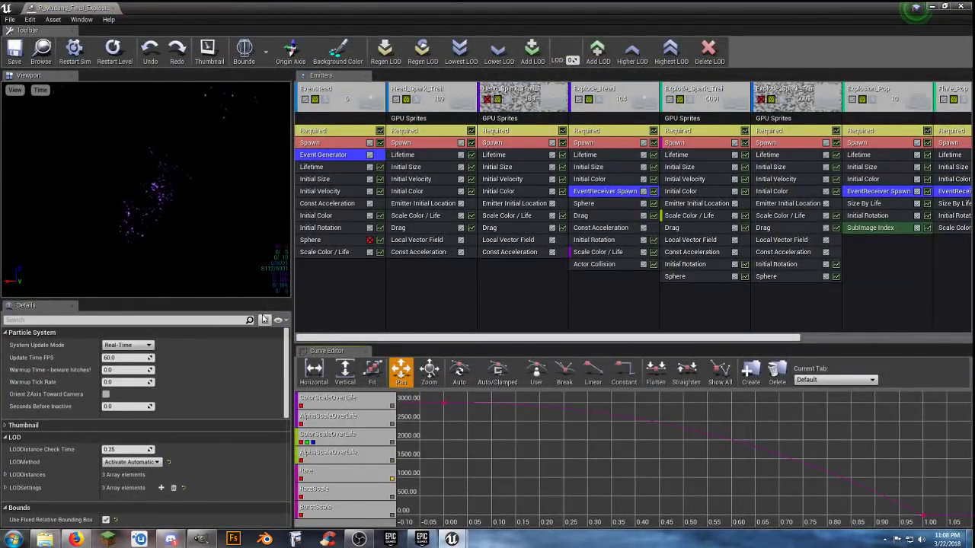
{"action": "left_click", "coordinate": [113, 7]}
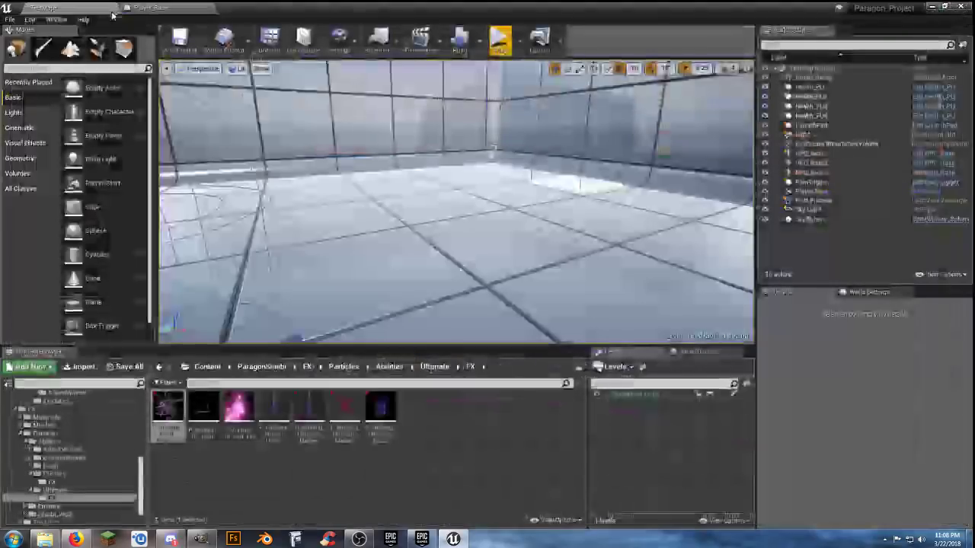
{"action": "left_click", "coordinate": [508, 419]}
{"action": "right_click_drag", "start_coordinate": [388, 216], "coordinate": [388, 216]}
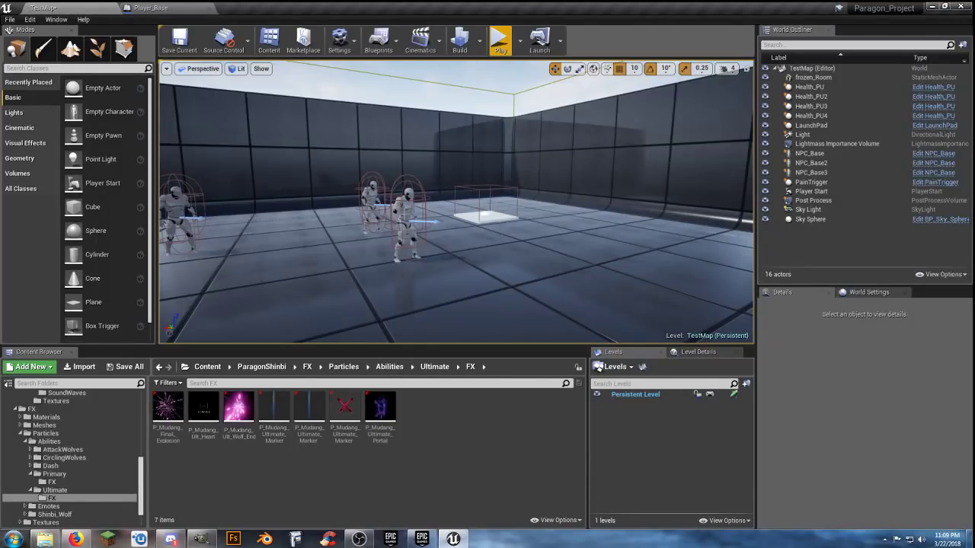
{"action": "right_click_drag", "start_coordinate": [517, 251], "coordinate": [521, 219]}
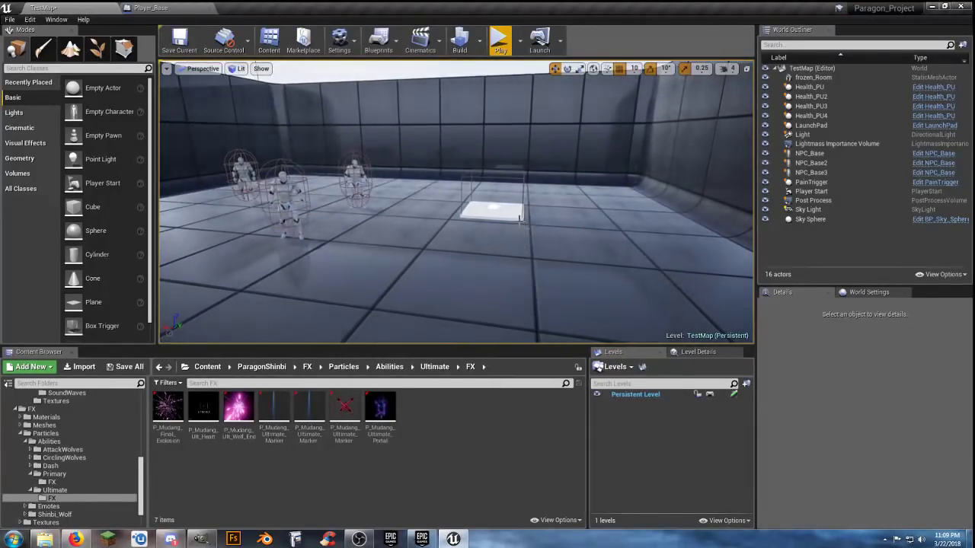
{"action": "right_click_drag", "start_coordinate": [440, 260], "coordinate": [439, 260]}
Step: Expand the Assets folder and open its Triggers subfolder to show the trigger blueprints
{"action": "scroll", "coordinate": [85, 413], "scroll_direction": "up", "scroll_amount": 10}
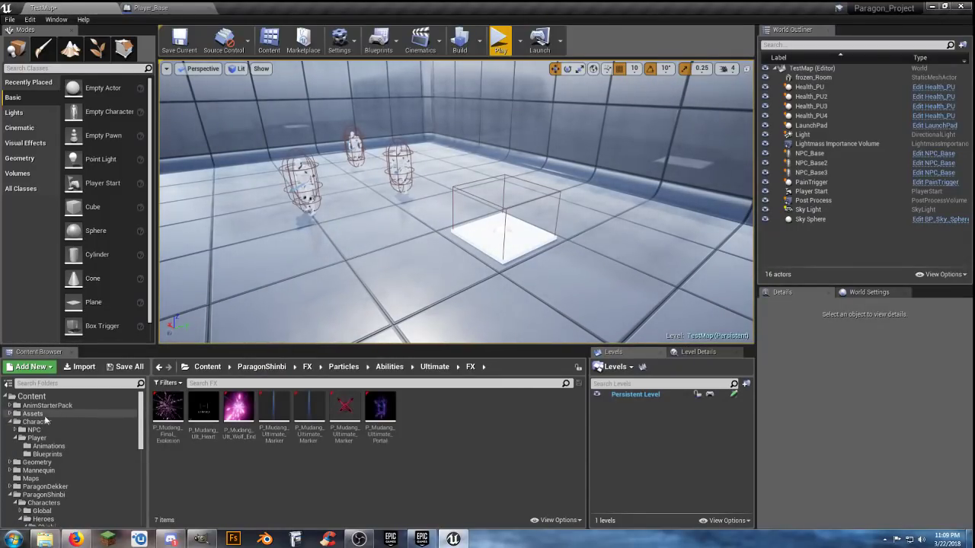
{"action": "left_click", "coordinate": [10, 413]}
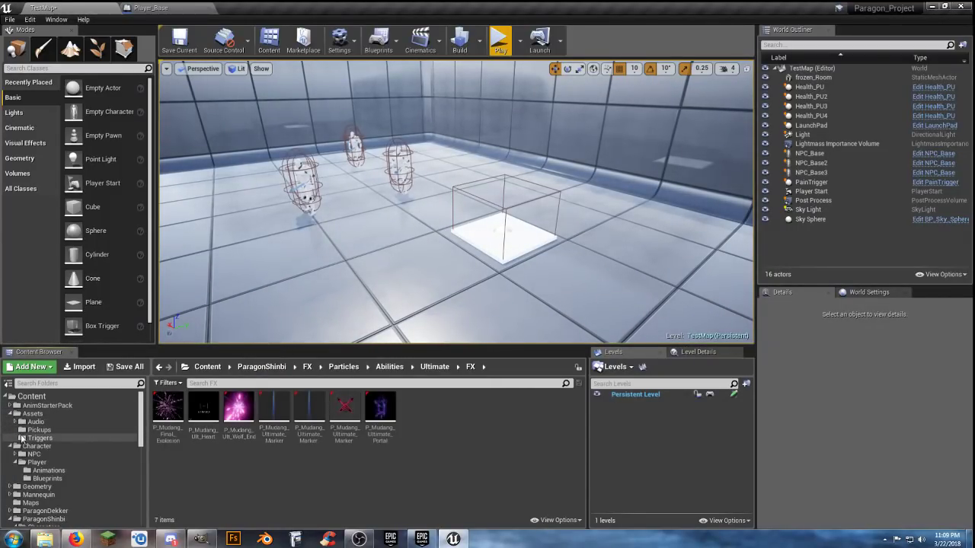
{"action": "left_click", "coordinate": [38, 438]}
{"action": "left_click", "coordinate": [248, 403]}
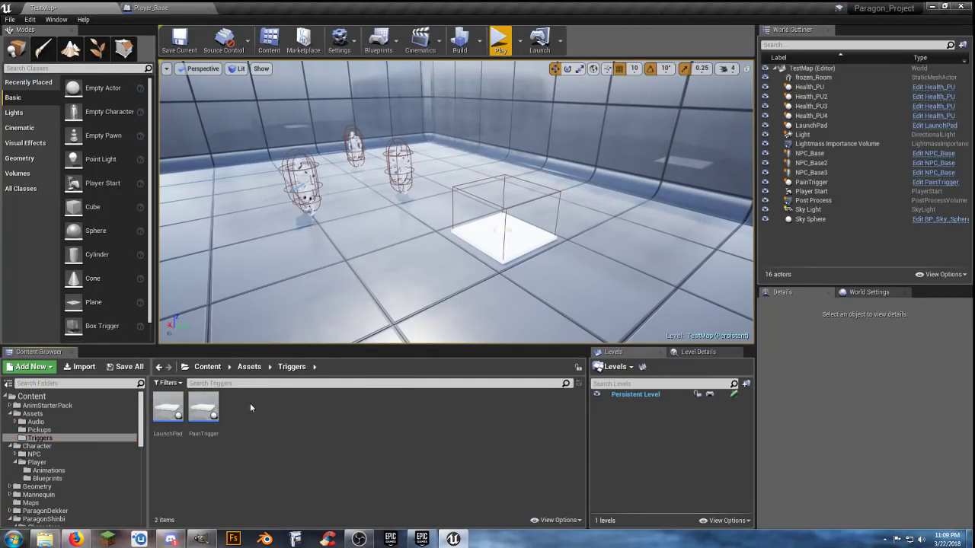
{"action": "right_click", "coordinate": [250, 403]}
{"action": "left_click", "coordinate": [251, 478]}
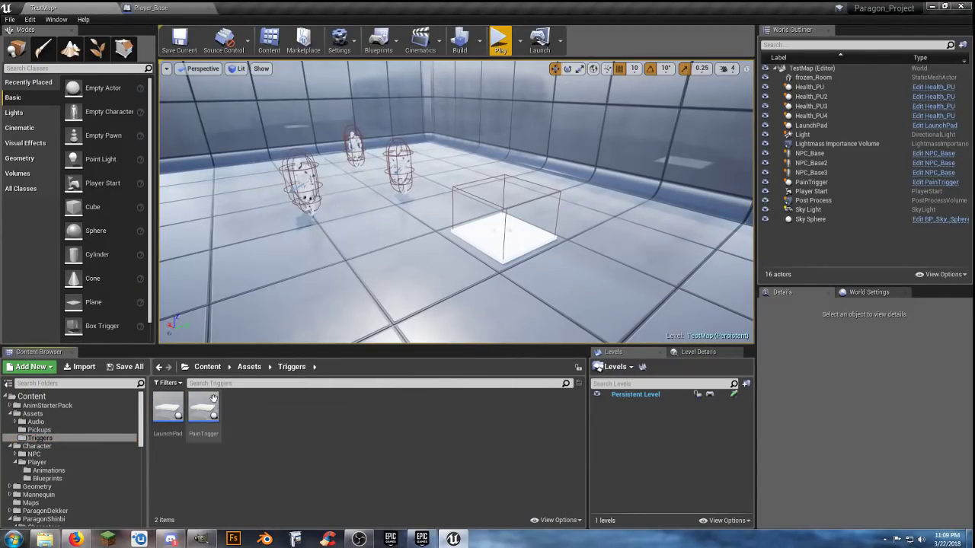
Step: Duplicate the LaunchPad blueprint as FX_Test and open the copy for editing
{"action": "right_click", "coordinate": [170, 408]}
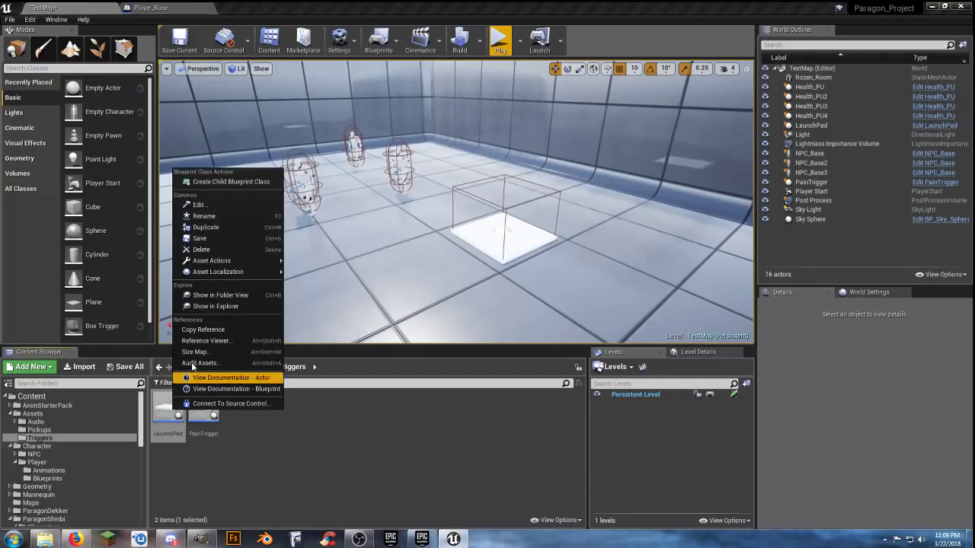
{"action": "left_click", "coordinate": [223, 227]}
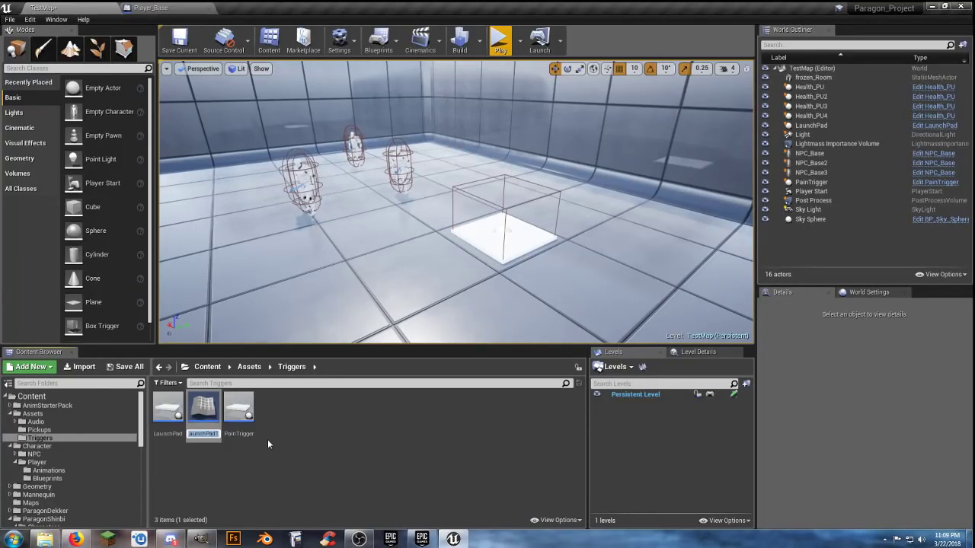
{"action": "type", "text": "FX_Test"}
{"action": "key", "text": "Return"}
{"action": "key", "text": "Return"}
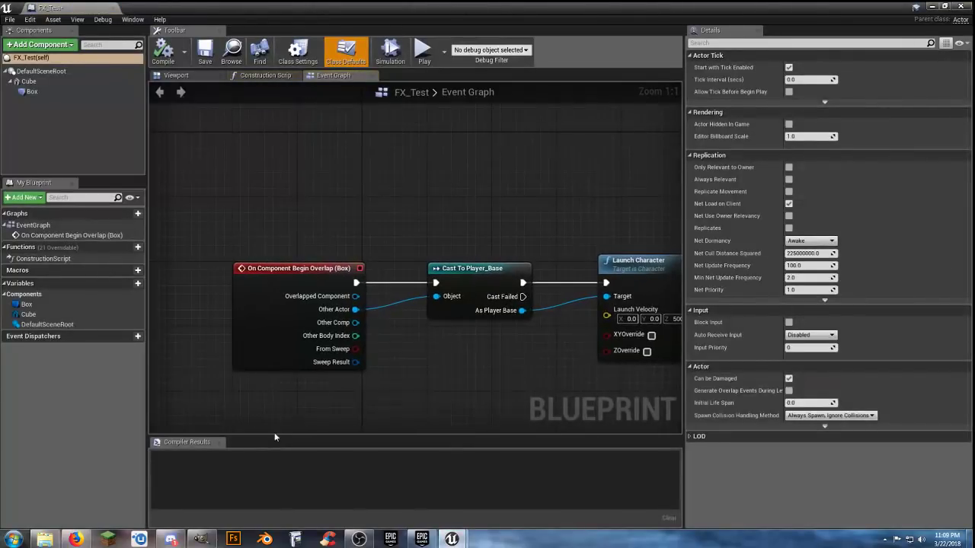
Step: Delete the Launch Character node from the FX_Test event graph
{"action": "right_click_drag", "start_coordinate": [416, 387], "coordinate": [293, 316]}
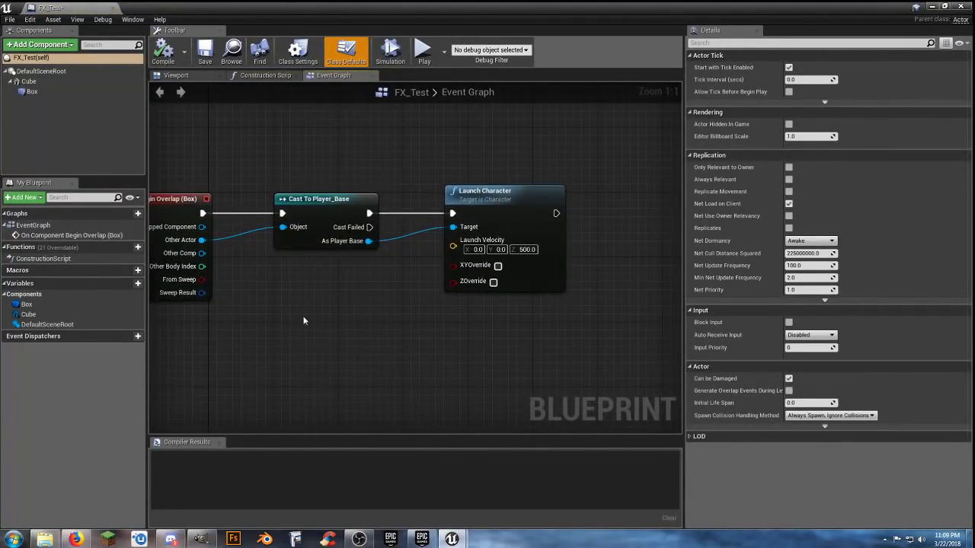
{"action": "left_click_drag", "start_coordinate": [534, 362], "coordinate": [521, 220]}
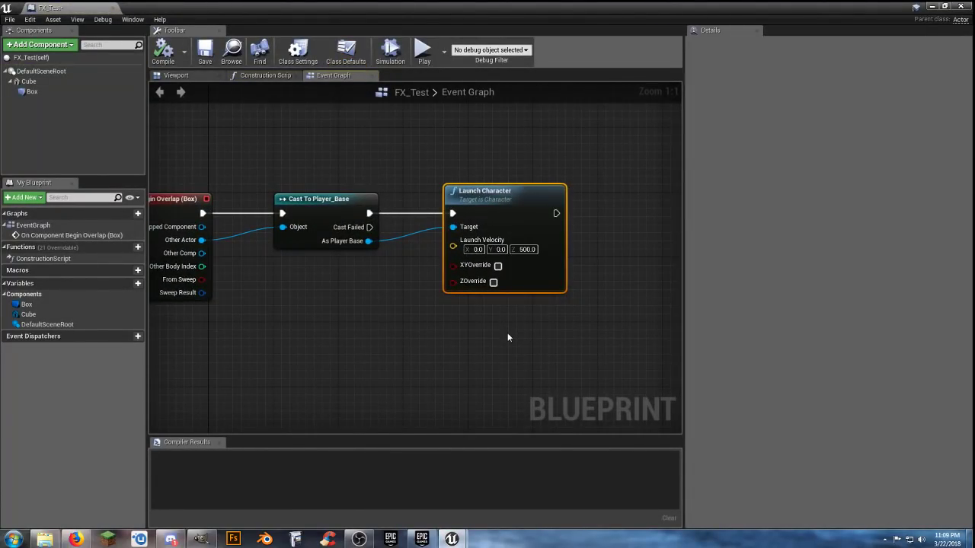
{"action": "key", "text": "Delete"}
{"action": "right_click_drag", "start_coordinate": [424, 313], "coordinate": [441, 318]}
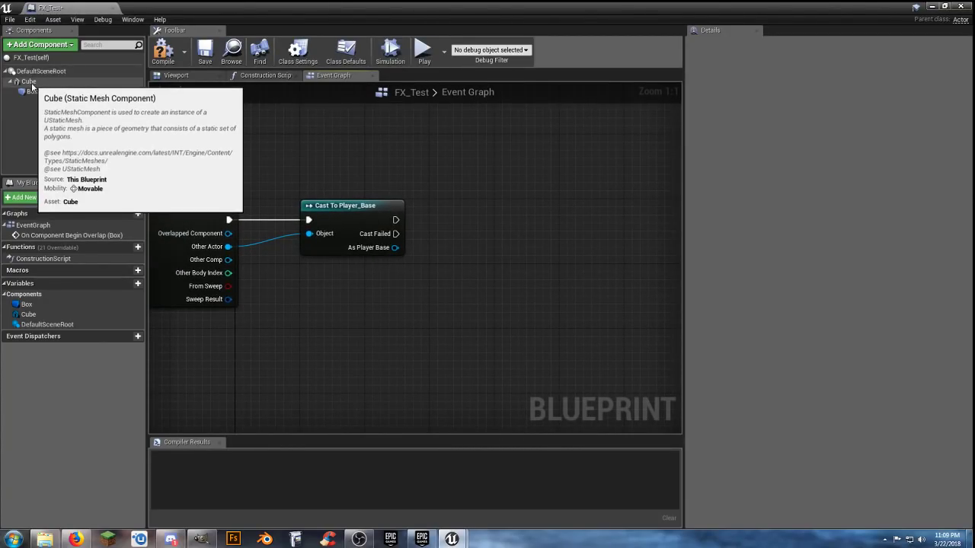
Step: Add a Cube component reference with a GetWorldLocation node and arrange both below the Cast To Player_Base node
{"action": "left_click_drag", "start_coordinate": [30, 84], "coordinate": [387, 286]}
{"action": "type", "text": "world"}
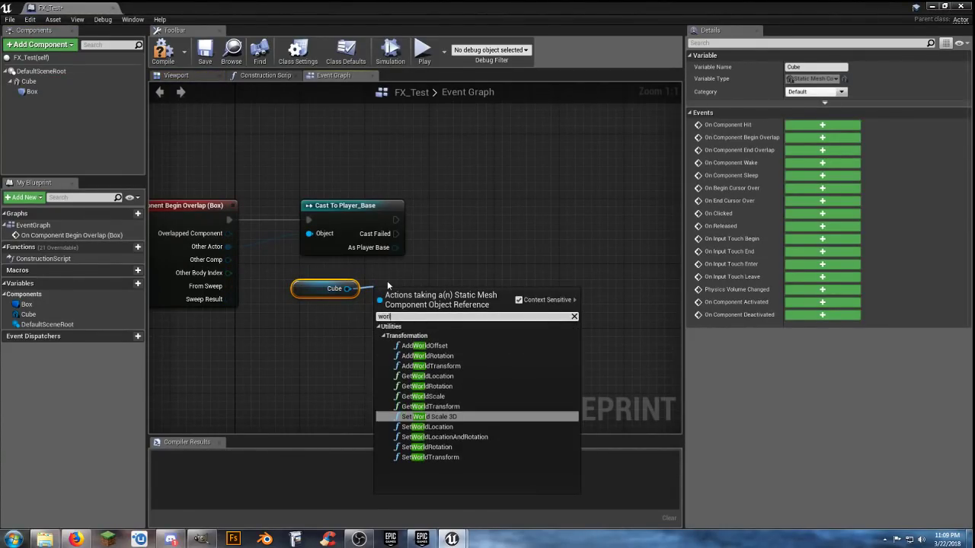
{"action": "left_click", "coordinate": [426, 376]}
{"action": "left_click_drag", "start_coordinate": [312, 288], "coordinate": [320, 271]}
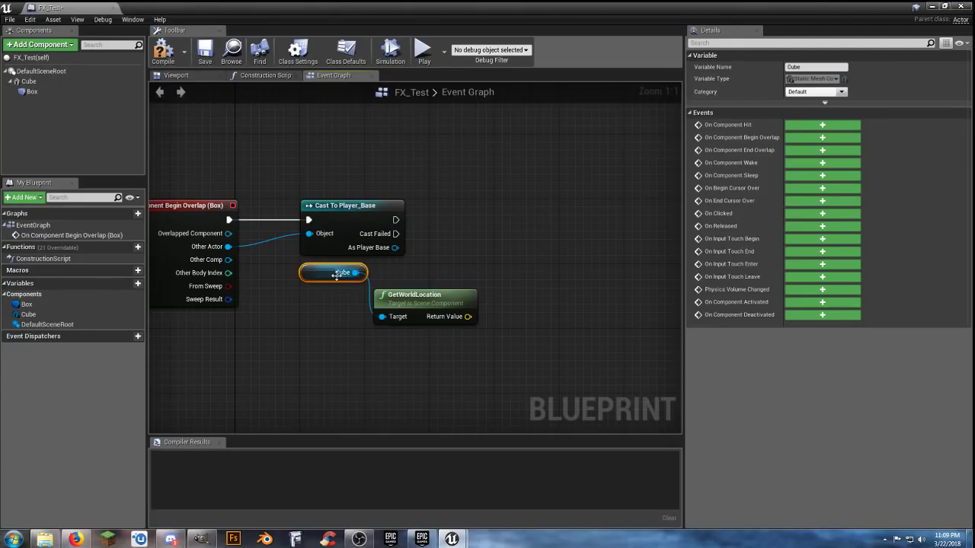
{"action": "left_click_drag", "start_coordinate": [406, 302], "coordinate": [421, 293]}
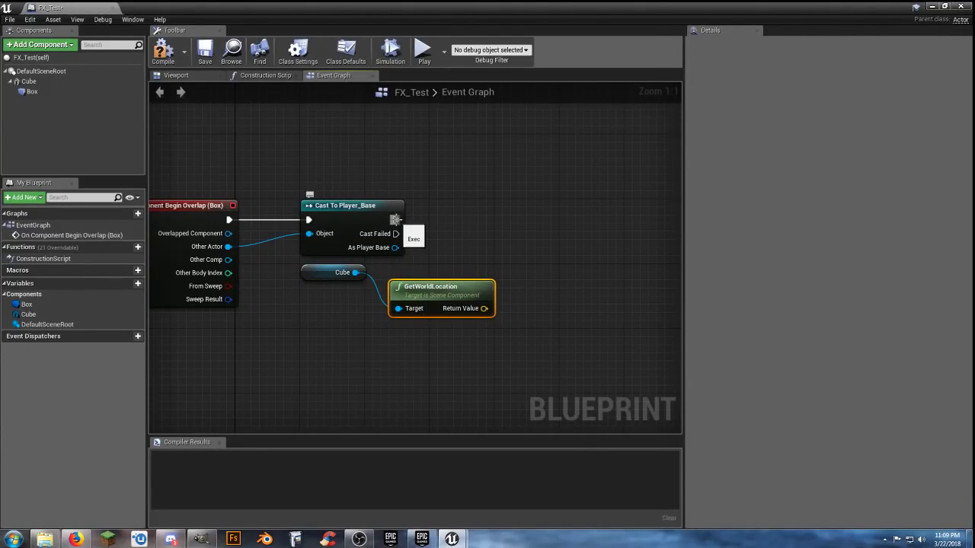
Step: Add a Spawn Emitter at Location node after the successful cast and feed the Cube's world location into its Location input
{"action": "left_click_drag", "start_coordinate": [395, 220], "coordinate": [520, 216]}
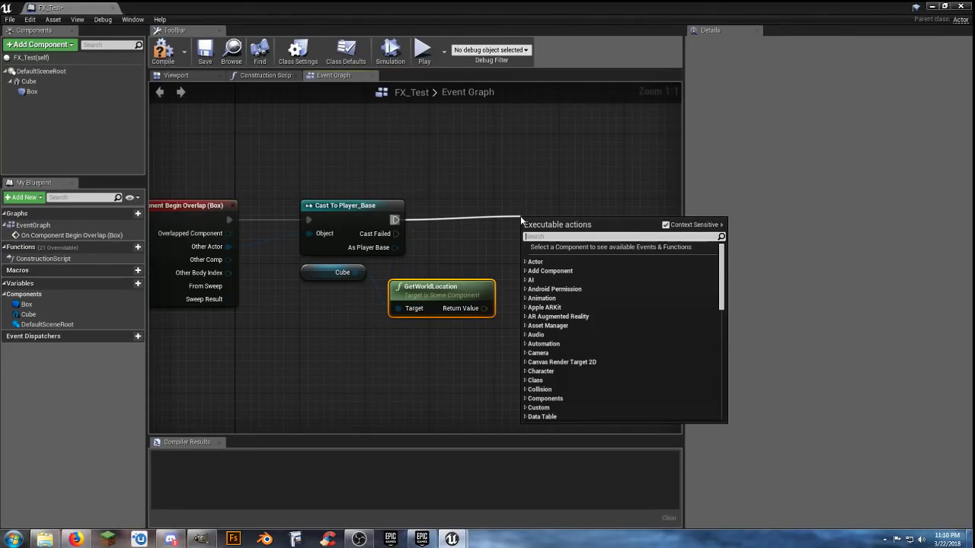
{"action": "type", "text": "spawnem"}
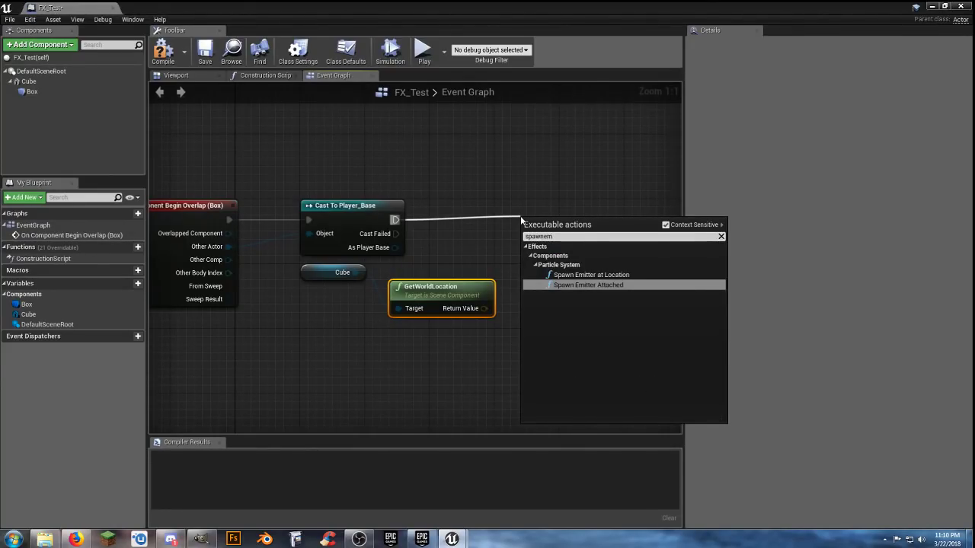
{"action": "left_click", "coordinate": [583, 275]}
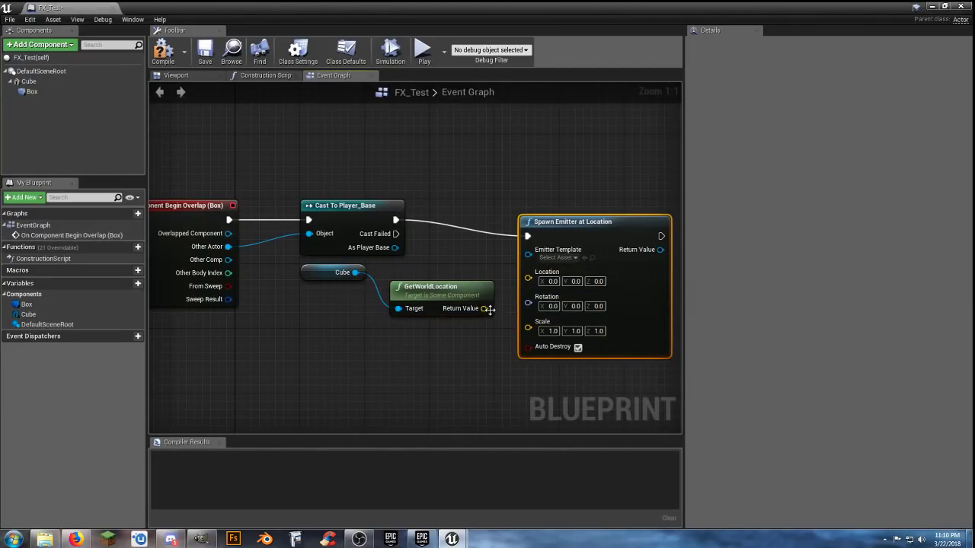
{"action": "left_click_drag", "start_coordinate": [488, 310], "coordinate": [528, 278]}
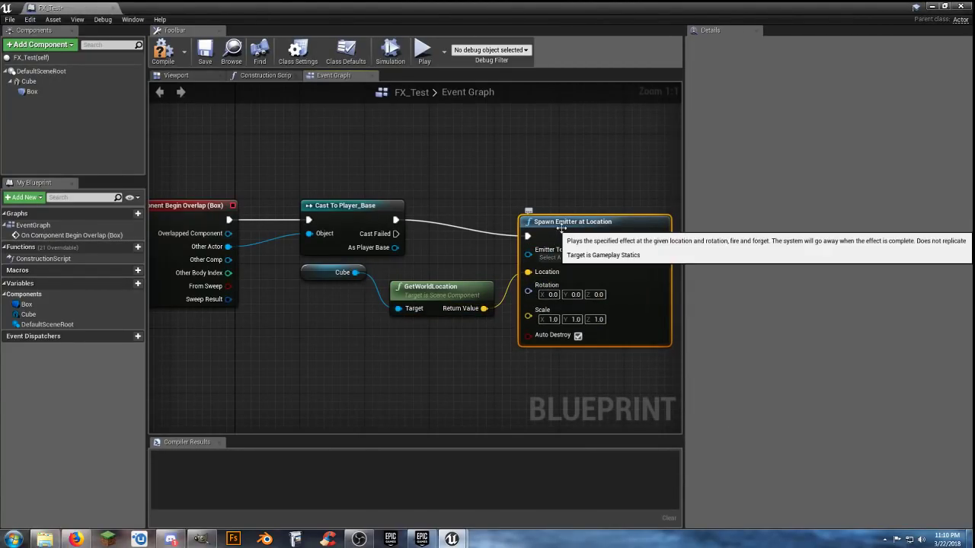
{"action": "left_click_drag", "start_coordinate": [561, 228], "coordinate": [569, 211]}
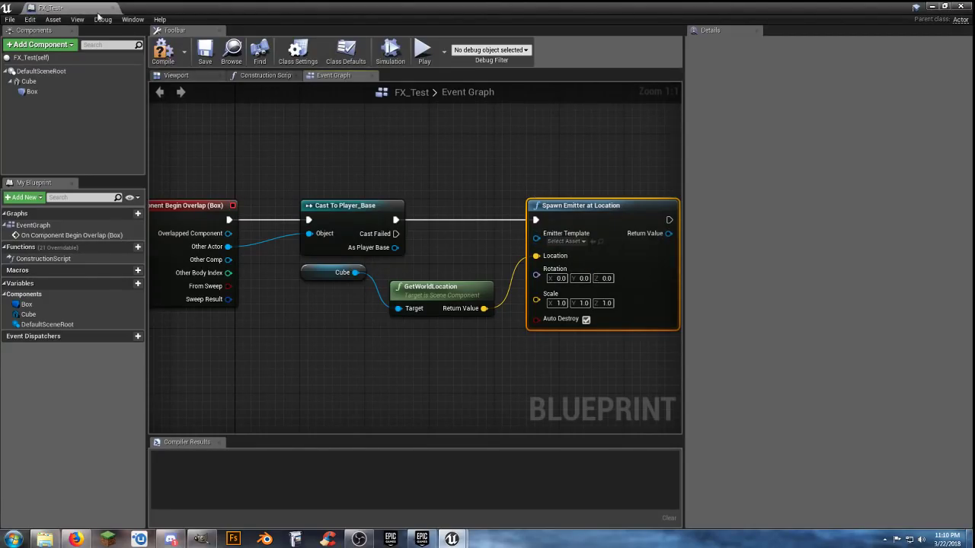
Step: Dock the FX_Test editor in the main editor window, close the Player_Base editor and return to TestMap
{"action": "left_click_drag", "start_coordinate": [97, 9], "coordinate": [249, 11]}
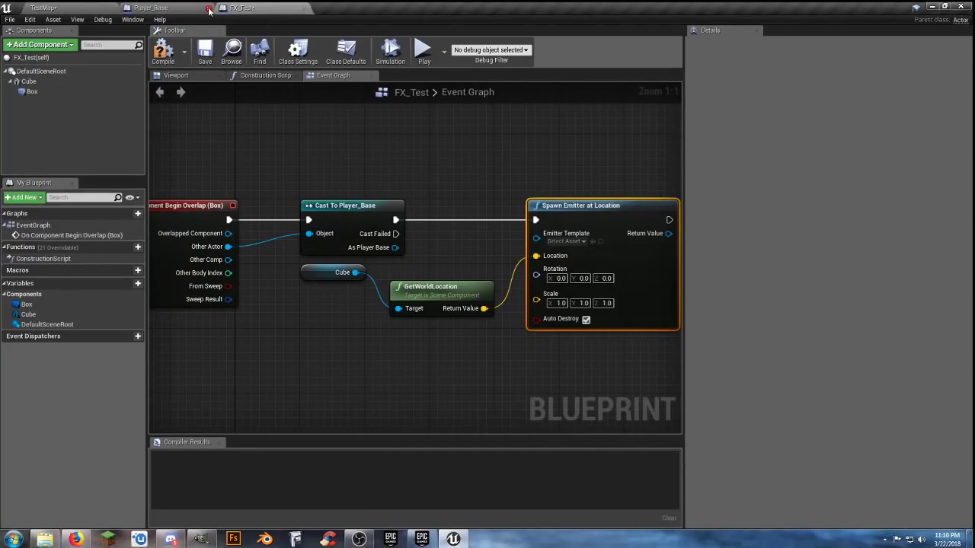
{"action": "left_click", "coordinate": [75, 8]}
{"action": "left_click", "coordinate": [83, 19]}
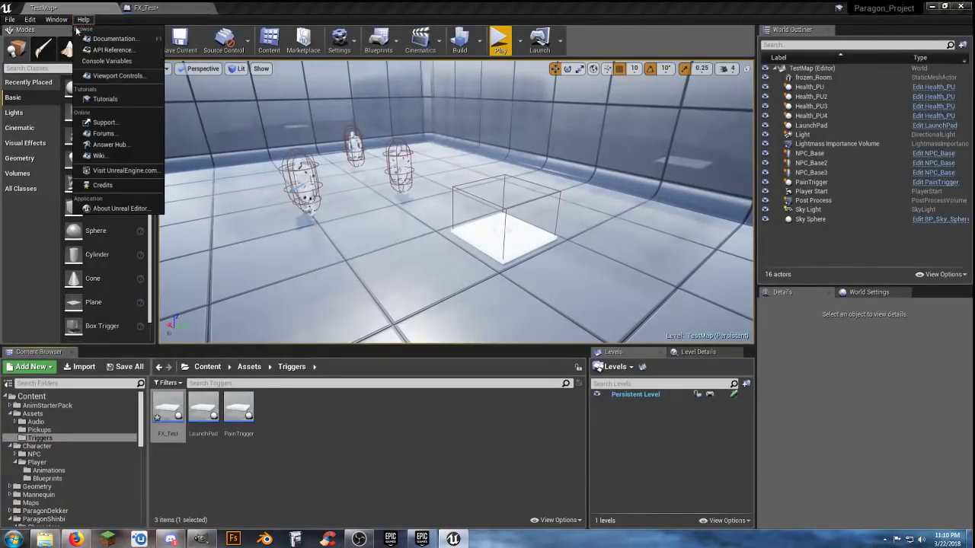
{"action": "left_click", "coordinate": [172, 472]}
Step: Select the P_Mudang_Final_Explosion particle system in ParagonShinbi/FX/Particles/Abilities/Ultimate/FX
{"action": "scroll", "coordinate": [78, 462], "scroll_direction": "down", "scroll_amount": 5}
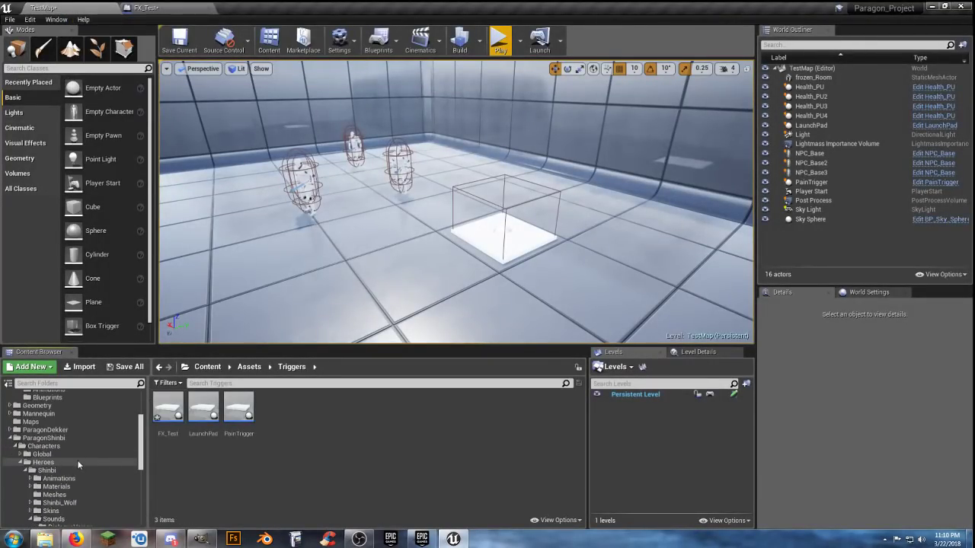
{"action": "double_click", "coordinate": [77, 461]}
{"action": "double_click", "coordinate": [55, 454]}
{"action": "double_click", "coordinate": [55, 470]}
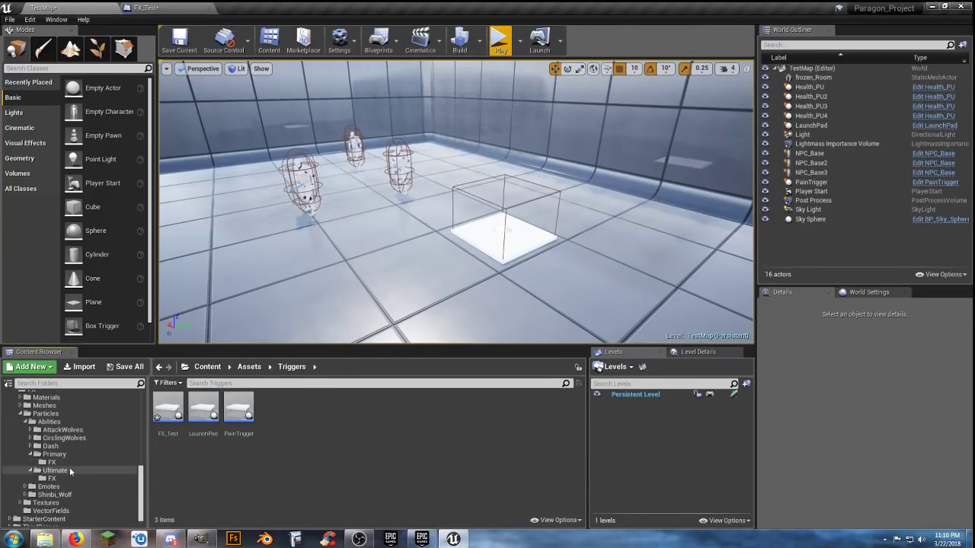
{"action": "left_click", "coordinate": [115, 454]}
{"action": "left_click", "coordinate": [122, 463]}
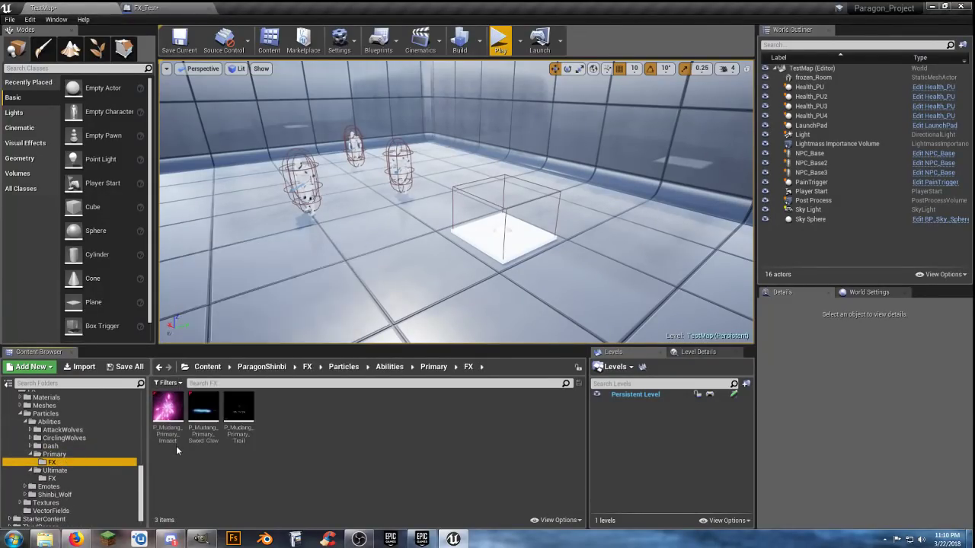
{"action": "left_click", "coordinate": [170, 427]}
{"action": "left_click", "coordinate": [78, 480]}
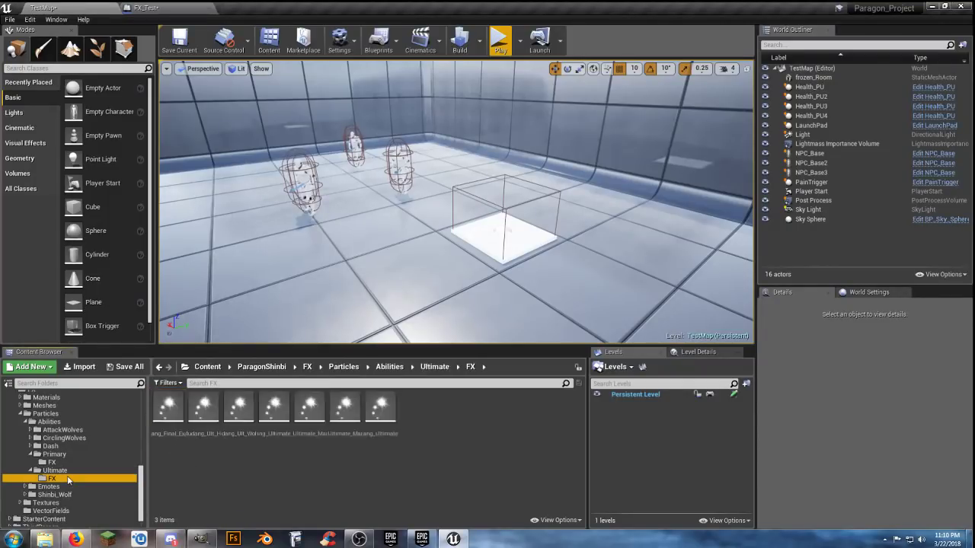
{"action": "left_click", "coordinate": [166, 435]}
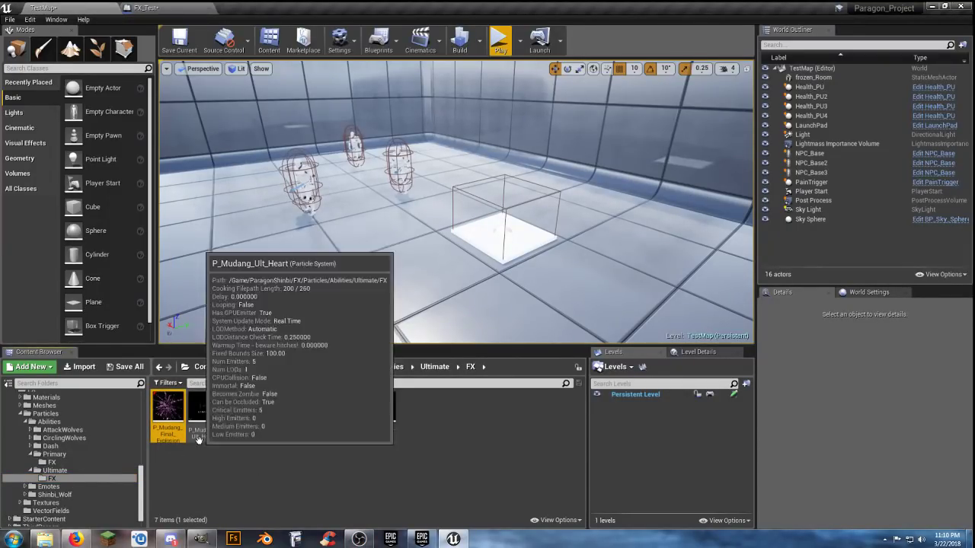
Step: Assign the selected final explosion particle as the Spawn Emitter node's Emitter Template in FX_Test, and compile and save the blueprint
{"action": "left_click", "coordinate": [164, 11]}
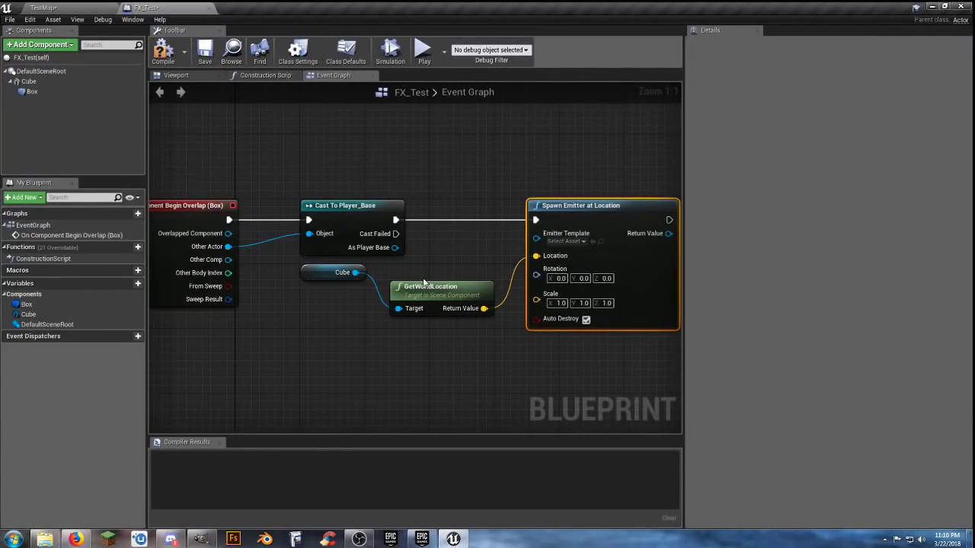
{"action": "left_click", "coordinate": [594, 240]}
{"action": "left_click", "coordinate": [162, 51]}
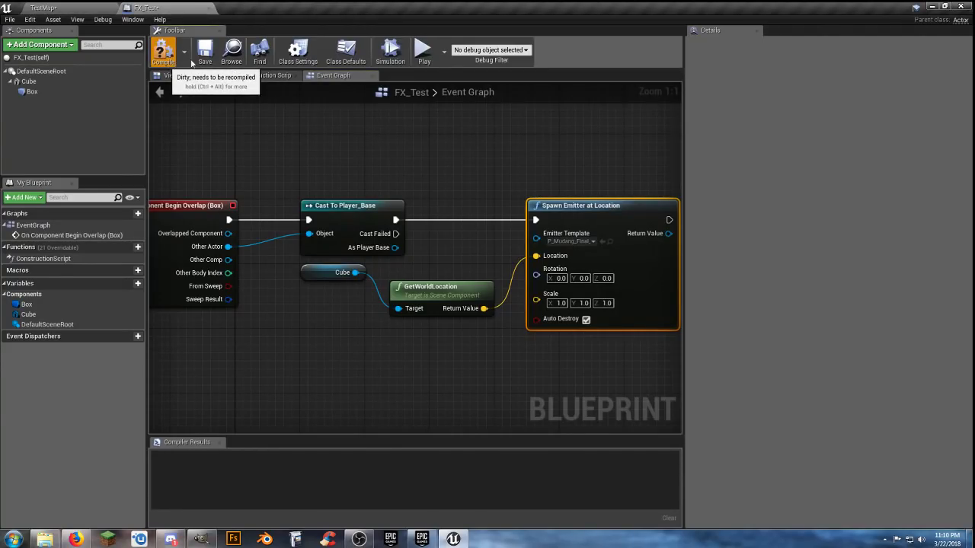
{"action": "left_click", "coordinate": [204, 53]}
Step: Place the FX_Test blueprint from Assets/Triggers on TestMap's floor between the pickups and the NPCs, at about X 270, Y -370, Z 0
{"action": "left_click", "coordinate": [43, 7]}
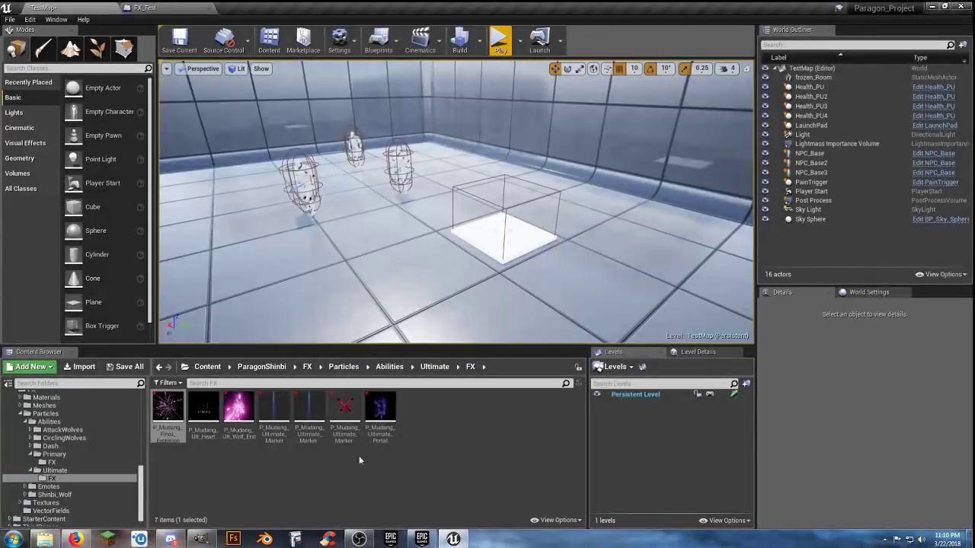
{"action": "left_click", "coordinate": [140, 478]}
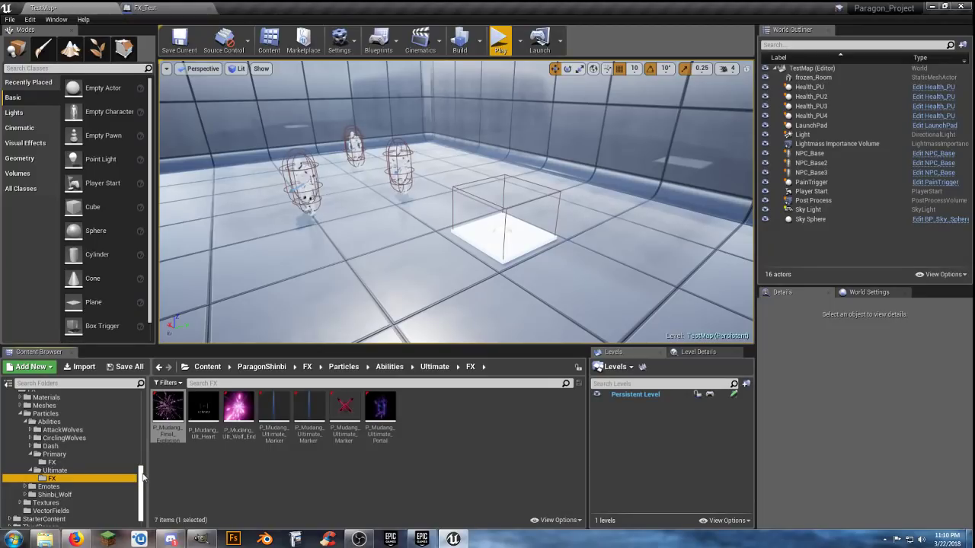
{"action": "scroll", "coordinate": [142, 478], "scroll_direction": "up", "scroll_amount": 10}
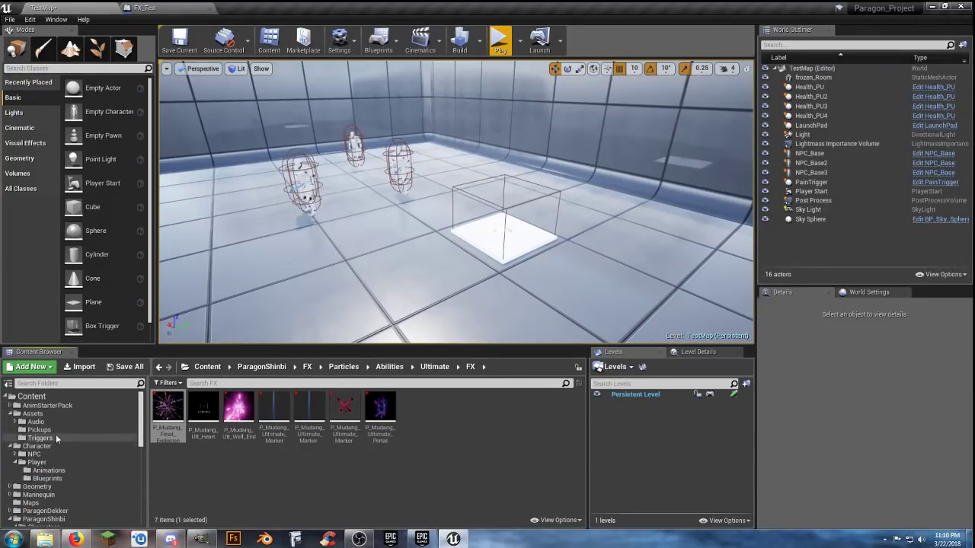
{"action": "left_click", "coordinate": [56, 438]}
{"action": "right_click_drag", "start_coordinate": [366, 302], "coordinate": [305, 307]}
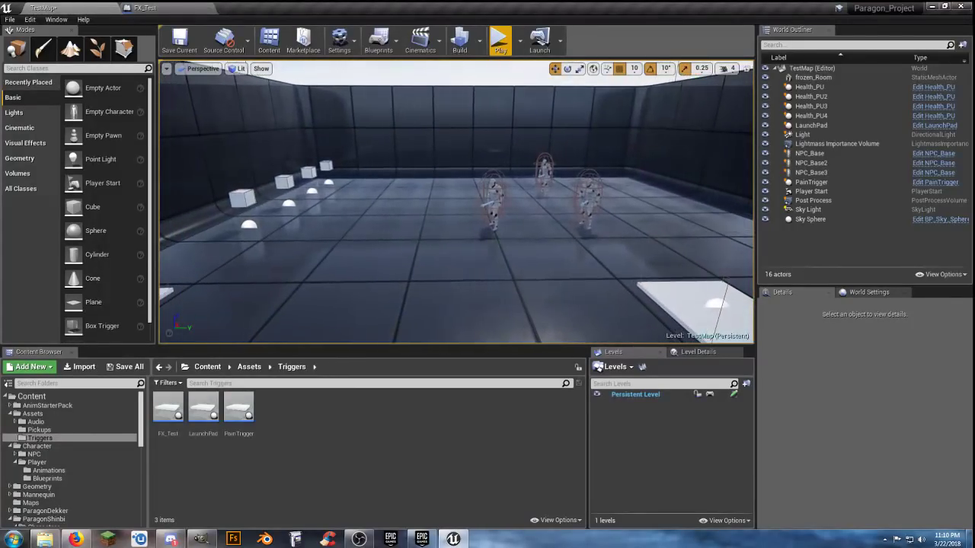
{"action": "left_click_drag", "start_coordinate": [468, 287], "coordinate": [374, 311]}
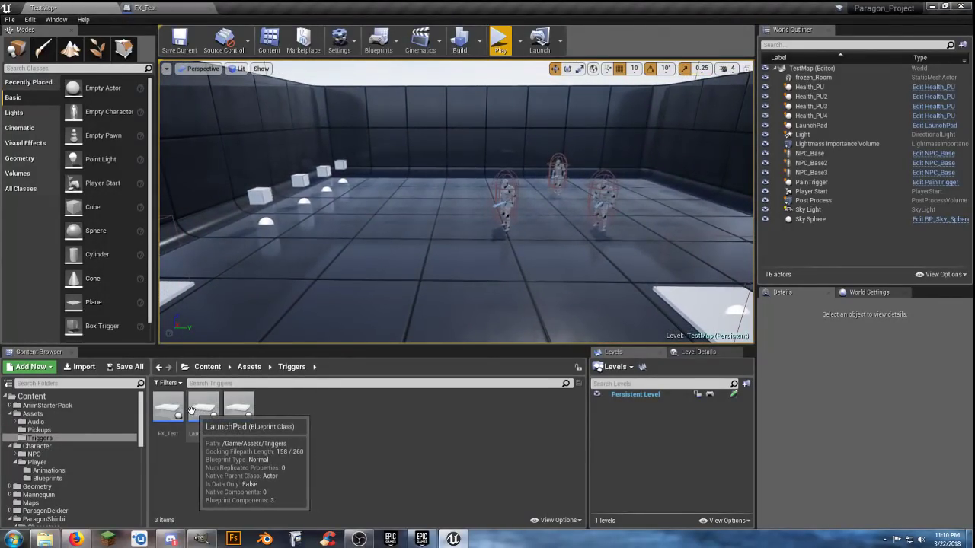
{"action": "left_click_drag", "start_coordinate": [168, 408], "coordinate": [412, 205]}
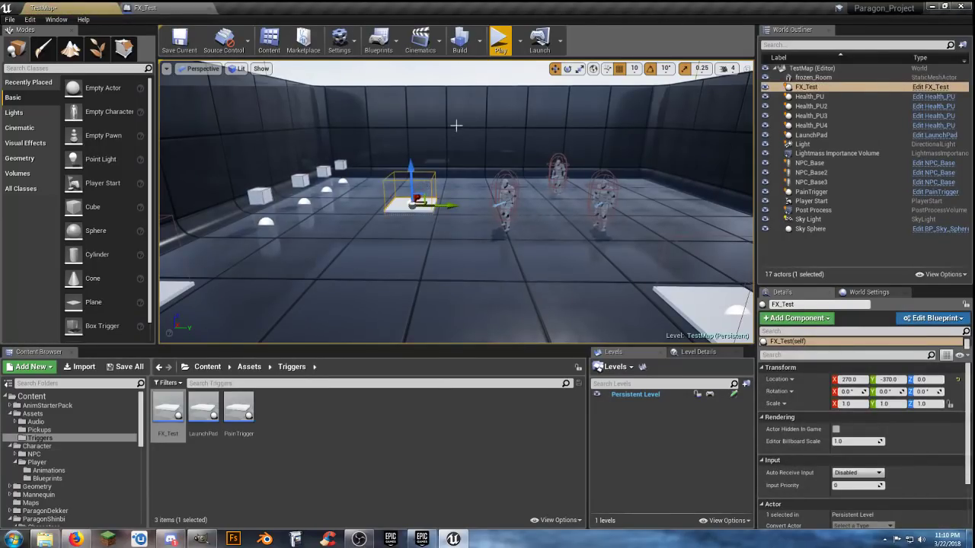
Step: Play-test TestMap by moving the player over the FX_Test trigger to view the final explosion effect, and end the session
{"action": "left_click", "coordinate": [499, 42]}
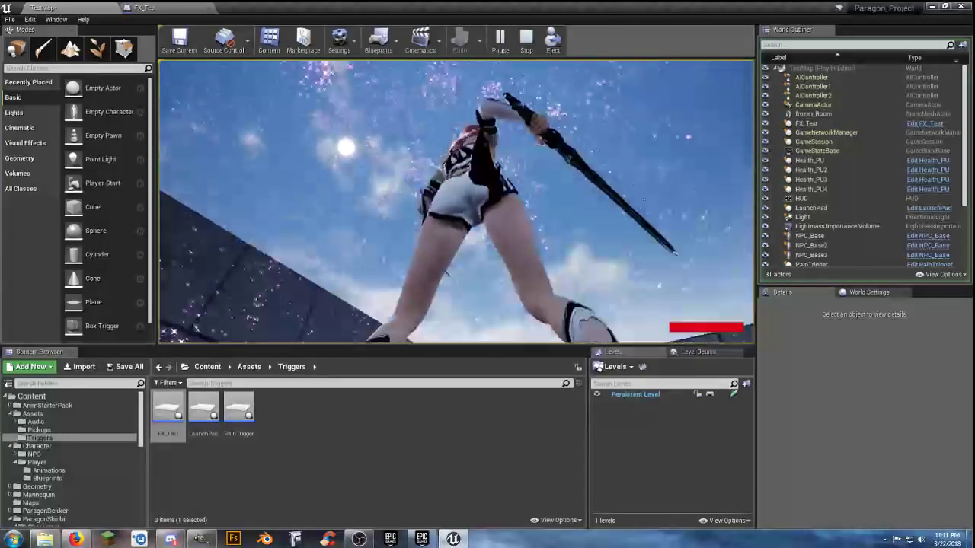
{"action": "key", "text": "s"}
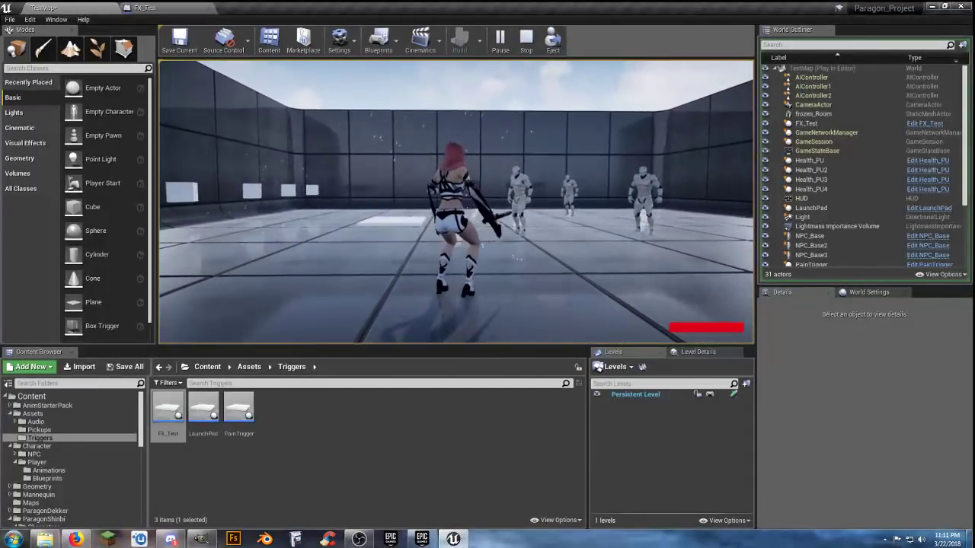
{"action": "key", "text": "Escape"}
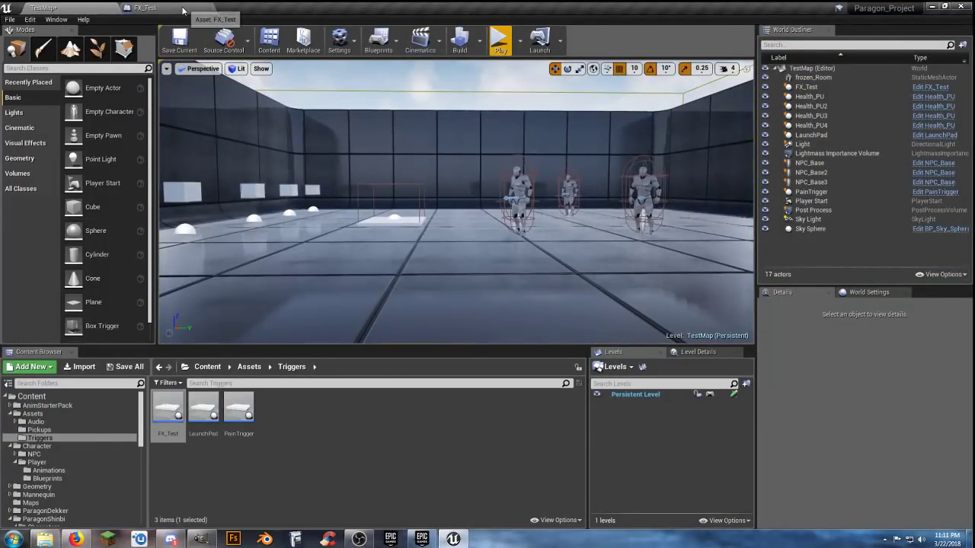
Step: Assign P_Mudang_Ult_Heart from ParagonShinbi's Ultimate/FX folder as the Spawn Emitter node's Emitter Template in FX_Test, and compile and save the blueprint
{"action": "left_click", "coordinate": [157, 8]}
{"action": "left_click", "coordinate": [76, 11]}
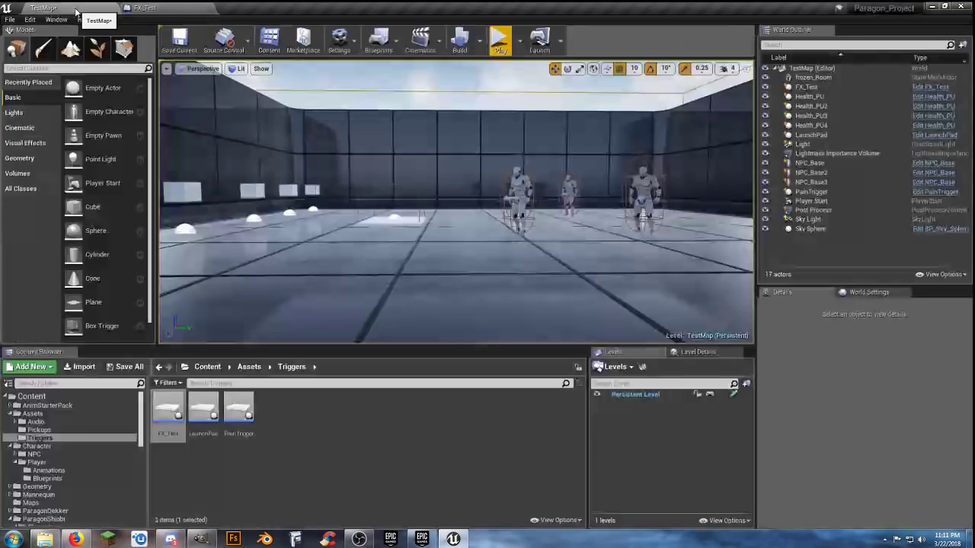
{"action": "scroll", "coordinate": [64, 462], "scroll_direction": "down", "scroll_amount": 5}
{"action": "scroll", "coordinate": [65, 472], "scroll_direction": "down", "scroll_amount": 6}
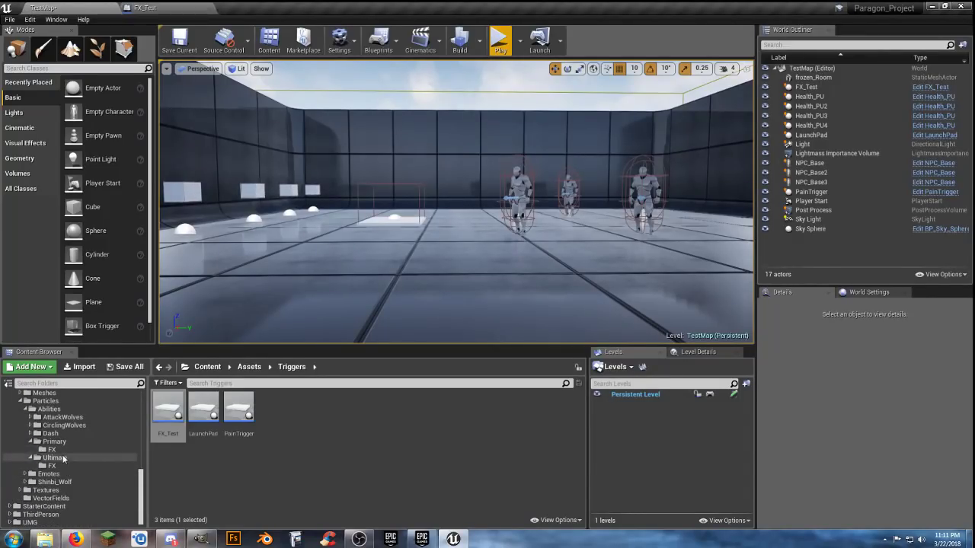
{"action": "left_click", "coordinate": [53, 465]}
{"action": "left_click", "coordinate": [203, 411]}
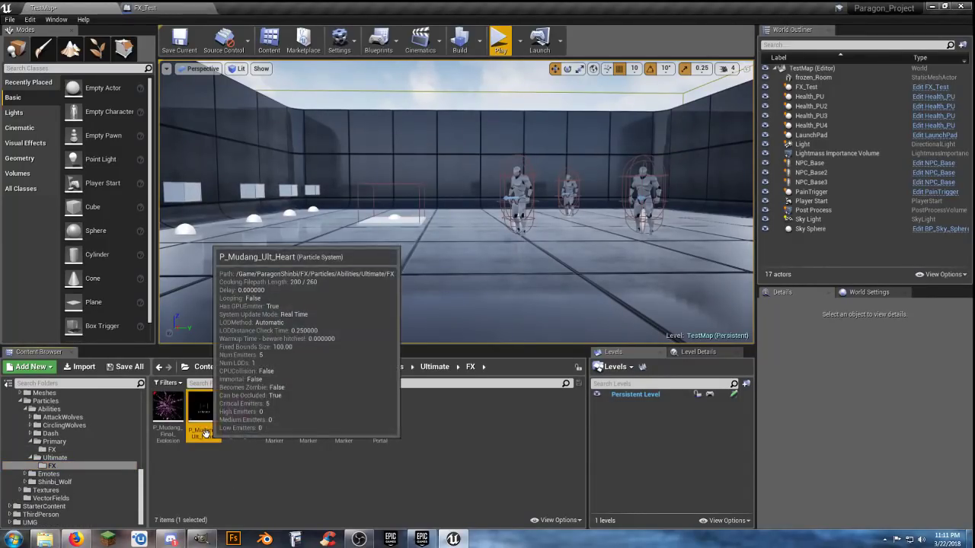
{"action": "left_click", "coordinate": [161, 7]}
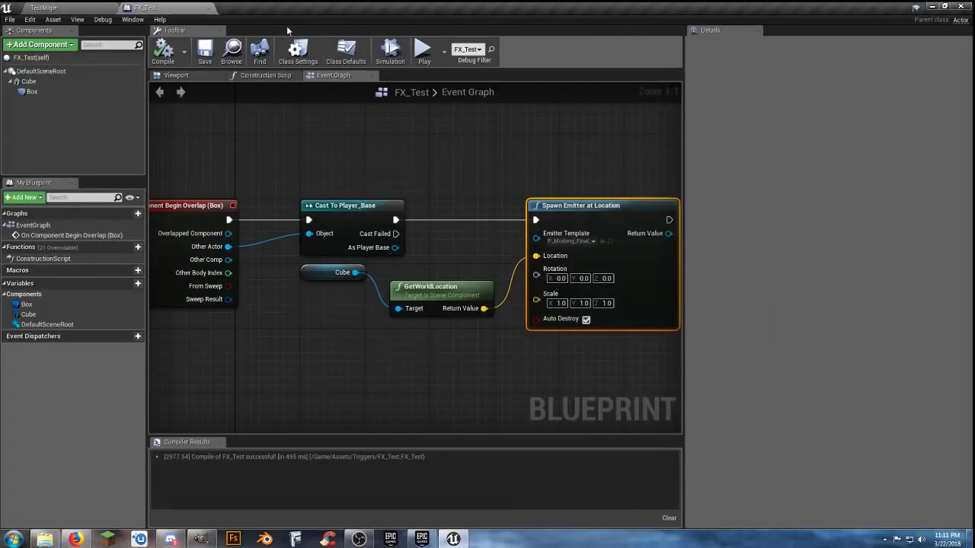
{"action": "left_click", "coordinate": [602, 241]}
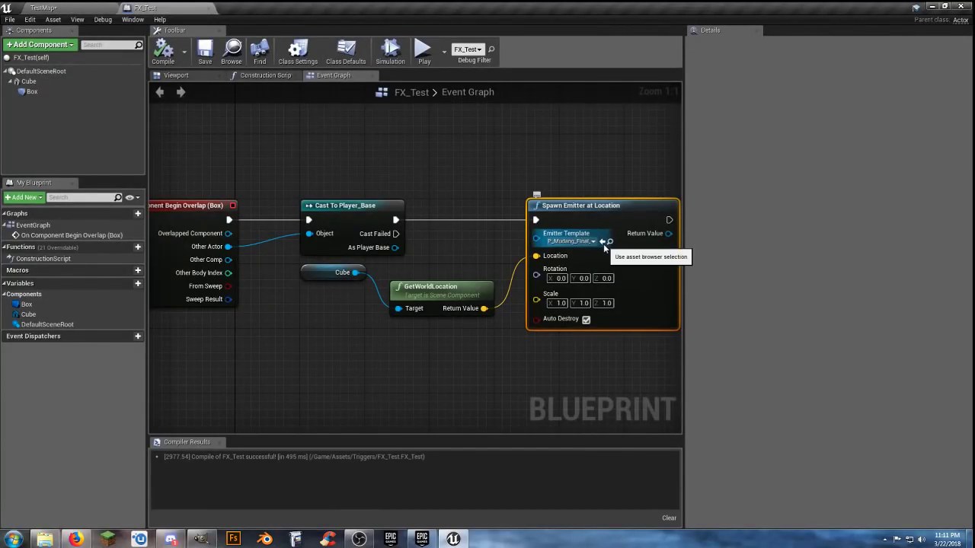
{"action": "left_click", "coordinate": [163, 50]}
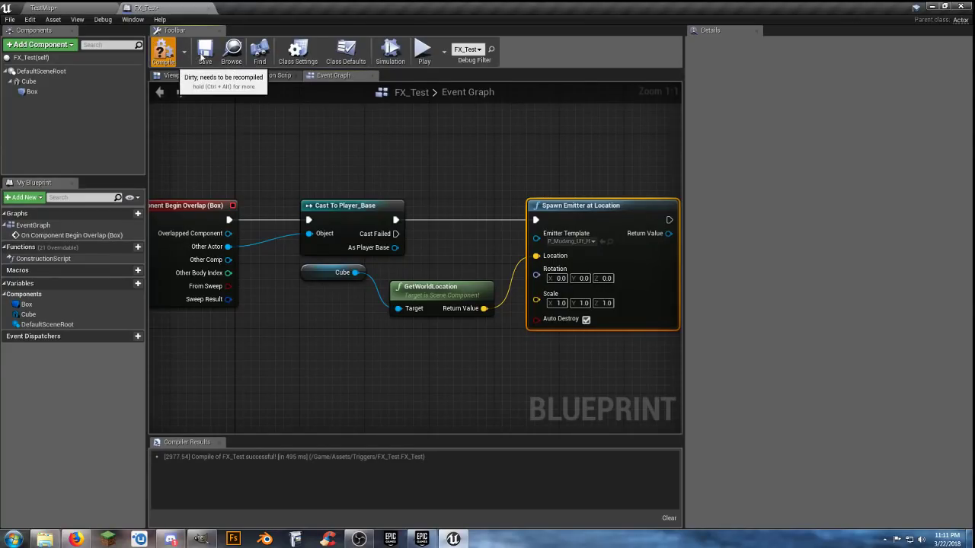
{"action": "left_click", "coordinate": [203, 58]}
Step: Play-test TestMap by running the player over the FX_Test trigger several times to view the heart effect, and end the session
{"action": "left_click", "coordinate": [88, 10]}
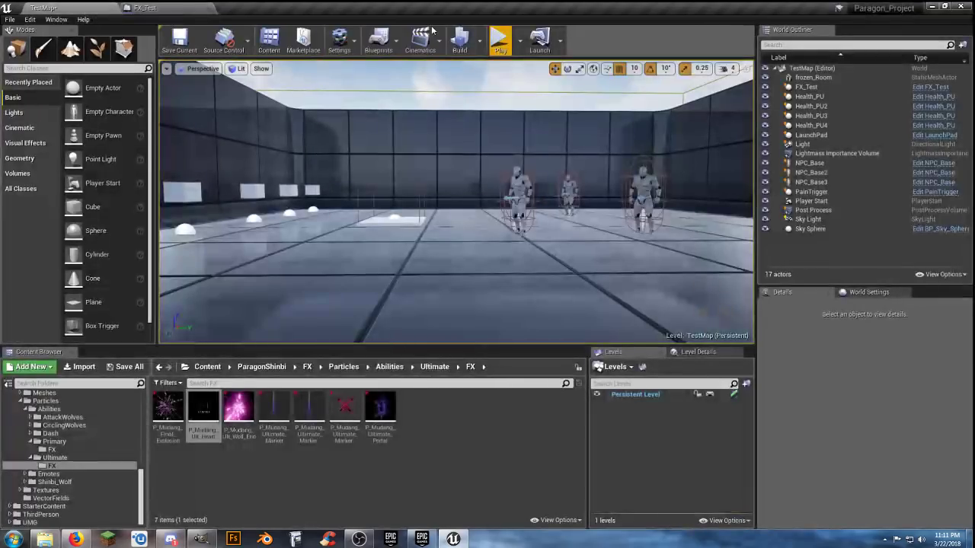
{"action": "left_click", "coordinate": [501, 40]}
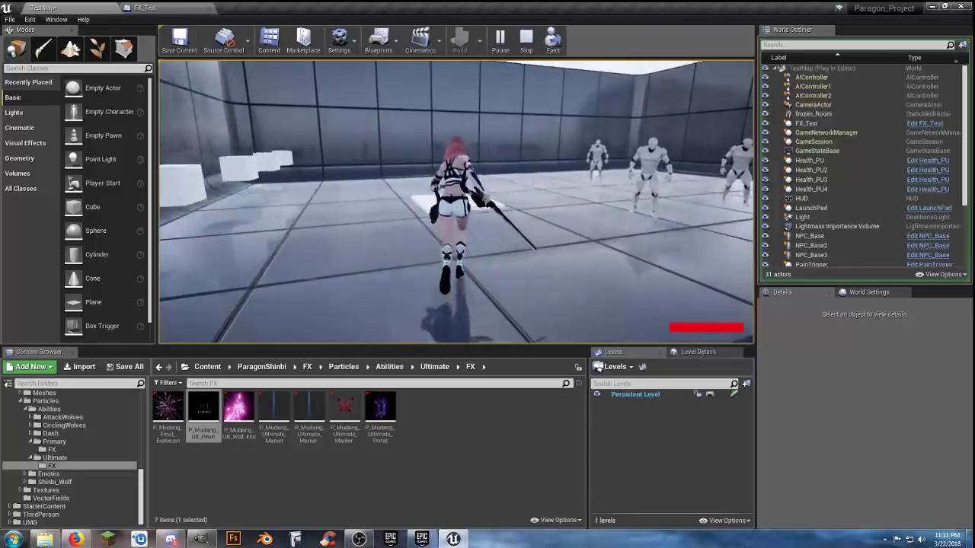
{"action": "key", "text": "w"}
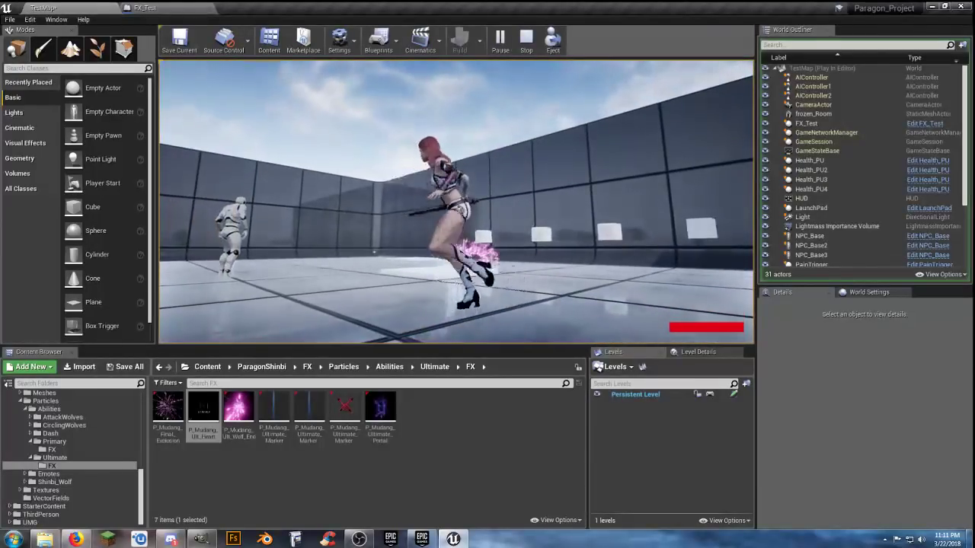
{"action": "key", "text": "a"}
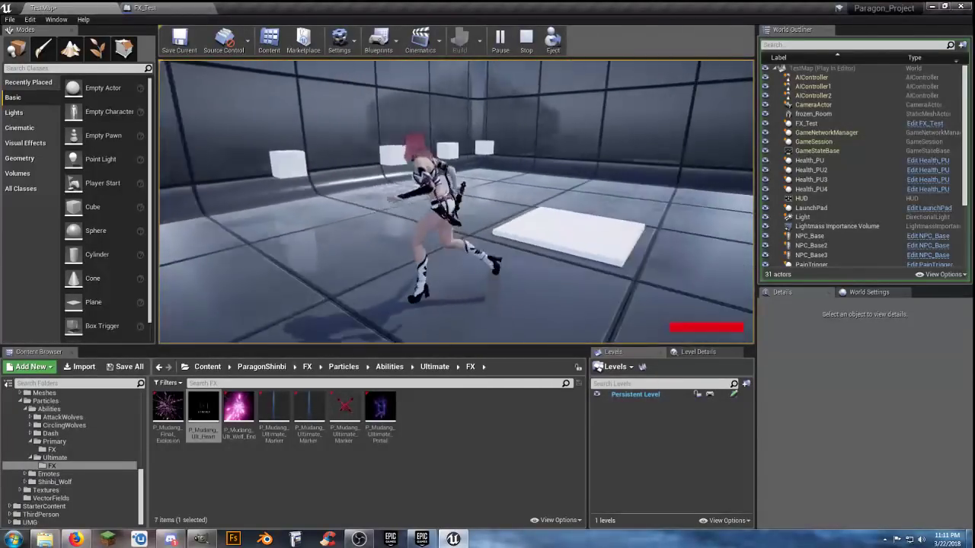
{"action": "key", "text": "w"}
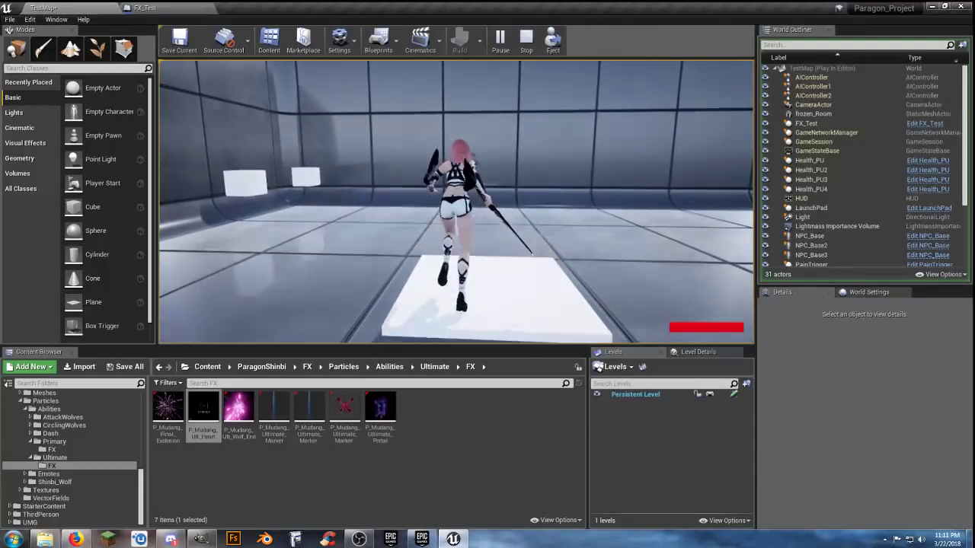
{"action": "key", "text": "s"}
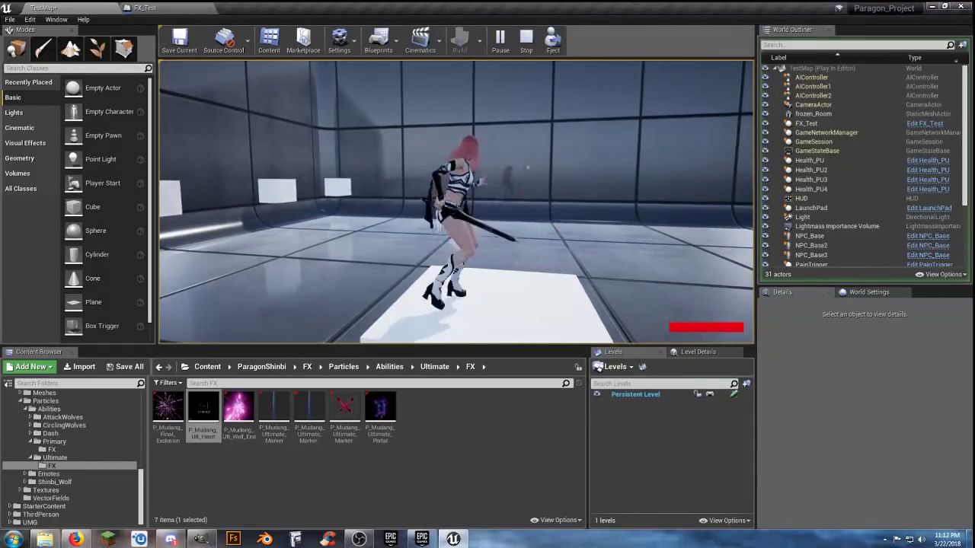
{"action": "key", "text": "w"}
{"action": "key", "text": "a"}
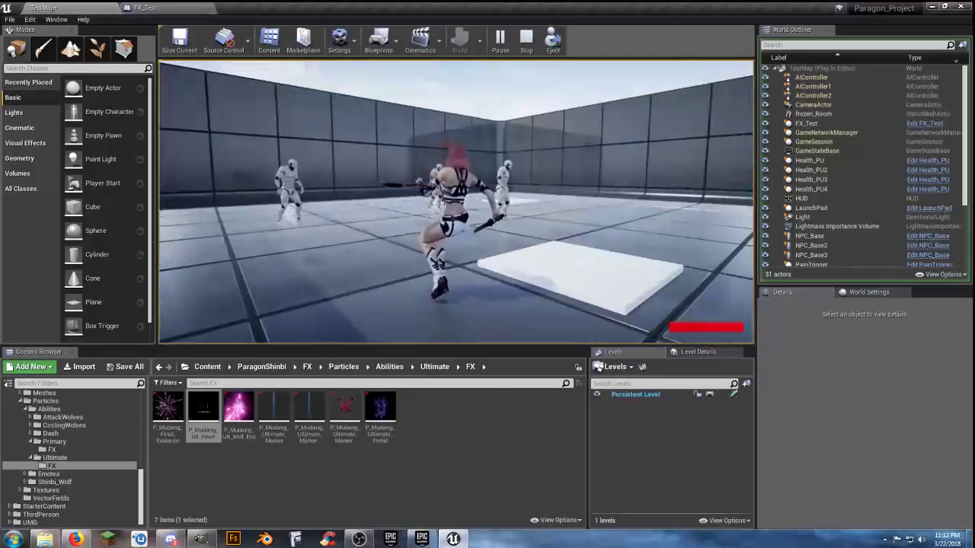
{"action": "key", "text": "Escape"}
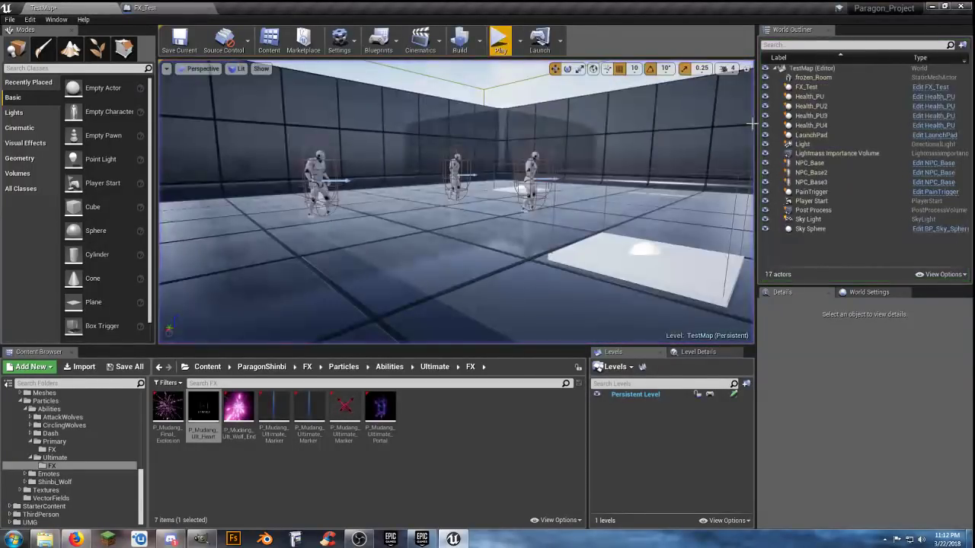
Step: Set FX_Test's Emitter Template to P_Mudang_Ult_Wolf_End from the Ultimate/FX folder, and compile and save the blueprint
{"action": "left_click", "coordinate": [239, 410]}
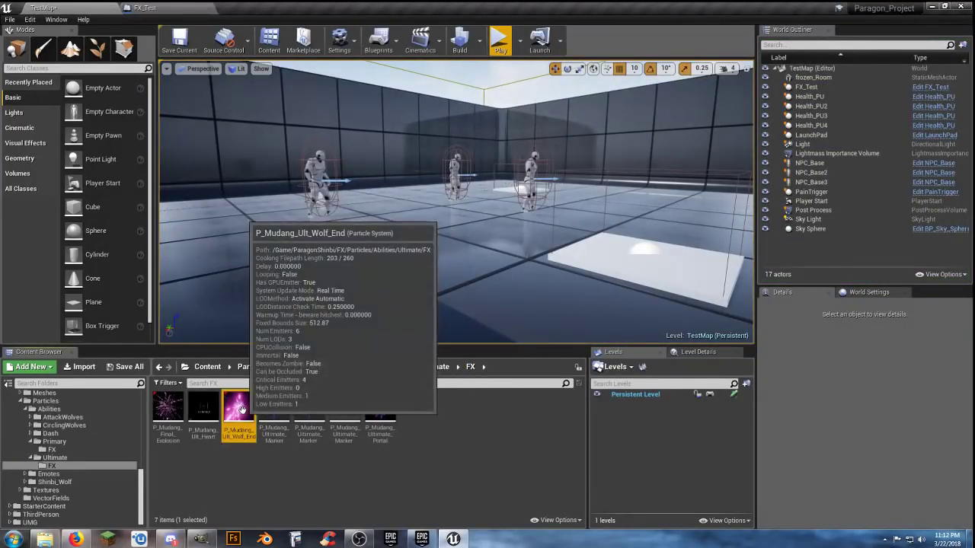
{"action": "left_click", "coordinate": [164, 8]}
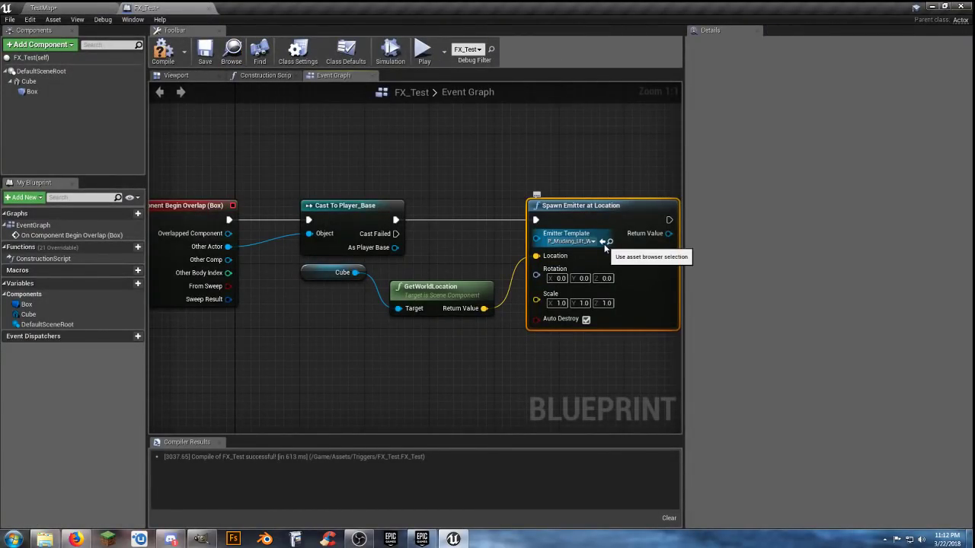
{"action": "left_click", "coordinate": [204, 59]}
Step: Play-test TestMap by repeatedly crossing the FX_Test trigger to view the wolf end effect from several sides, and end the session
{"action": "left_click", "coordinate": [96, 9]}
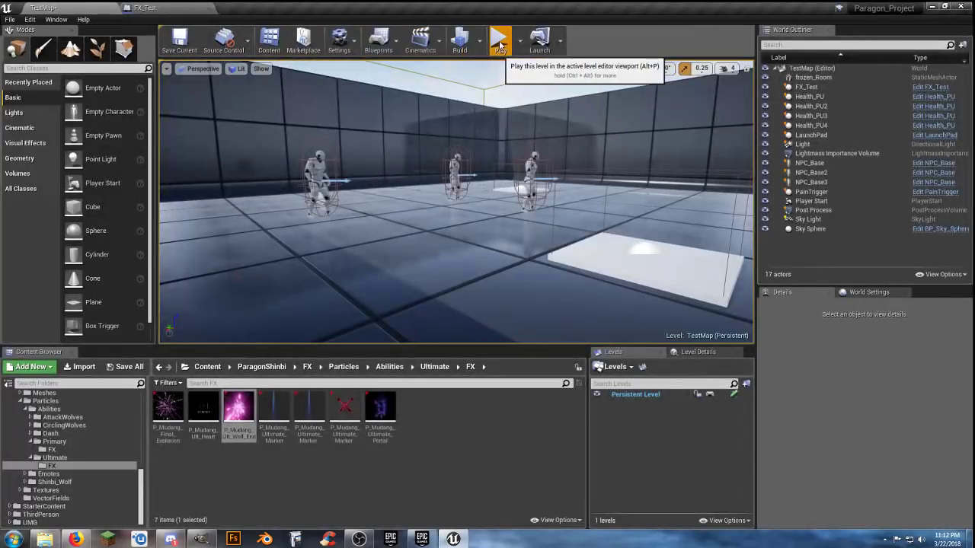
{"action": "left_click", "coordinate": [501, 46]}
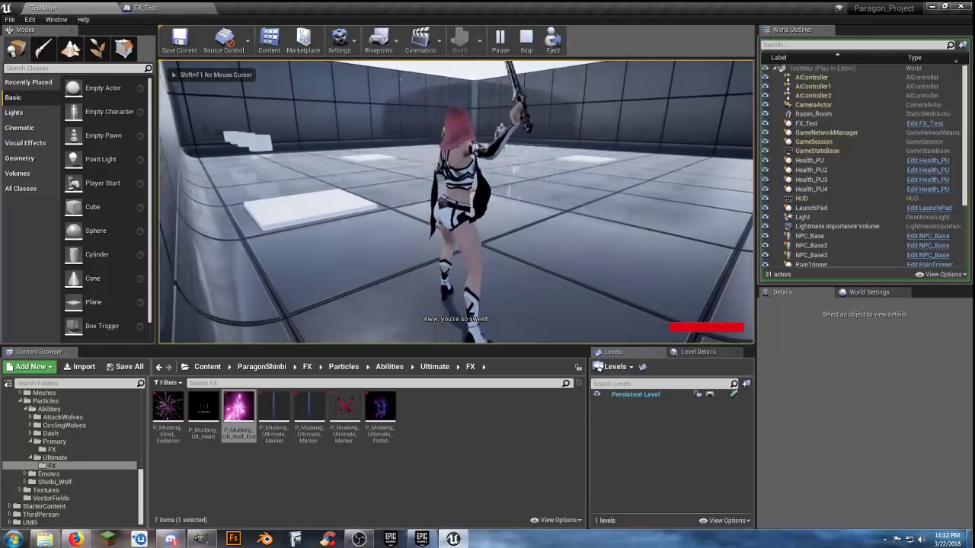
{"action": "key", "text": "w"}
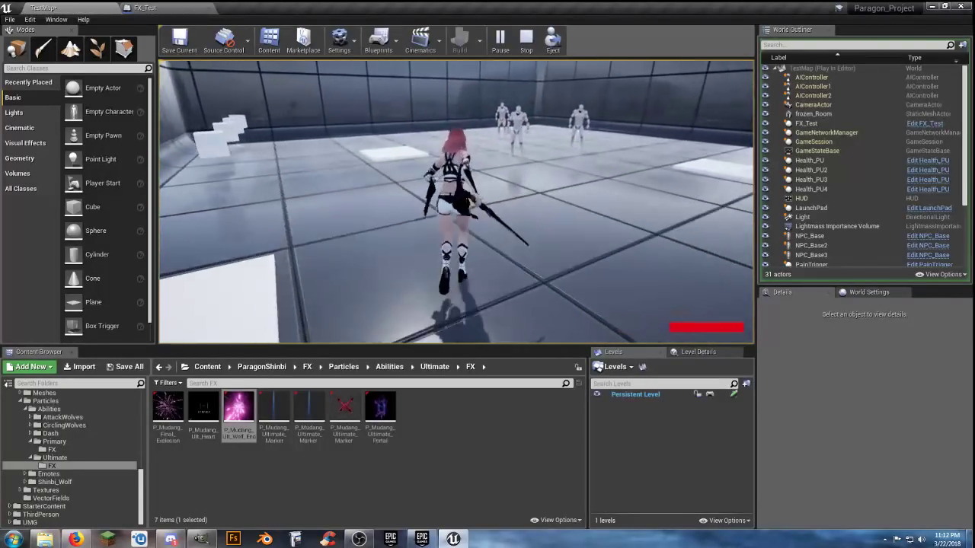
{"action": "key", "text": "q"}
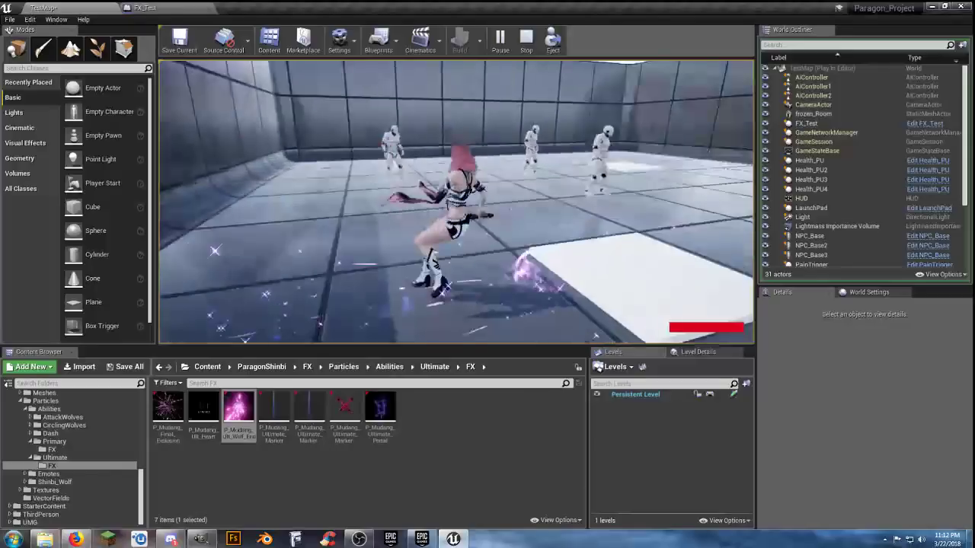
{"action": "key", "text": "w"}
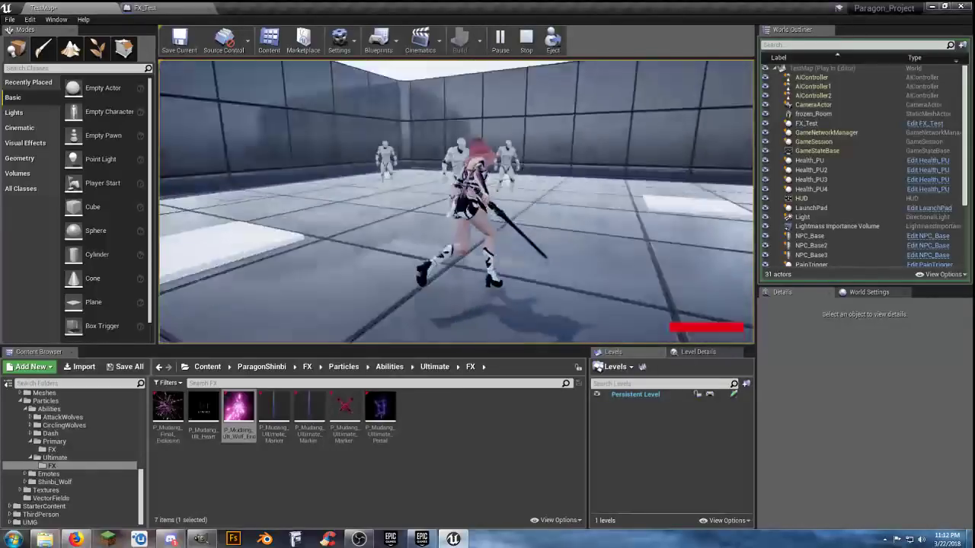
{"action": "key", "text": "q"}
{"action": "key", "text": "w"}
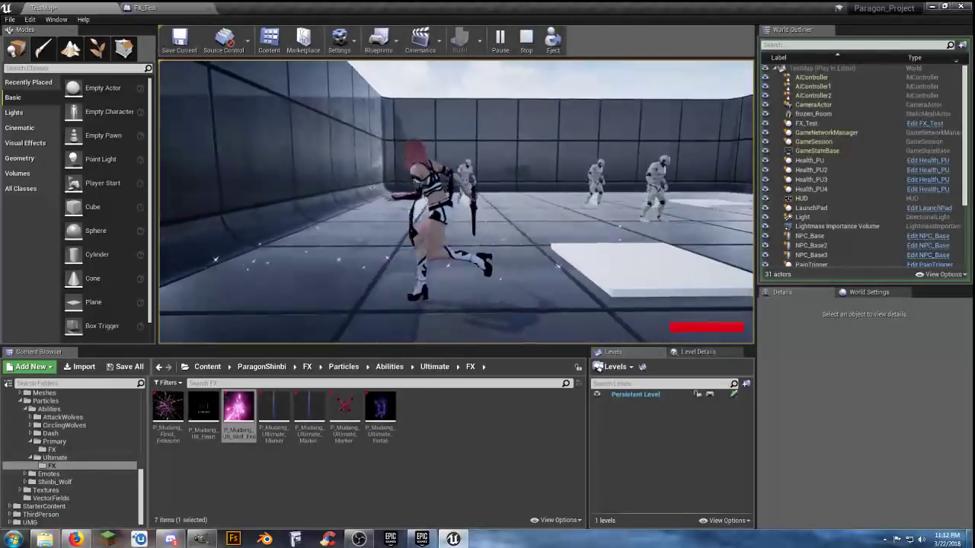
{"action": "key", "text": "q"}
{"action": "key", "text": "w"}
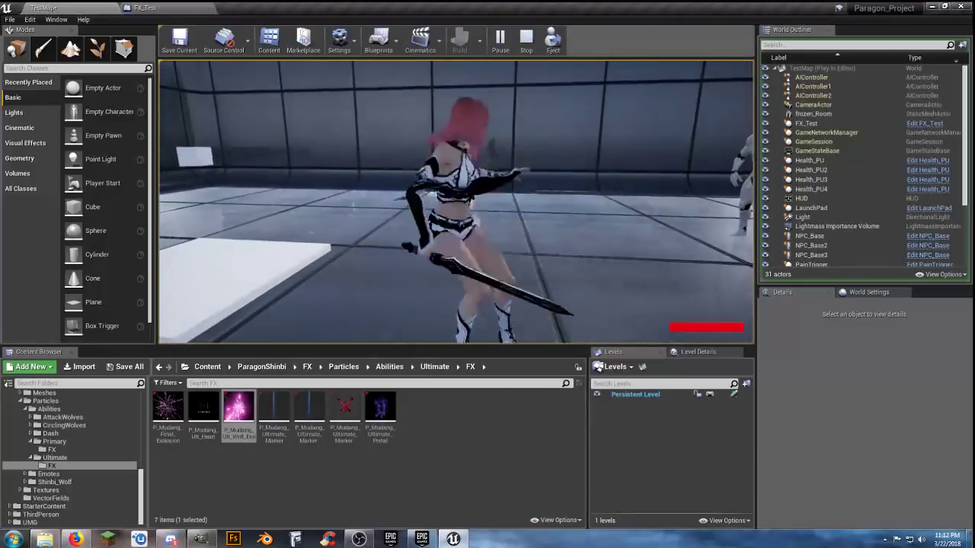
{"action": "key", "text": "w"}
{"action": "key", "text": "Escape"}
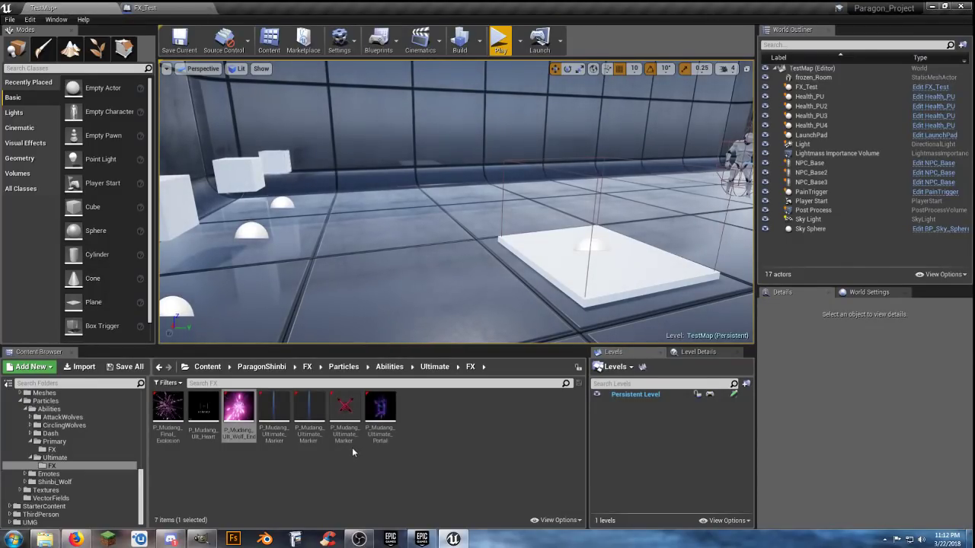
Step: Set FX_Test's Emitter Template to the red P_Mudang_Ultimate_Marker particle system from the Ultimate/FX folder, and compile and save the blueprint
{"action": "left_click", "coordinate": [346, 415]}
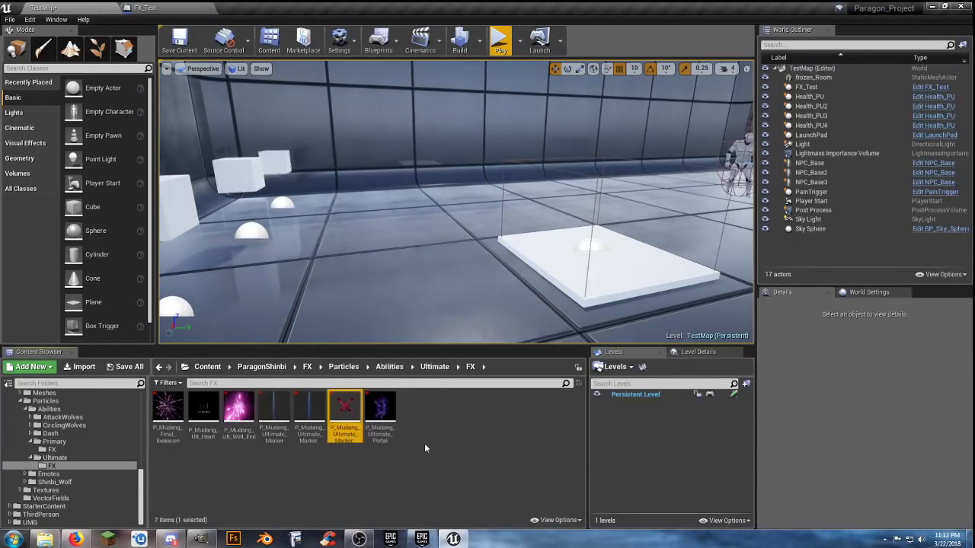
{"action": "left_click", "coordinate": [183, 8]}
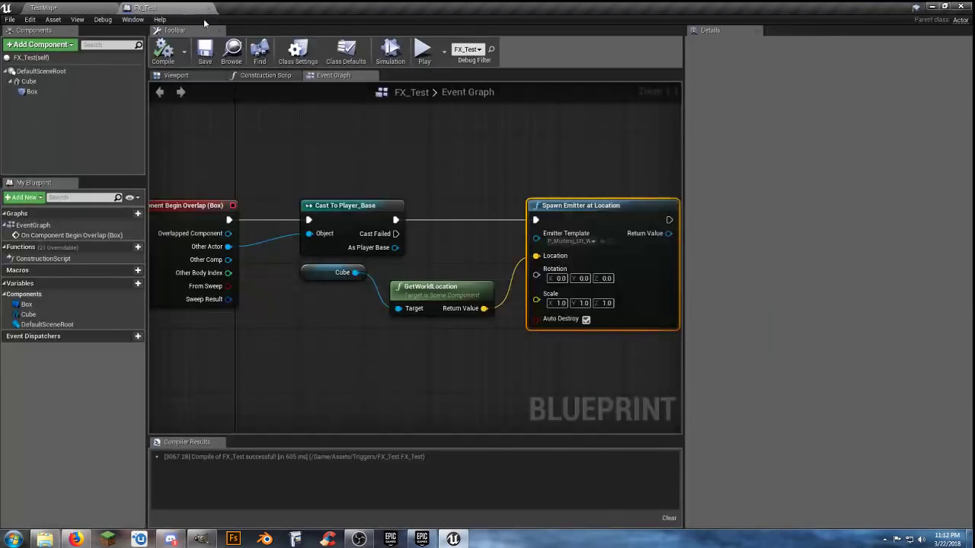
{"action": "left_click", "coordinate": [595, 243]}
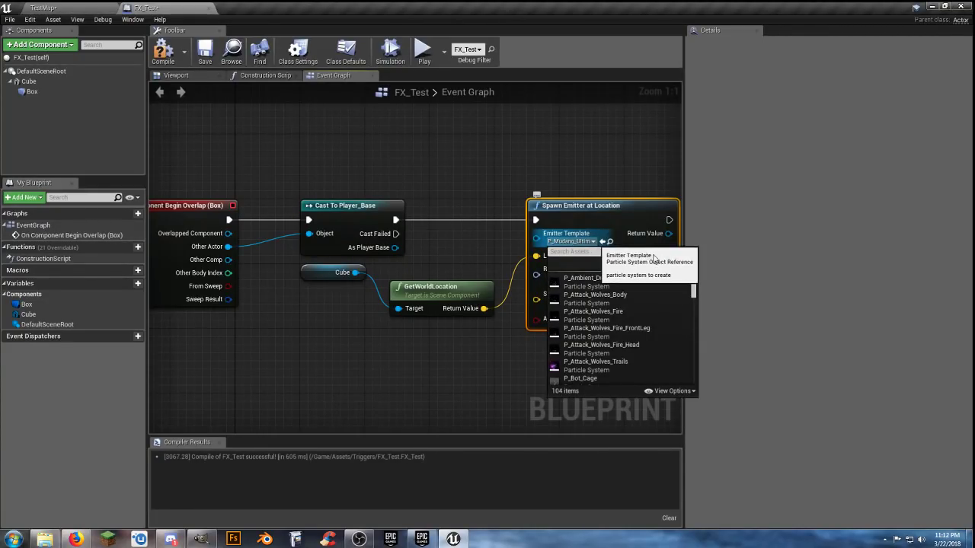
{"action": "left_click", "coordinate": [448, 353]}
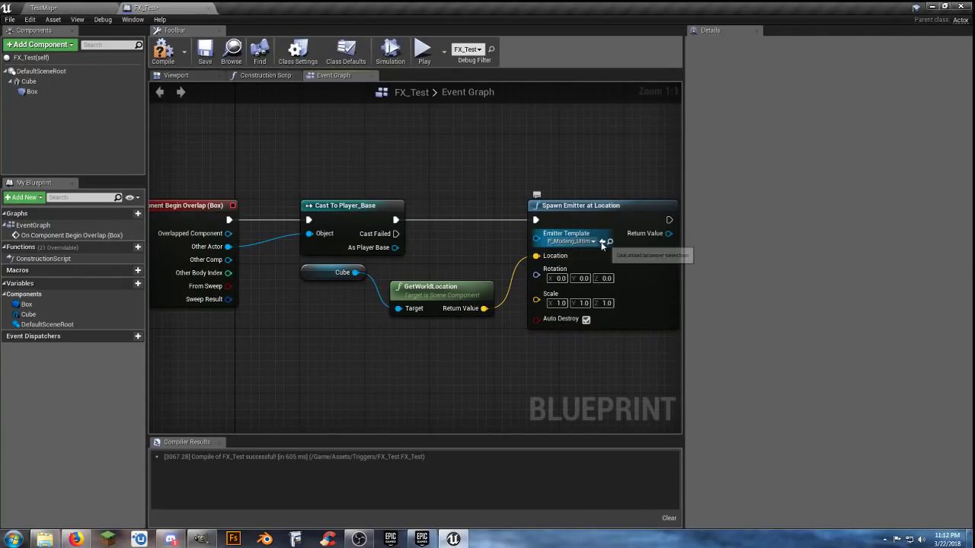
{"action": "key", "text": "F7"}
{"action": "left_click", "coordinate": [204, 54]}
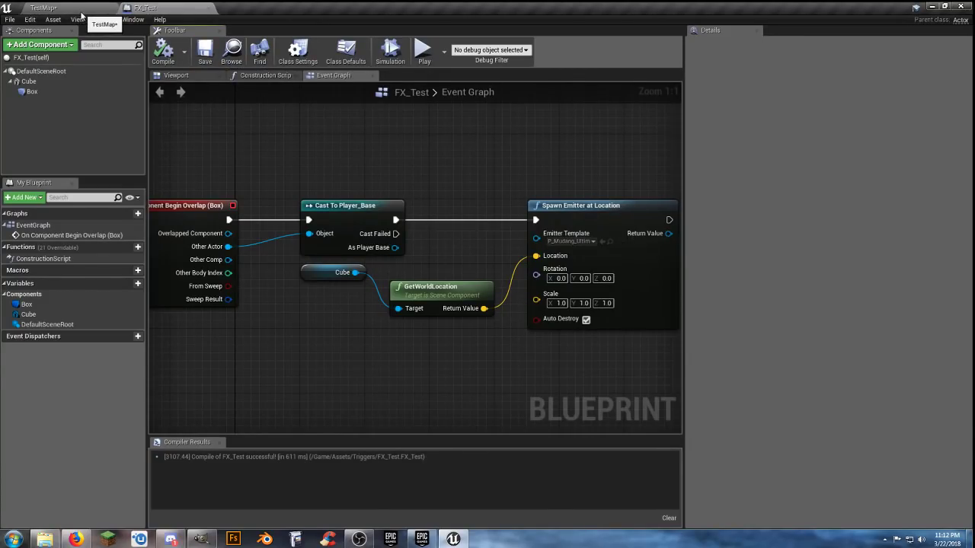
Step: Play-test TestMap by running the player back and forth around the FX_Test trigger to check the red marker effect, and end the session
{"action": "left_click", "coordinate": [76, 9]}
{"action": "left_click", "coordinate": [500, 42]}
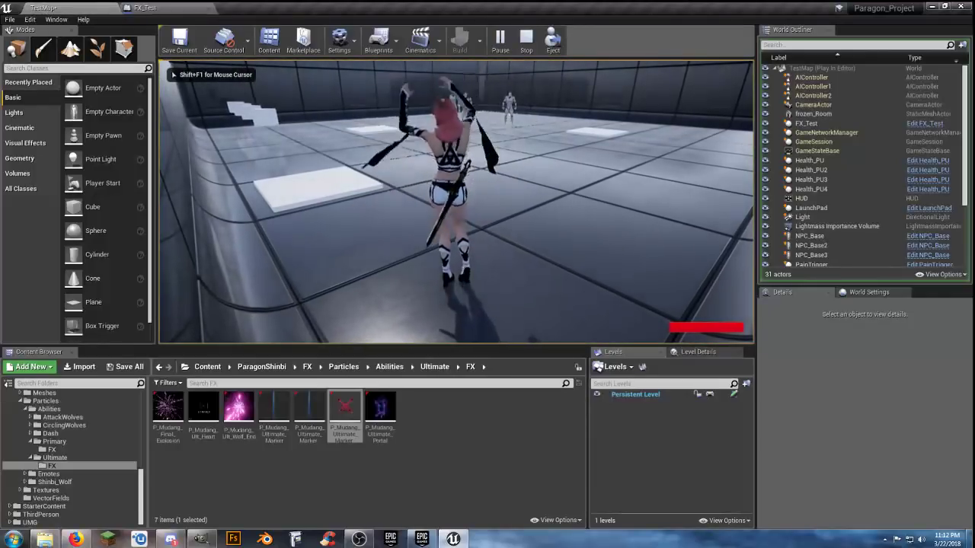
{"action": "key", "text": "w"}
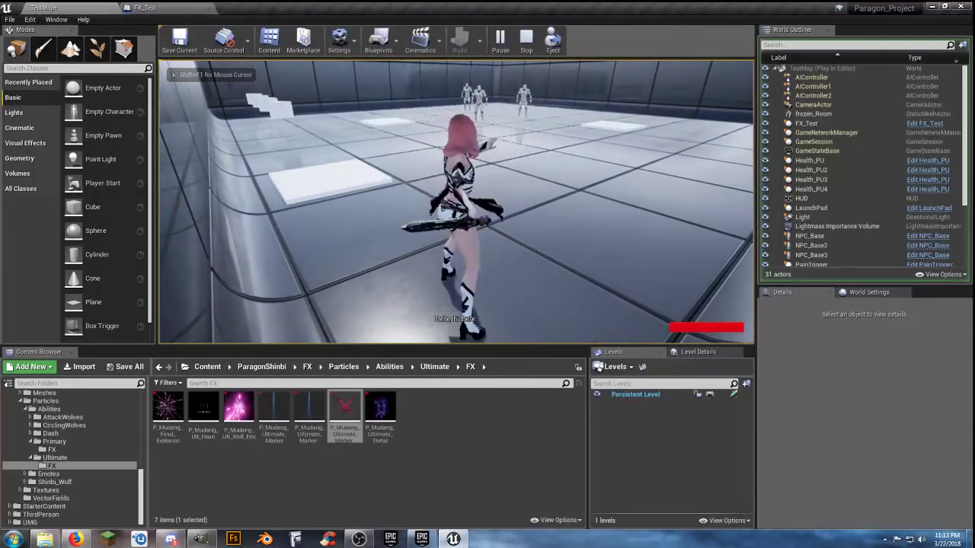
{"action": "key", "text": "w"}
{"action": "key", "text": "w"}
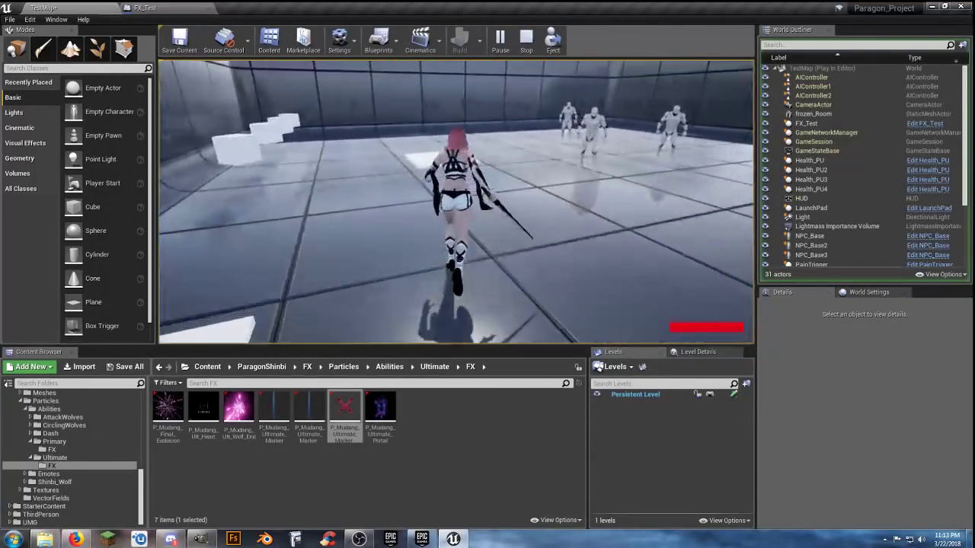
{"action": "key", "text": "w"}
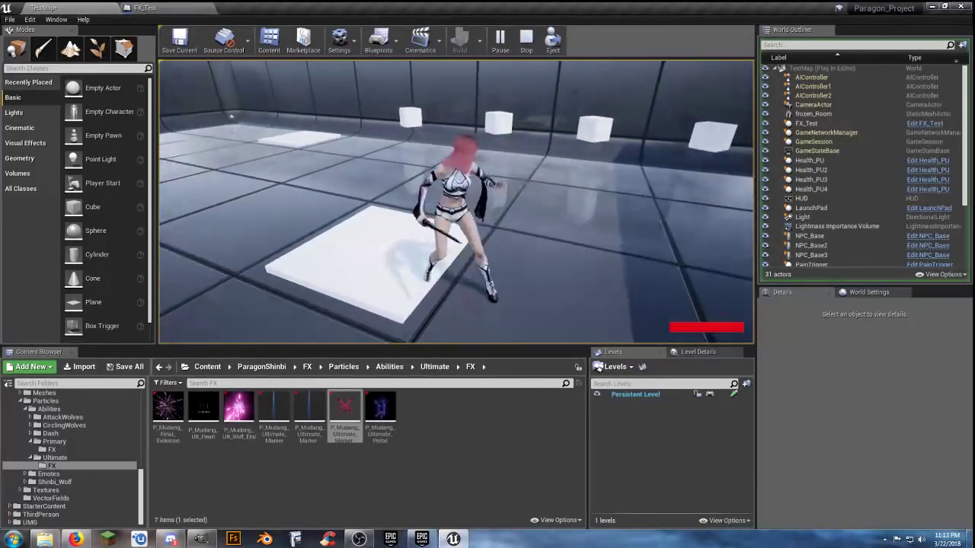
{"action": "key", "text": "a"}
{"action": "key", "text": "w"}
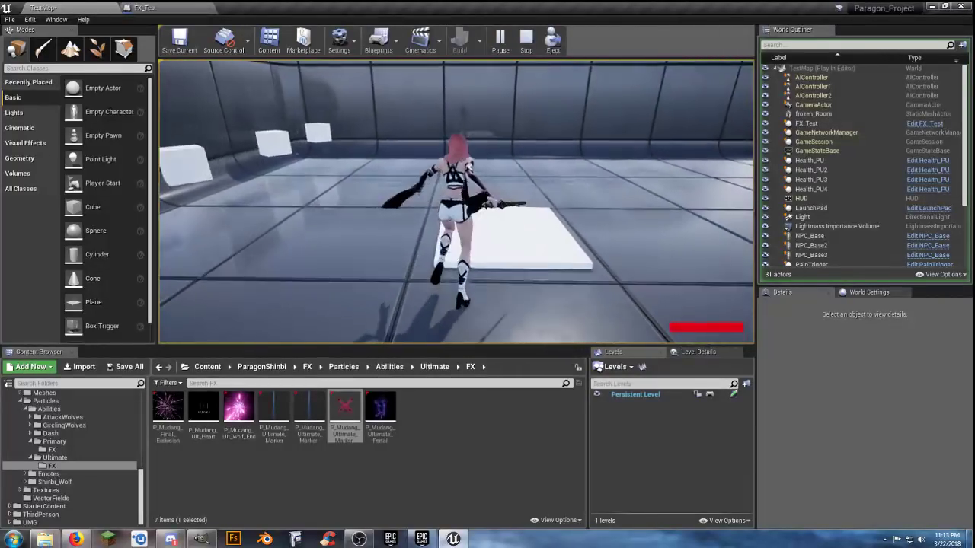
{"action": "key", "text": "s"}
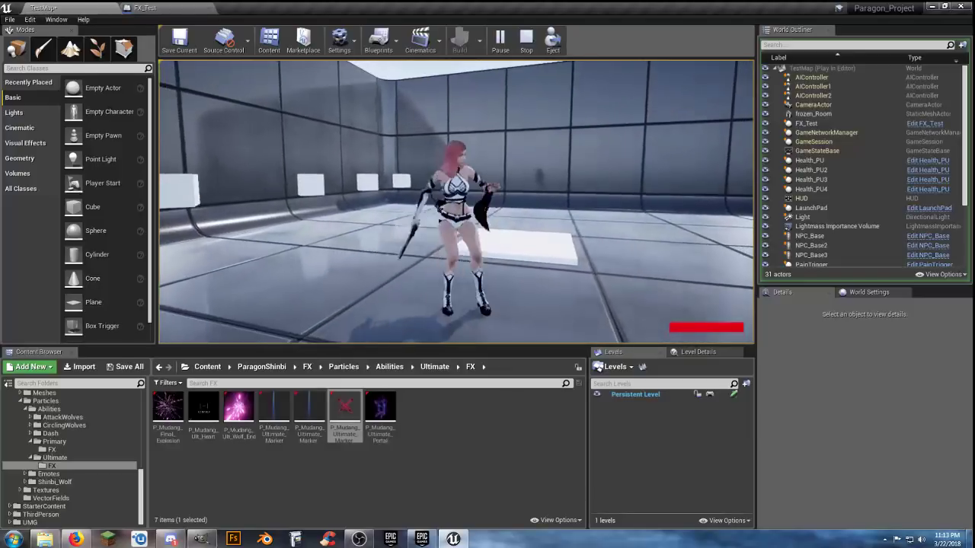
{"action": "key", "text": "w"}
{"action": "key", "text": "s"}
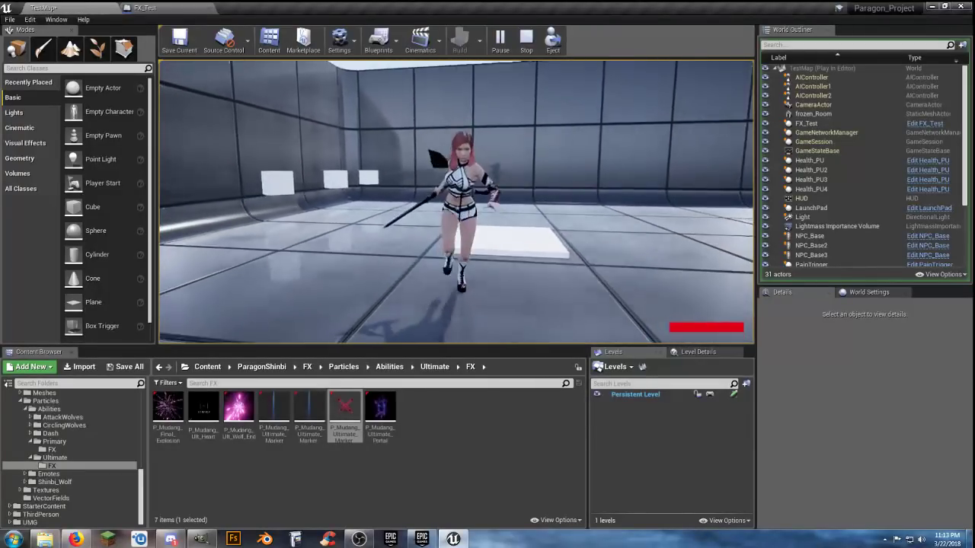
{"action": "key", "text": "shift+F1"}
{"action": "key", "text": "Escape"}
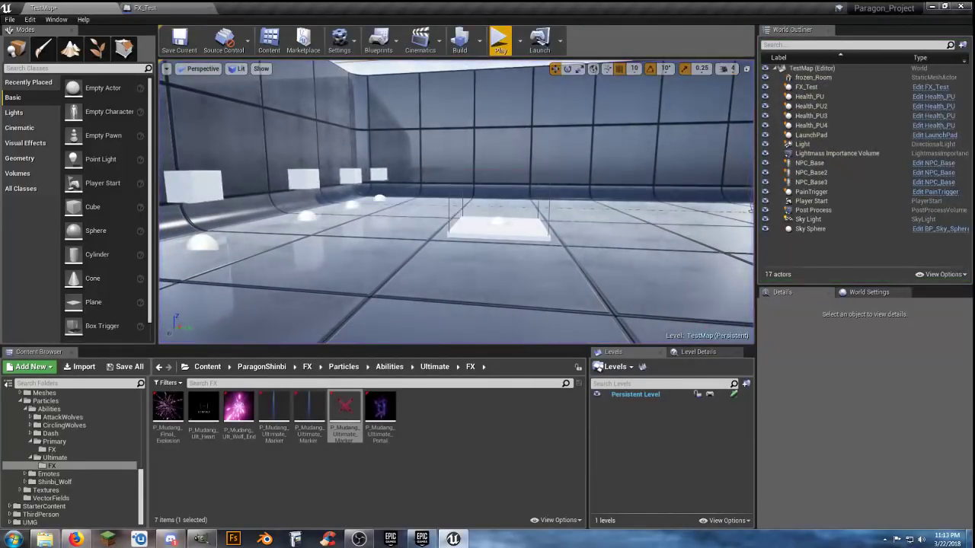
Step: Set FX_Test's Emitter Template to P_Mudang_Ultimate_Portal from the Ultimate/FX folder, and compile and save the blueprint
{"action": "left_click", "coordinate": [436, 418]}
{"action": "left_click", "coordinate": [380, 408]}
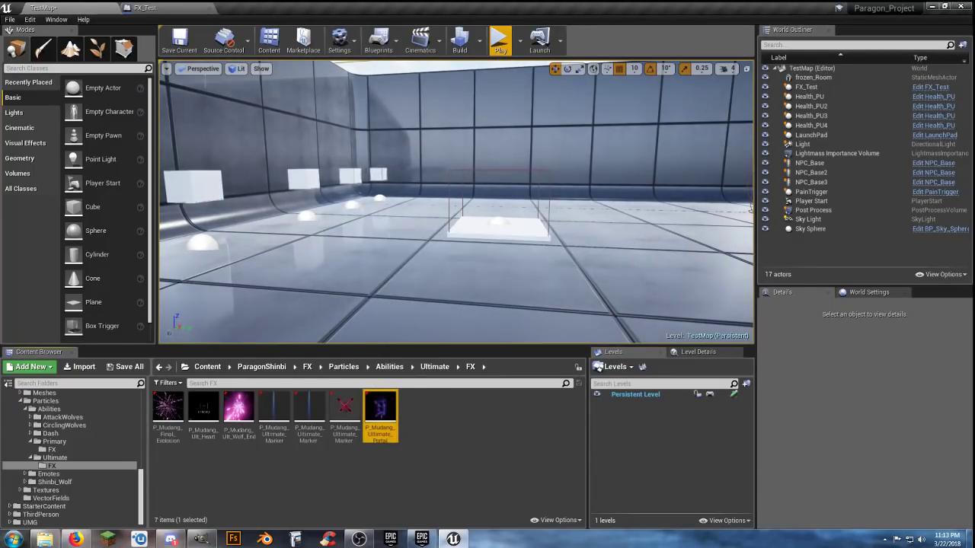
{"action": "left_click", "coordinate": [145, 7]}
{"action": "left_click", "coordinate": [602, 241]}
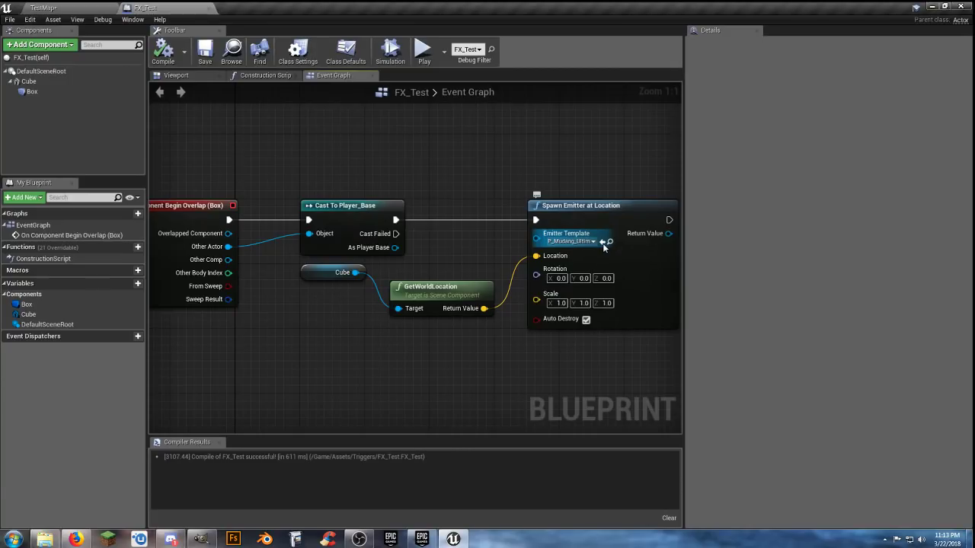
{"action": "left_click", "coordinate": [594, 243]}
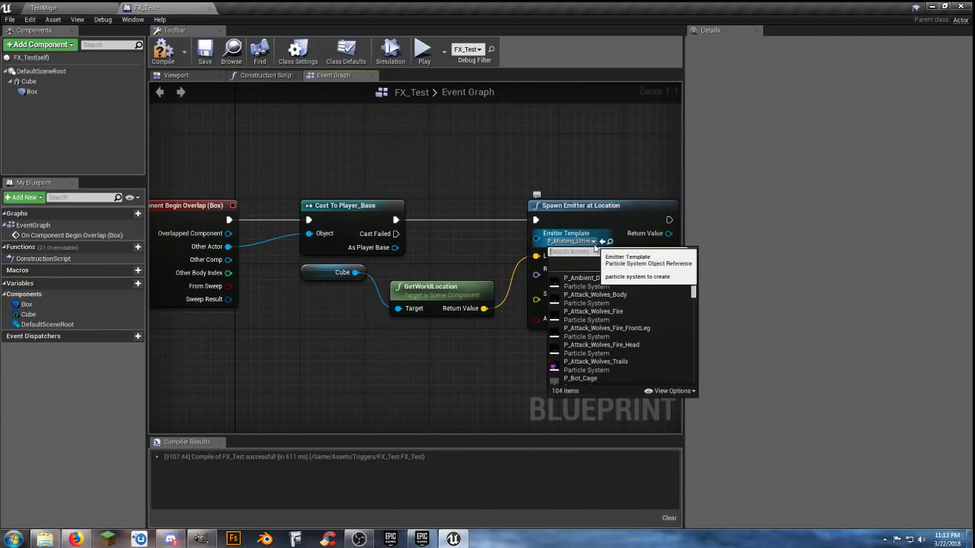
{"action": "left_click", "coordinate": [594, 244]}
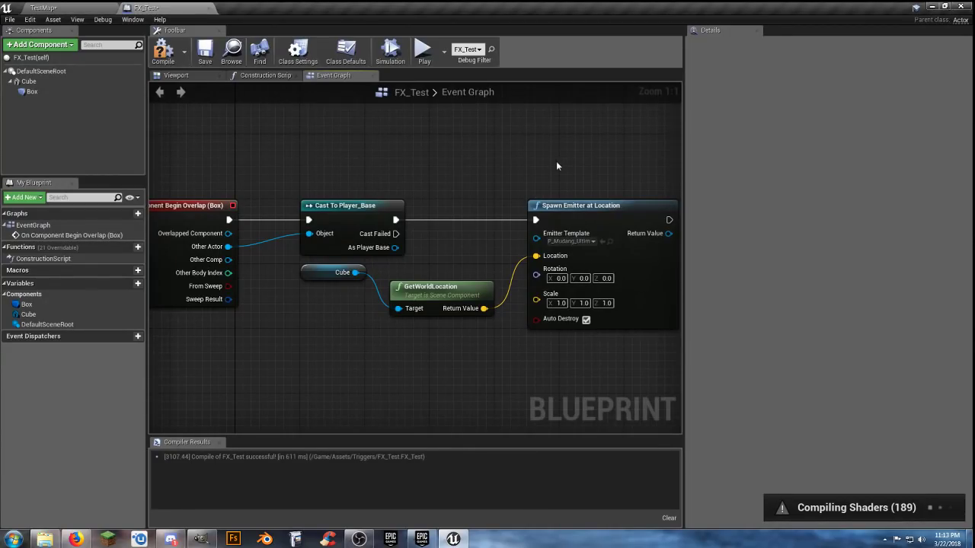
{"action": "left_click", "coordinate": [204, 52]}
Step: Play-test TestMap by moving the player on and off the FX_Test trigger to view the portal effect
{"action": "left_click", "coordinate": [43, 7]}
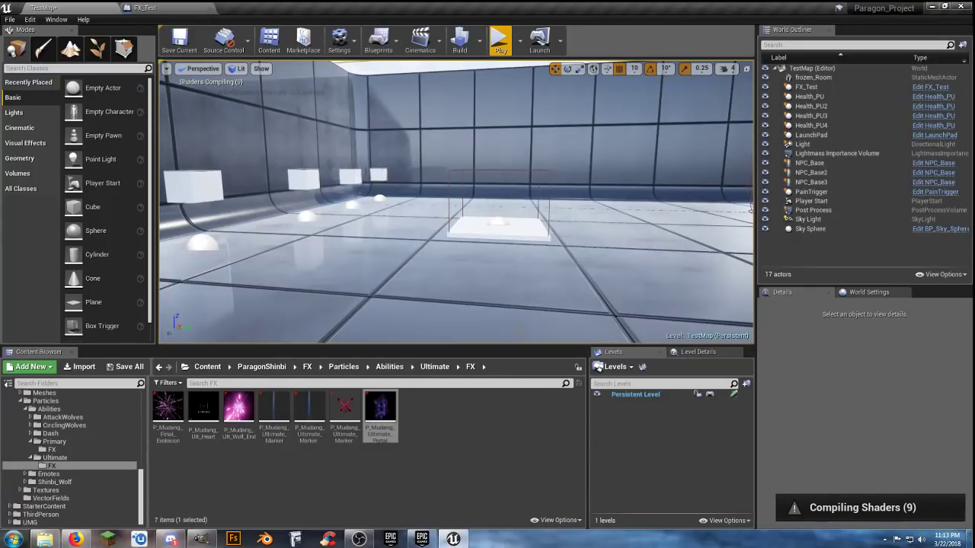
{"action": "left_click", "coordinate": [491, 50]}
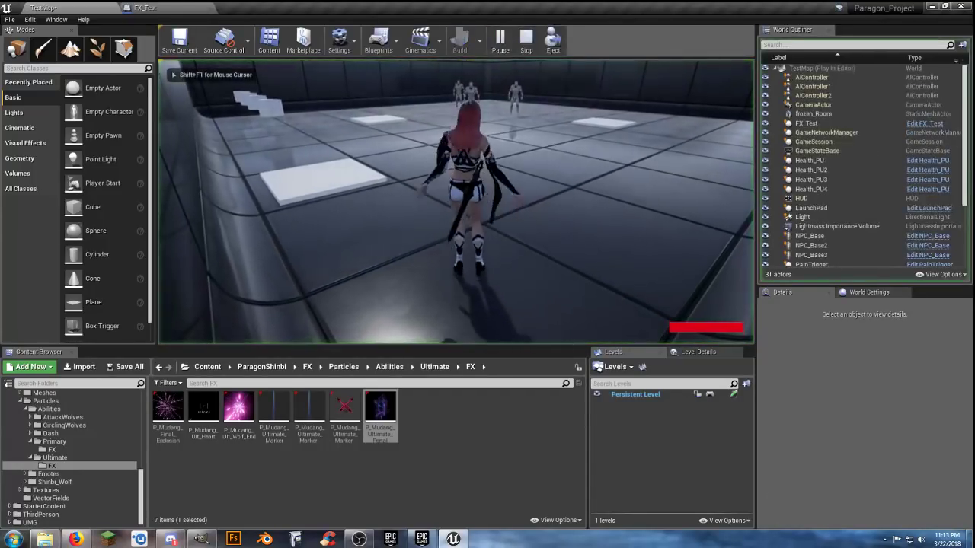
{"action": "key", "text": "r"}
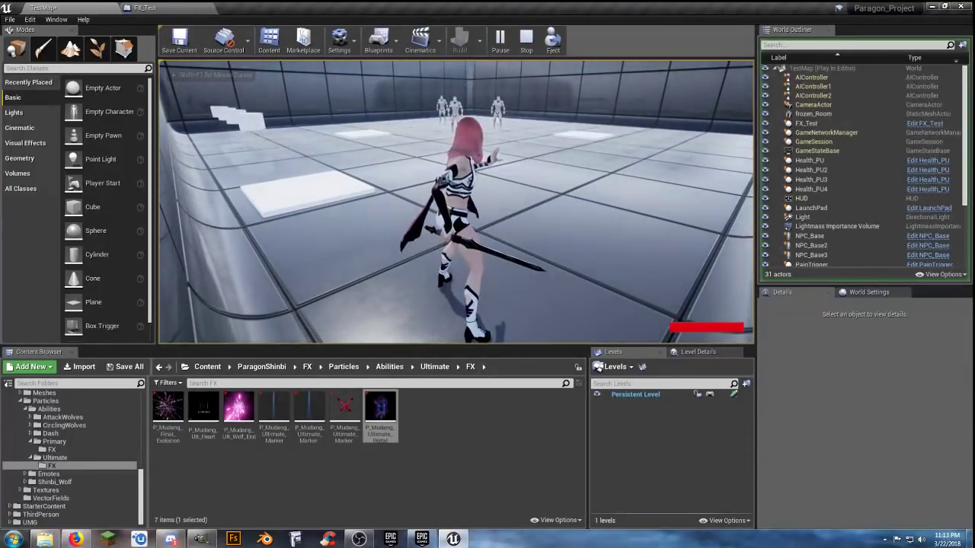
{"action": "key", "text": "w"}
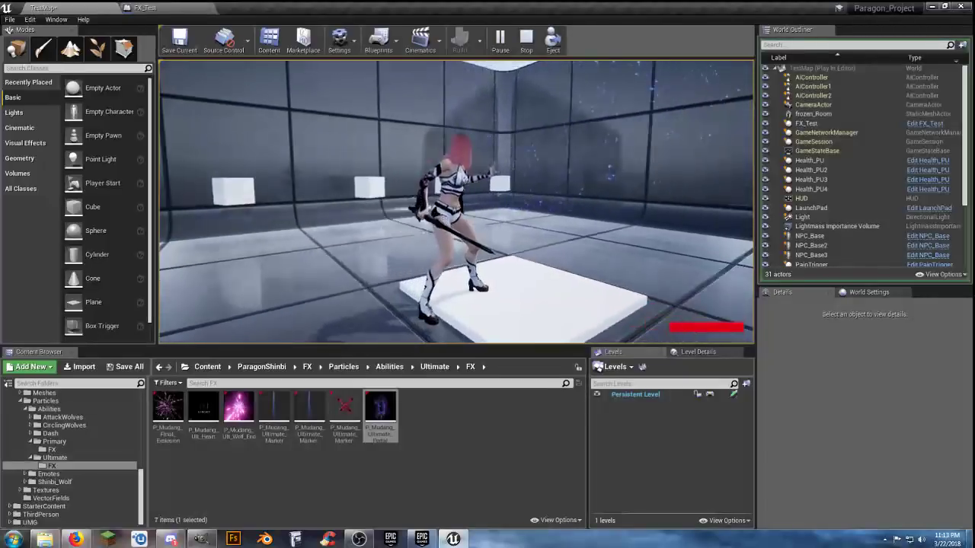
{"action": "key", "text": "s"}
{"action": "key", "text": "w"}
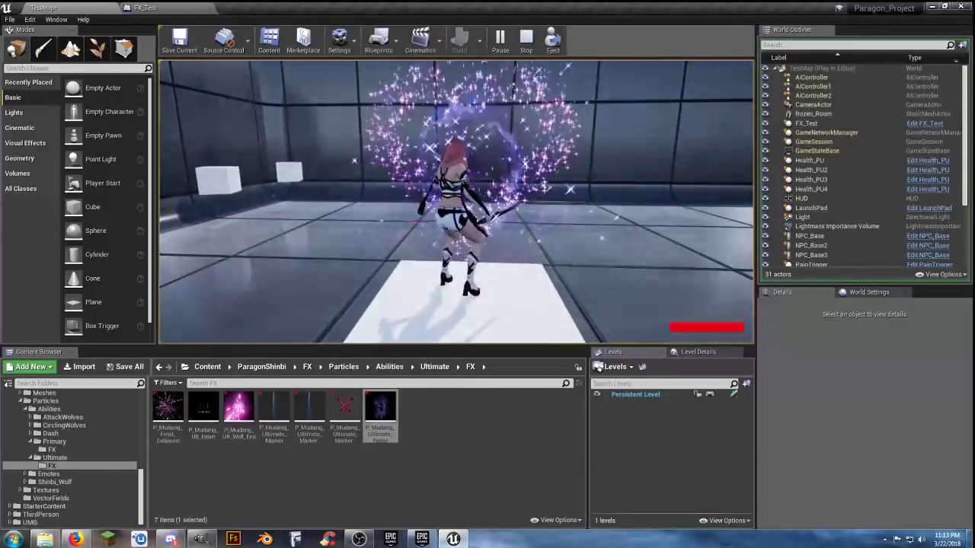
{"action": "key", "text": "s"}
{"action": "key", "text": "w"}
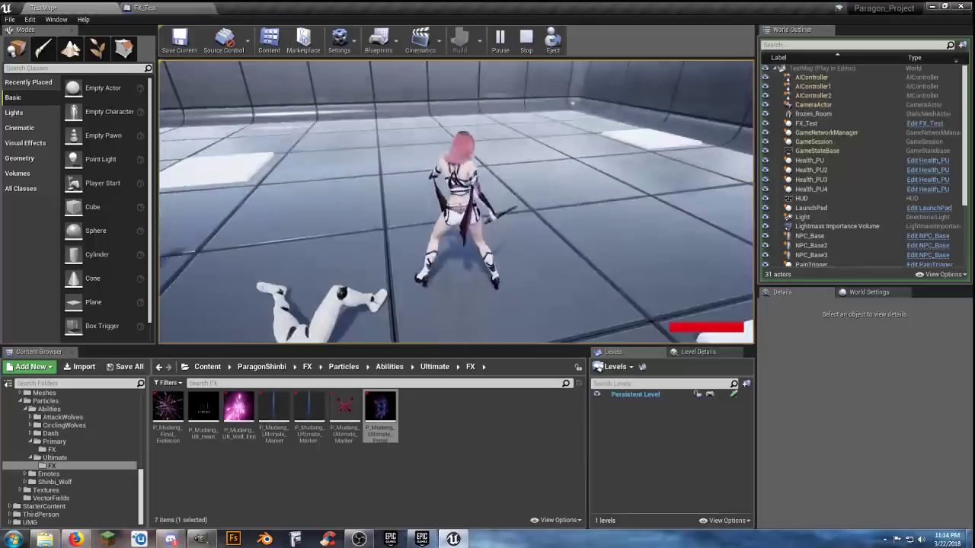
Step: Attack the NPCs with the player, run over the FX_Test trigger once more, and end the session
{"action": "key", "text": "w"}
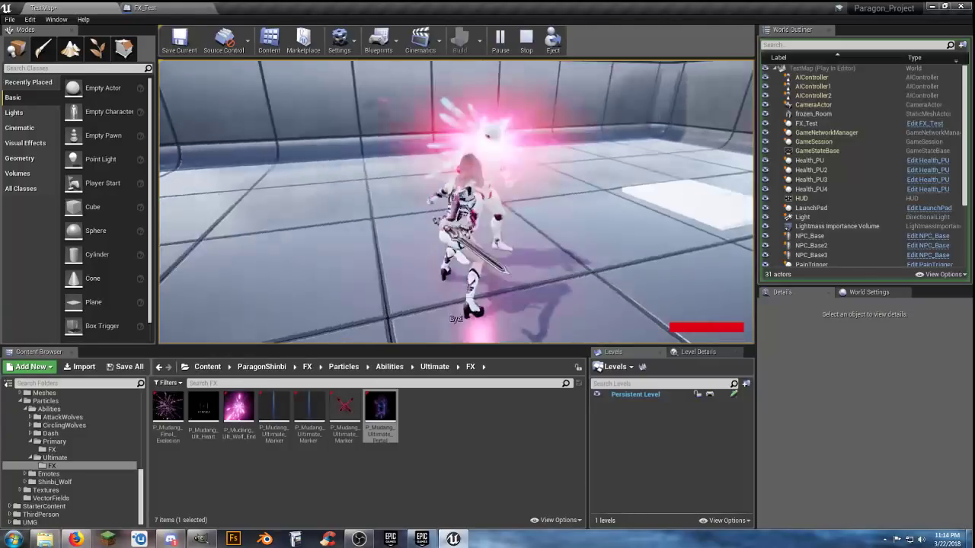
{"action": "key", "text": "w"}
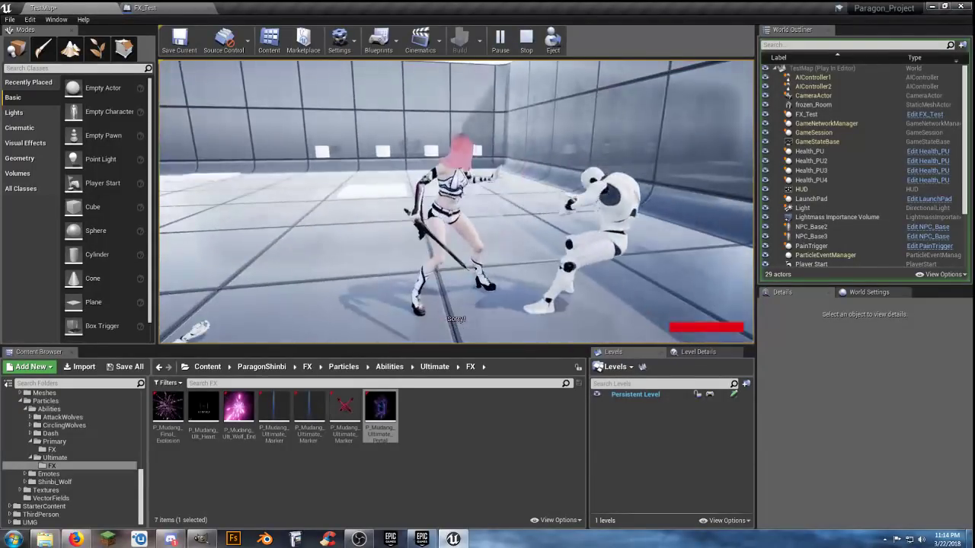
{"action": "key", "text": "w"}
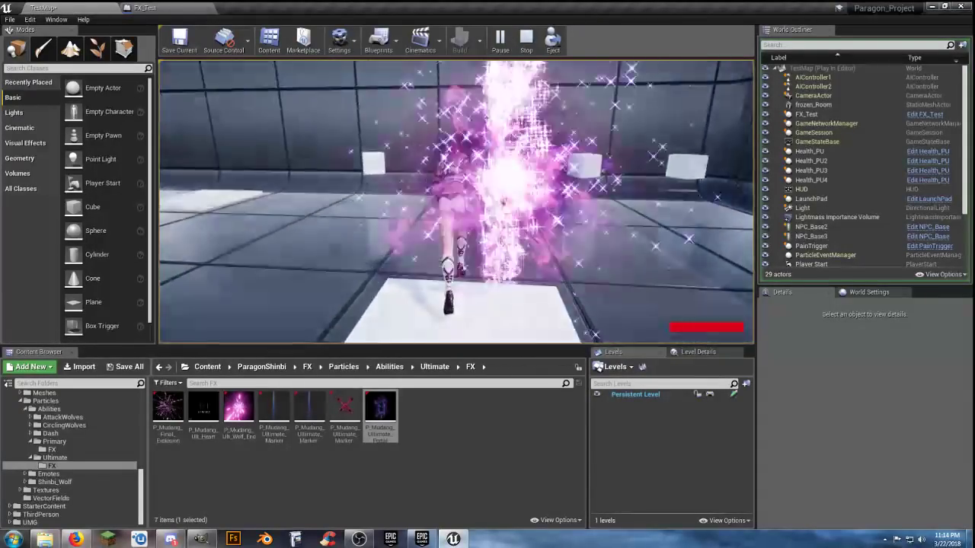
{"action": "key", "text": "Escape"}
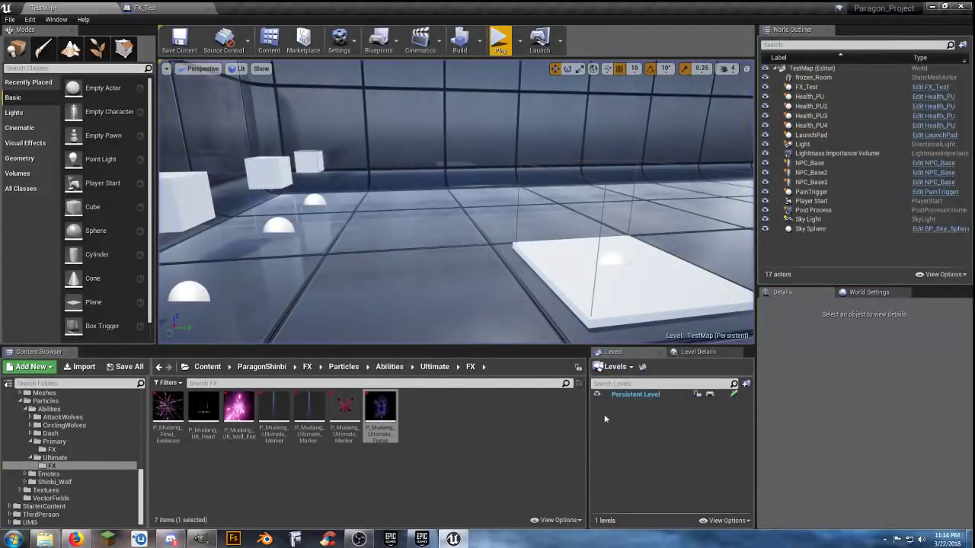
Step: Open P_Mudang_Primary_Sword_Glow from the Abilities/Primary/FX folder to examine its emitters, and close its editor
{"action": "left_click", "coordinate": [439, 460]}
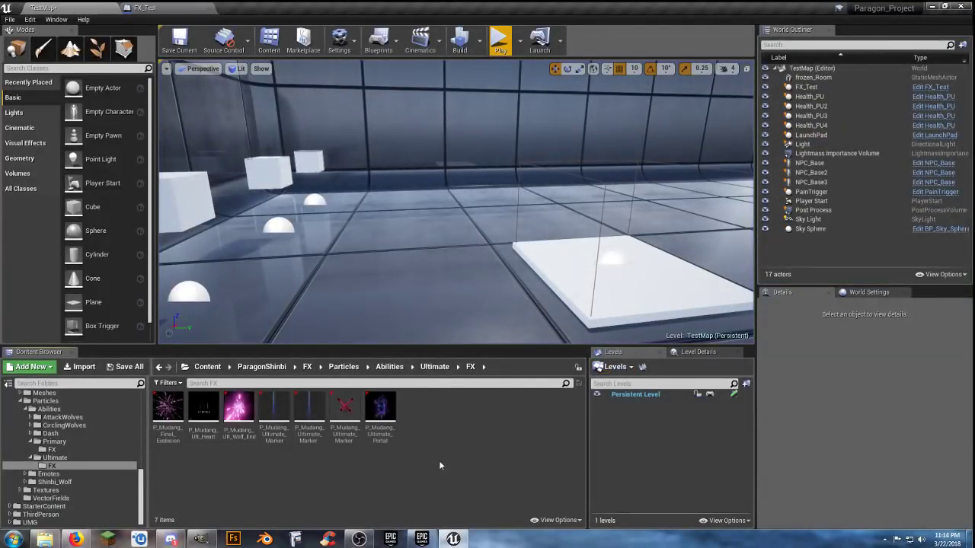
{"action": "left_click", "coordinate": [31, 458]}
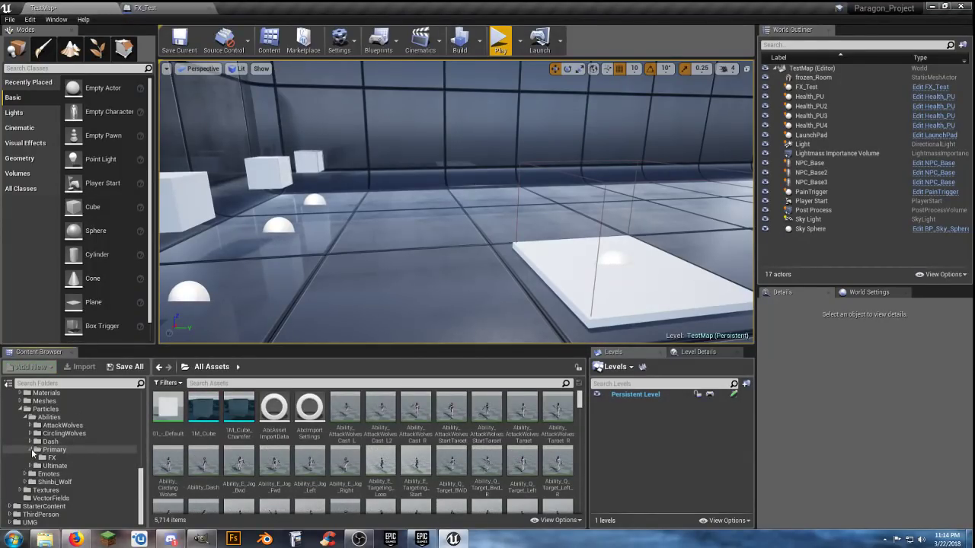
{"action": "left_click", "coordinate": [42, 450]}
{"action": "left_click", "coordinate": [52, 459]}
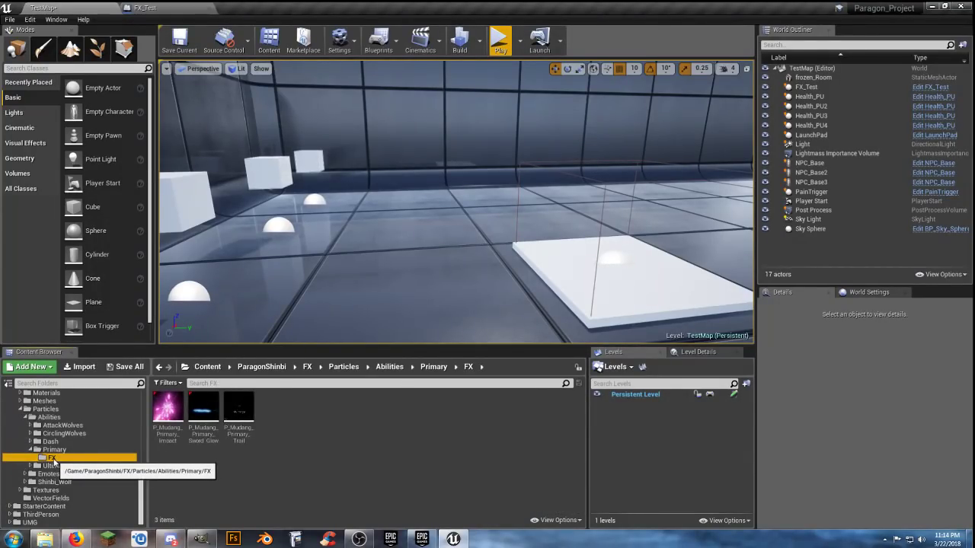
{"action": "left_click", "coordinate": [220, 470]}
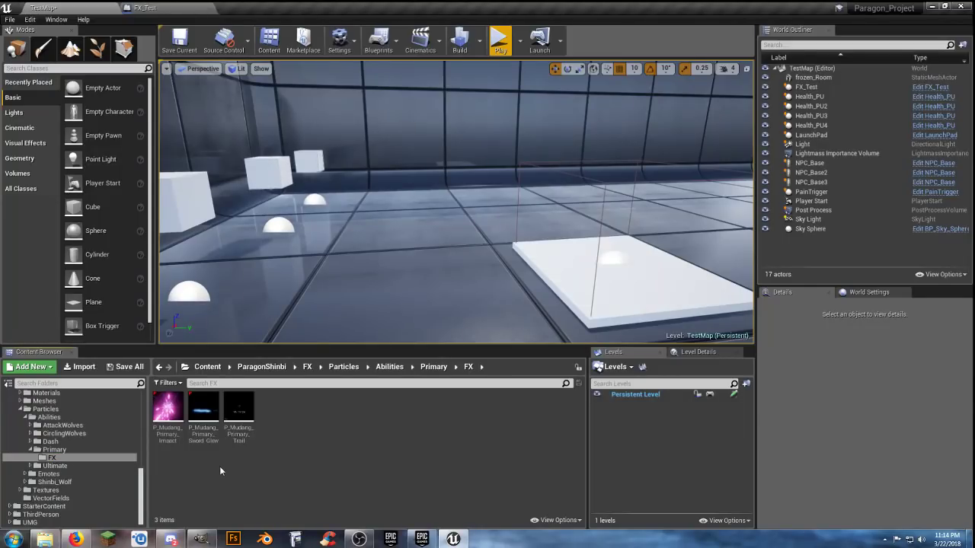
{"action": "left_click", "coordinate": [204, 412]}
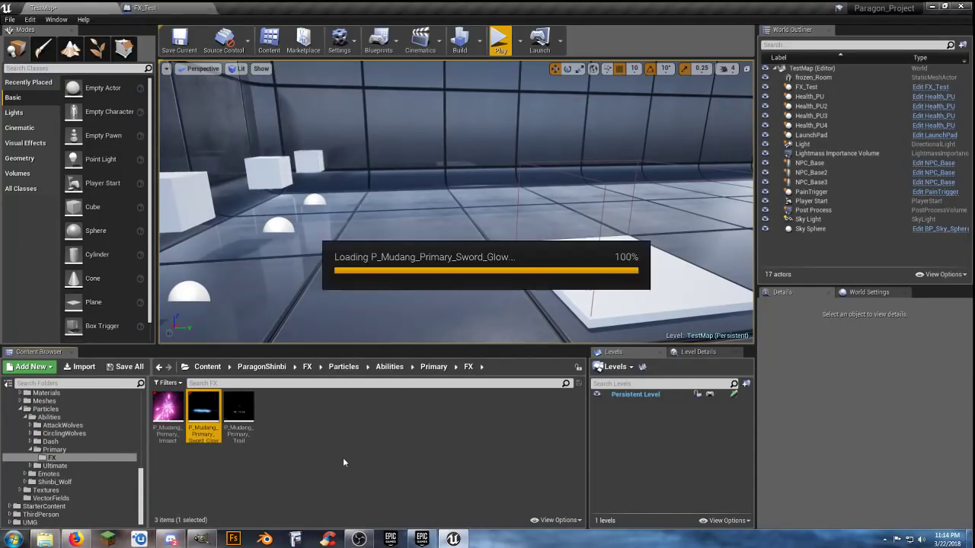
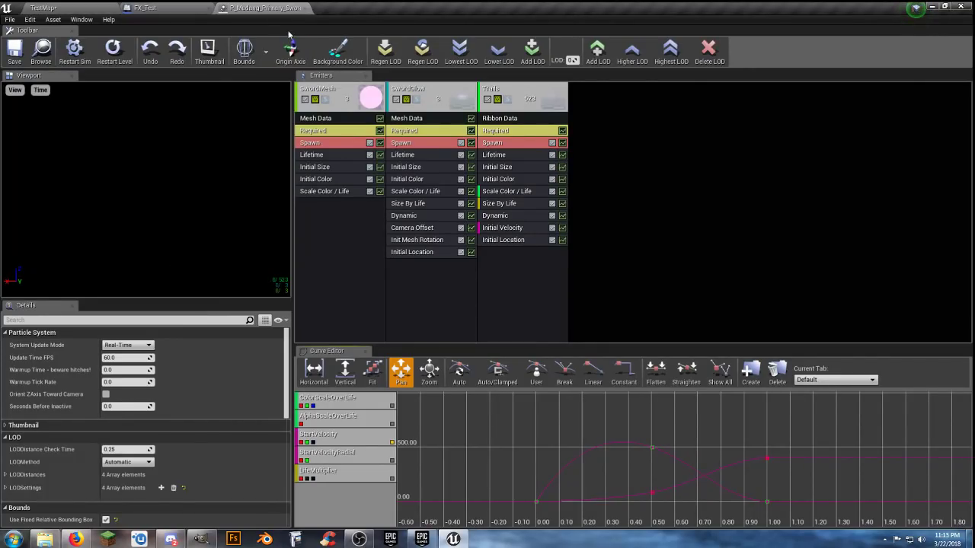
{"action": "left_click", "coordinate": [299, 7]}
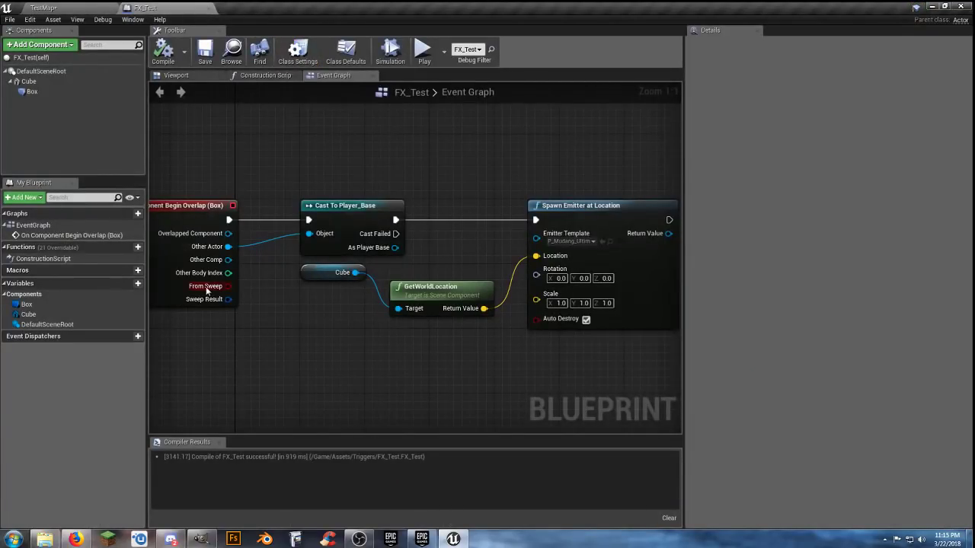
Step: Return to TestMap and browse the particle systems in the Abilities/Dash/FX folder
{"action": "left_click", "coordinate": [61, 7]}
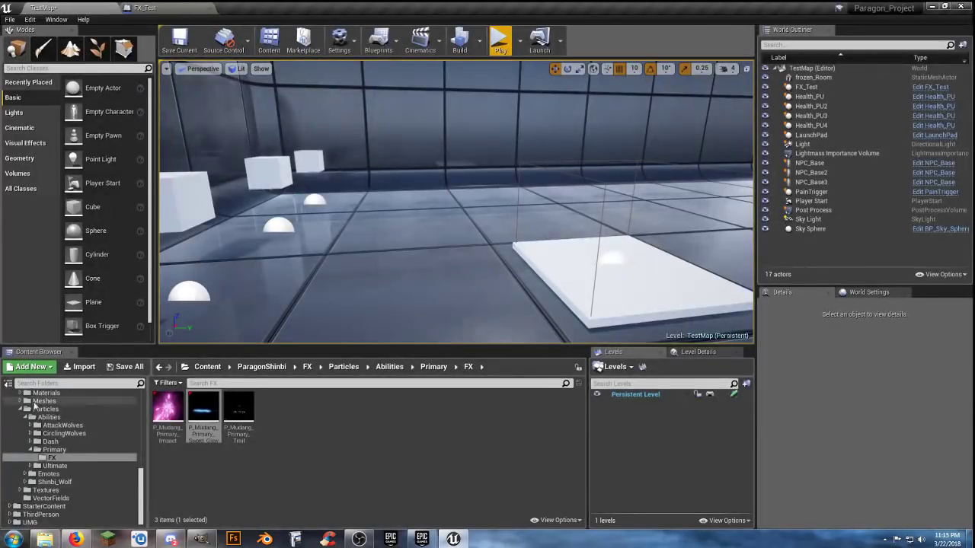
{"action": "left_click", "coordinate": [31, 450]}
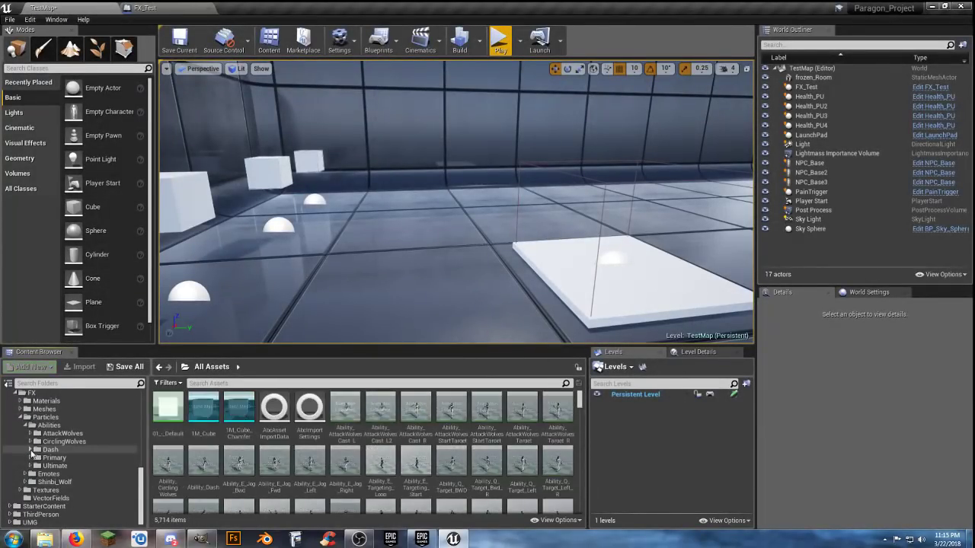
{"action": "left_click", "coordinate": [45, 450]}
{"action": "left_click", "coordinate": [32, 450]}
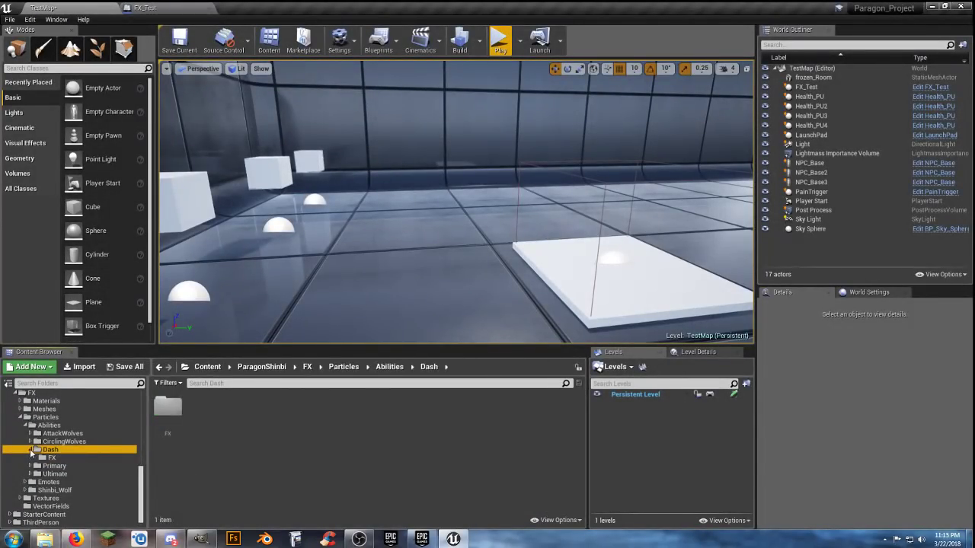
{"action": "left_click", "coordinate": [47, 458]}
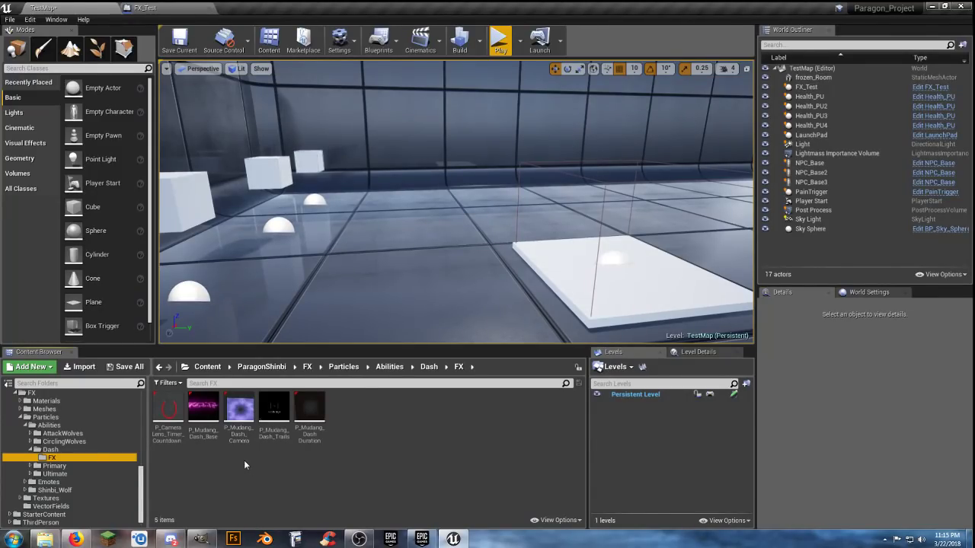
Step: Collapse the Dash folder and browse the particle systems in the Abilities/CirclingWolves/FX folder
{"action": "left_click", "coordinate": [32, 450]}
{"action": "left_click", "coordinate": [37, 442]}
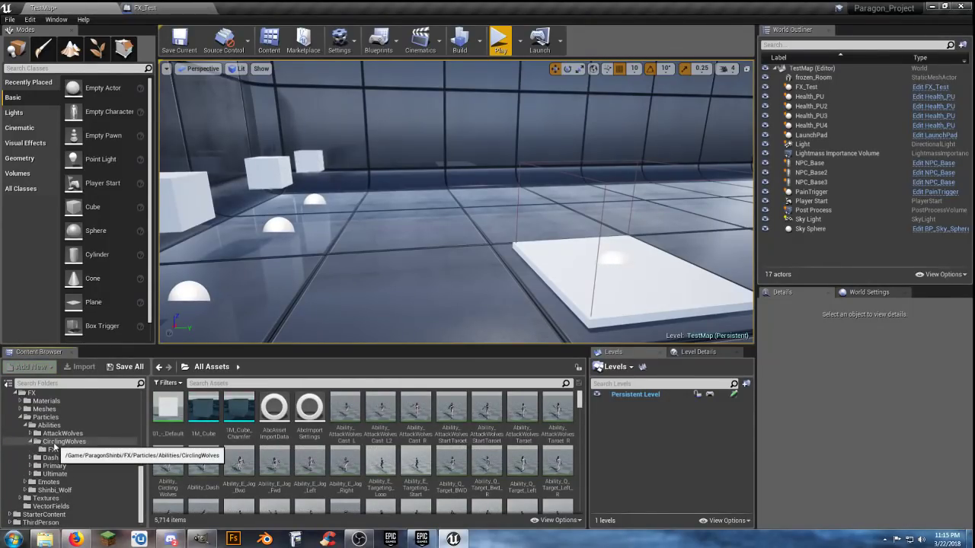
{"action": "left_click", "coordinate": [58, 443]}
{"action": "left_click", "coordinate": [52, 450]}
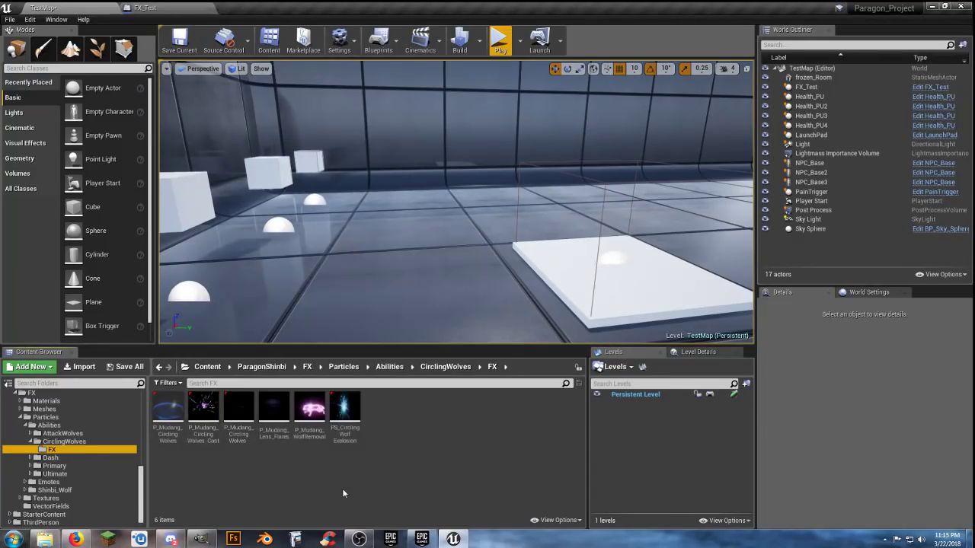
Step: Open P_Mudang_WolfRemoval from the CirclingWolves/FX folder to examine its emitters, close its editor, and return to TestMap
{"action": "left_click", "coordinate": [305, 433]}
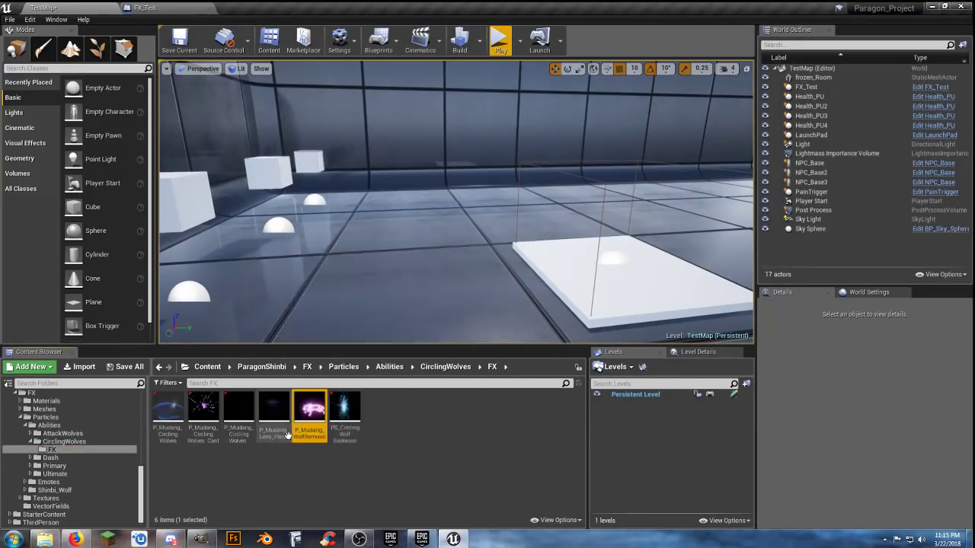
{"action": "double_click", "coordinate": [317, 412]}
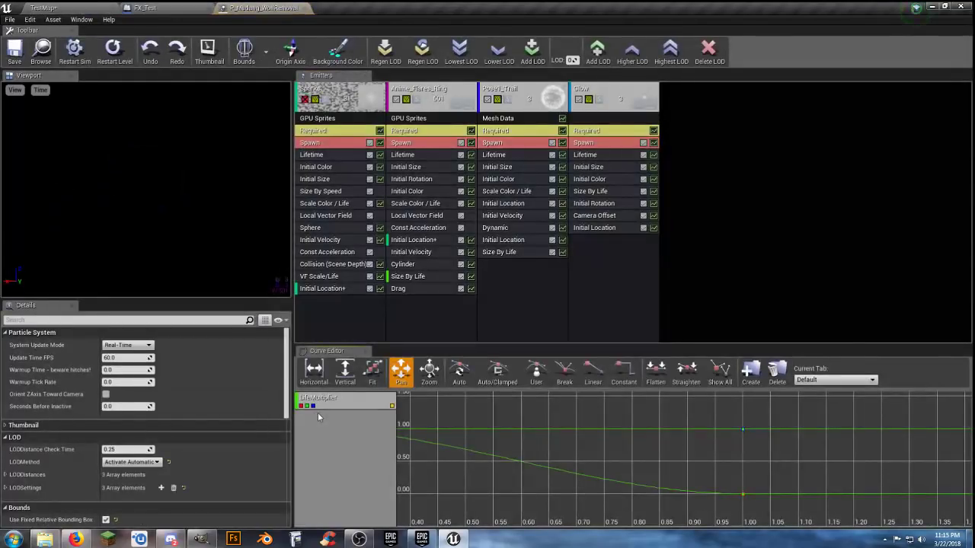
{"action": "left_click", "coordinate": [305, 8]}
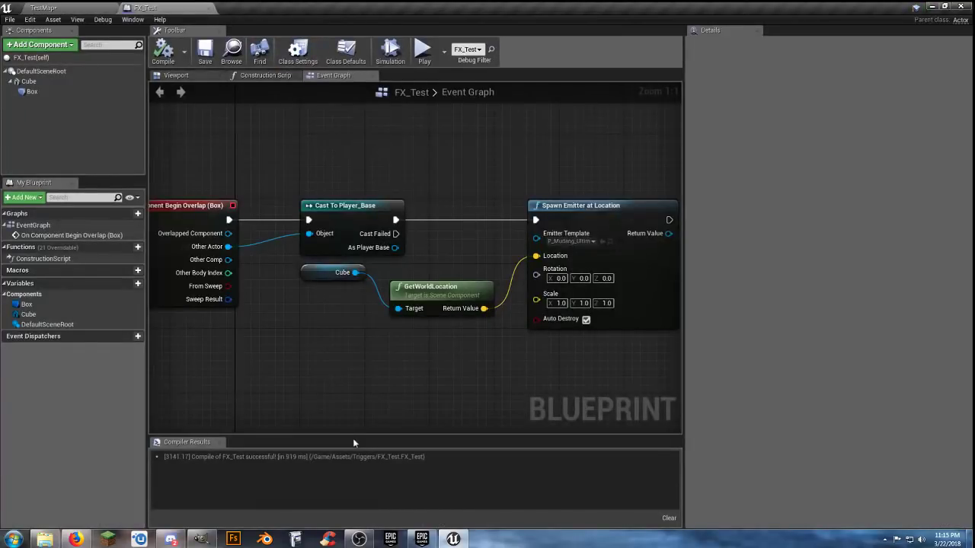
{"action": "left_click", "coordinate": [91, 10]}
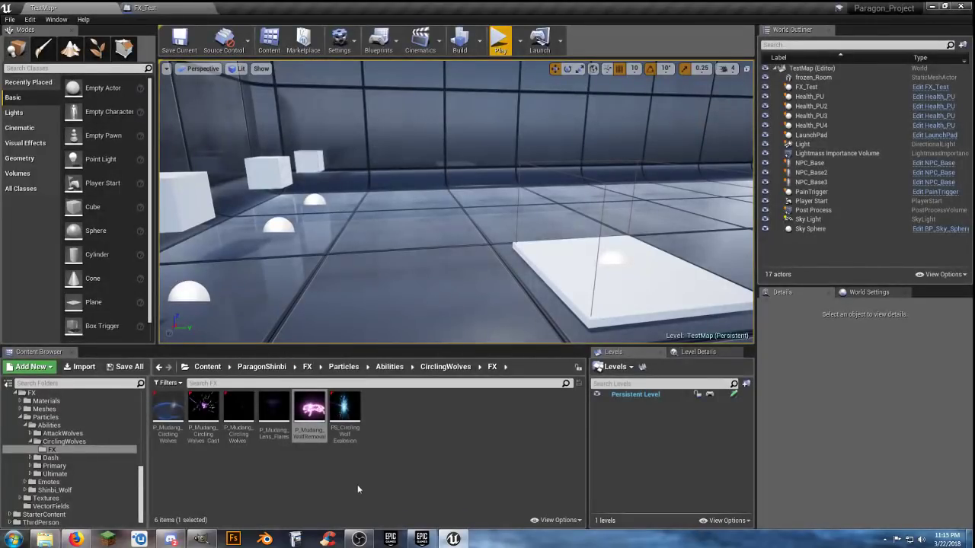
Step: Open the circling wolf explosion particle system to examine its emitters, close its editor, and return to TestMap
{"action": "double_click", "coordinate": [345, 407]}
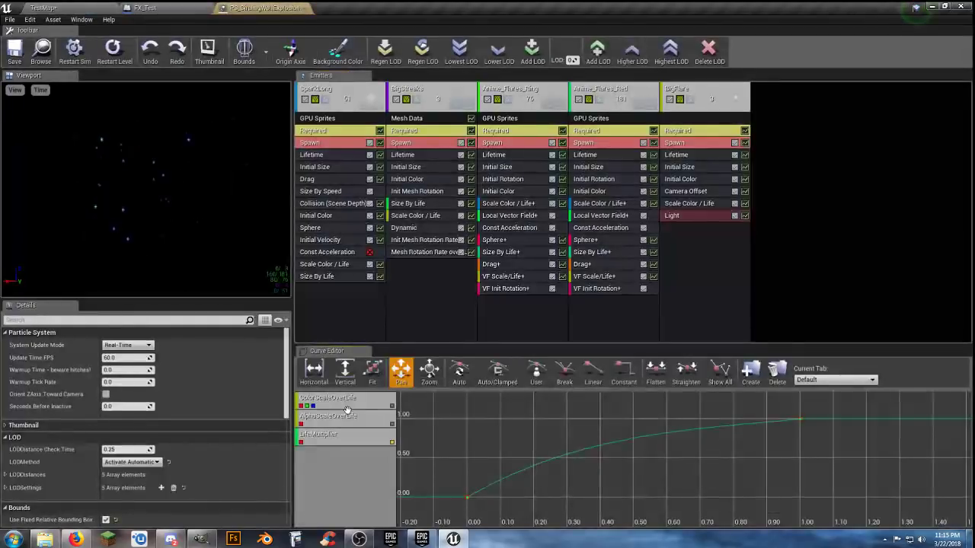
{"action": "left_click", "coordinate": [304, 7]}
{"action": "left_click", "coordinate": [93, 9]}
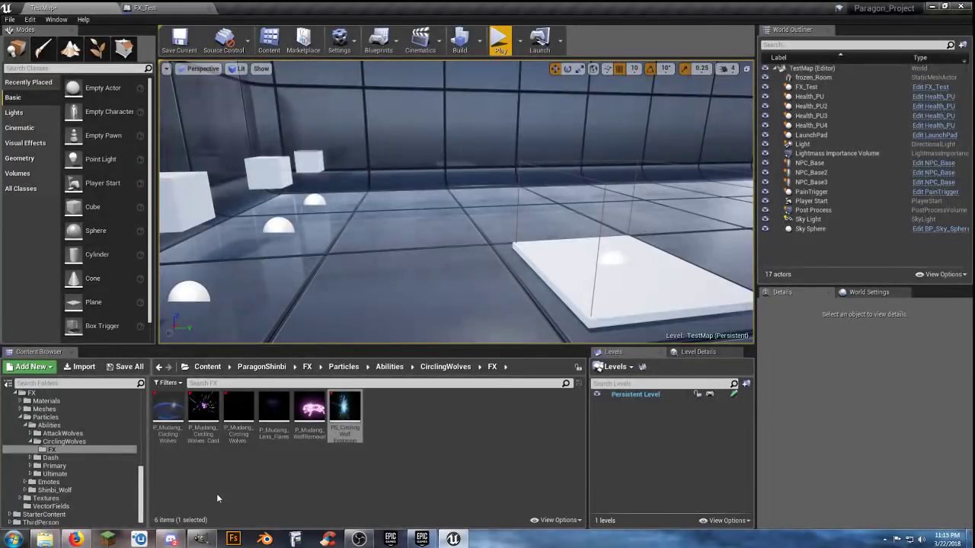
Step: Examine P_Mudang_CirclingWolves and assign it as the Emitter Template of the Spawn Emitter at Location node in FX_Test
{"action": "double_click", "coordinate": [162, 409]}
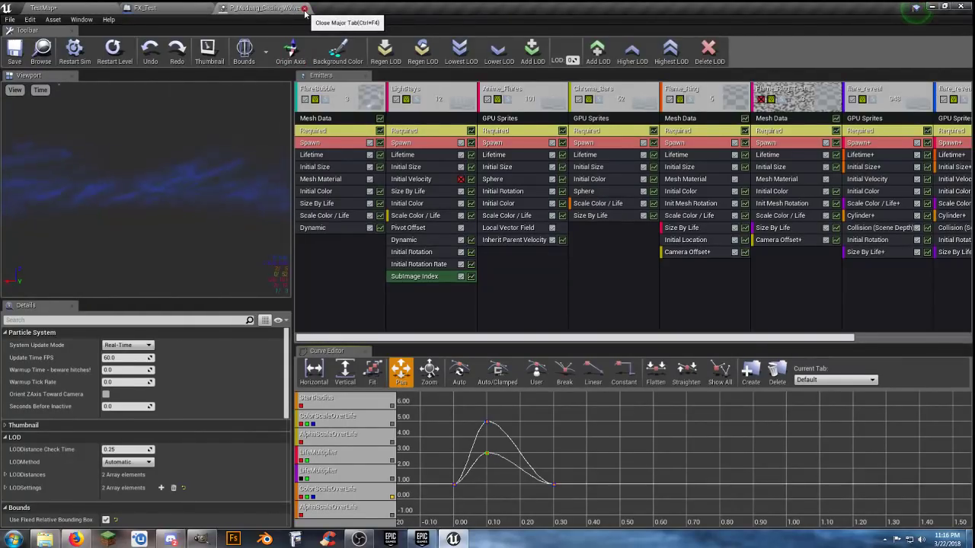
{"action": "left_click", "coordinate": [145, 7]}
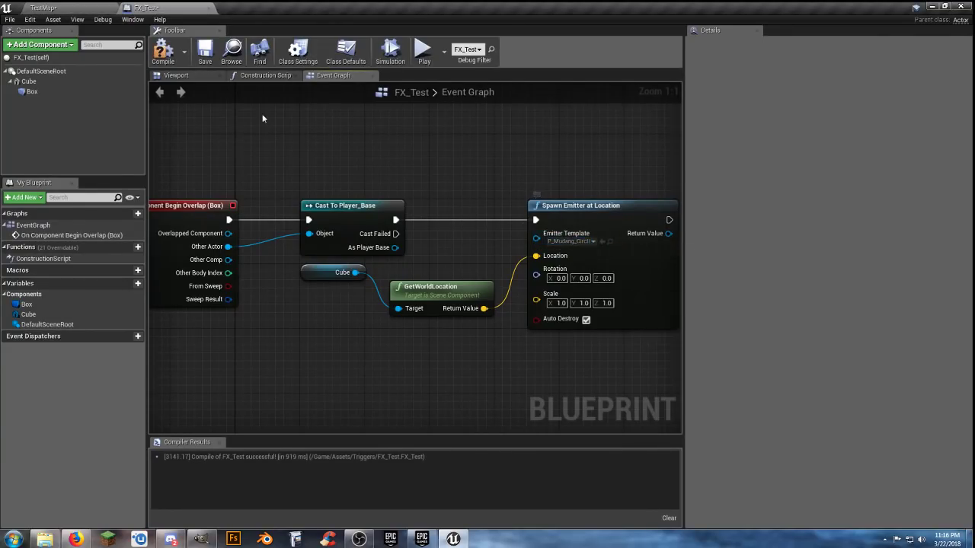
{"action": "left_click", "coordinate": [76, 9]}
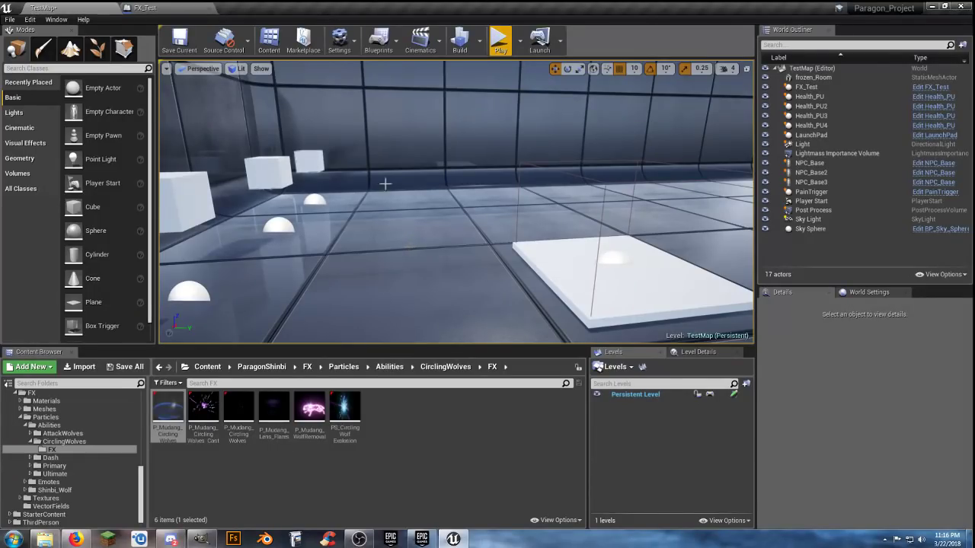
Step: Play TestMap and run the player onto the FX_Test trigger to spawn the circling wolves effect
{"action": "left_click", "coordinate": [500, 40]}
{"action": "key", "text": "w"}
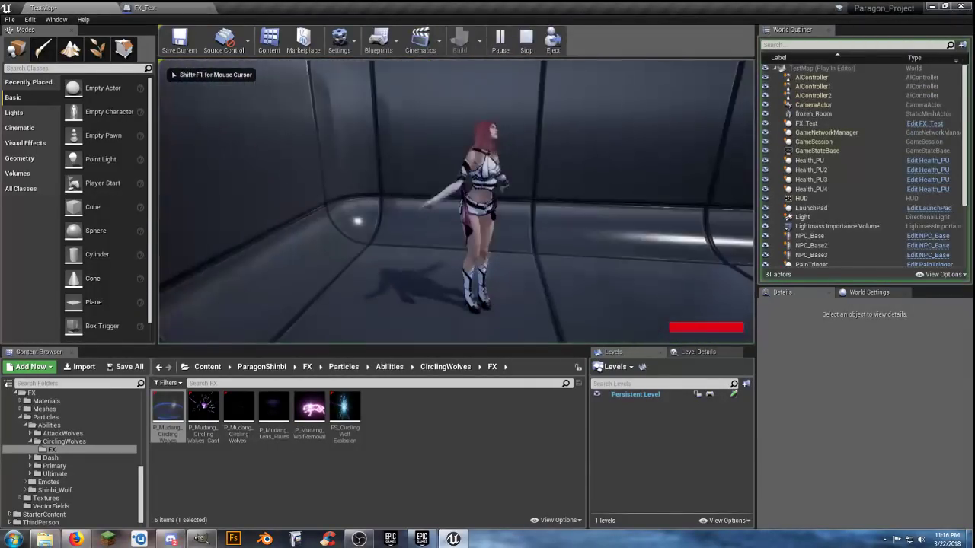
{"action": "key", "text": "1"}
{"action": "key", "text": "w"}
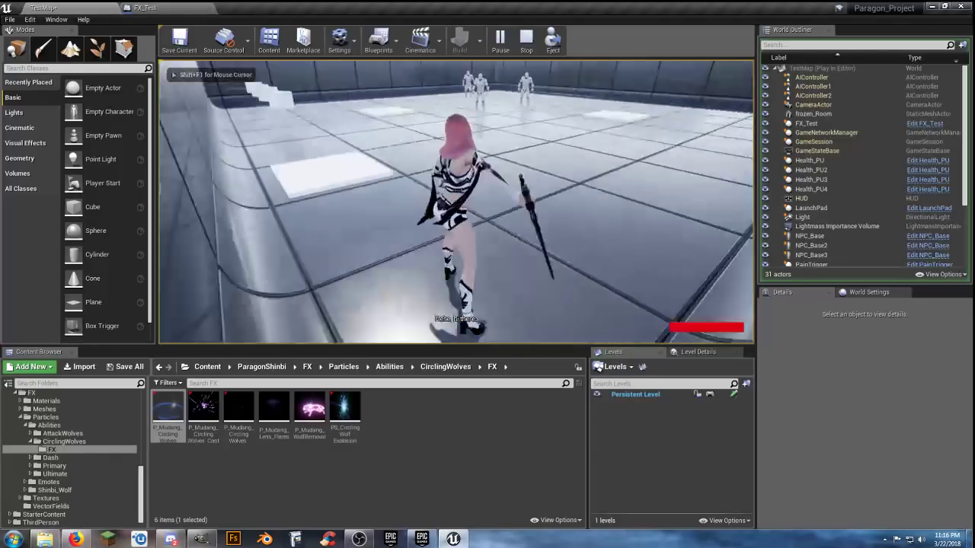
{"action": "key", "text": "w"}
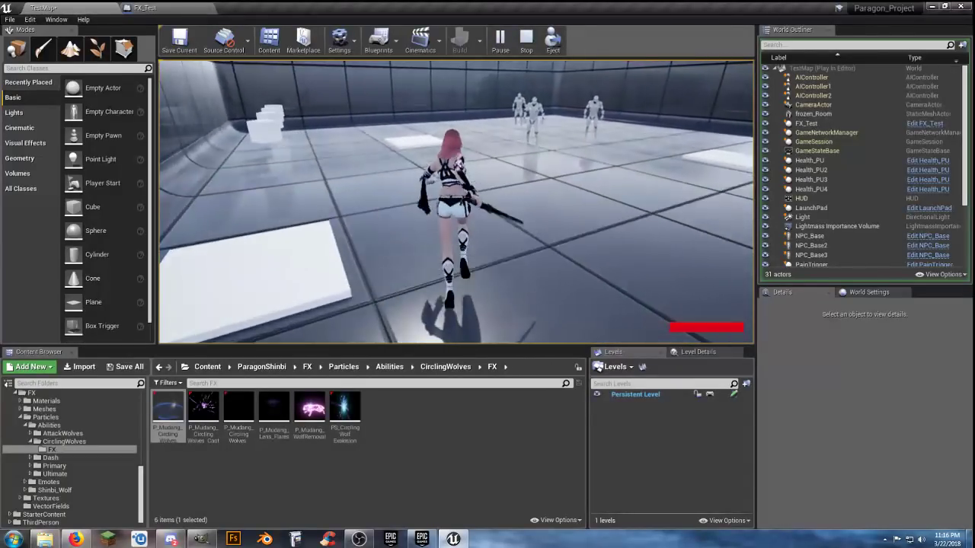
{"action": "key", "text": "w"}
{"action": "key", "text": "2"}
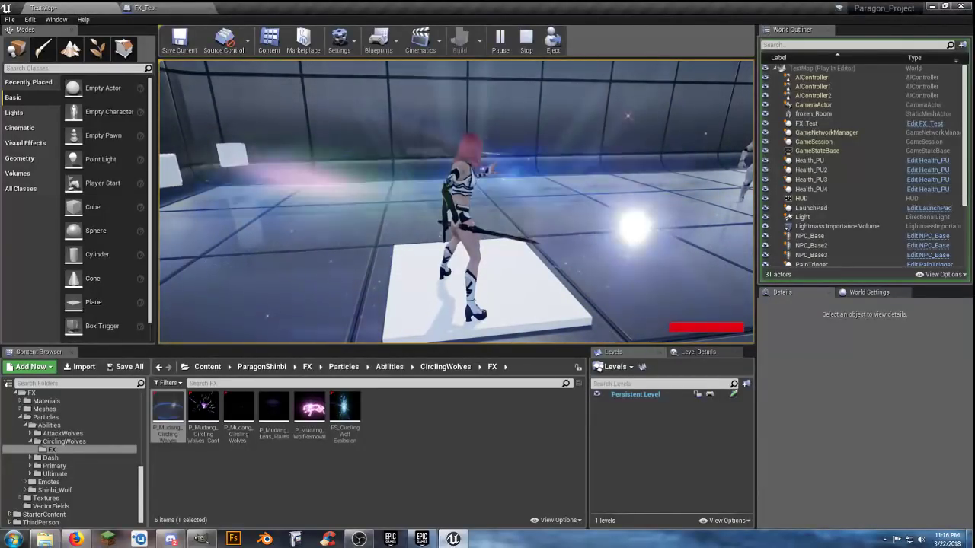
Step: Move the player off the trigger and watch the circling wolves effect from a distance
{"action": "key", "text": "w"}
{"action": "key", "text": "s"}
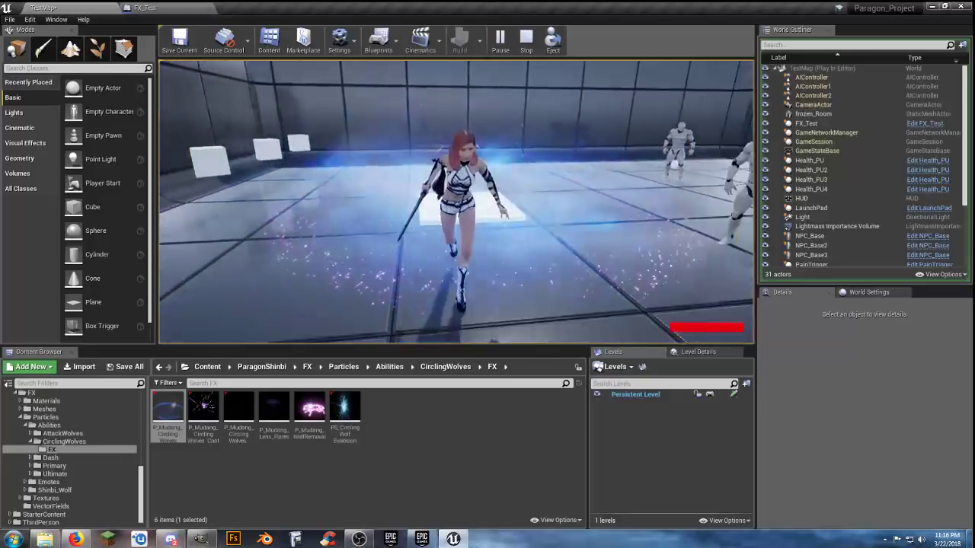
{"action": "key", "text": "w"}
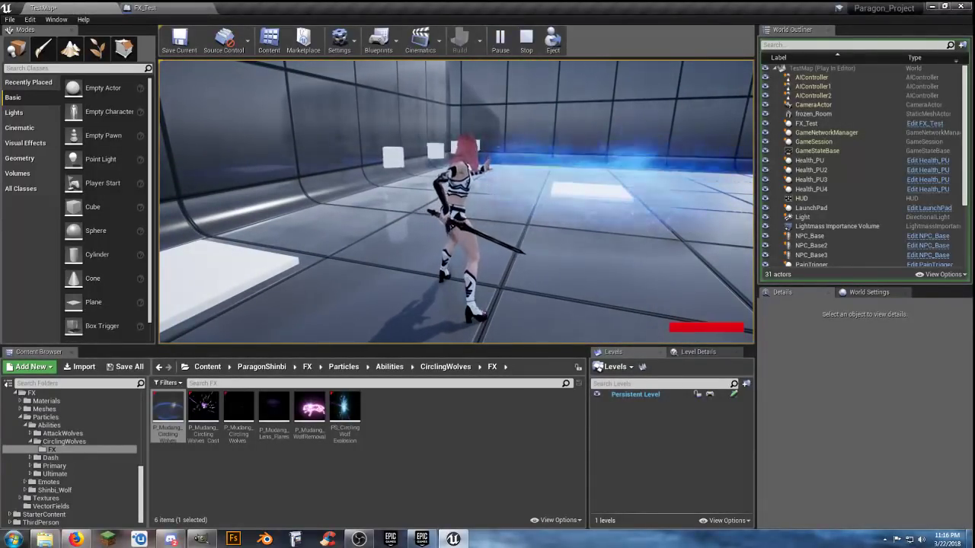
{"action": "key", "text": "d"}
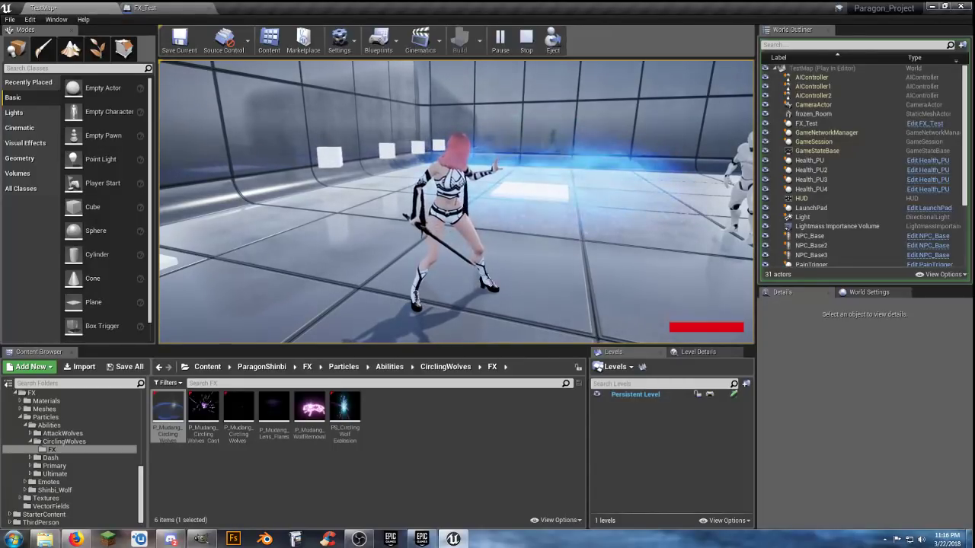
Step: Run the player to the NPCs, attack them with the sword, and end the play session
{"action": "key", "text": "w"}
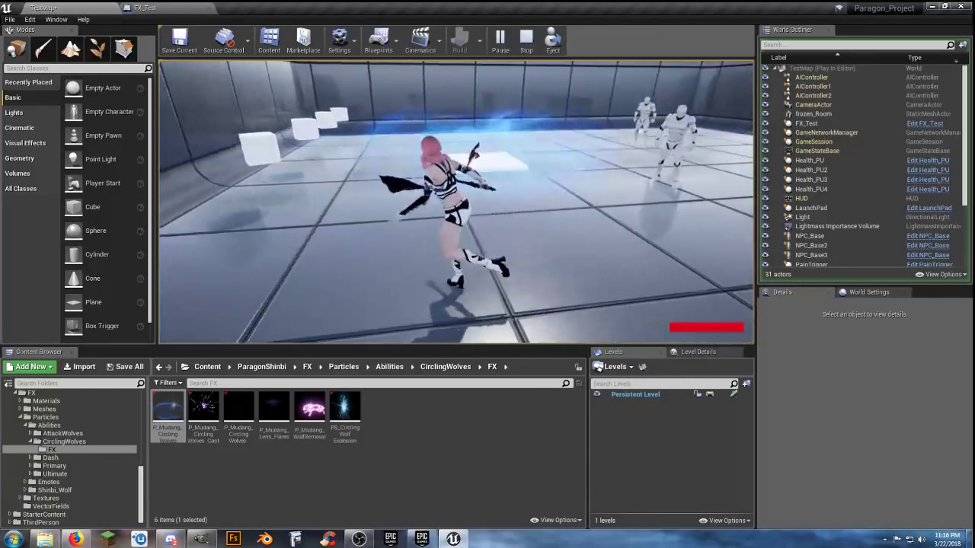
{"action": "key", "text": "w"}
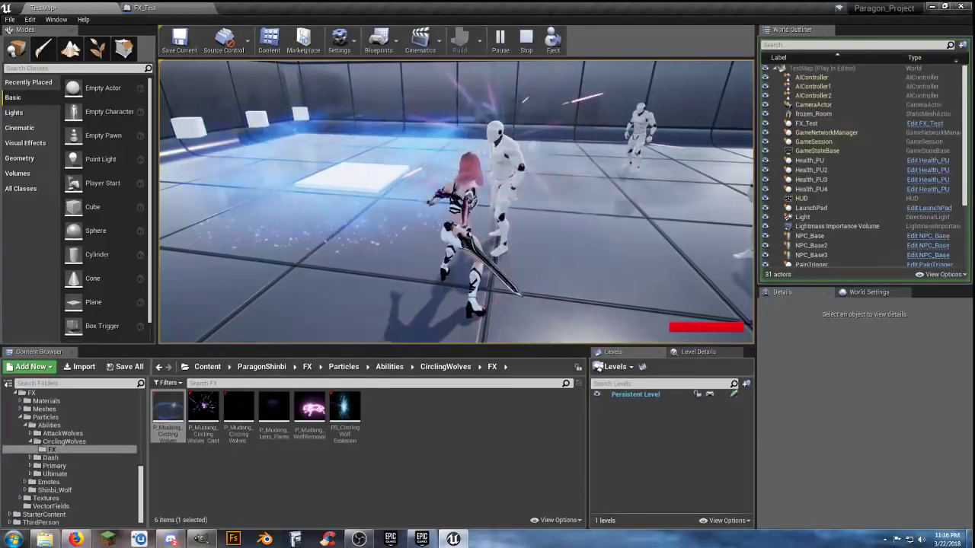
{"action": "key", "text": "w"}
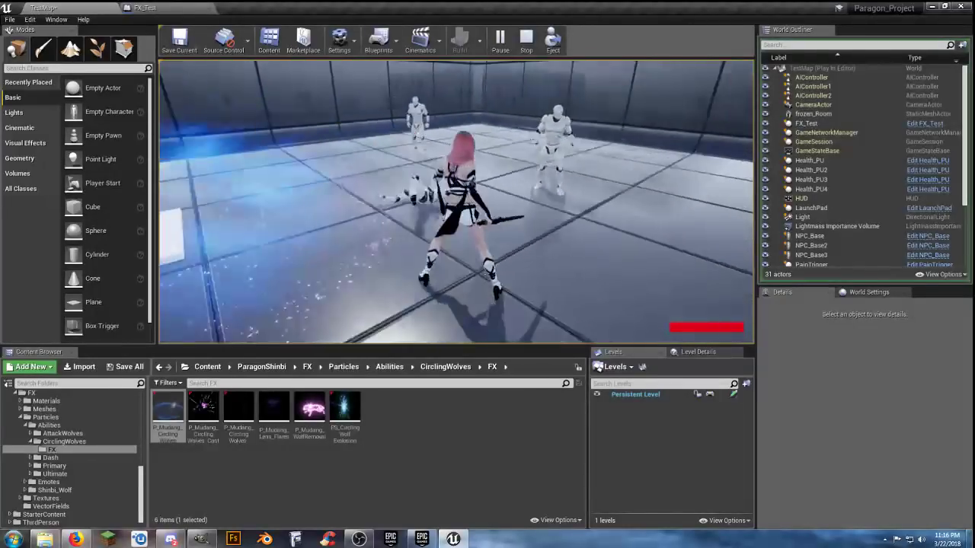
{"action": "key", "text": "w"}
{"action": "left_click", "coordinate": [456, 202]}
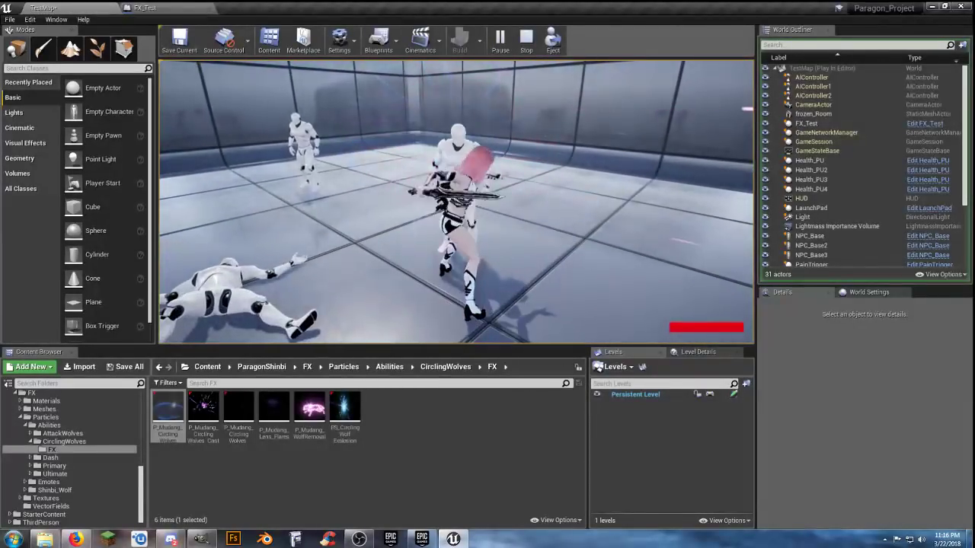
{"action": "left_click", "coordinate": [456, 202]}
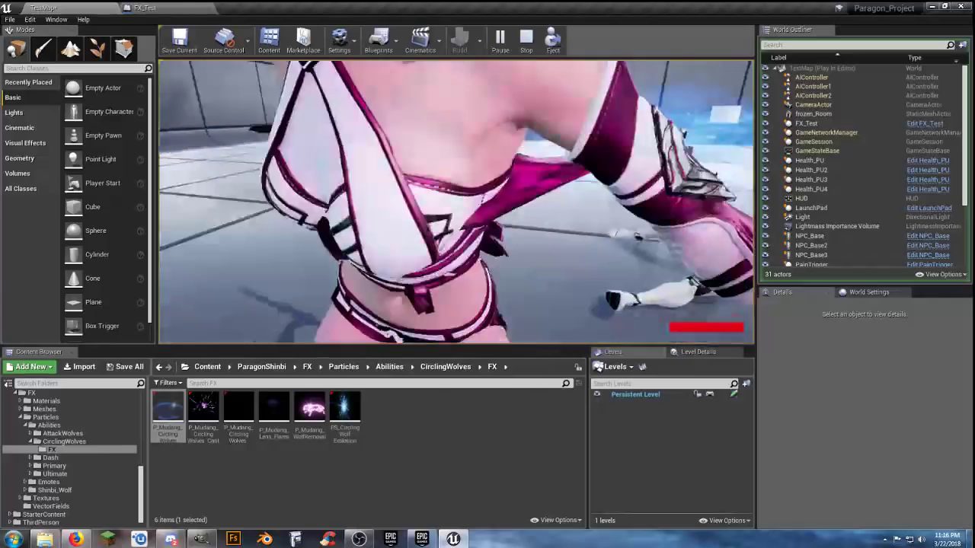
{"action": "left_click", "coordinate": [457, 202]}
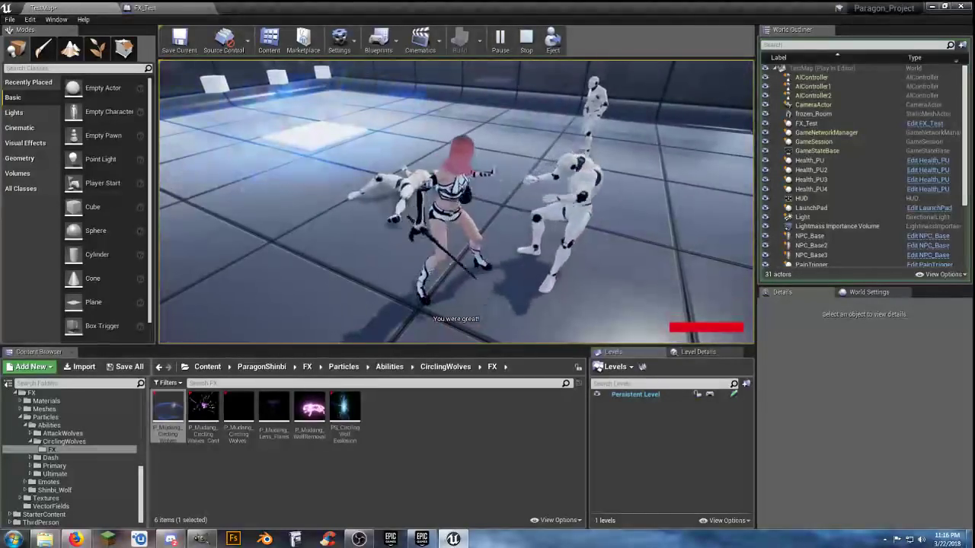
{"action": "key", "text": "w"}
{"action": "left_click", "coordinate": [456, 201]}
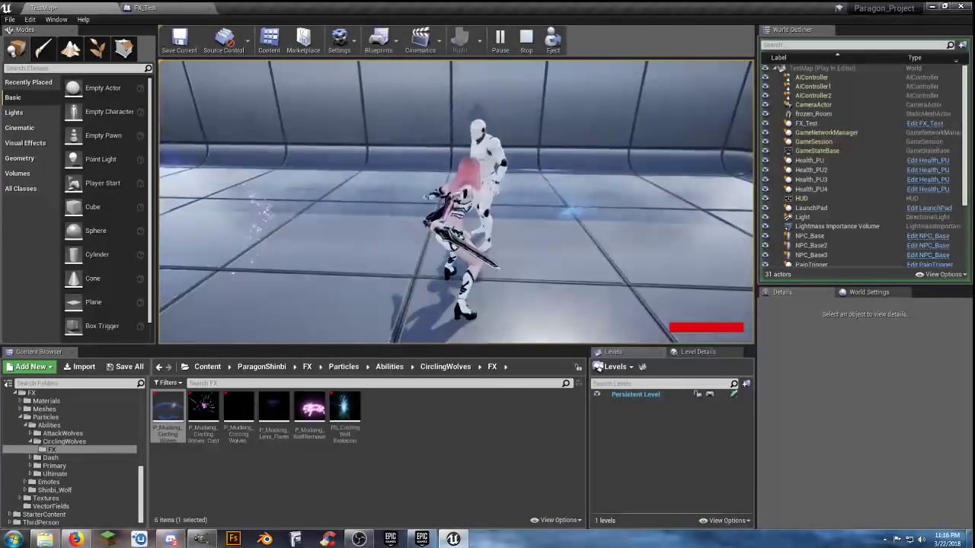
{"action": "left_click", "coordinate": [456, 201]}
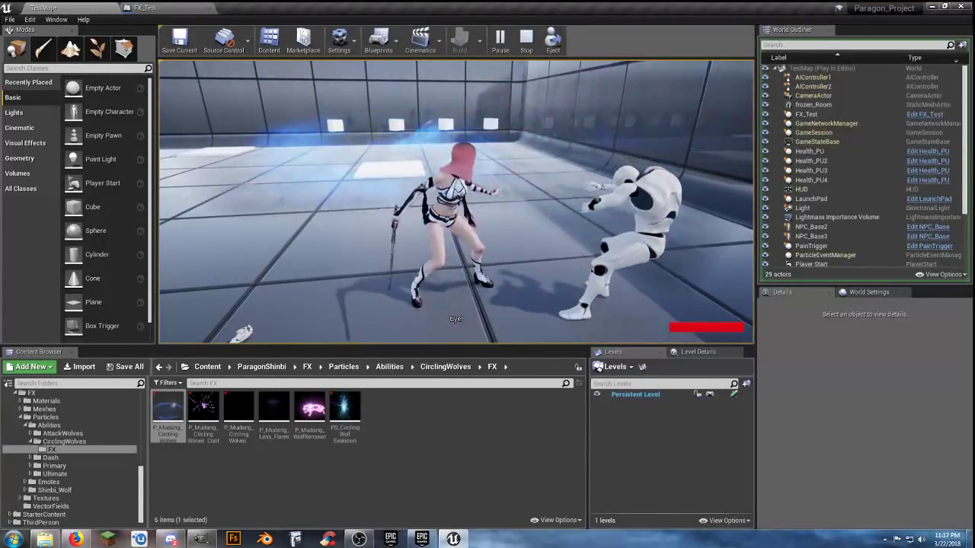
{"action": "key", "text": "w"}
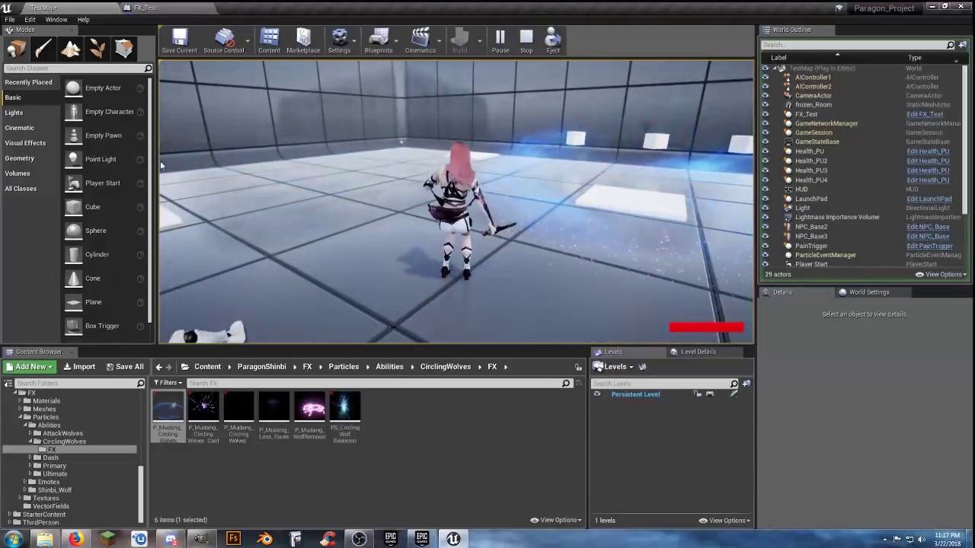
{"action": "key", "text": "Escape"}
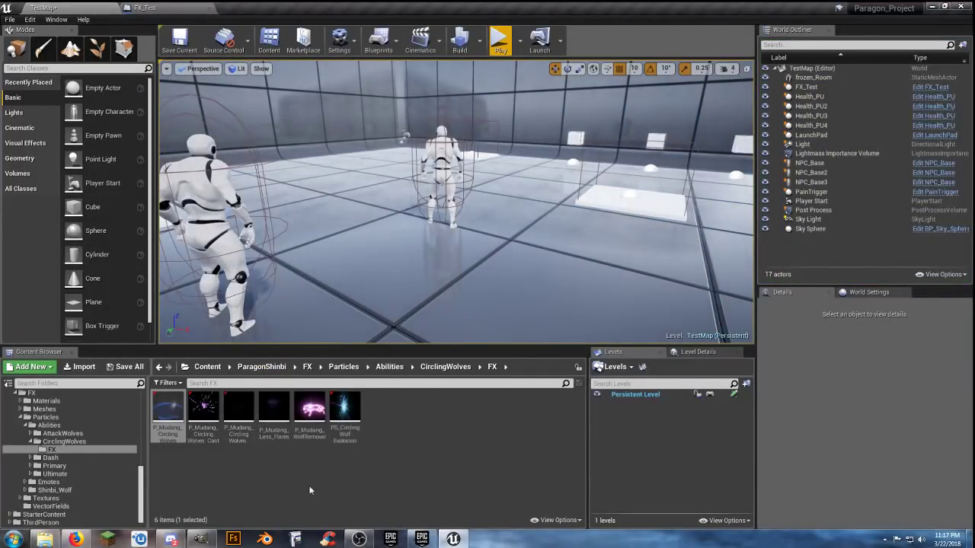
Step: Collapse the CirclingWolves folder and show the particle systems in the Abilities/AttackWolves/FX folder
{"action": "left_click", "coordinate": [30, 442]}
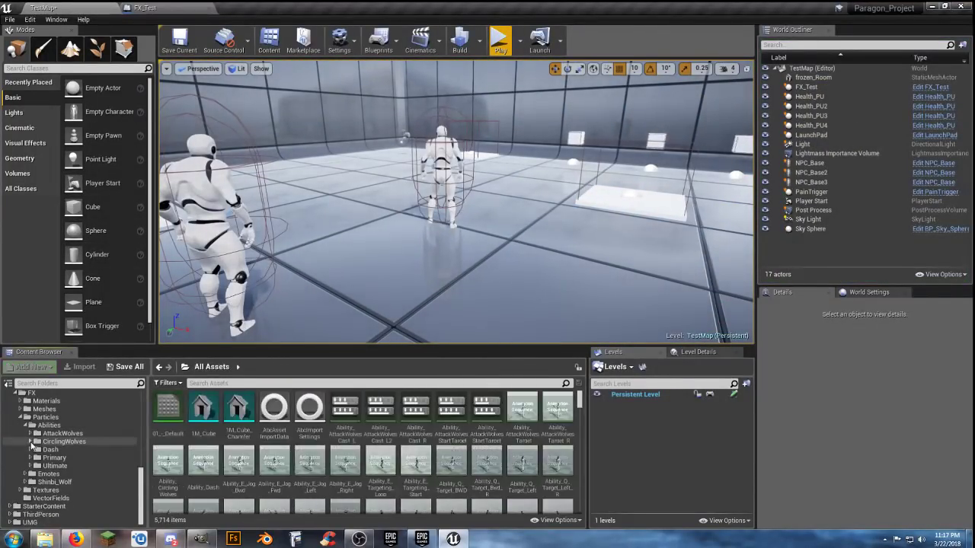
{"action": "left_click", "coordinate": [30, 434]}
{"action": "left_click", "coordinate": [49, 442]}
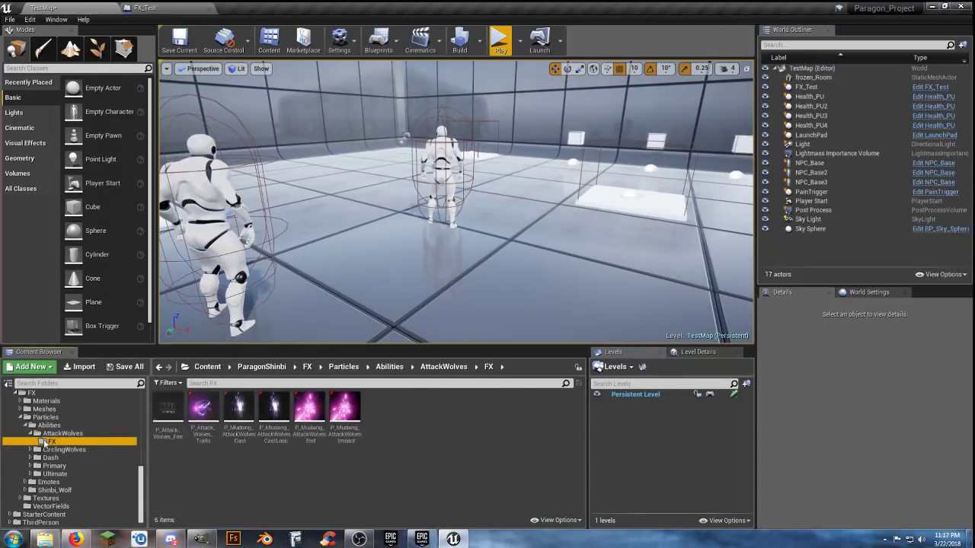
Step: Open P_Attack_Wolves_Trails to examine its preview and emitters, close its editor, and return to TestMap
{"action": "left_click", "coordinate": [198, 406]}
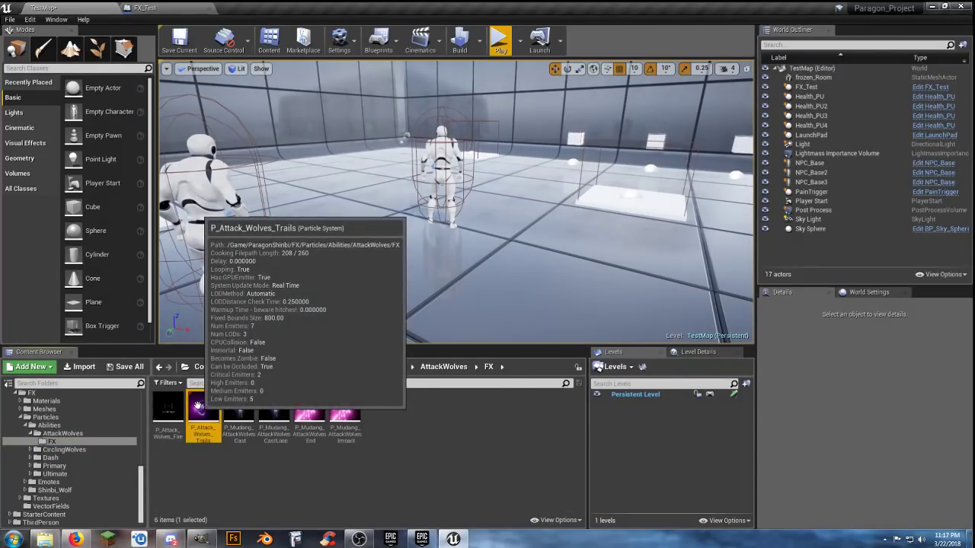
{"action": "double_click", "coordinate": [202, 411]}
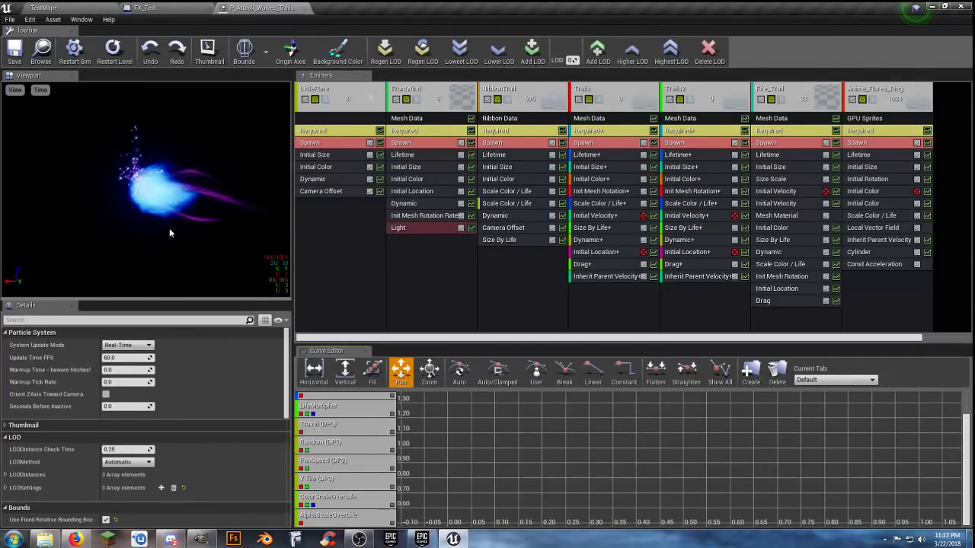
{"action": "left_click", "coordinate": [298, 7]}
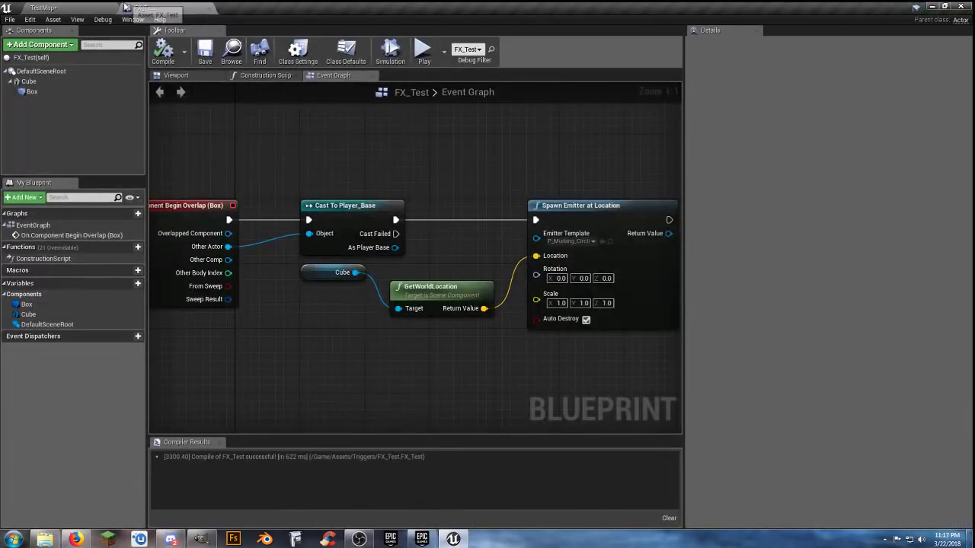
{"action": "left_click", "coordinate": [99, 8]}
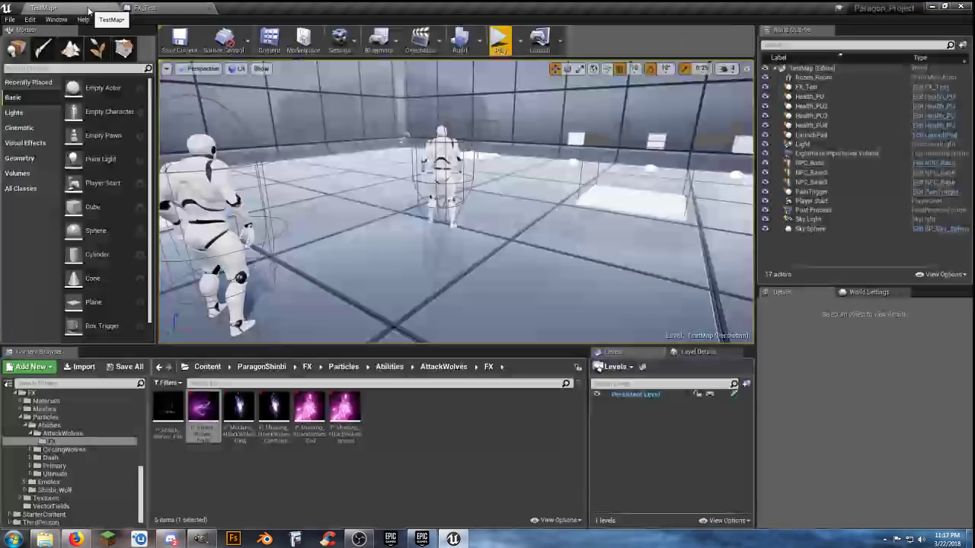
Step: Assign the P_Mudang AttackWolves Impact particle system as the Emitter Template of the Spawn Emitter at Location node in FX_Test
{"action": "left_click", "coordinate": [345, 440]}
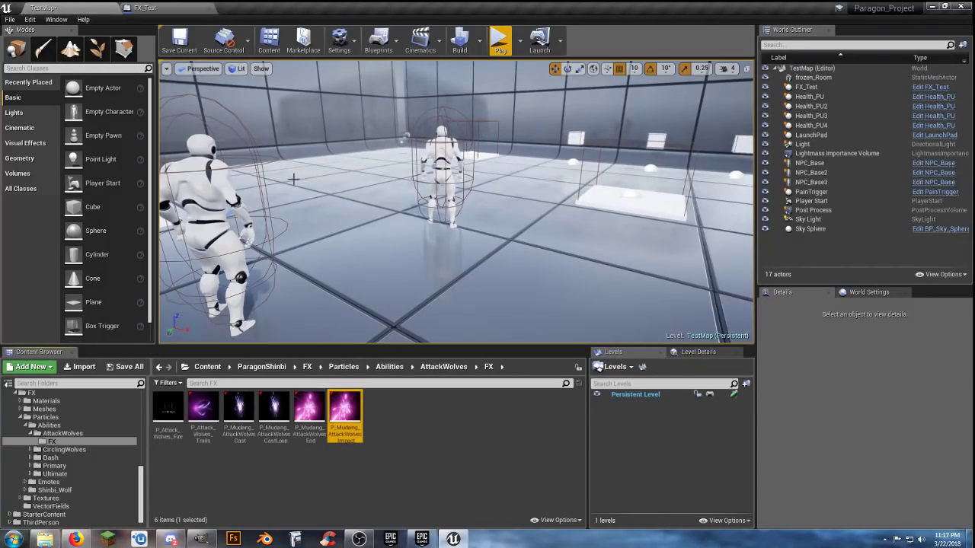
{"action": "left_click", "coordinate": [144, 7]}
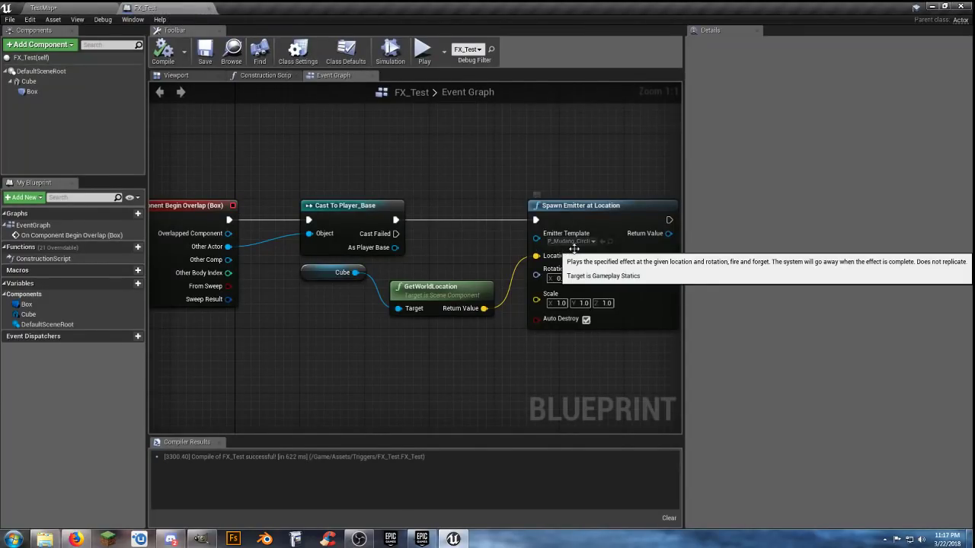
{"action": "left_click", "coordinate": [602, 242]}
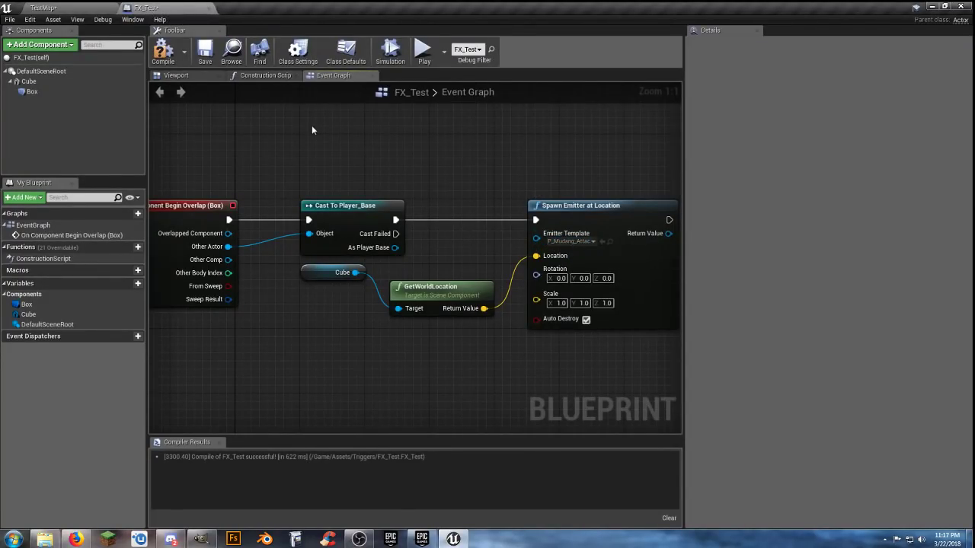
Step: Save the FX_Test blueprint and close its editor
{"action": "left_click", "coordinate": [207, 54]}
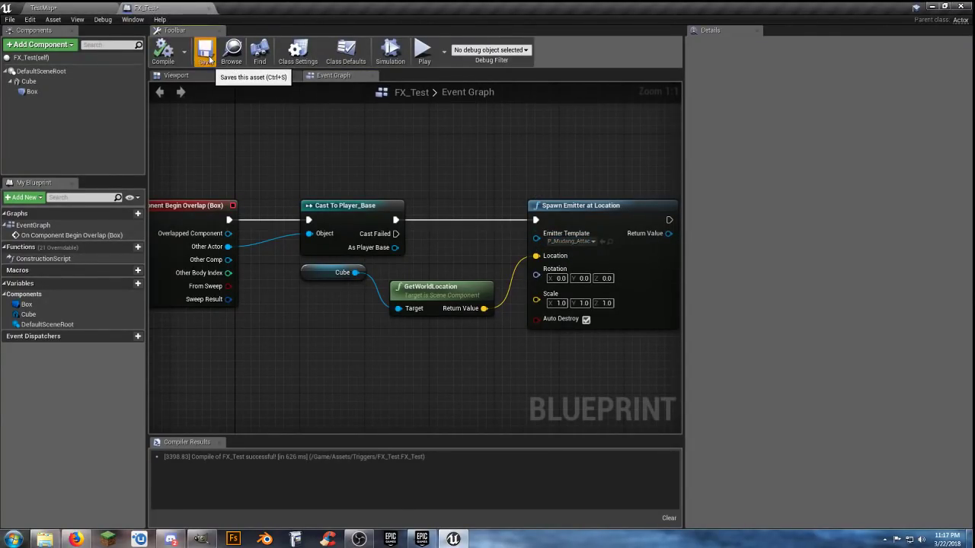
{"action": "left_click", "coordinate": [209, 9]}
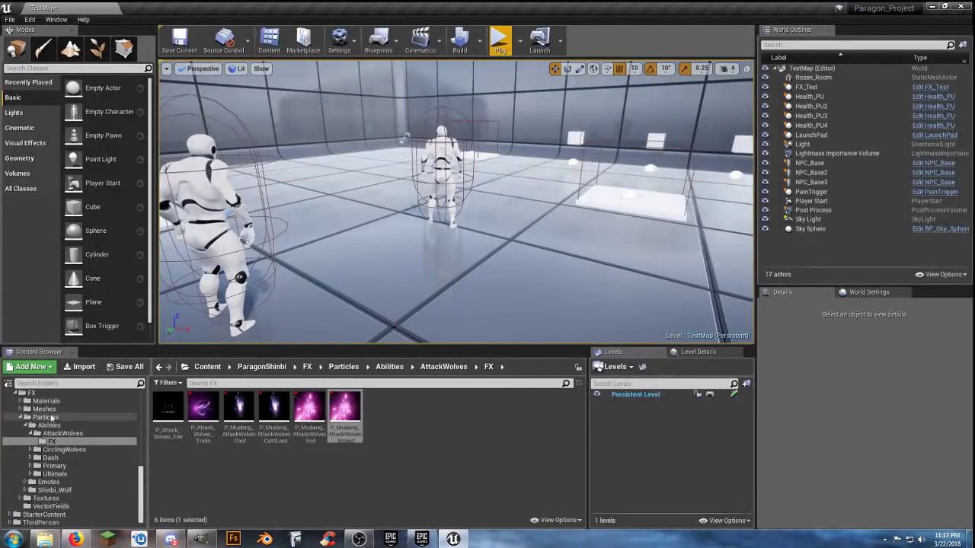
Step: Create a folder named Spells inside the project's Assets folder and open it
{"action": "scroll", "coordinate": [60, 443], "scroll_direction": "up", "scroll_amount": 5}
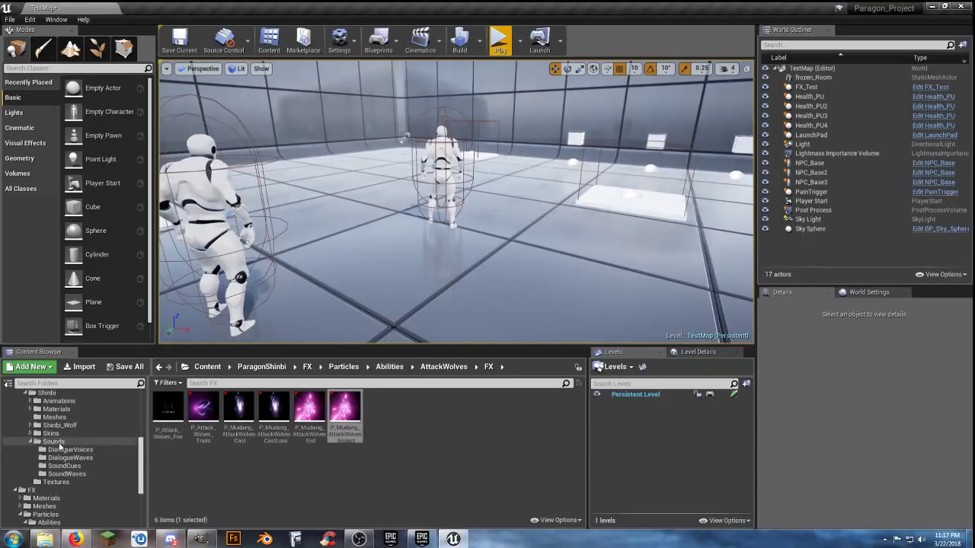
{"action": "scroll", "coordinate": [58, 443], "scroll_direction": "up", "scroll_amount": 10}
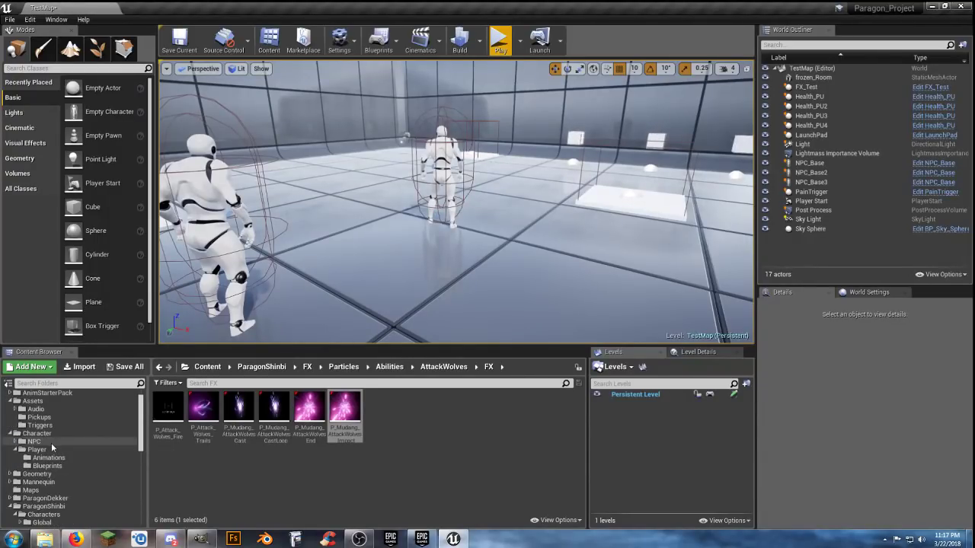
{"action": "left_click", "coordinate": [34, 402]}
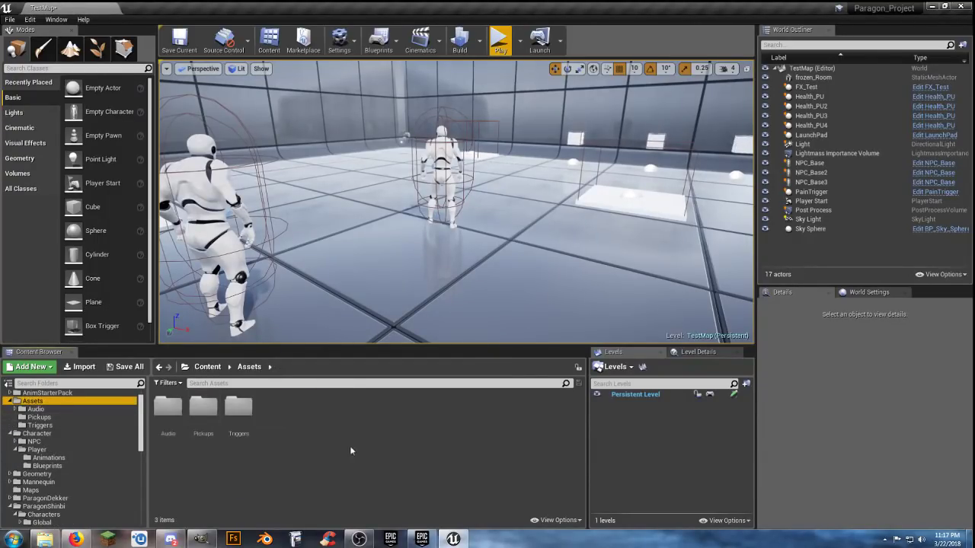
{"action": "right_click", "coordinate": [278, 405]}
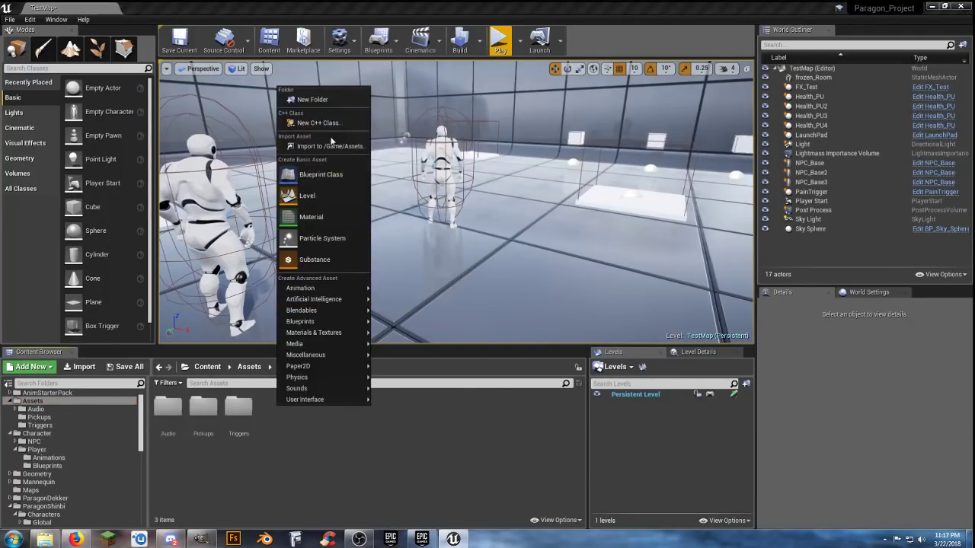
{"action": "left_click", "coordinate": [313, 100]}
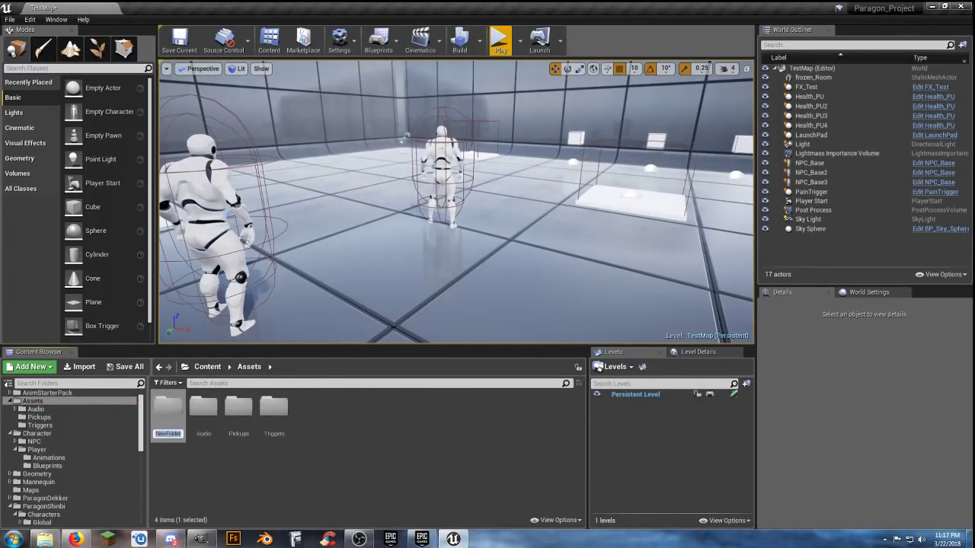
{"action": "type", "text": "Spell"}
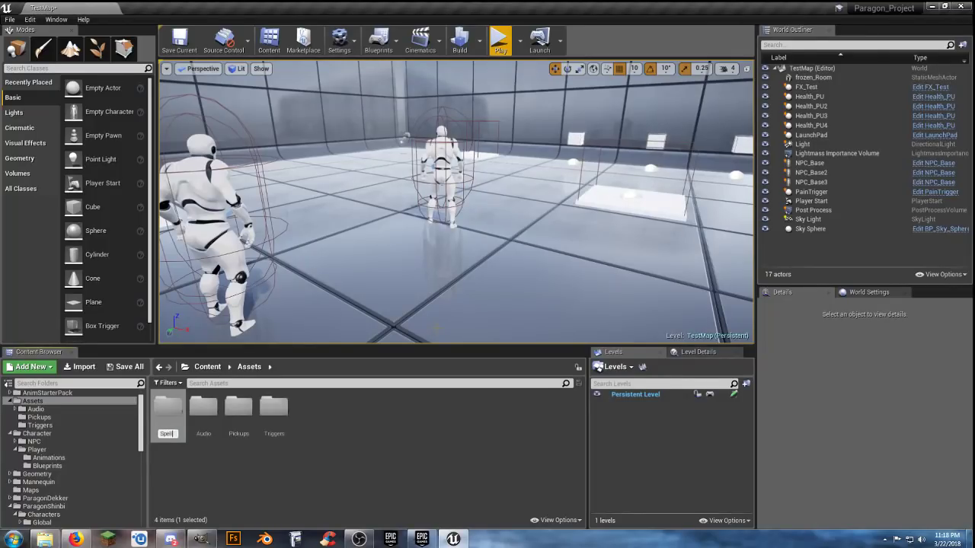
{"action": "type", "text": "s"}
{"action": "key", "text": "Return"}
{"action": "key", "text": "Return"}
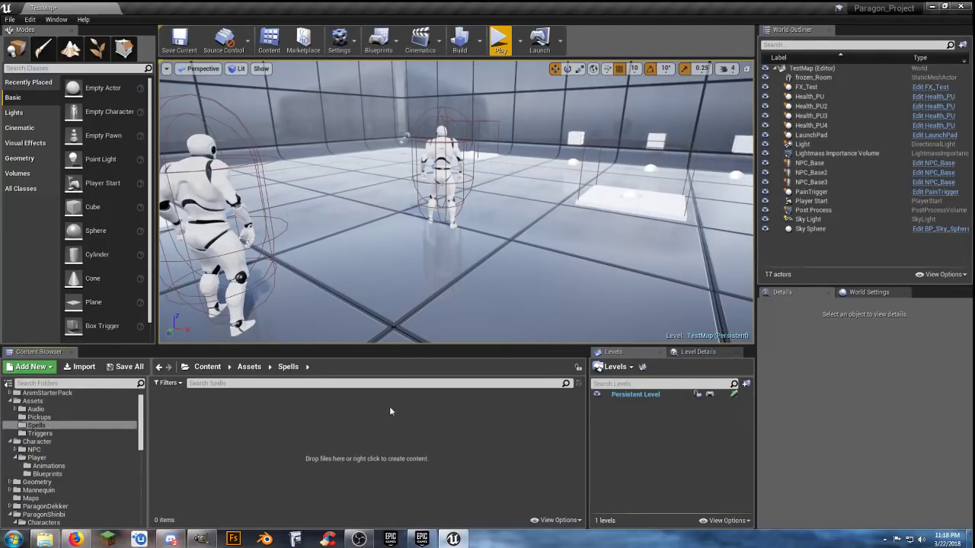
Step: Create a Pawn blueprint named Projectile_Base in the Spells folder and open it in a tab beside TestMap
{"action": "right_click", "coordinate": [192, 423]}
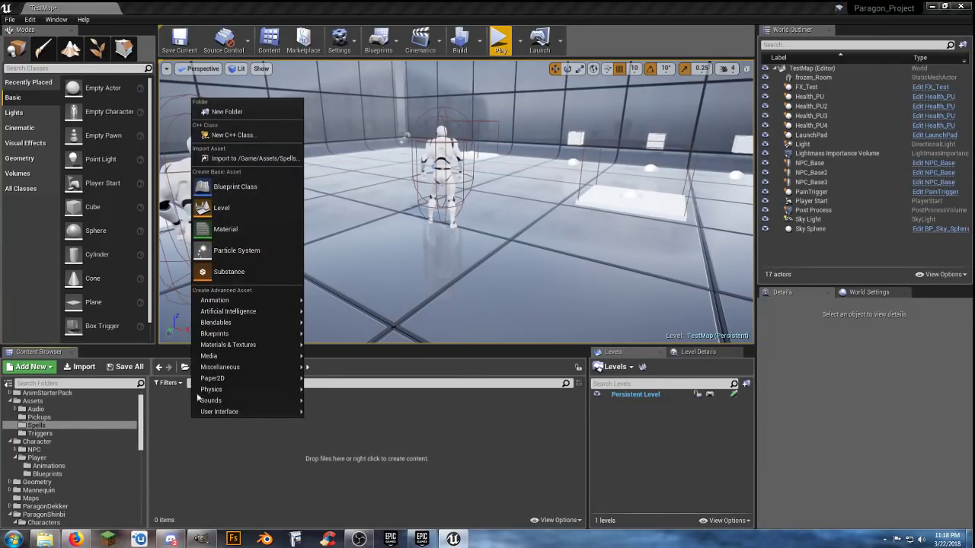
{"action": "left_click", "coordinate": [259, 188]}
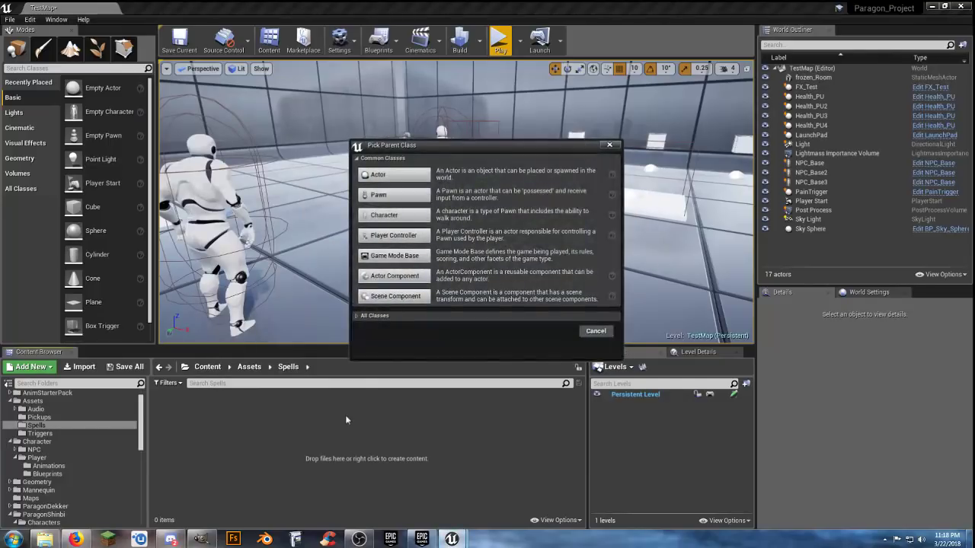
{"action": "left_click", "coordinate": [396, 195]}
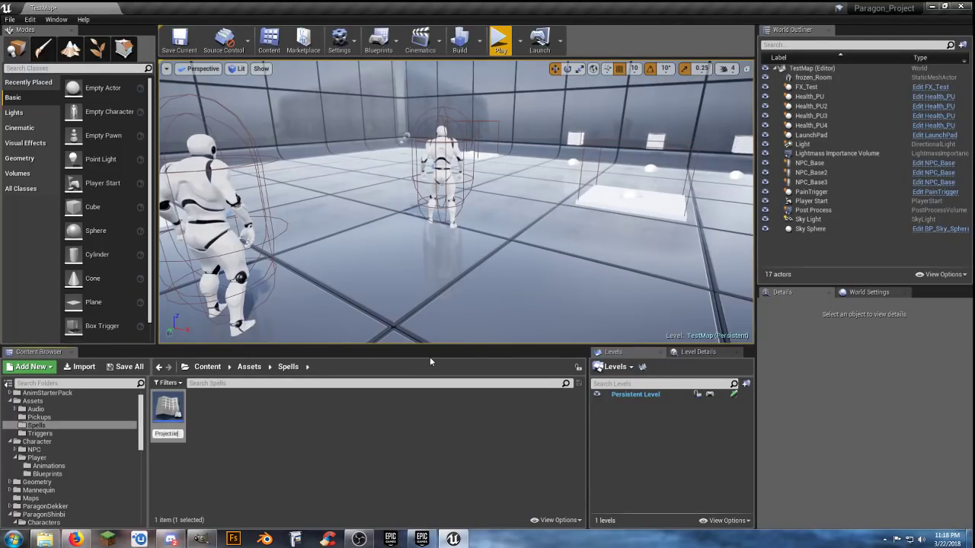
{"action": "key", "text": "Return"}
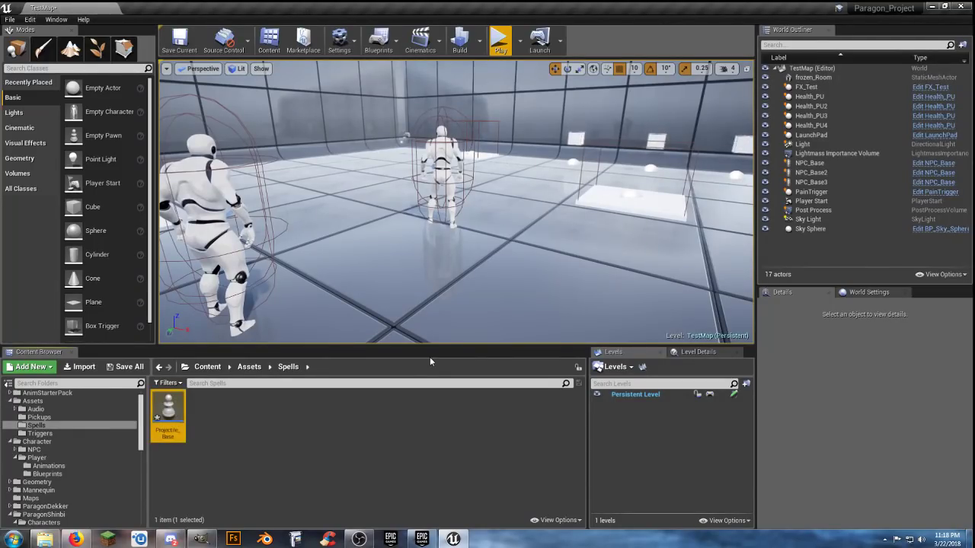
{"action": "double_click", "coordinate": [170, 433]}
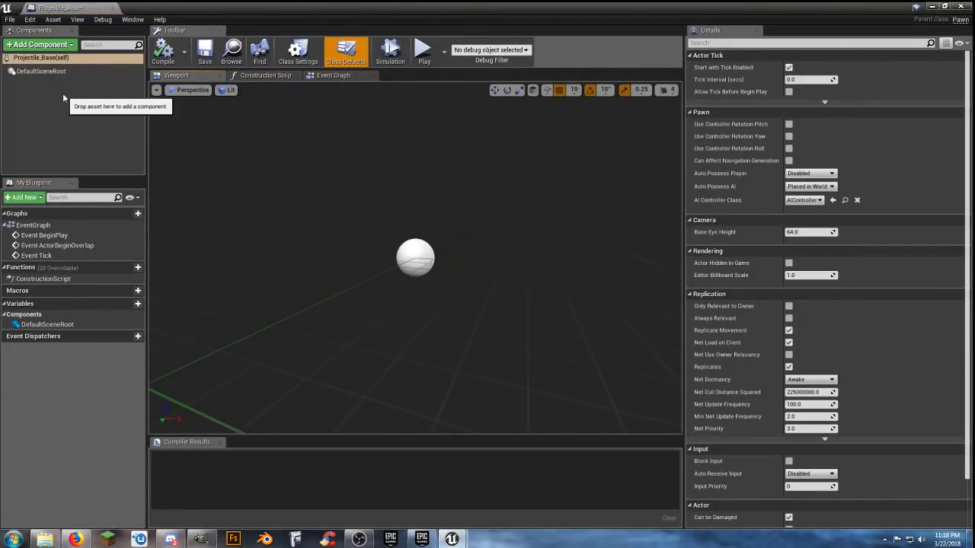
{"action": "left_click_drag", "start_coordinate": [69, 9], "coordinate": [189, 10]}
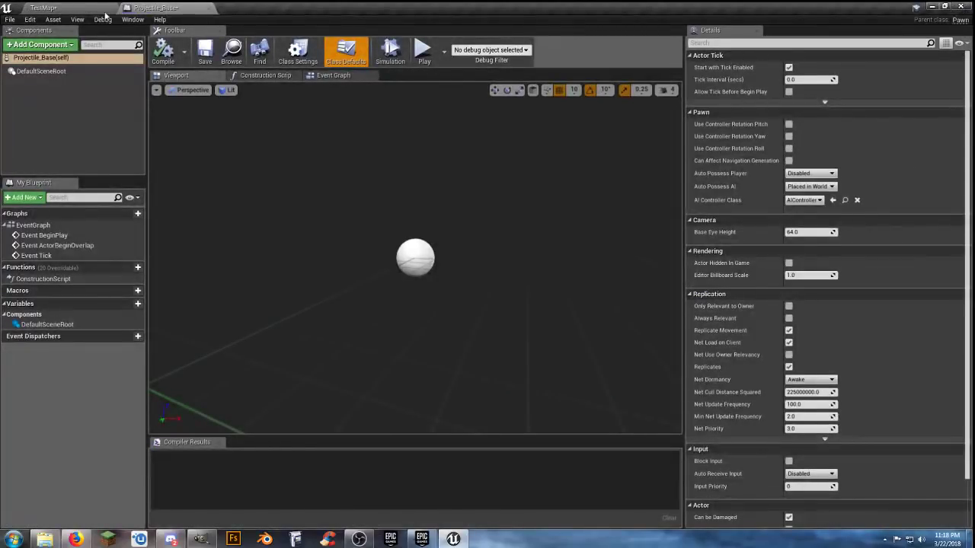
Step: Select P_Attack_Wolves_Trails in the Abilities/AttackWolves/FX folder, preview it in its editor, and return to Projectile_Base
{"action": "left_click", "coordinate": [77, 9]}
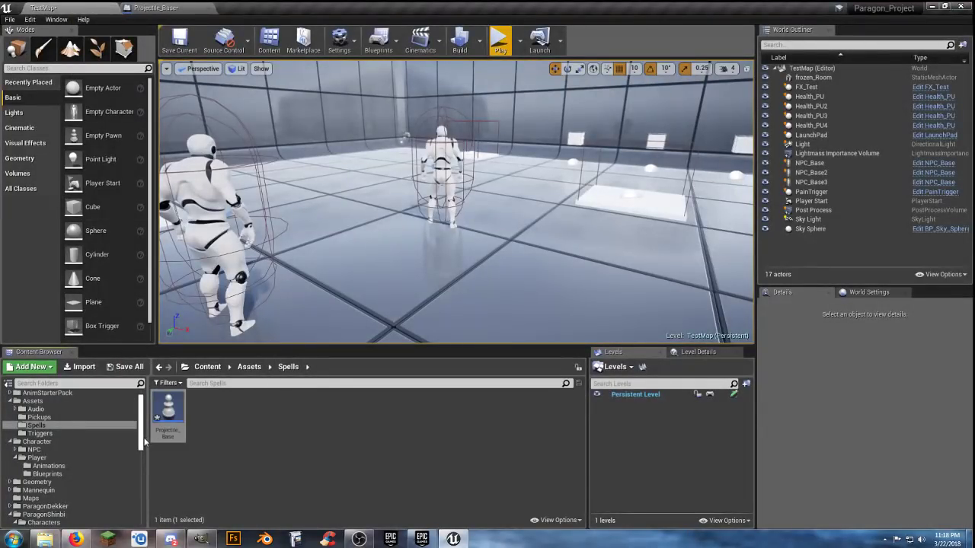
{"action": "left_click_drag", "start_coordinate": [141, 437], "coordinate": [139, 491]}
{"action": "scroll", "coordinate": [133, 500], "scroll_direction": "down", "scroll_amount": 1}
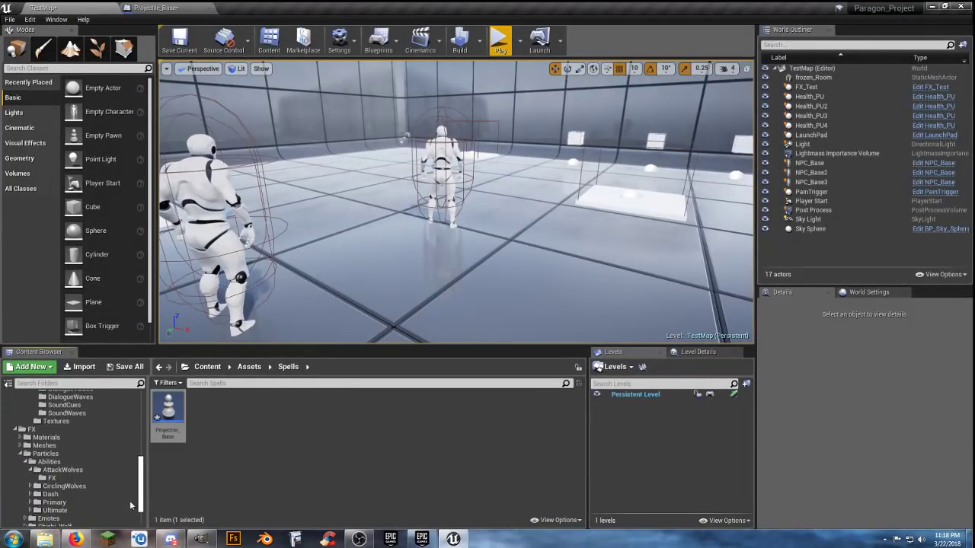
{"action": "left_click", "coordinate": [52, 478]}
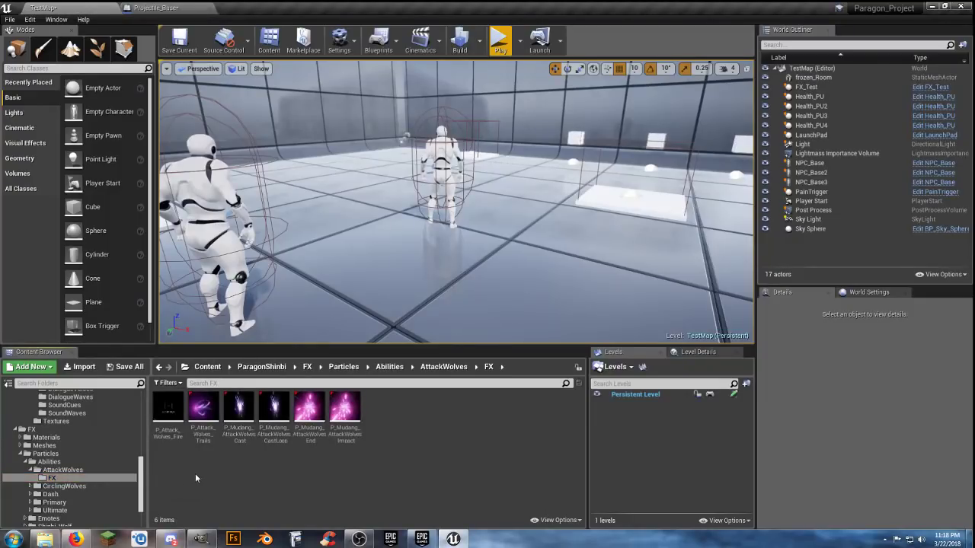
{"action": "left_click", "coordinate": [202, 412]}
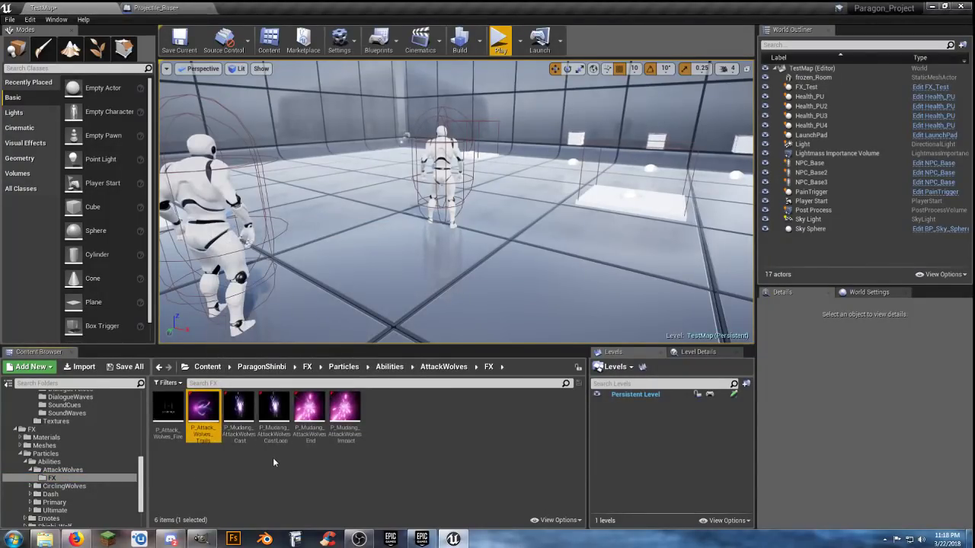
{"action": "double_click", "coordinate": [211, 417]}
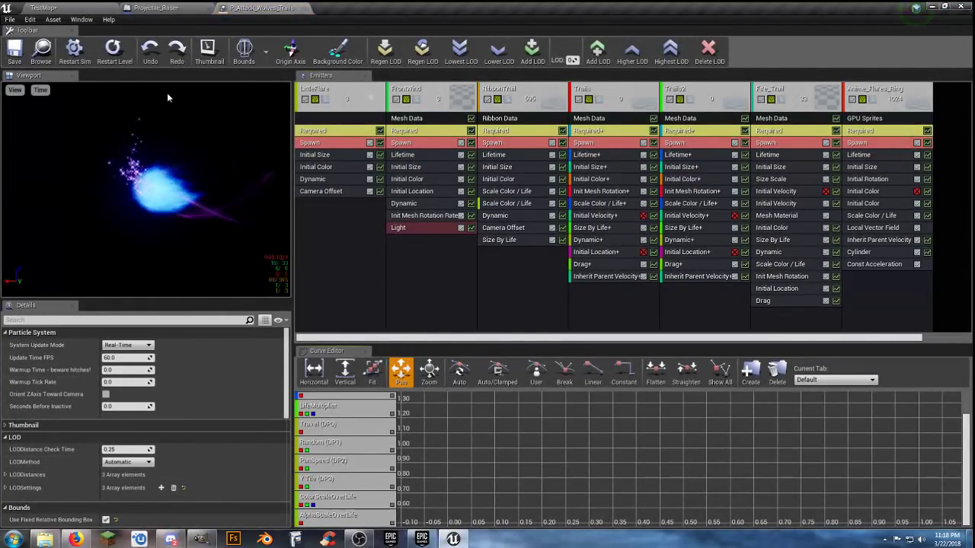
{"action": "left_click", "coordinate": [305, 9]}
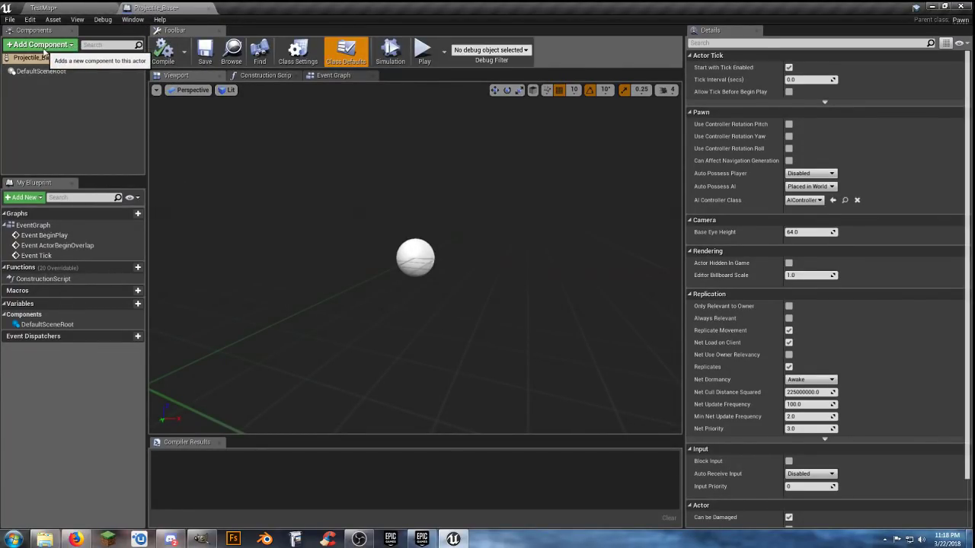
Step: Add a Particle System component with the P_Attack_Wolves_Trails template to Projectile_Base and inspect the effect in the viewport
{"action": "left_click", "coordinate": [54, 46]}
{"action": "left_click", "coordinate": [68, 120]}
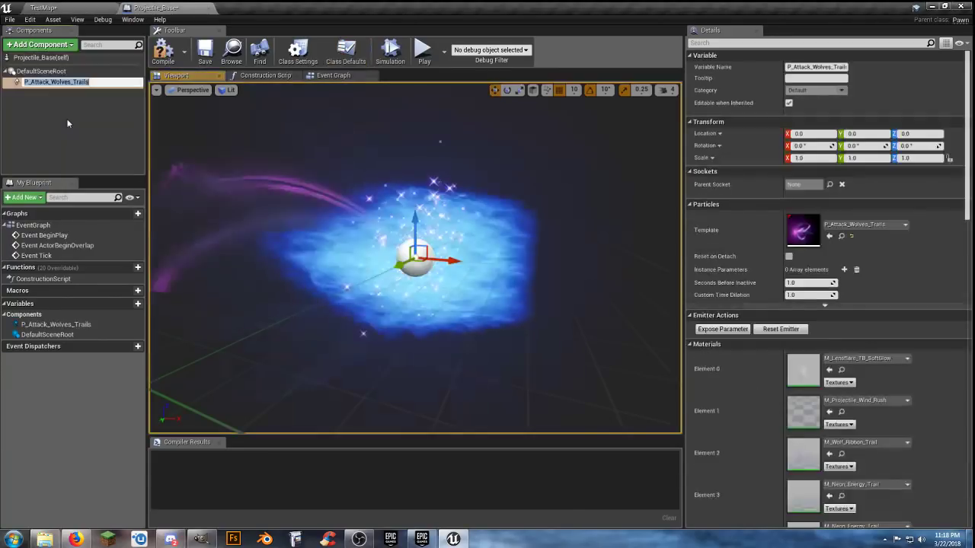
{"action": "scroll", "coordinate": [345, 243], "scroll_direction": "down", "scroll_amount": 5}
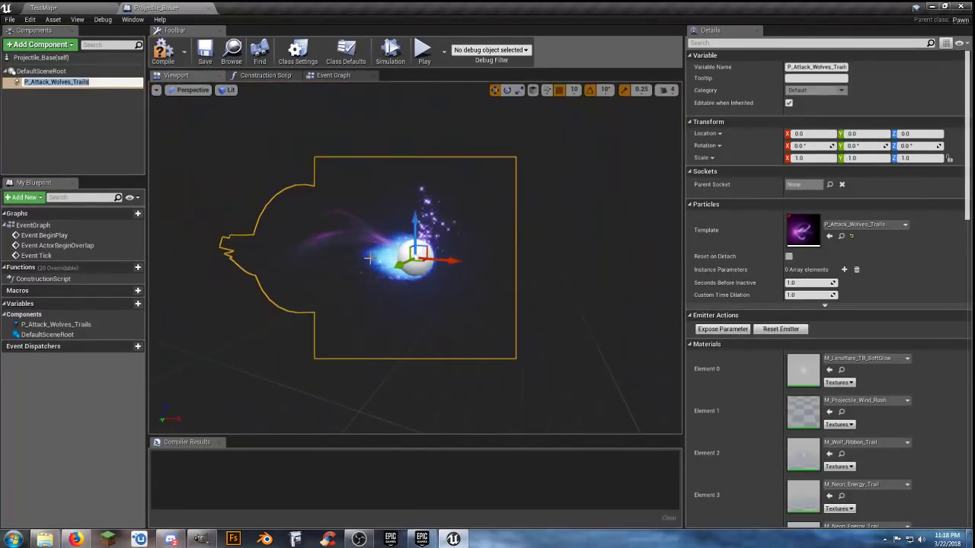
{"action": "right_click_drag", "start_coordinate": [450, 291], "coordinate": [404, 292]}
{"action": "right_click_drag", "start_coordinate": [232, 174], "coordinate": [316, 180]}
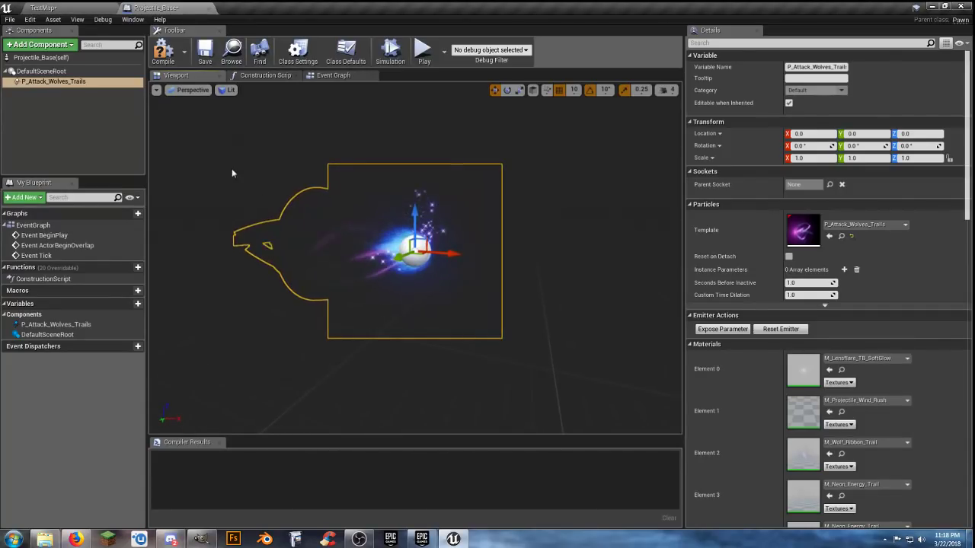
Step: Add a Projectile Movement component to Projectile_Base, then compile and save the blueprint
{"action": "left_click", "coordinate": [40, 44]}
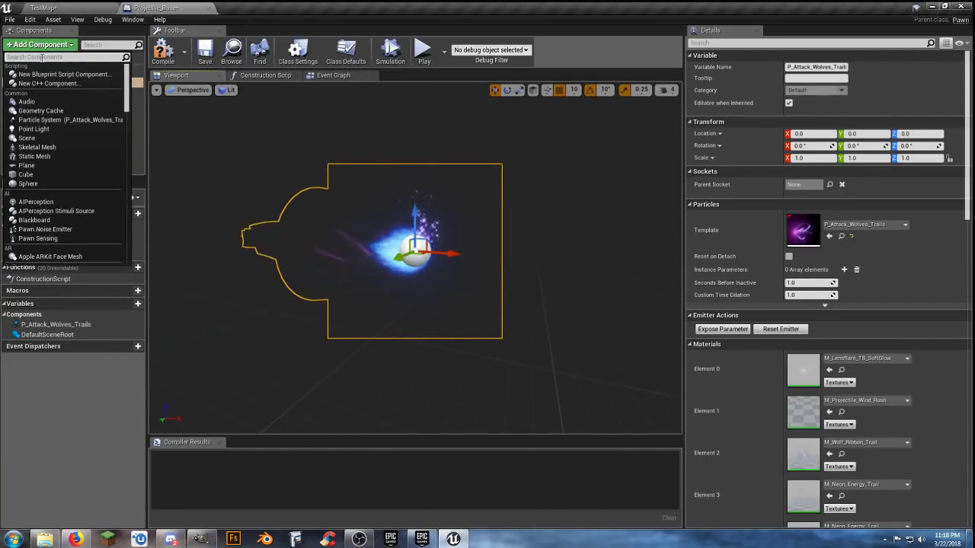
{"action": "type", "text": "pro"}
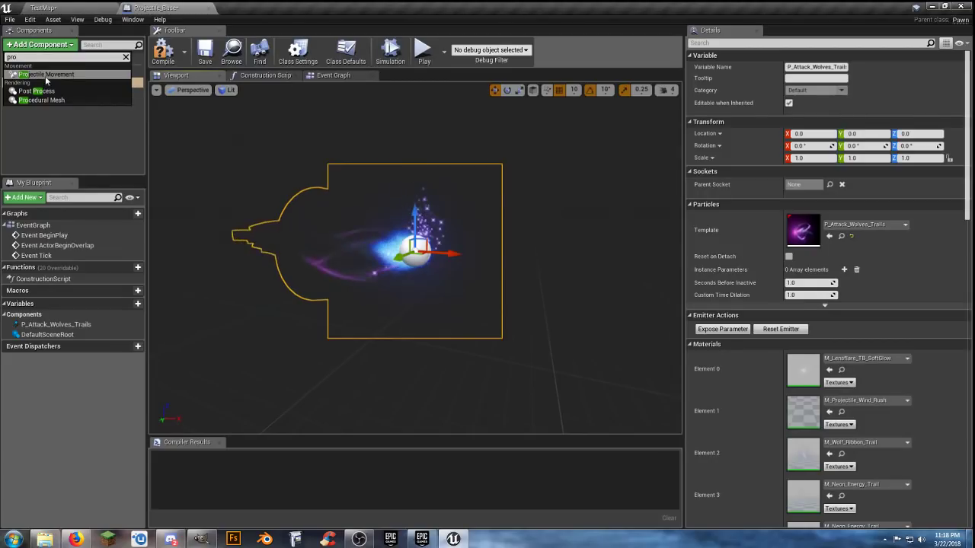
{"action": "left_click", "coordinate": [45, 74]}
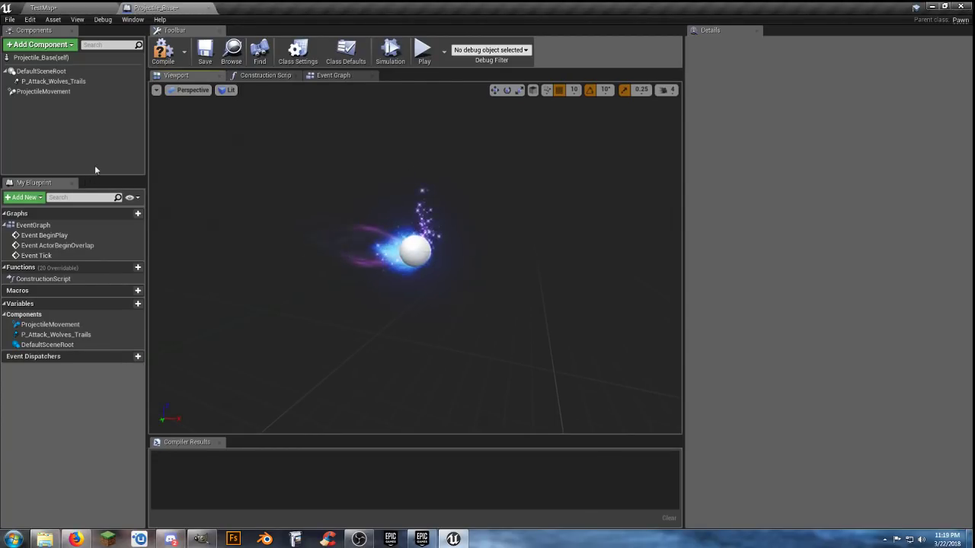
{"action": "left_click", "coordinate": [165, 56]}
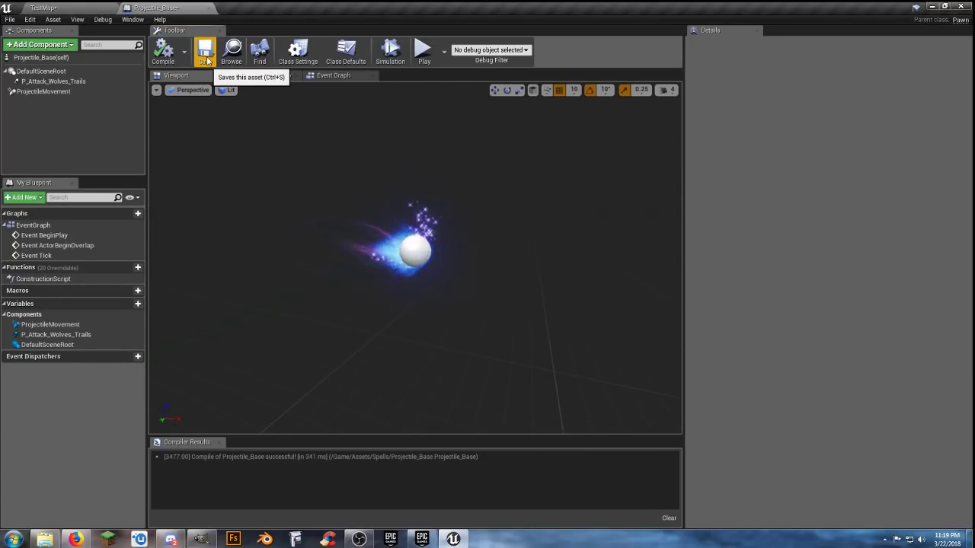
{"action": "left_click", "coordinate": [205, 55]}
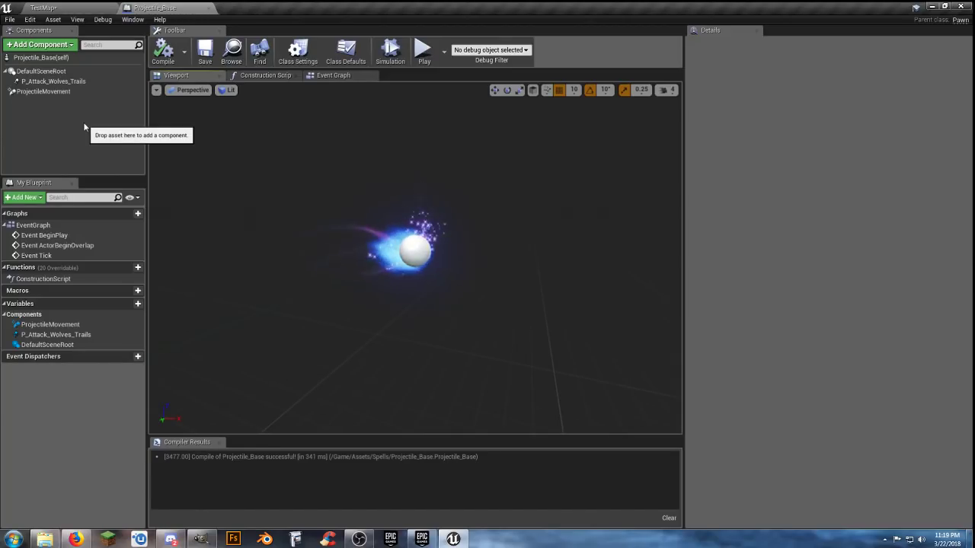
Step: Play-test TestMap by running the character around the room and past the NPCs, and end the play session
{"action": "left_click", "coordinate": [43, 8]}
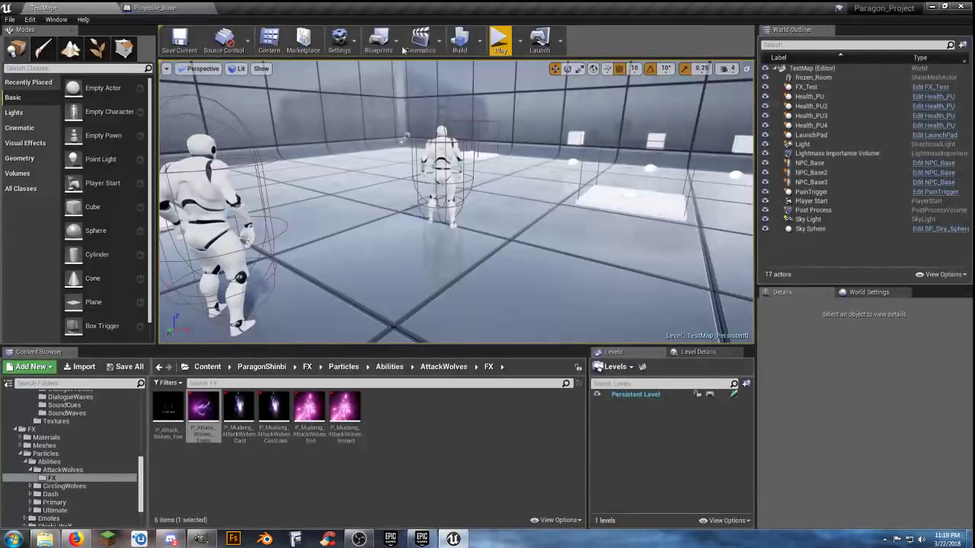
{"action": "left_click", "coordinate": [499, 40]}
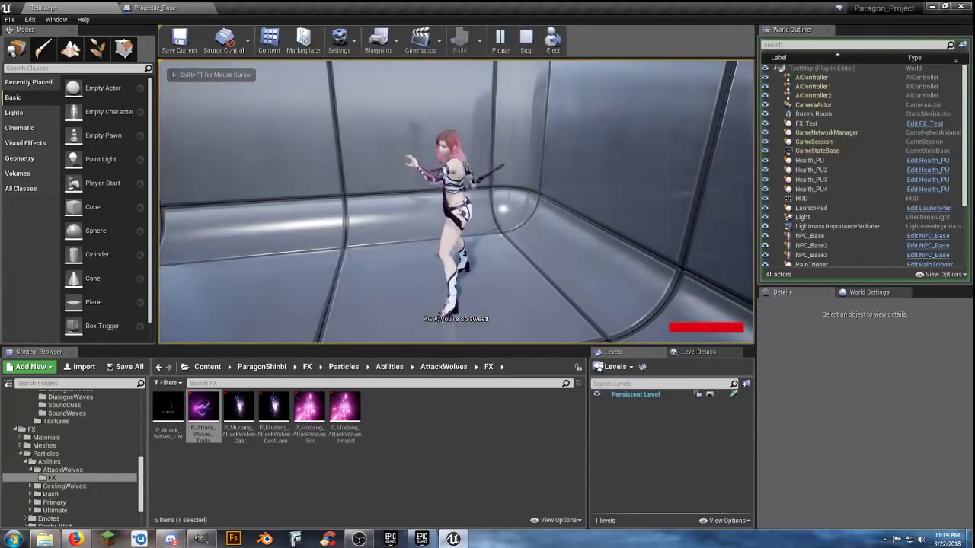
{"action": "key", "text": "w"}
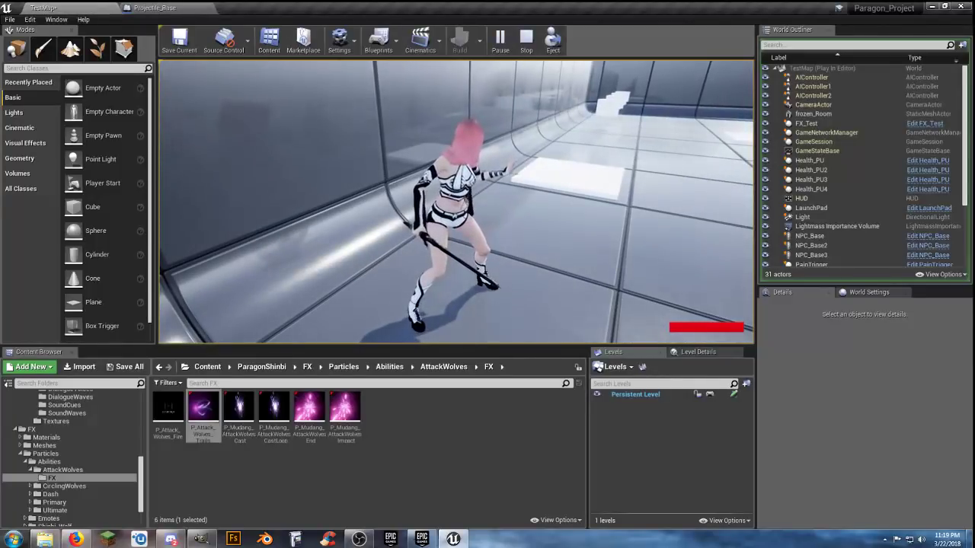
{"action": "key", "text": "w"}
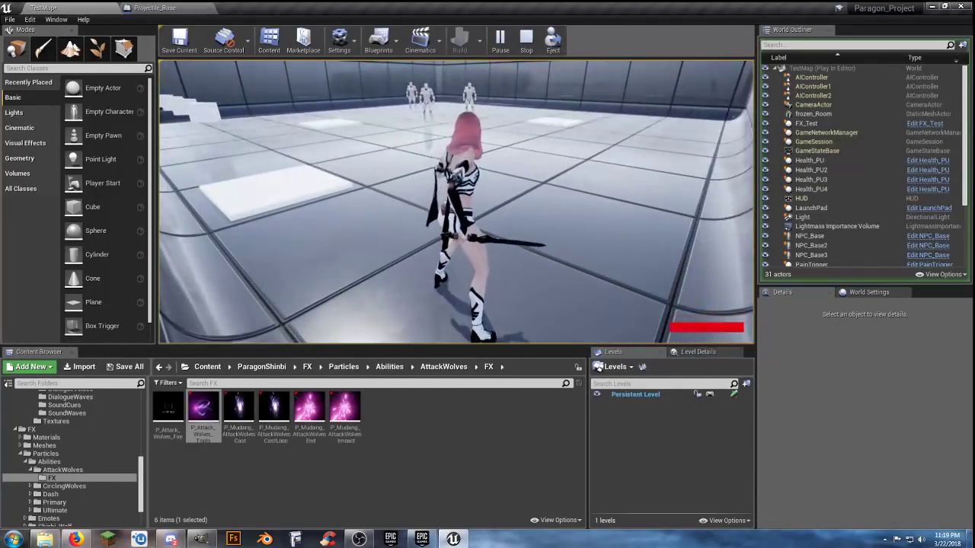
{"action": "key", "text": "w"}
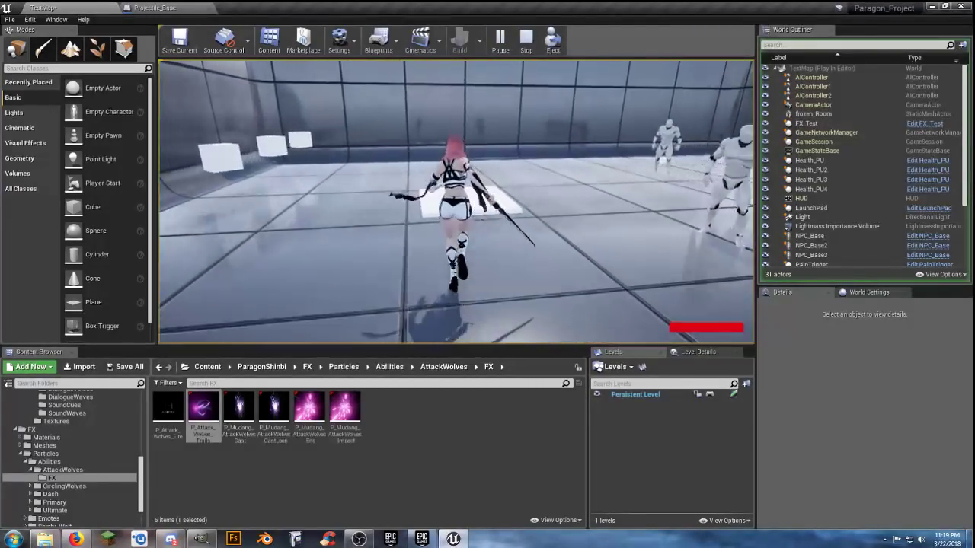
{"action": "key", "text": "w"}
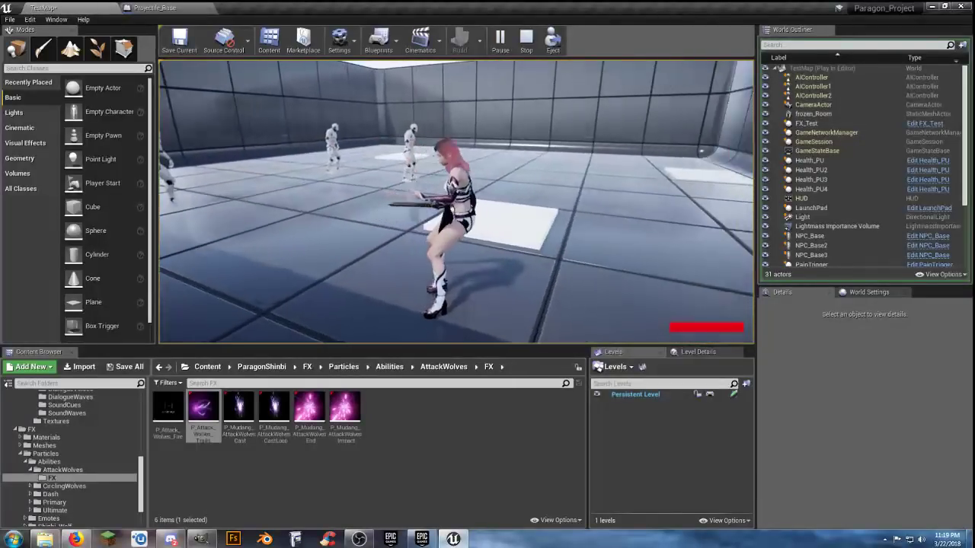
{"action": "key", "text": "d"}
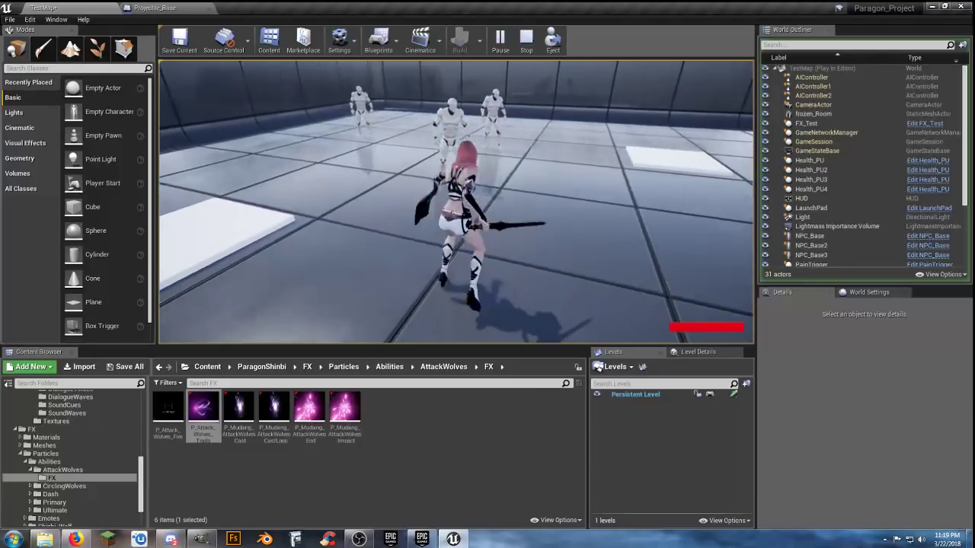
{"action": "key", "text": "w"}
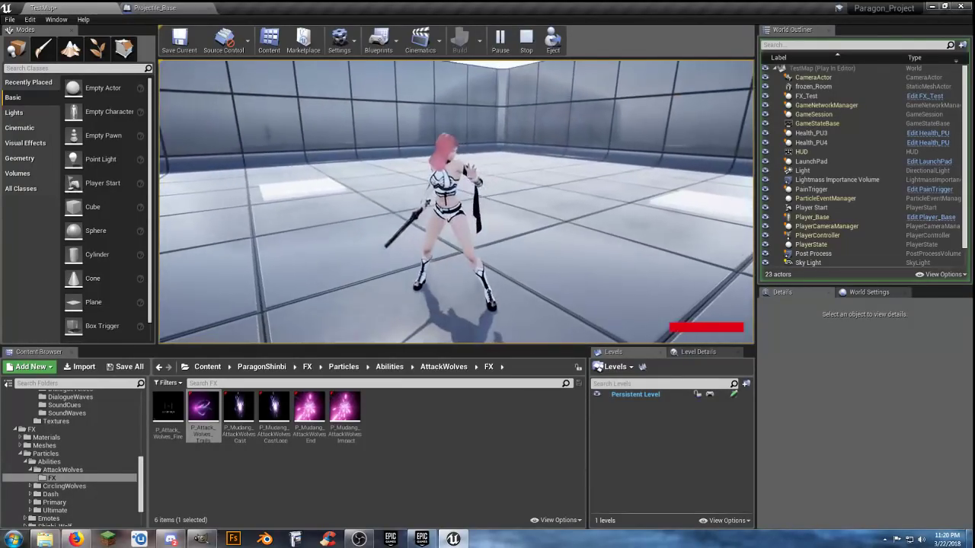
{"action": "key", "text": "Escape"}
{"action": "left_click", "coordinate": [367, 453]}
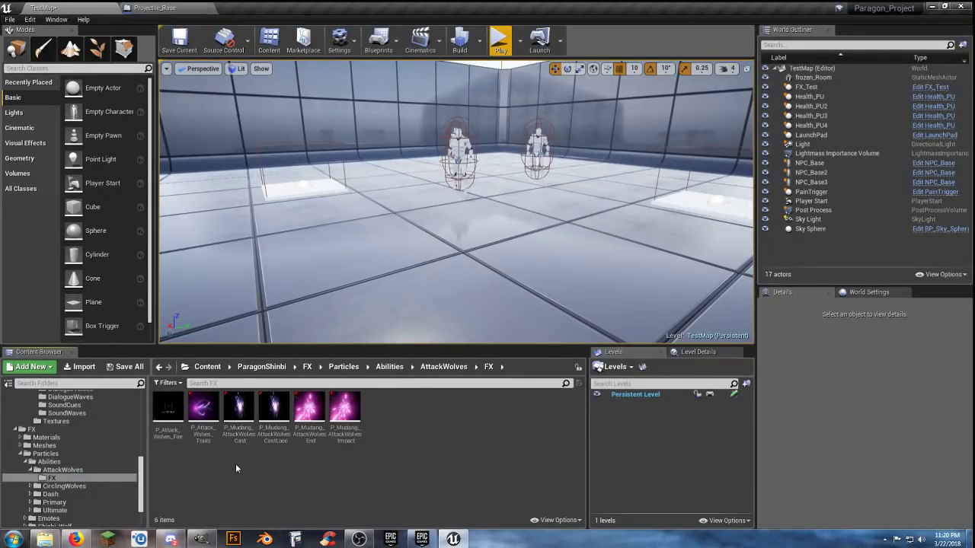
Step: Open the Shinbi_Wolf skeletal mesh from the Shinbi character's Shinbi_Wolf/Meshes folder, inspect it from the side, and return to Projectile_Base
{"action": "scroll", "coordinate": [97, 499], "scroll_direction": "down", "scroll_amount": 1}
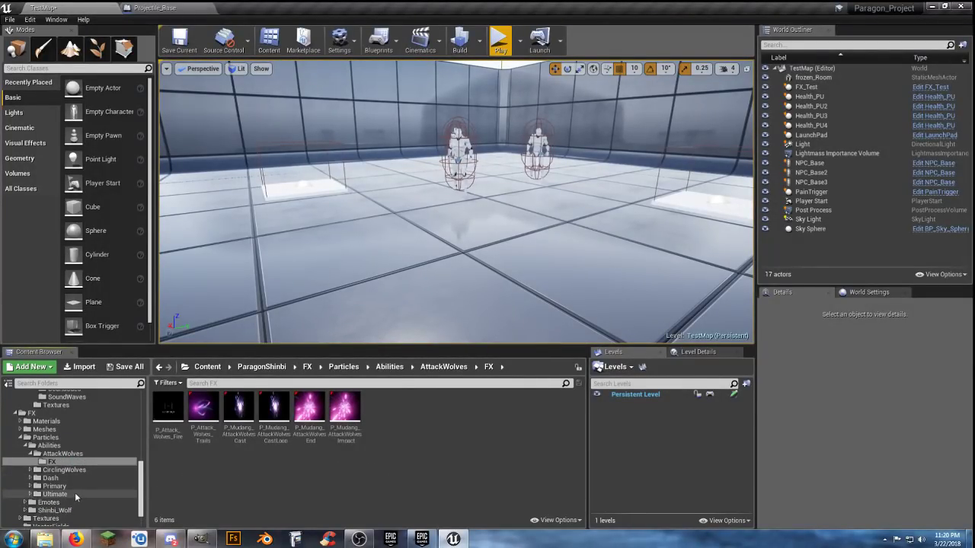
{"action": "scroll", "coordinate": [75, 492], "scroll_direction": "up", "scroll_amount": 5}
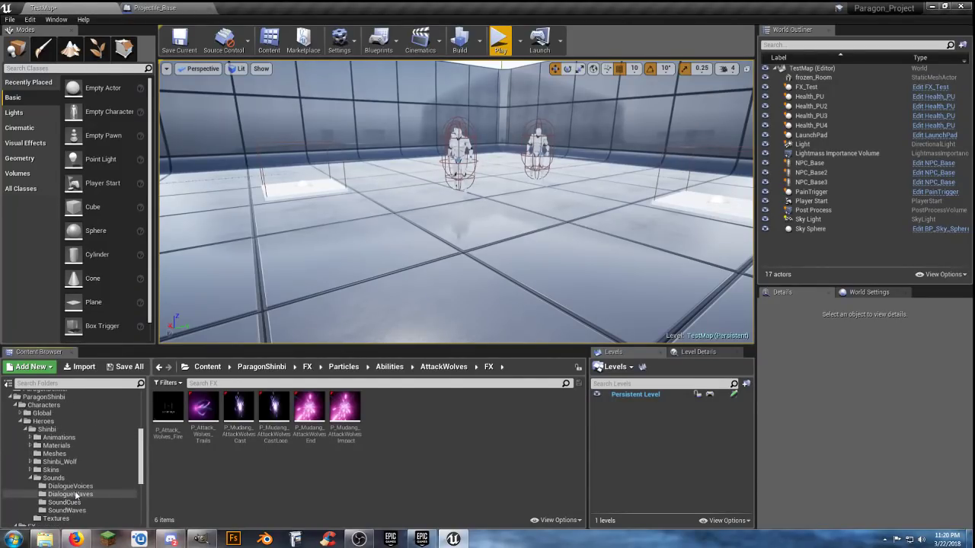
{"action": "left_click", "coordinate": [56, 432]}
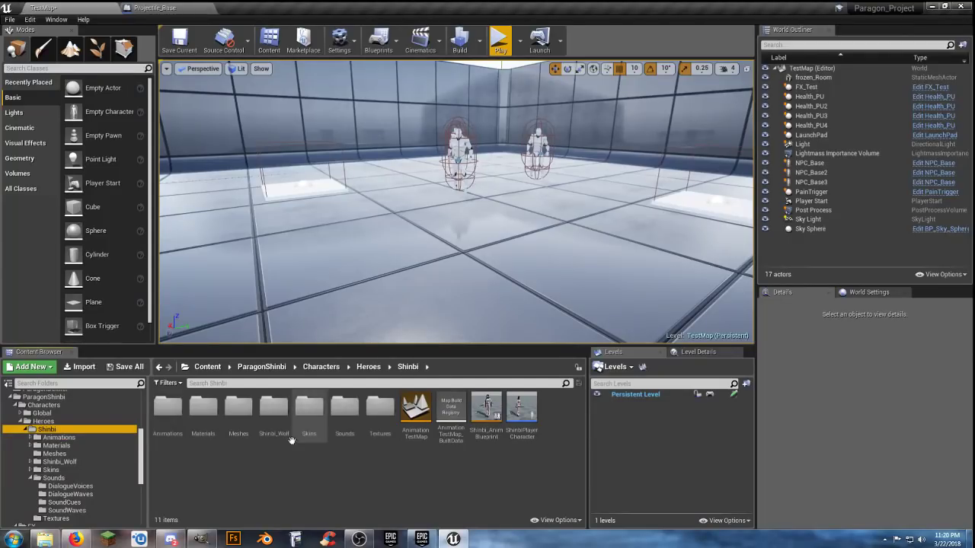
{"action": "double_click", "coordinate": [275, 415]}
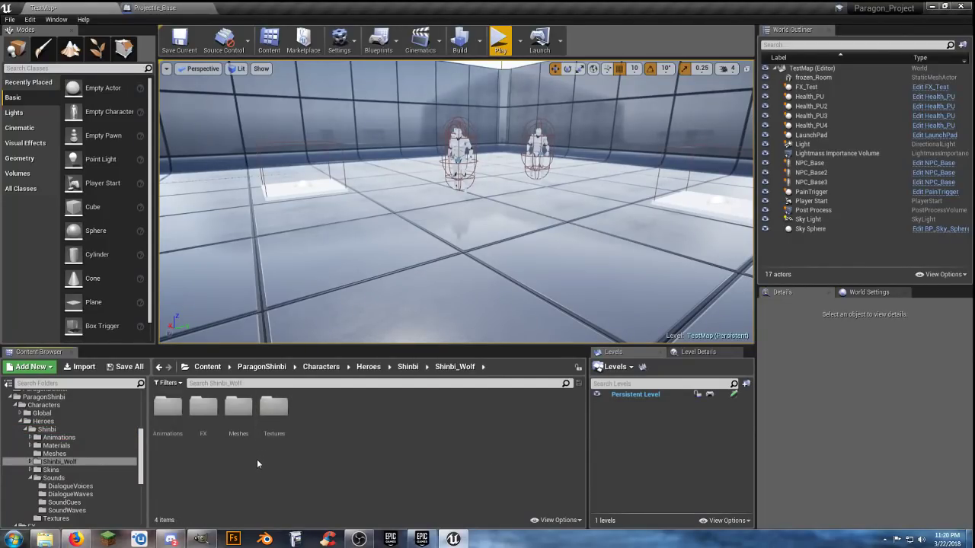
{"action": "double_click", "coordinate": [238, 408]}
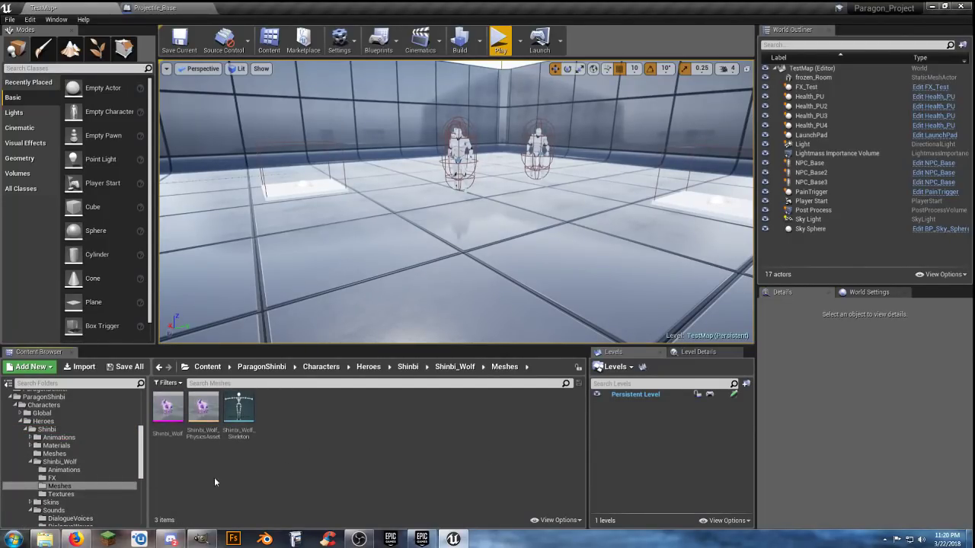
{"action": "double_click", "coordinate": [174, 410]}
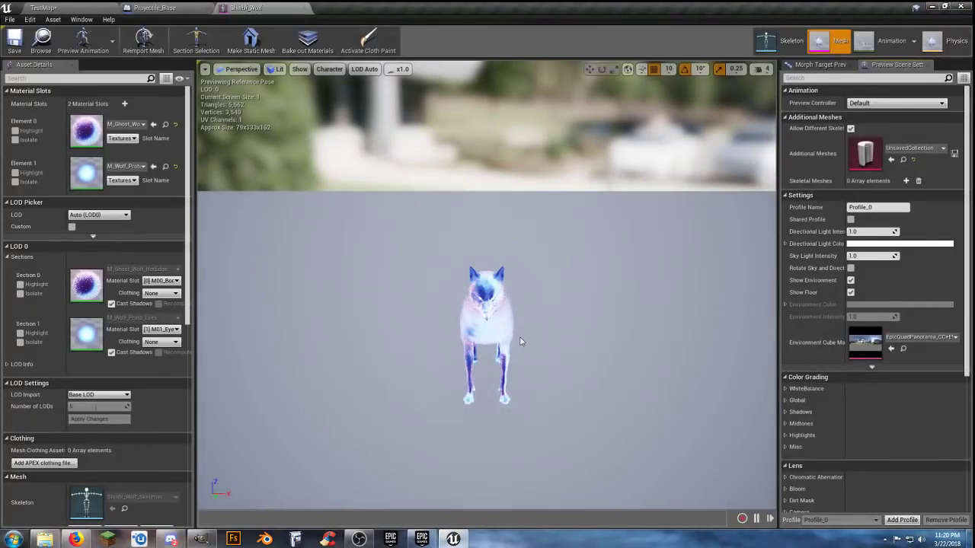
{"action": "left_click_drag", "start_coordinate": [521, 341], "coordinate": [373, 345]}
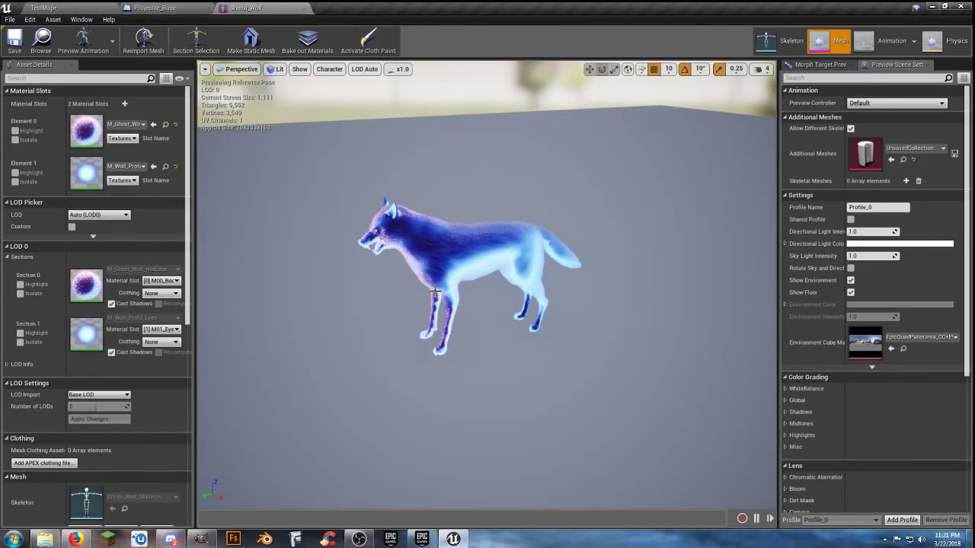
{"action": "left_click", "coordinate": [304, 9]}
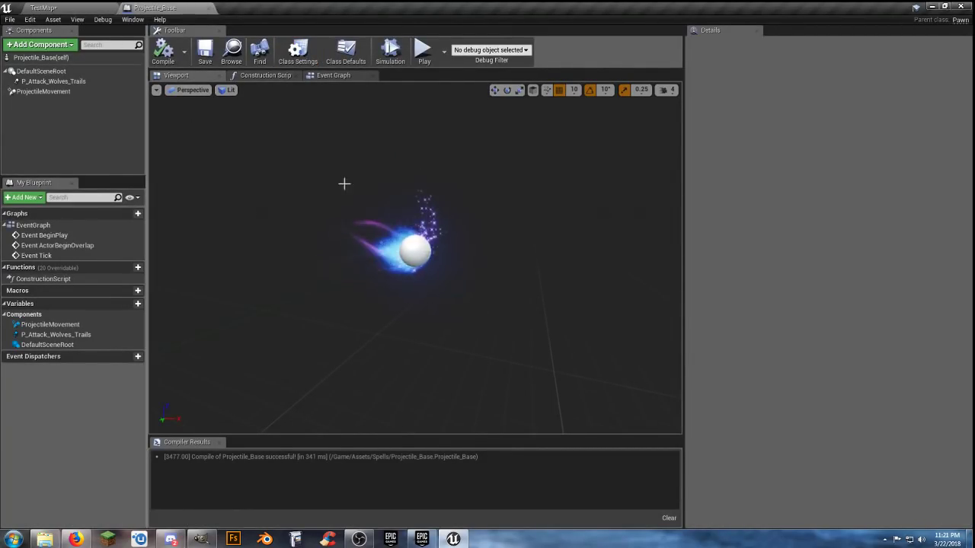
Step: Set the ProjectileMovement component's Initial Speed and Max Speed to 1000
{"action": "left_click", "coordinate": [58, 92]}
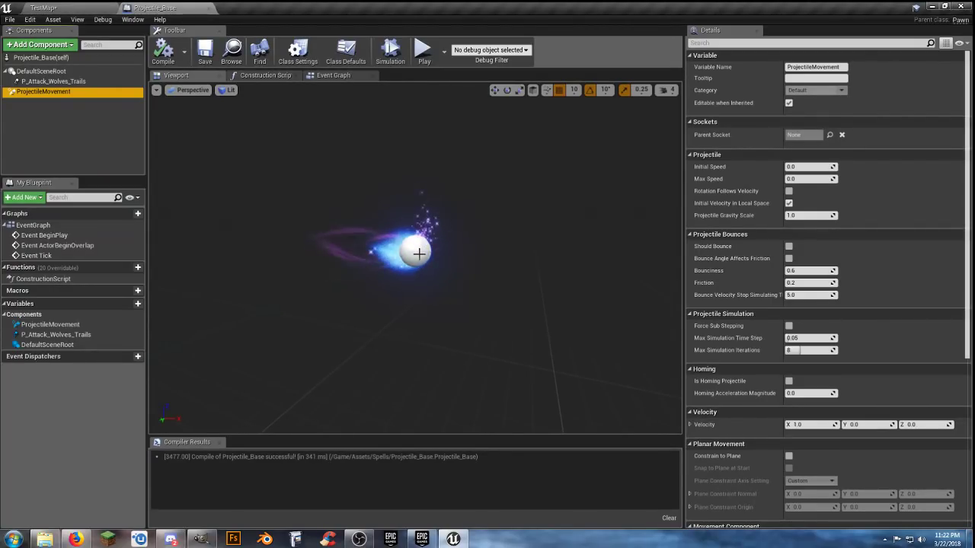
{"action": "left_click", "coordinate": [53, 81]}
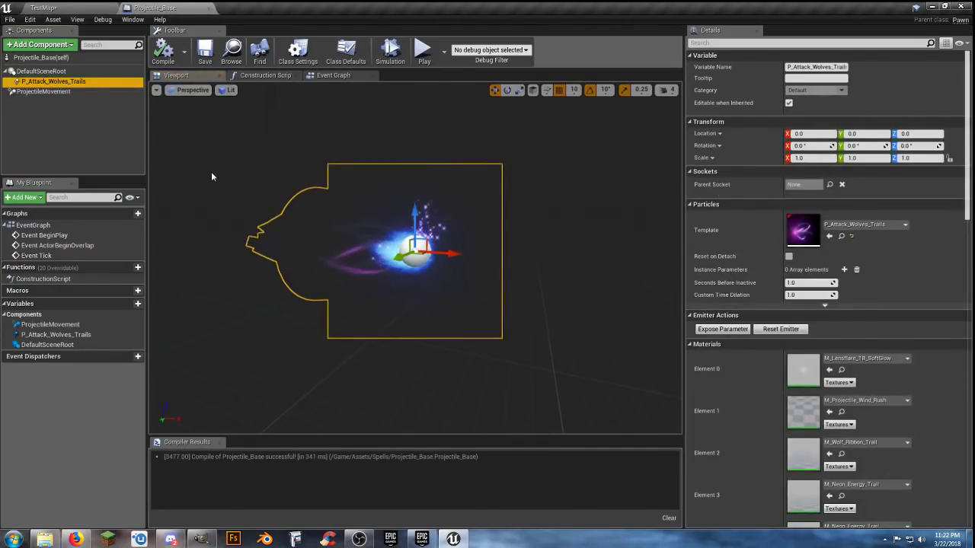
{"action": "left_click", "coordinate": [44, 93]}
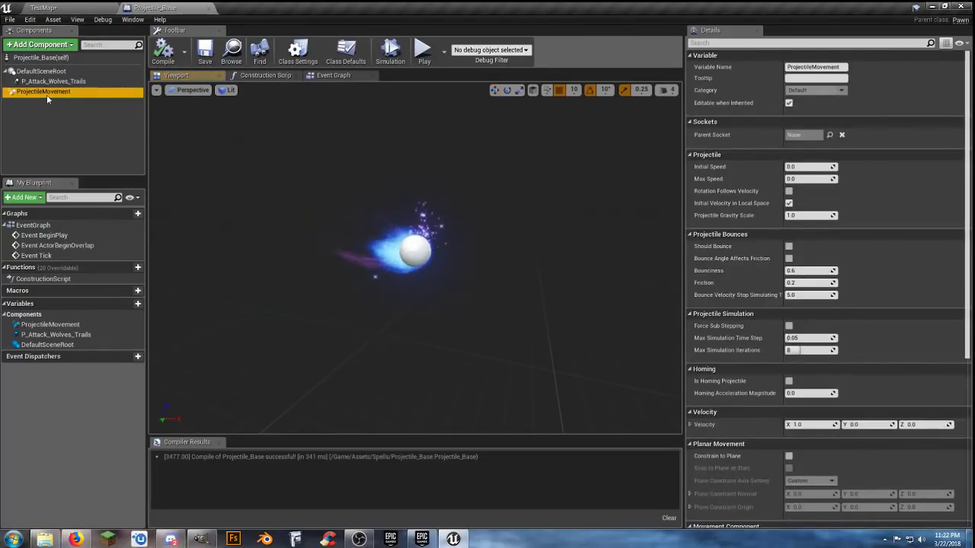
{"action": "left_click", "coordinate": [809, 168]}
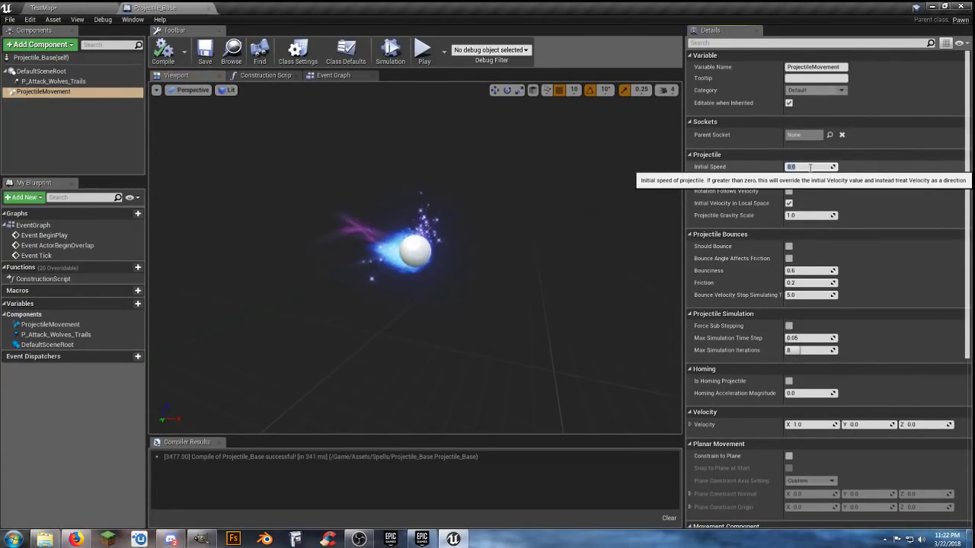
{"action": "type", "text": "1000"}
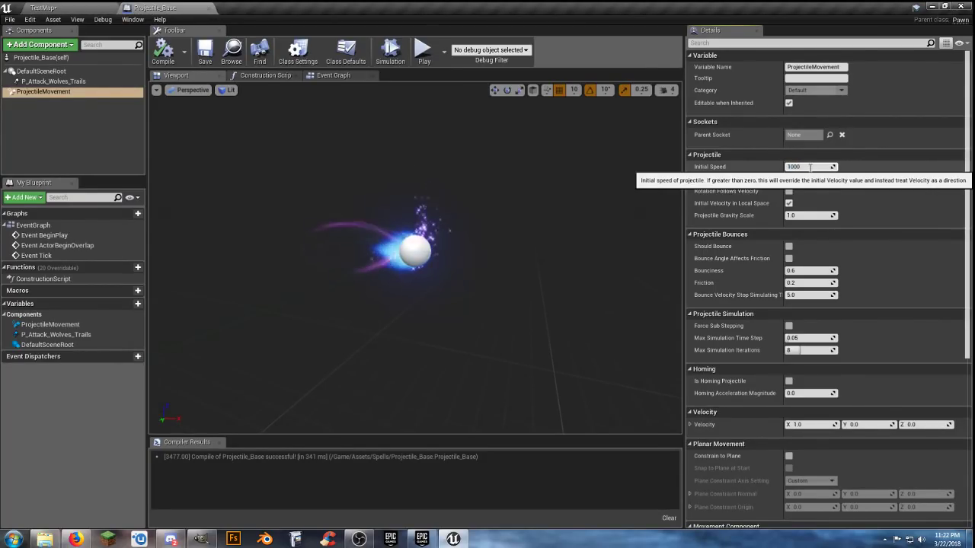
{"action": "key", "text": "Return"}
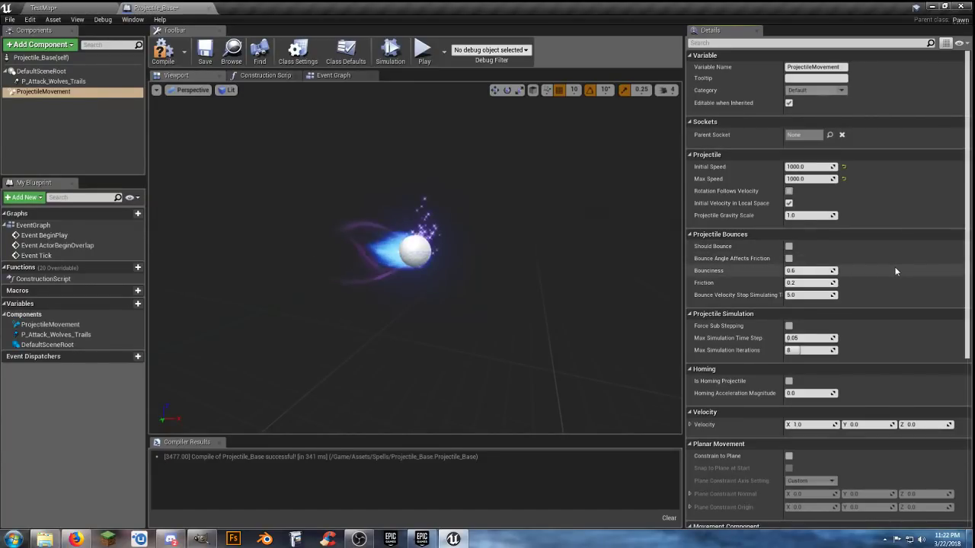
Step: Enable Should Bounce on the ProjectileMovement component, review its remaining settings, and compile and save Projectile_Base
{"action": "scroll", "coordinate": [891, 263], "scroll_direction": "down", "scroll_amount": 1}
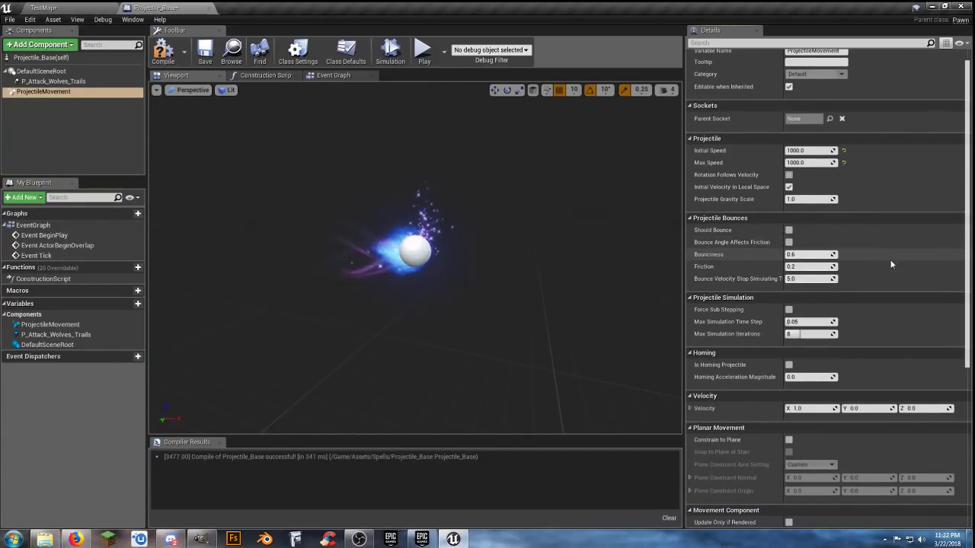
{"action": "left_click", "coordinate": [789, 230]}
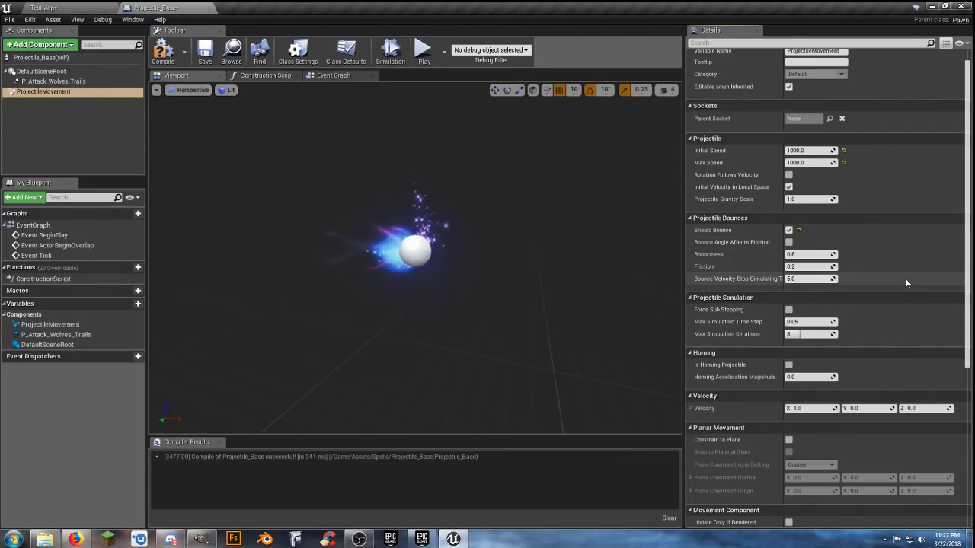
{"action": "scroll", "coordinate": [905, 283], "scroll_direction": "down", "scroll_amount": 5}
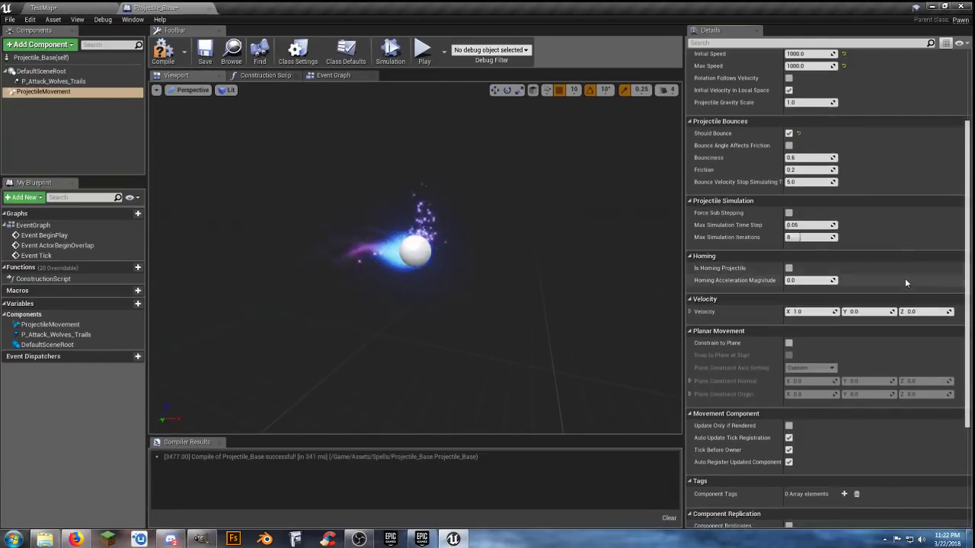
{"action": "scroll", "coordinate": [905, 283], "scroll_direction": "down", "scroll_amount": 3}
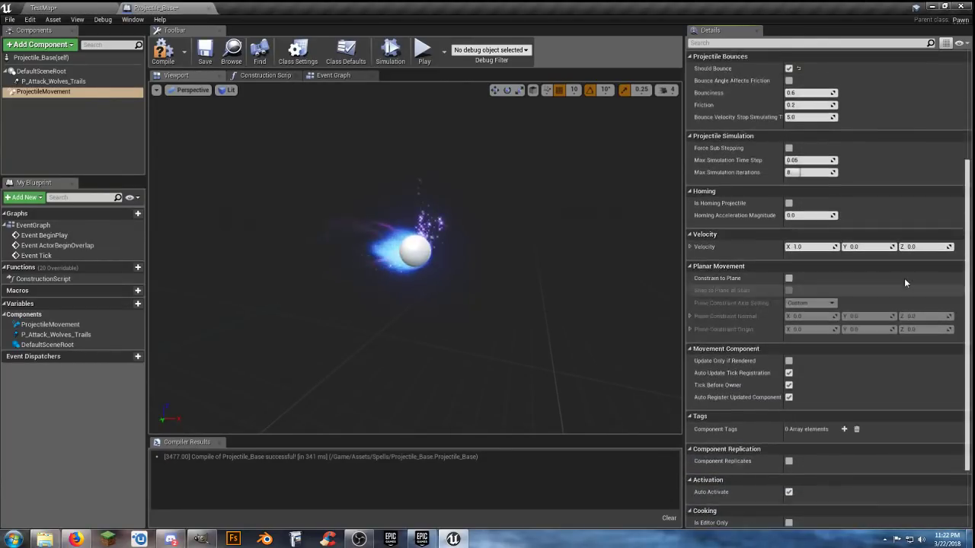
{"action": "scroll", "coordinate": [904, 278], "scroll_direction": "up", "scroll_amount": 8}
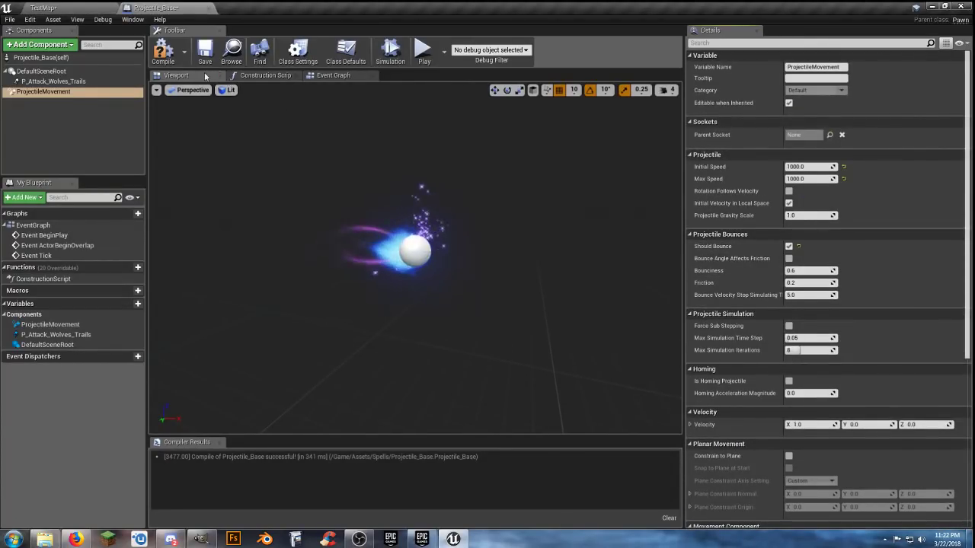
{"action": "left_click", "coordinate": [163, 50]}
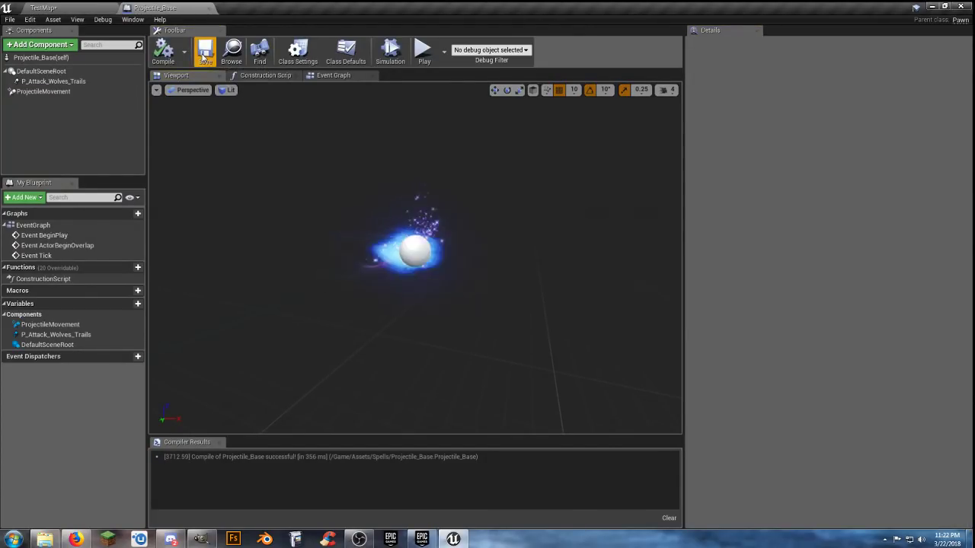
Step: Place a Projectile_Base from the Assets/Spells folder in TestMap near the health pickup pad and briefly play-test the level
{"action": "left_click", "coordinate": [84, 7]}
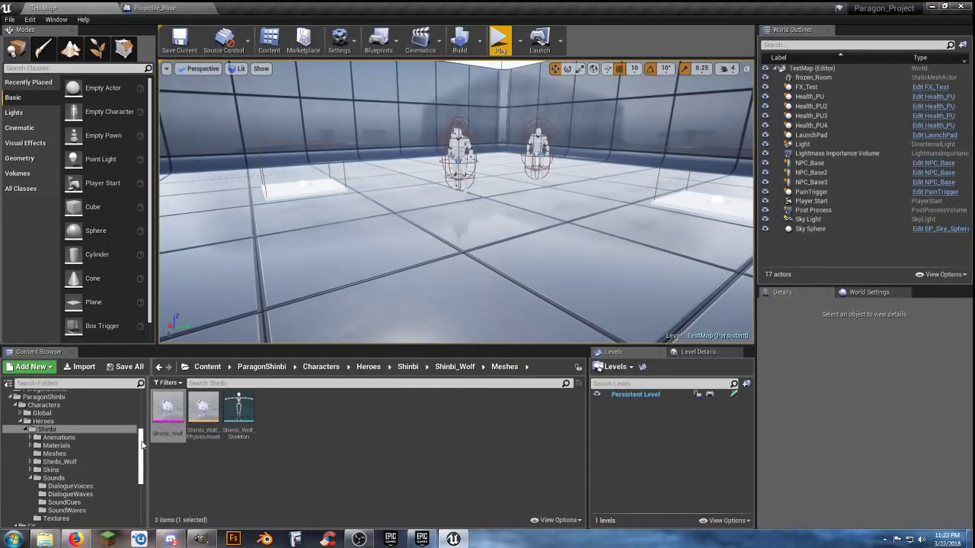
{"action": "scroll", "coordinate": [142, 446], "scroll_direction": "up", "scroll_amount": 5}
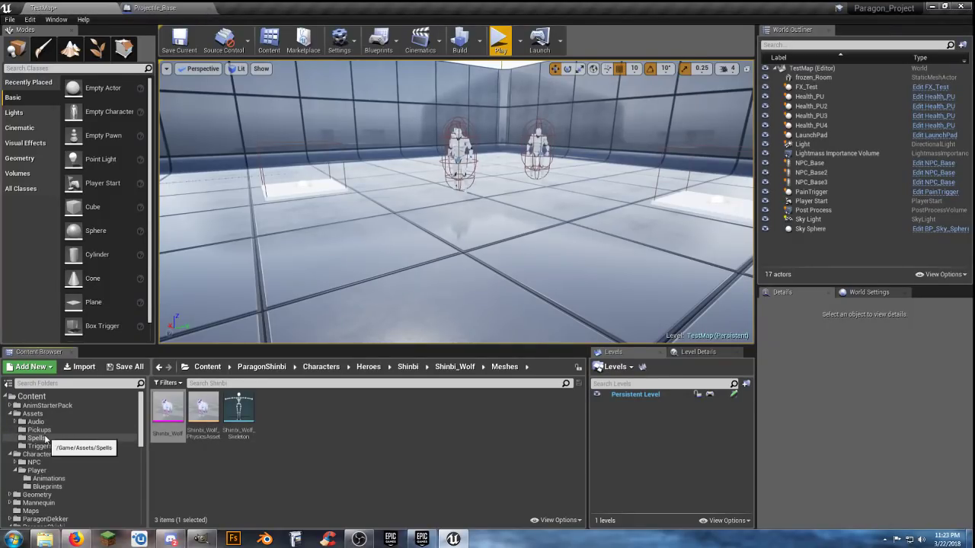
{"action": "left_click", "coordinate": [46, 440]}
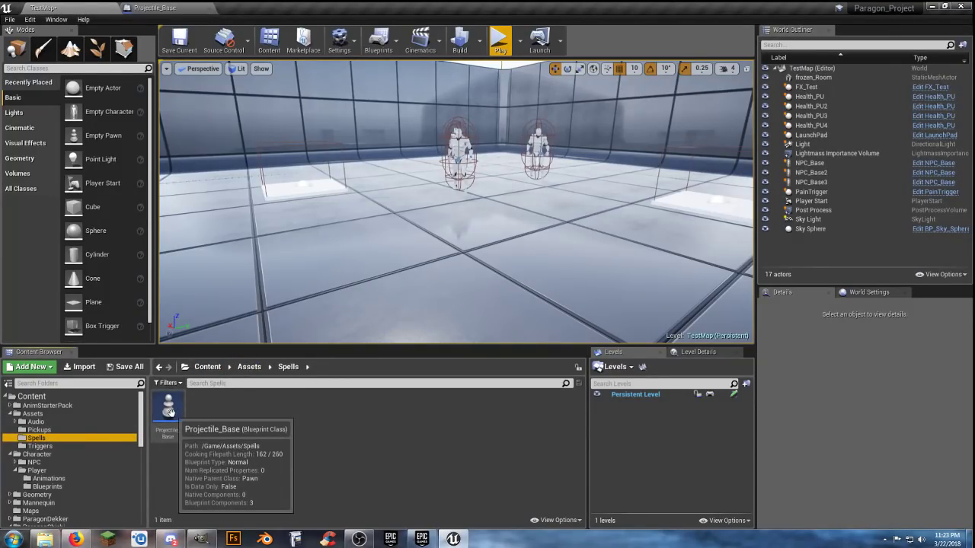
{"action": "left_click_drag", "start_coordinate": [169, 412], "coordinate": [358, 136]}
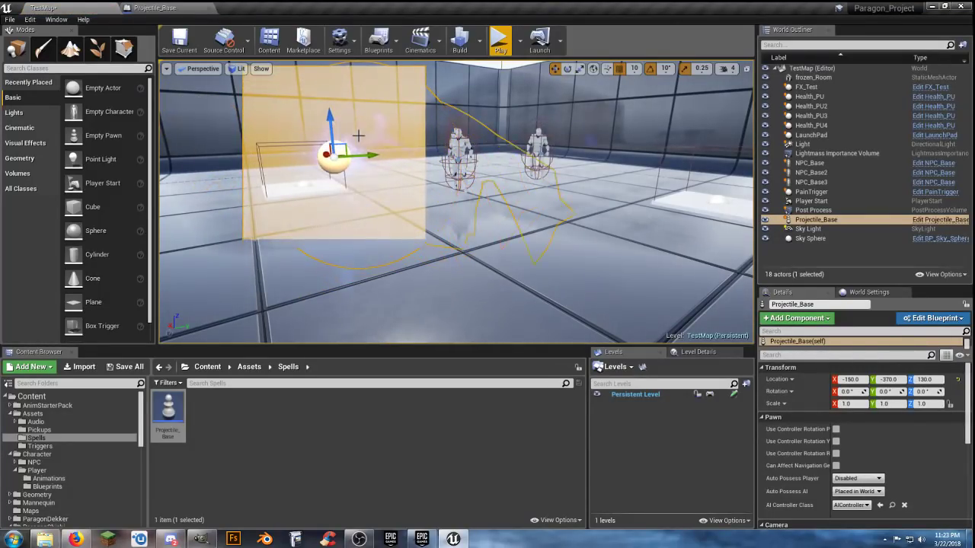
{"action": "left_click", "coordinate": [500, 38]}
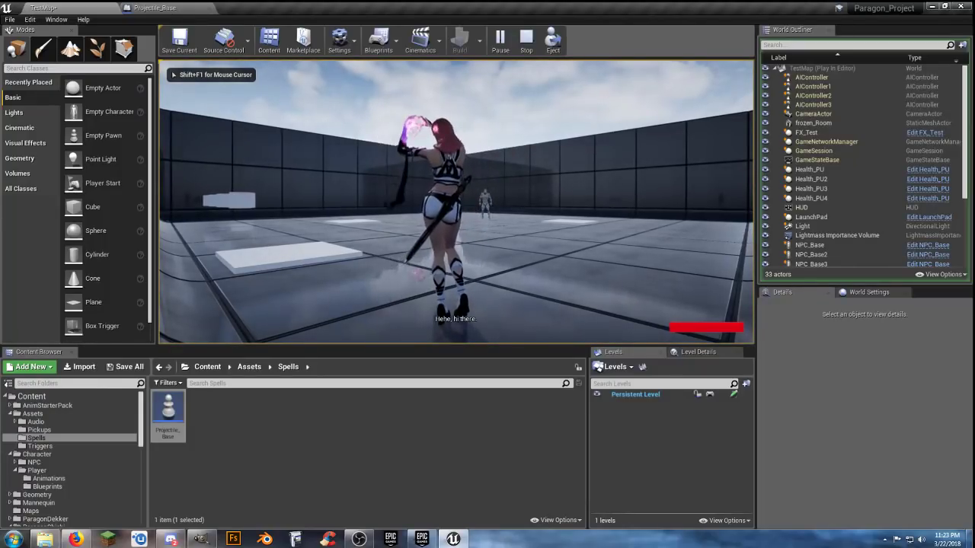
{"action": "key", "text": "Escape"}
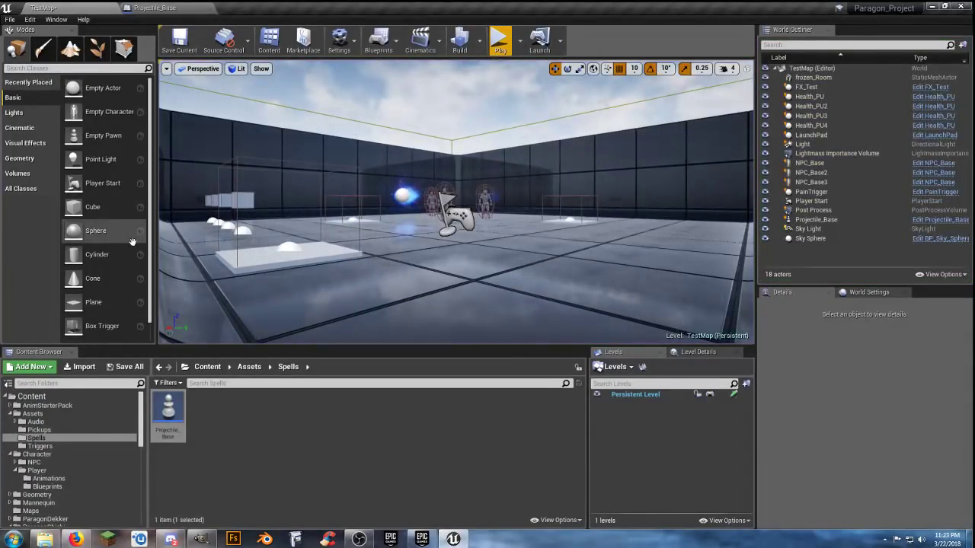
Step: Set the ProjectileMovement component's Projectile Gravity Scale to 0 in Projectile_Base, then compile and save the blueprint
{"action": "left_click", "coordinate": [195, 11]}
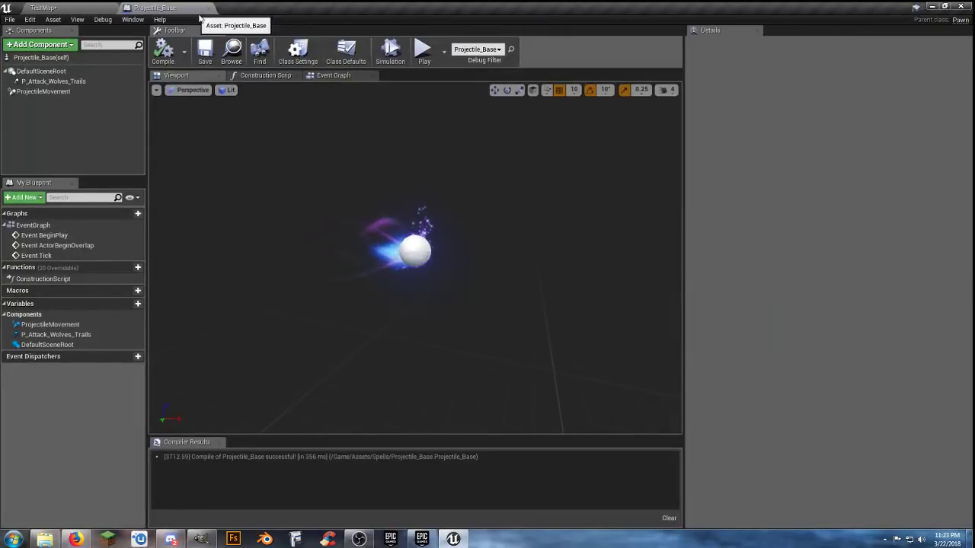
{"action": "left_click", "coordinate": [72, 92]}
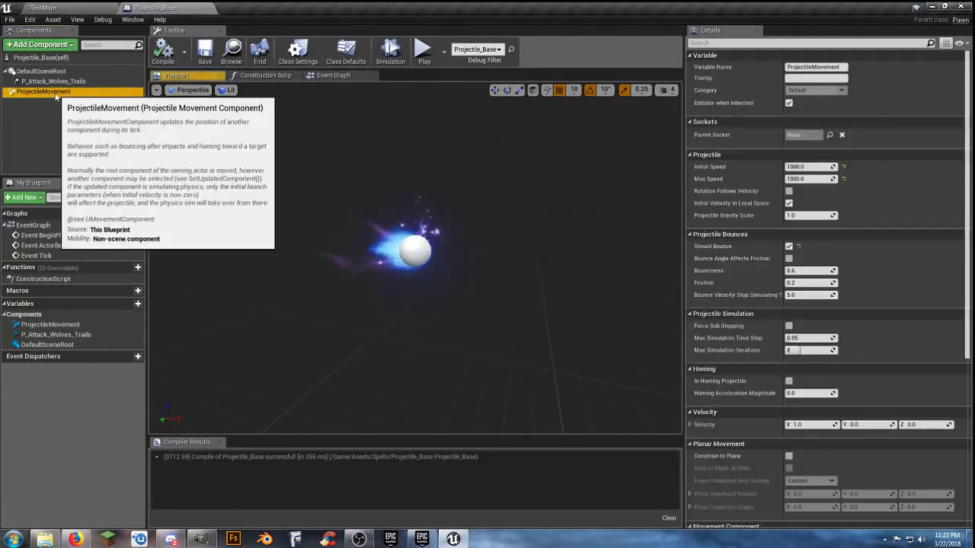
{"action": "left_click", "coordinate": [803, 215]}
{"action": "type", "text": "0"}
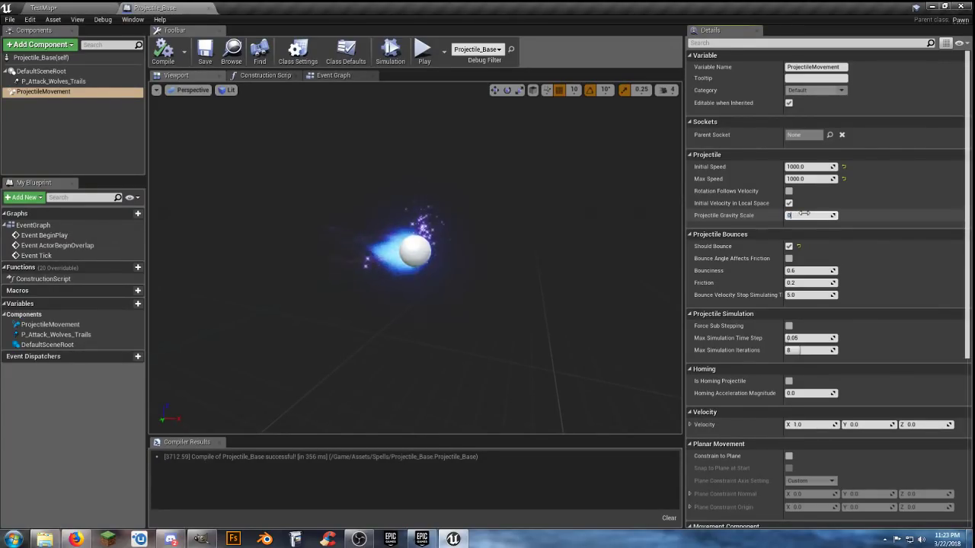
{"action": "key", "text": "Return"}
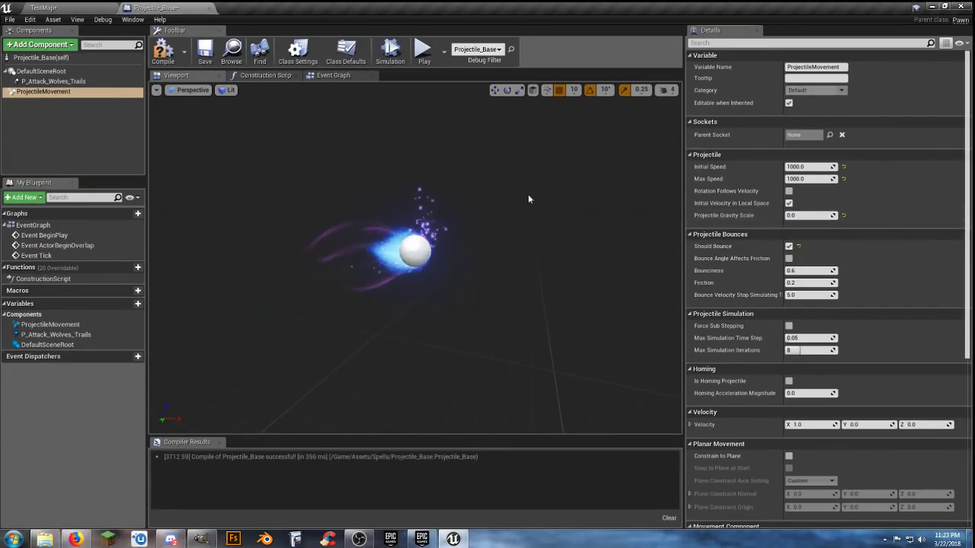
{"action": "left_click", "coordinate": [163, 49]}
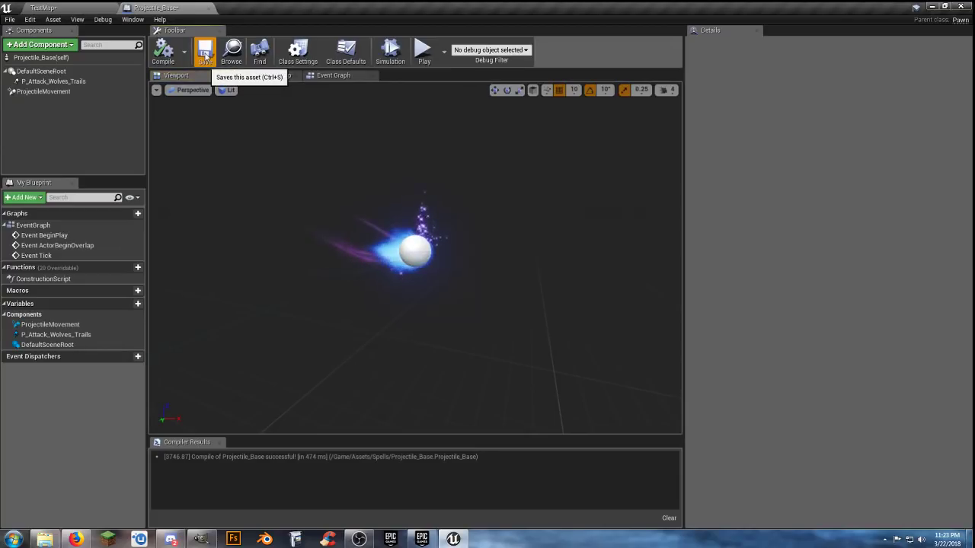
Step: Play-test TestMap with the updated projectile, running the character forward toward the NPCs, and end the play session
{"action": "left_click", "coordinate": [76, 9]}
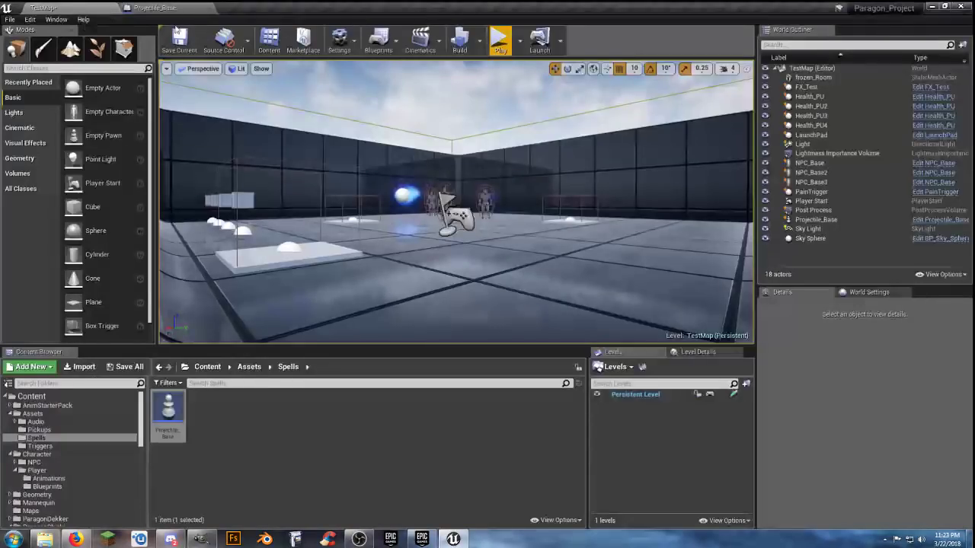
{"action": "left_click", "coordinate": [500, 40]}
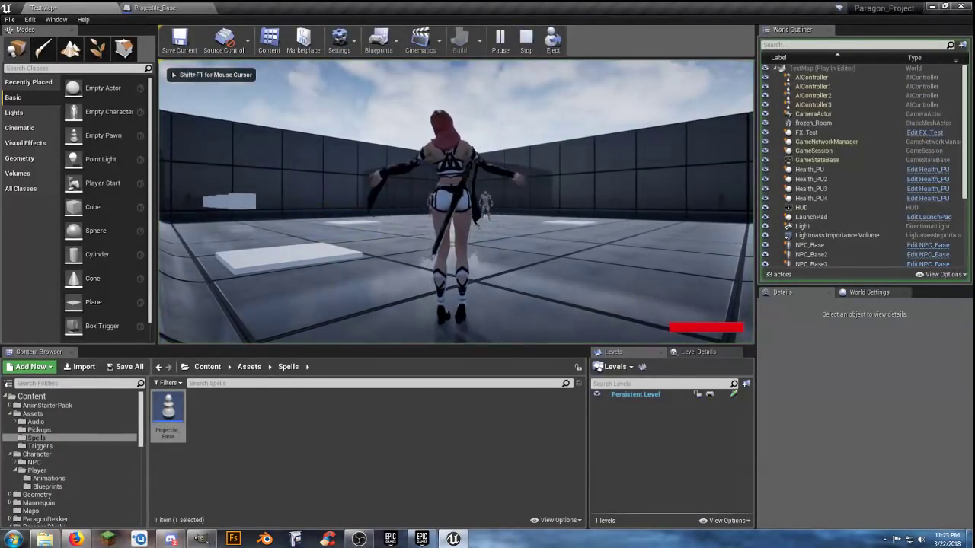
{"action": "key", "text": "w"}
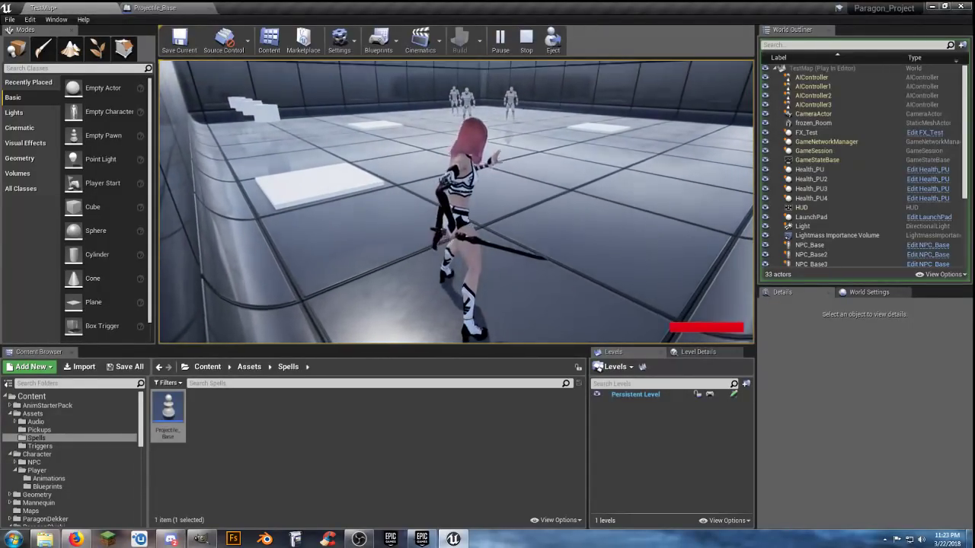
{"action": "key", "text": "w"}
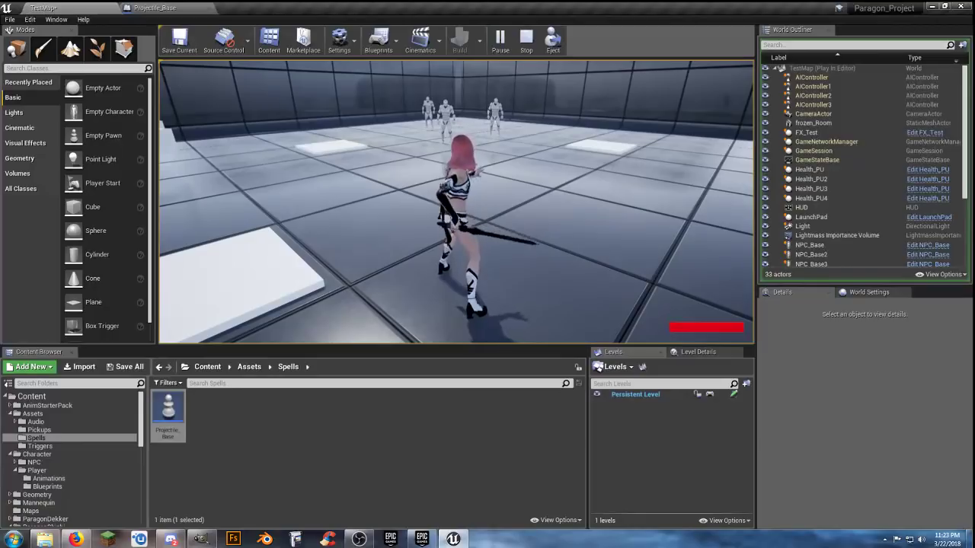
{"action": "key", "text": "1"}
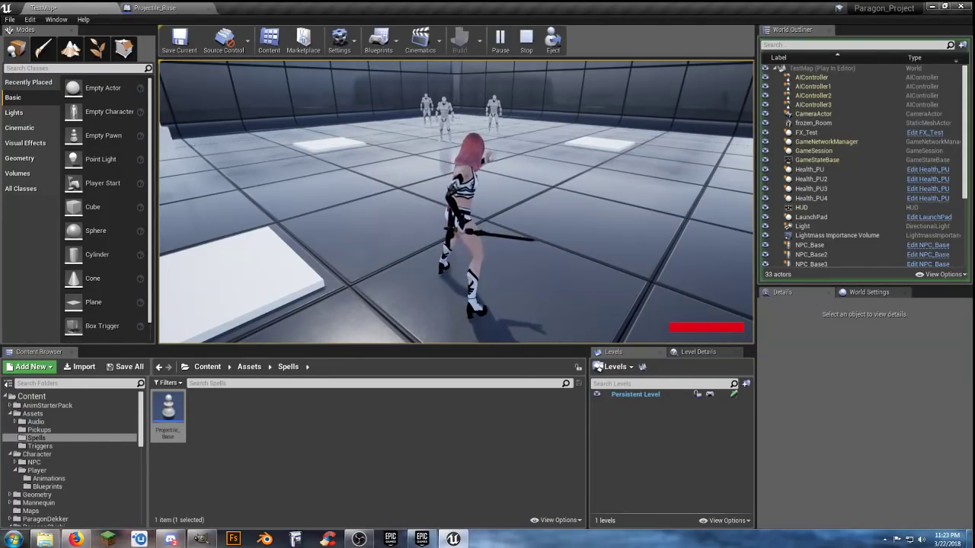
{"action": "key", "text": "Escape"}
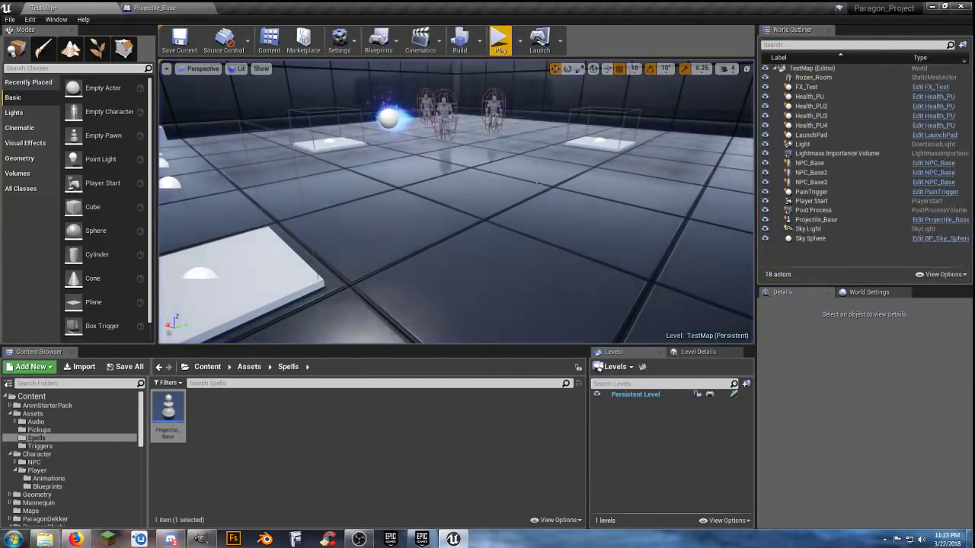
Step: Delete the placed Projectile_Base actor near the health pickup pad from TestMap
{"action": "left_click", "coordinate": [438, 417]}
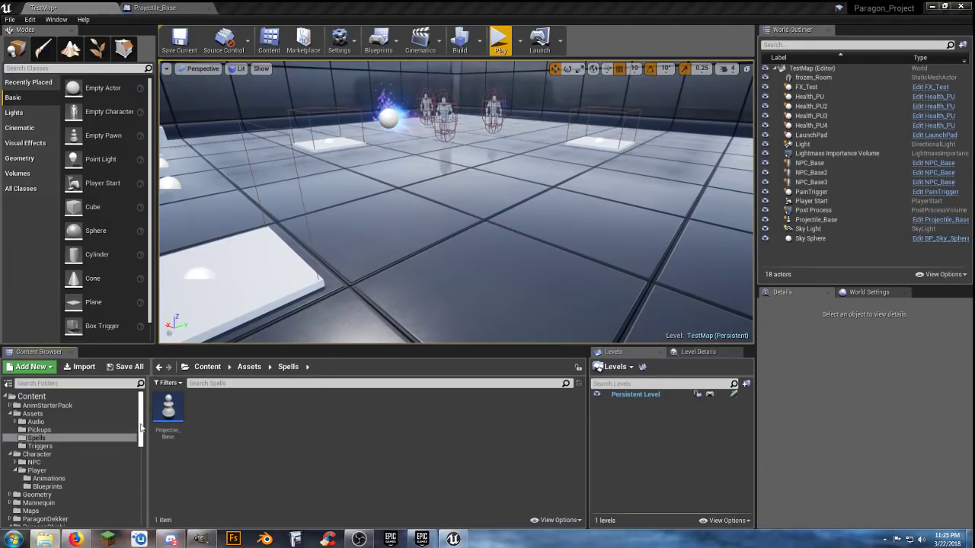
{"action": "left_click_drag", "start_coordinate": [140, 429], "coordinate": [158, 417]}
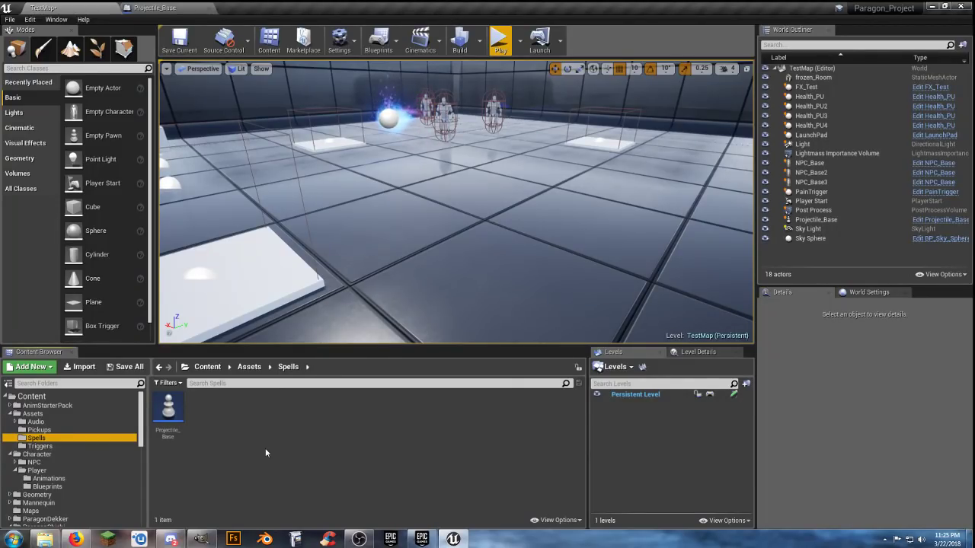
{"action": "left_click", "coordinate": [265, 441]}
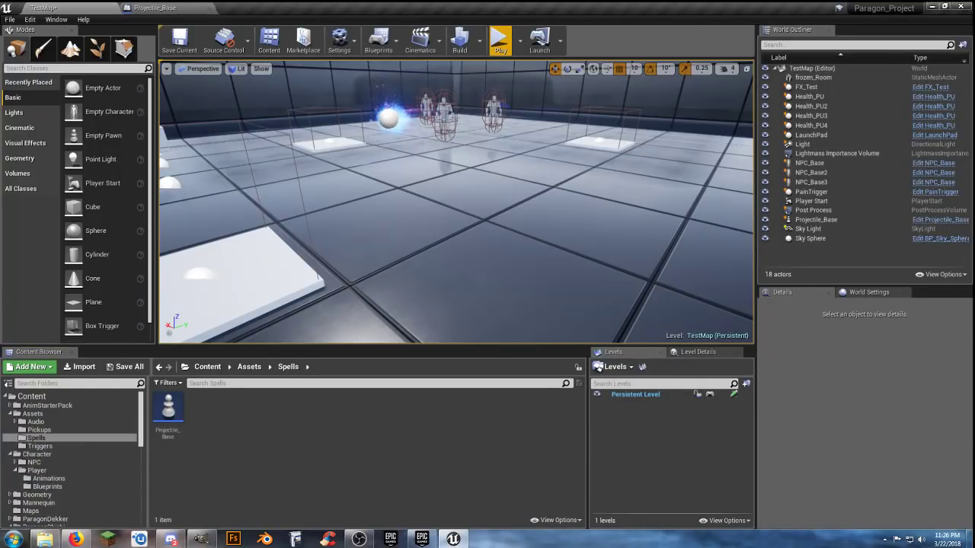
{"action": "left_click", "coordinate": [386, 113]}
{"action": "key", "text": "Delete"}
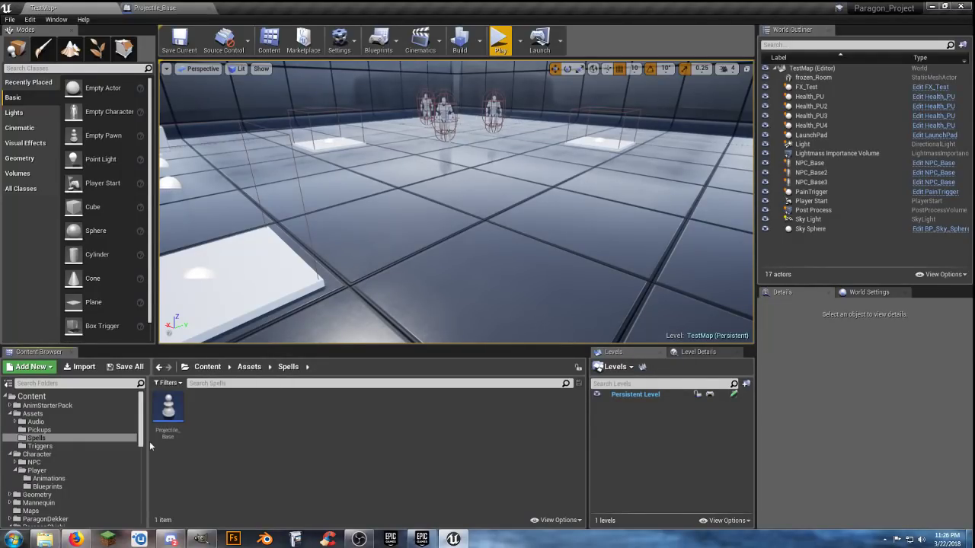
Step: Open the Player_Base blueprint from the Character/Player/Blueprints folder and inspect the character in its 3D viewport
{"action": "left_click_drag", "start_coordinate": [141, 442], "coordinate": [142, 449]}
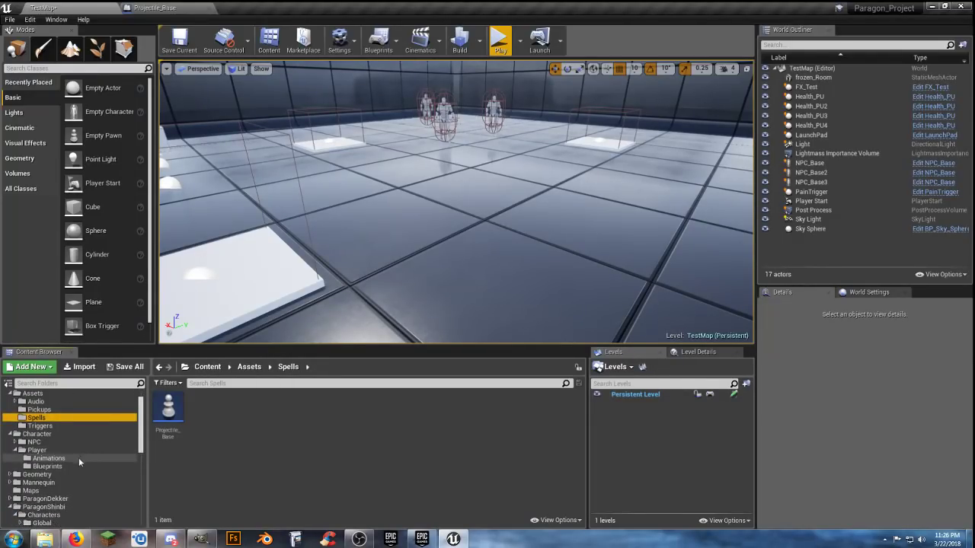
{"action": "left_click", "coordinate": [46, 466]}
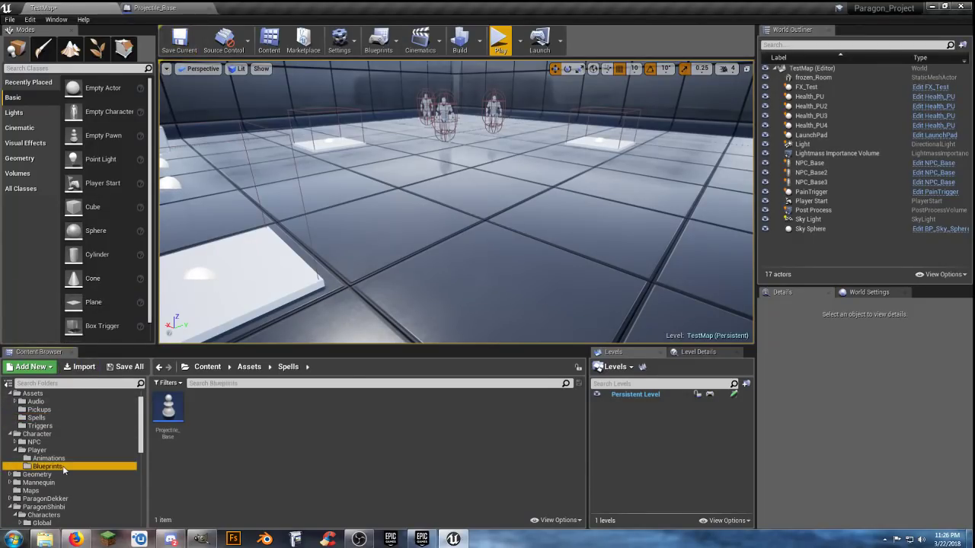
{"action": "double_click", "coordinate": [204, 411]}
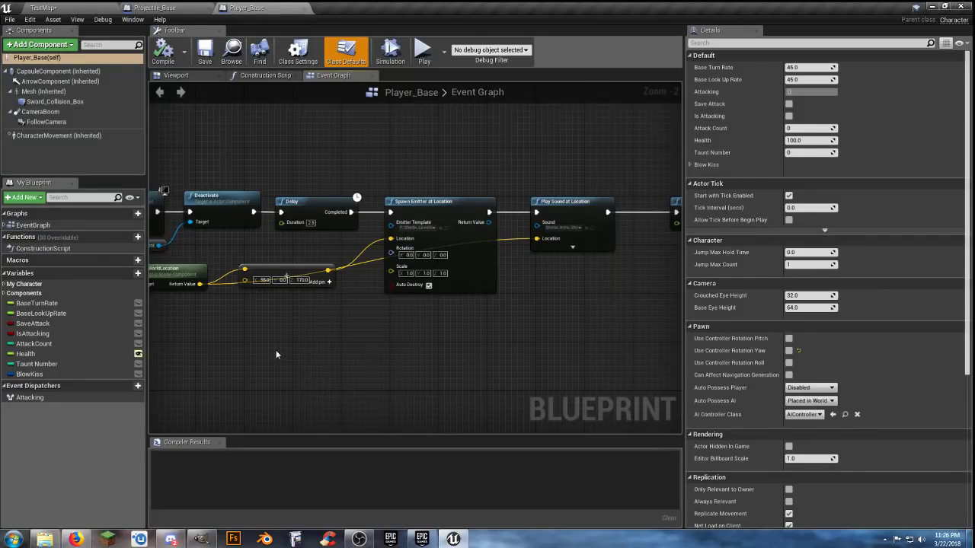
{"action": "scroll", "coordinate": [276, 352], "scroll_direction": "down", "scroll_amount": 3}
{"action": "right_click_drag", "start_coordinate": [389, 359], "coordinate": [414, 342]}
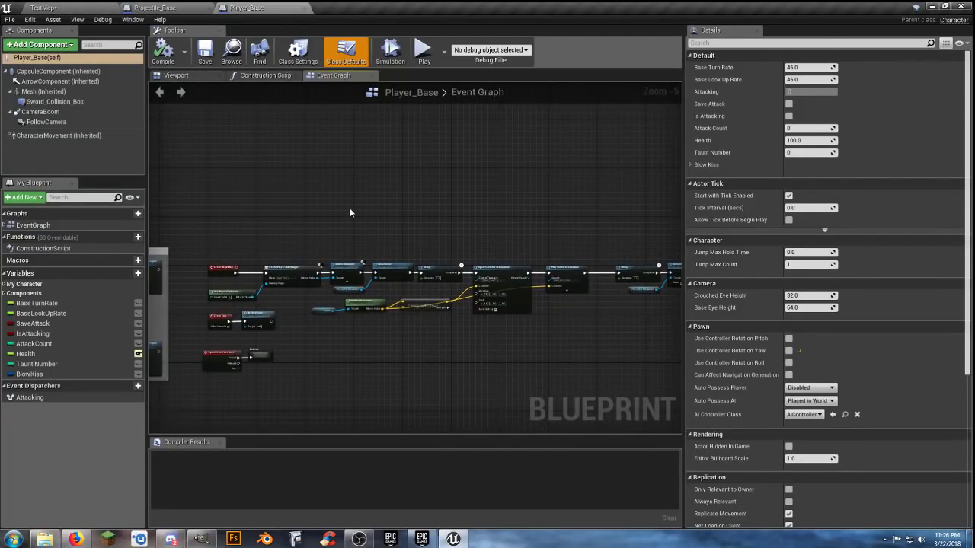
{"action": "left_click", "coordinate": [176, 76]}
{"action": "scroll", "coordinate": [347, 248], "scroll_direction": "up", "scroll_amount": 5}
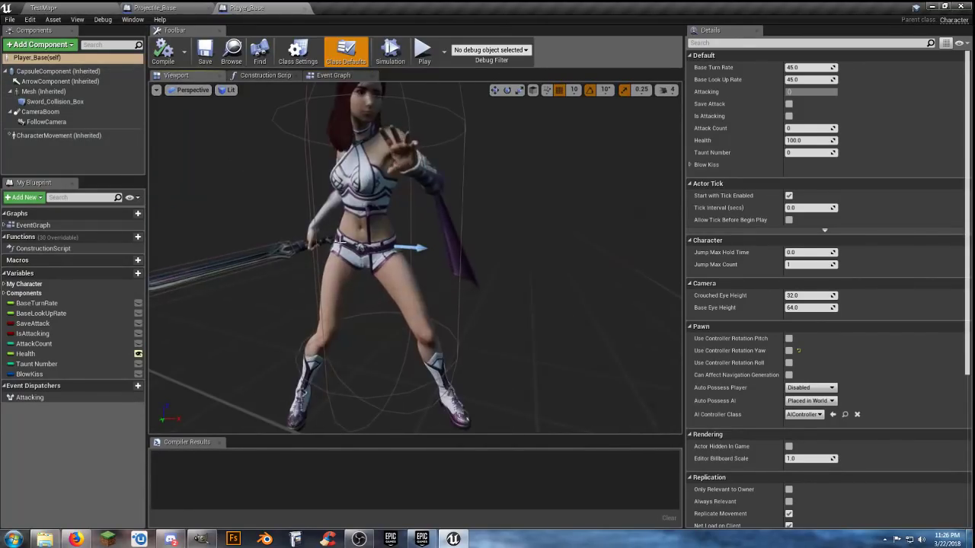
{"action": "scroll", "coordinate": [341, 241], "scroll_direction": "down", "scroll_amount": 4}
{"action": "right_click_drag", "start_coordinate": [431, 235], "coordinate": [419, 235]}
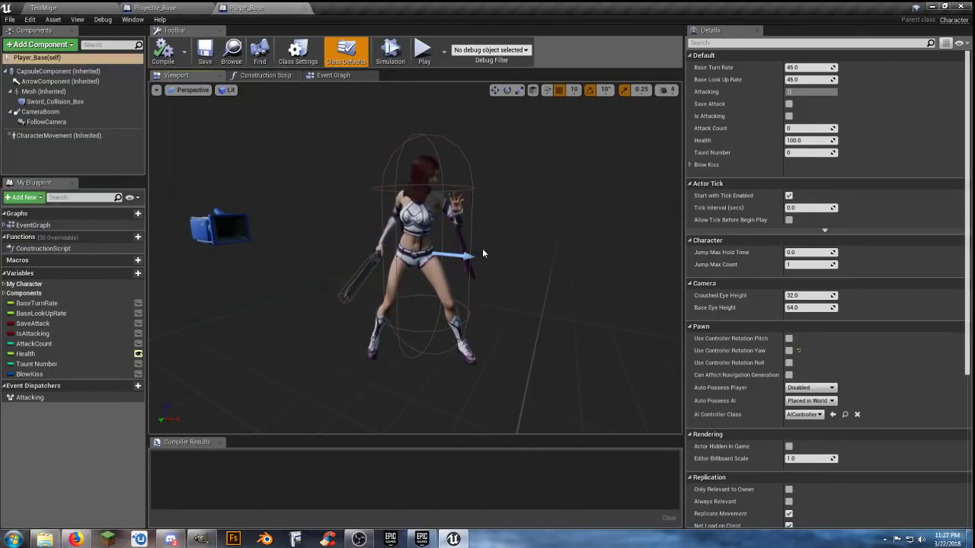
{"action": "right_click_drag", "start_coordinate": [482, 249], "coordinate": [449, 244]}
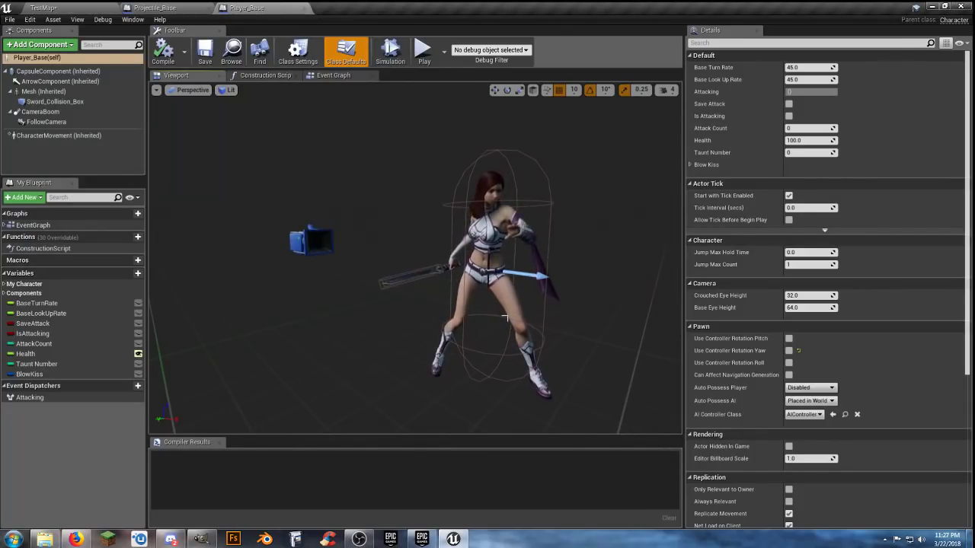
{"action": "right_click_drag", "start_coordinate": [442, 335], "coordinate": [415, 323]}
{"action": "left_click_drag", "start_coordinate": [397, 252], "coordinate": [396, 282]}
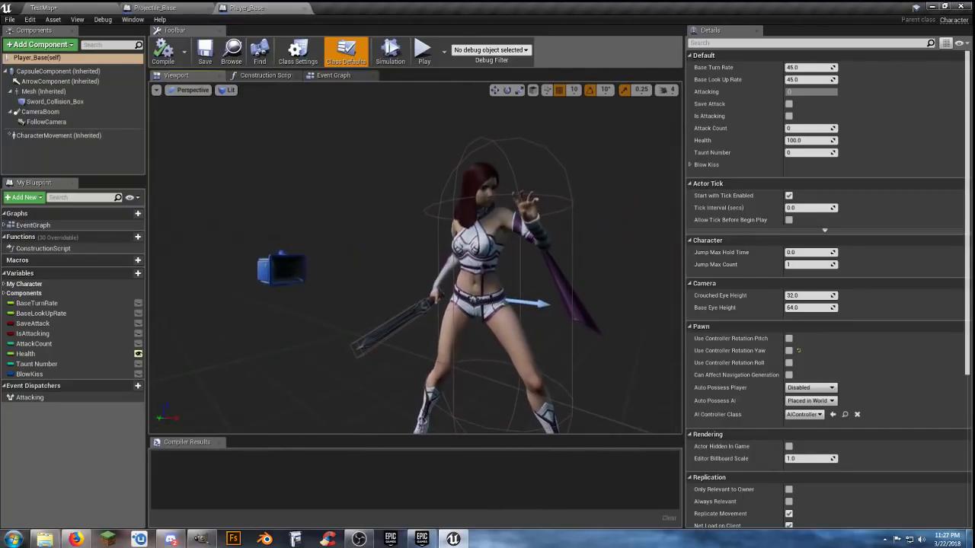
Step: Add a Scene component under the character's Mesh and name it Cast Orb
{"action": "left_click", "coordinate": [34, 91]}
{"action": "left_click", "coordinate": [44, 46]}
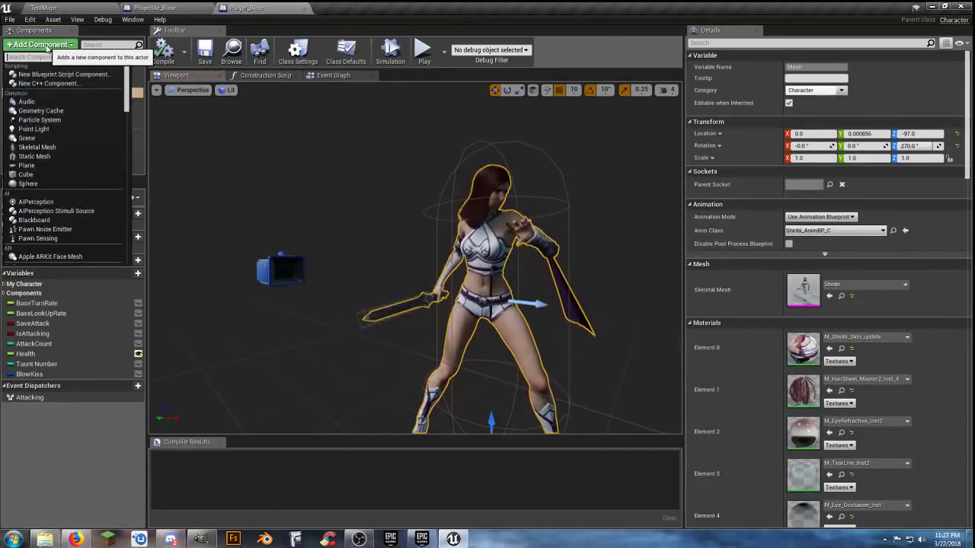
{"action": "left_click", "coordinate": [72, 139]}
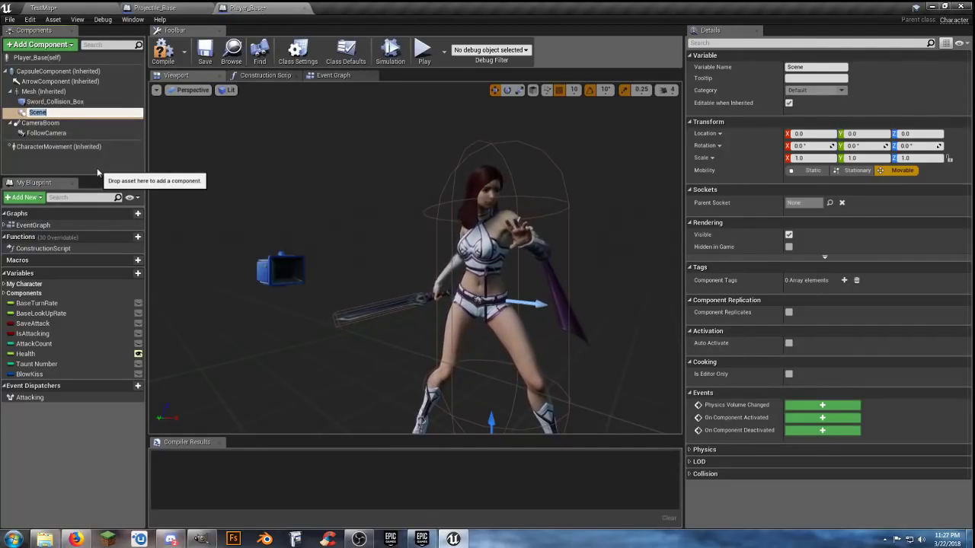
{"action": "type", "text": "Cast"}
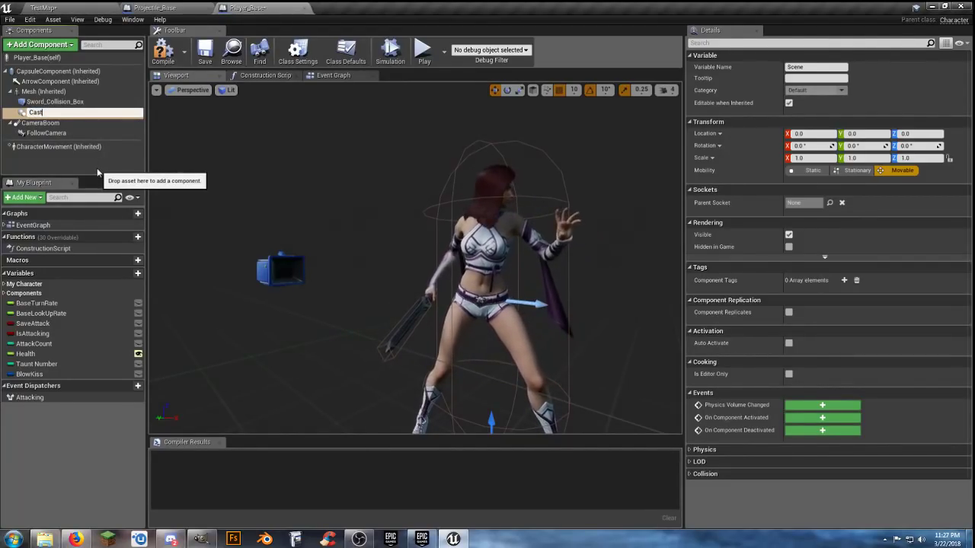
{"action": "type", "text": " Orb"}
{"action": "key", "text": "Return"}
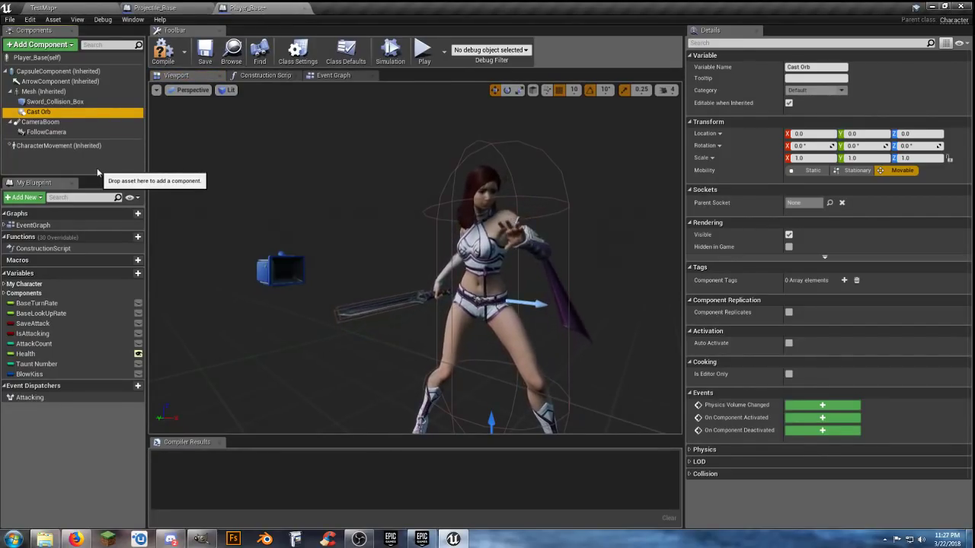
Step: Examine the Cast Orb's position relative to the character and the follow camera from several angles
{"action": "right_click_drag", "start_coordinate": [331, 162], "coordinate": [381, 203]}
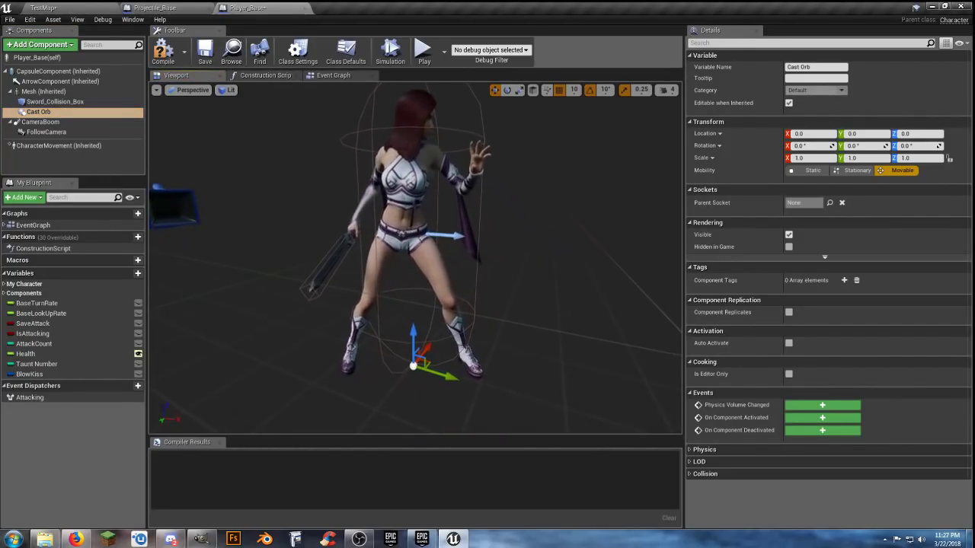
{"action": "scroll", "coordinate": [288, 168], "scroll_direction": "down", "scroll_amount": 4}
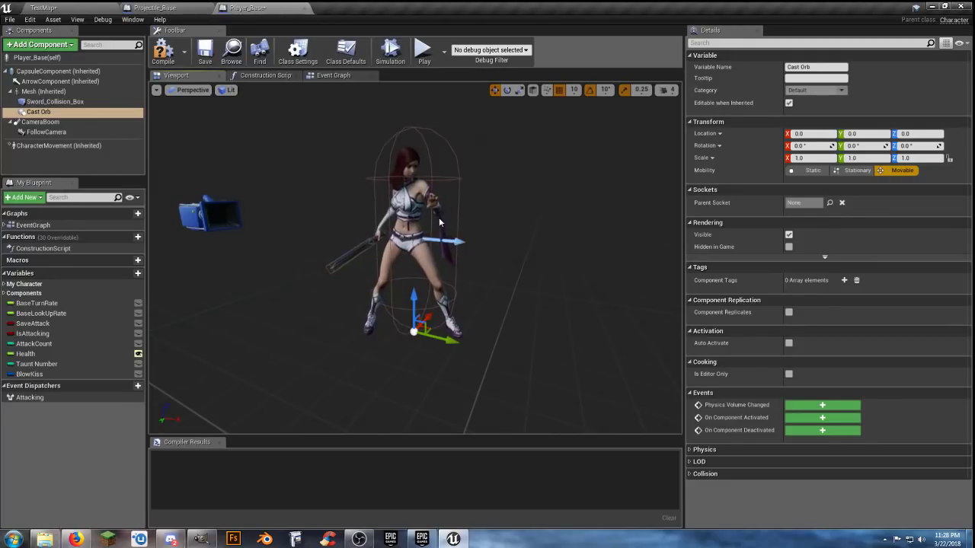
{"action": "key", "text": "d"}
{"action": "right_click_drag", "start_coordinate": [478, 218], "coordinate": [450, 207]}
{"action": "key", "text": "a"}
{"action": "key", "text": "d"}
{"action": "key", "text": "a"}
{"action": "key", "text": "s"}
{"action": "left_click_drag", "start_coordinate": [332, 224], "coordinate": [483, 213], "text": "alt"}
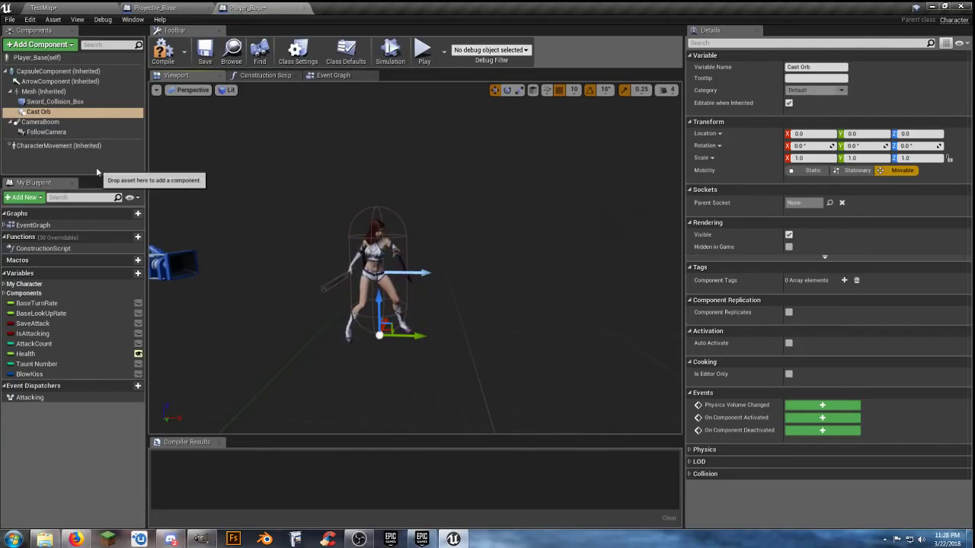
Step: Reparent the Cast Orb component from the Mesh to FollowCamera and keep it selected
{"action": "left_click_drag", "start_coordinate": [48, 113], "coordinate": [55, 135]}
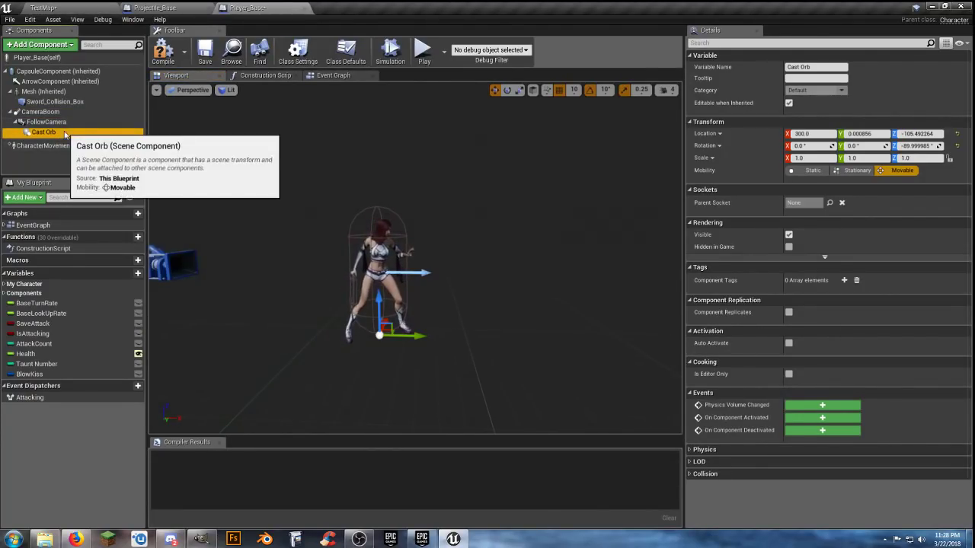
{"action": "double_click", "coordinate": [68, 133]}
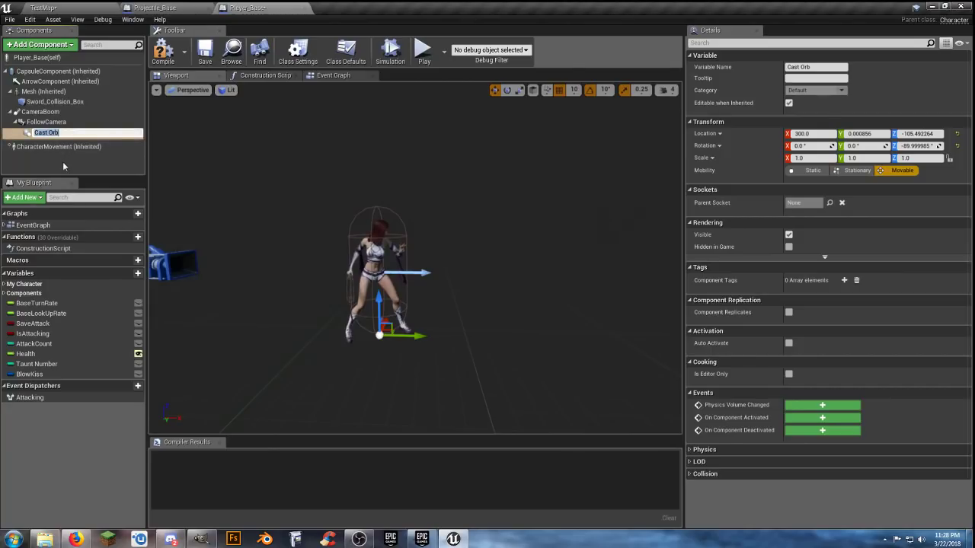
{"action": "left_click", "coordinate": [64, 166]}
{"action": "left_click", "coordinate": [53, 132]}
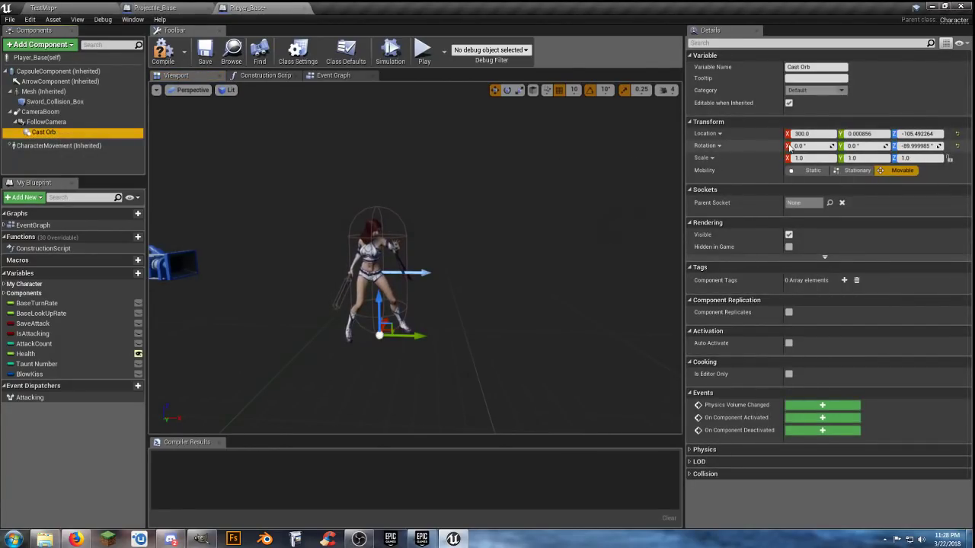
Step: Set the Cast Orb's location to 0, 0, 0 relative to FollowCamera
{"action": "left_click", "coordinate": [813, 134]}
{"action": "type", "text": "0"}
{"action": "key", "text": "Tab"}
{"action": "type", "text": "0"}
{"action": "key", "text": "Tab"}
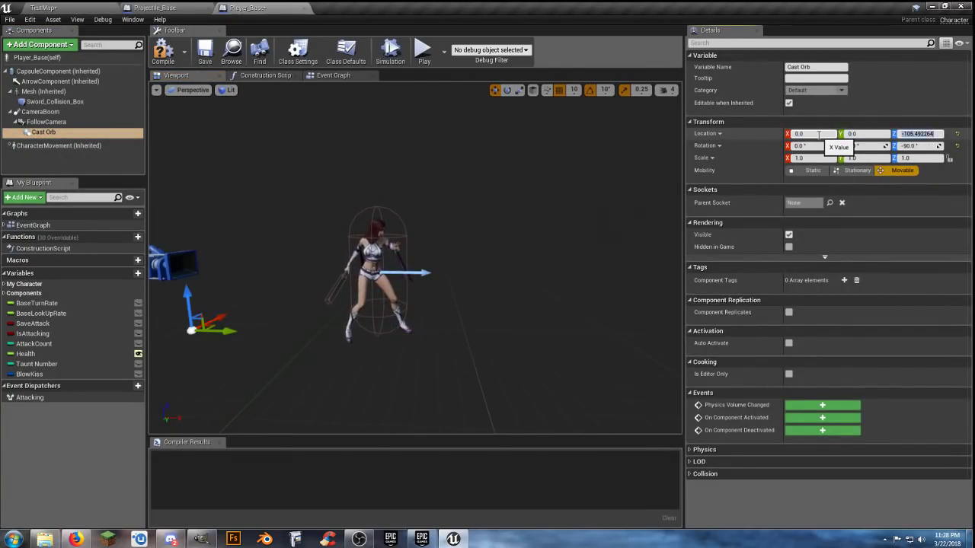
{"action": "type", "text": "0"}
{"action": "key", "text": "Return"}
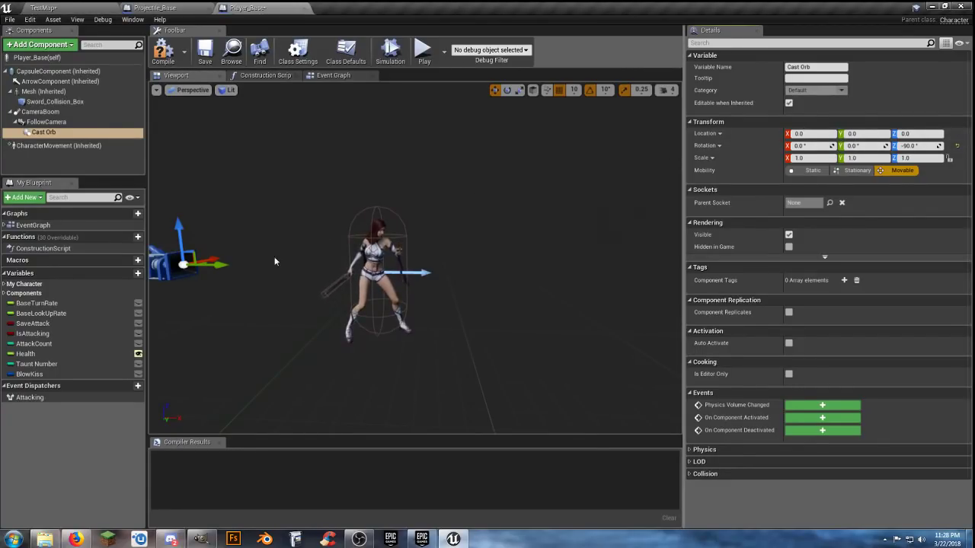
Step: Move the Cast Orb forward from the camera to X 360 in front of the character, and compile and save Player_Base
{"action": "left_click_drag", "start_coordinate": [223, 265], "coordinate": [466, 291]}
{"action": "right_click_drag", "start_coordinate": [468, 293], "coordinate": [449, 285]}
{"action": "key", "text": "s"}
{"action": "left_click", "coordinate": [163, 52]}
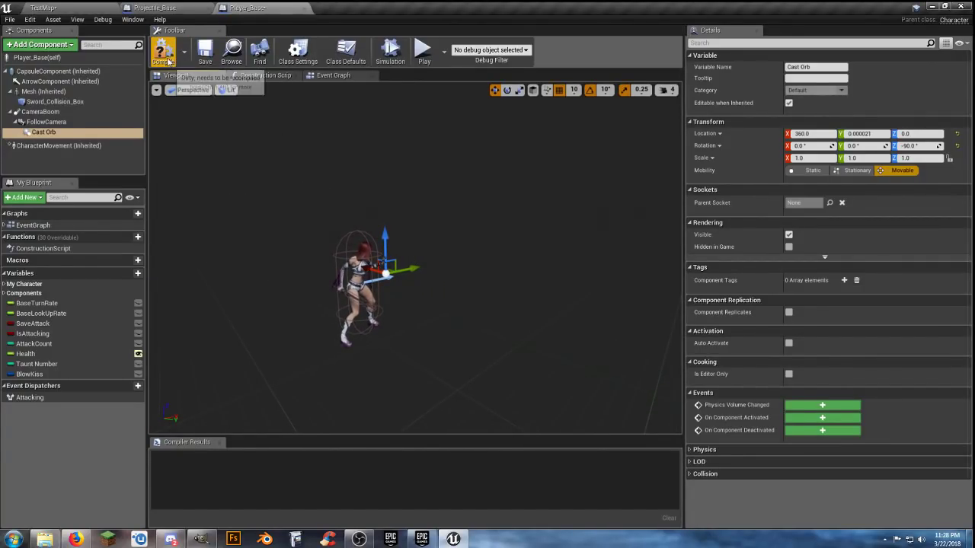
{"action": "left_click", "coordinate": [204, 54]}
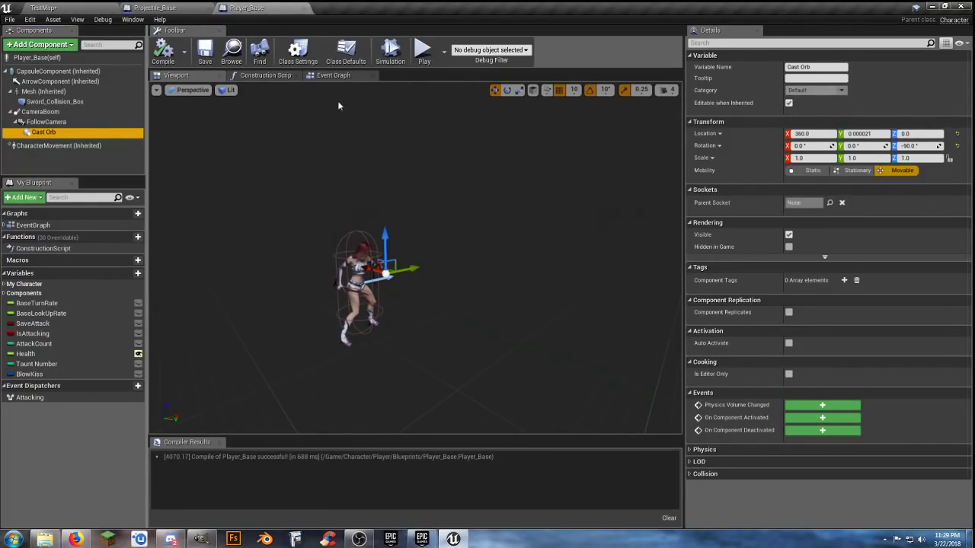
Step: Examine the Fast Cast F input event in the Event Graph and the contents of its Emotes collapsed graph
{"action": "left_click", "coordinate": [341, 75]}
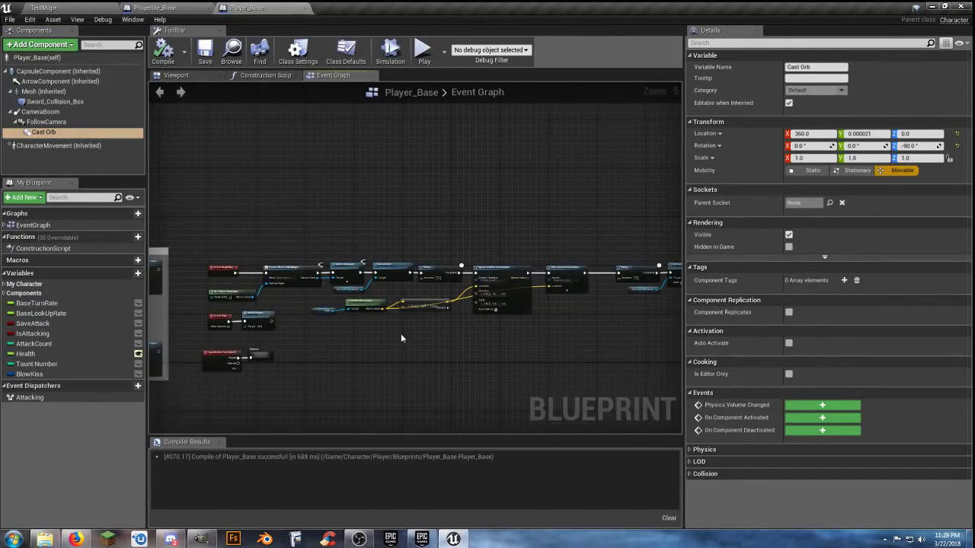
{"action": "scroll", "coordinate": [401, 333], "scroll_direction": "up", "scroll_amount": 2}
{"action": "right_click_drag", "start_coordinate": [299, 332], "coordinate": [396, 305]}
{"action": "scroll", "coordinate": [388, 297], "scroll_direction": "down", "scroll_amount": 1}
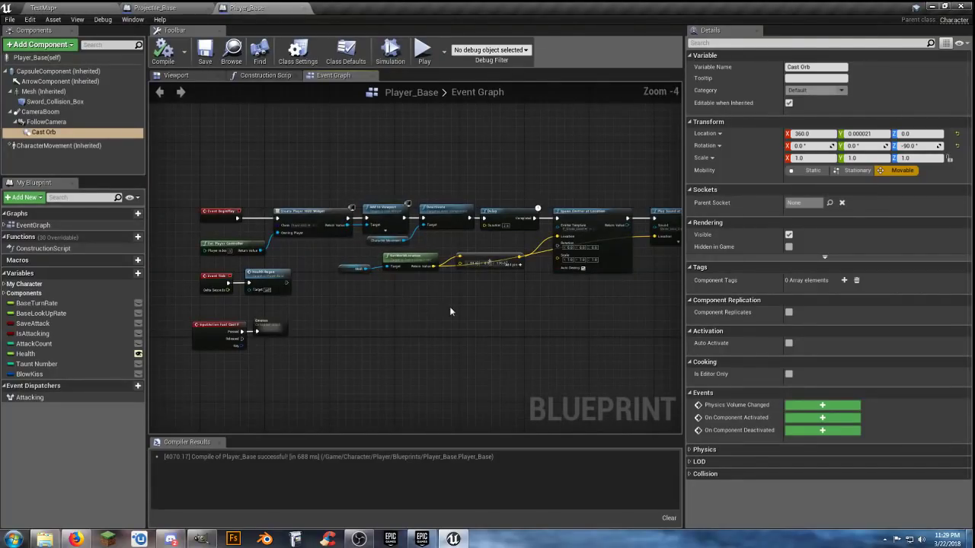
{"action": "right_click_drag", "start_coordinate": [482, 312], "coordinate": [527, 218]}
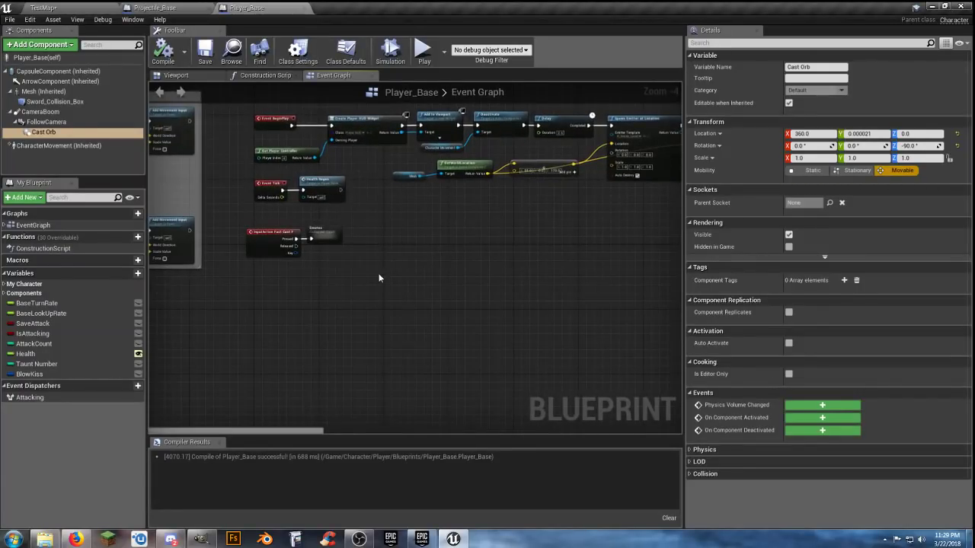
{"action": "scroll", "coordinate": [347, 323], "scroll_direction": "up", "scroll_amount": 4}
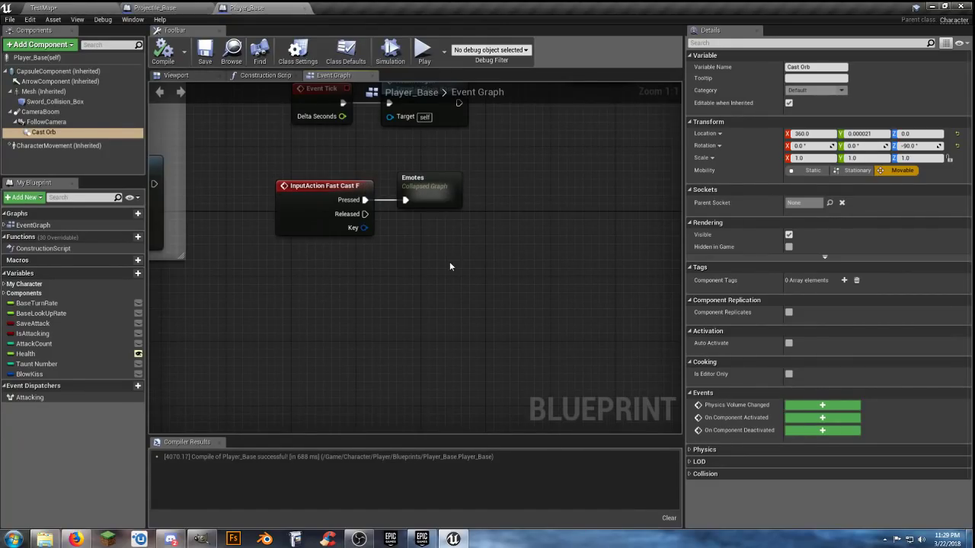
{"action": "double_click", "coordinate": [429, 194]}
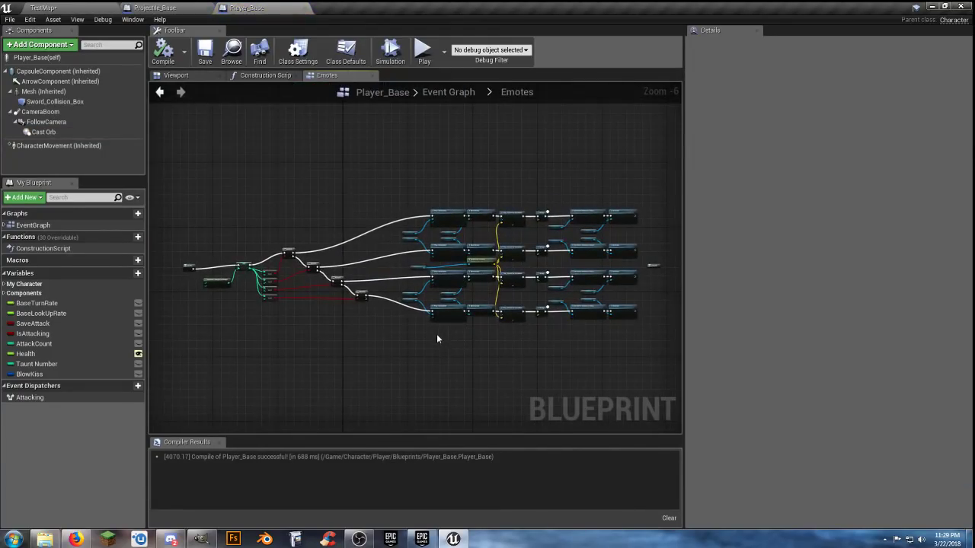
{"action": "scroll", "coordinate": [437, 334], "scroll_direction": "up", "scroll_amount": 3}
{"action": "scroll", "coordinate": [417, 330], "scroll_direction": "up", "scroll_amount": 2}
{"action": "right_click_drag", "start_coordinate": [341, 314], "coordinate": [658, 382]}
{"action": "scroll", "coordinate": [523, 353], "scroll_direction": "down", "scroll_amount": 2}
{"action": "right_click_drag", "start_coordinate": [531, 326], "coordinate": [260, 346]}
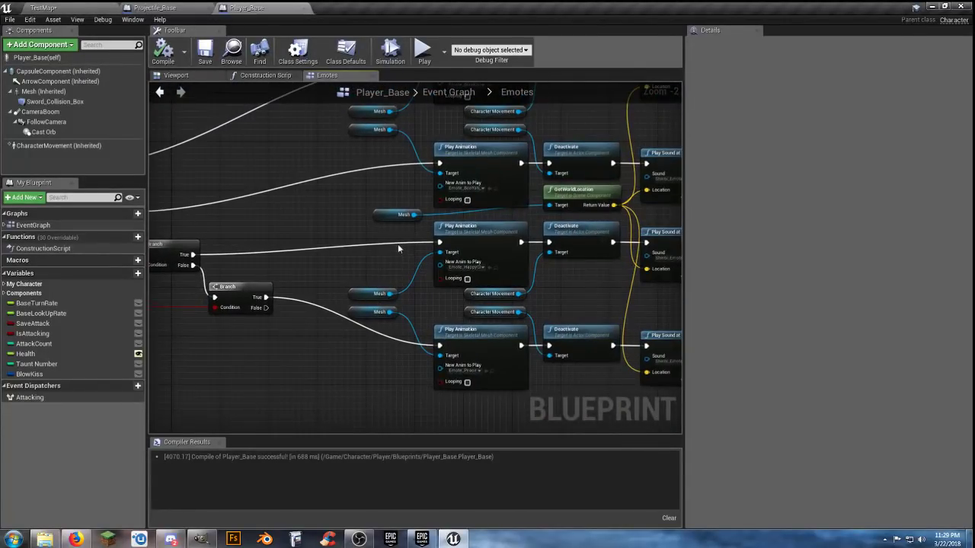
{"action": "left_click", "coordinate": [449, 91]}
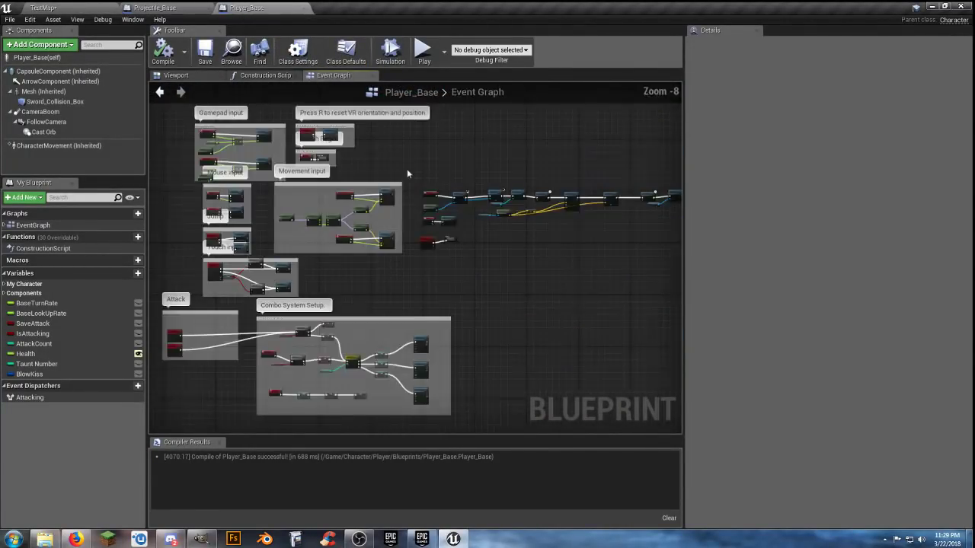
{"action": "right_click_drag", "start_coordinate": [453, 242], "coordinate": [415, 227]}
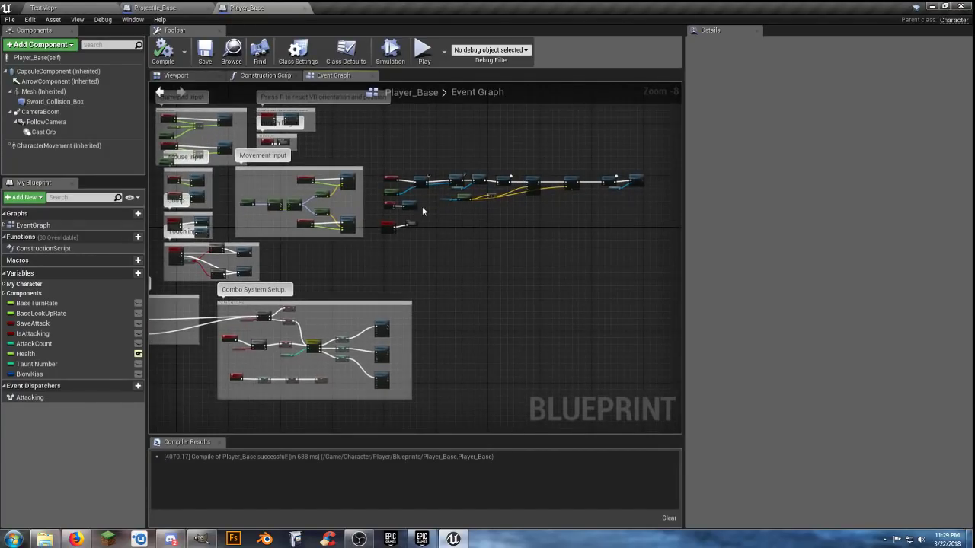
{"action": "scroll", "coordinate": [423, 211], "scroll_direction": "up", "scroll_amount": 9}
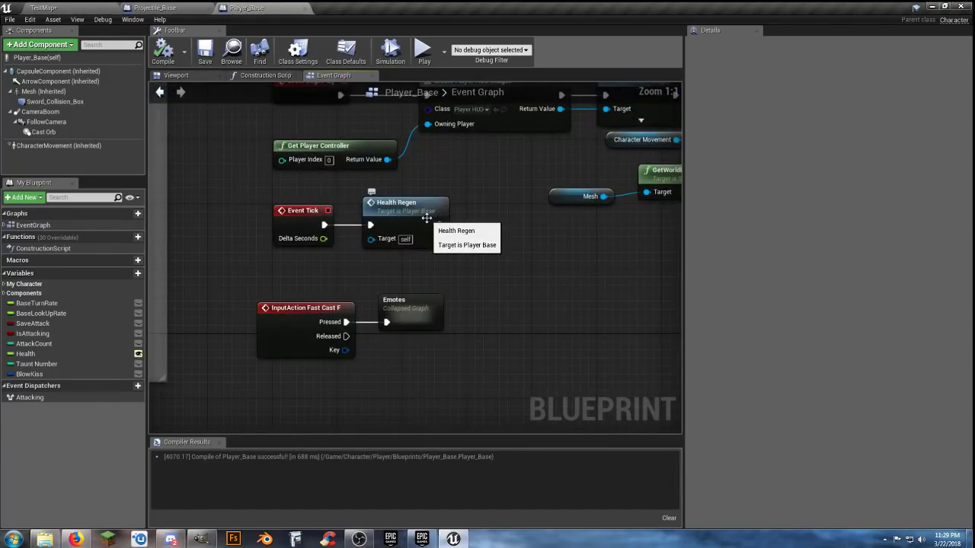
{"action": "scroll", "coordinate": [426, 219], "scroll_direction": "down", "scroll_amount": 5}
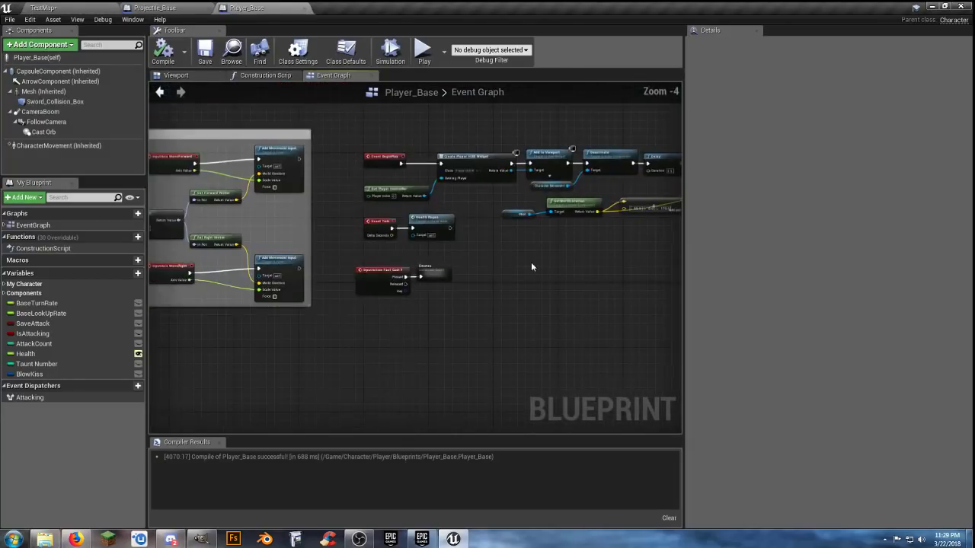
{"action": "right_click_drag", "start_coordinate": [532, 266], "coordinate": [451, 253]}
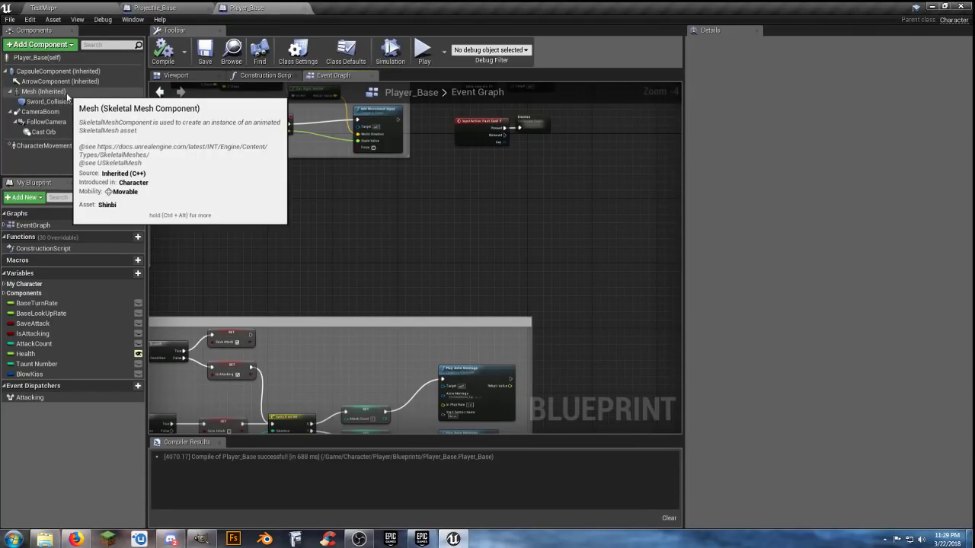
Step: Add a new action mapping in the project's input settings and rename the Fast Cast F mapping to Emotes
{"action": "left_click", "coordinate": [31, 20]}
{"action": "left_click", "coordinate": [67, 140]}
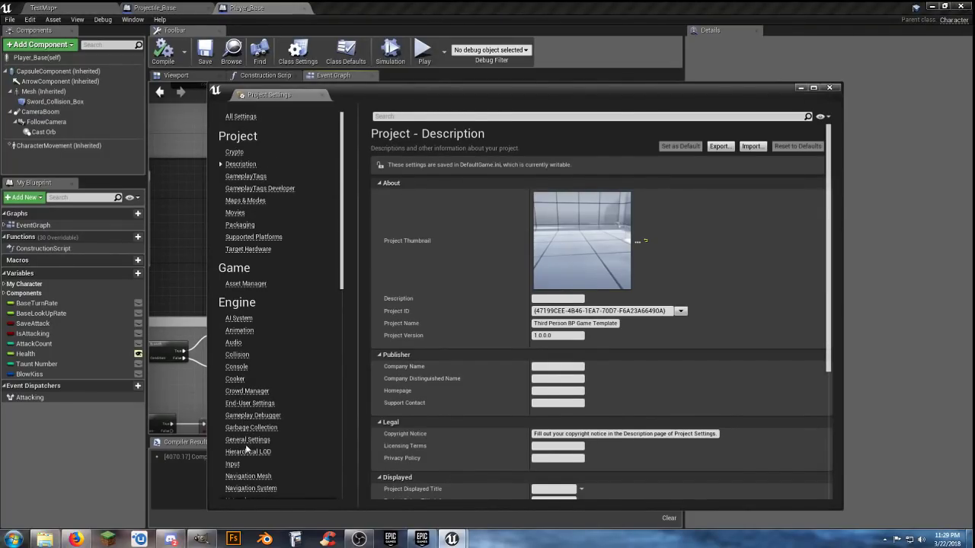
{"action": "left_click", "coordinate": [233, 463]}
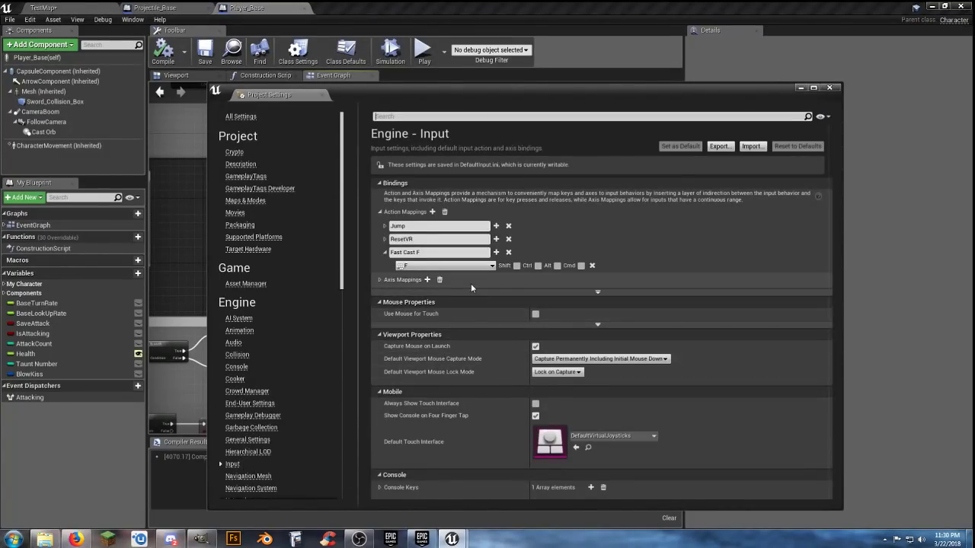
{"action": "left_click", "coordinate": [431, 212]}
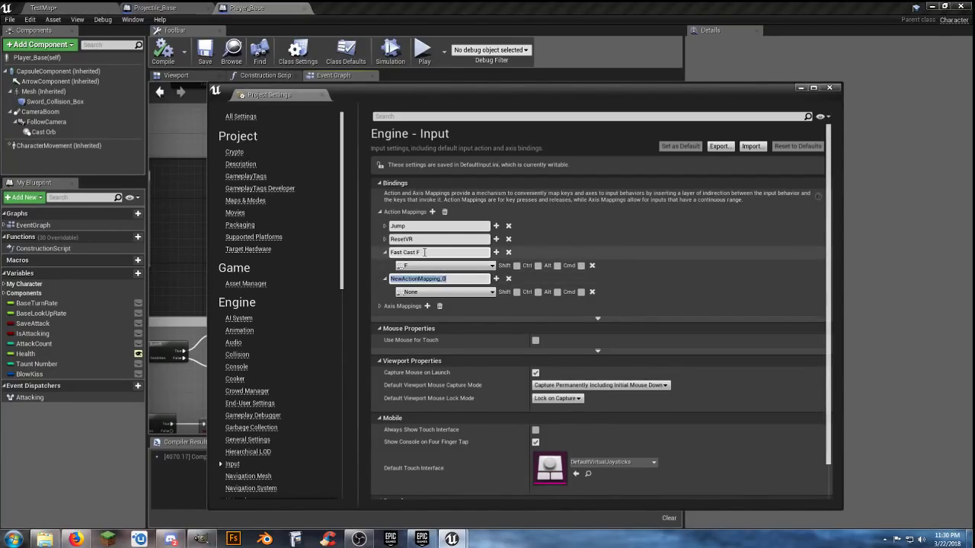
{"action": "left_click", "coordinate": [425, 252]}
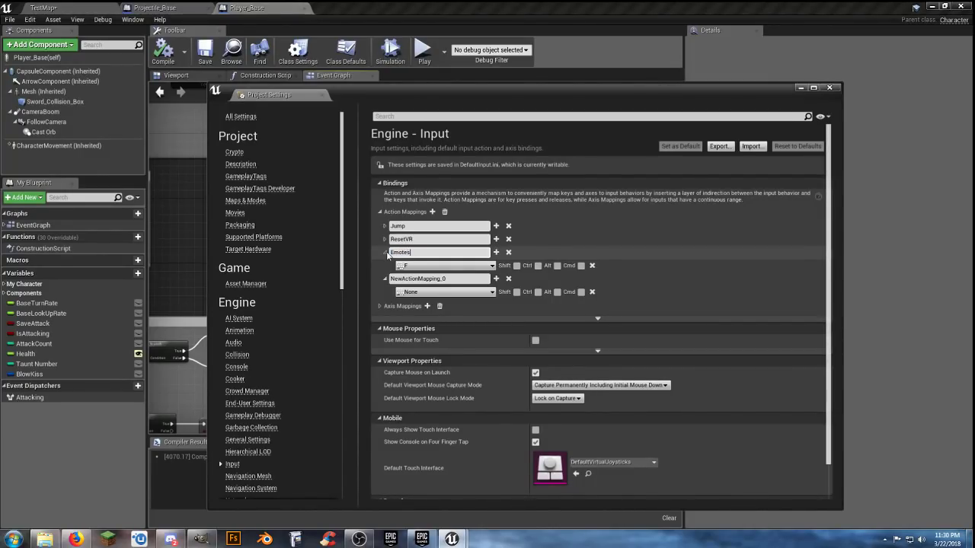
Step: Name the new action mapping Quick Cast and bind it to the E key, closing the project settings
{"action": "left_click", "coordinate": [451, 278]}
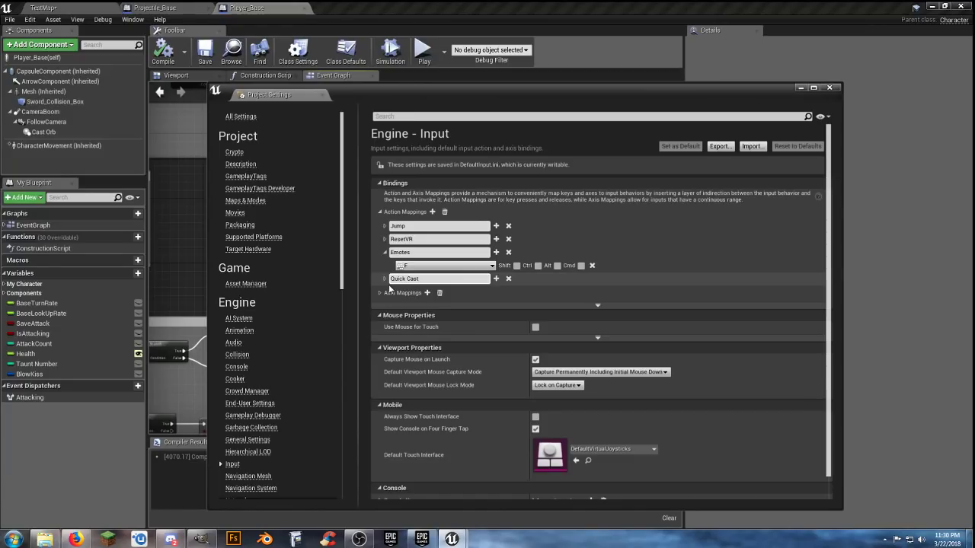
{"action": "left_click", "coordinate": [384, 279]}
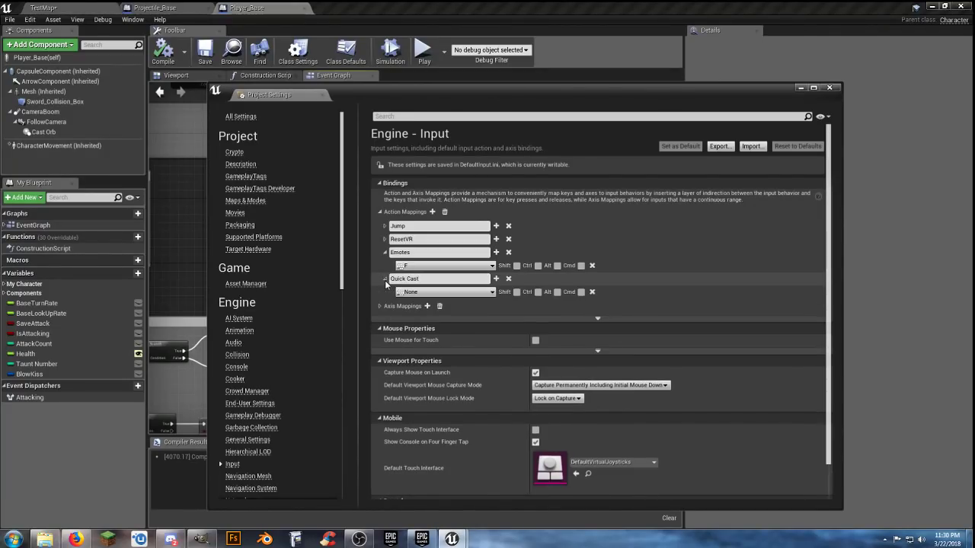
{"action": "left_click", "coordinate": [492, 293]}
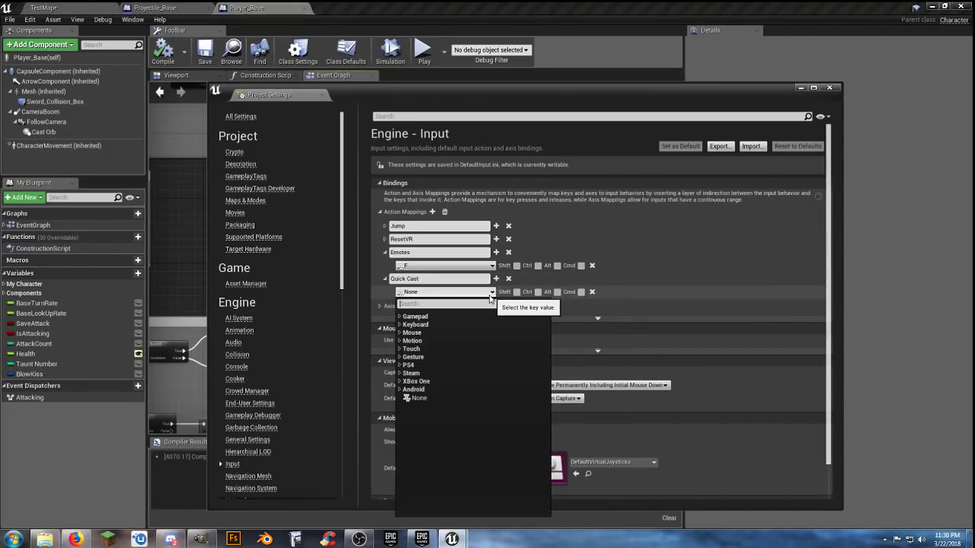
{"action": "scroll", "coordinate": [412, 347], "scroll_direction": "down", "scroll_amount": 5}
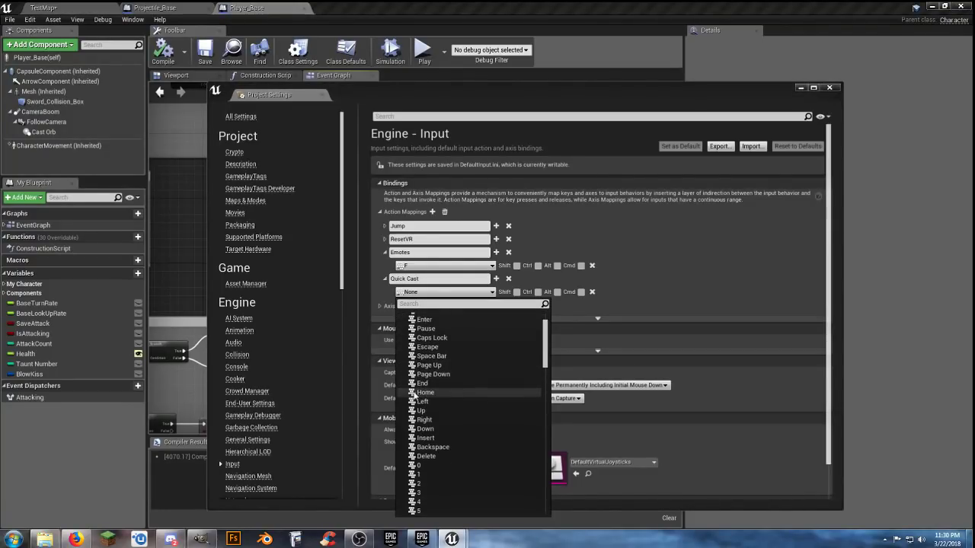
{"action": "left_click", "coordinate": [420, 480]}
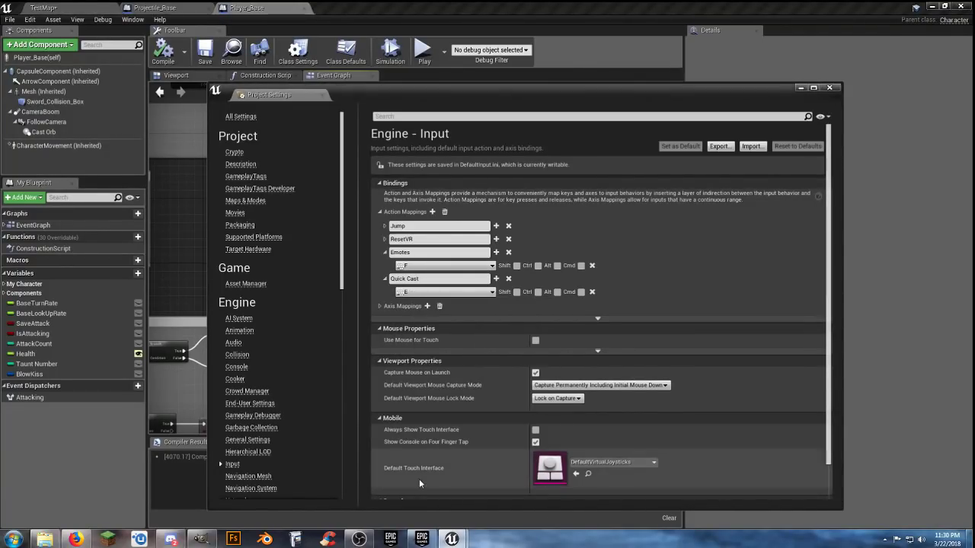
{"action": "left_click", "coordinate": [831, 89]}
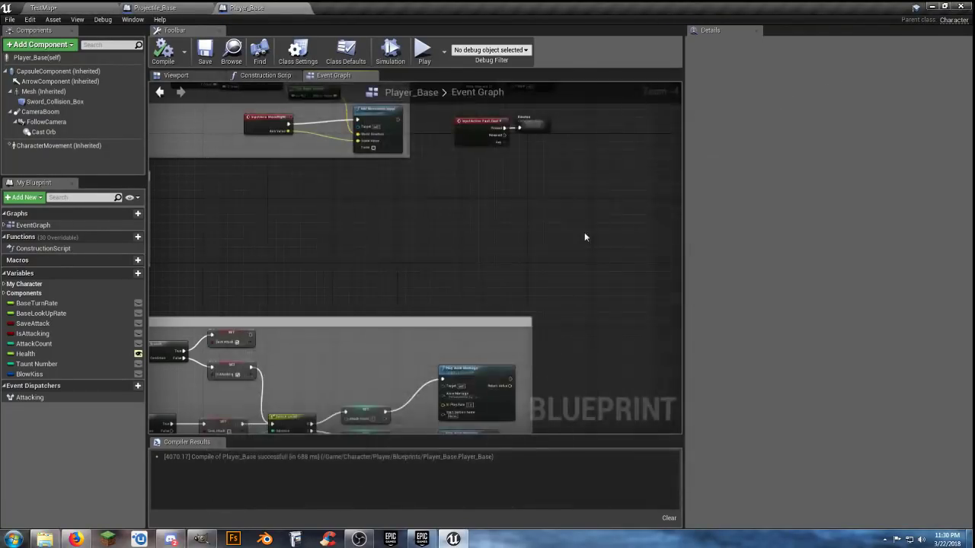
Step: Compile and save Player_Base with the InputAction Fast Cast F event in view
{"action": "right_click_drag", "start_coordinate": [473, 201], "coordinate": [465, 326]}
{"action": "scroll", "coordinate": [466, 305], "scroll_direction": "up", "scroll_amount": 3}
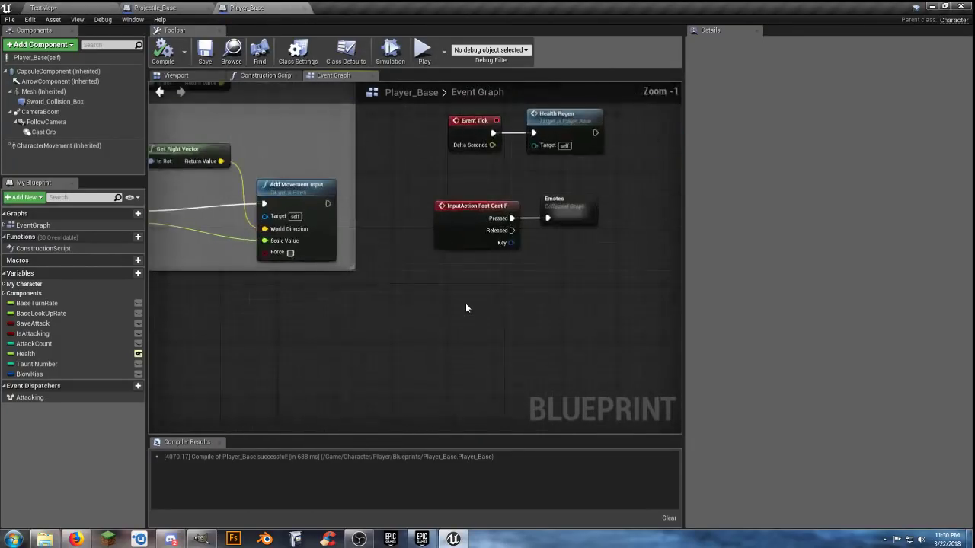
{"action": "scroll", "coordinate": [465, 274], "scroll_direction": "up", "scroll_amount": 1}
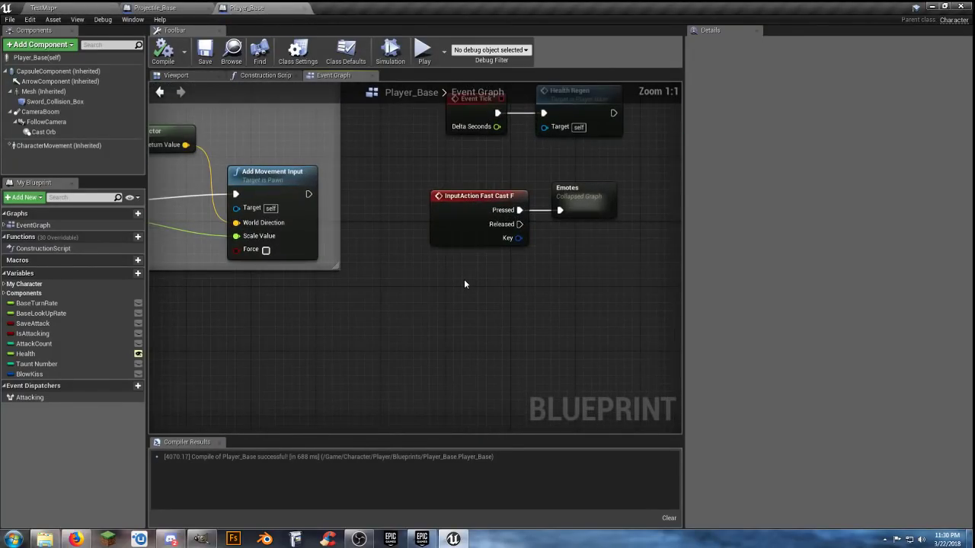
{"action": "left_click", "coordinate": [163, 52]}
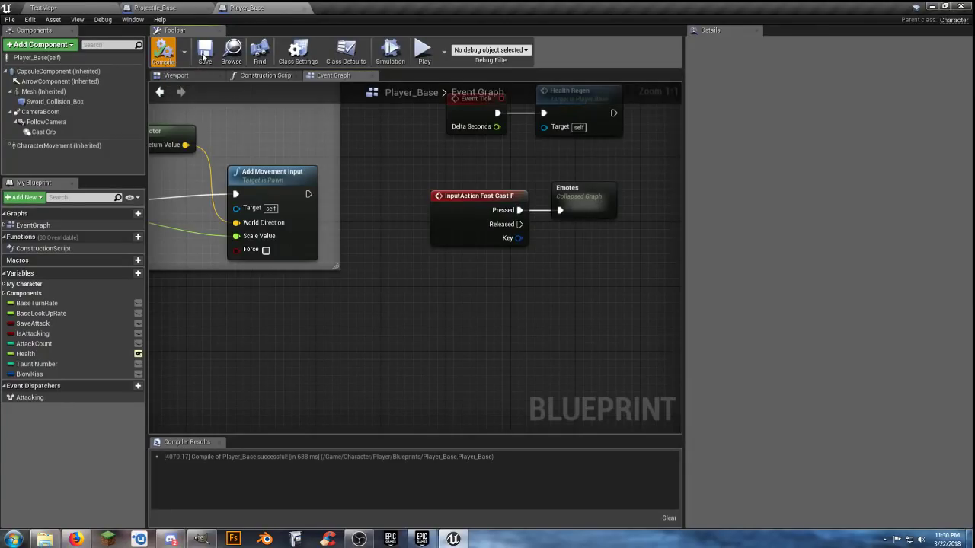
{"action": "left_click", "coordinate": [205, 53]}
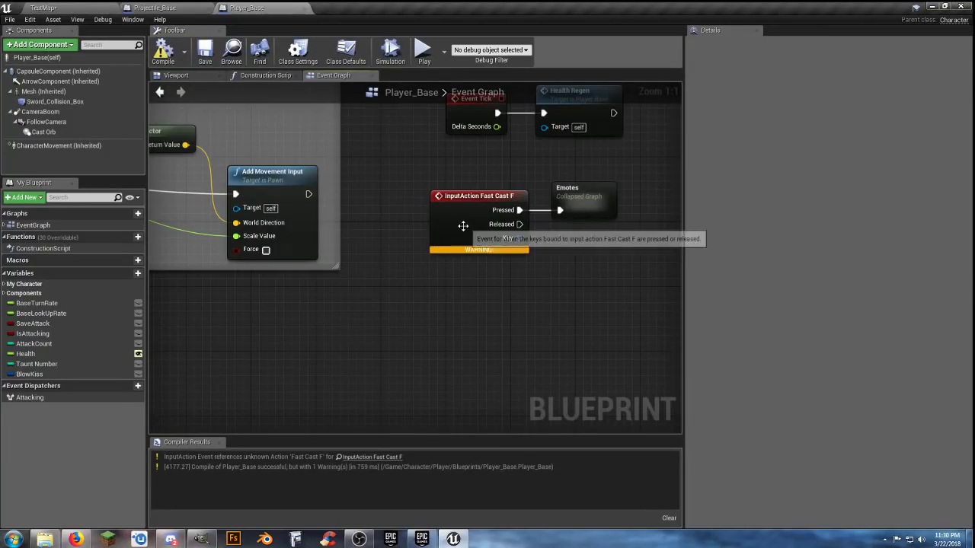
Step: Add an Emotes input action event below the InputAction Fast Cast F node in the Event Graph
{"action": "left_click", "coordinate": [487, 200]}
{"action": "right_click_drag", "start_coordinate": [460, 297], "coordinate": [397, 339]}
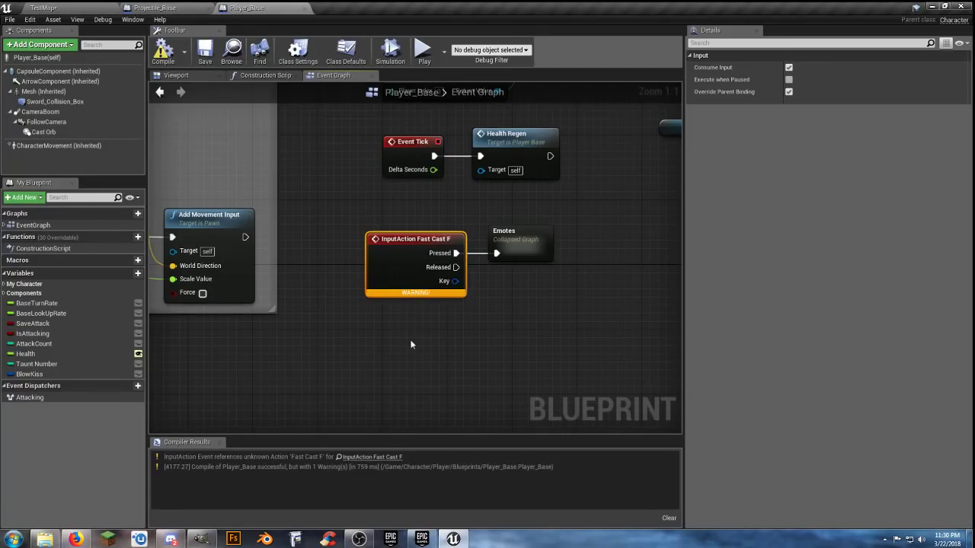
{"action": "right_click", "coordinate": [388, 340]}
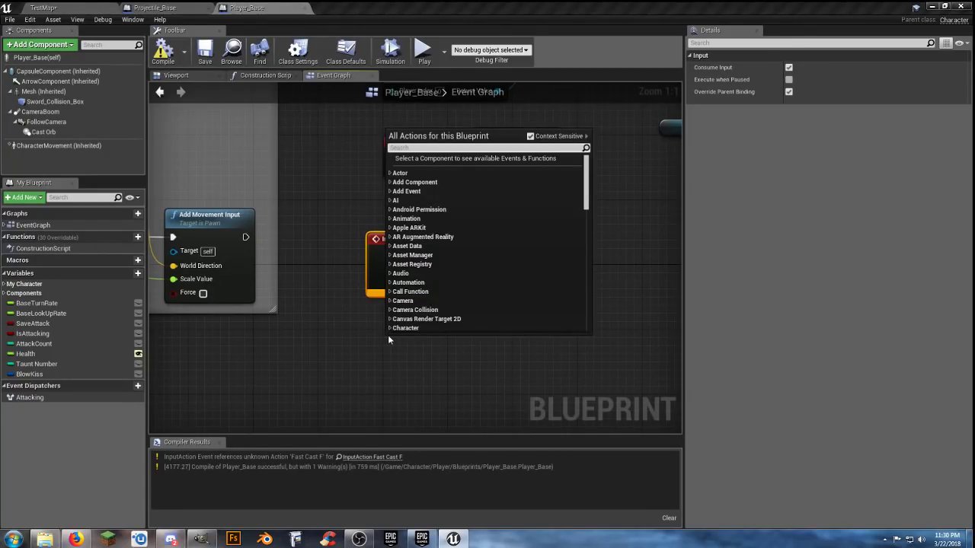
{"action": "type", "text": "ea"}
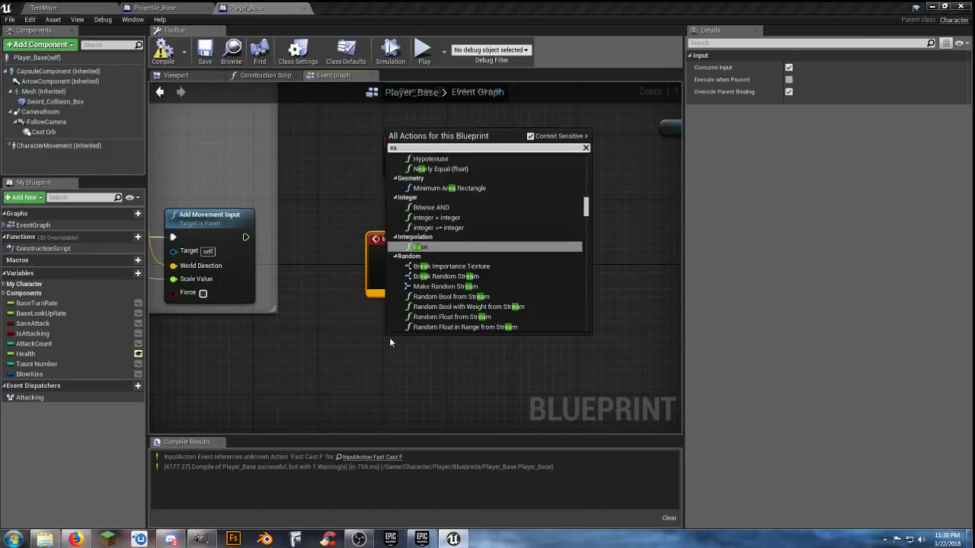
{"action": "key", "text": "BackSpace"}
{"action": "type", "text": "m"}
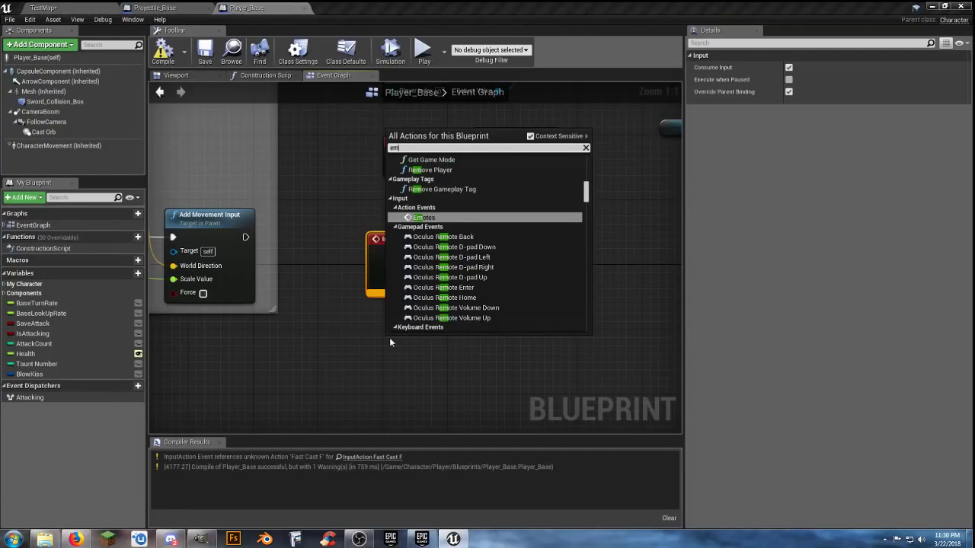
{"action": "left_click", "coordinate": [428, 217]}
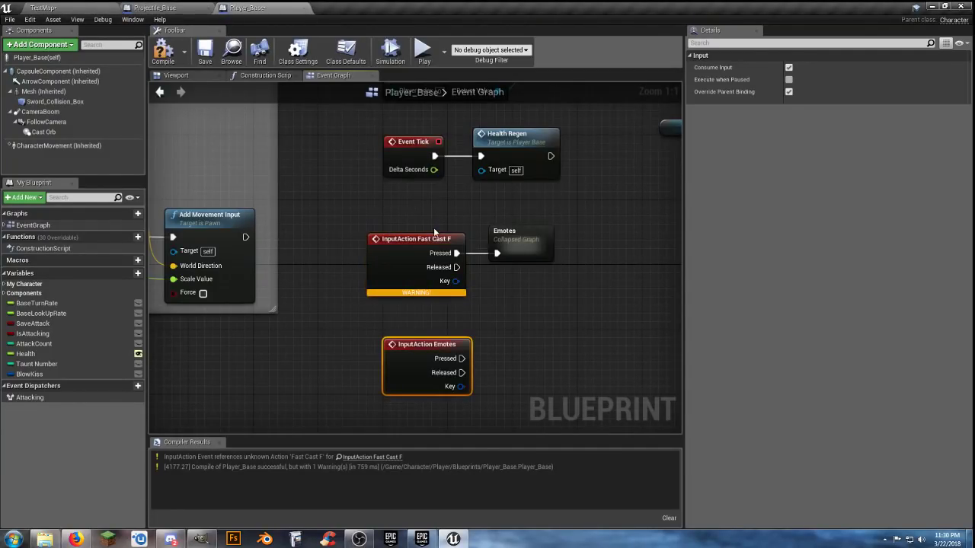
Step: Replace the Fast Cast F event with InputAction Emotes, wiring its Pressed output to the Emotes collapsed graph
{"action": "left_click_drag", "start_coordinate": [463, 360], "coordinate": [498, 254]}
{"action": "left_click", "coordinate": [435, 241]}
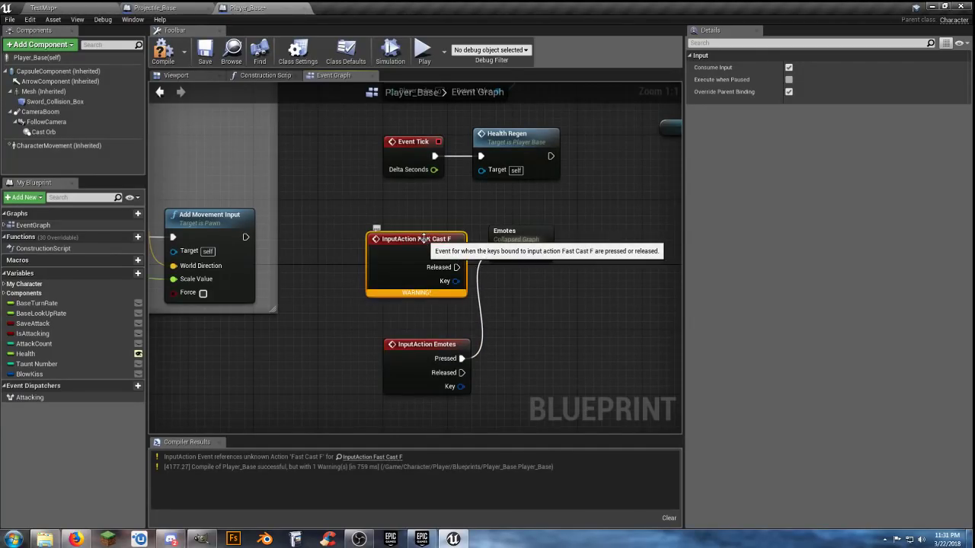
{"action": "key", "text": "Delete"}
{"action": "left_click_drag", "start_coordinate": [424, 345], "coordinate": [426, 235]}
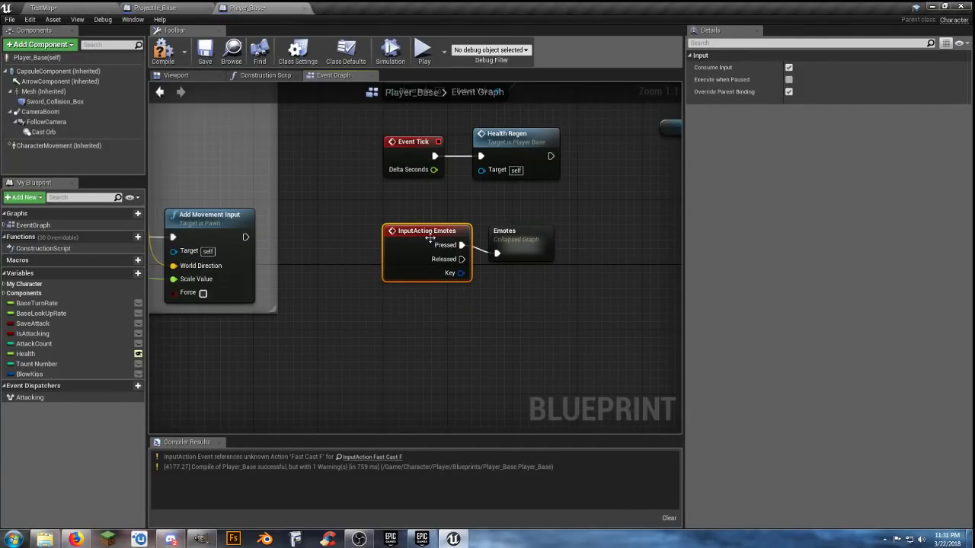
{"action": "left_click_drag", "start_coordinate": [429, 239], "coordinate": [429, 247]}
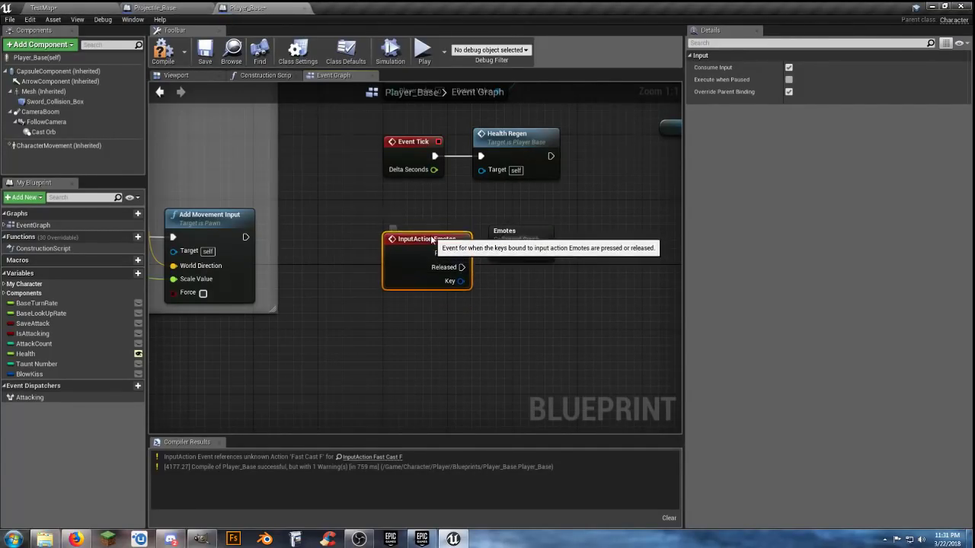
Step: Add an InputAction Quick Cast event in the empty area of the Event Graph below the movement input comment
{"action": "left_click", "coordinate": [423, 320]}
{"action": "right_click_drag", "start_coordinate": [423, 320], "coordinate": [475, 238]}
{"action": "right_click_drag", "start_coordinate": [395, 300], "coordinate": [547, 271]}
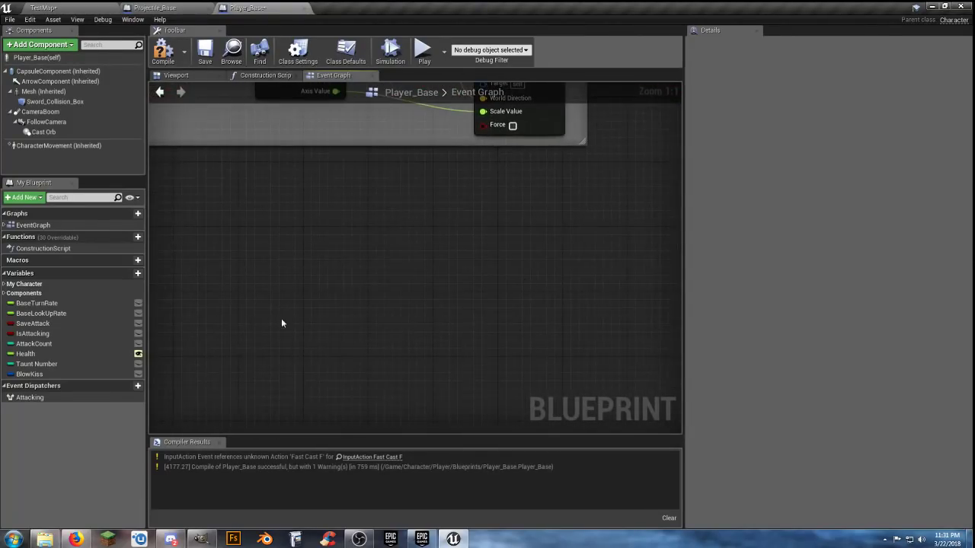
{"action": "right_click_drag", "start_coordinate": [281, 324], "coordinate": [359, 323]}
{"action": "right_click_drag", "start_coordinate": [413, 273], "coordinate": [336, 300]}
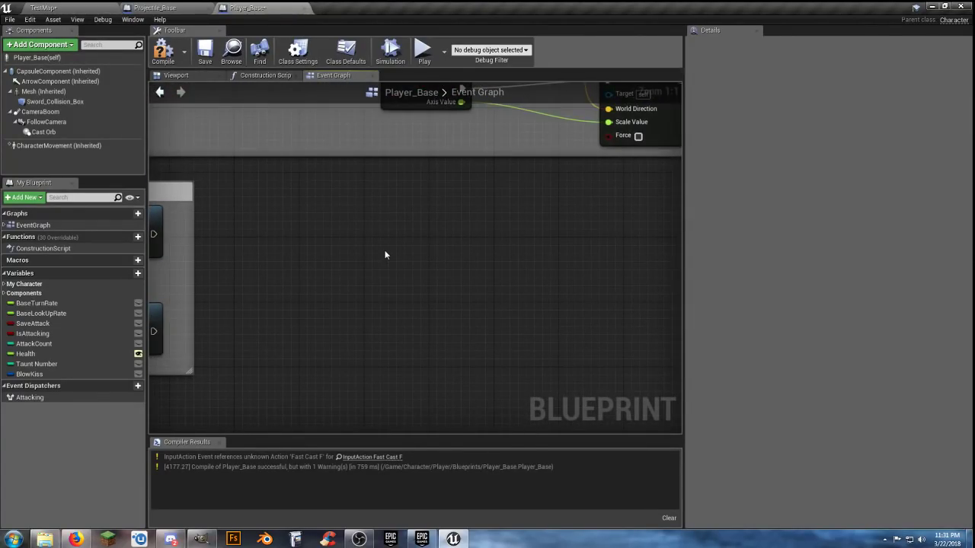
{"action": "right_click_drag", "start_coordinate": [386, 255], "coordinate": [385, 260]}
{"action": "type", "text": "quic"}
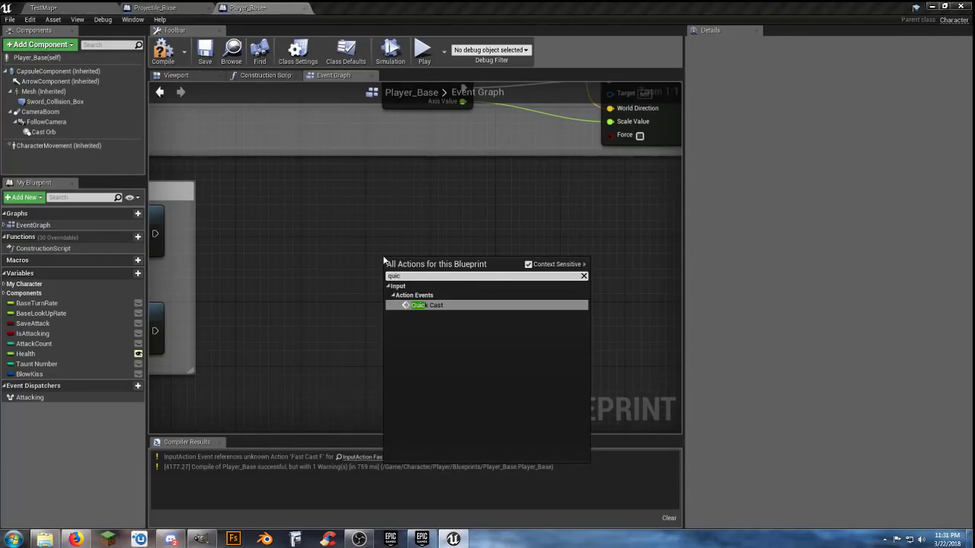
{"action": "left_click", "coordinate": [455, 305]}
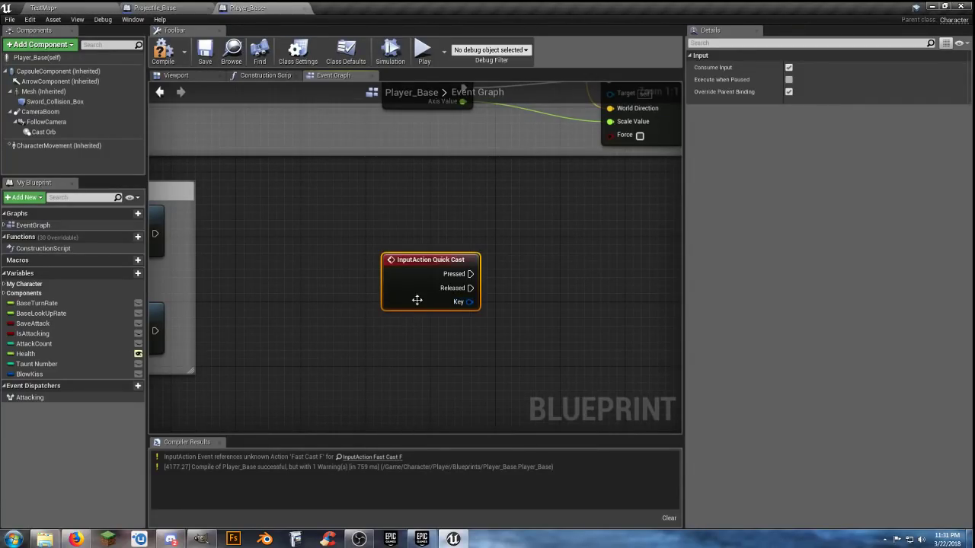
Step: Add a Spawn Actor from Class node executed by the Pressed output of InputAction Quick Cast
{"action": "left_click_drag", "start_coordinate": [402, 264], "coordinate": [487, 256]}
{"action": "type", "text": "spawn"}
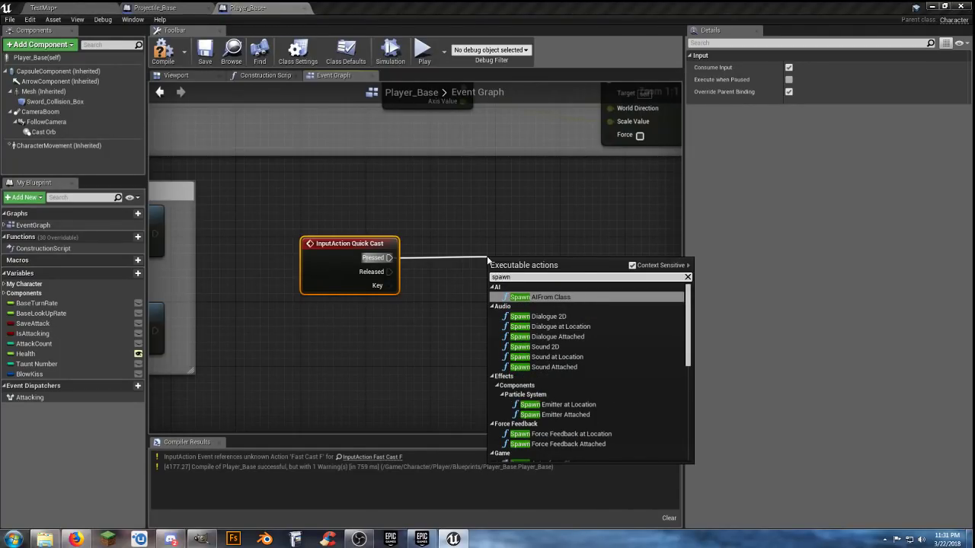
{"action": "type", "text": "act"}
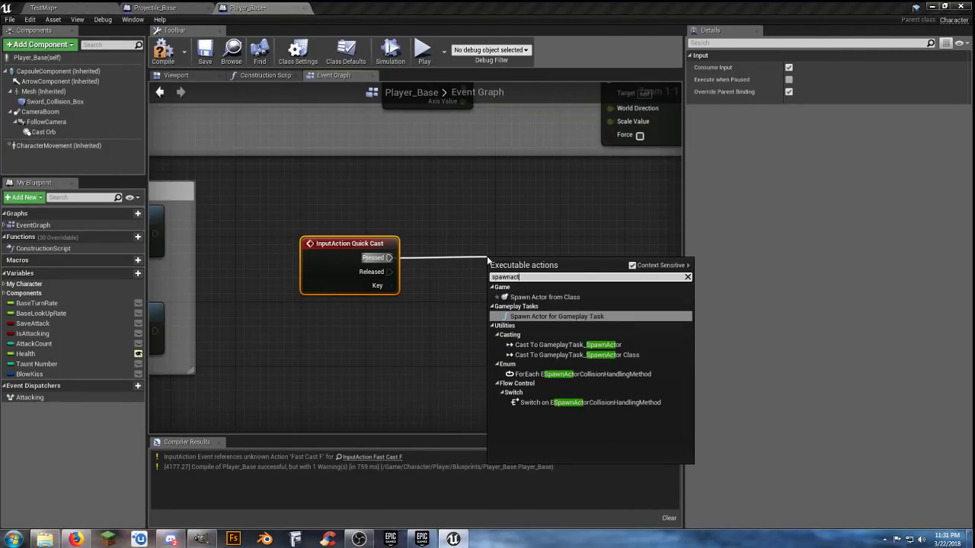
{"action": "left_click", "coordinate": [562, 297]}
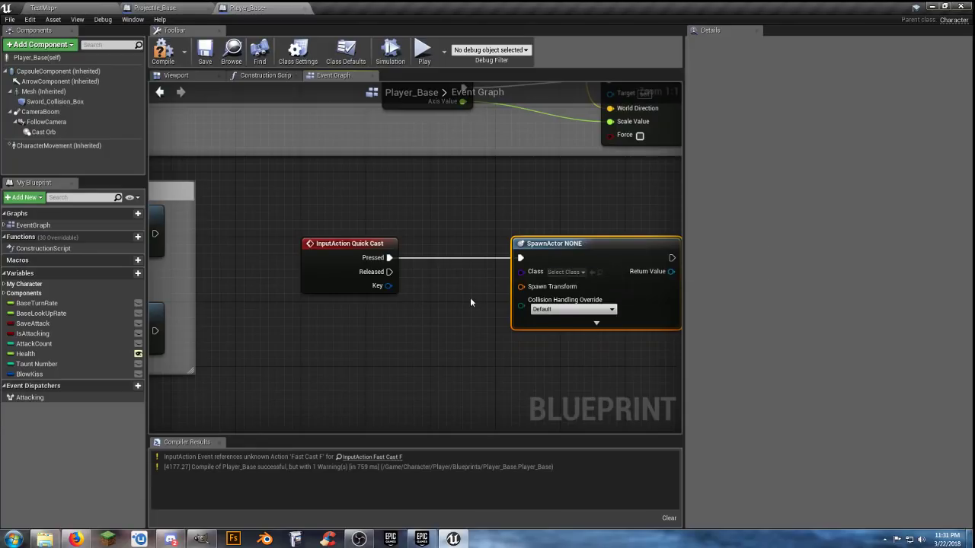
Step: Place a Cast Orb component reference in the graph below the InputAction Quick Cast event
{"action": "right_click_drag", "start_coordinate": [399, 322], "coordinate": [445, 281]}
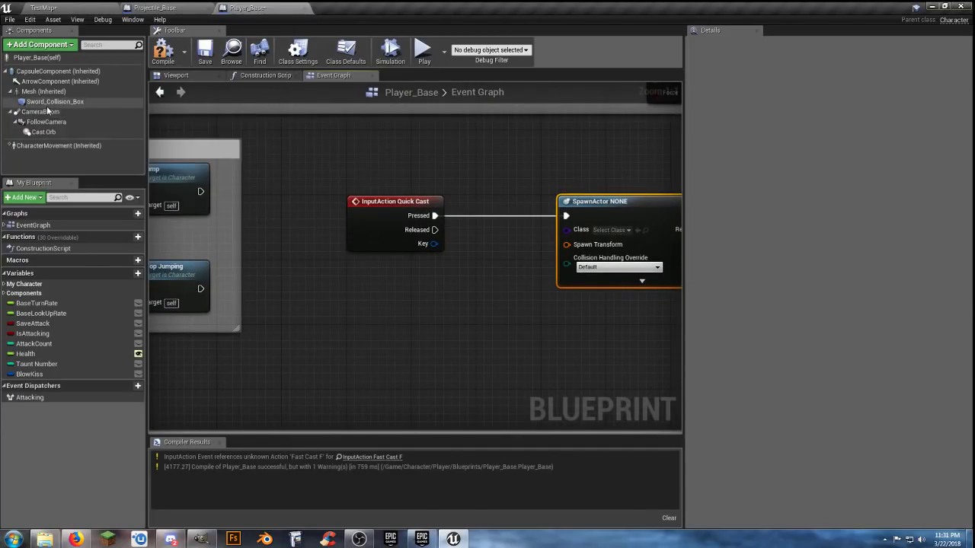
{"action": "left_click_drag", "start_coordinate": [51, 135], "coordinate": [361, 271]}
{"action": "right_click_drag", "start_coordinate": [362, 285], "coordinate": [309, 298]}
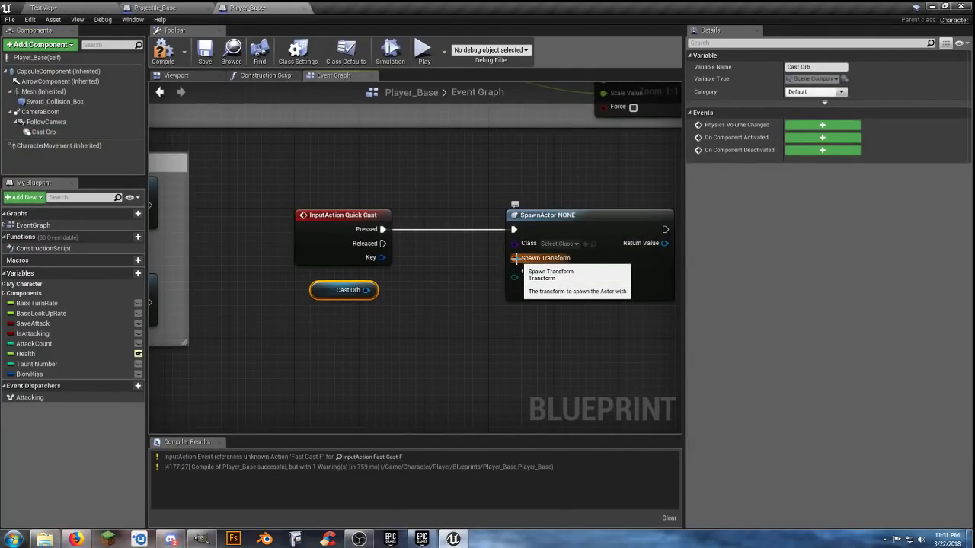
Step: Feed the SpawnActor node's Spawn Transform from a new Make Transform node and arrange it beneath the Quick Cast event
{"action": "left_click_drag", "start_coordinate": [516, 258], "coordinate": [468, 297]}
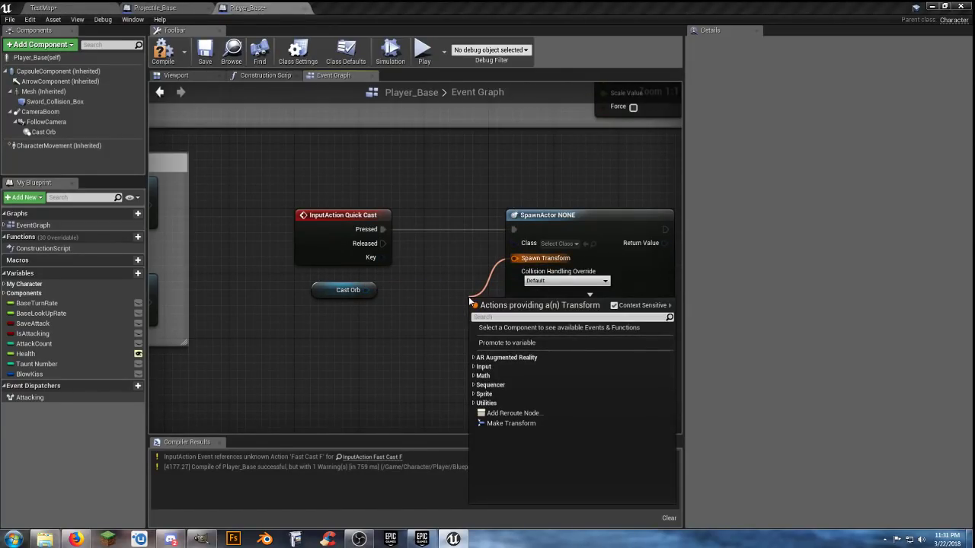
{"action": "left_click", "coordinate": [513, 423]}
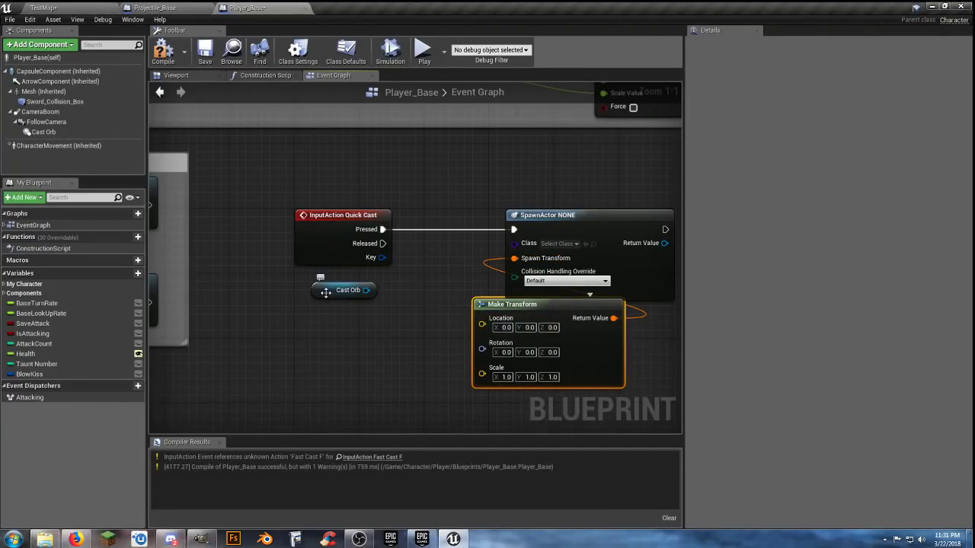
{"action": "left_click_drag", "start_coordinate": [328, 293], "coordinate": [530, 188]}
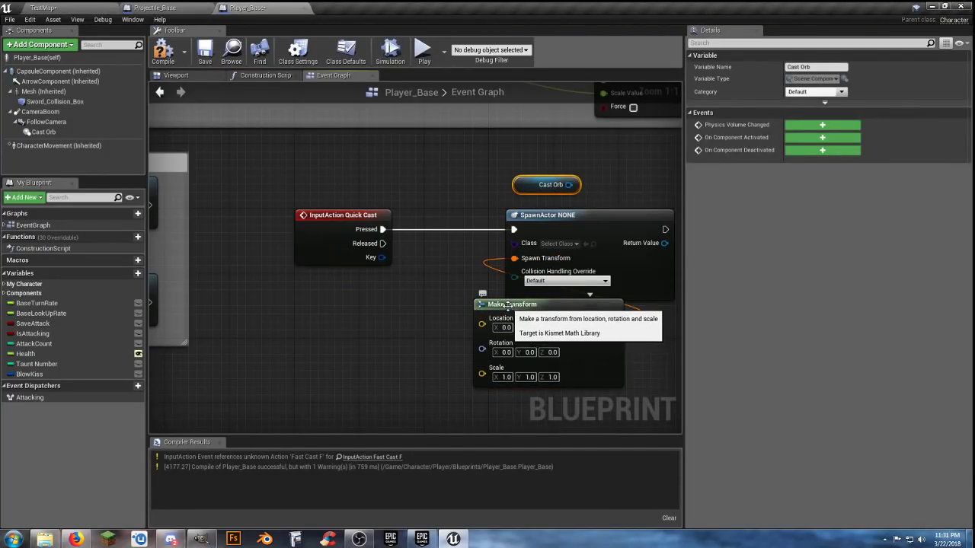
{"action": "left_click_drag", "start_coordinate": [513, 309], "coordinate": [391, 281]}
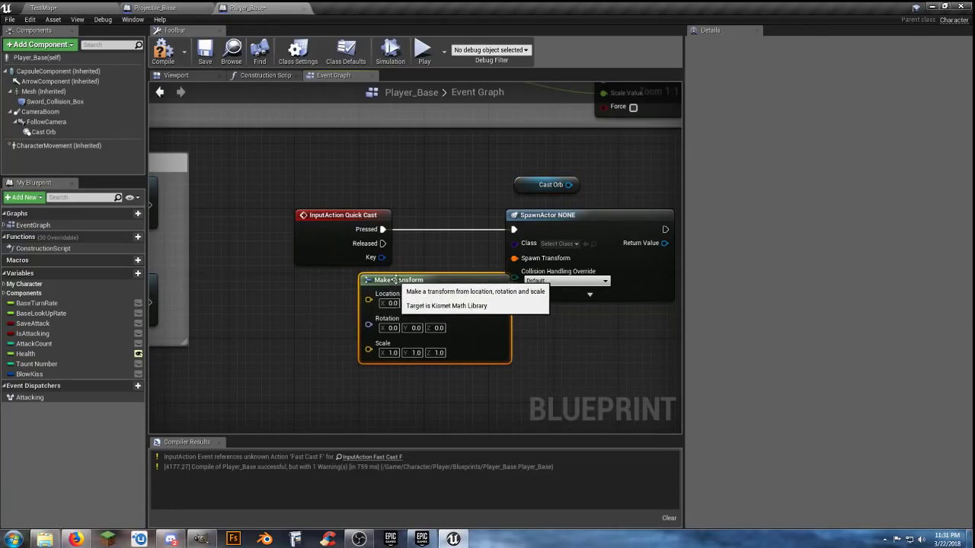
{"action": "right_click_drag", "start_coordinate": [567, 349], "coordinate": [410, 354]}
{"action": "left_click_drag", "start_coordinate": [419, 221], "coordinate": [459, 221]}
{"action": "left_click", "coordinate": [430, 350]}
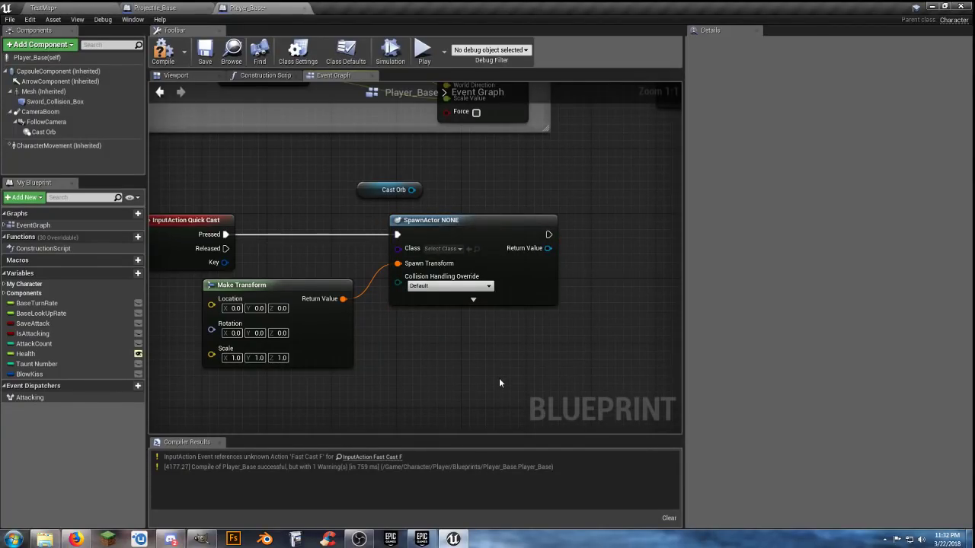
Step: Attach the spawned actor with an AttachToComponent node after SpawnActor, using Cast Orb as the Parent
{"action": "right_click_drag", "start_coordinate": [500, 383], "coordinate": [414, 385]}
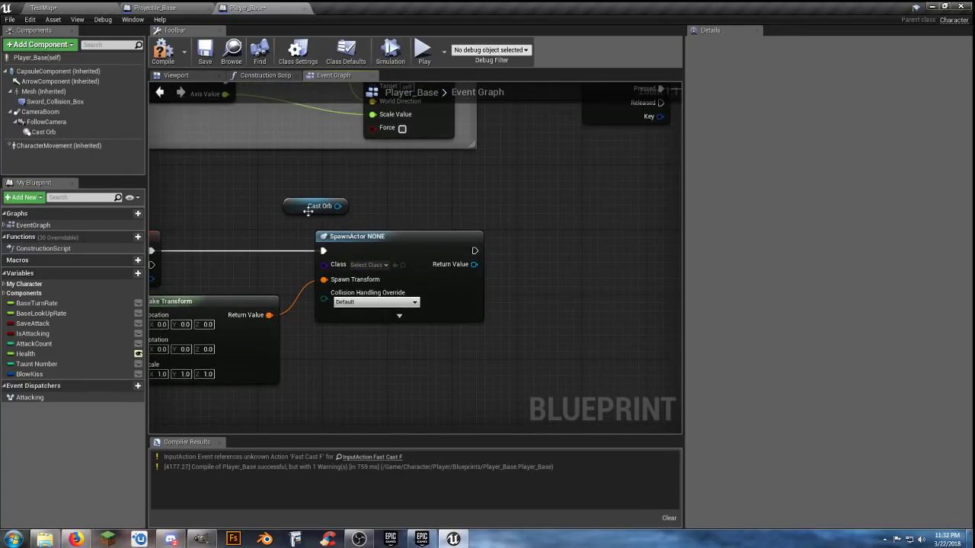
{"action": "left_click_drag", "start_coordinate": [308, 211], "coordinate": [412, 352]}
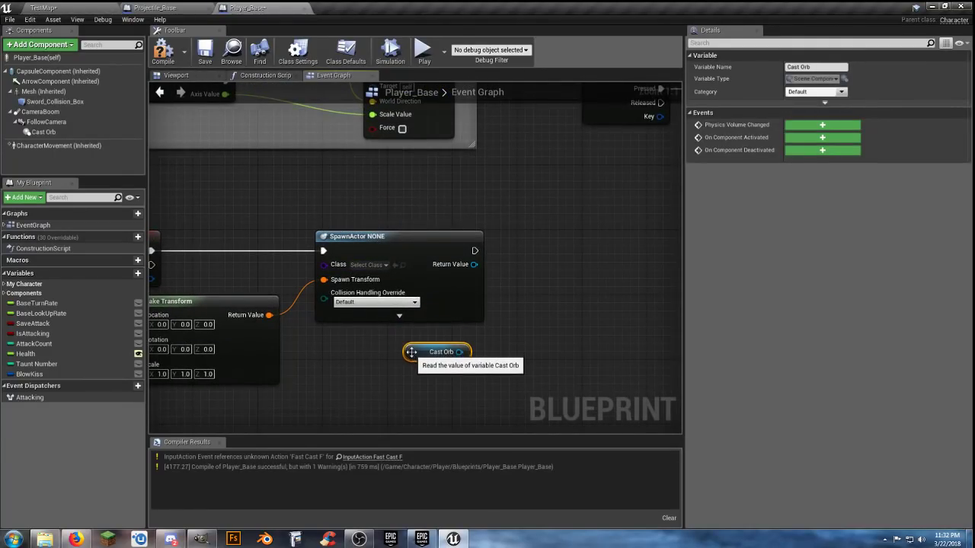
{"action": "left_click_drag", "start_coordinate": [474, 265], "coordinate": [528, 265]}
{"action": "type", "text": "atta"}
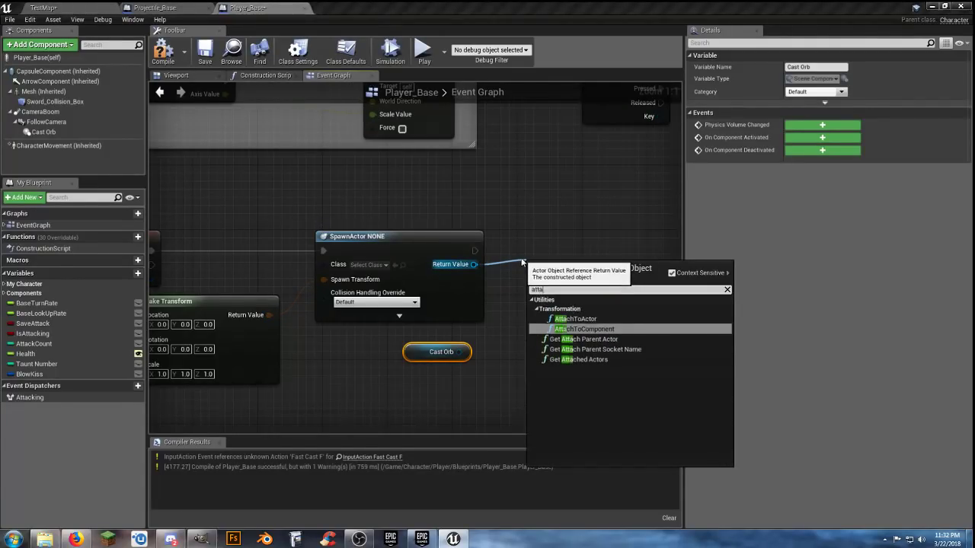
{"action": "left_click", "coordinate": [601, 328]}
{"action": "left_click_drag", "start_coordinate": [583, 315], "coordinate": [572, 232]}
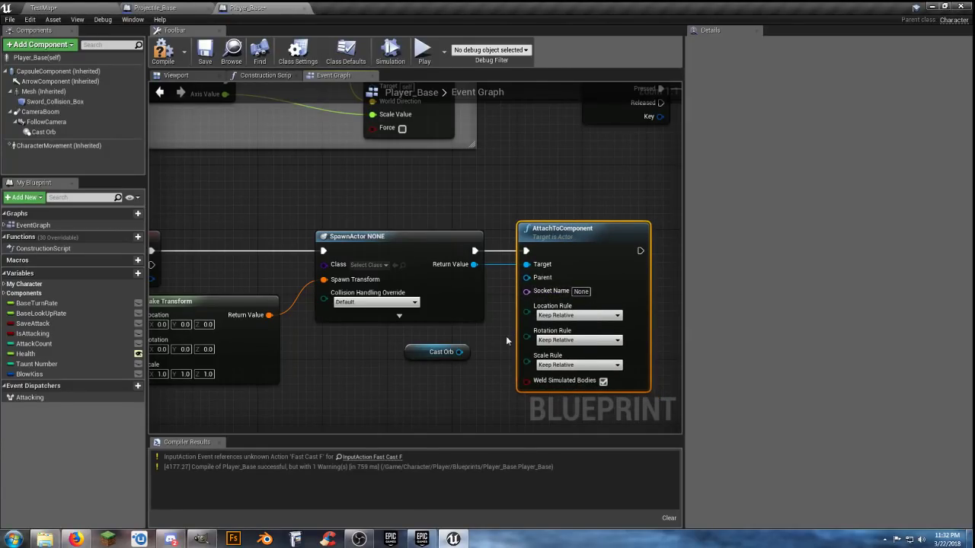
{"action": "left_click_drag", "start_coordinate": [458, 352], "coordinate": [526, 279]}
{"action": "left_click_drag", "start_coordinate": [423, 352], "coordinate": [440, 344]}
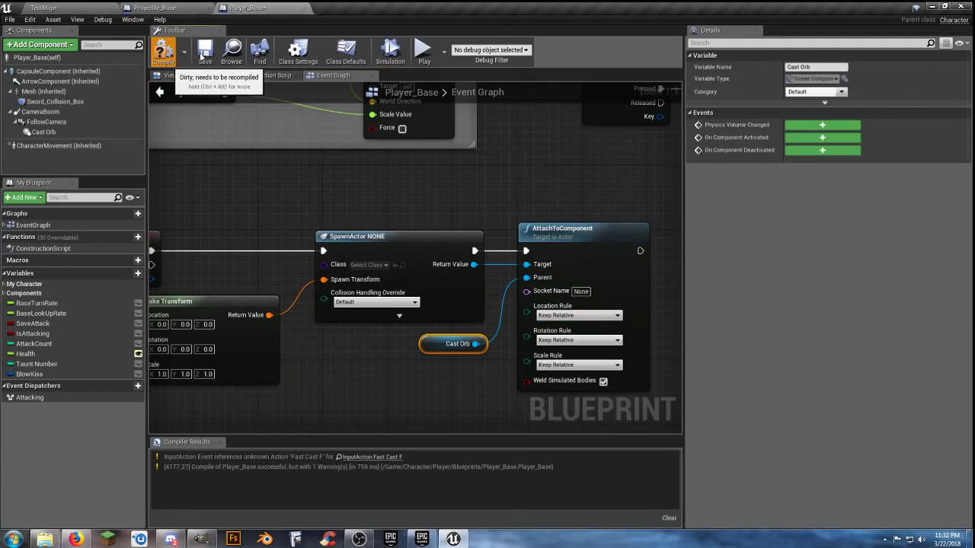
Step: Set the SpawnActor node's class to Projectile_Base, and compile and save Player_Base
{"action": "left_click", "coordinate": [163, 53]}
{"action": "right_click_drag", "start_coordinate": [340, 376], "coordinate": [436, 365]}
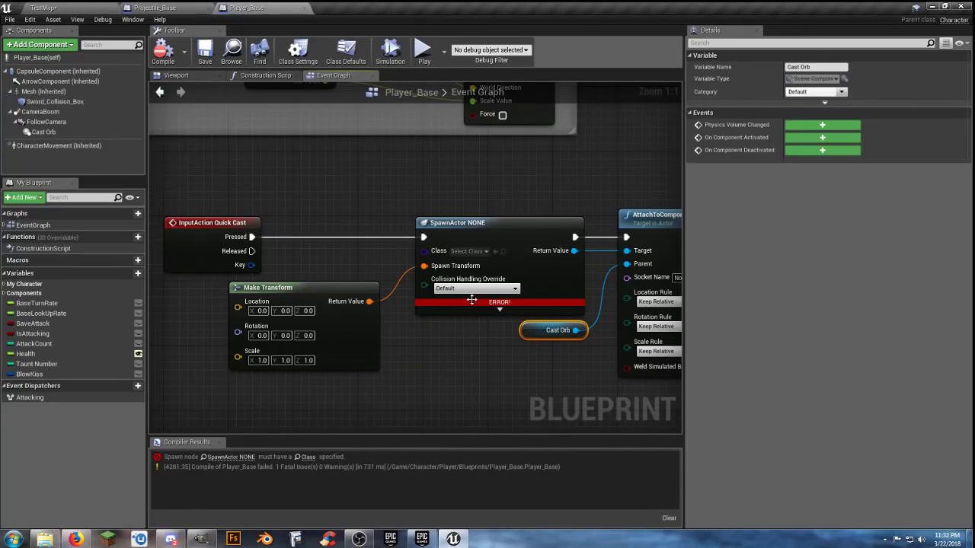
{"action": "left_click", "coordinate": [484, 253]}
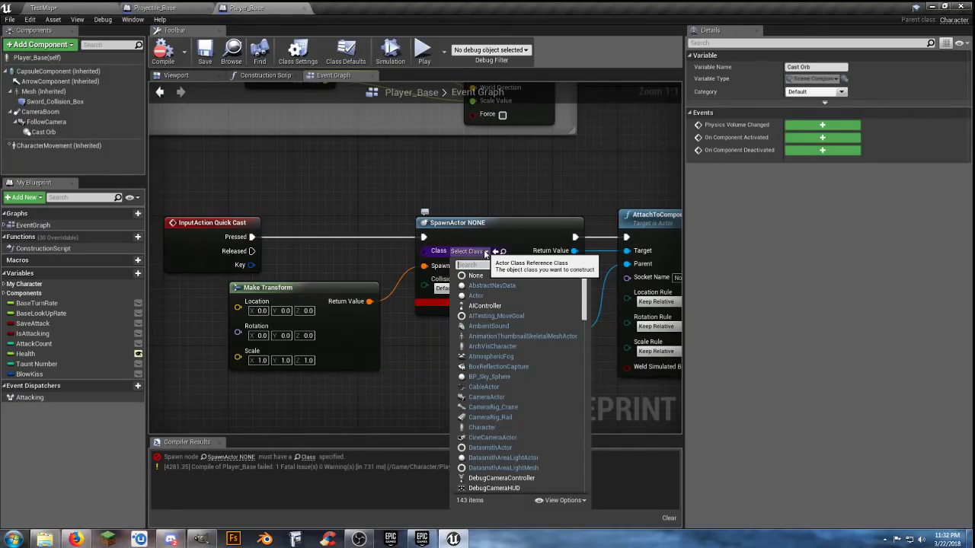
{"action": "type", "text": "pr"}
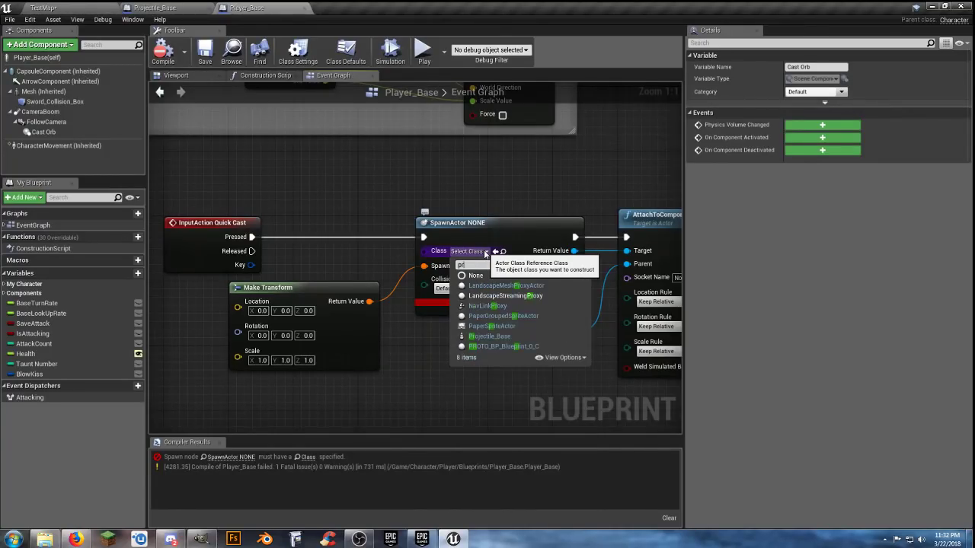
{"action": "type", "text": "o"}
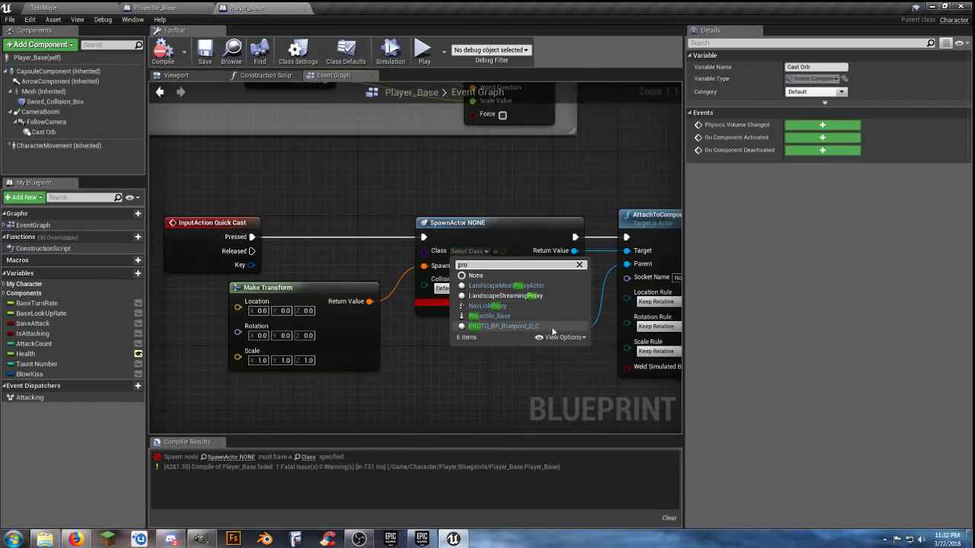
{"action": "left_click", "coordinate": [491, 315]}
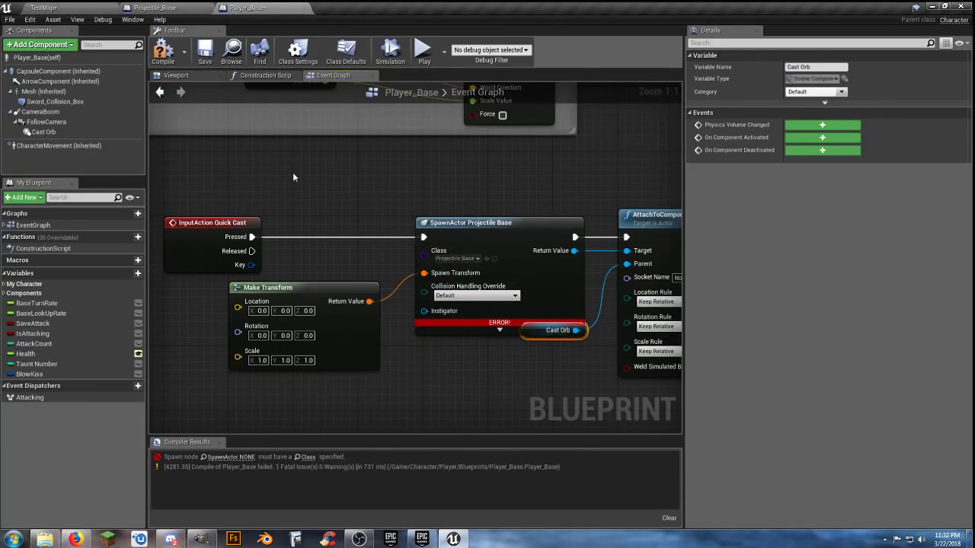
{"action": "left_click", "coordinate": [166, 55]}
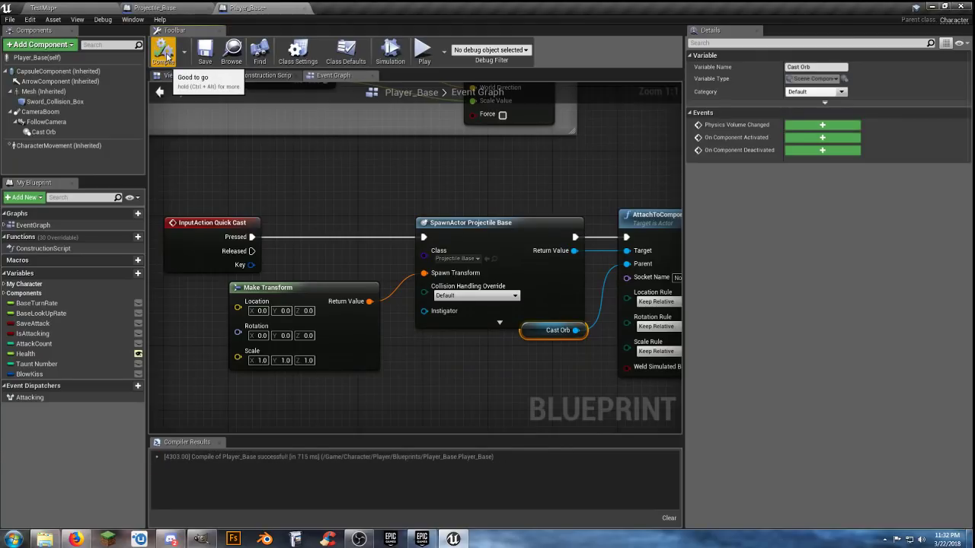
{"action": "left_click", "coordinate": [203, 52]}
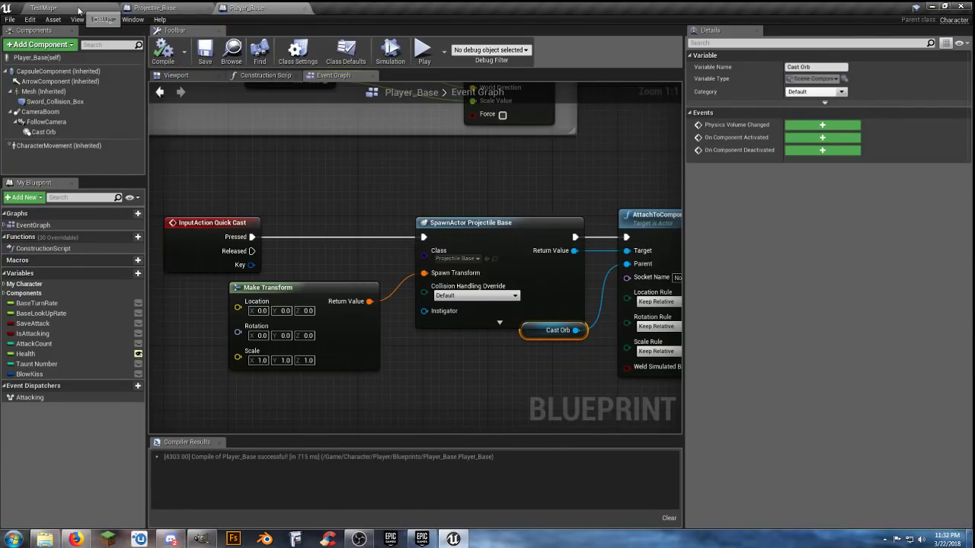
Step: Play TestMap in the editor and test Quick Cast by casting the projectile repeatedly while moving and turning the character
{"action": "left_click", "coordinate": [80, 9]}
{"action": "left_click", "coordinate": [498, 50]}
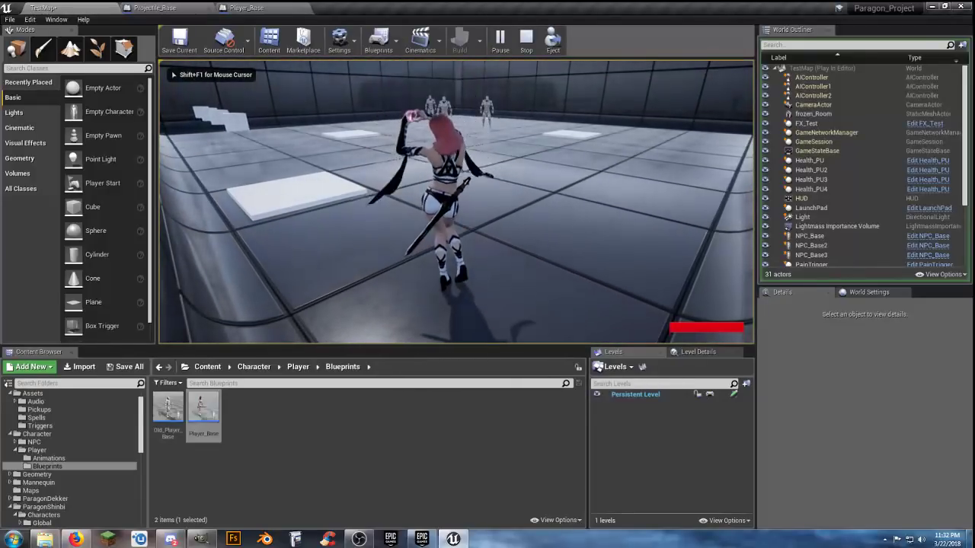
{"action": "key", "text": "w"}
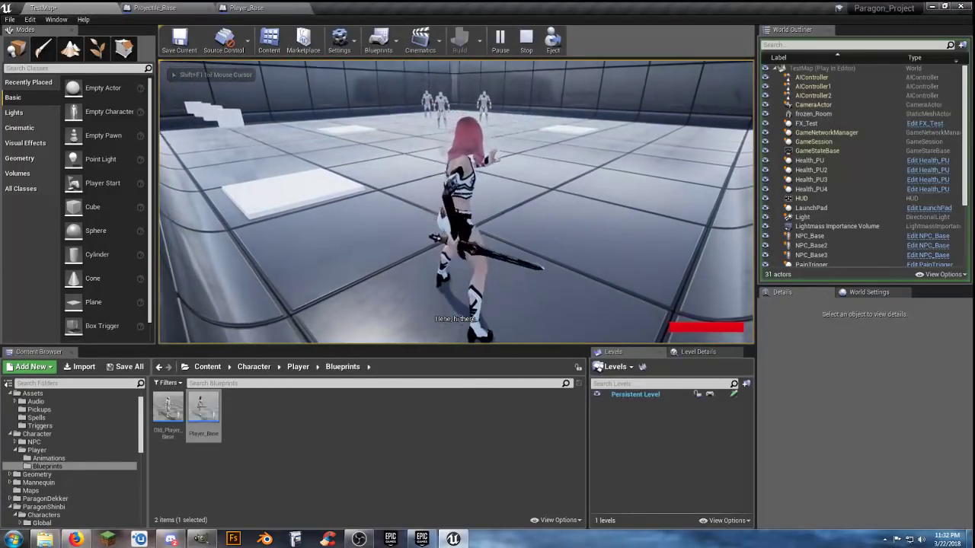
{"action": "key", "text": "q"}
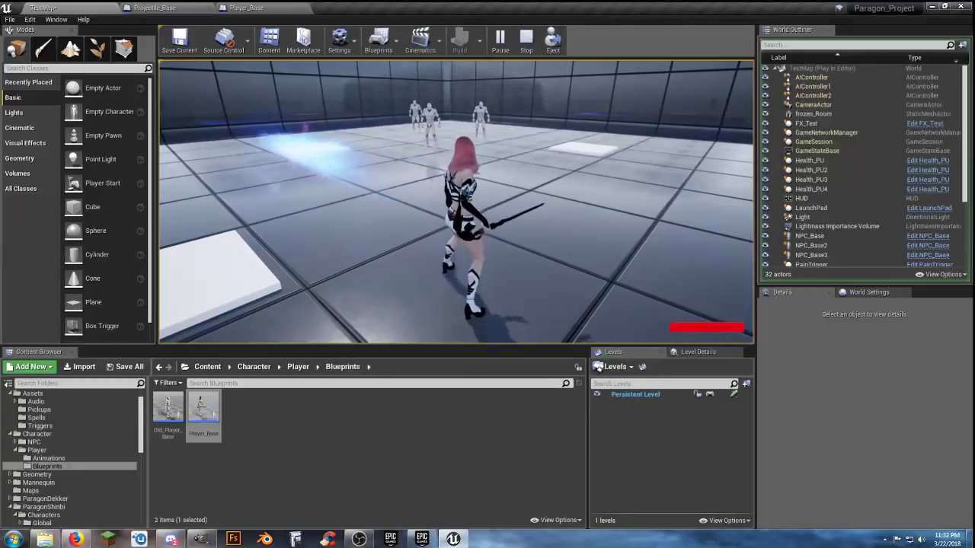
{"action": "key", "text": "w"}
{"action": "key", "text": "q"}
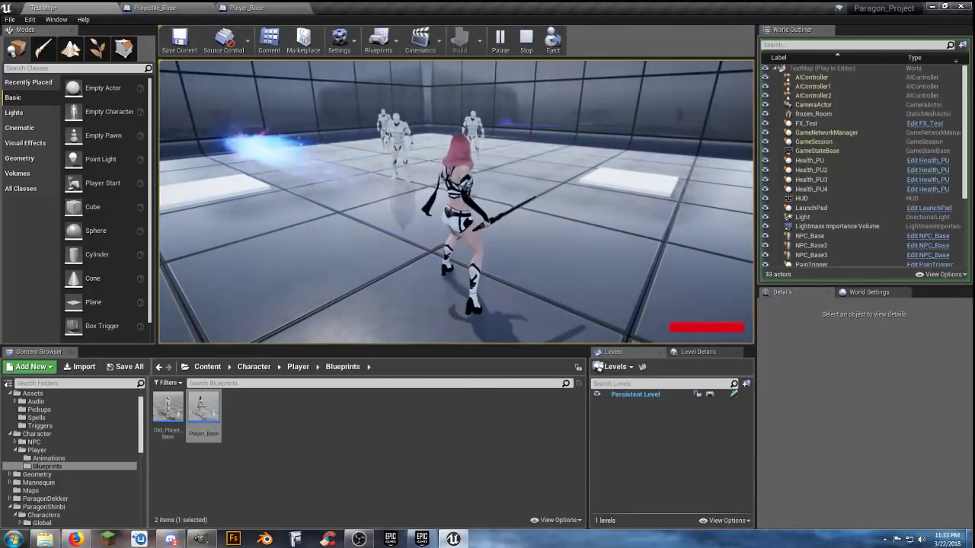
{"action": "key", "text": "q"}
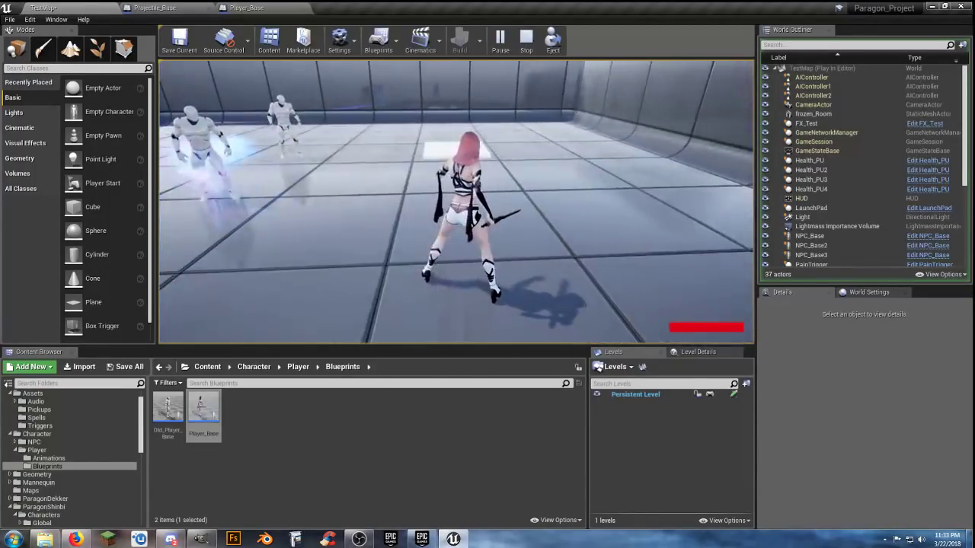
{"action": "key", "text": "q"}
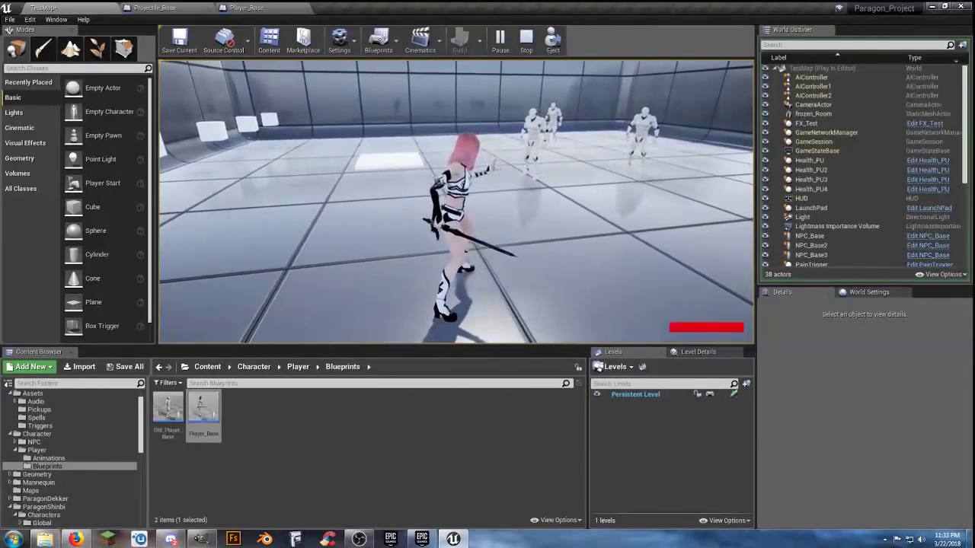
{"action": "key", "text": "q"}
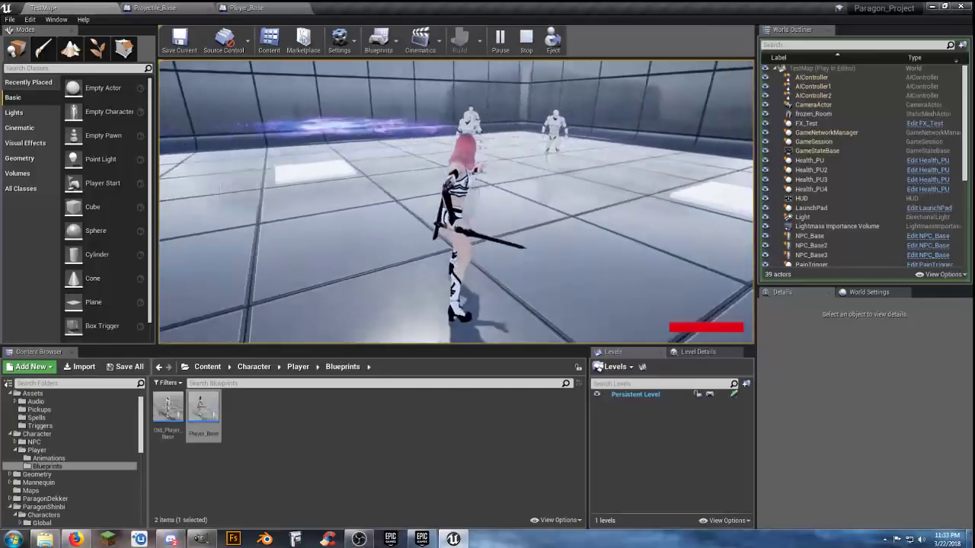
{"action": "key", "text": "q"}
{"action": "key", "text": "w"}
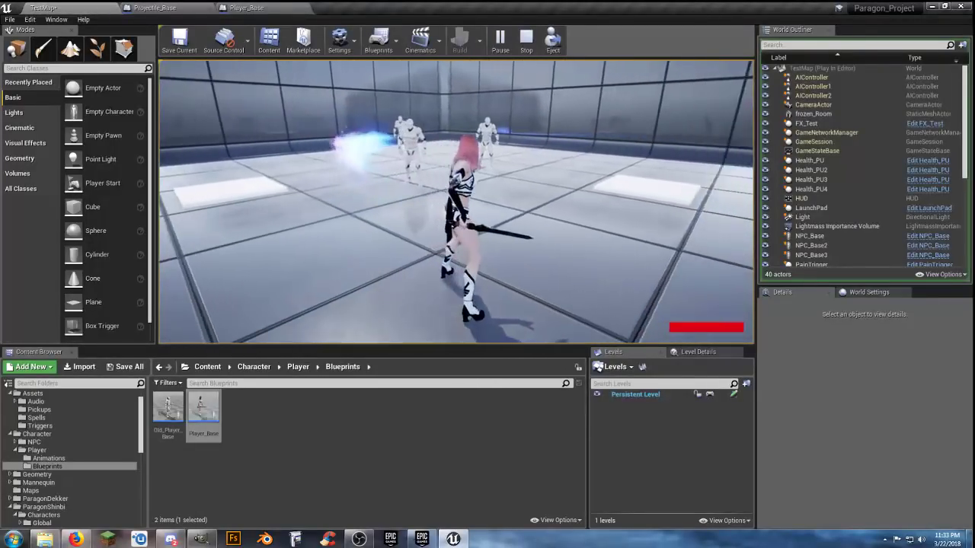
{"action": "key", "text": "q"}
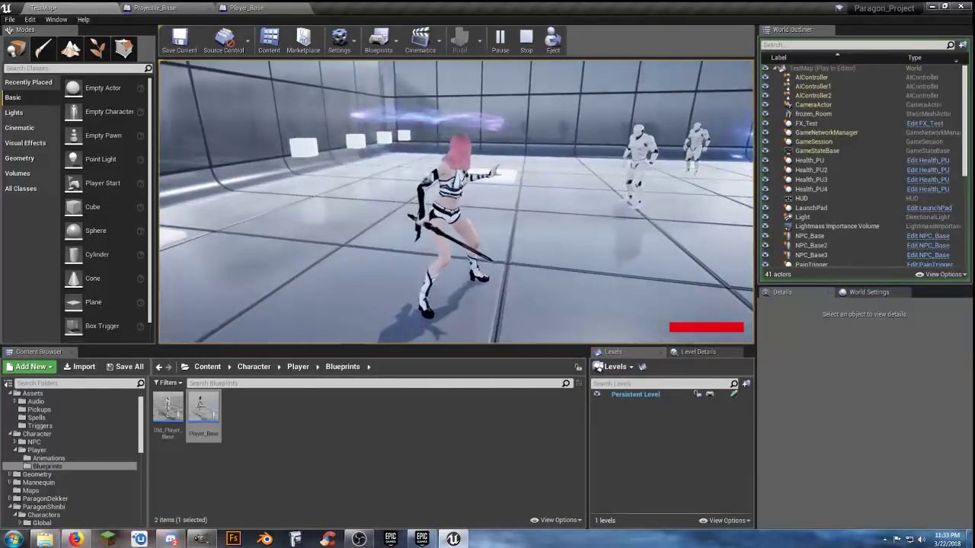
Step: Stop the play session and move Player_Base's Make Transform, SpawnActor, Cast Orb and AttachToComponent nodes farther from the Quick Cast event
{"action": "key", "text": "Escape"}
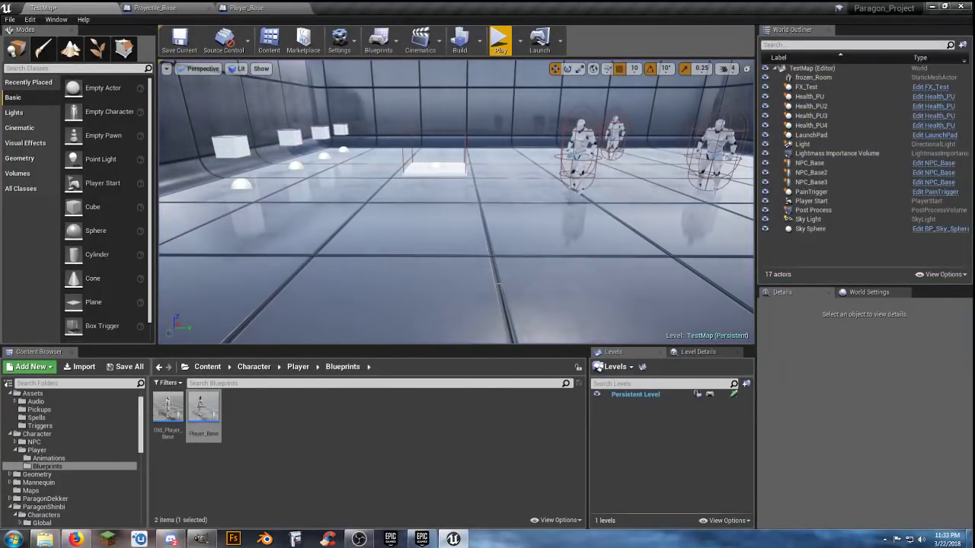
{"action": "left_click", "coordinate": [253, 8]}
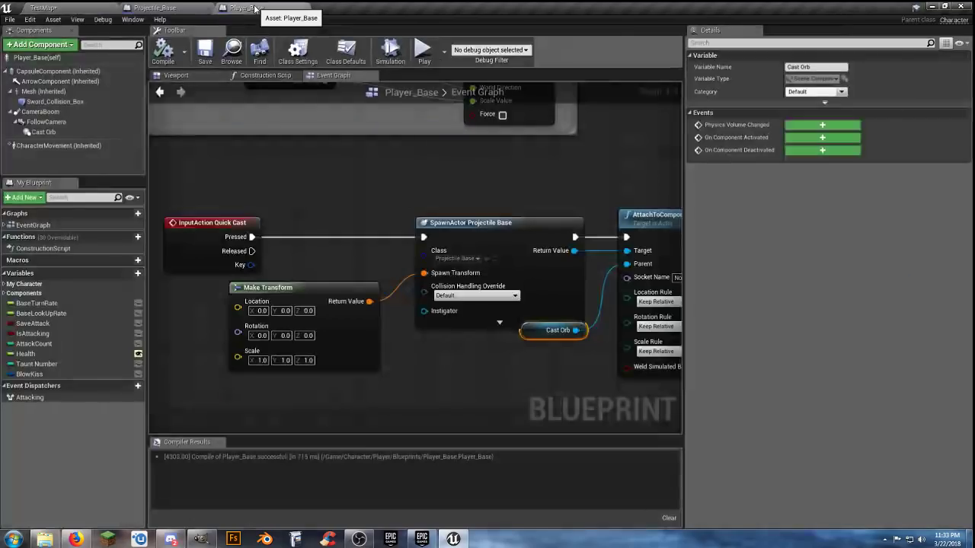
{"action": "scroll", "coordinate": [349, 263], "scroll_direction": "down", "scroll_amount": 3}
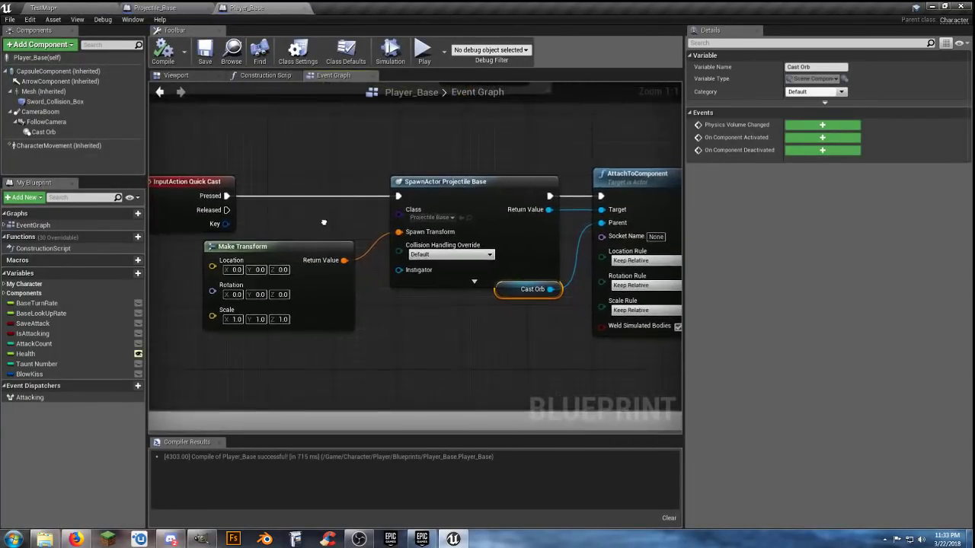
{"action": "left_click_drag", "start_coordinate": [619, 356], "coordinate": [343, 229]}
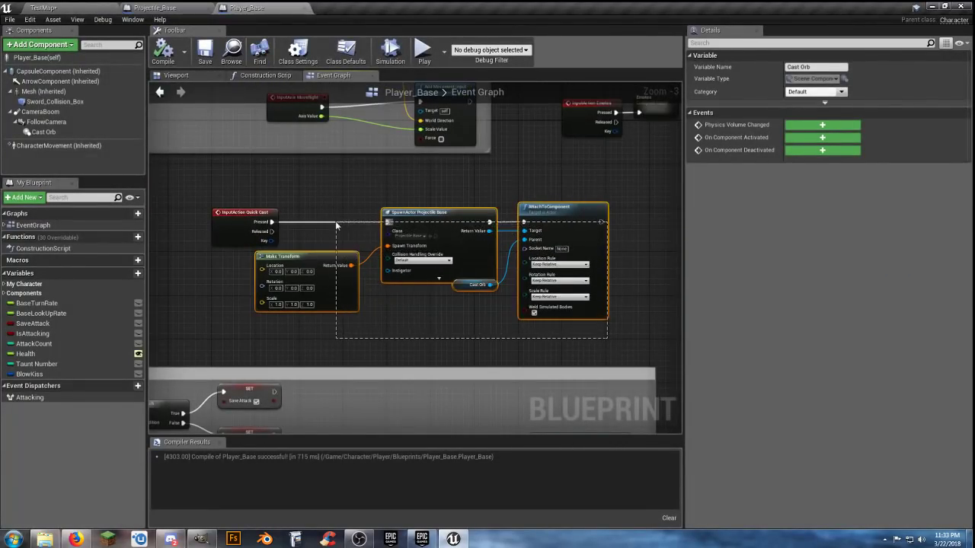
{"action": "left_click_drag", "start_coordinate": [409, 218], "coordinate": [520, 219]}
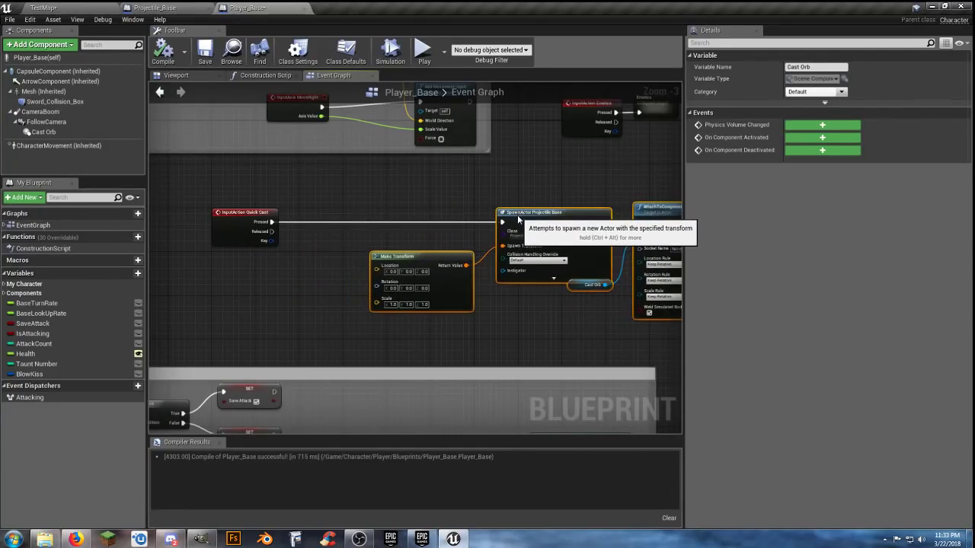
{"action": "left_click", "coordinate": [315, 309]}
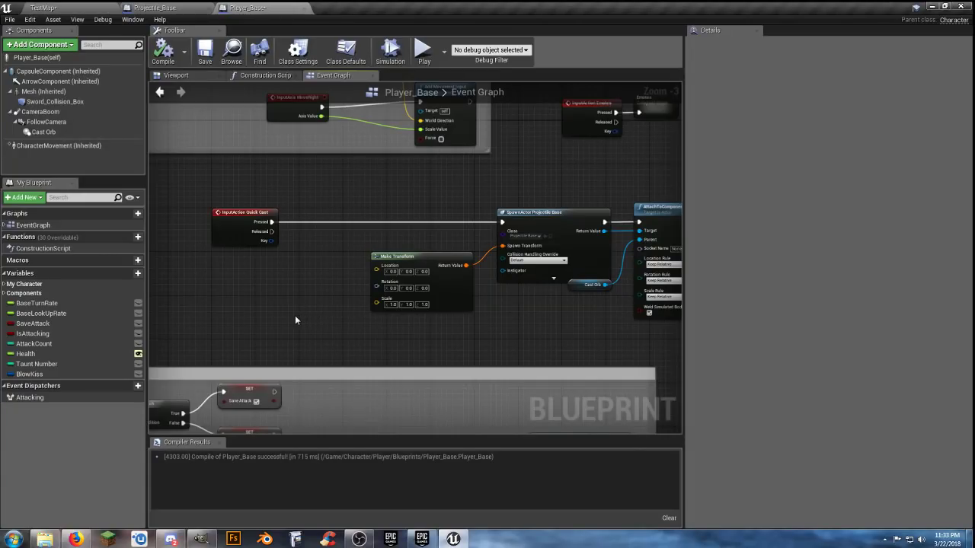
Step: Place a second Cast Orb component reference in the graph beneath the Quick Cast event
{"action": "right_click_drag", "start_coordinate": [295, 320], "coordinate": [318, 320]}
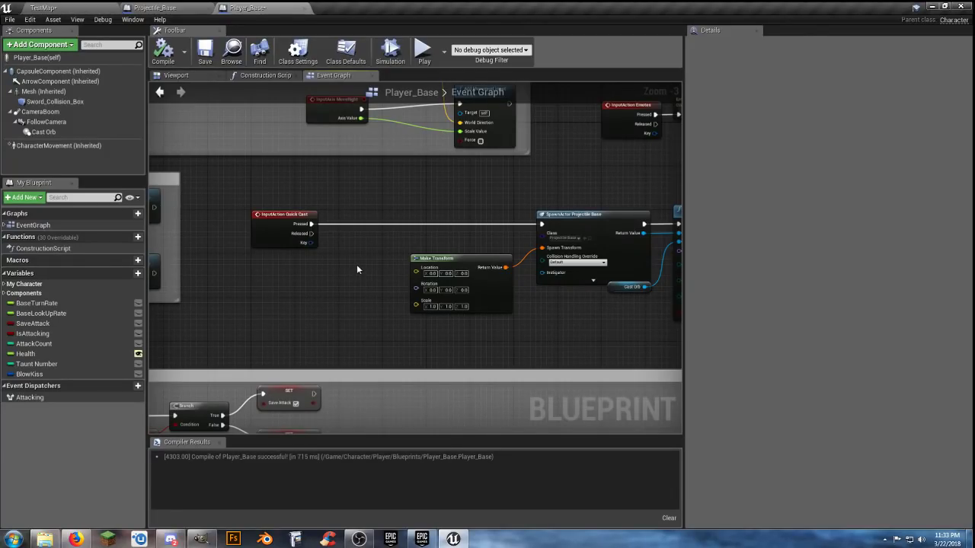
{"action": "right_click_drag", "start_coordinate": [357, 268], "coordinate": [362, 275]}
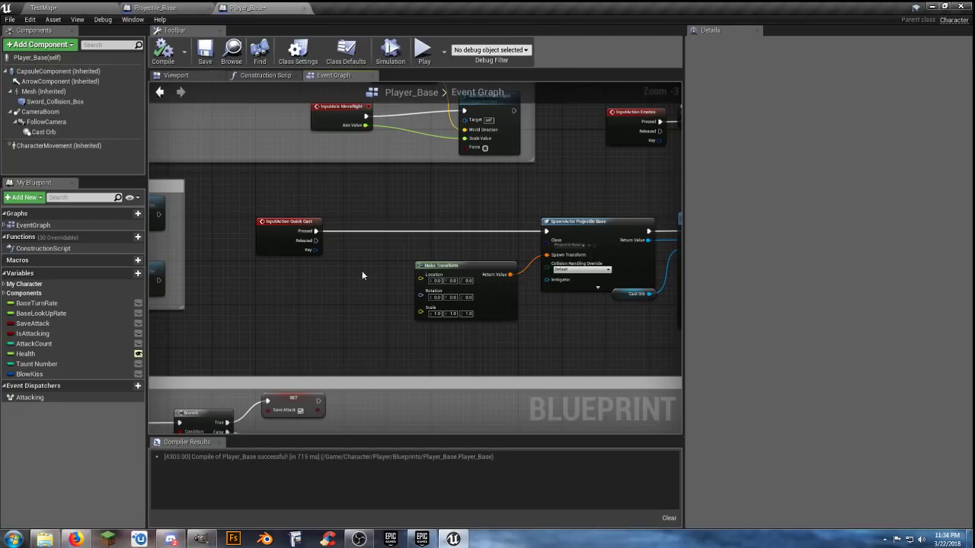
{"action": "scroll", "coordinate": [357, 273], "scroll_direction": "up", "scroll_amount": 3}
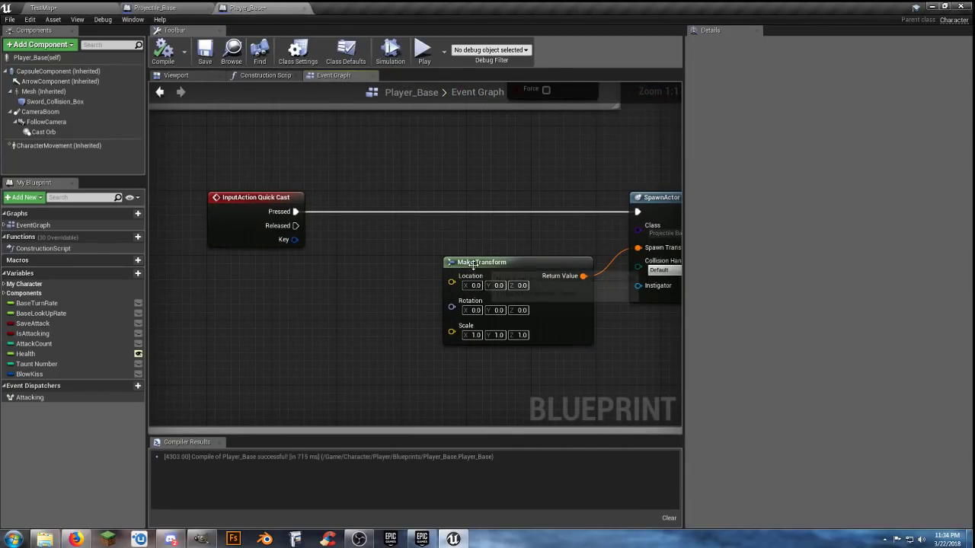
{"action": "right_click_drag", "start_coordinate": [388, 327], "coordinate": [406, 325]}
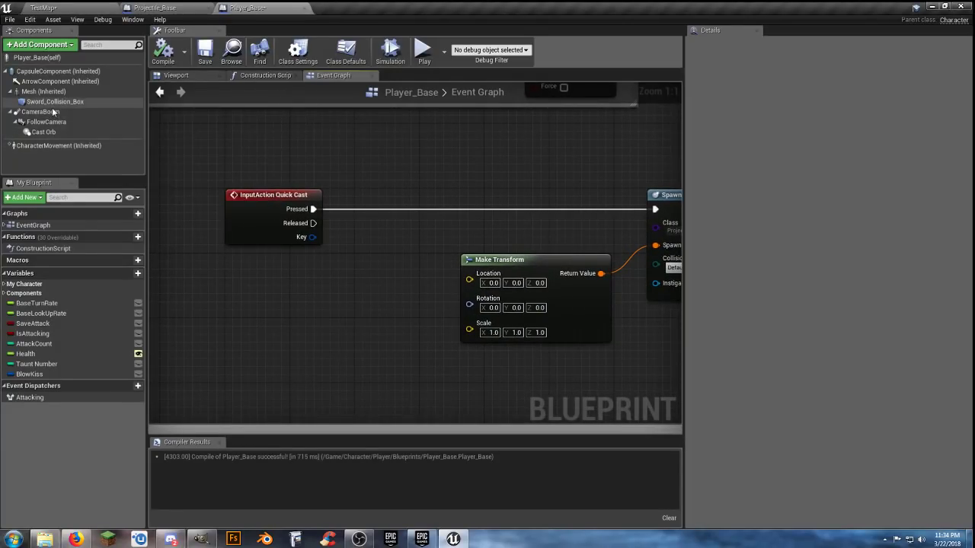
{"action": "left_click_drag", "start_coordinate": [54, 133], "coordinate": [309, 307]}
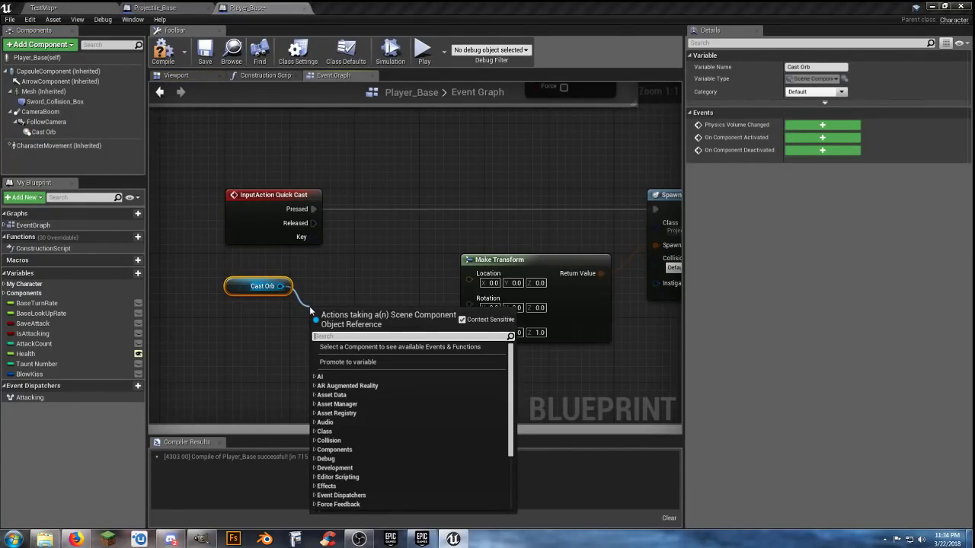
{"action": "type", "text": "rotation"}
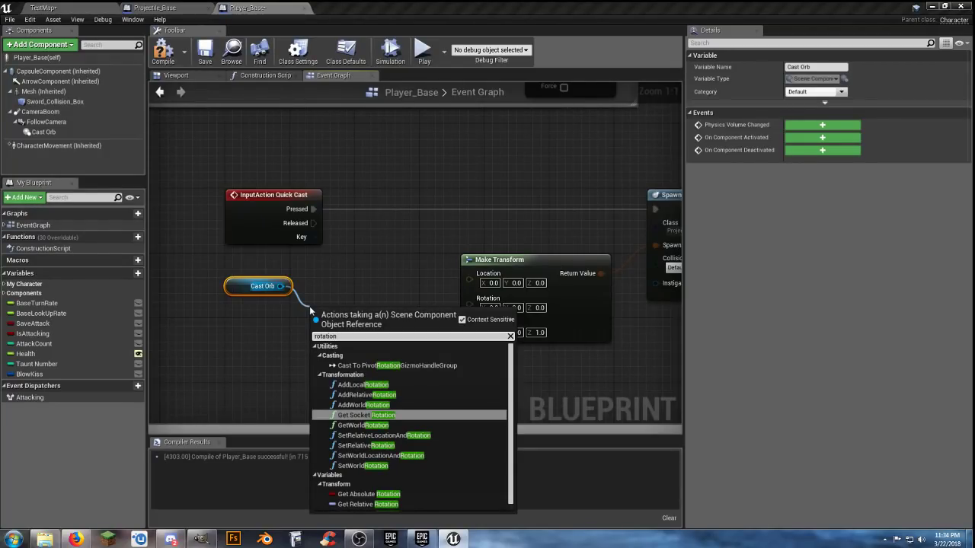
{"action": "left_click", "coordinate": [385, 450]}
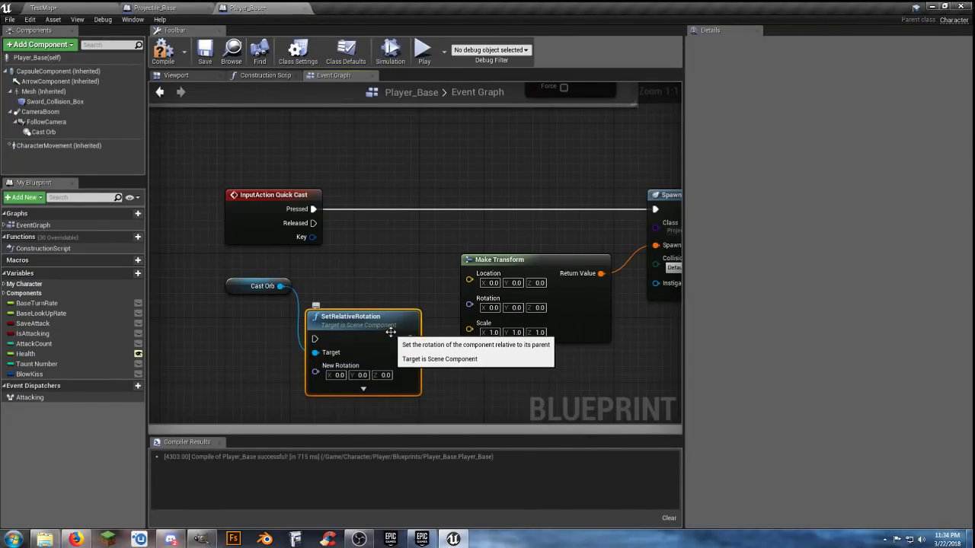
{"action": "key", "text": "Delete"}
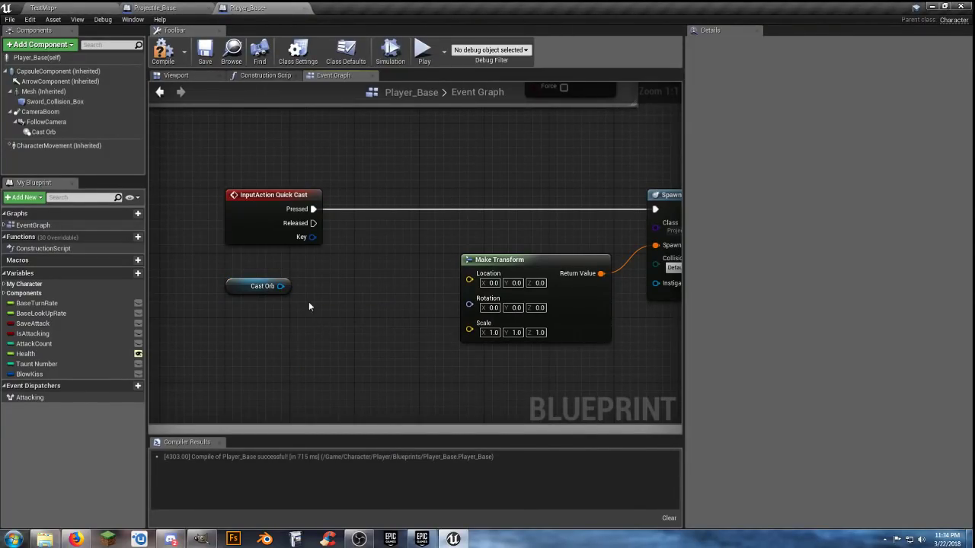
Step: Feed Make Transform's Rotation from a GetWorldRotation node targeting the new Cast Orb reference, and save Player_Base
{"action": "left_click_drag", "start_coordinate": [280, 286], "coordinate": [318, 291]}
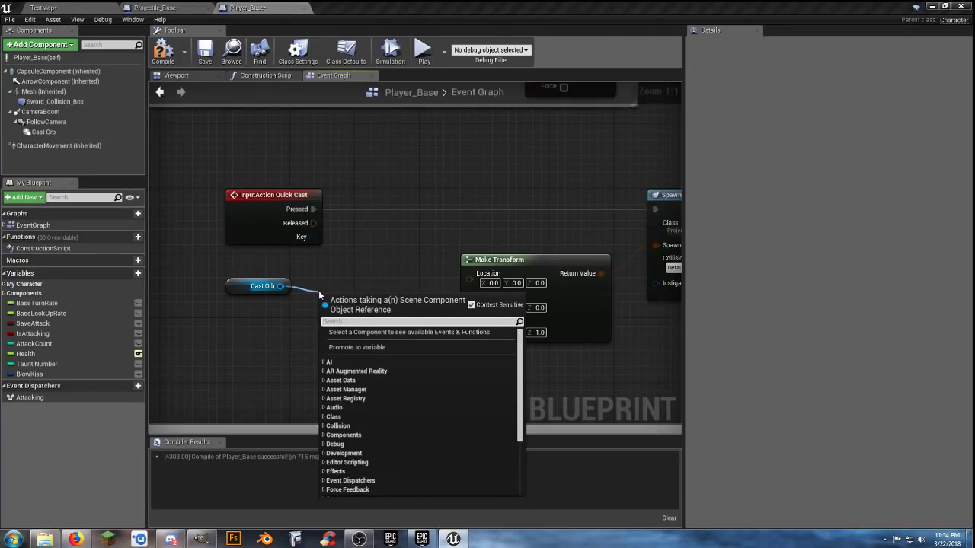
{"action": "type", "text": "rotation"}
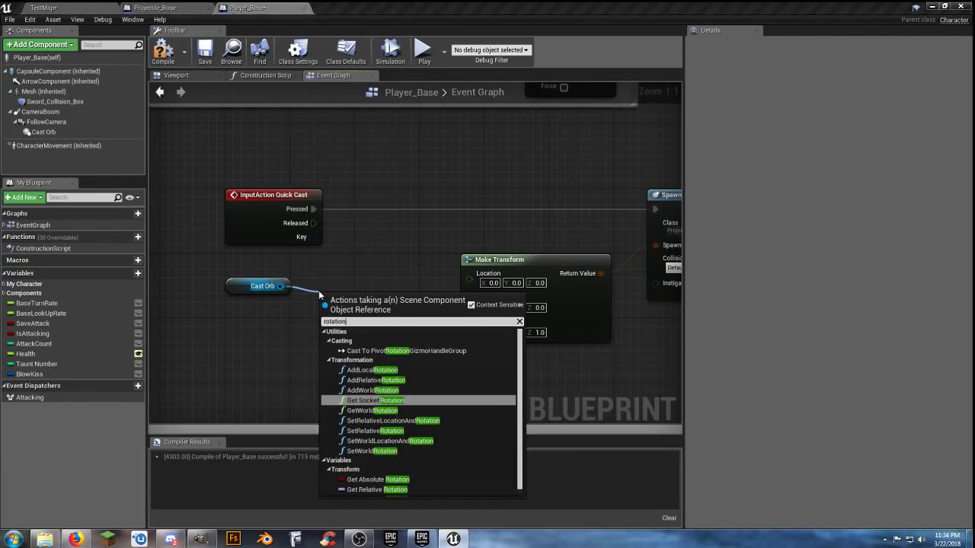
{"action": "left_click", "coordinate": [402, 410]}
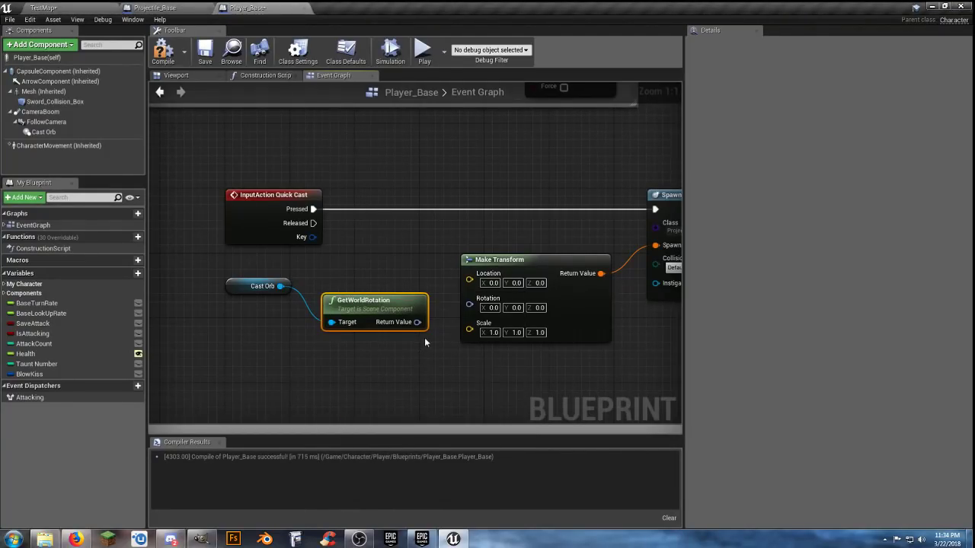
{"action": "left_click_drag", "start_coordinate": [418, 323], "coordinate": [469, 306]}
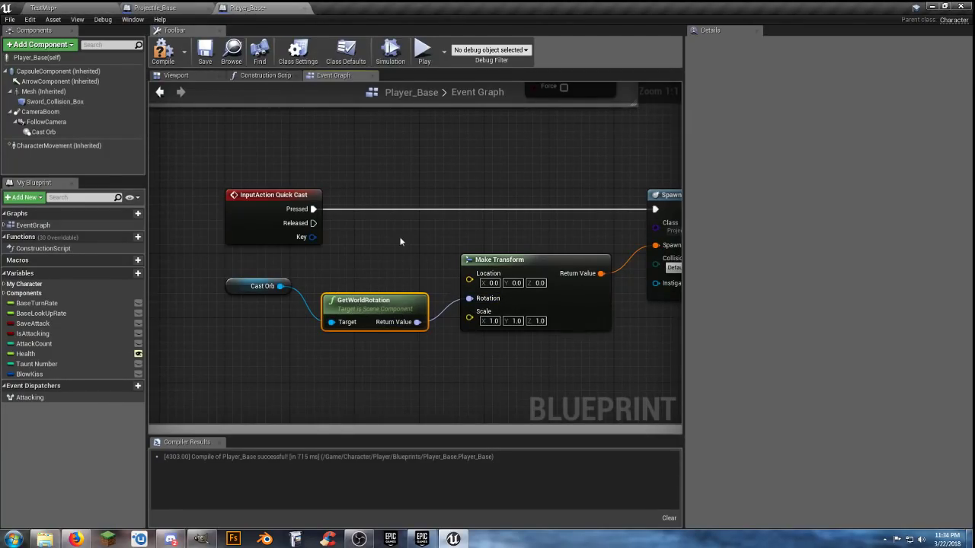
{"action": "left_click", "coordinate": [205, 51]}
Step: Play TestMap again and test the projectile's direction by using Quick Cast repeatedly while moving the character
{"action": "left_click", "coordinate": [99, 10]}
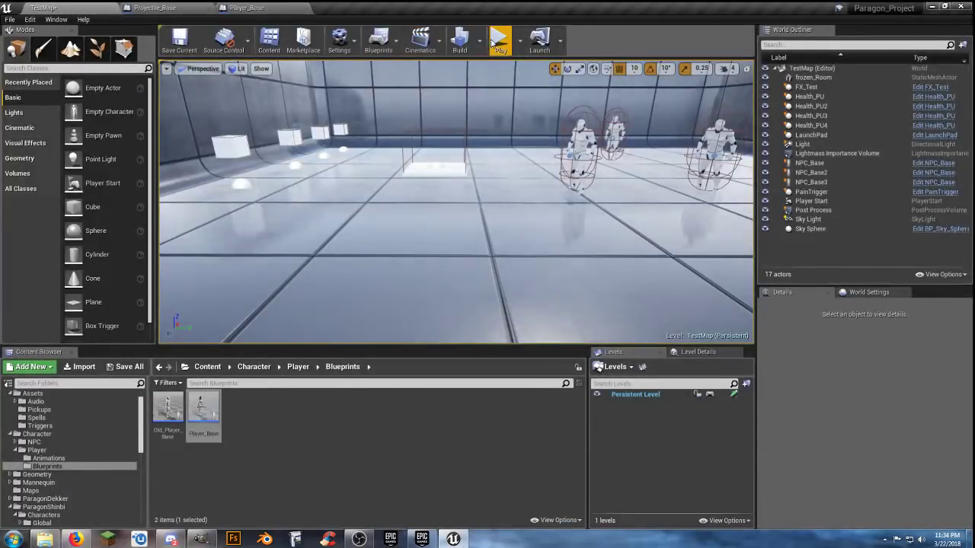
{"action": "left_click", "coordinate": [500, 40]}
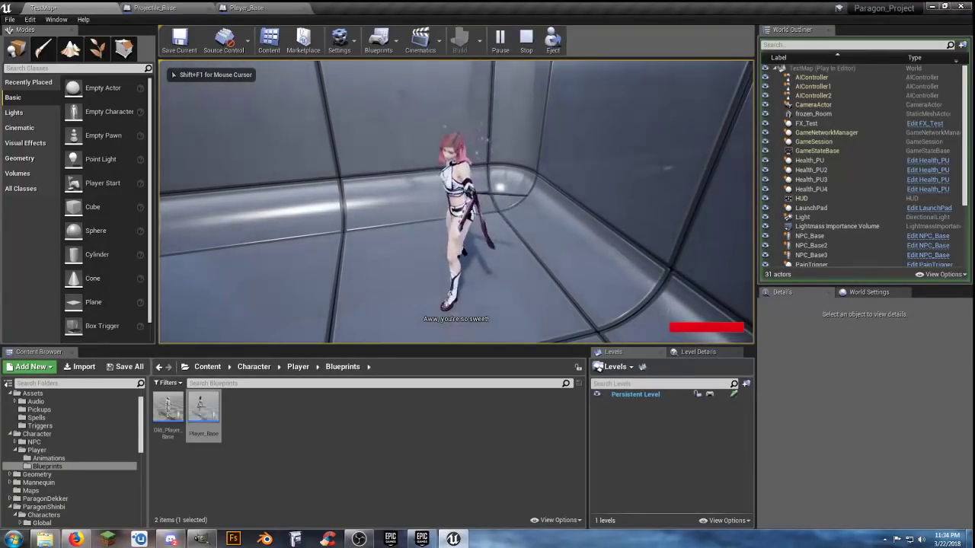
{"action": "key", "text": "w"}
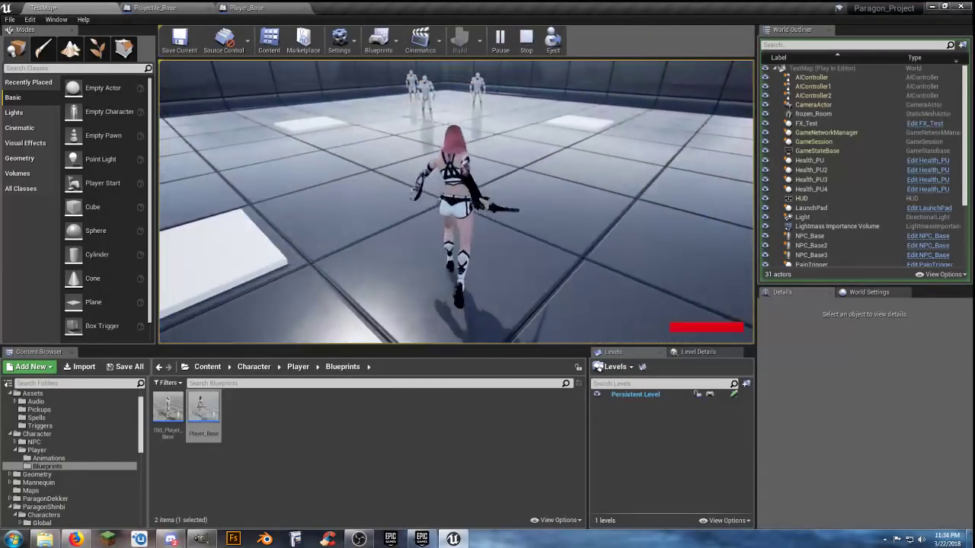
{"action": "key", "text": "1"}
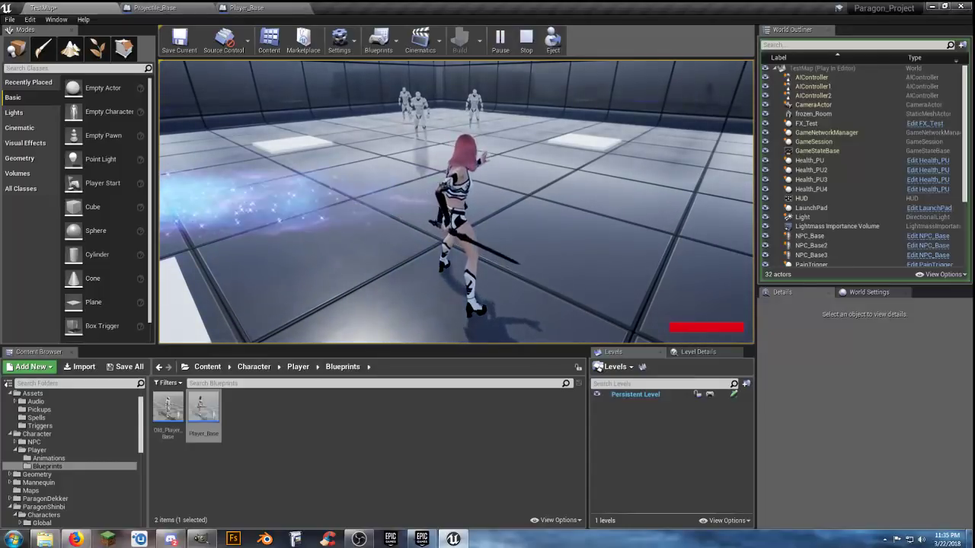
{"action": "key", "text": "1"}
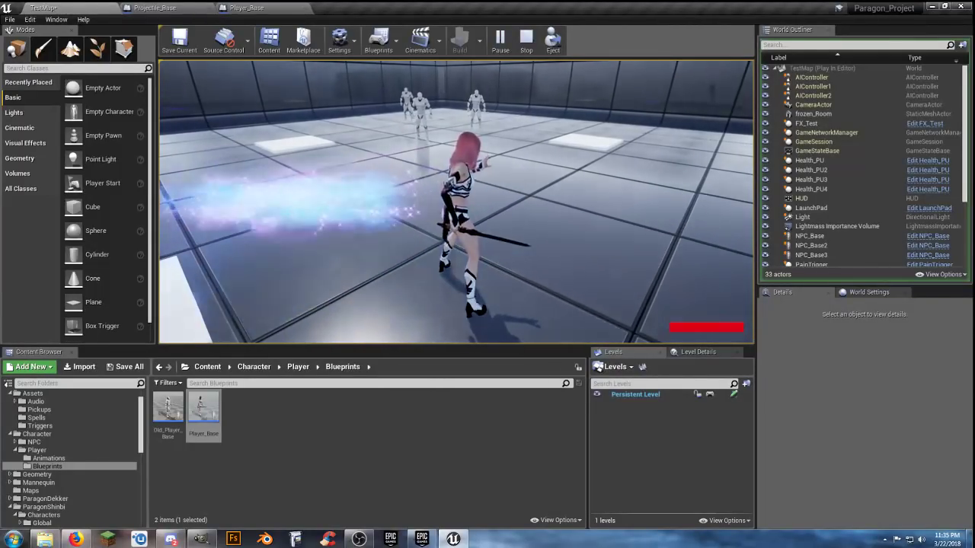
{"action": "key", "text": "s"}
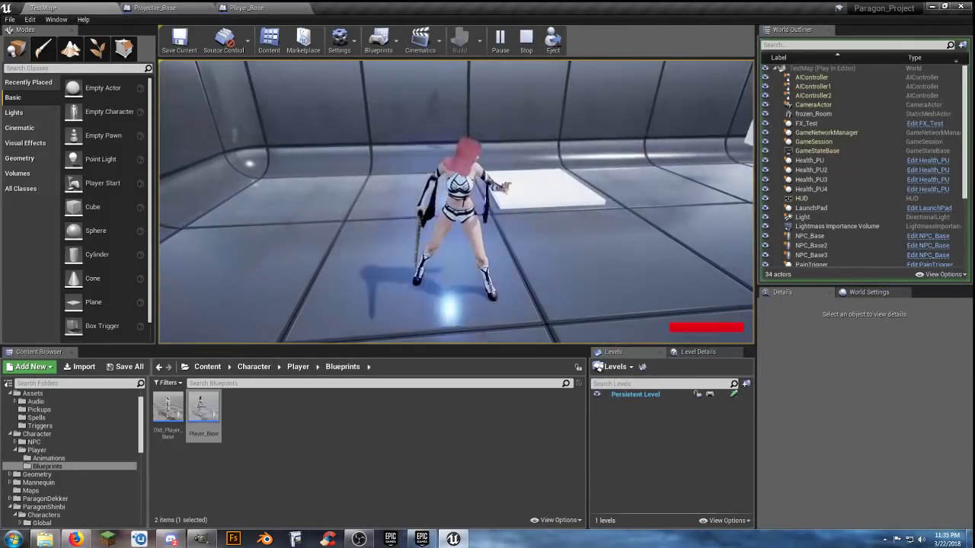